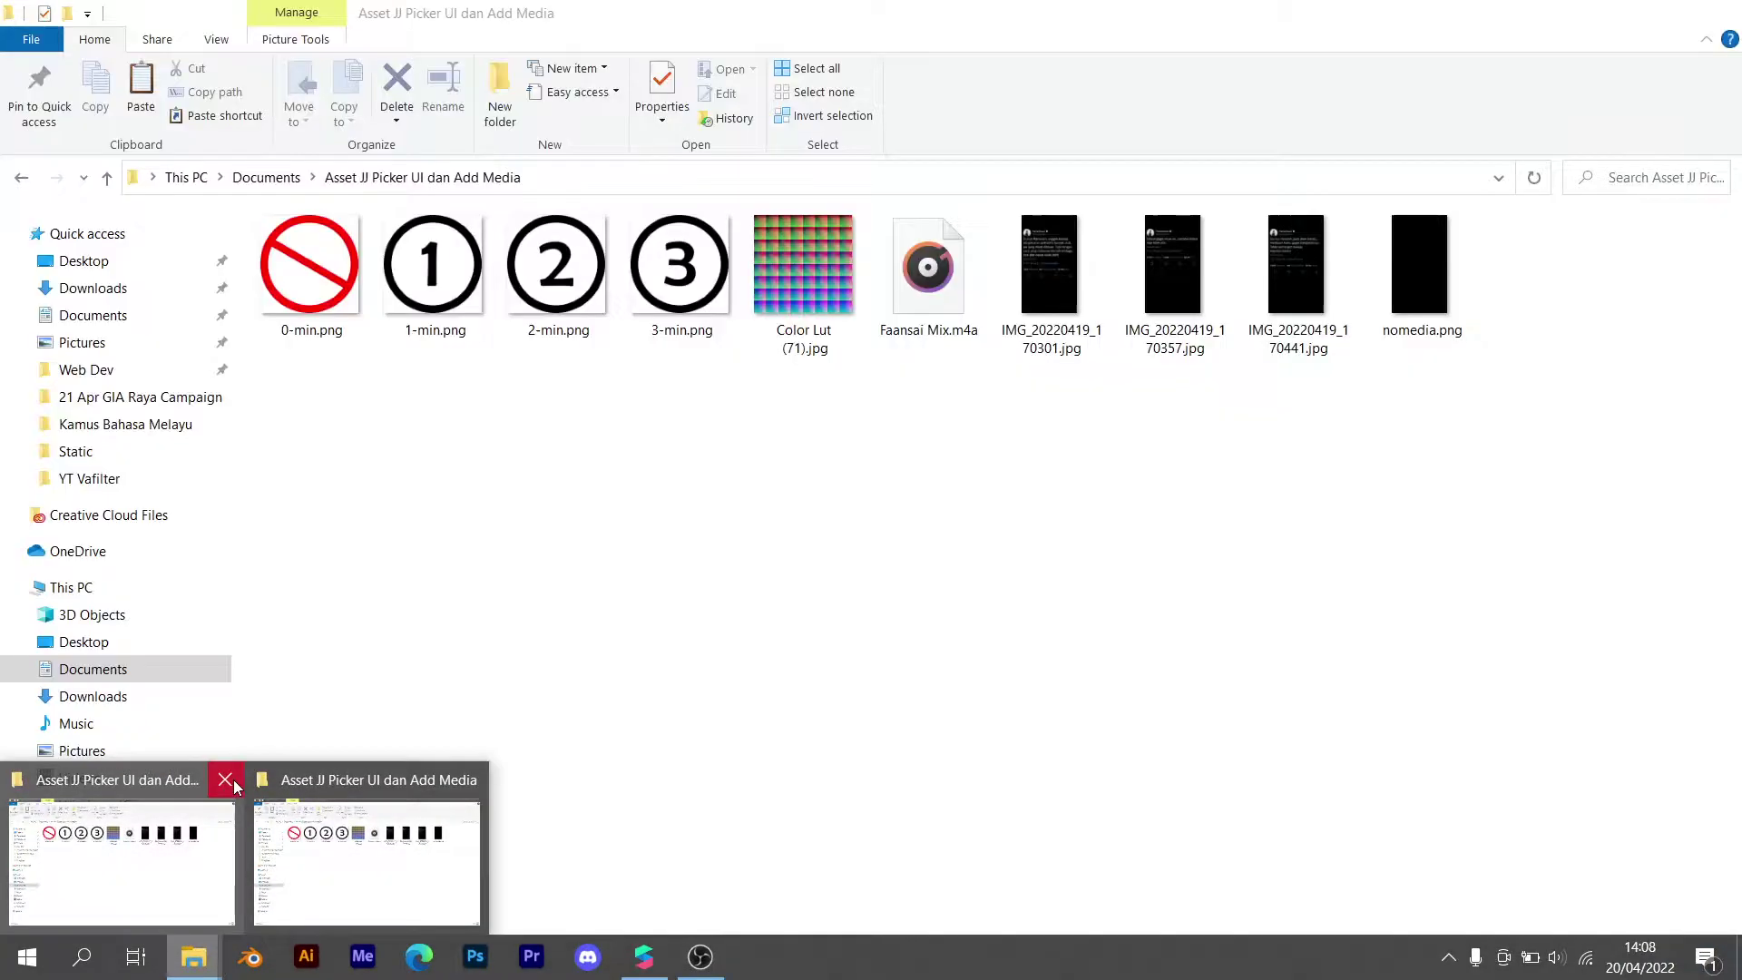
Switch to File Explorer and look over the number icons, color LUT and audio file in the Asset JJ Picker UI dan Add Media folder.
click(234, 785)
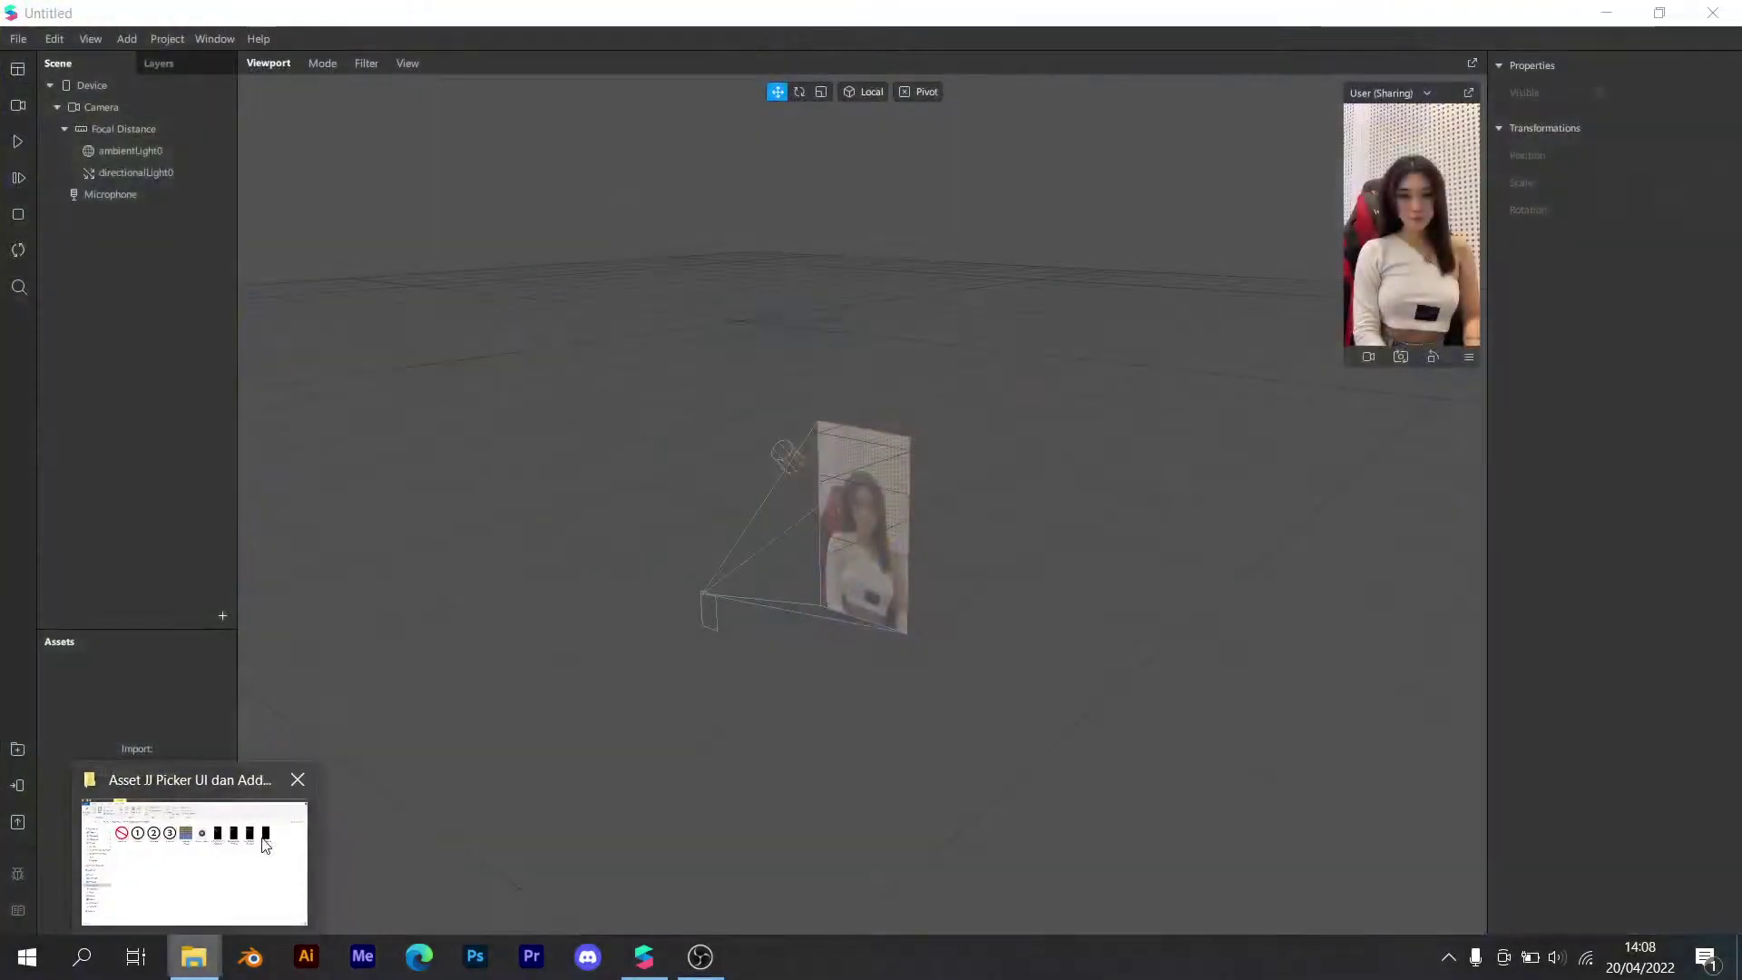
click(279, 835)
drag(325, 396, 717, 268)
click(805, 258)
click(939, 299)
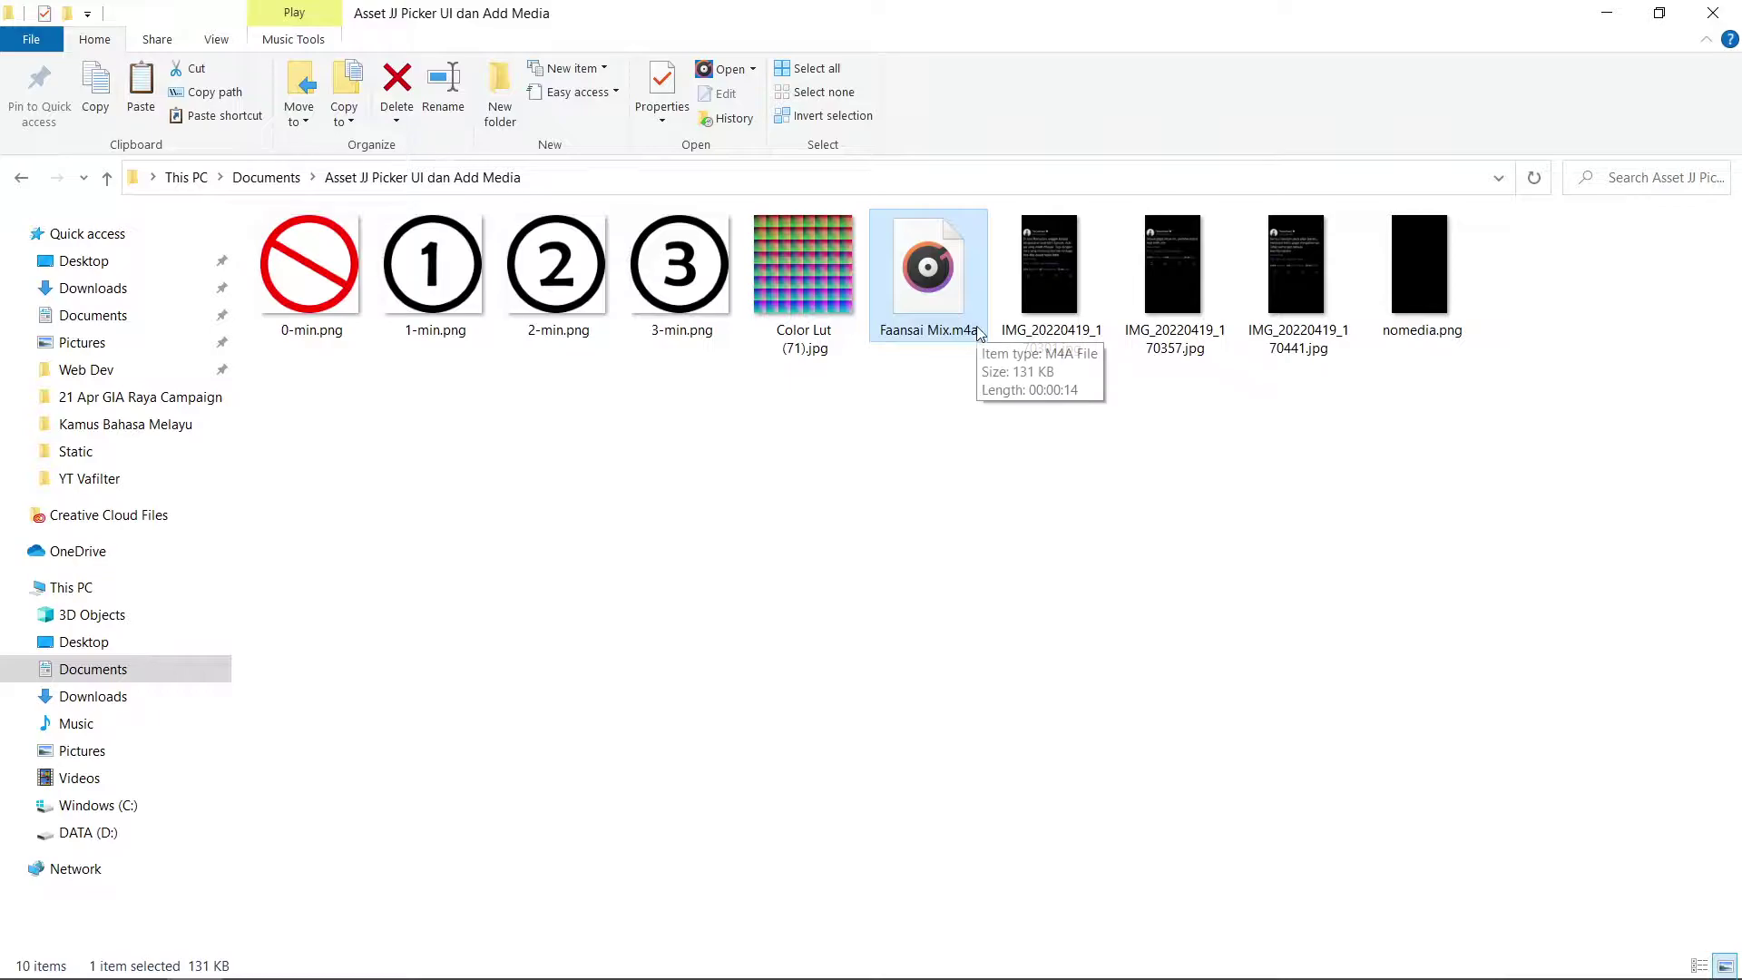
Preview the three IMG_20220419 tweet screenshots and nomedia.png, and close the image viewer.
drag(1054, 416, 1124, 447)
click(1047, 289)
double_click(1047, 289)
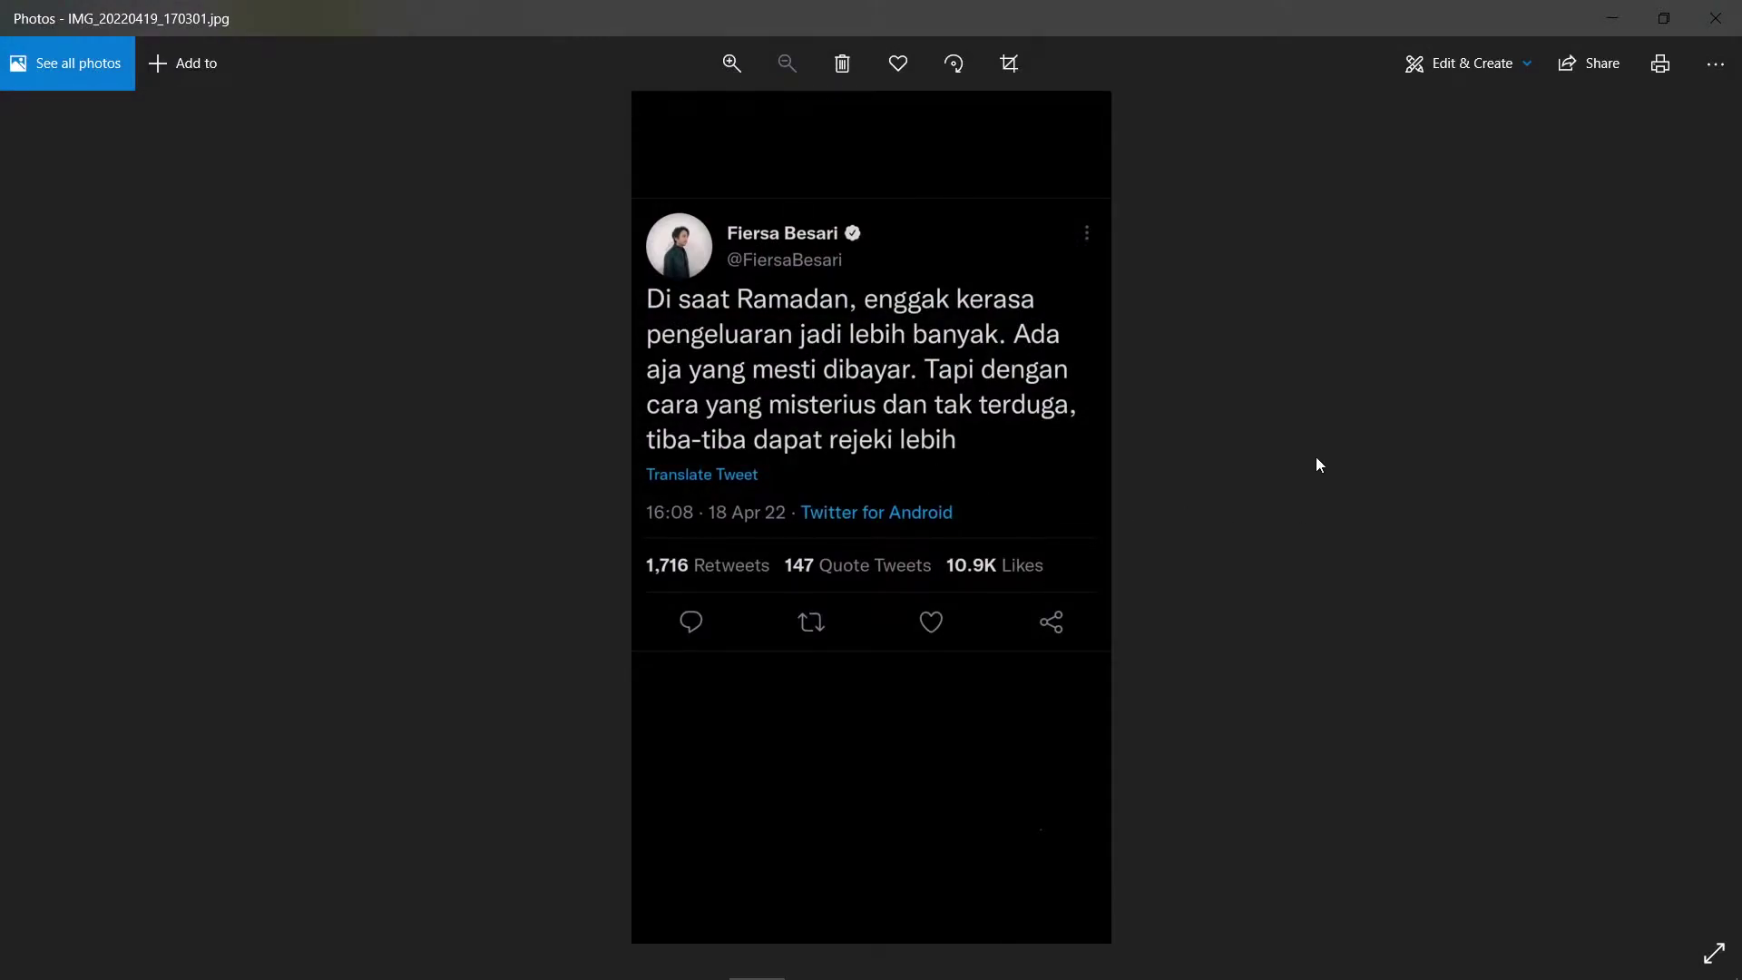
click(1711, 508)
click(1711, 508)
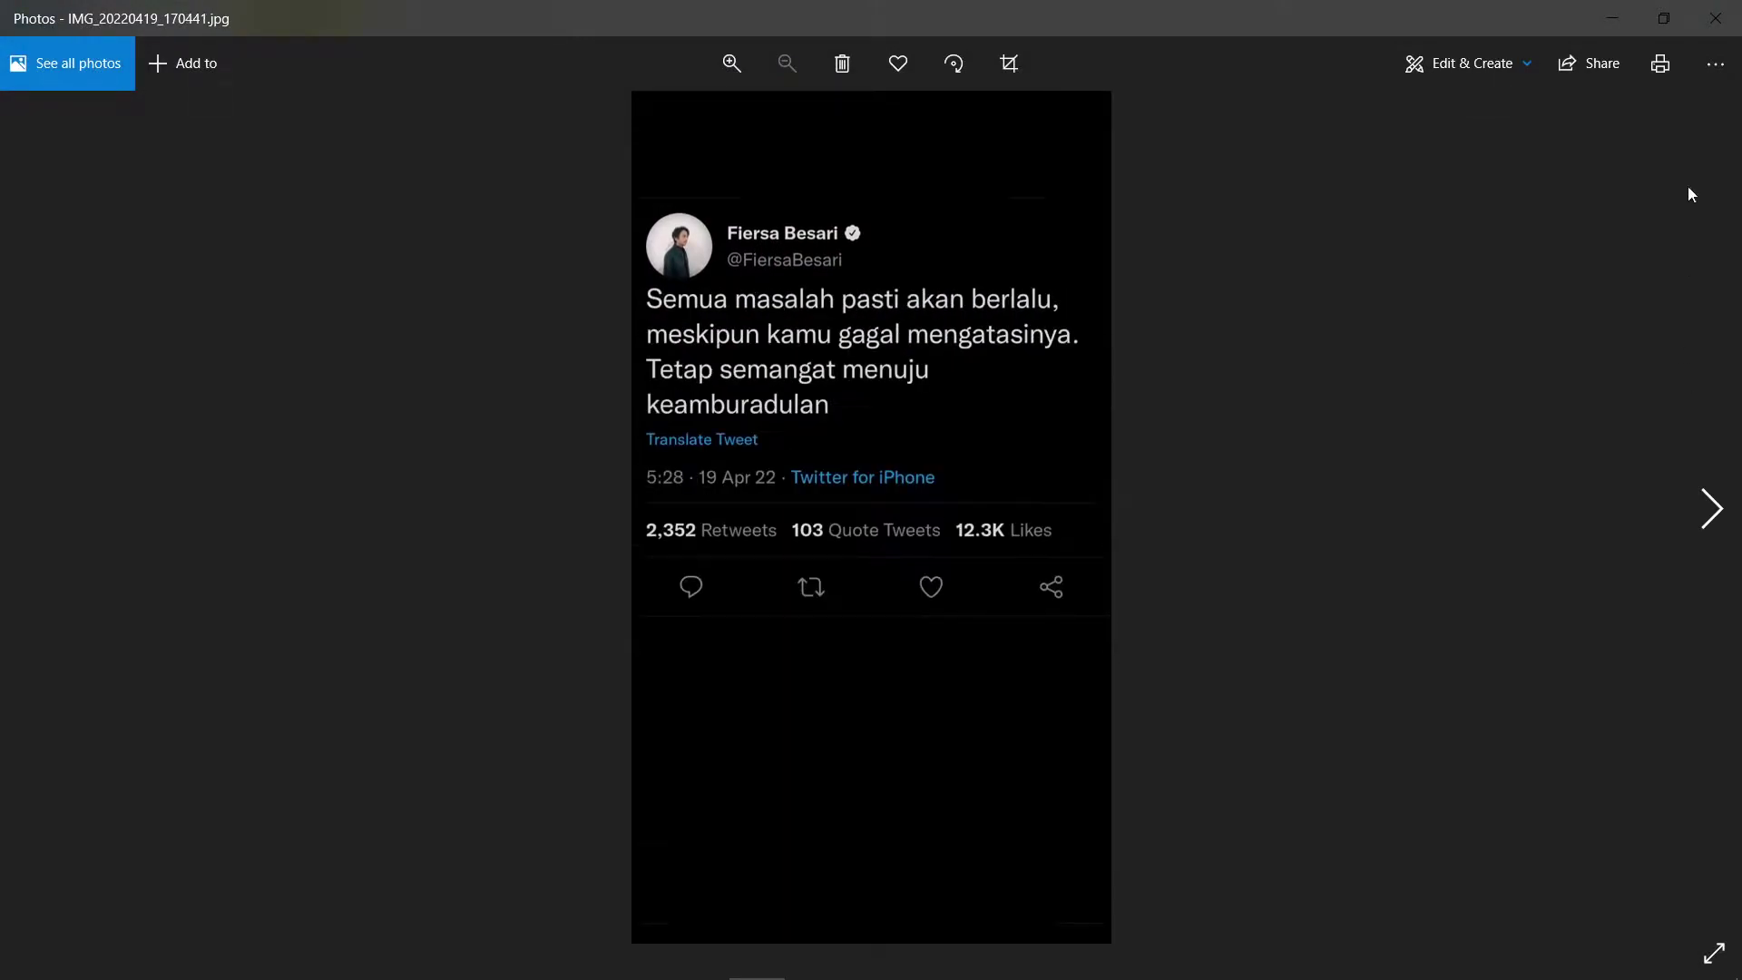
click(1715, 18)
double_click(1419, 281)
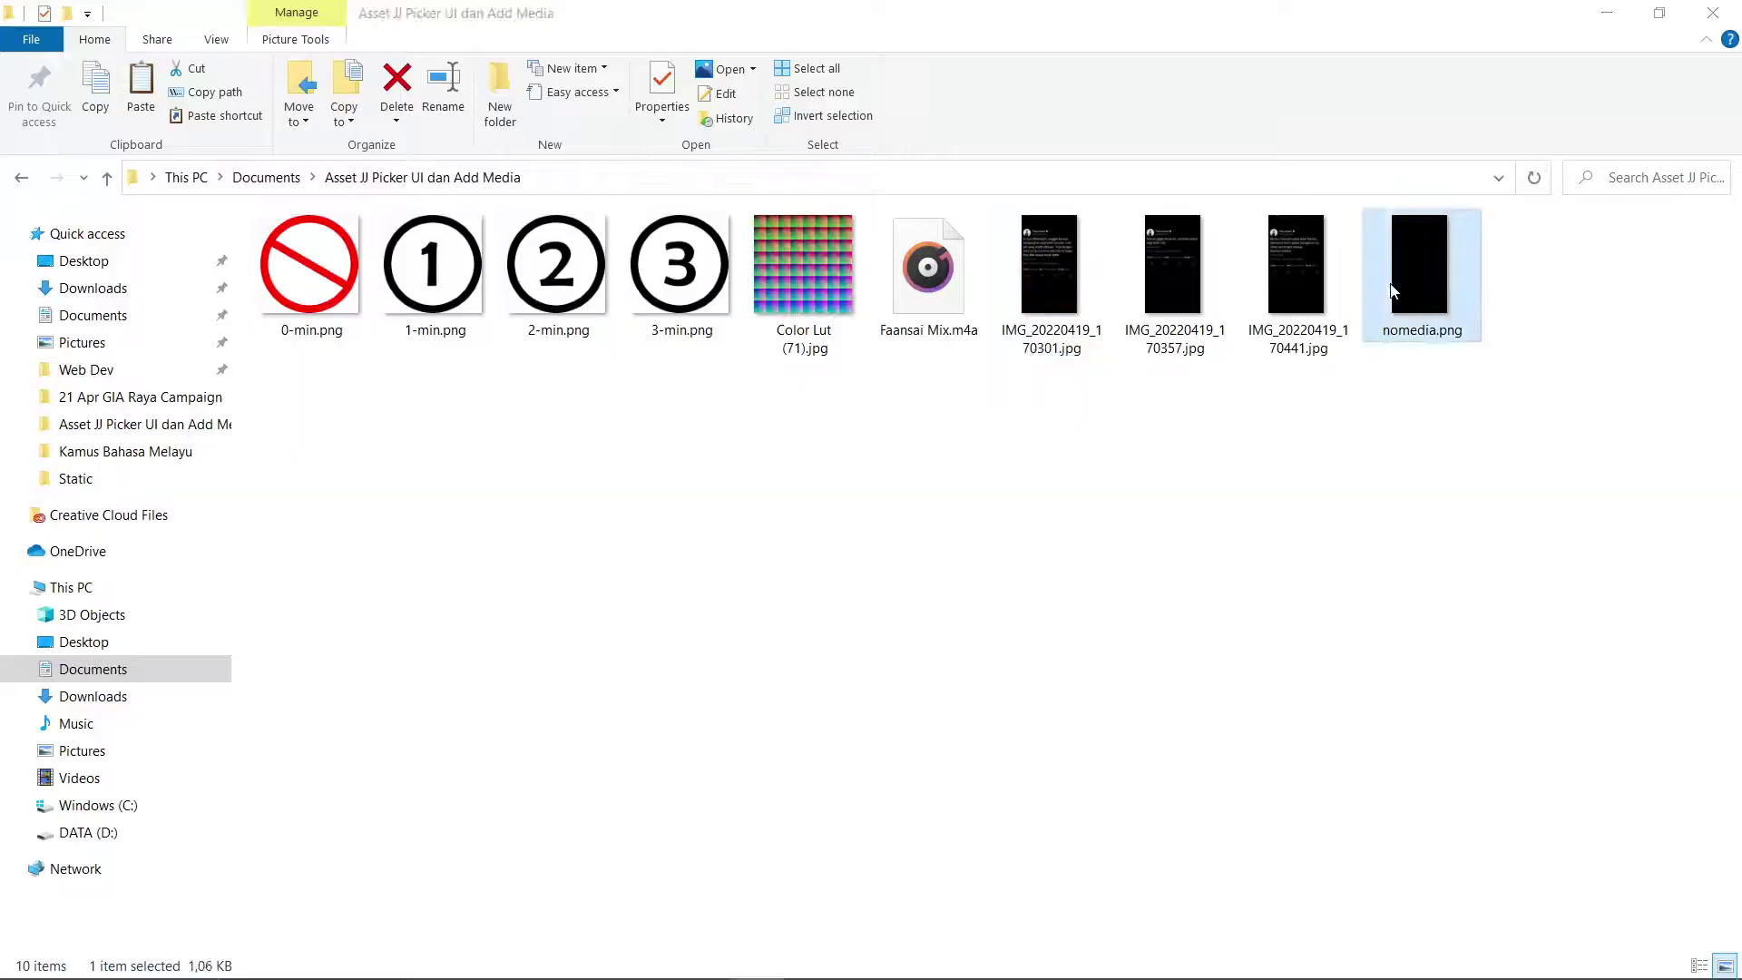
click(1714, 18)
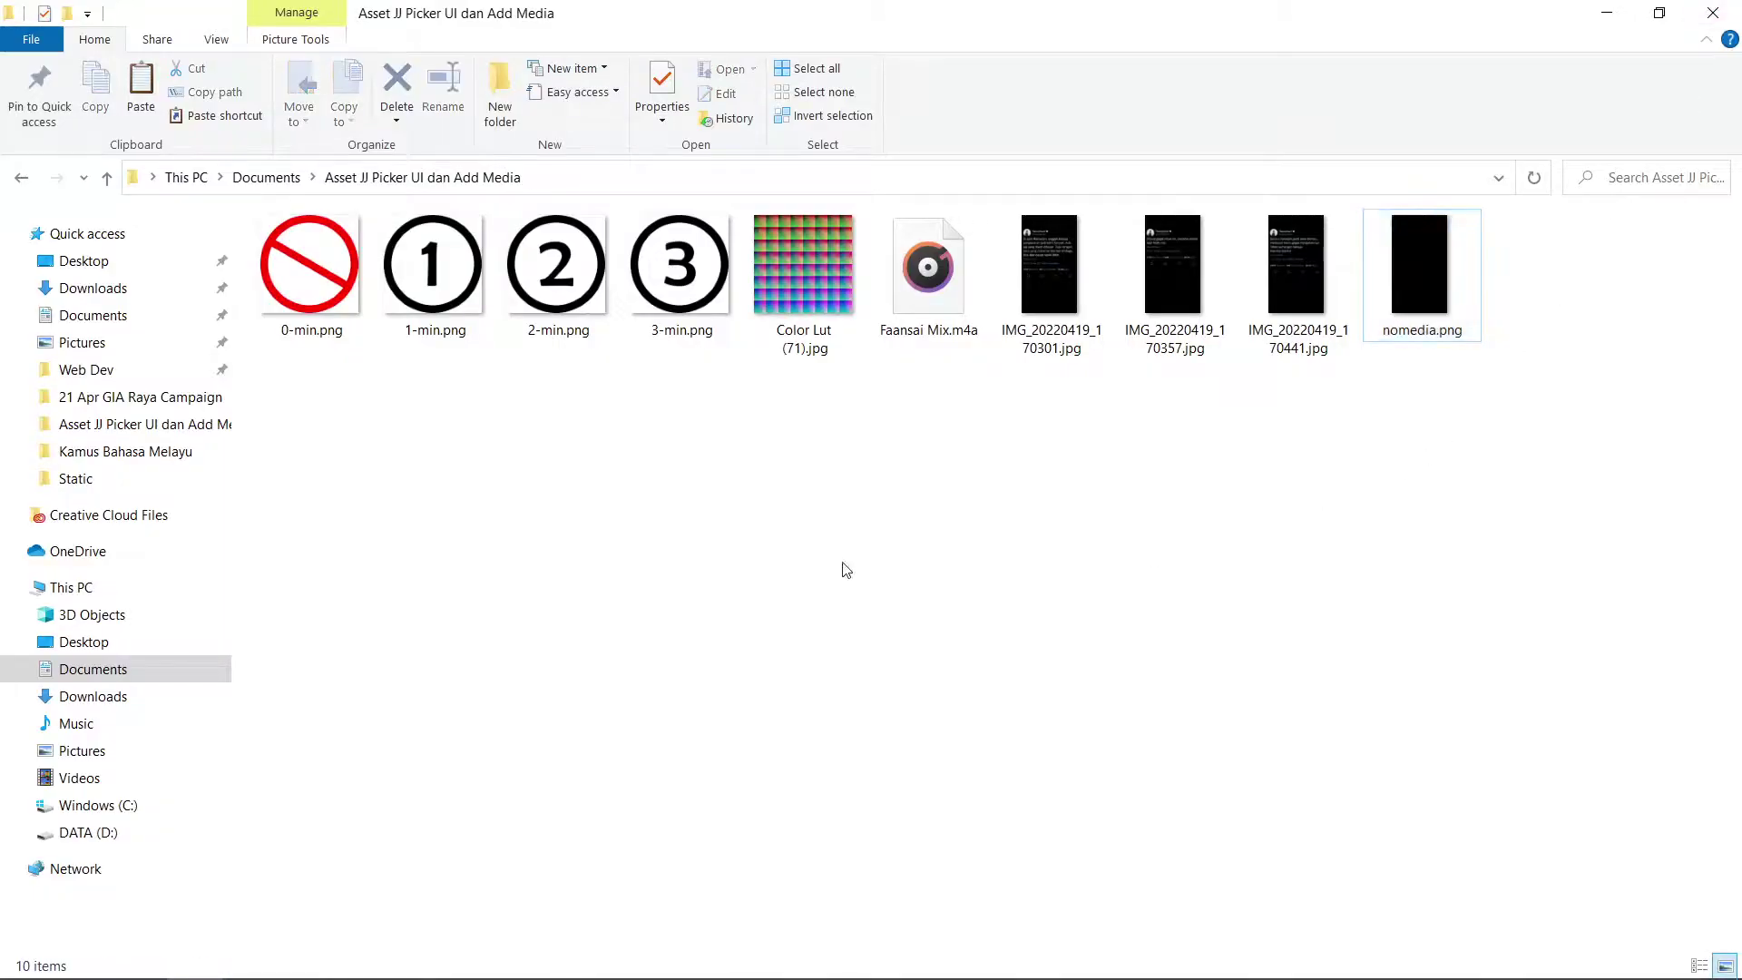
Review the full set of asset files and view the three IMG_20220419 images once more.
drag(334, 481, 1515, 222)
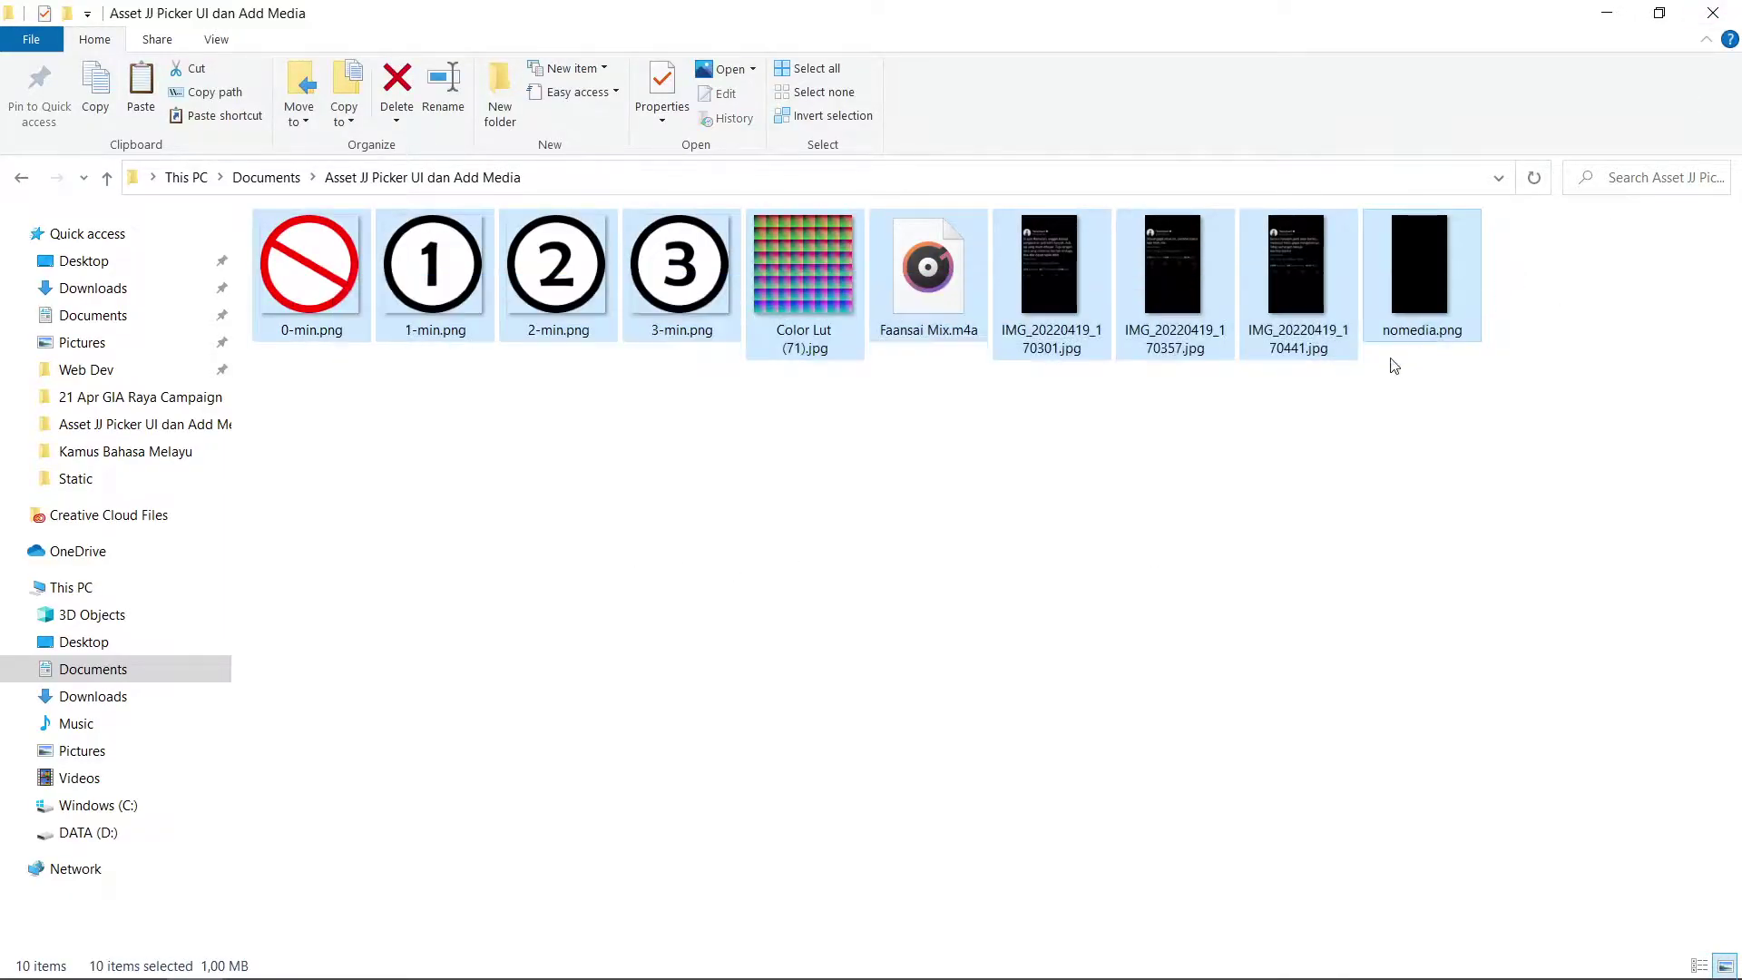
ctrl+drag(1299, 501, 1053, 259)
double_click(1043, 273)
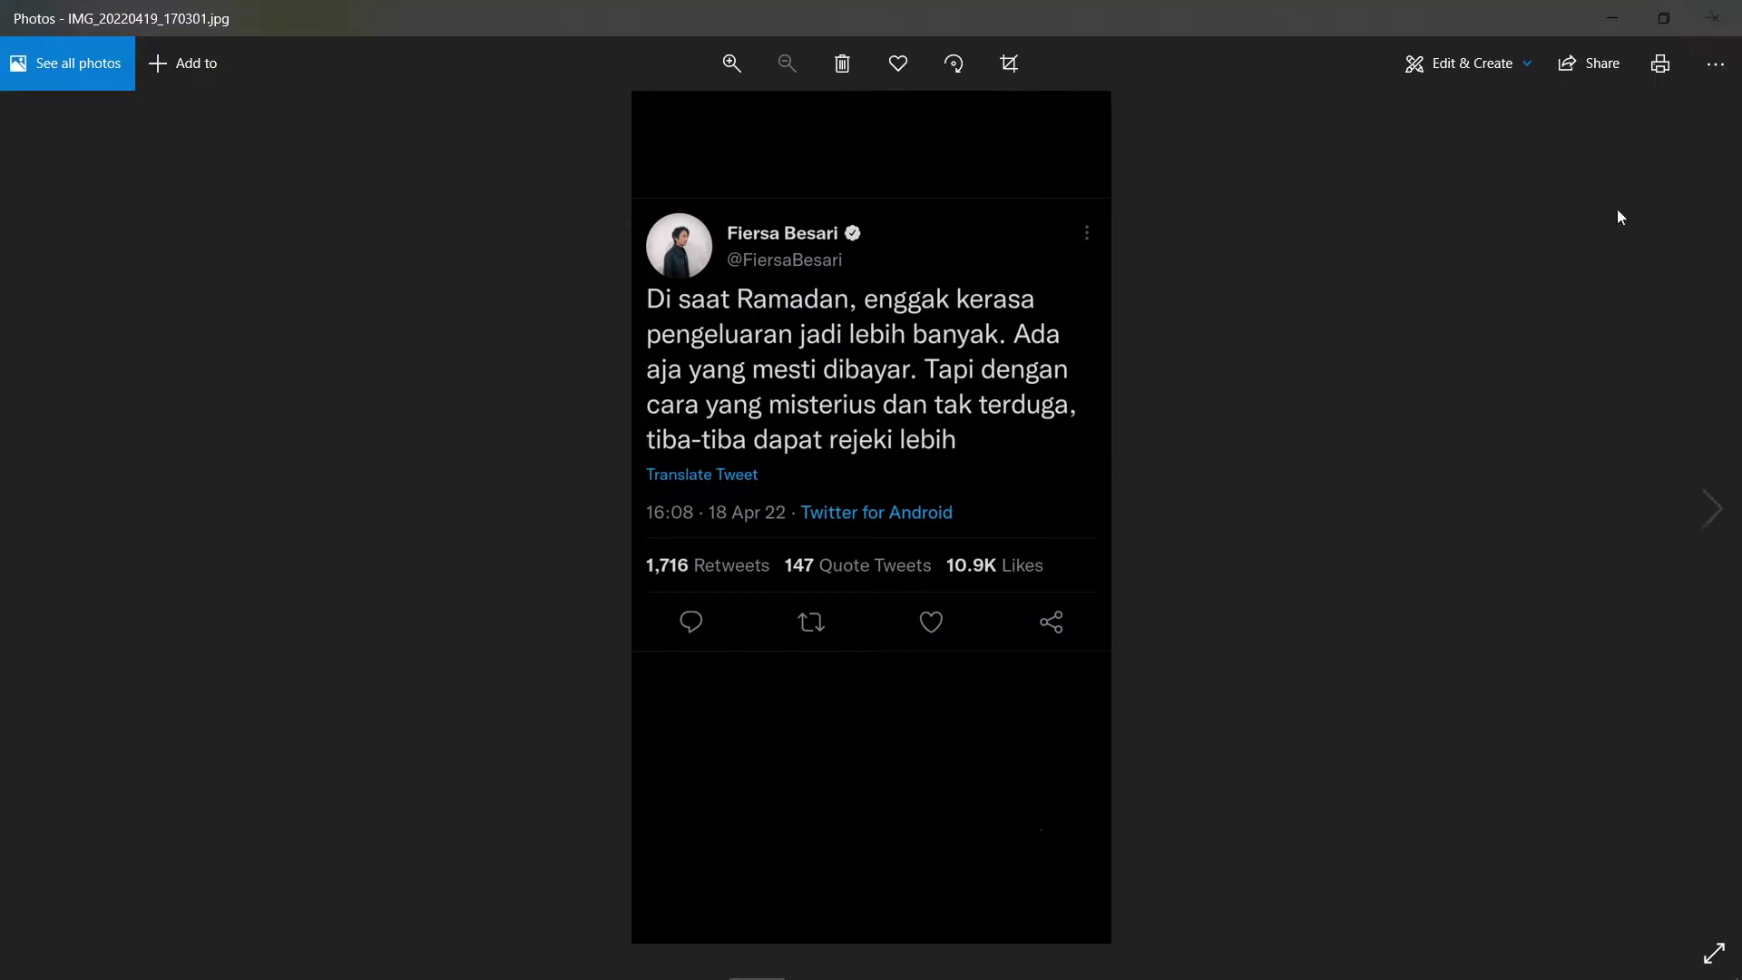
click(1712, 508)
click(1712, 508)
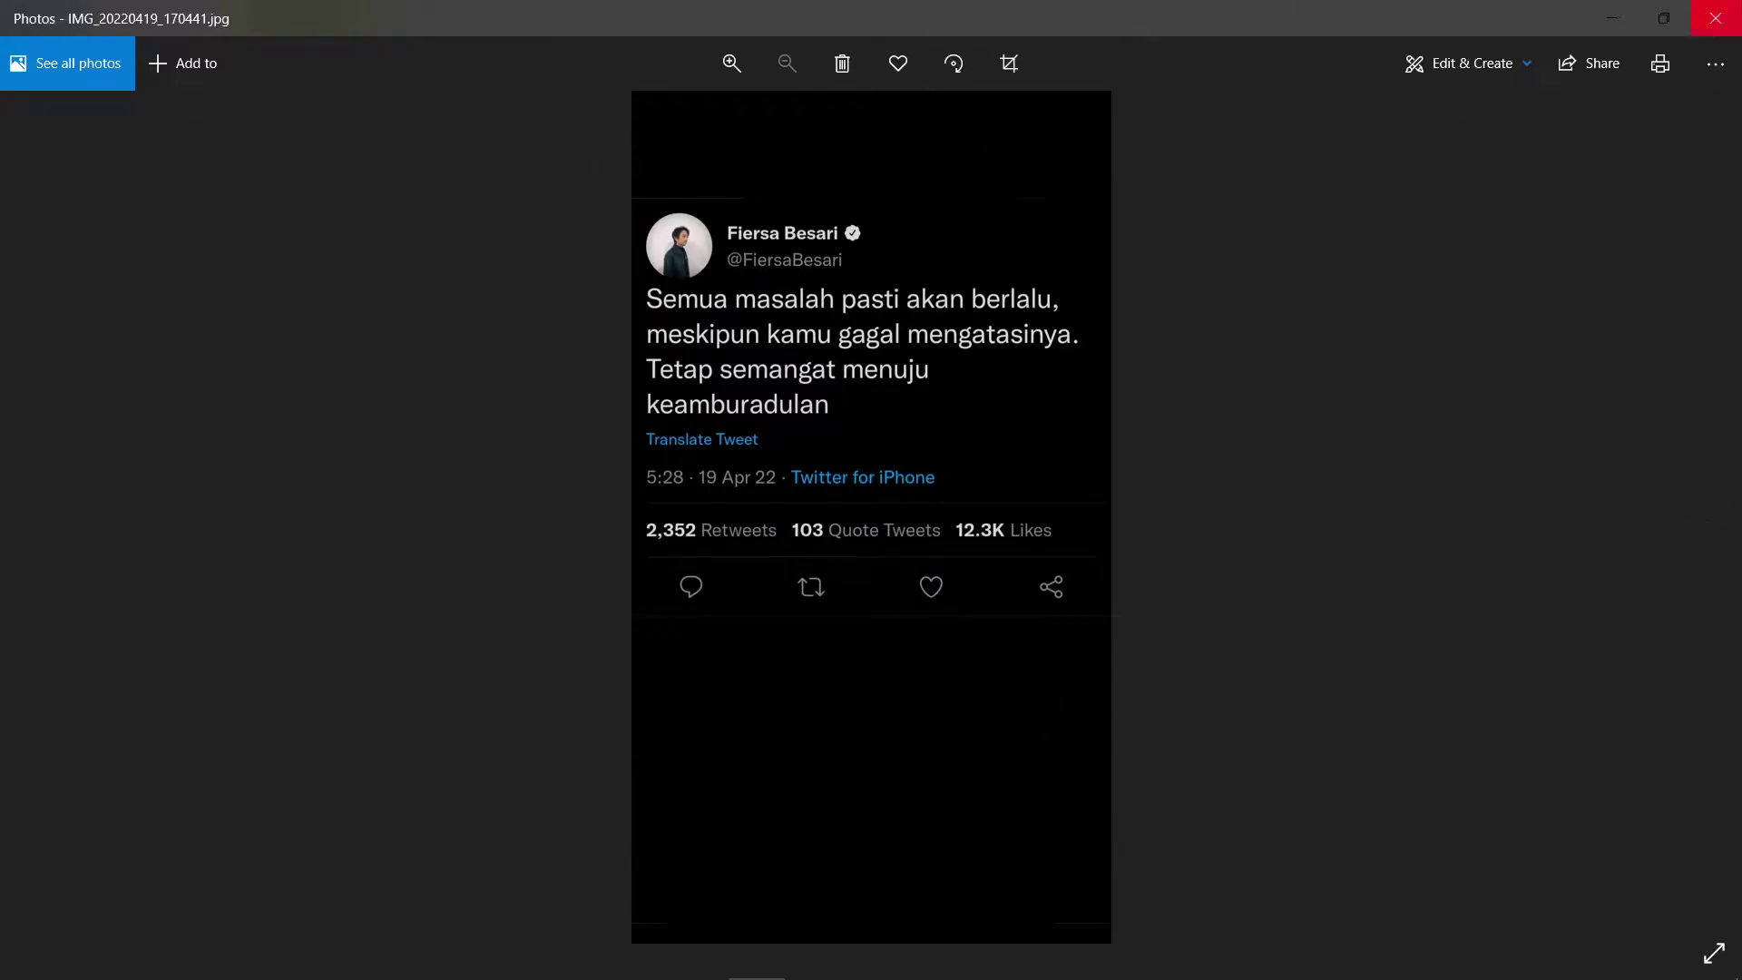
click(1715, 18)
click(1094, 472)
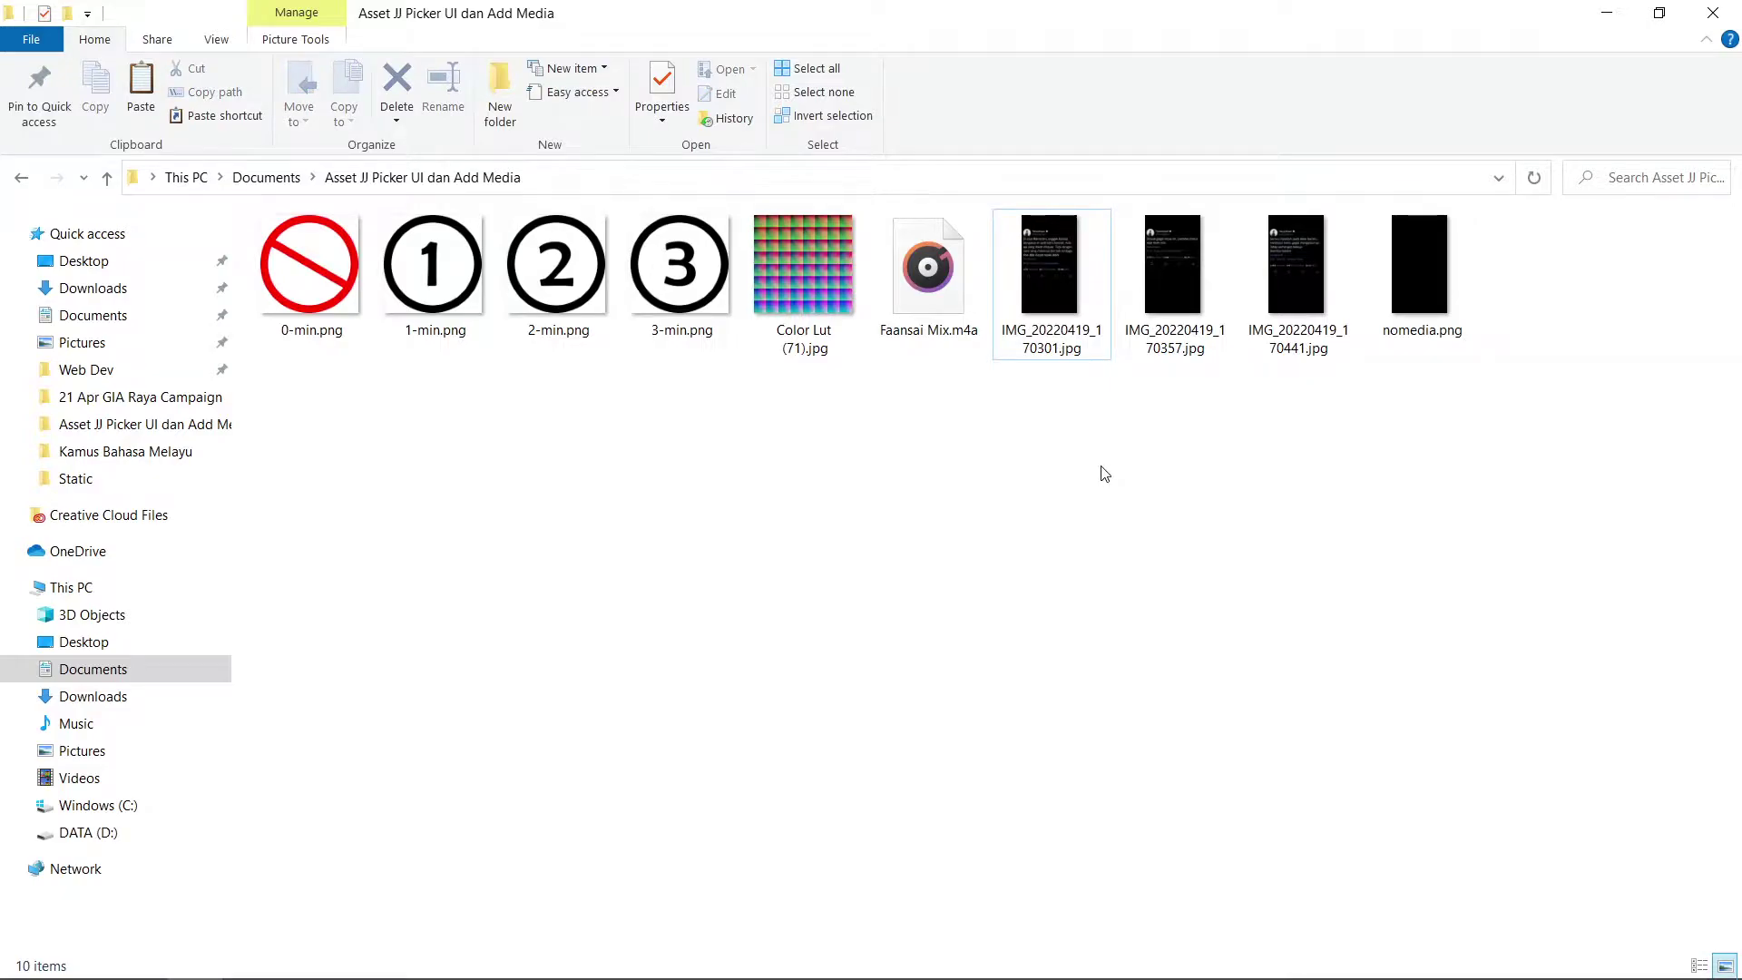
Import all ten files from the asset folder into the Spark AR Studio project's assets.
drag(313, 503, 1542, 263)
drag(809, 312, 227, 701)
click(368, 728)
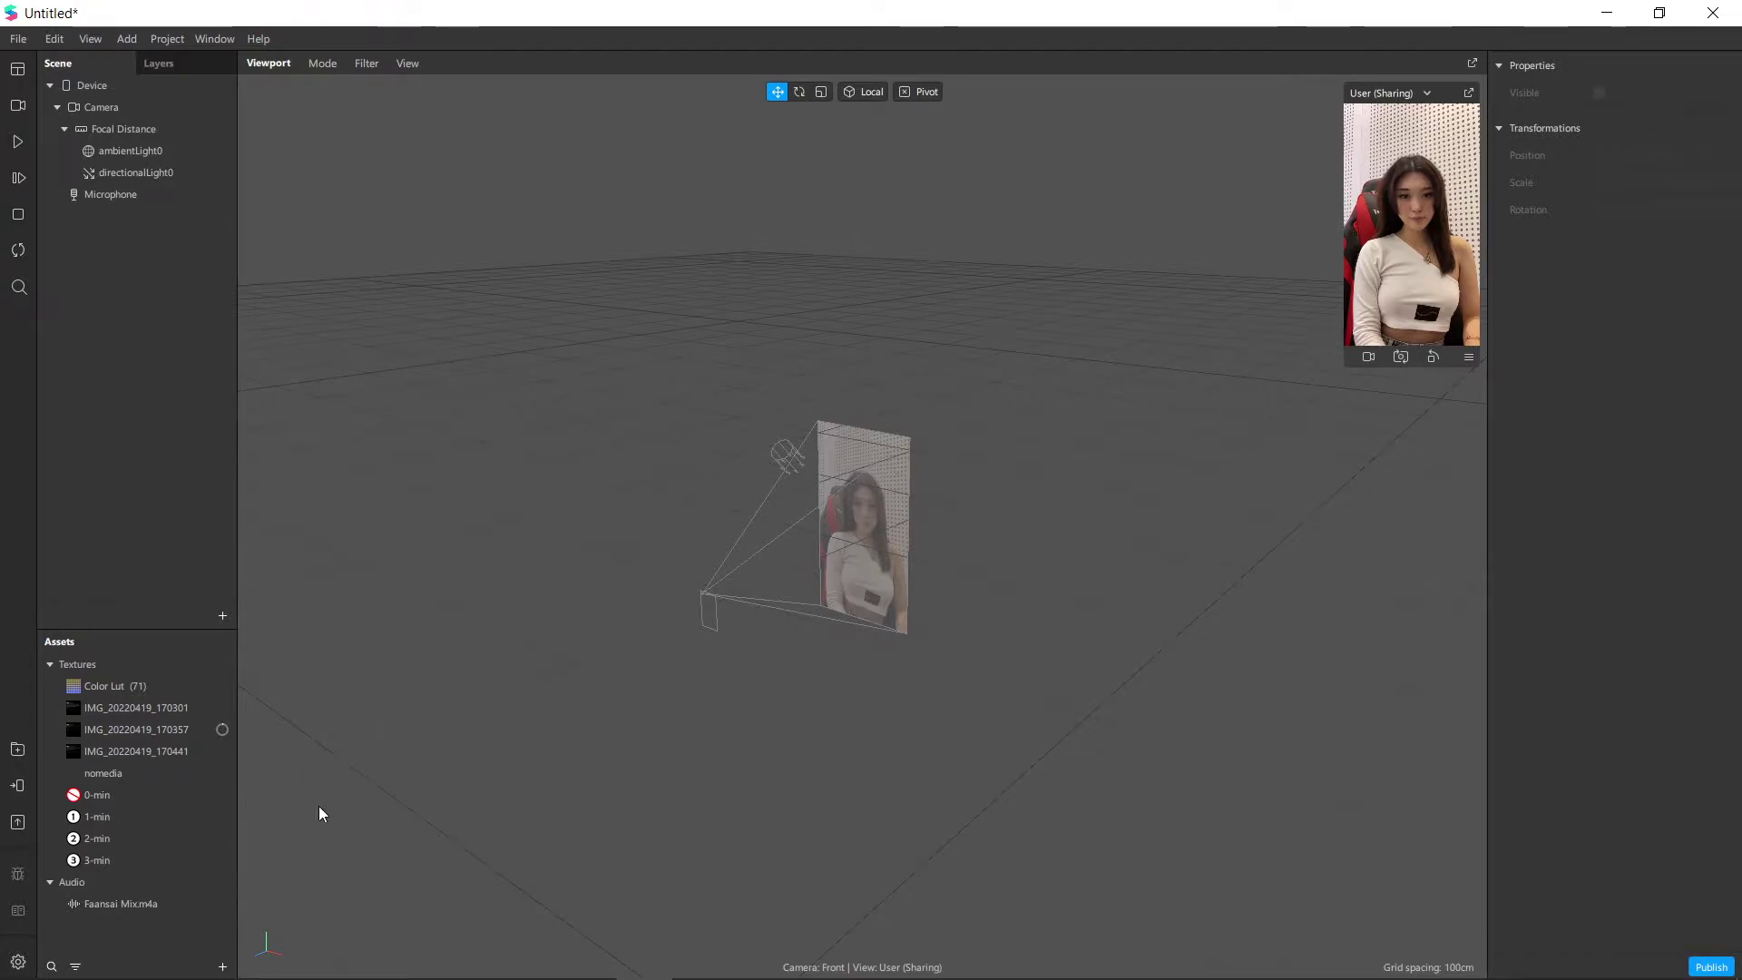
Set compression to None for iOS, Android and Older Android on textures 0-min through 3-min and Color Lut (71).
click(129, 800)
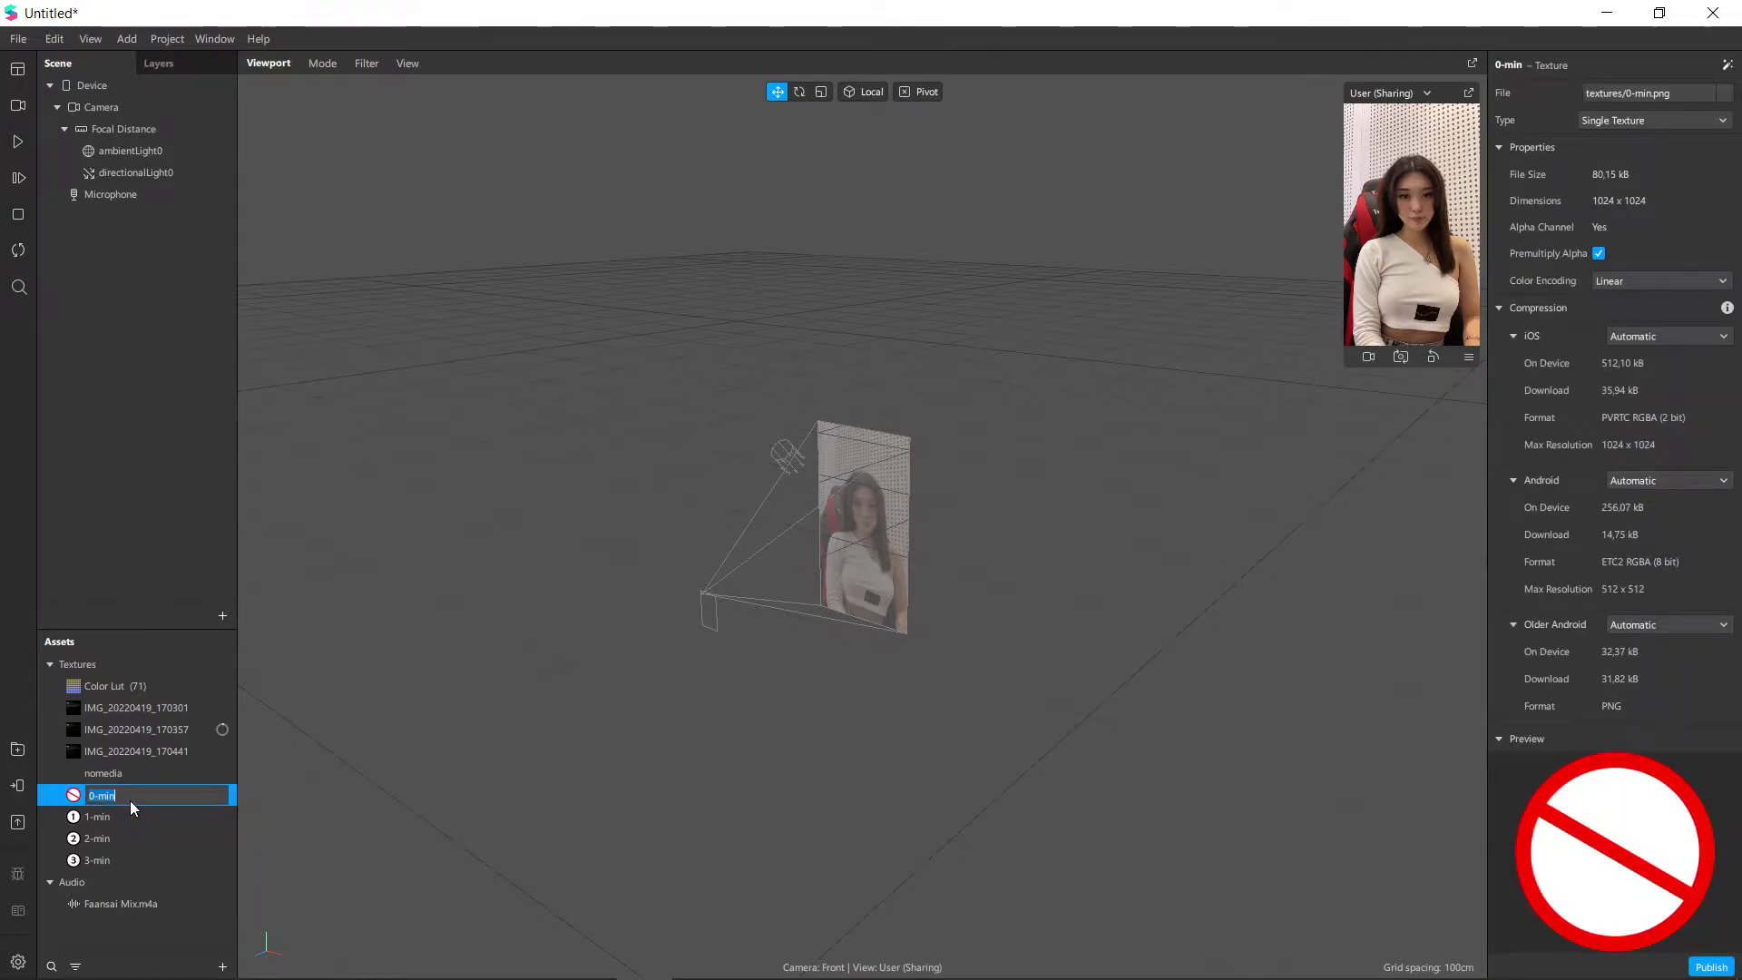
shift+click(134, 853)
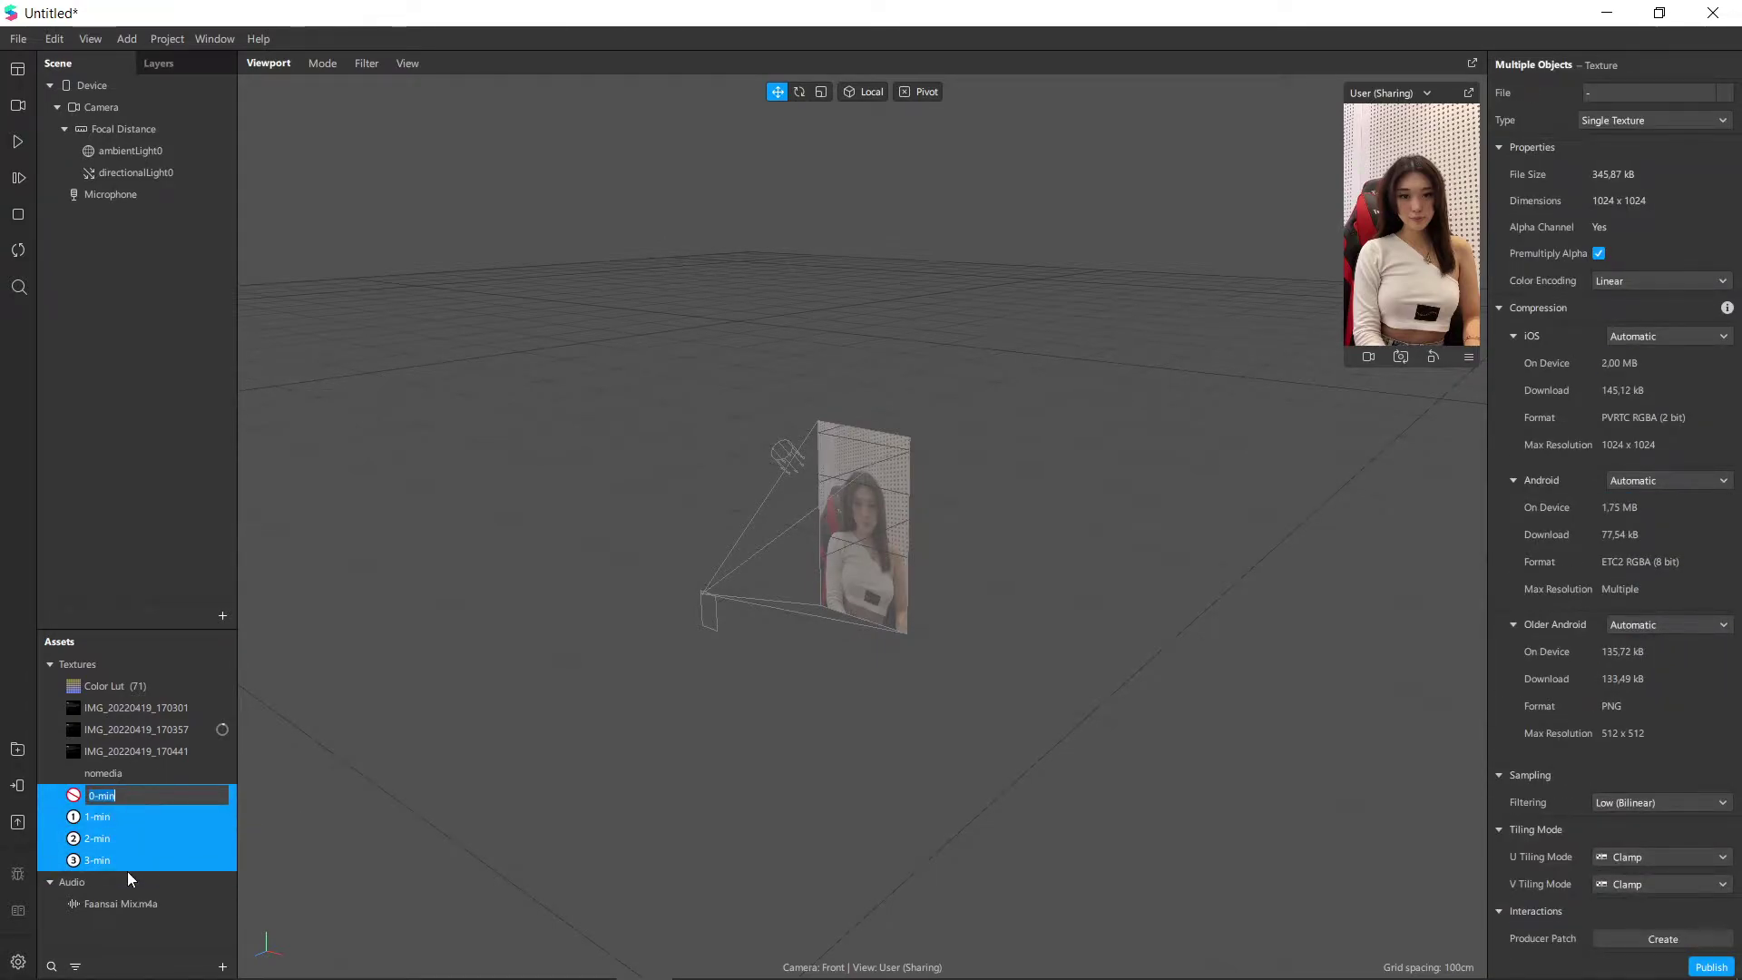
ctrl+click(138, 686)
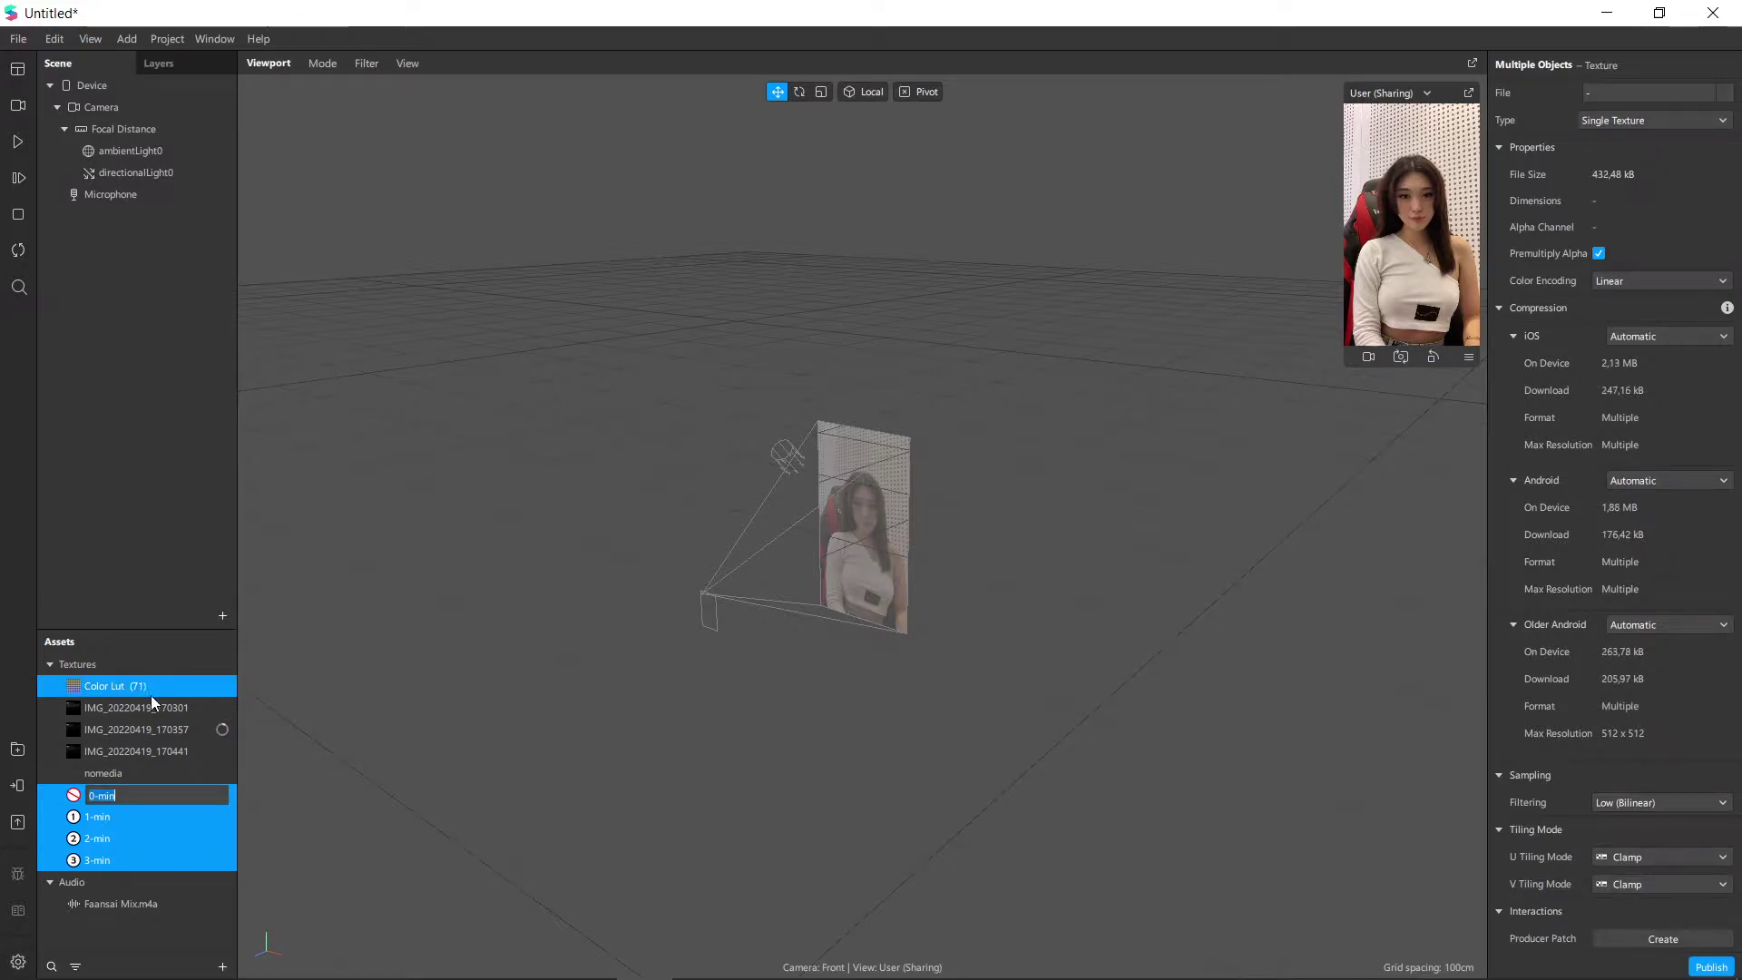
click(1669, 343)
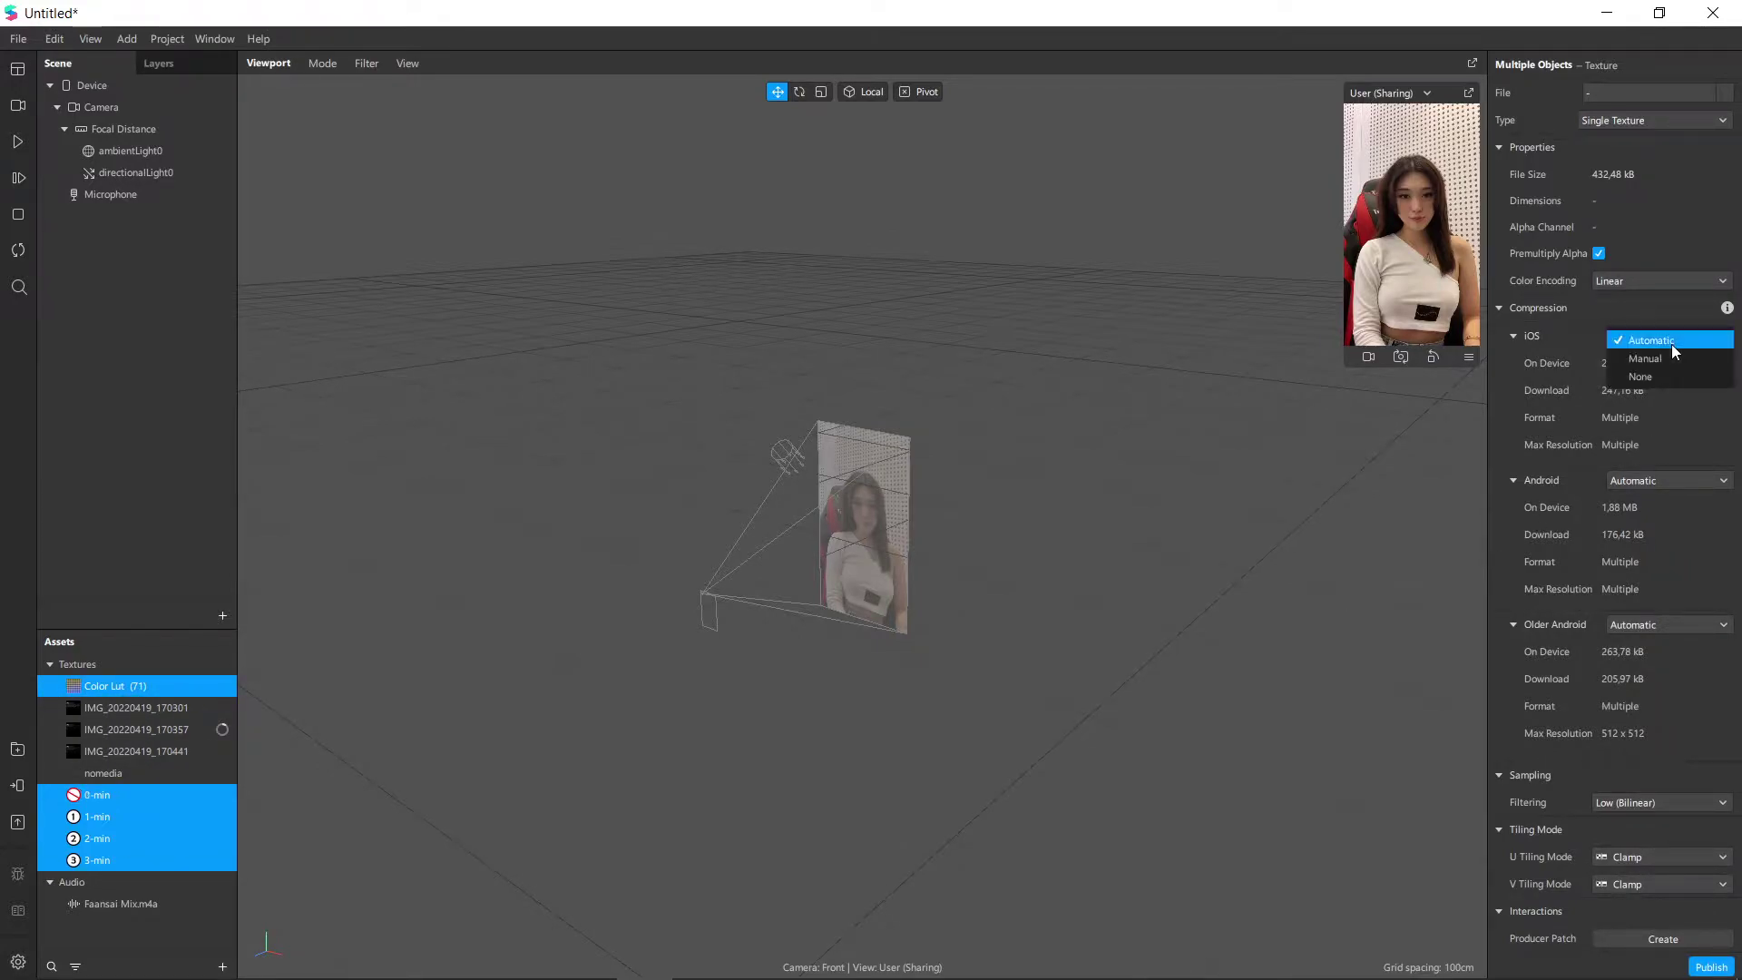
click(1673, 374)
click(1673, 423)
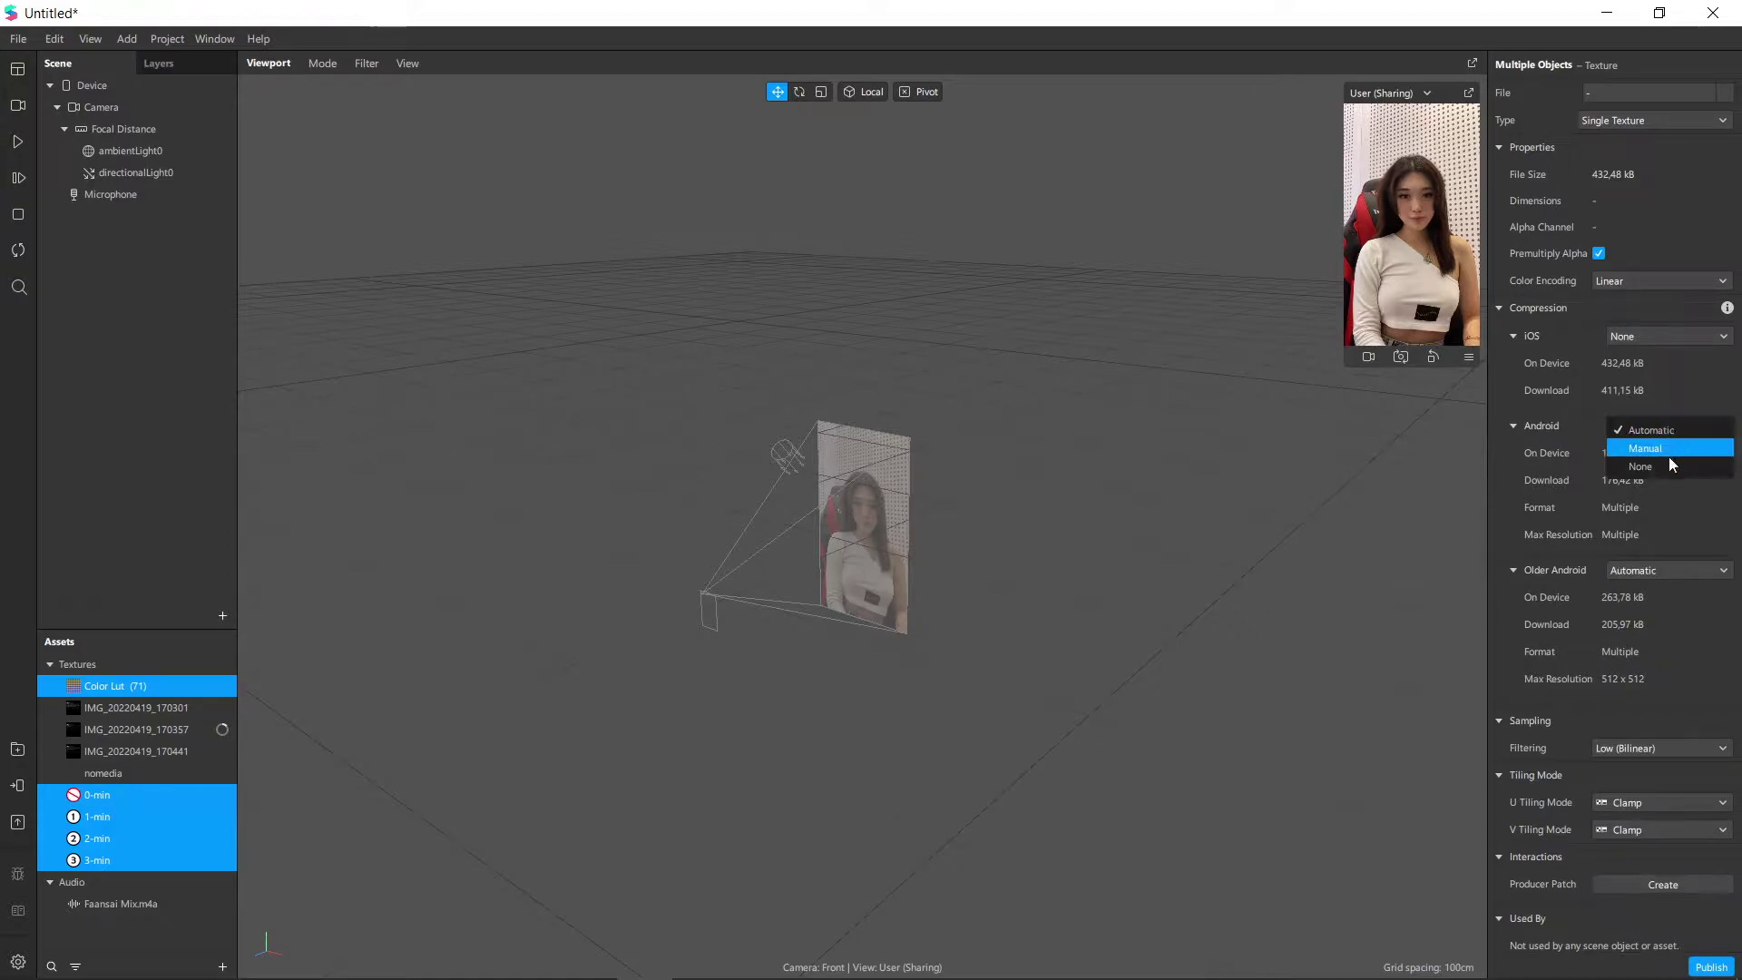
click(1670, 464)
click(1647, 515)
click(1648, 556)
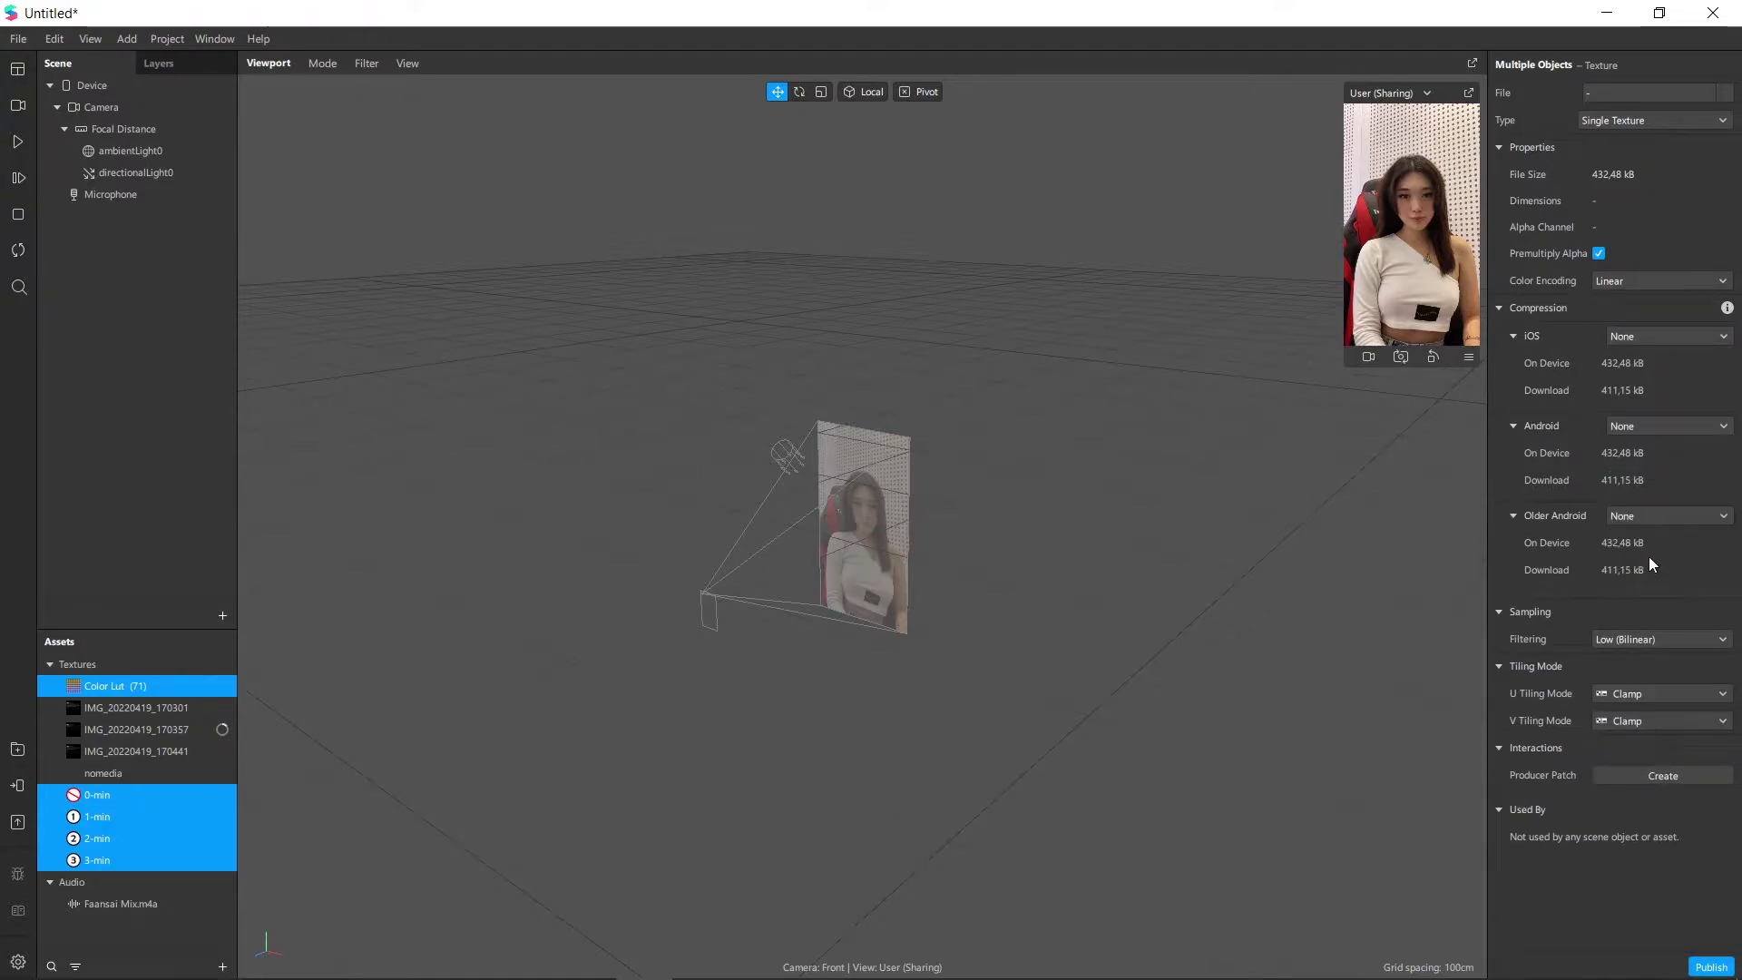
Set the selected textures' filtering to None and check the settings of the Color Lut (71) texture.
click(1637, 637)
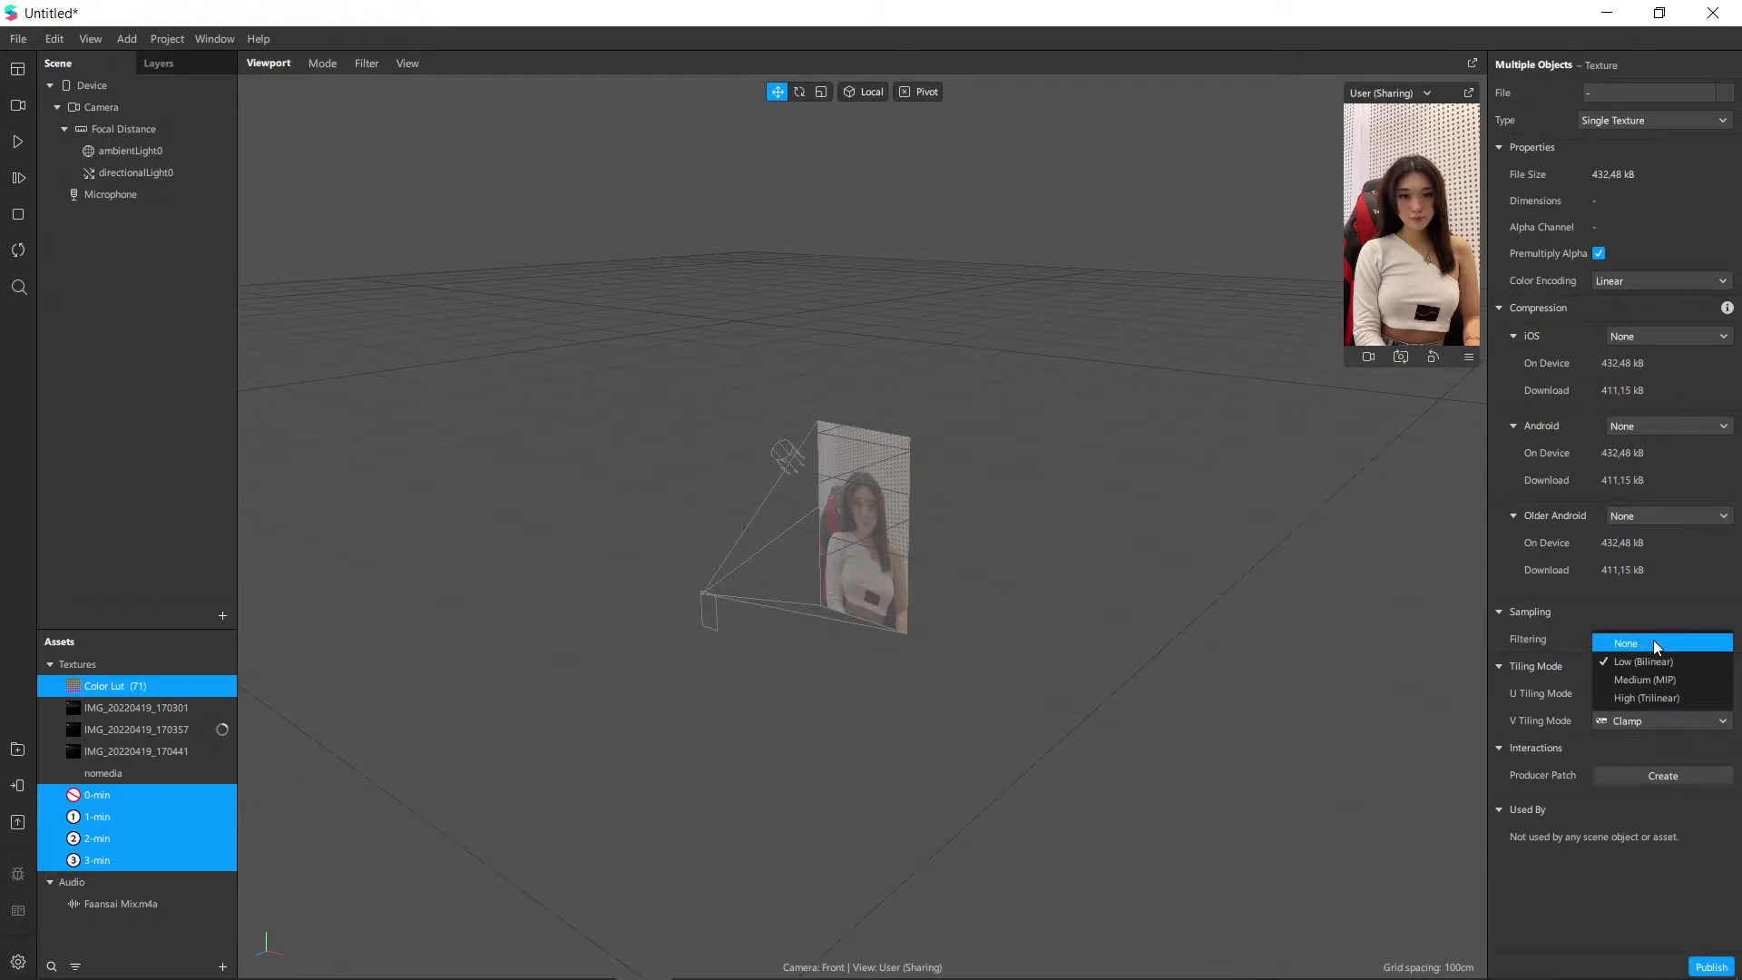
click(1654, 643)
click(1652, 644)
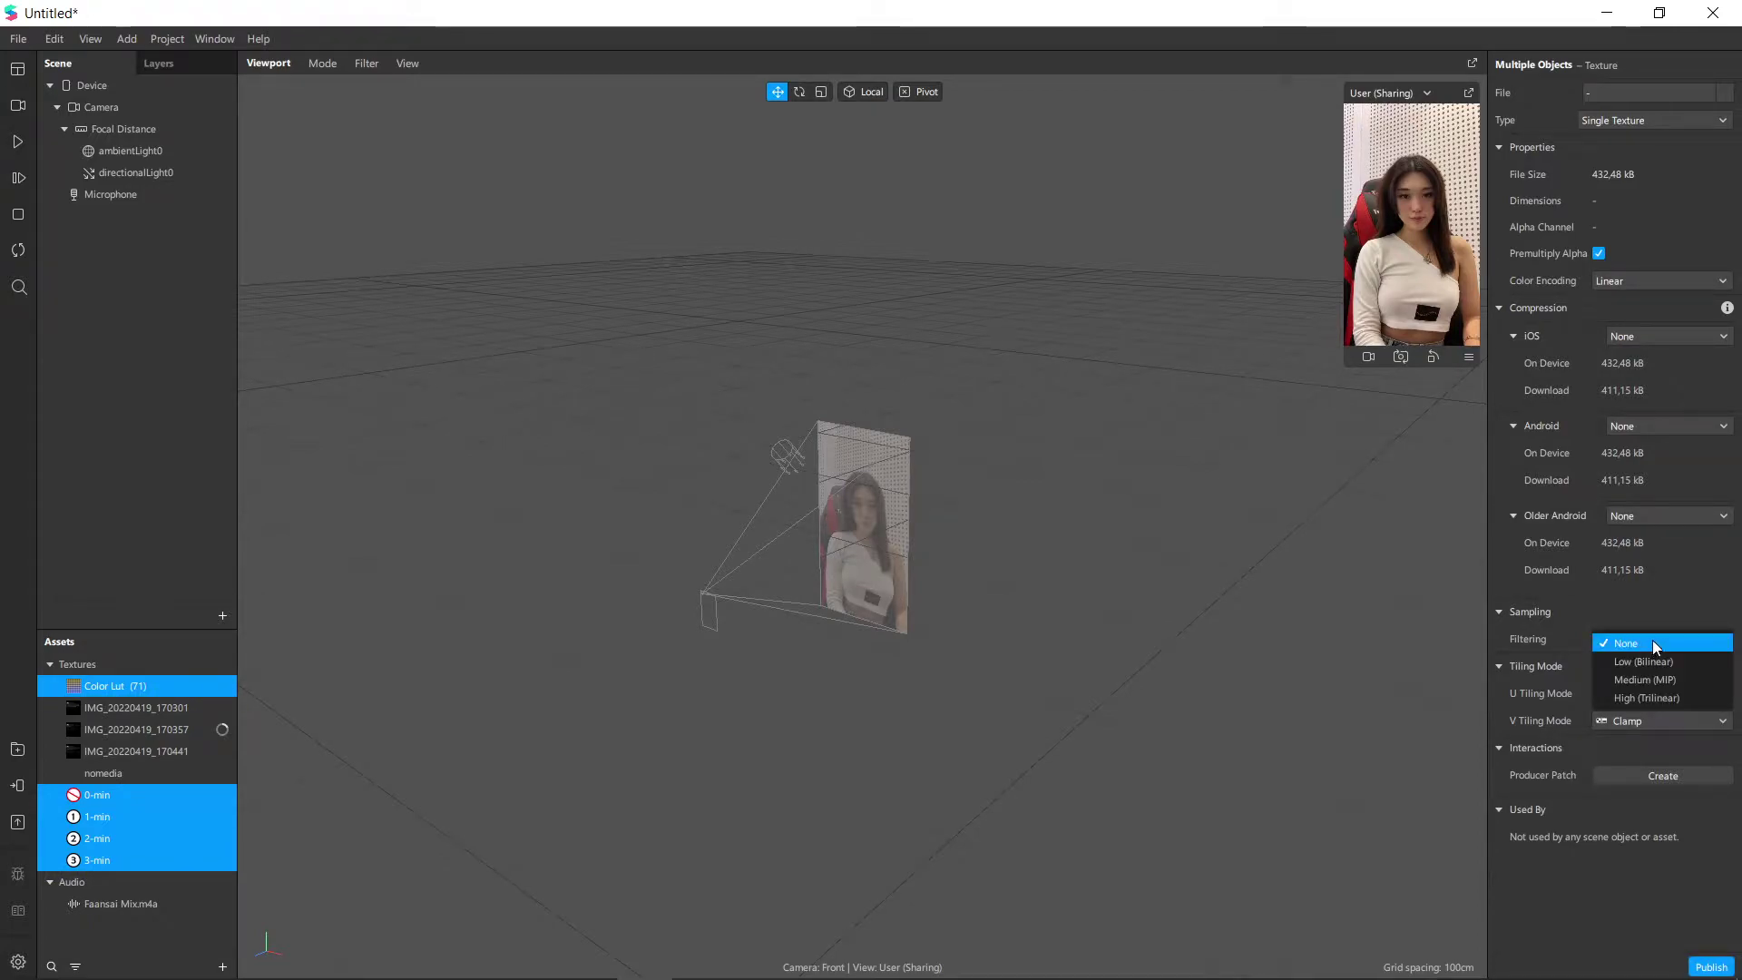
click(1672, 594)
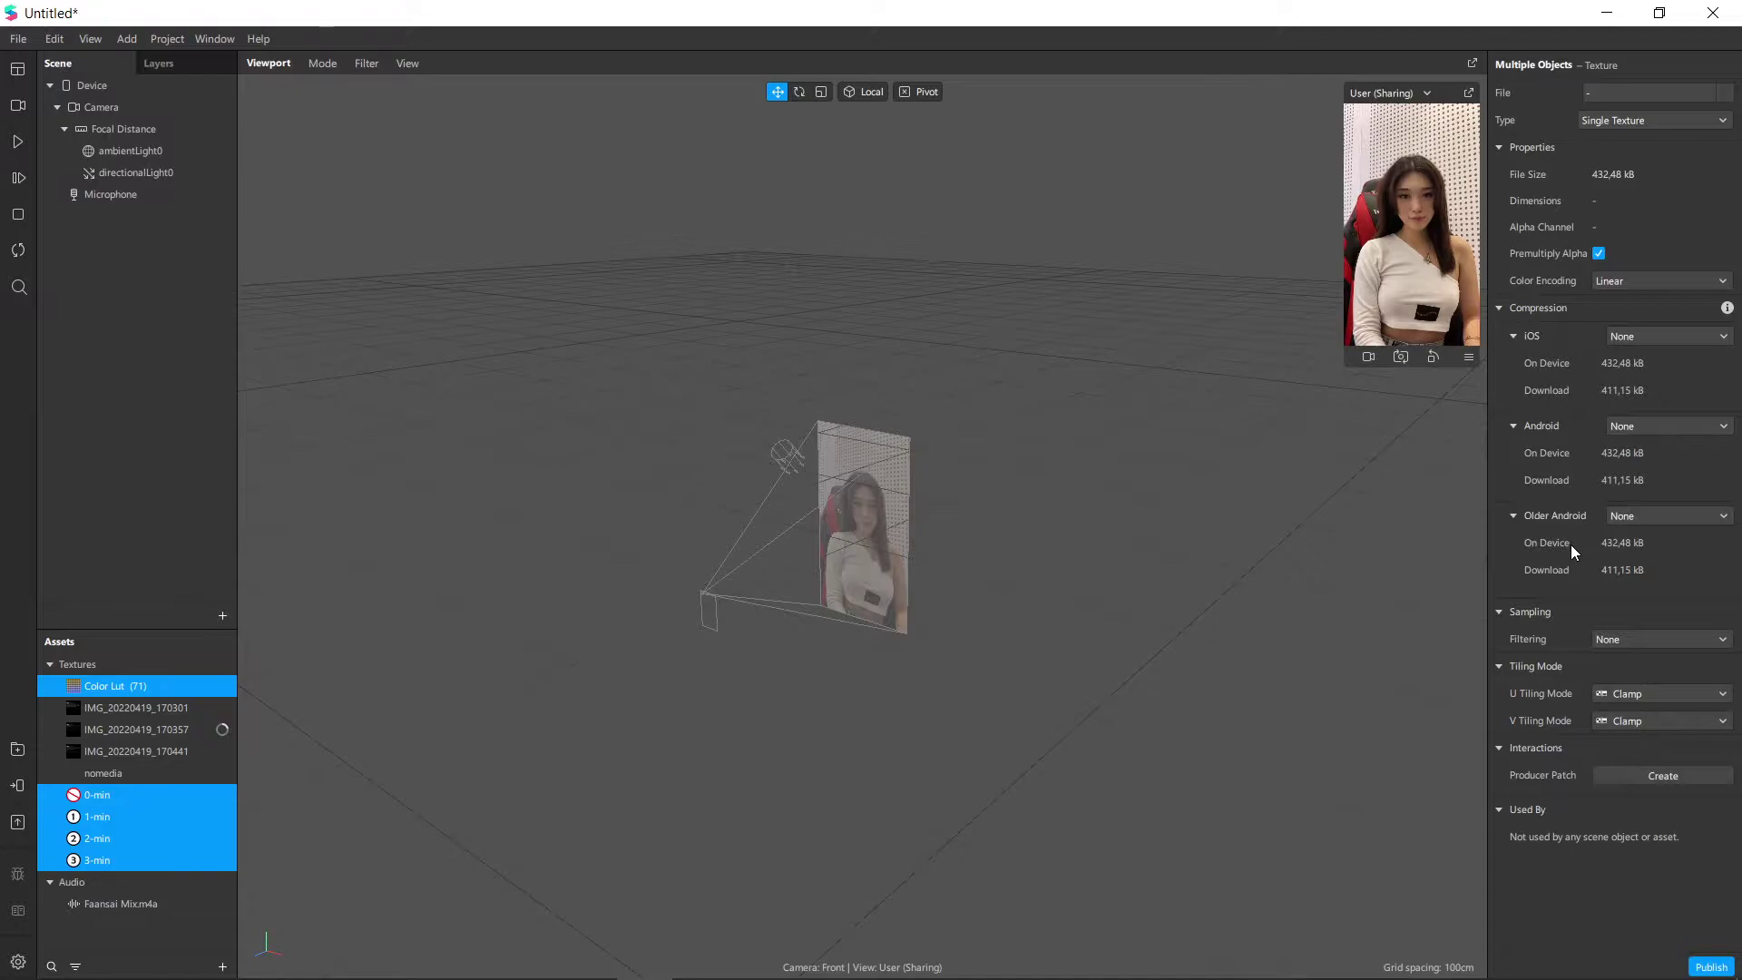
double_click(158, 686)
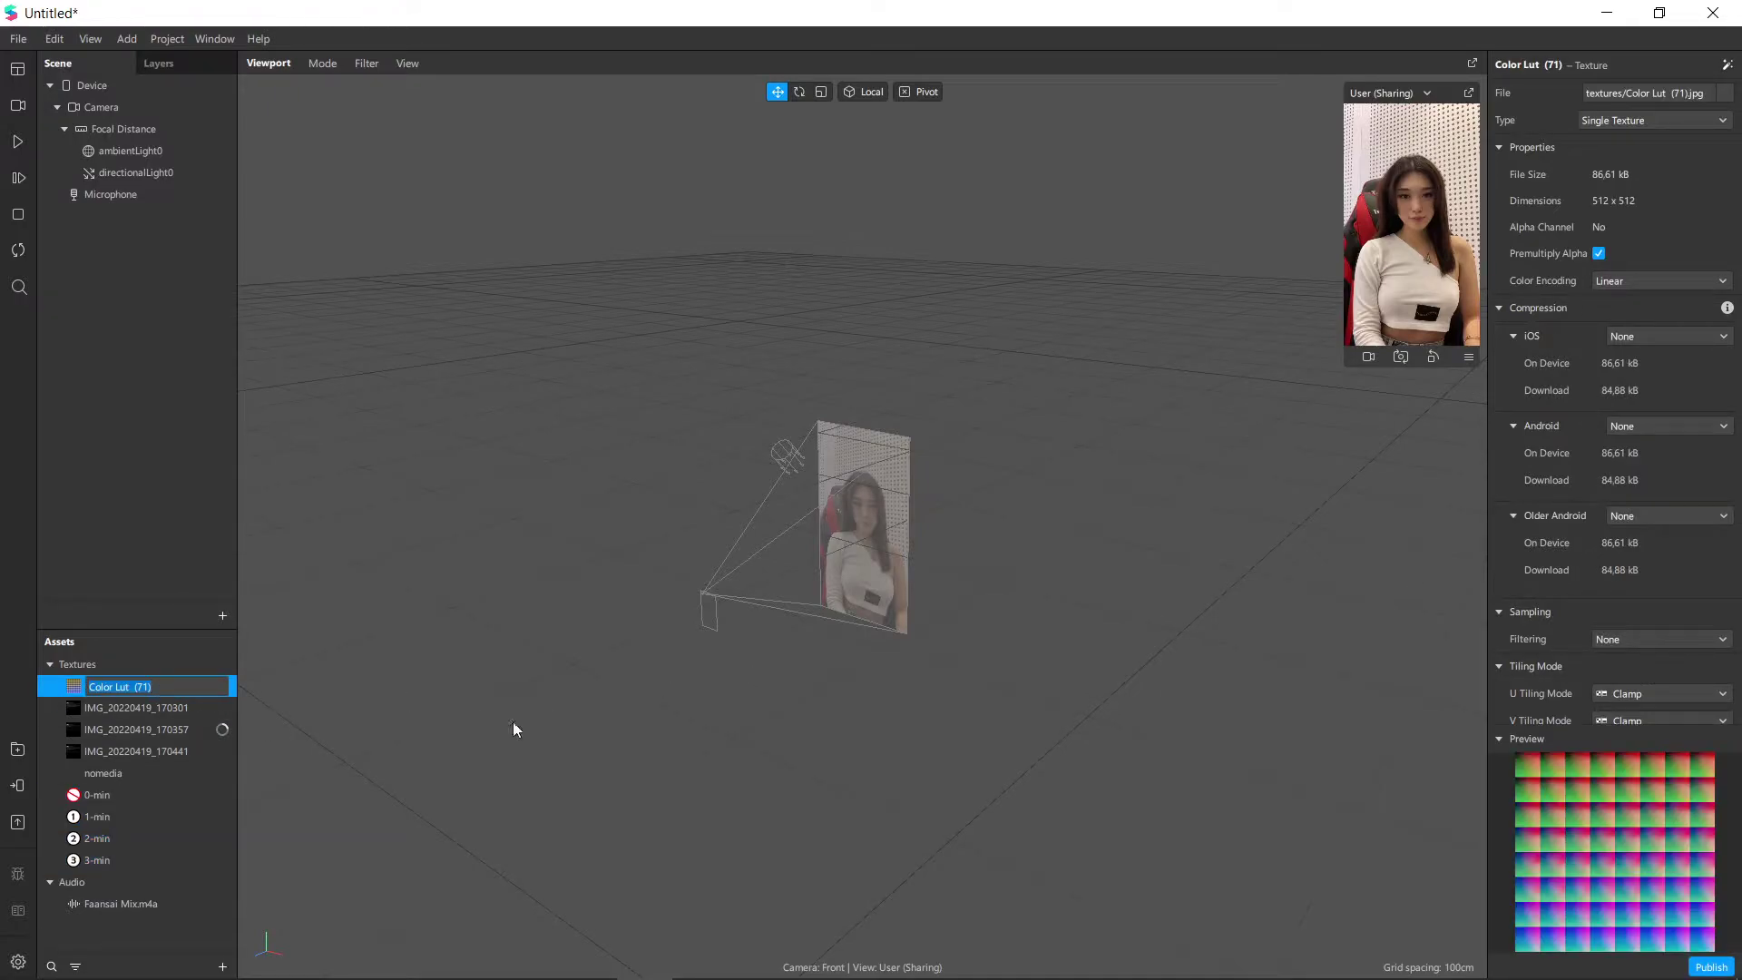
click(1118, 860)
click(196, 688)
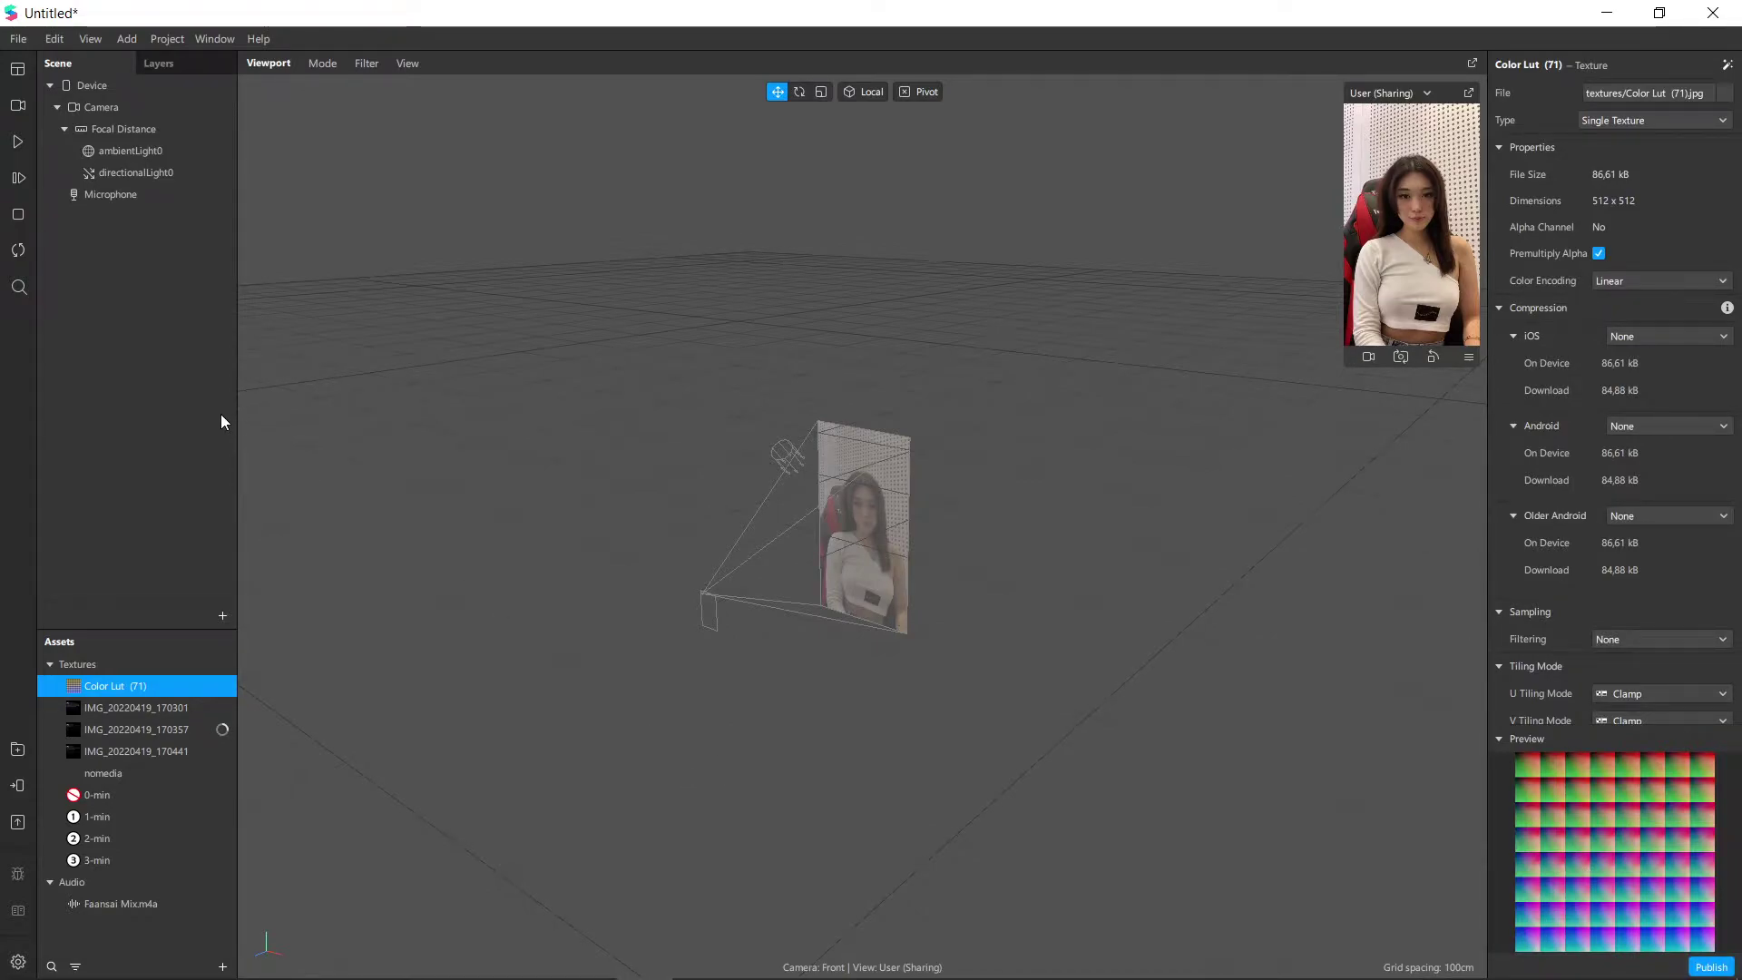
Add a rectangle to the scene and make it fill the canvas at 100 relative width and height.
click(222, 615)
text(rec)
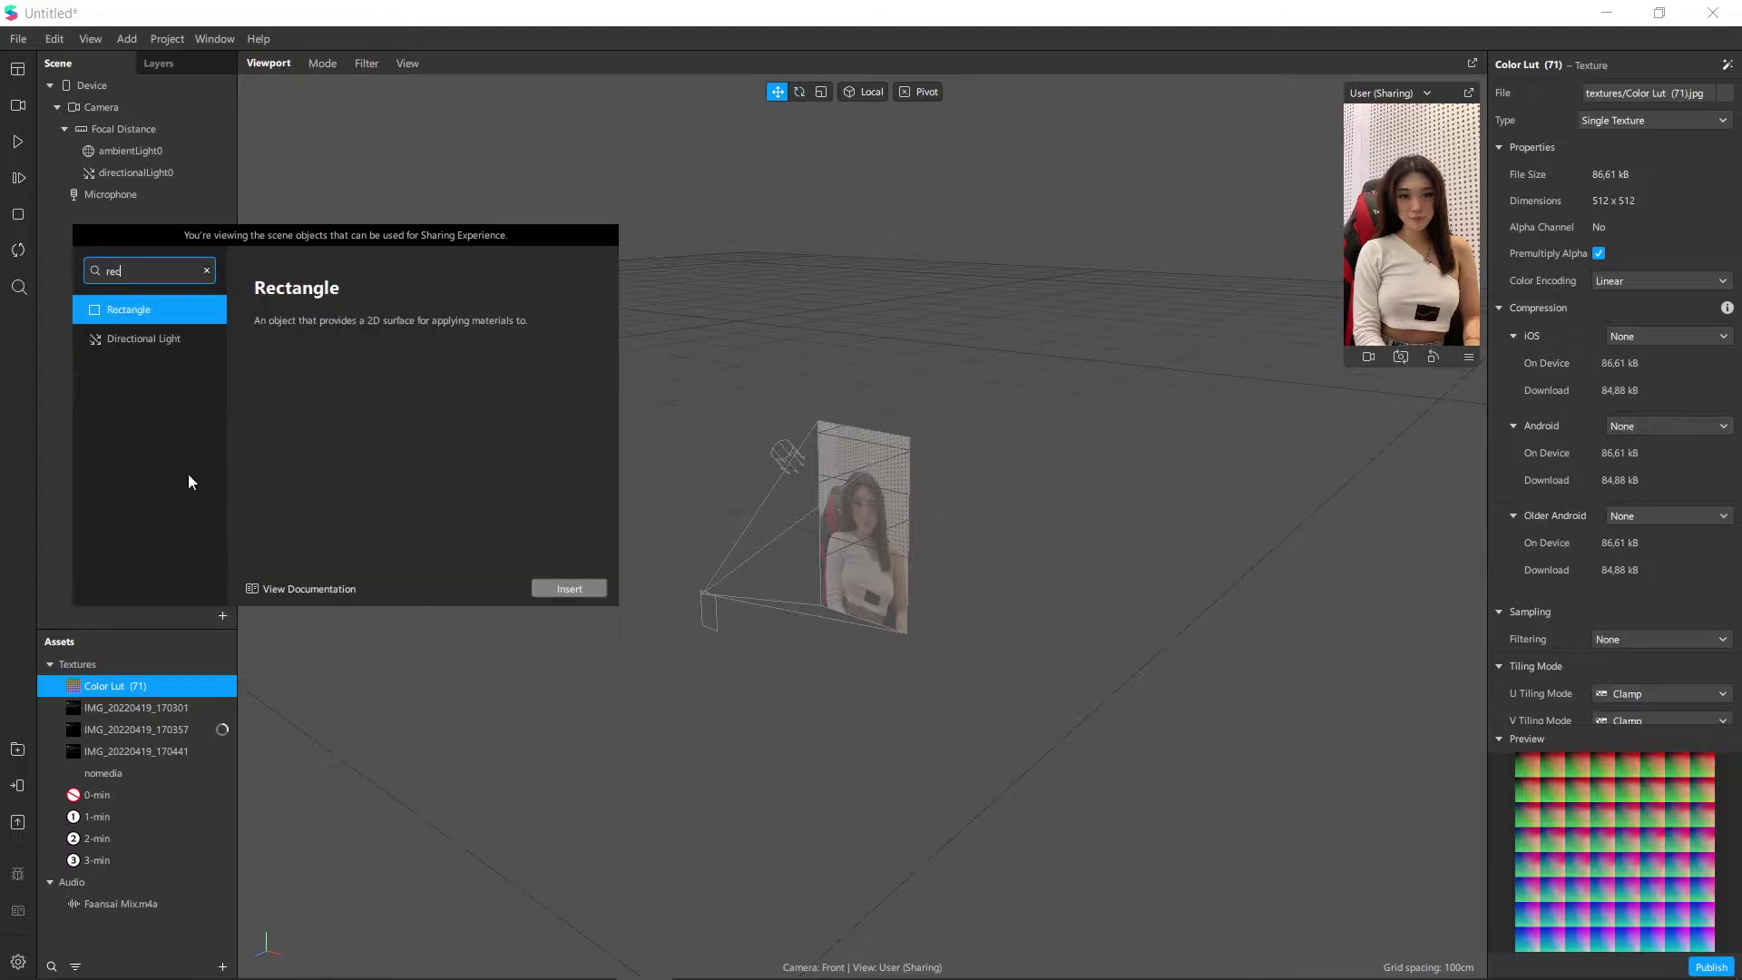
double_click(150, 310)
click(1624, 230)
click(1629, 259)
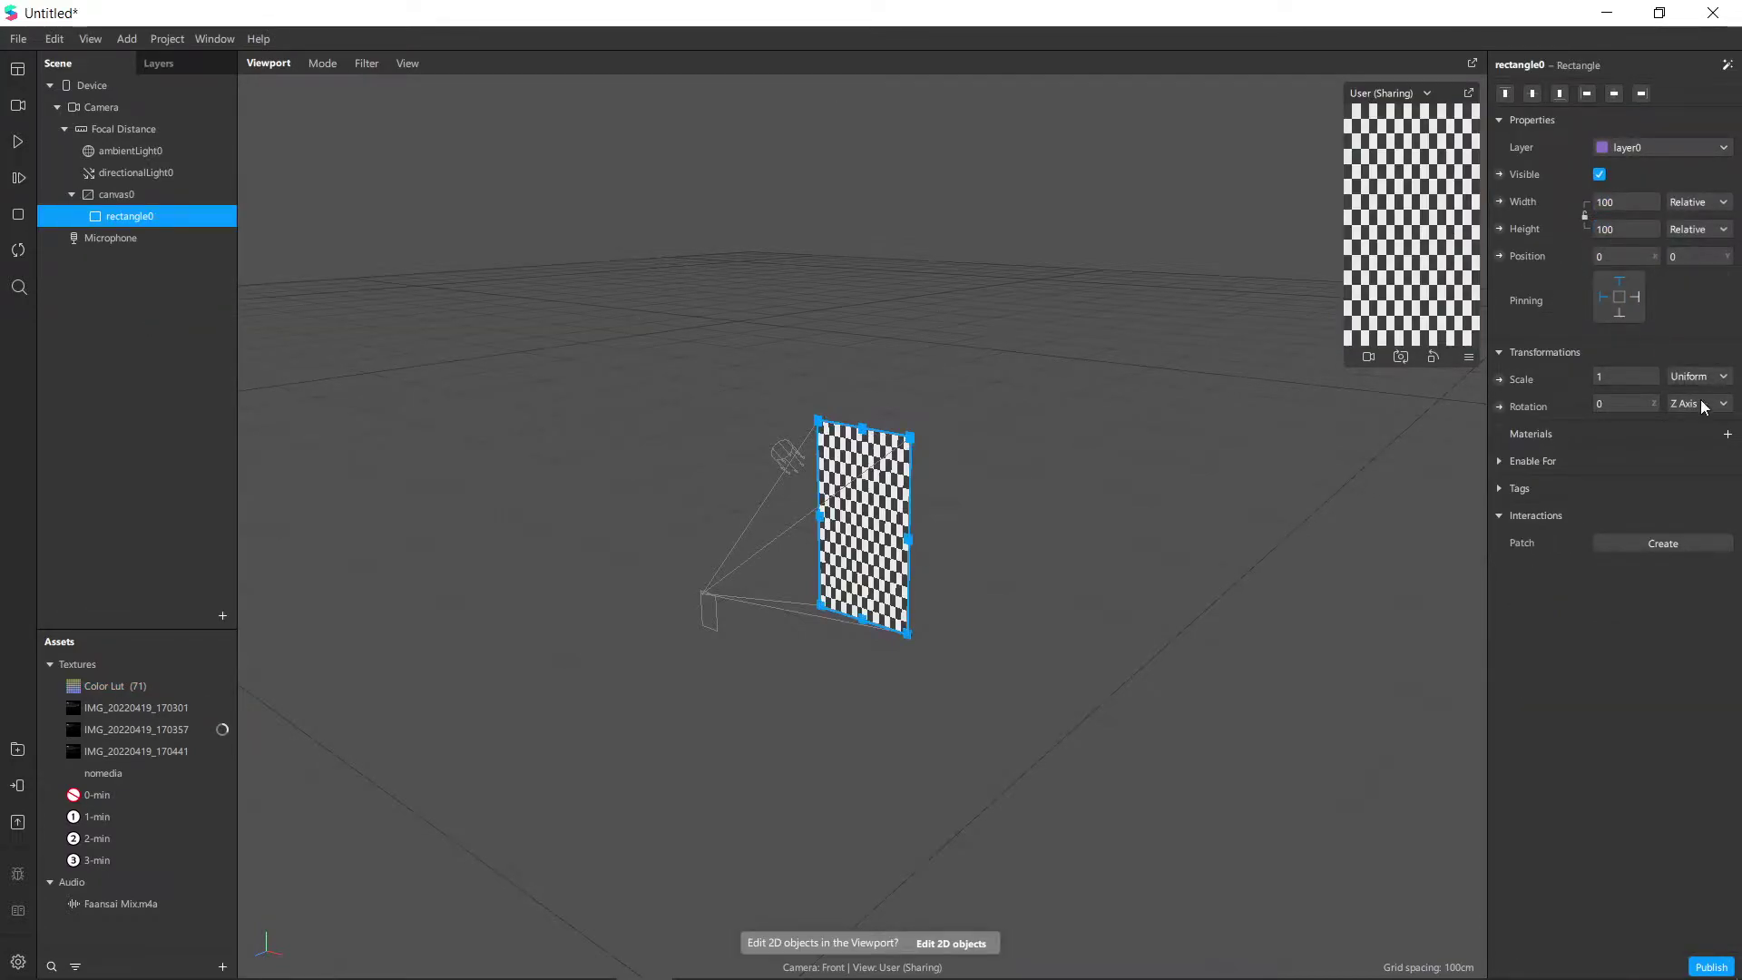
Give the rectangle a new material with the Flat shader type and disable its Use Depth Test option.
click(1727, 434)
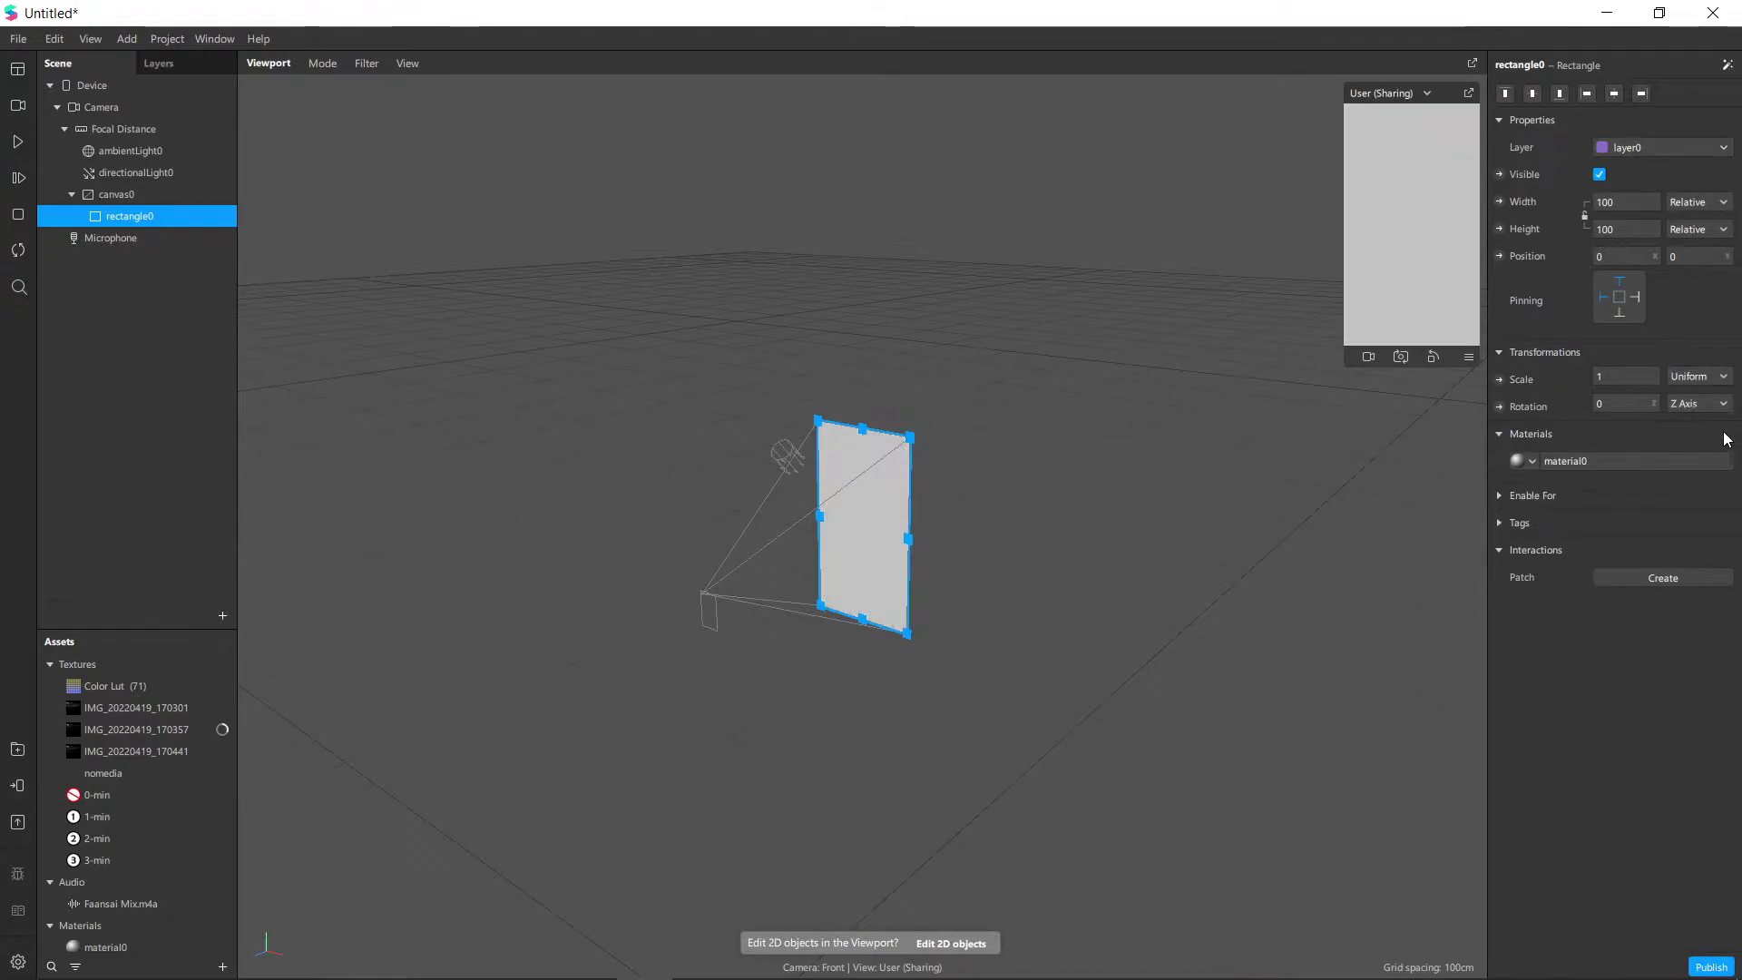
click(147, 946)
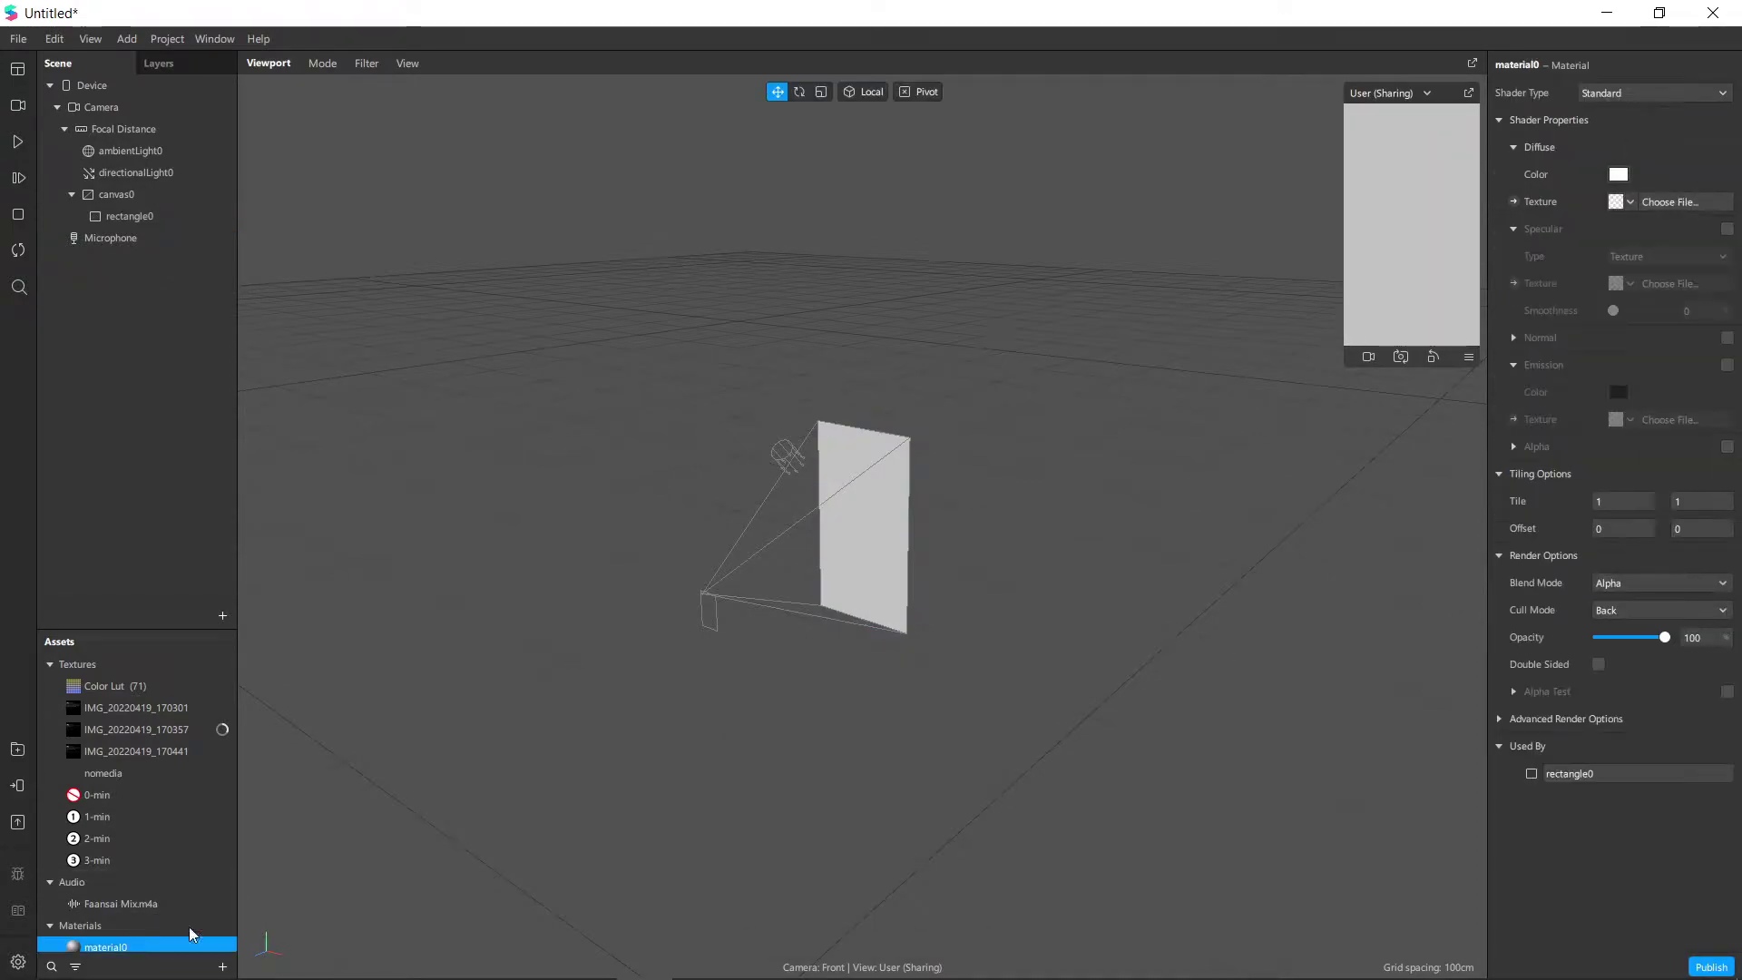
click(1617, 94)
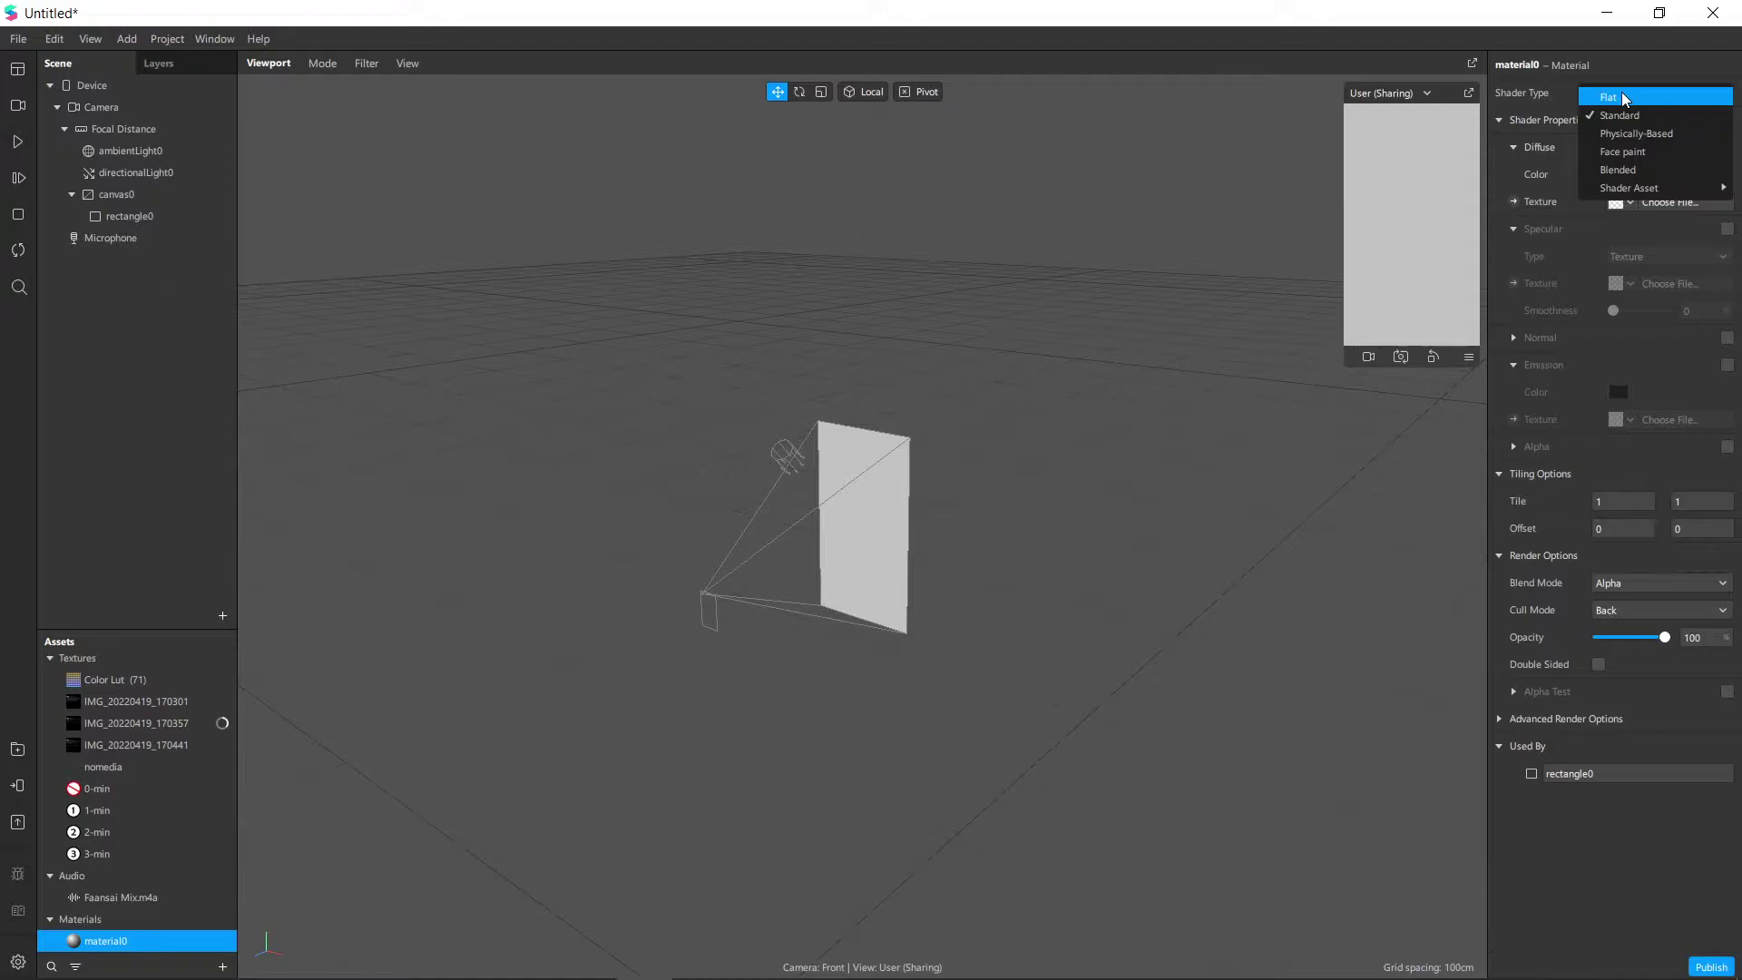
click(1622, 97)
click(1501, 530)
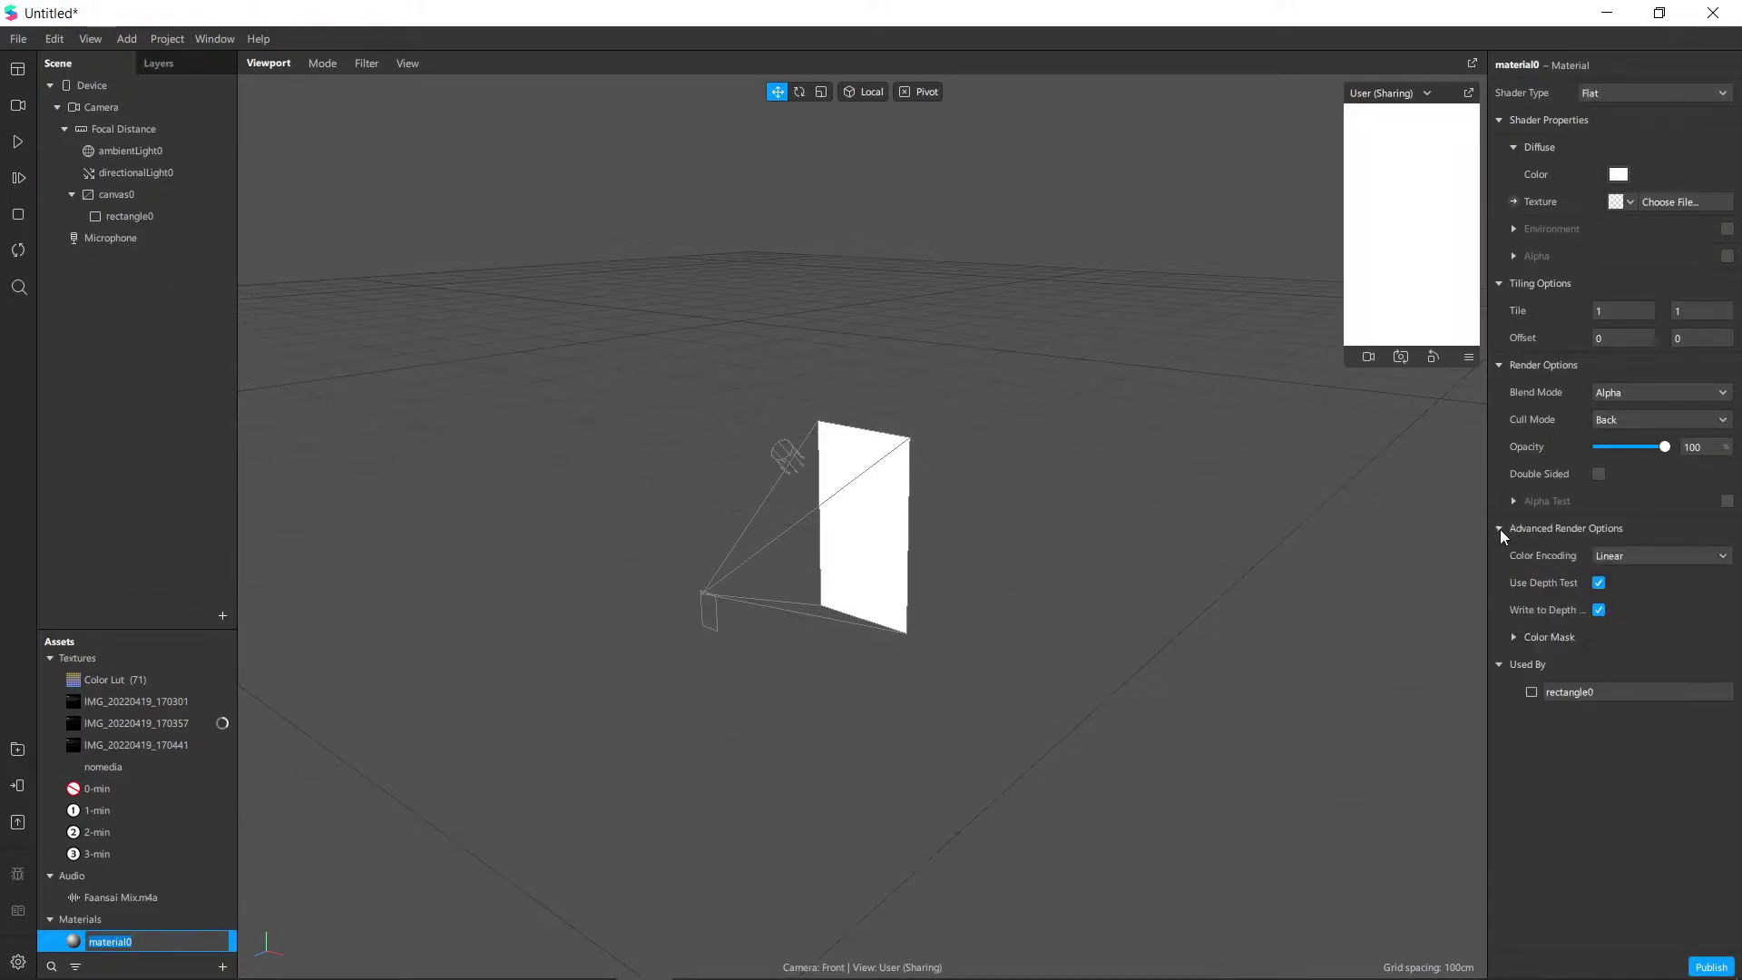
click(1599, 582)
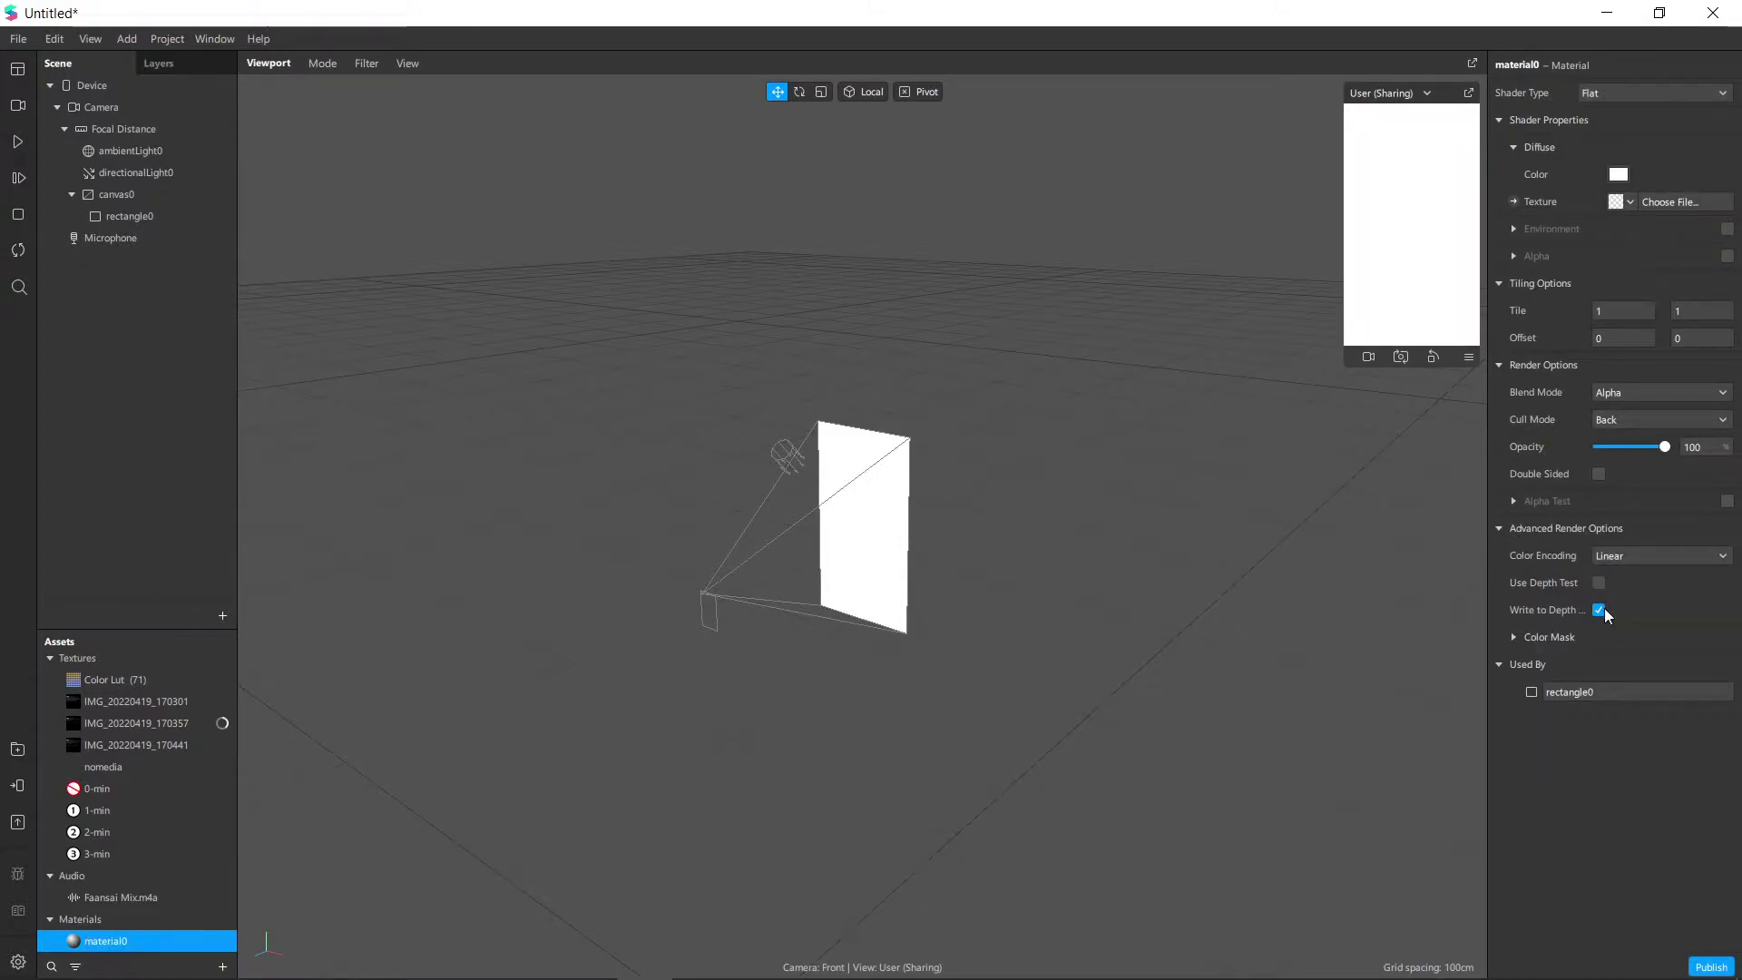
Rename both the rectangle and its material as cam.
click(144, 218)
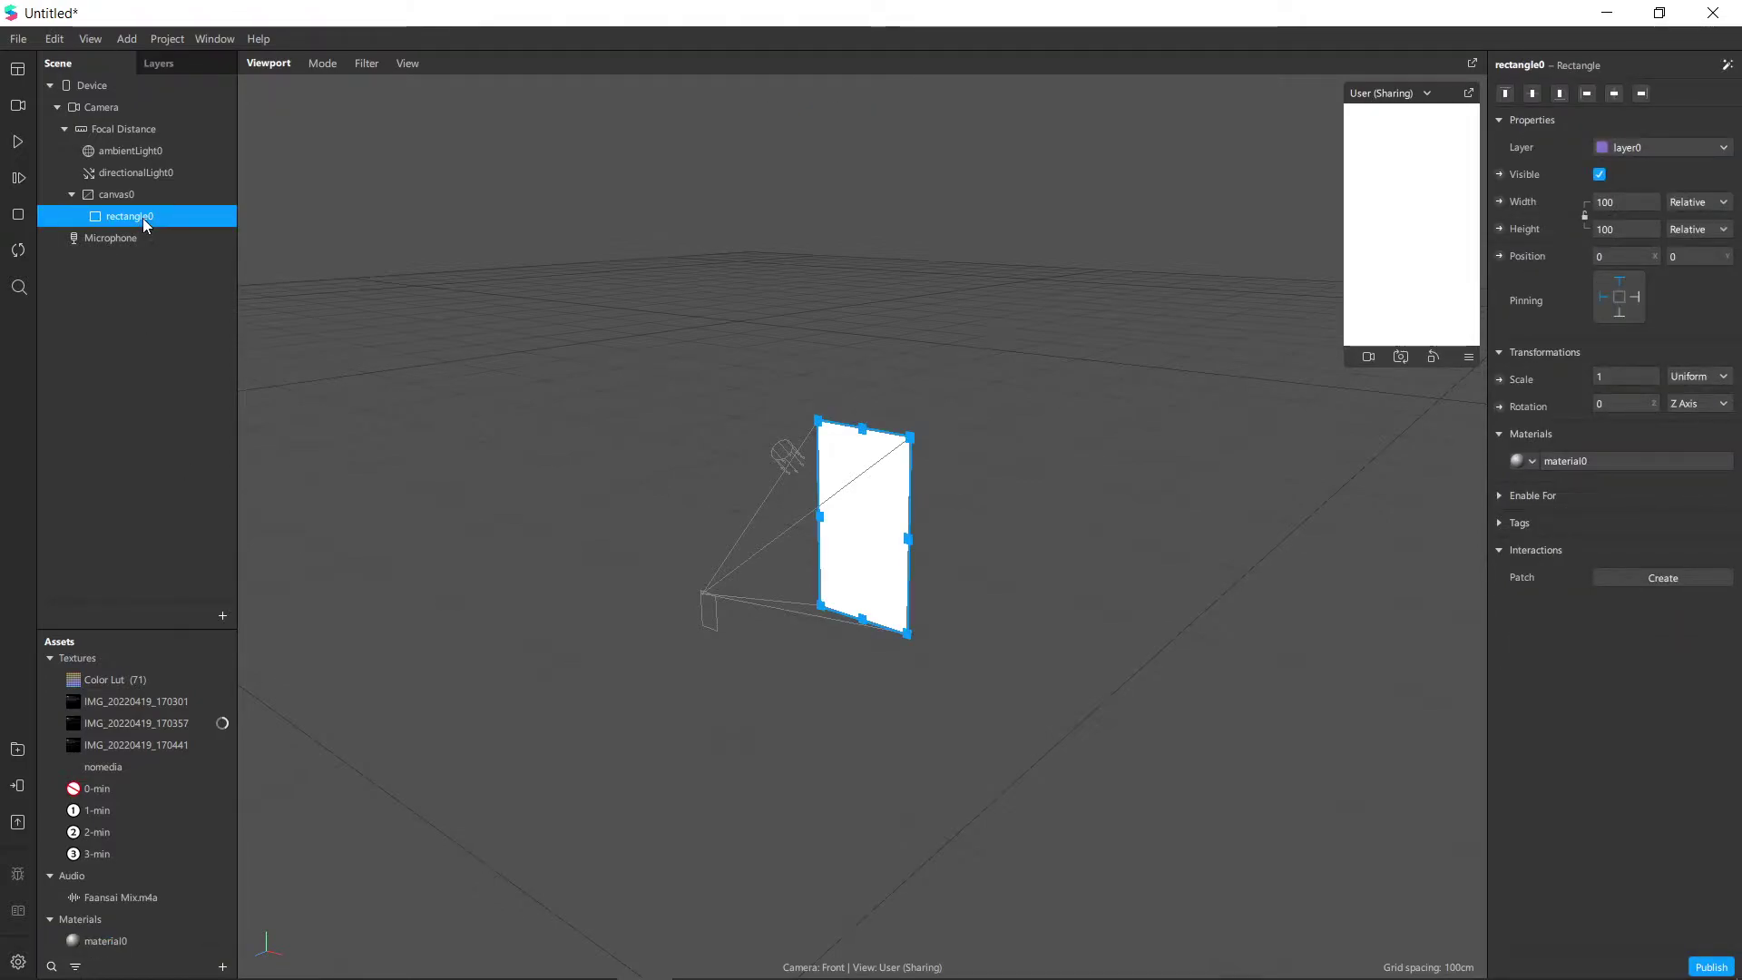
double_click(144, 218)
text(cam)
key(Return)
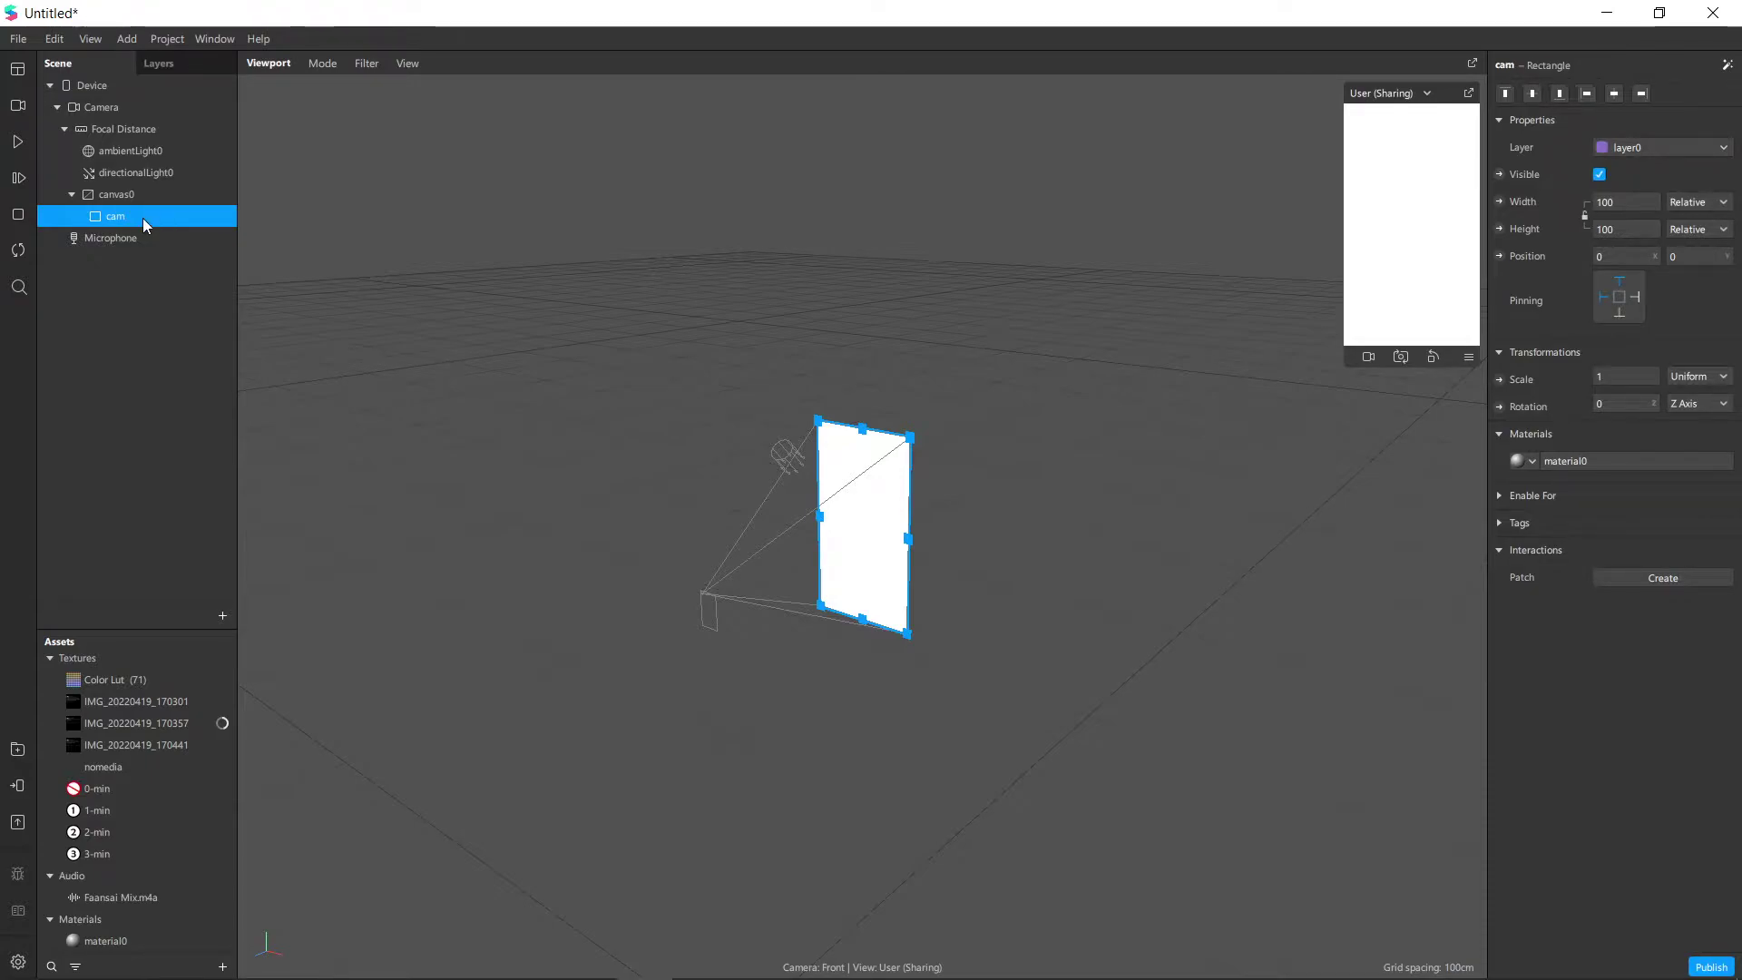
double_click(123, 940)
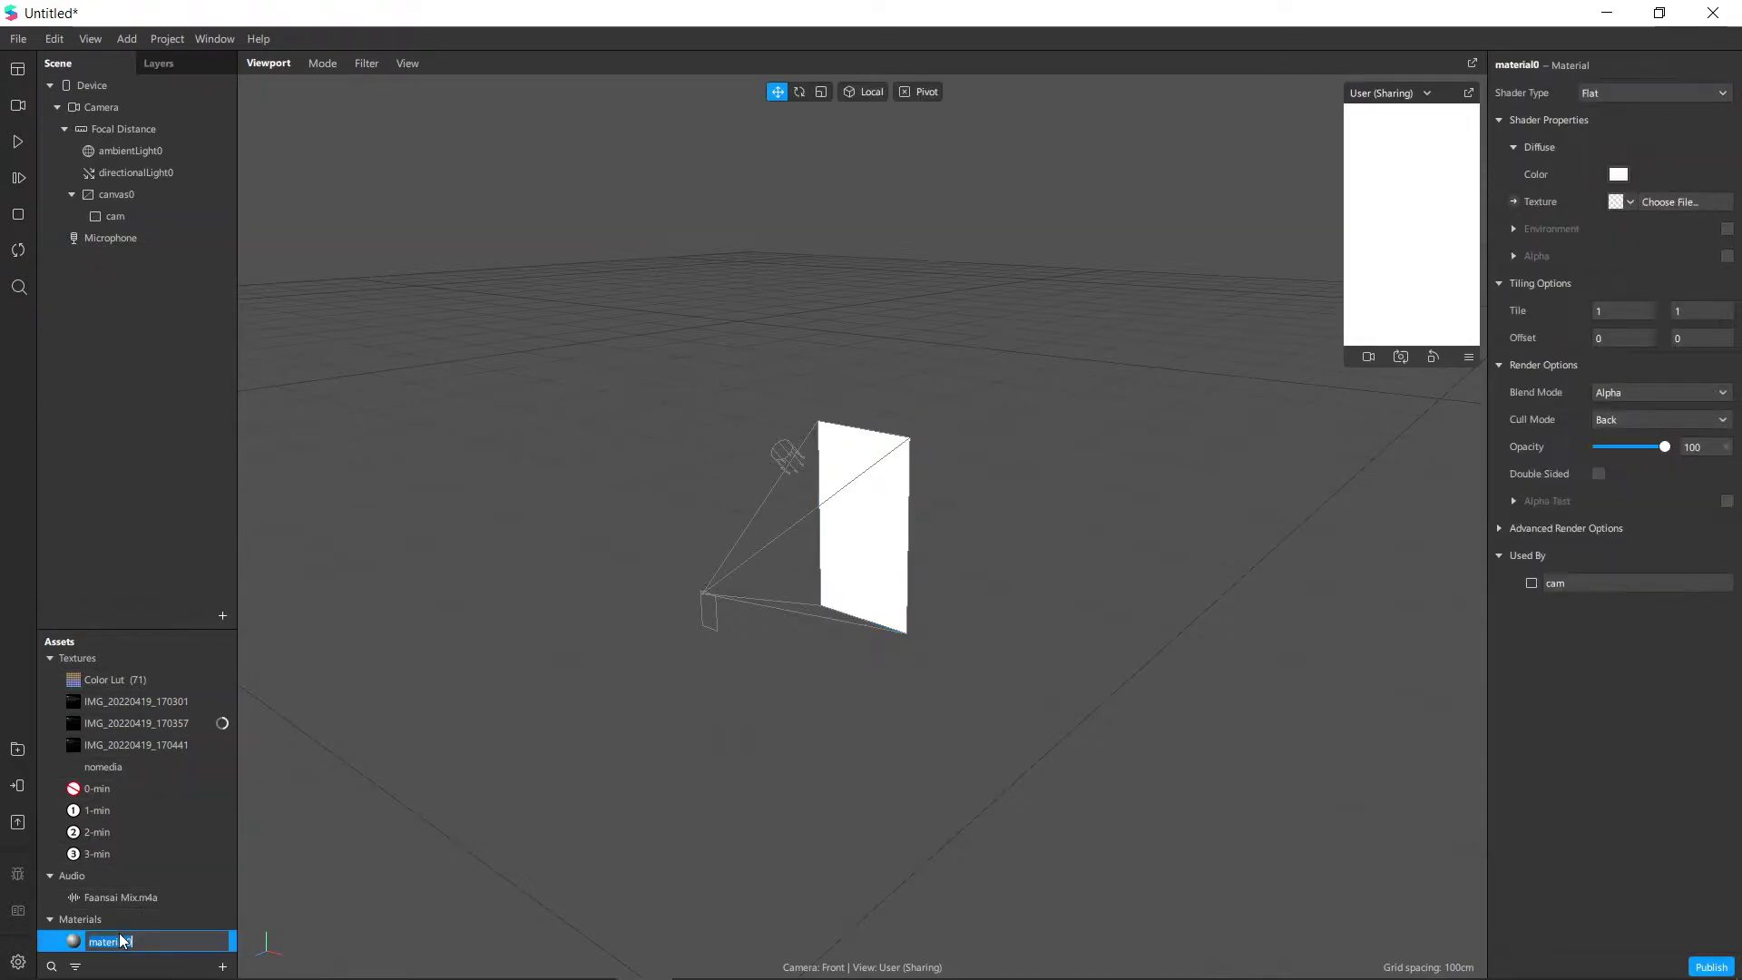
text(cam)
key(Return)
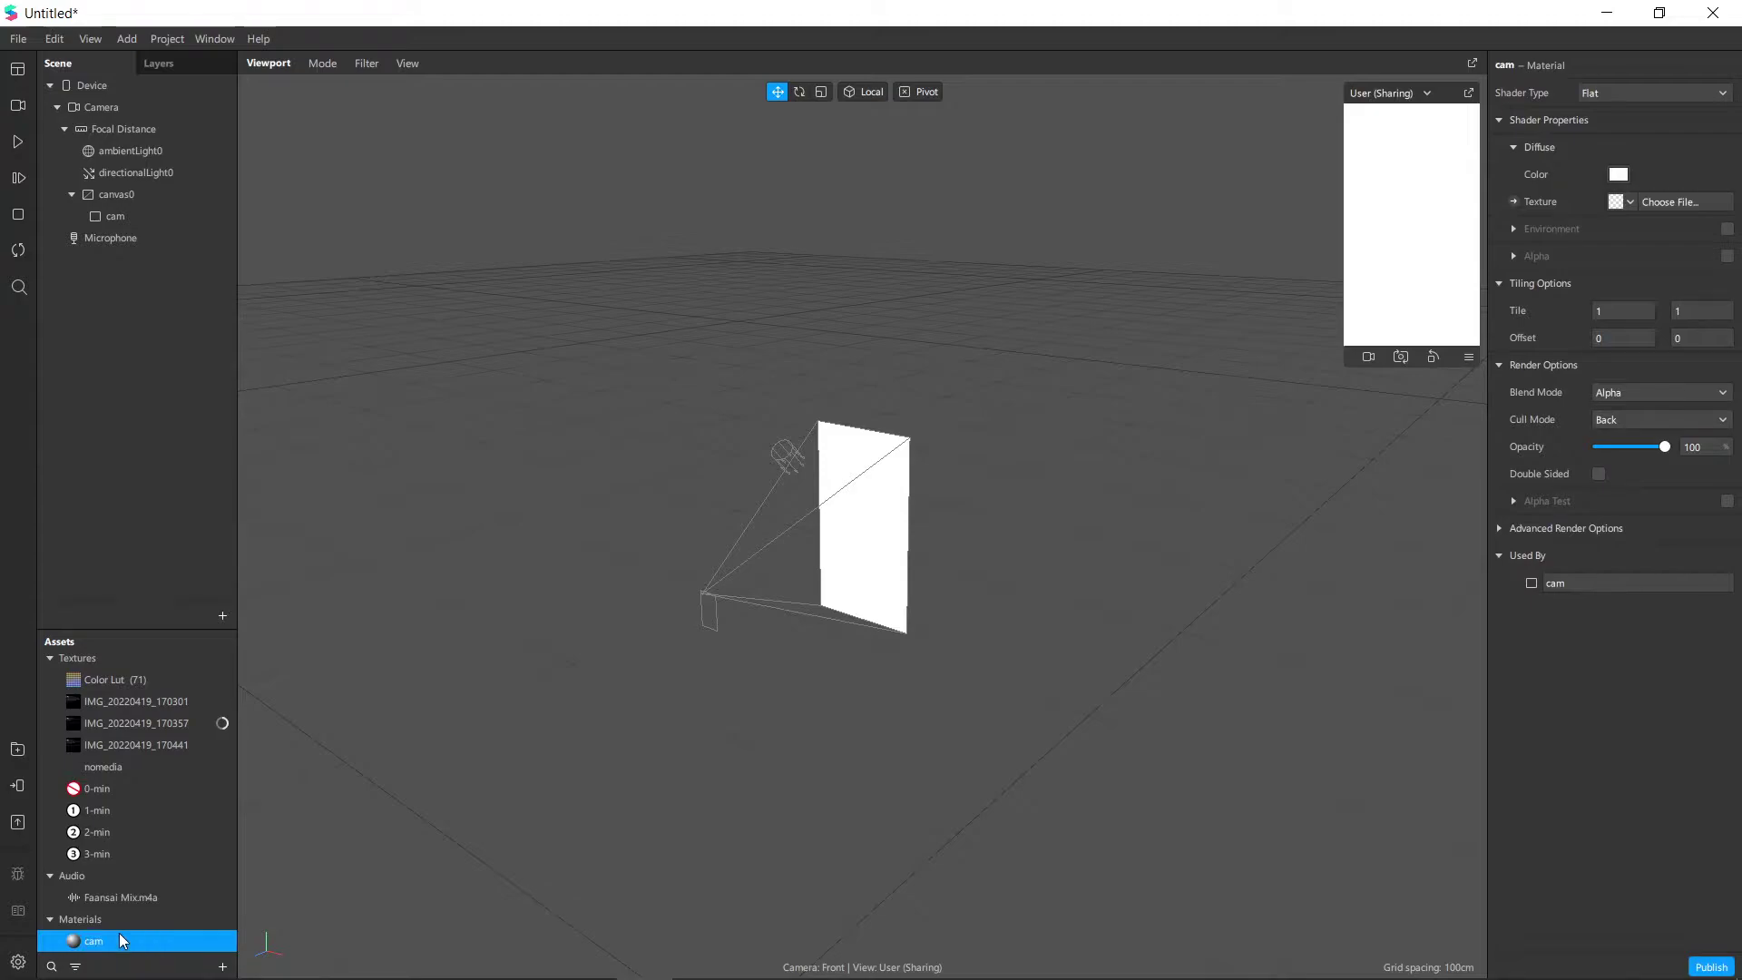
Duplicate the cam rectangle in the canvas and rename the copy black.
click(155, 220)
right_click(154, 220)
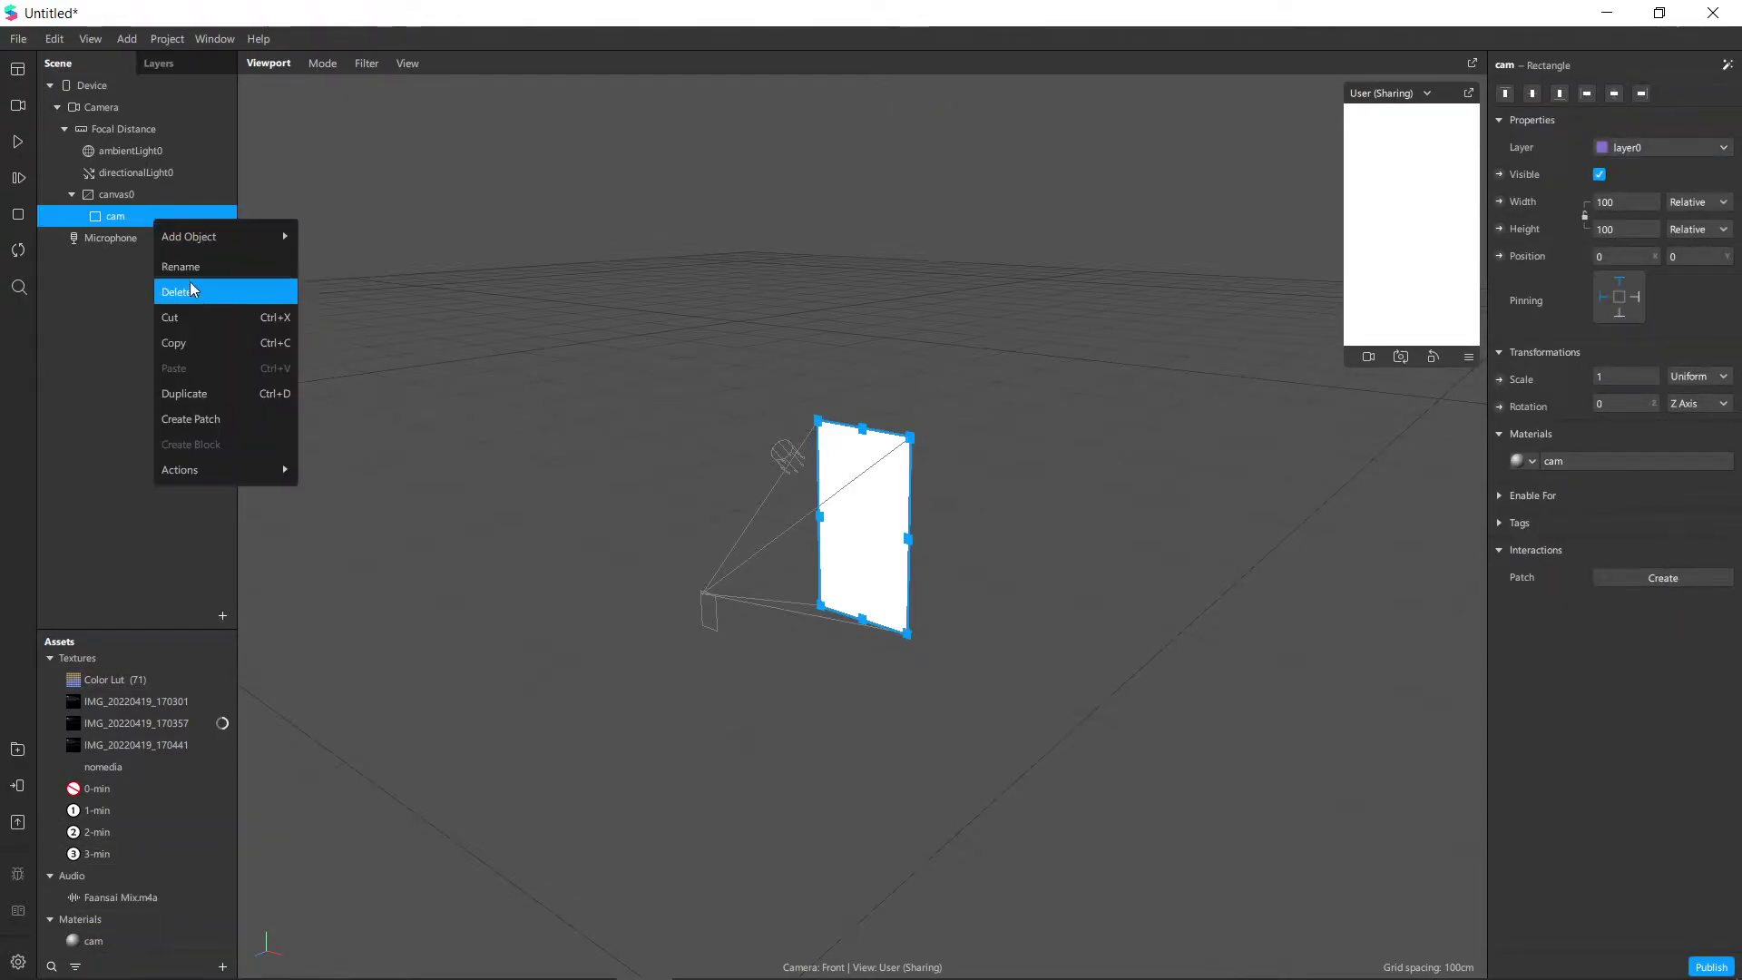
click(211, 390)
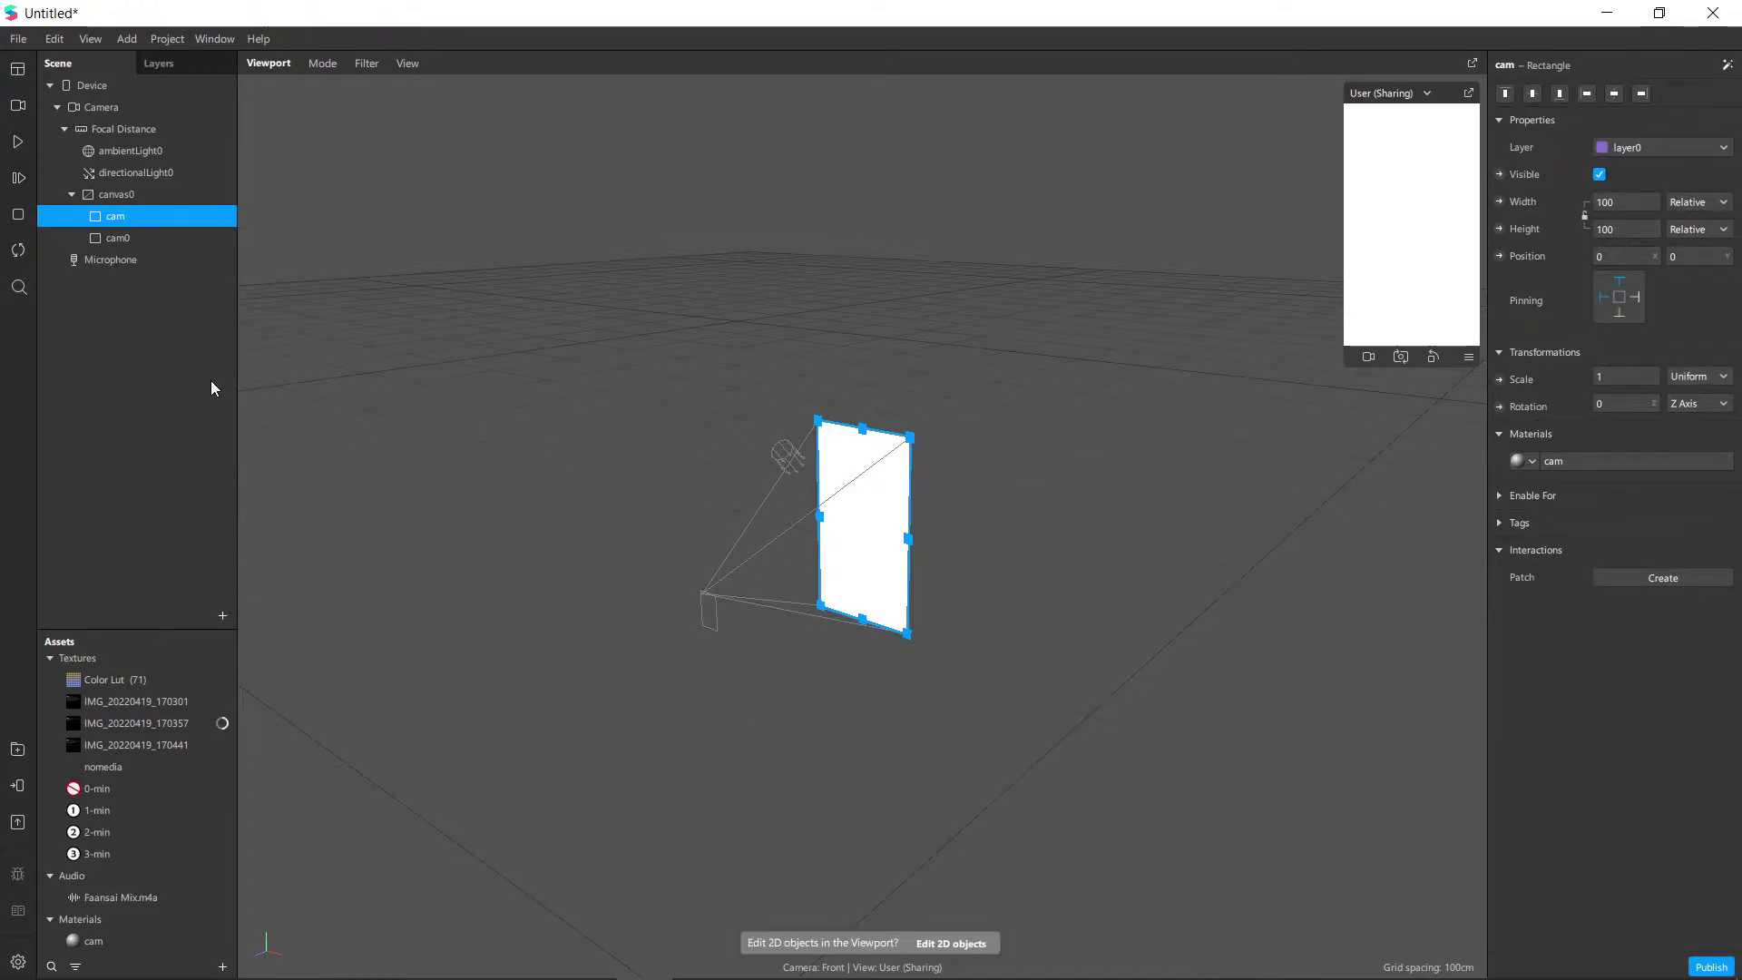
double_click(123, 237)
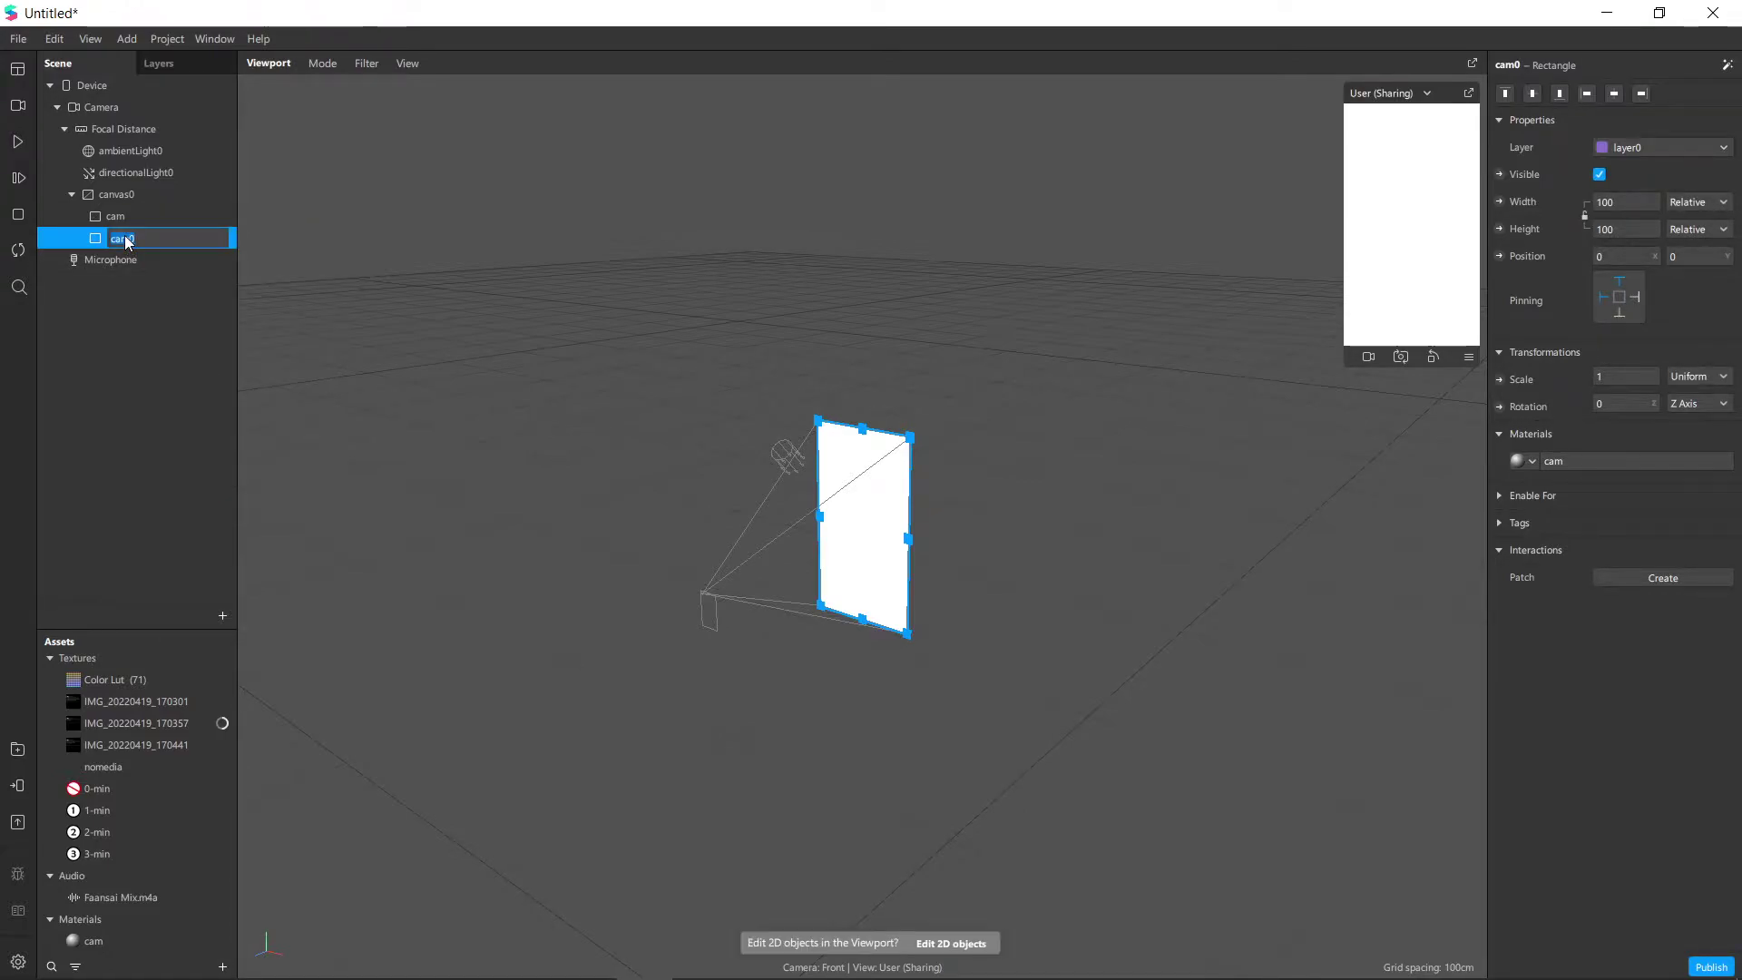
key(Right)
text(black)
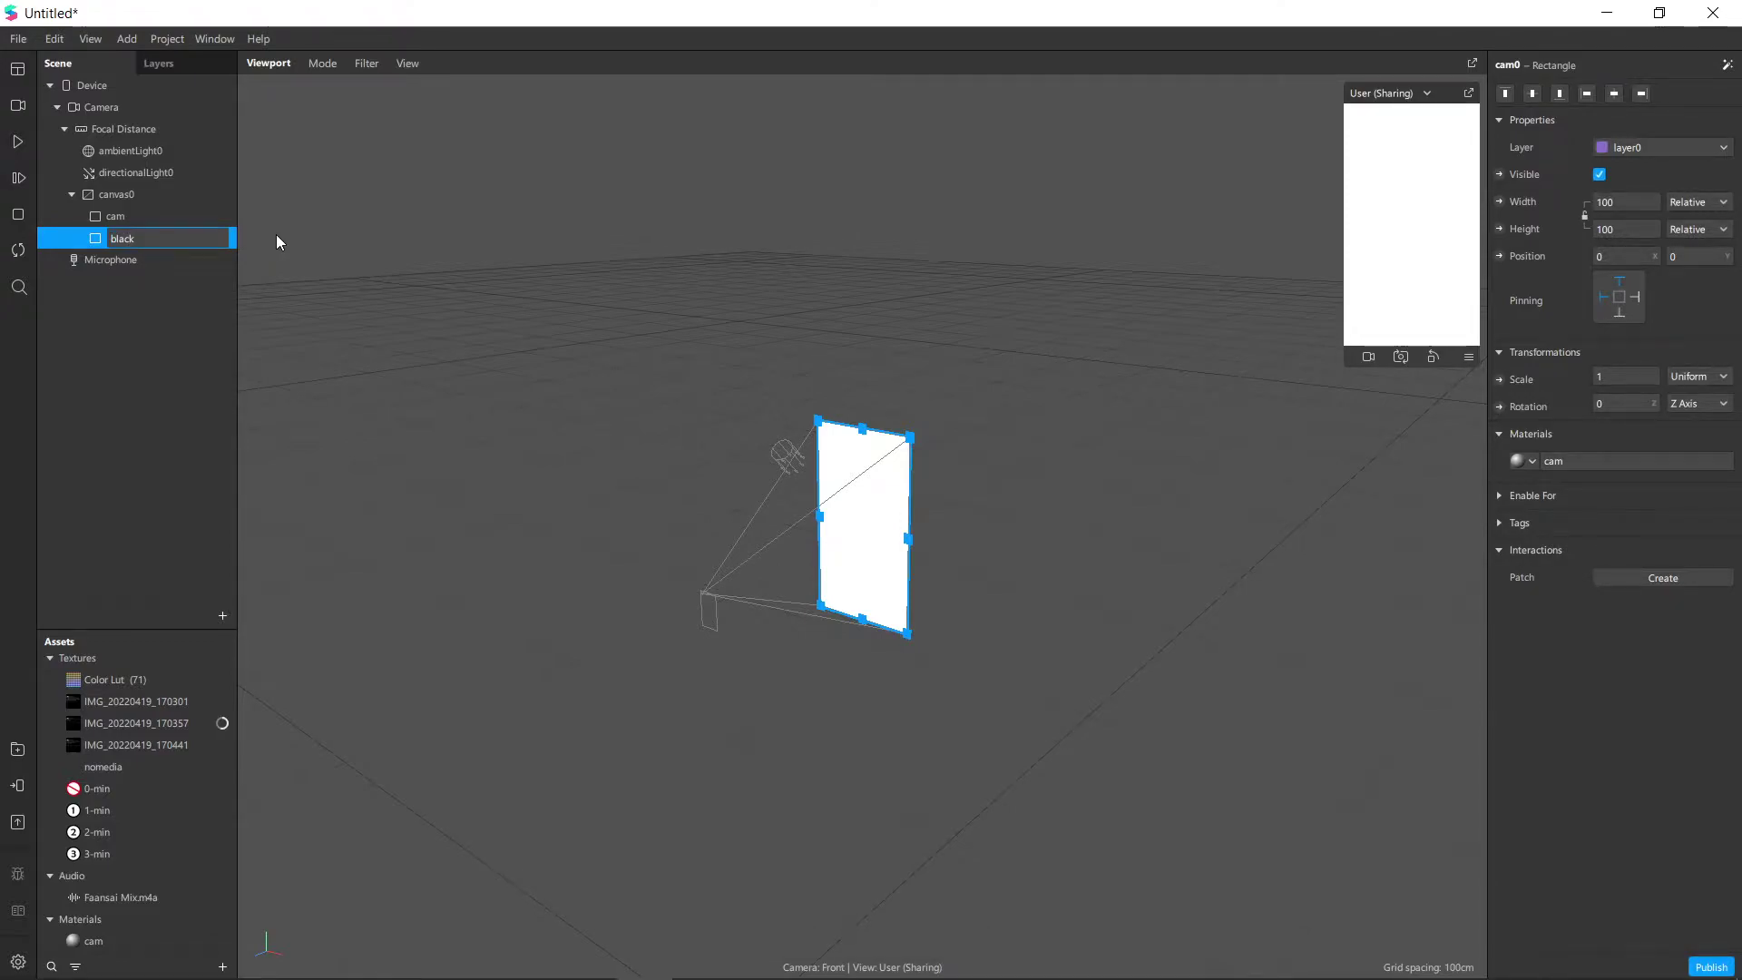
key(Return)
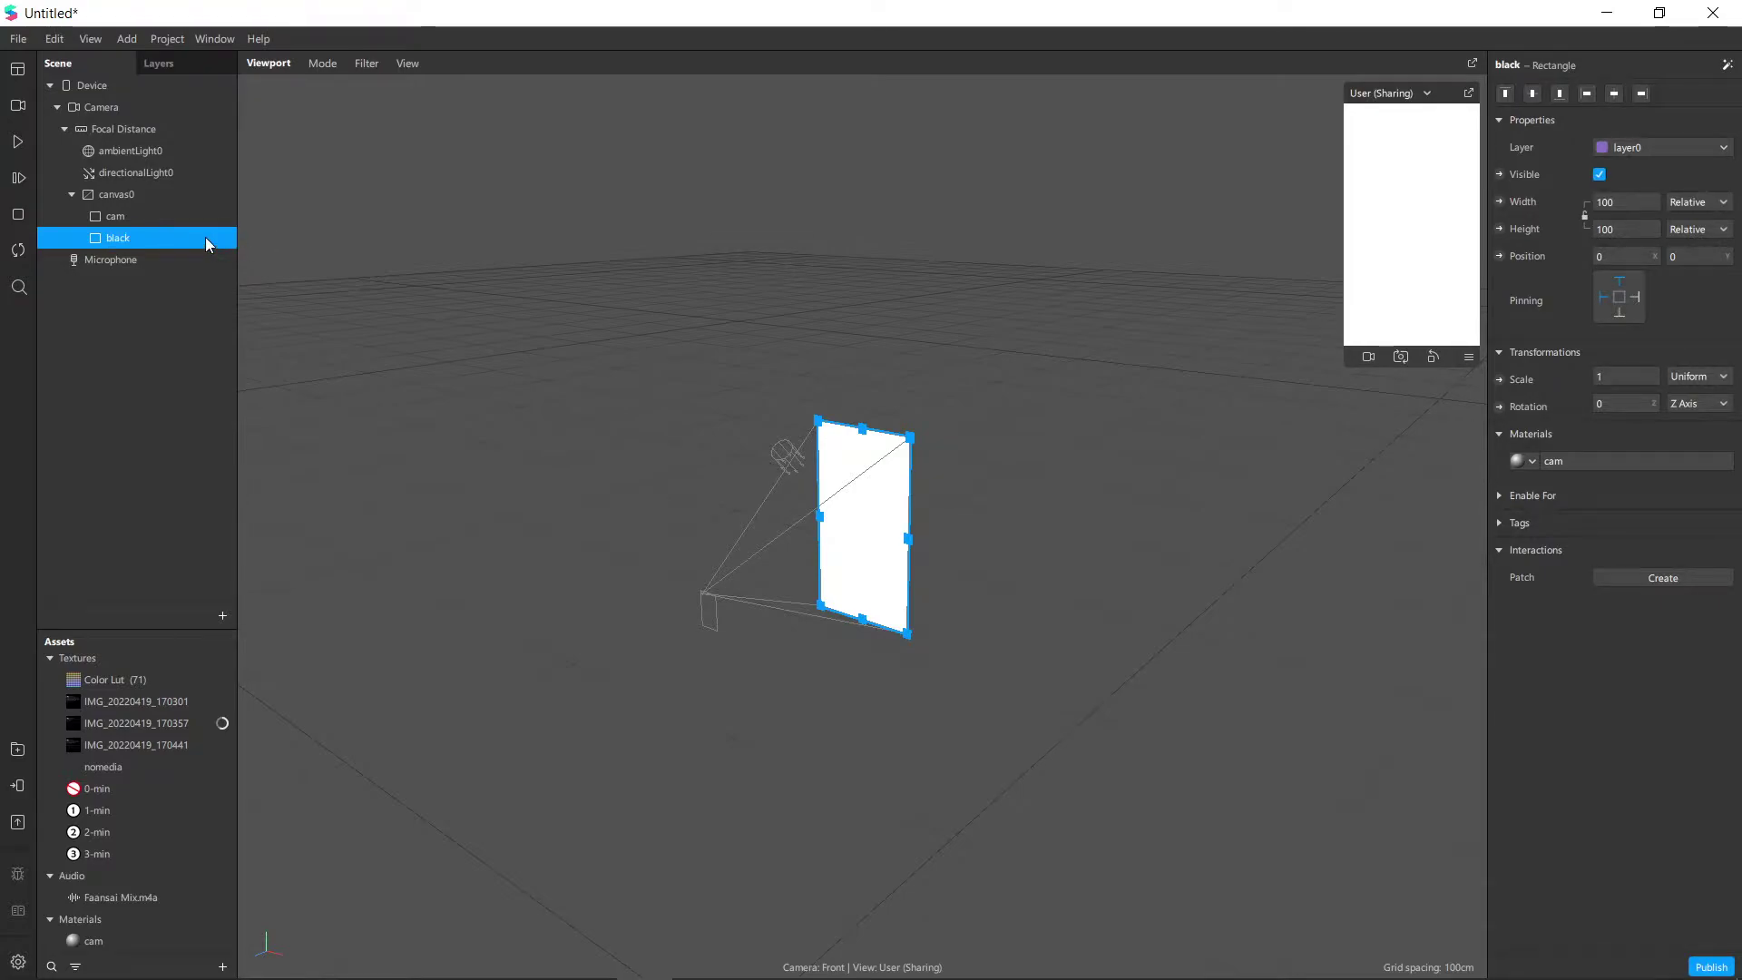
Duplicate the cam material and rename the copy black.
click(148, 939)
right_click(149, 940)
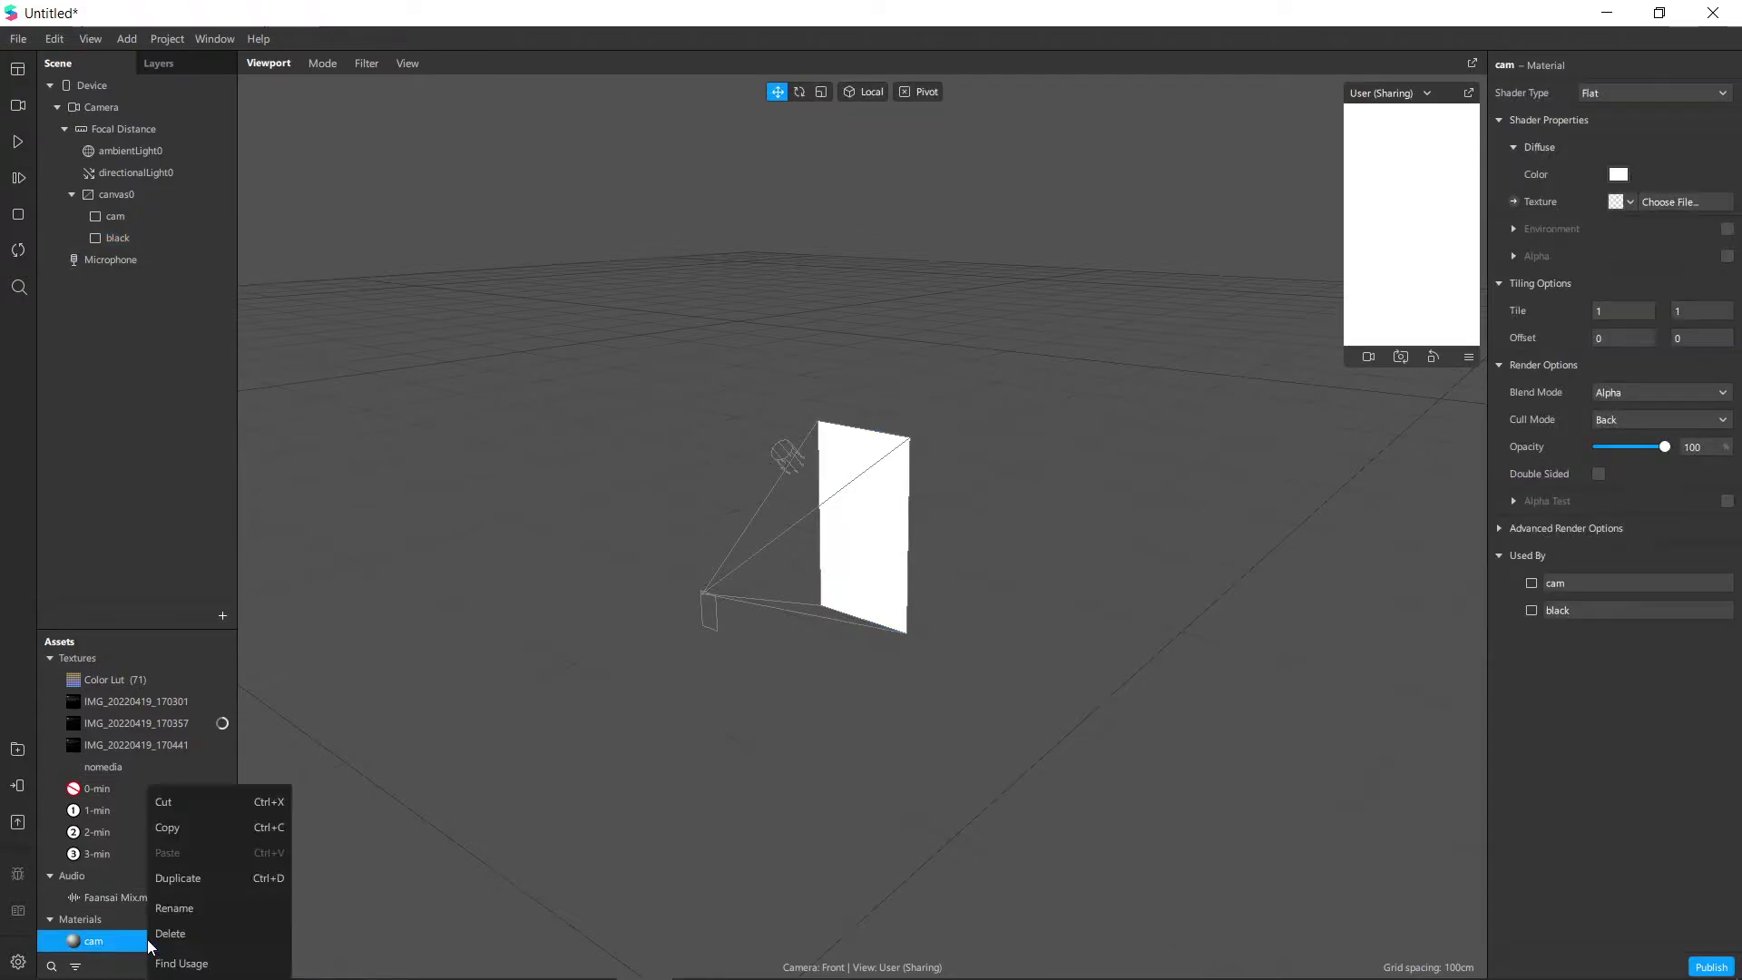
click(213, 878)
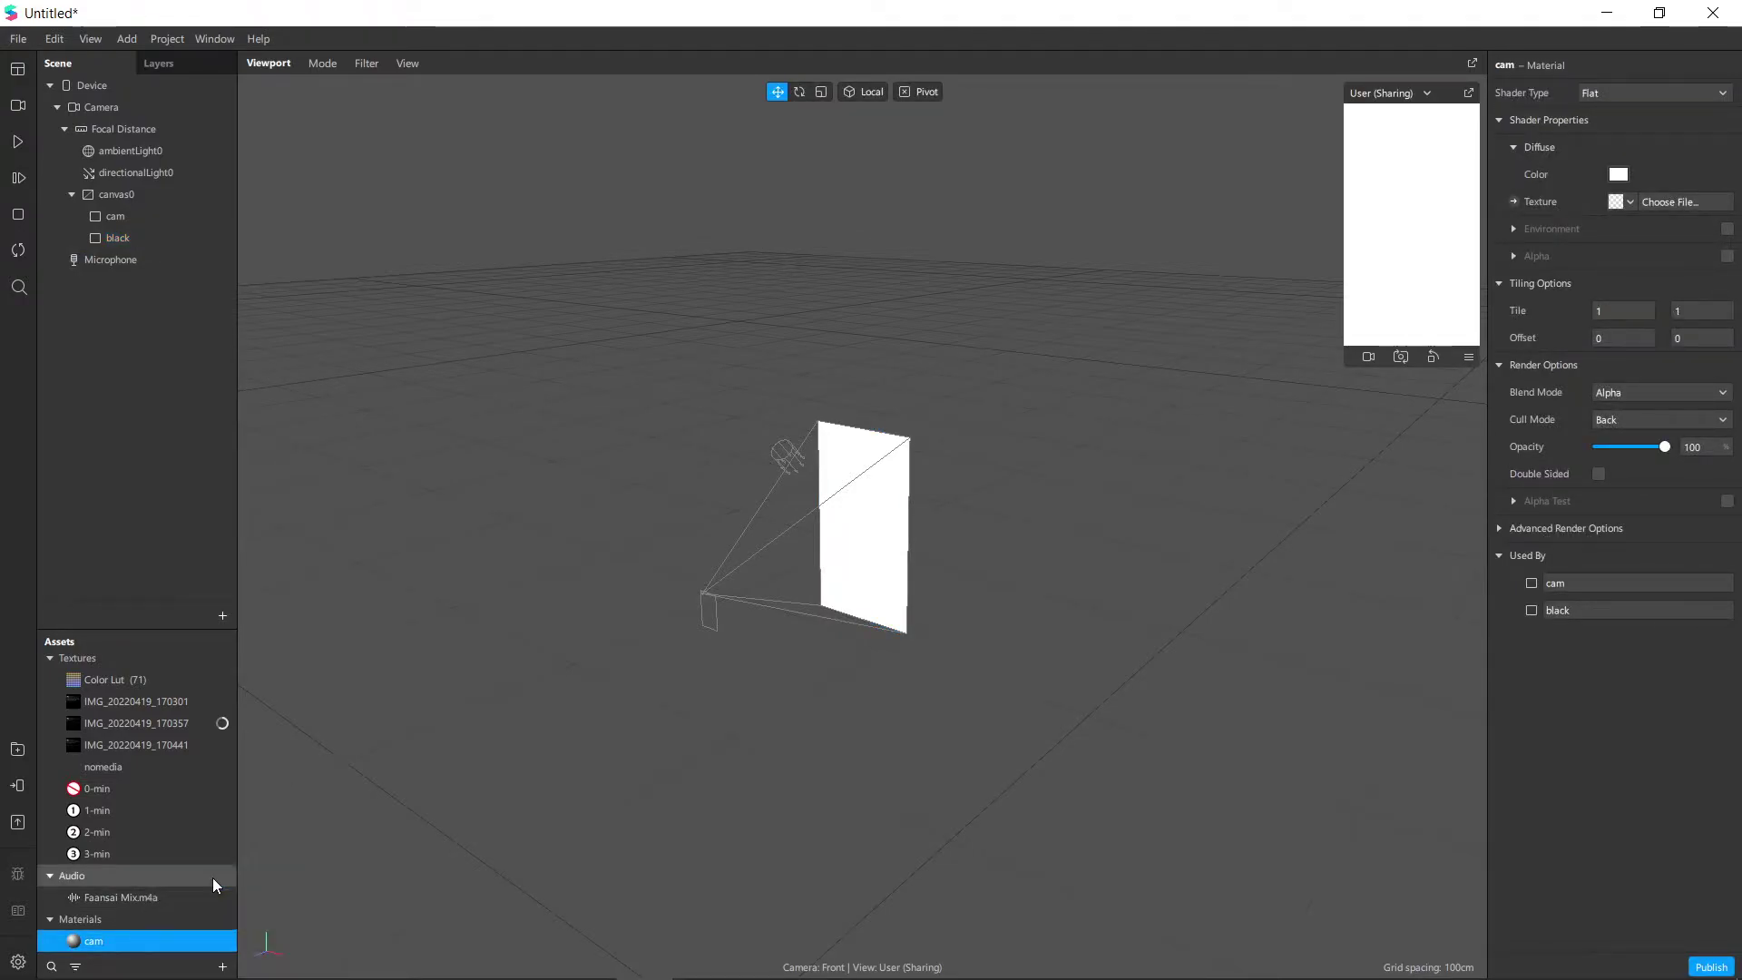
scroll(138, 922, down, 1)
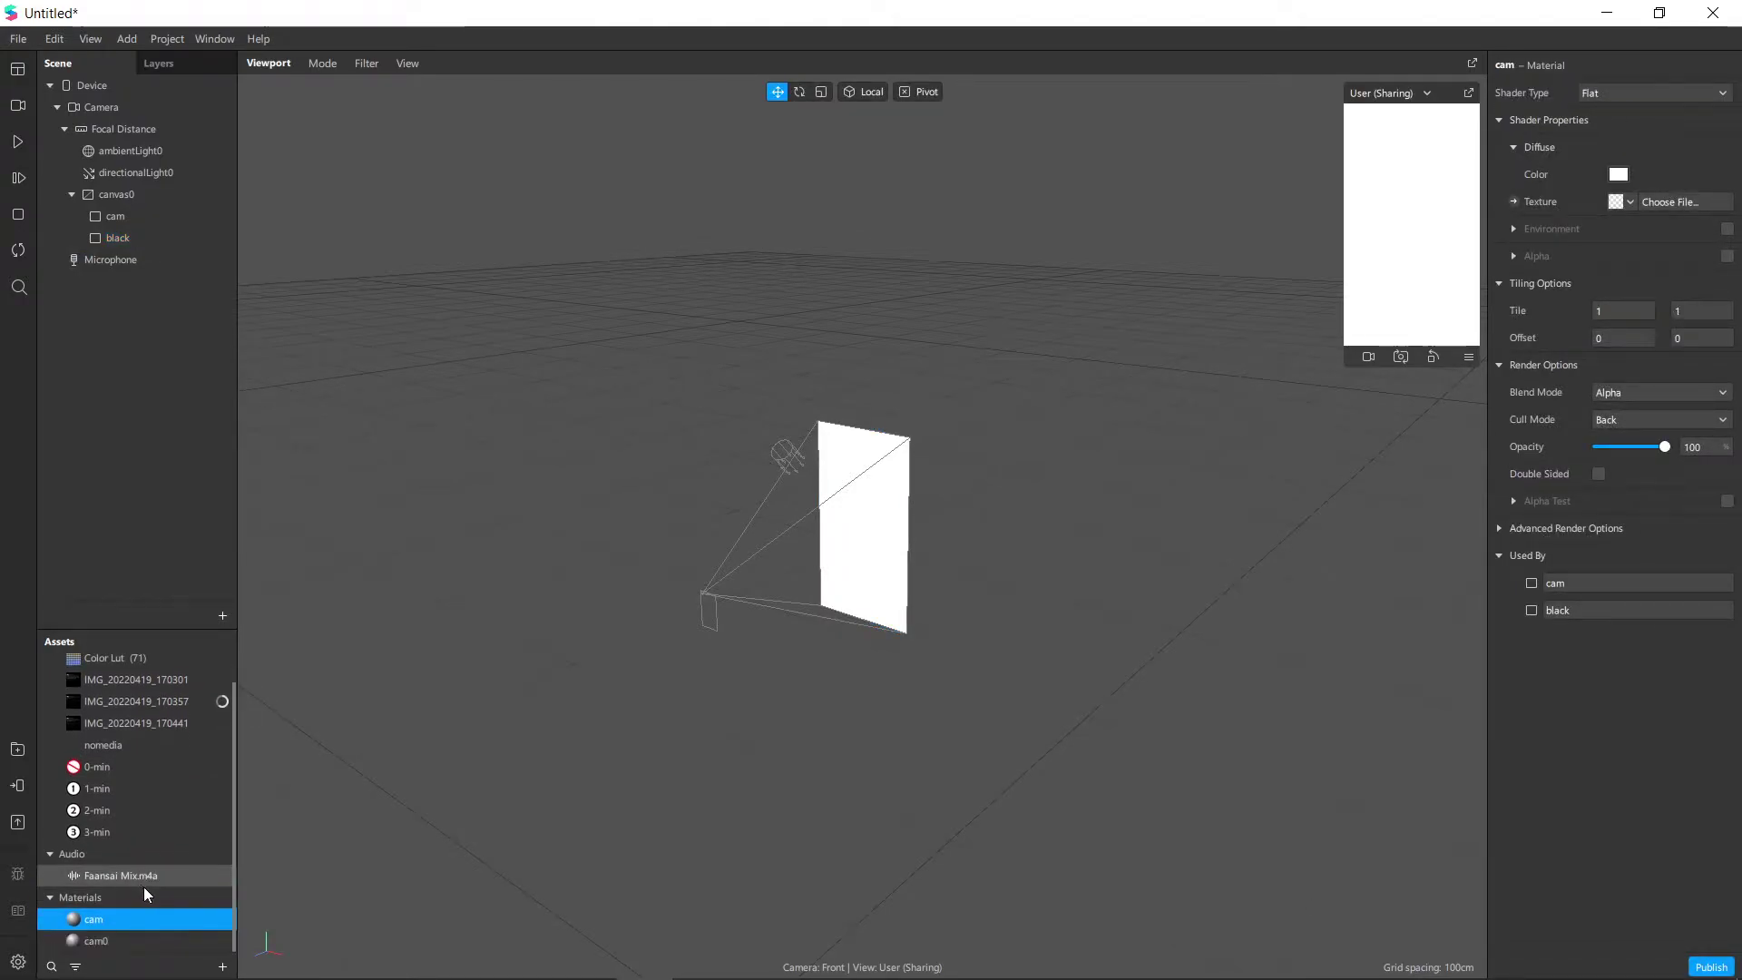
double_click(109, 939)
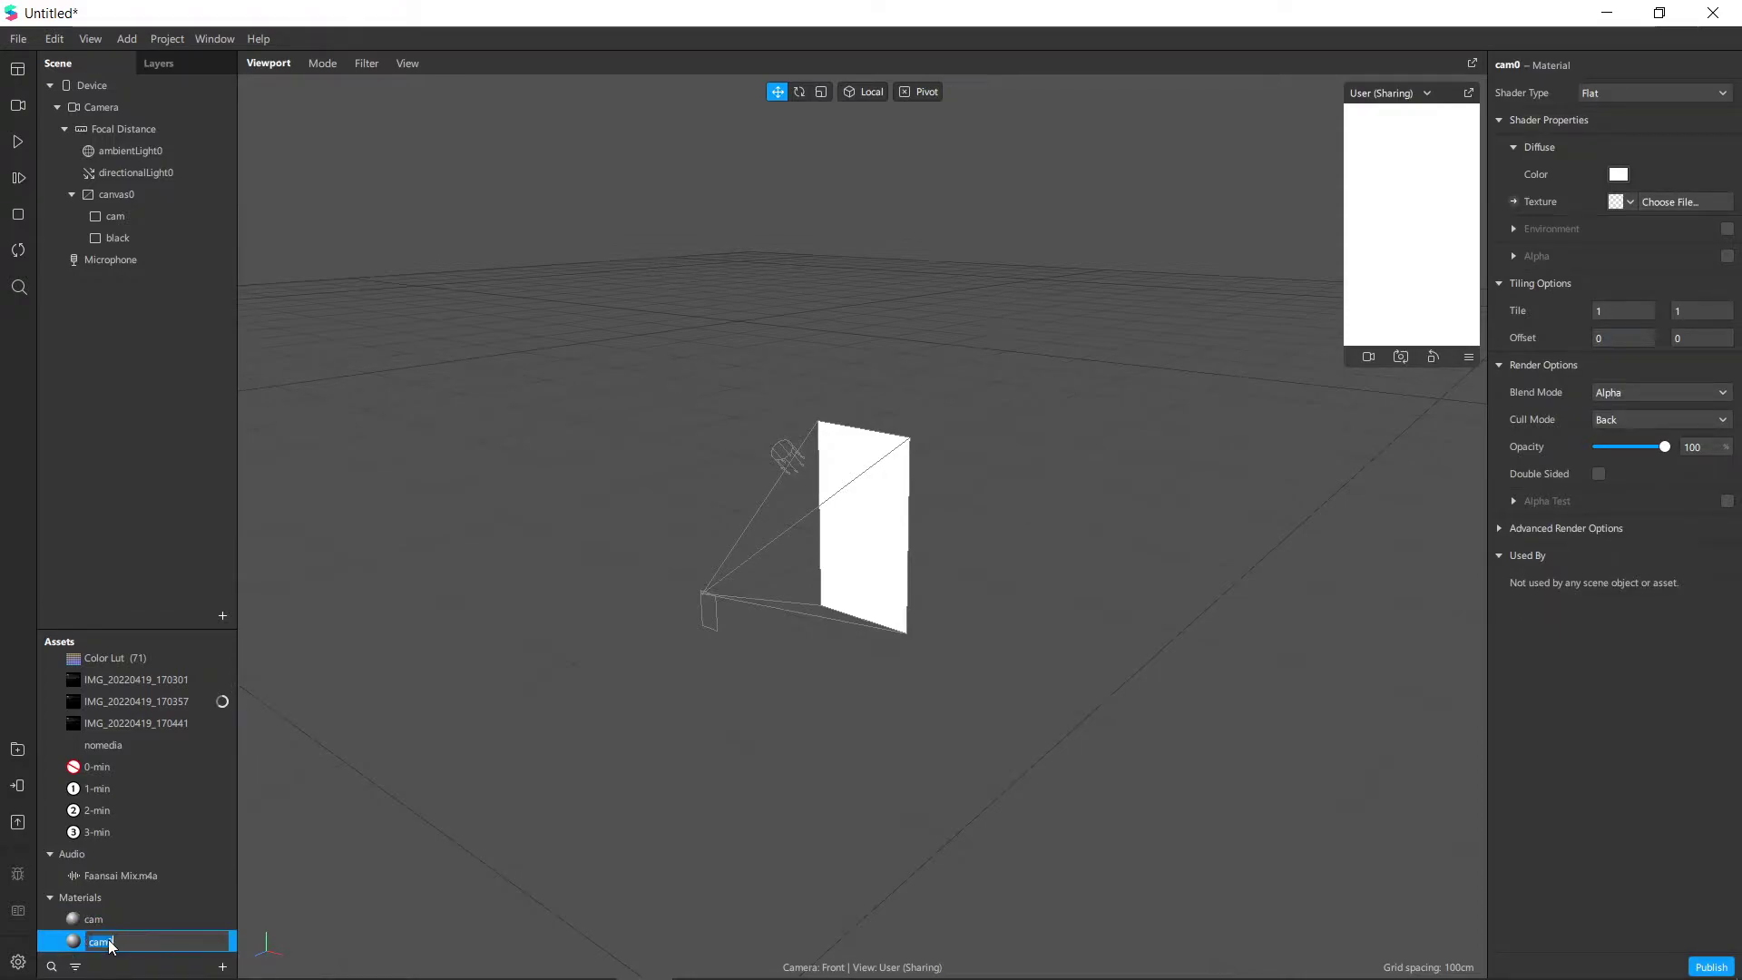
text(black)
key(Return)
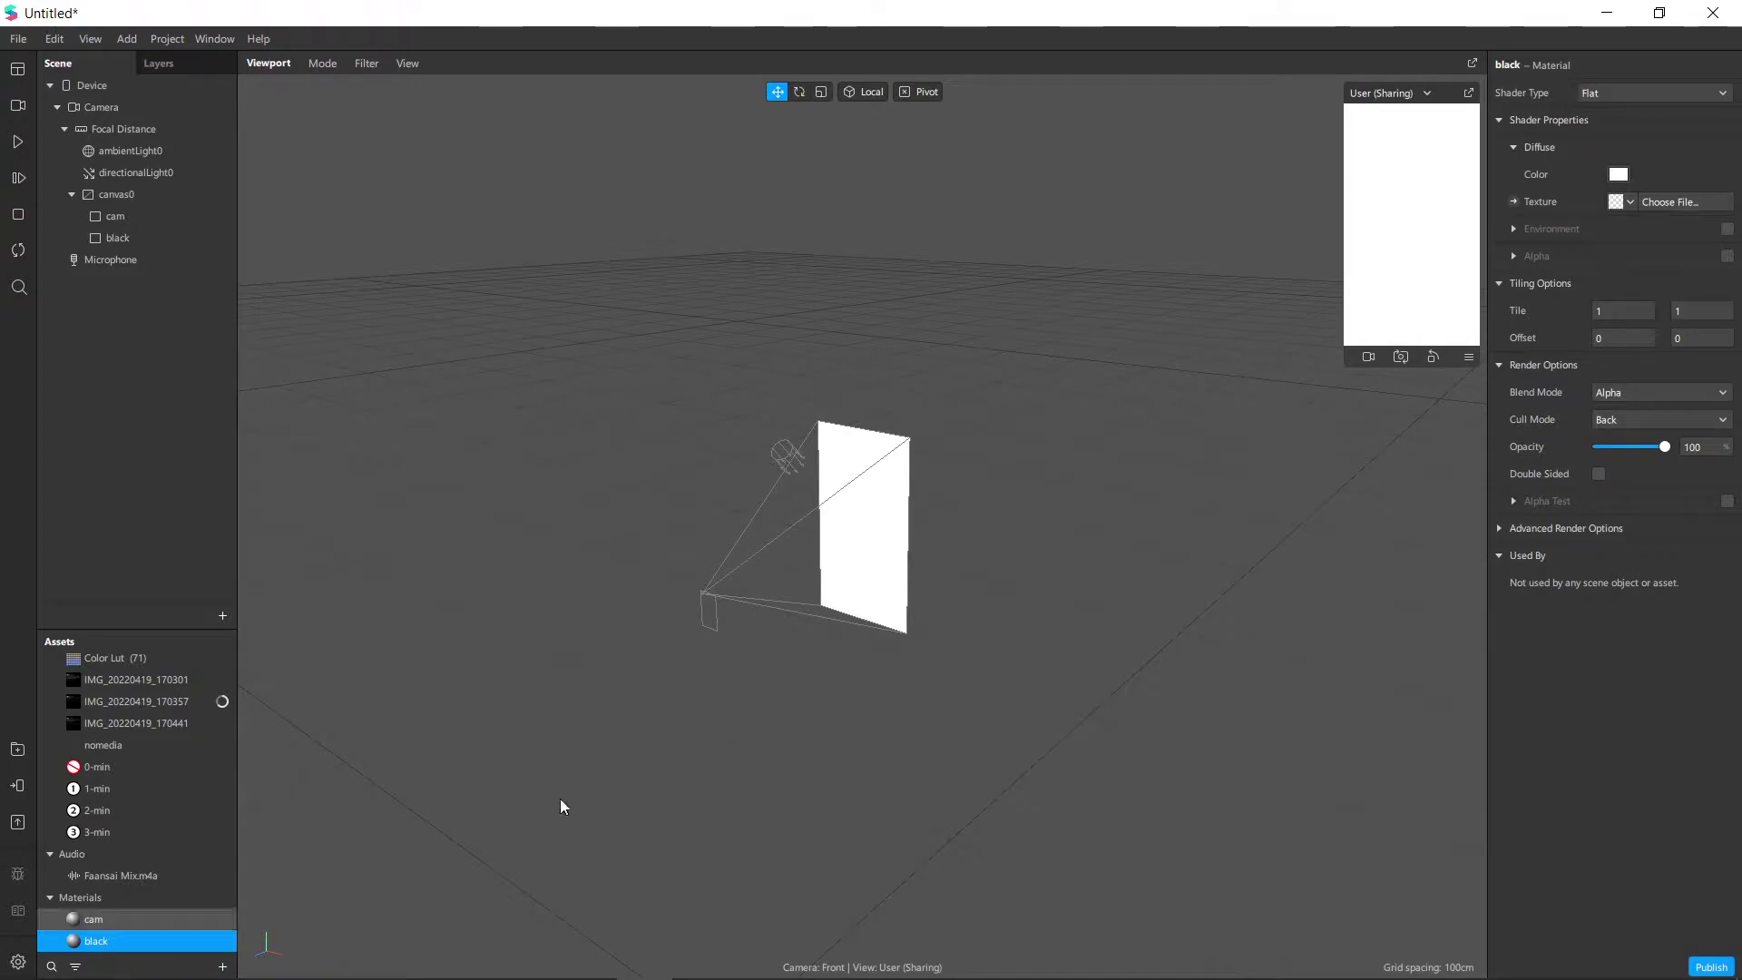
Set the black material's diffuse color to #000000 and its opacity to 20%.
click(1618, 174)
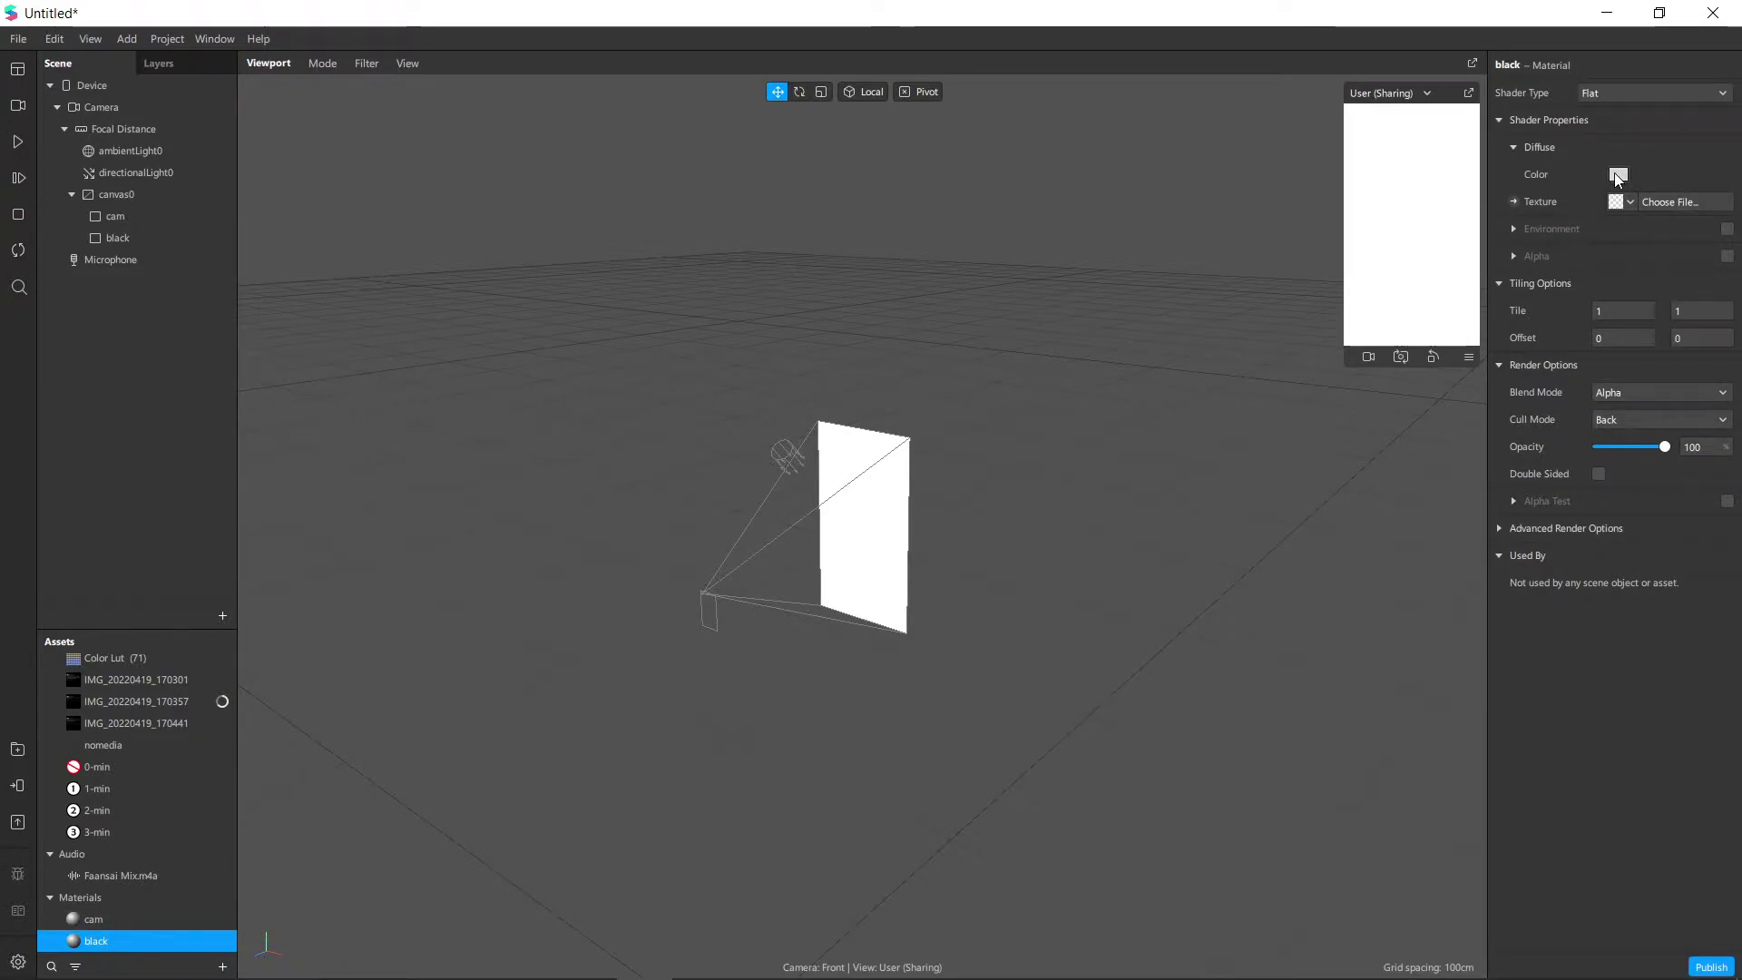
click(654, 339)
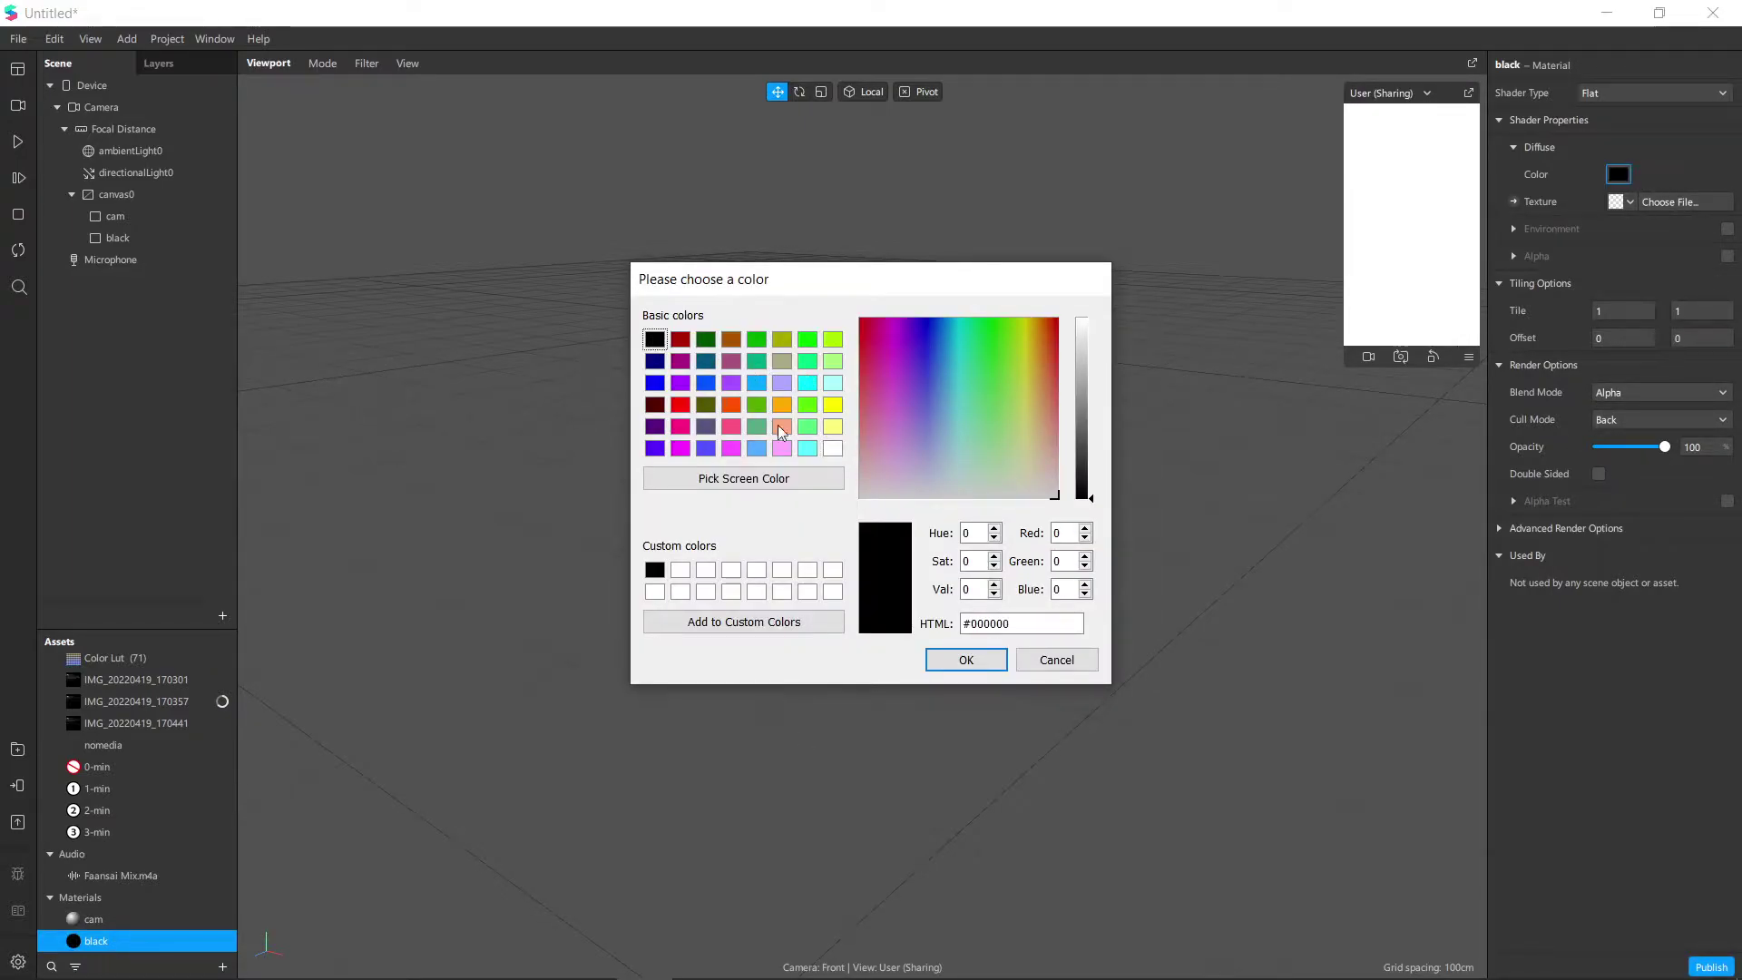
click(971, 660)
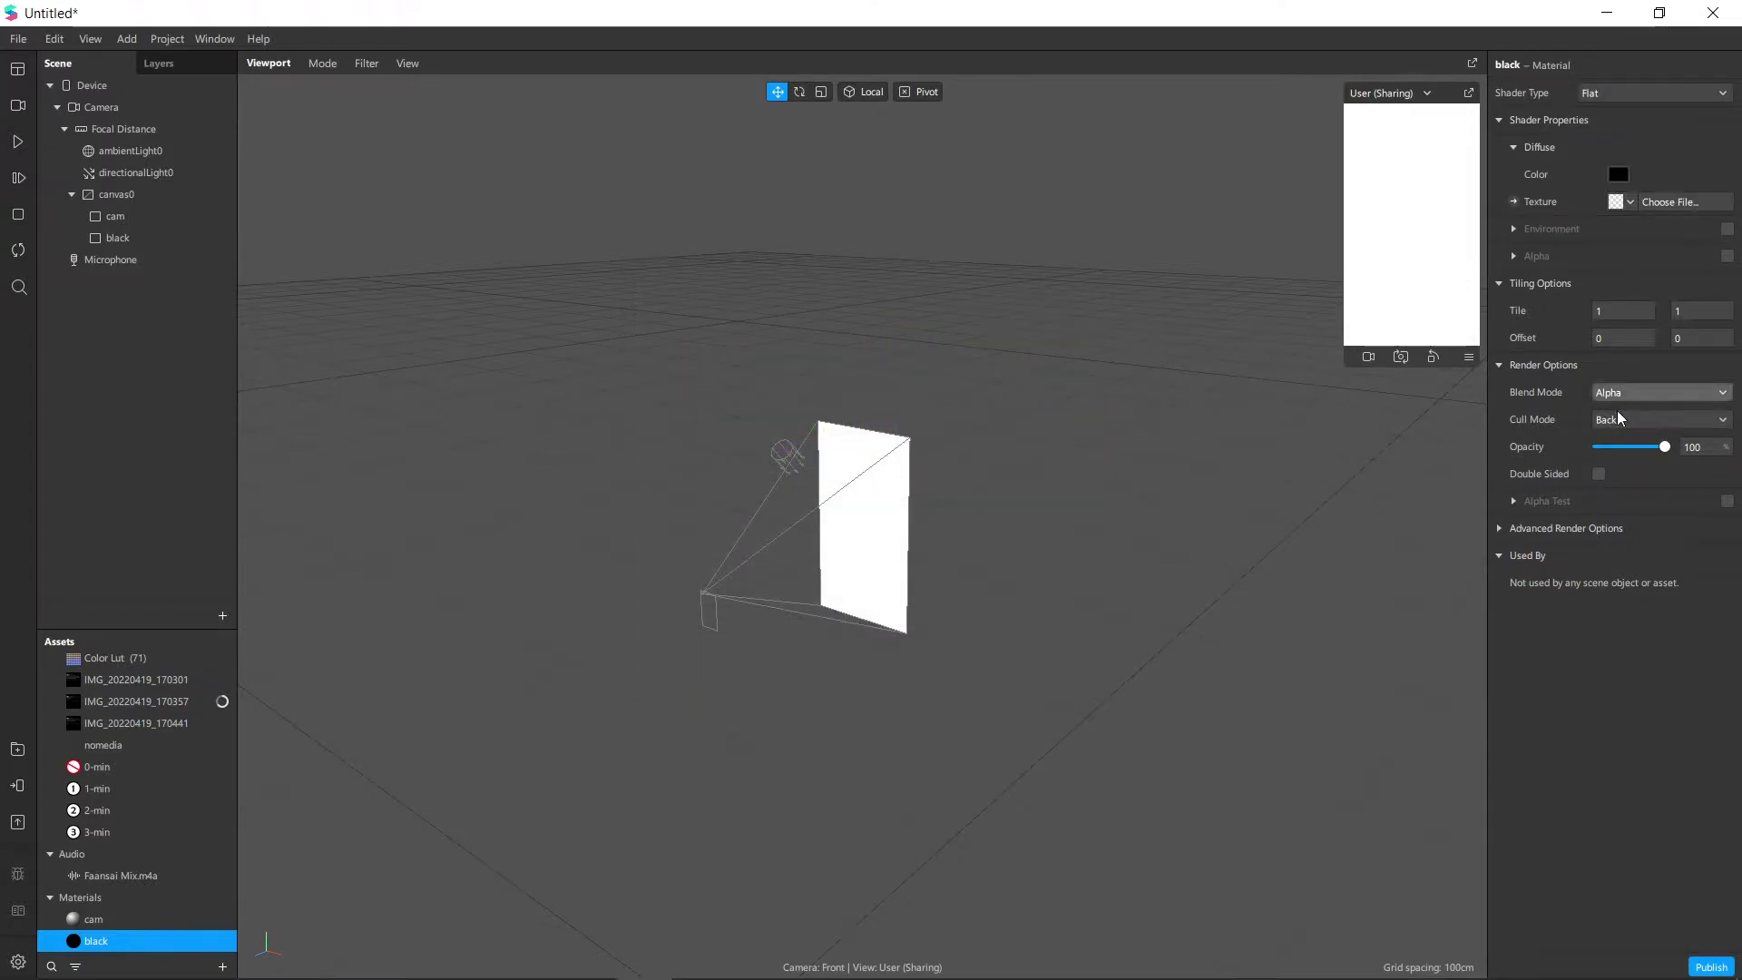
drag(1664, 446, 1618, 451)
double_click(1697, 446)
text(20)
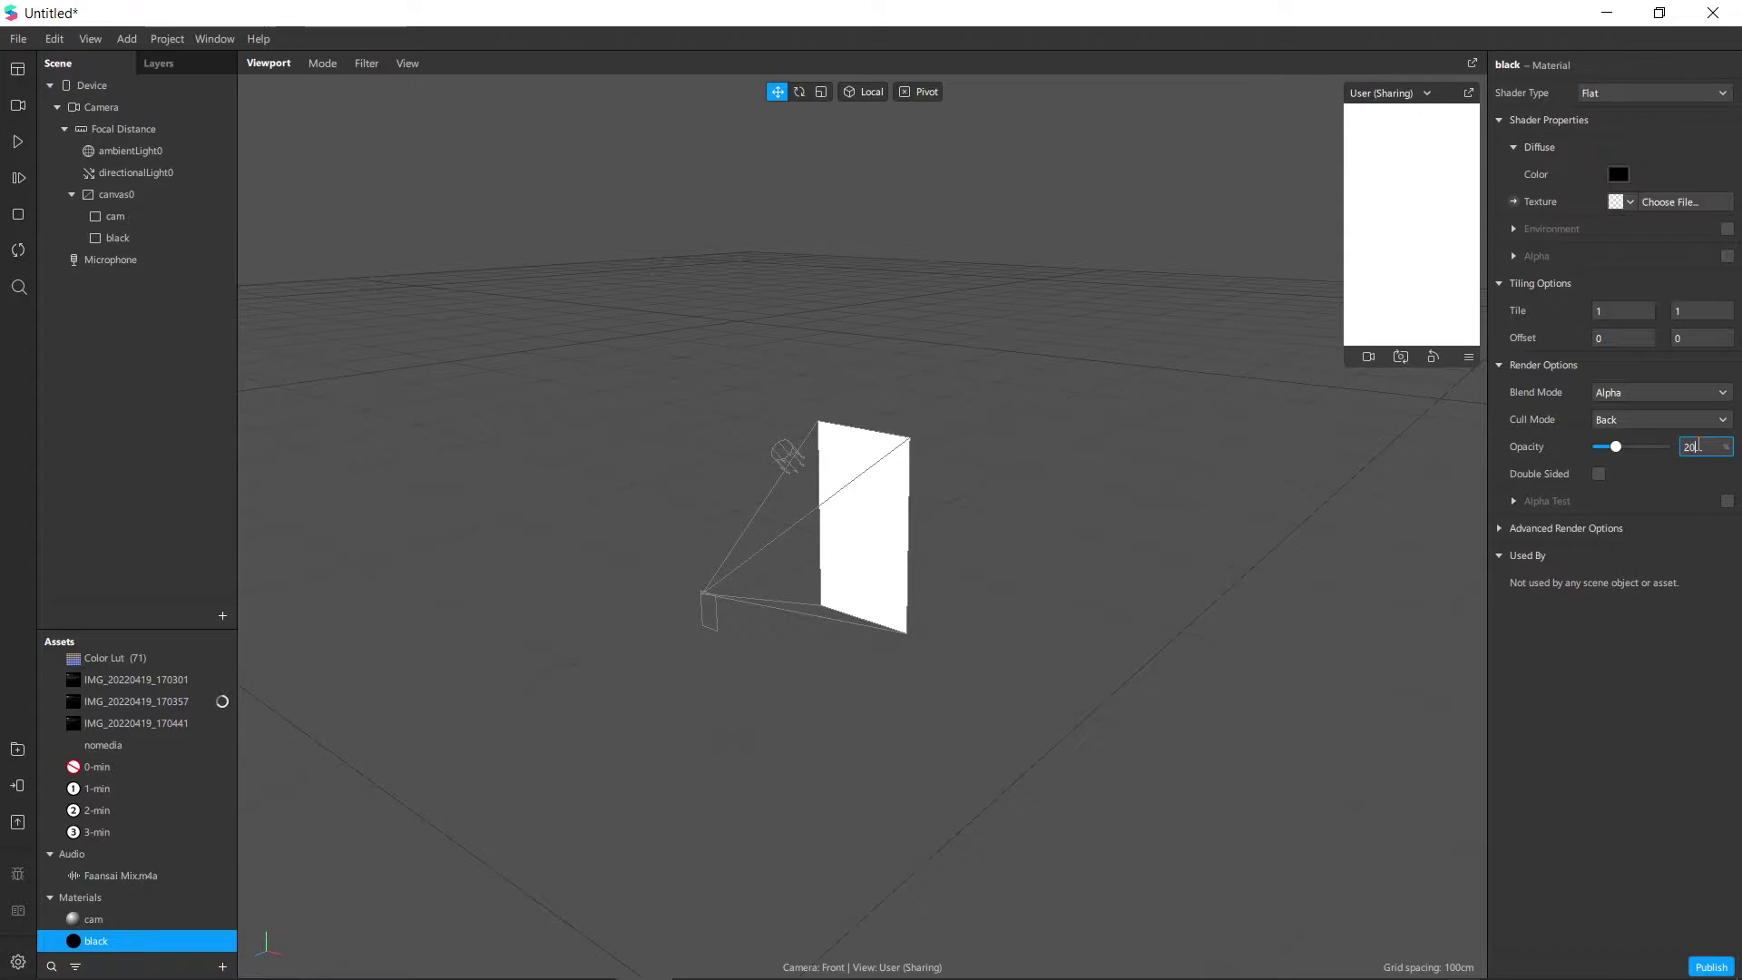
Extract a texture from the Camera and create a patch for the cam material's diffuse texture.
click(106, 107)
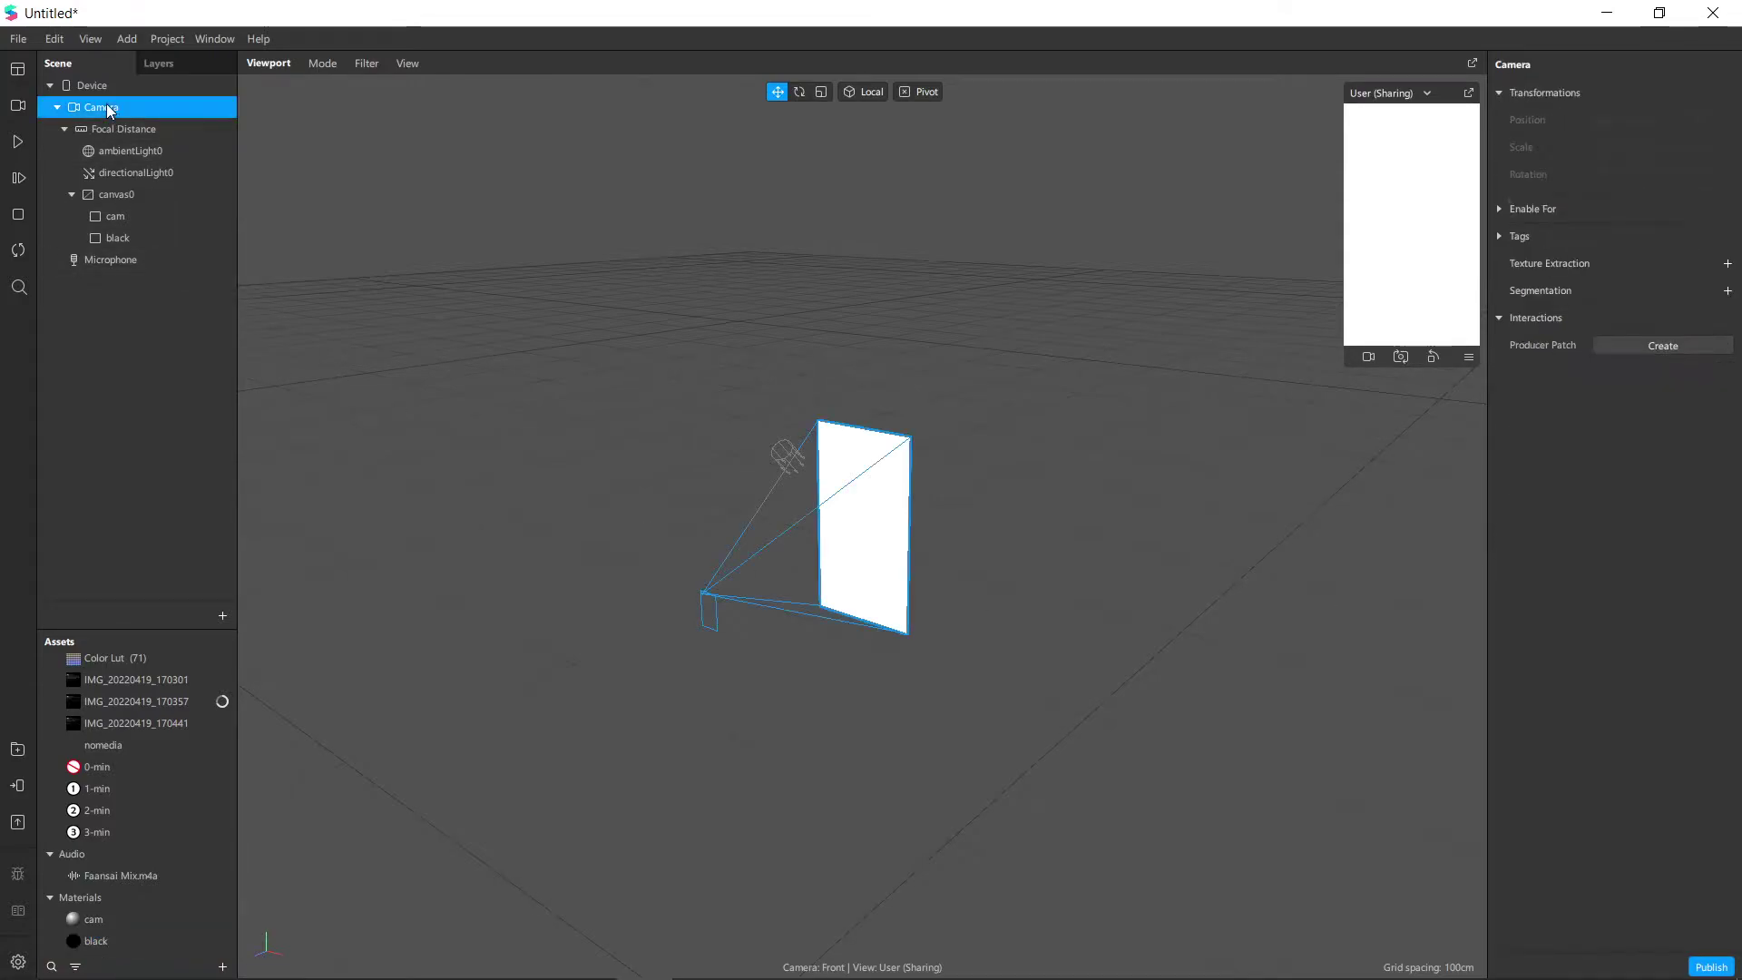
click(1728, 264)
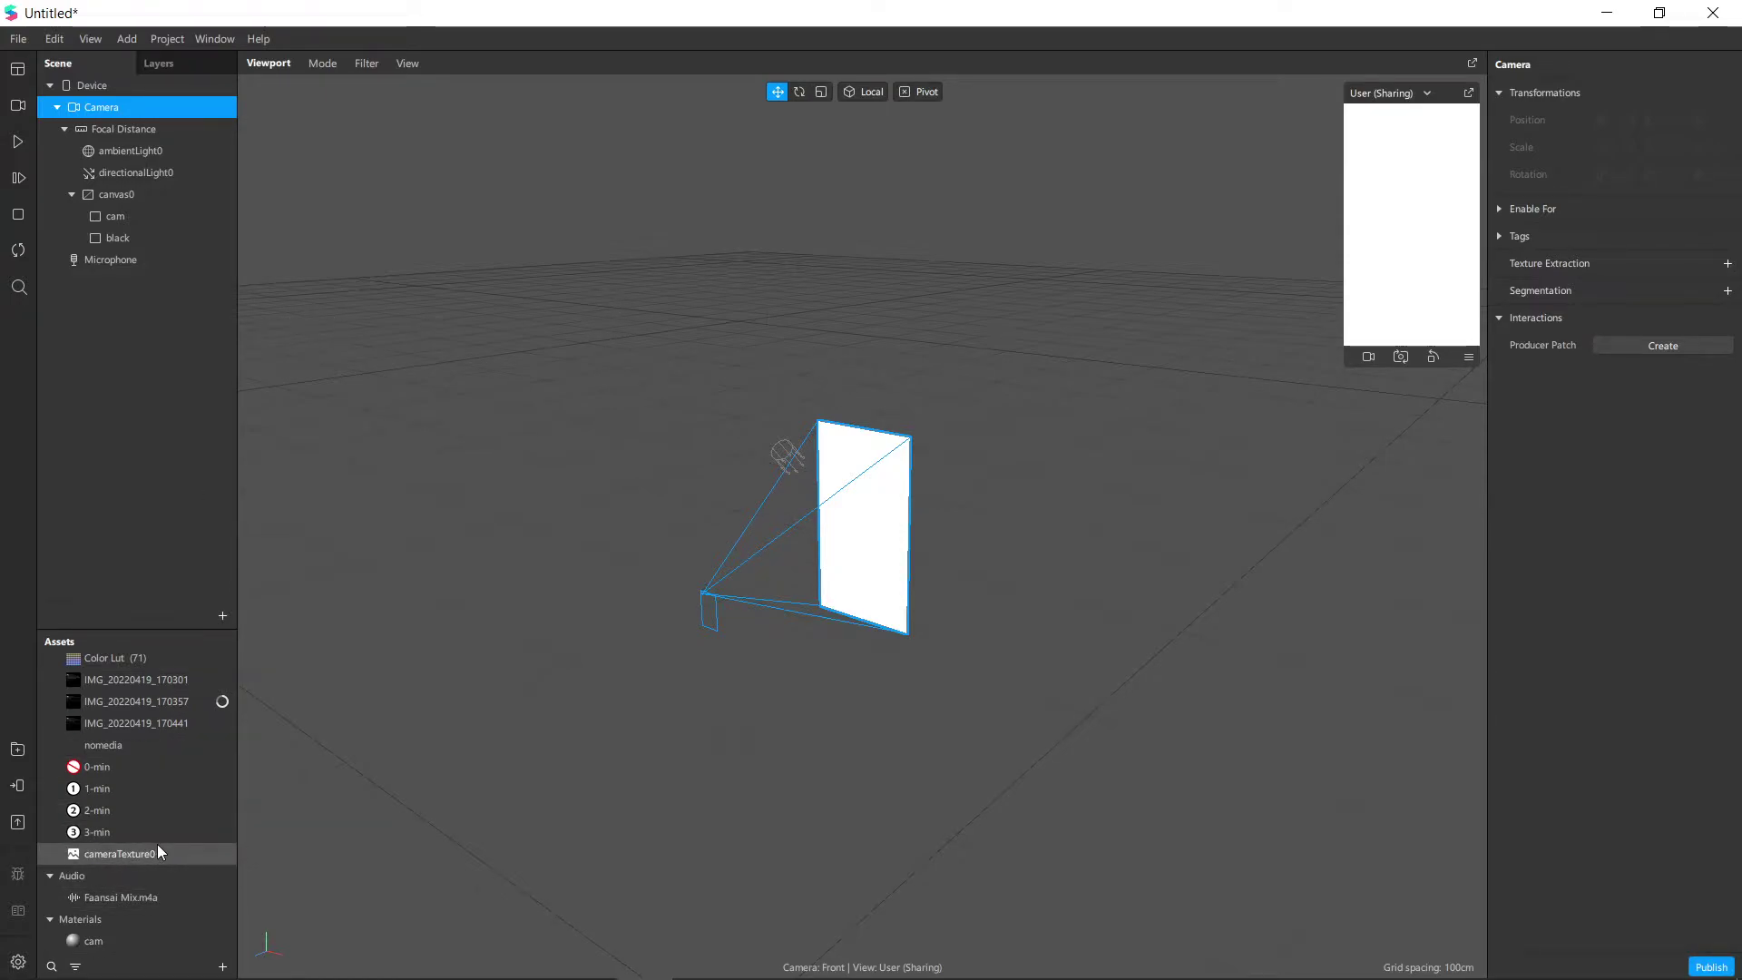
click(148, 934)
scroll(164, 869, down, 1)
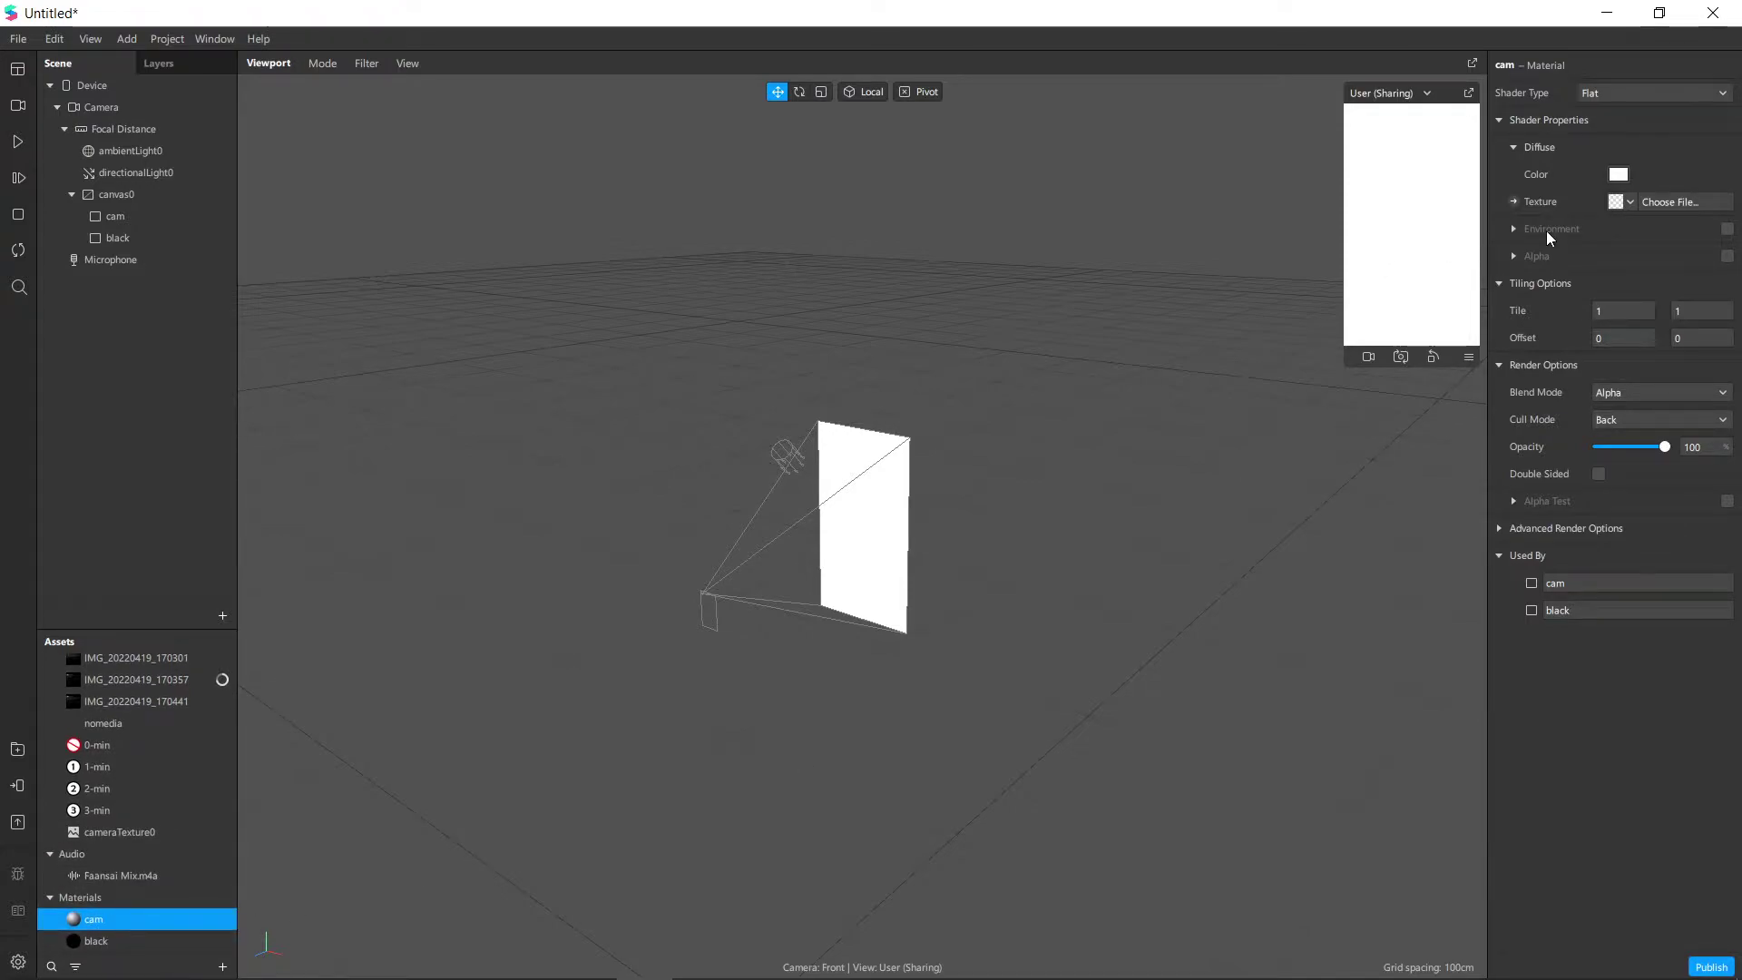
click(1515, 201)
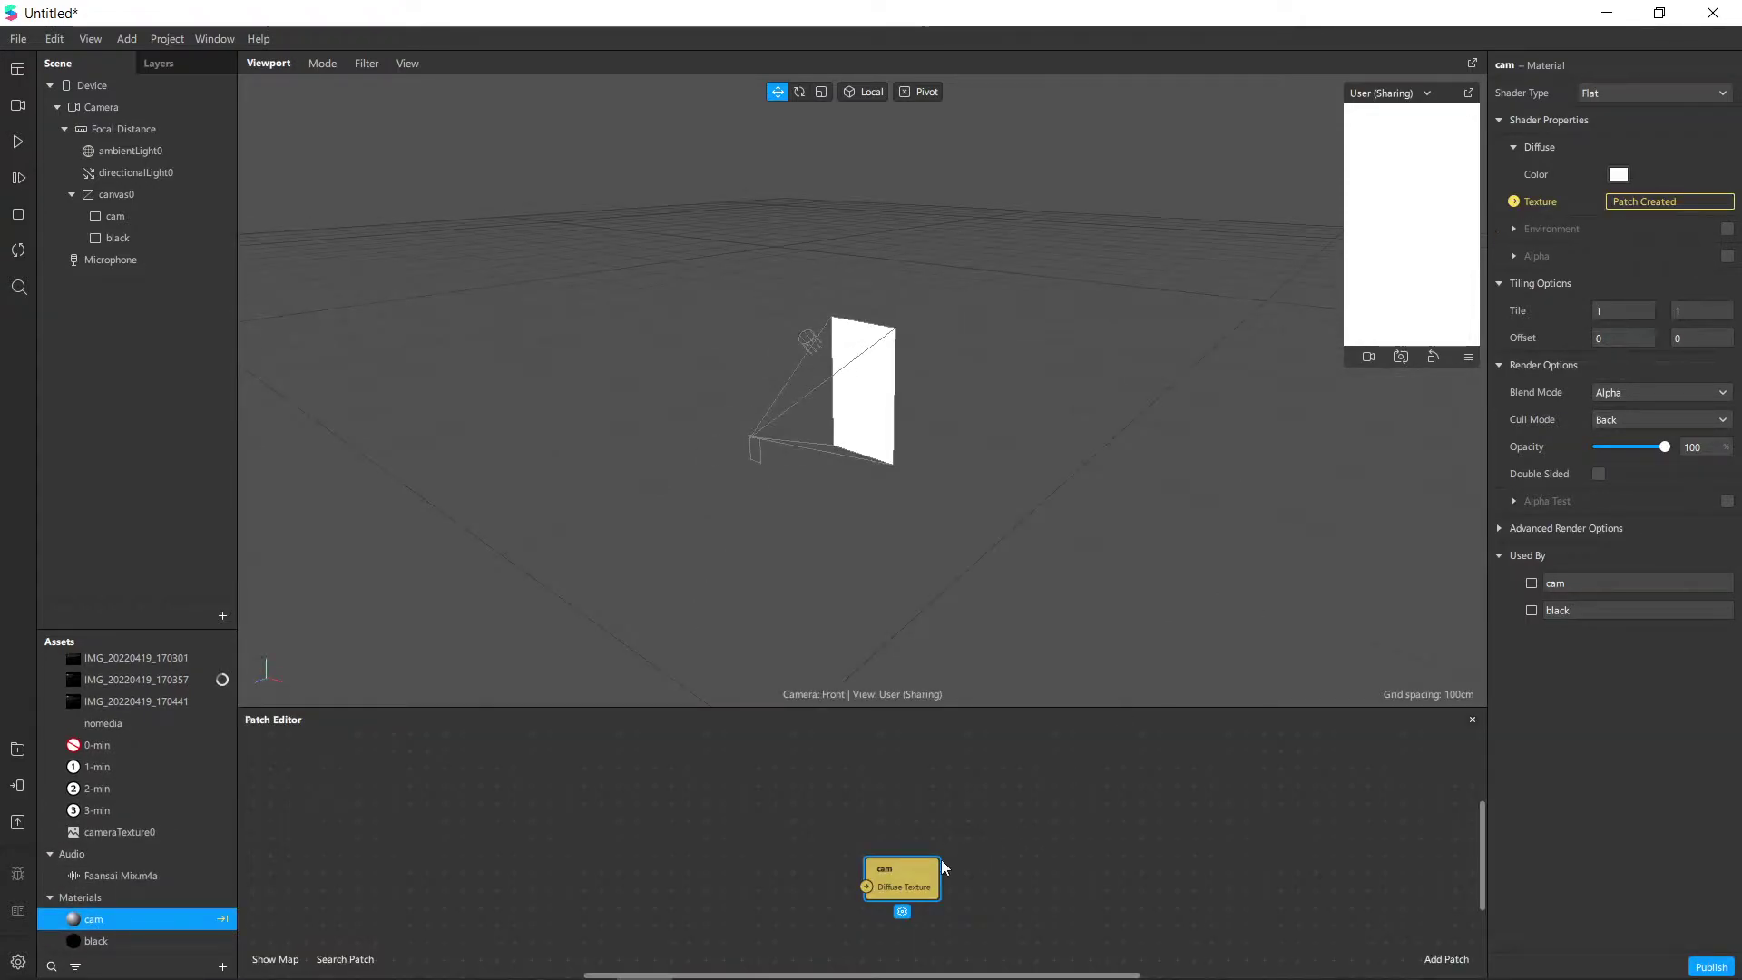
drag(962, 849, 1014, 841)
click(795, 853)
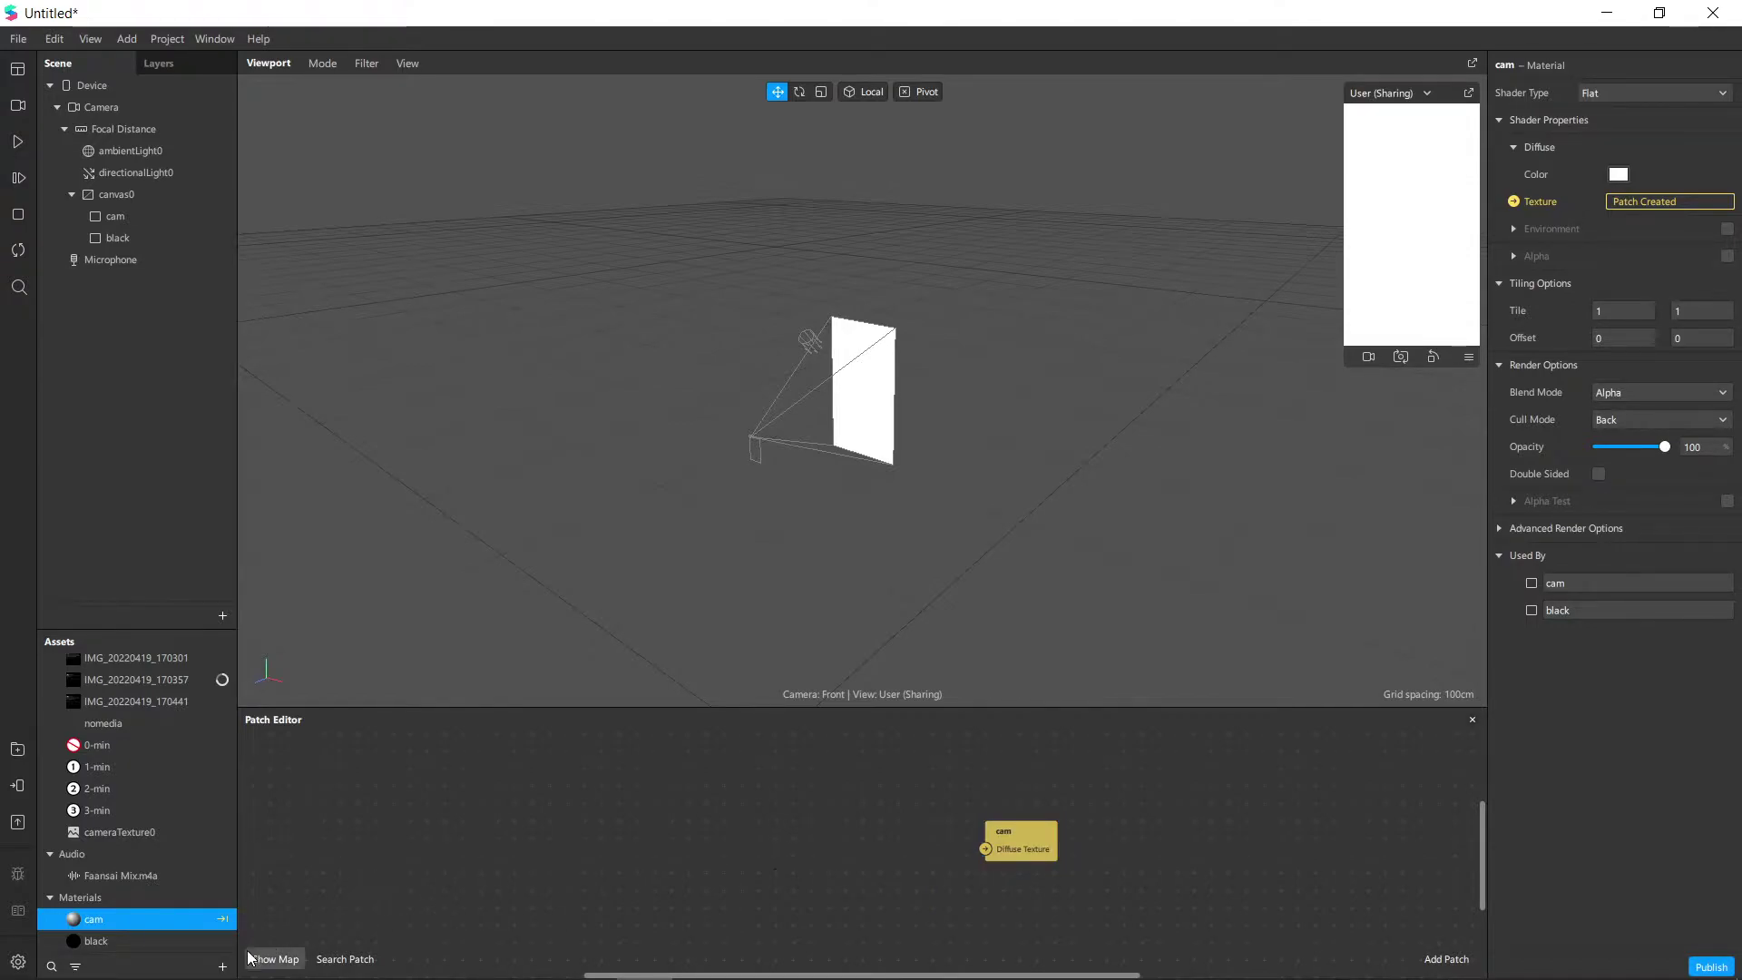
Search the AR Library for fast and import the FastColorLUT patch asset into the project.
click(221, 966)
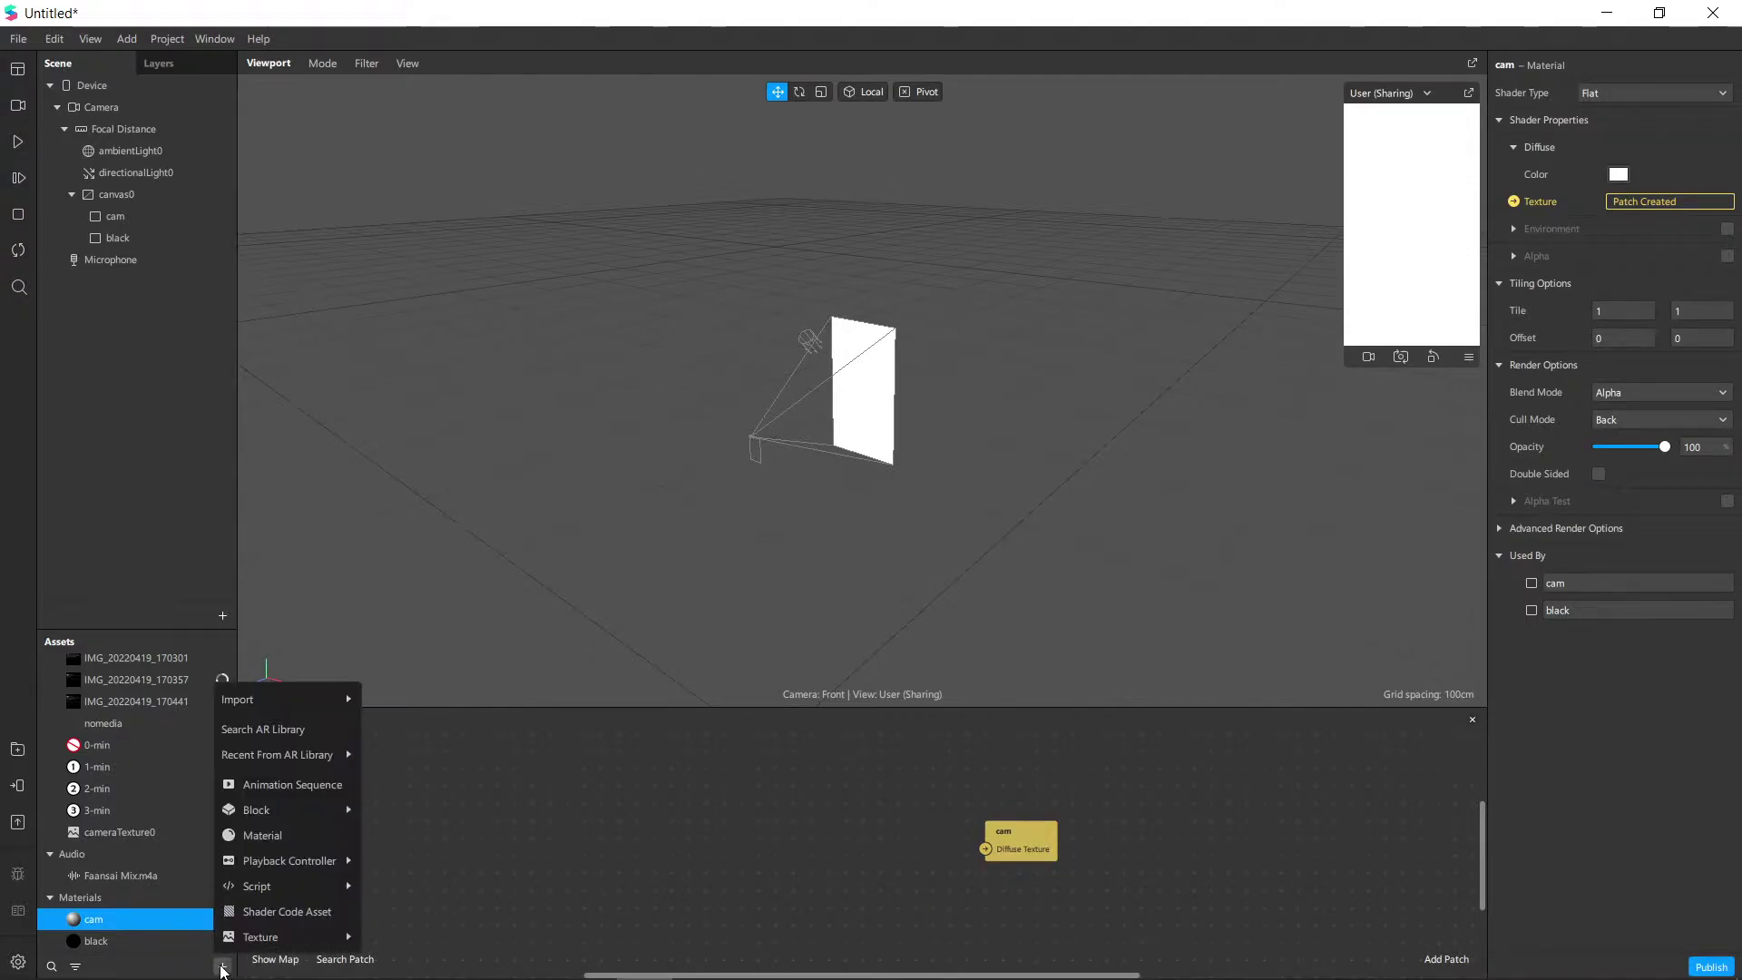
click(269, 735)
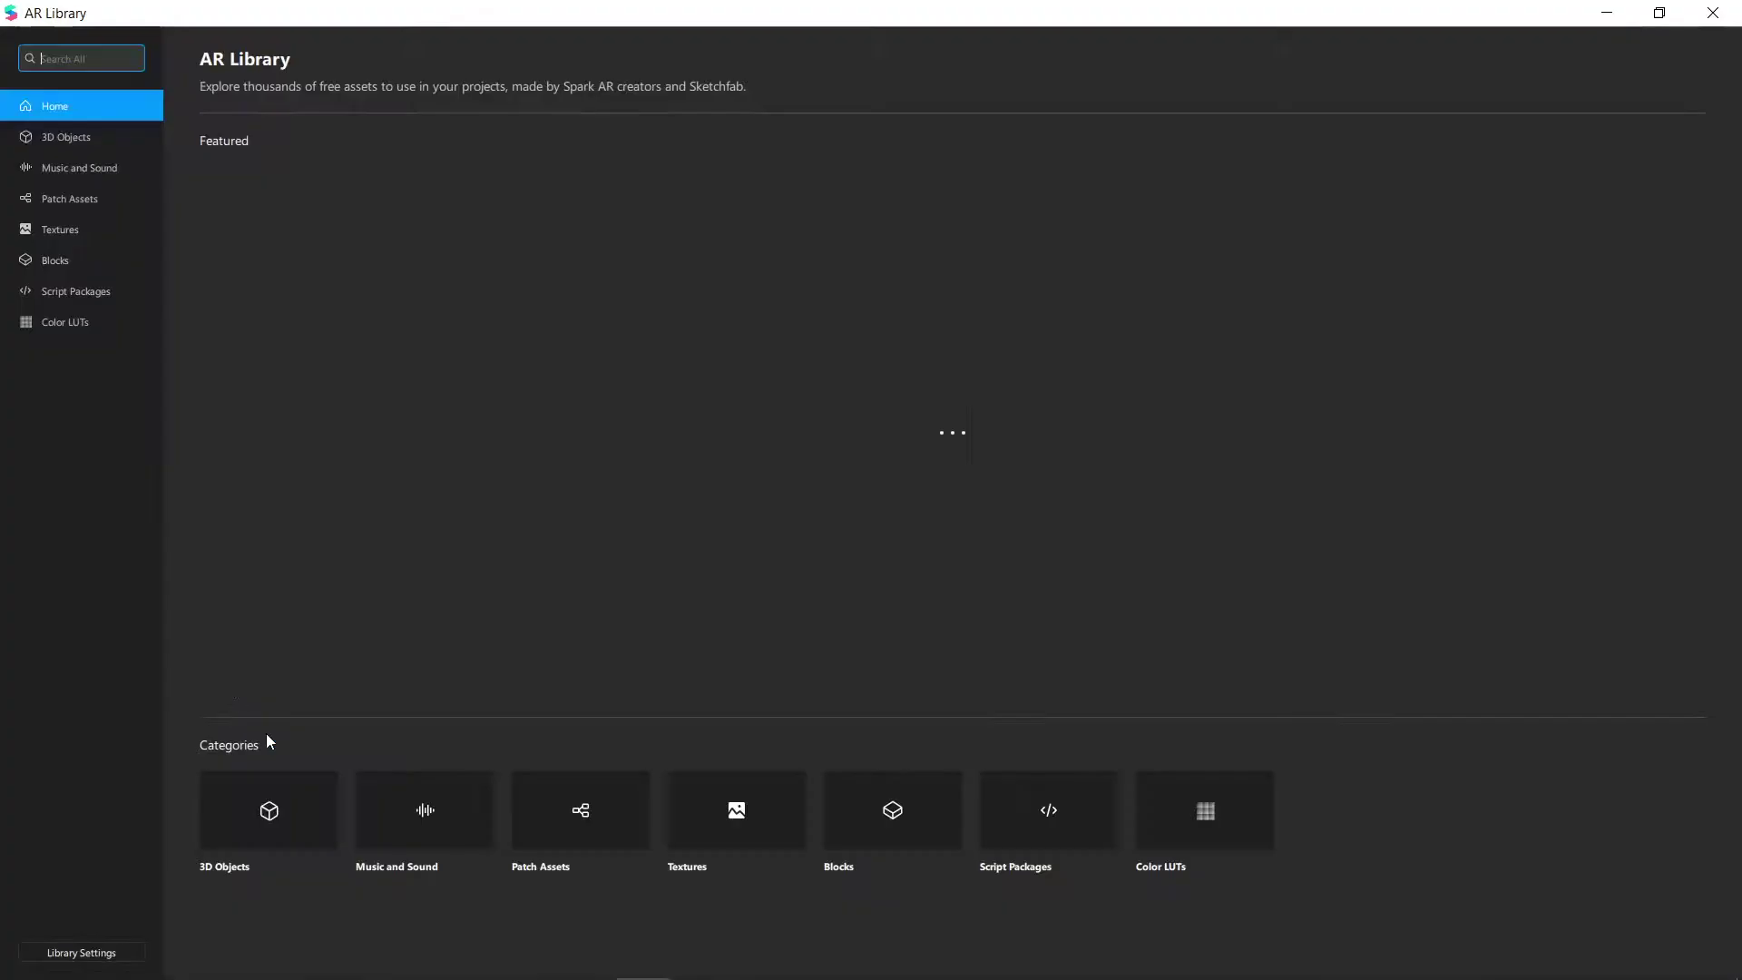
text(fast)
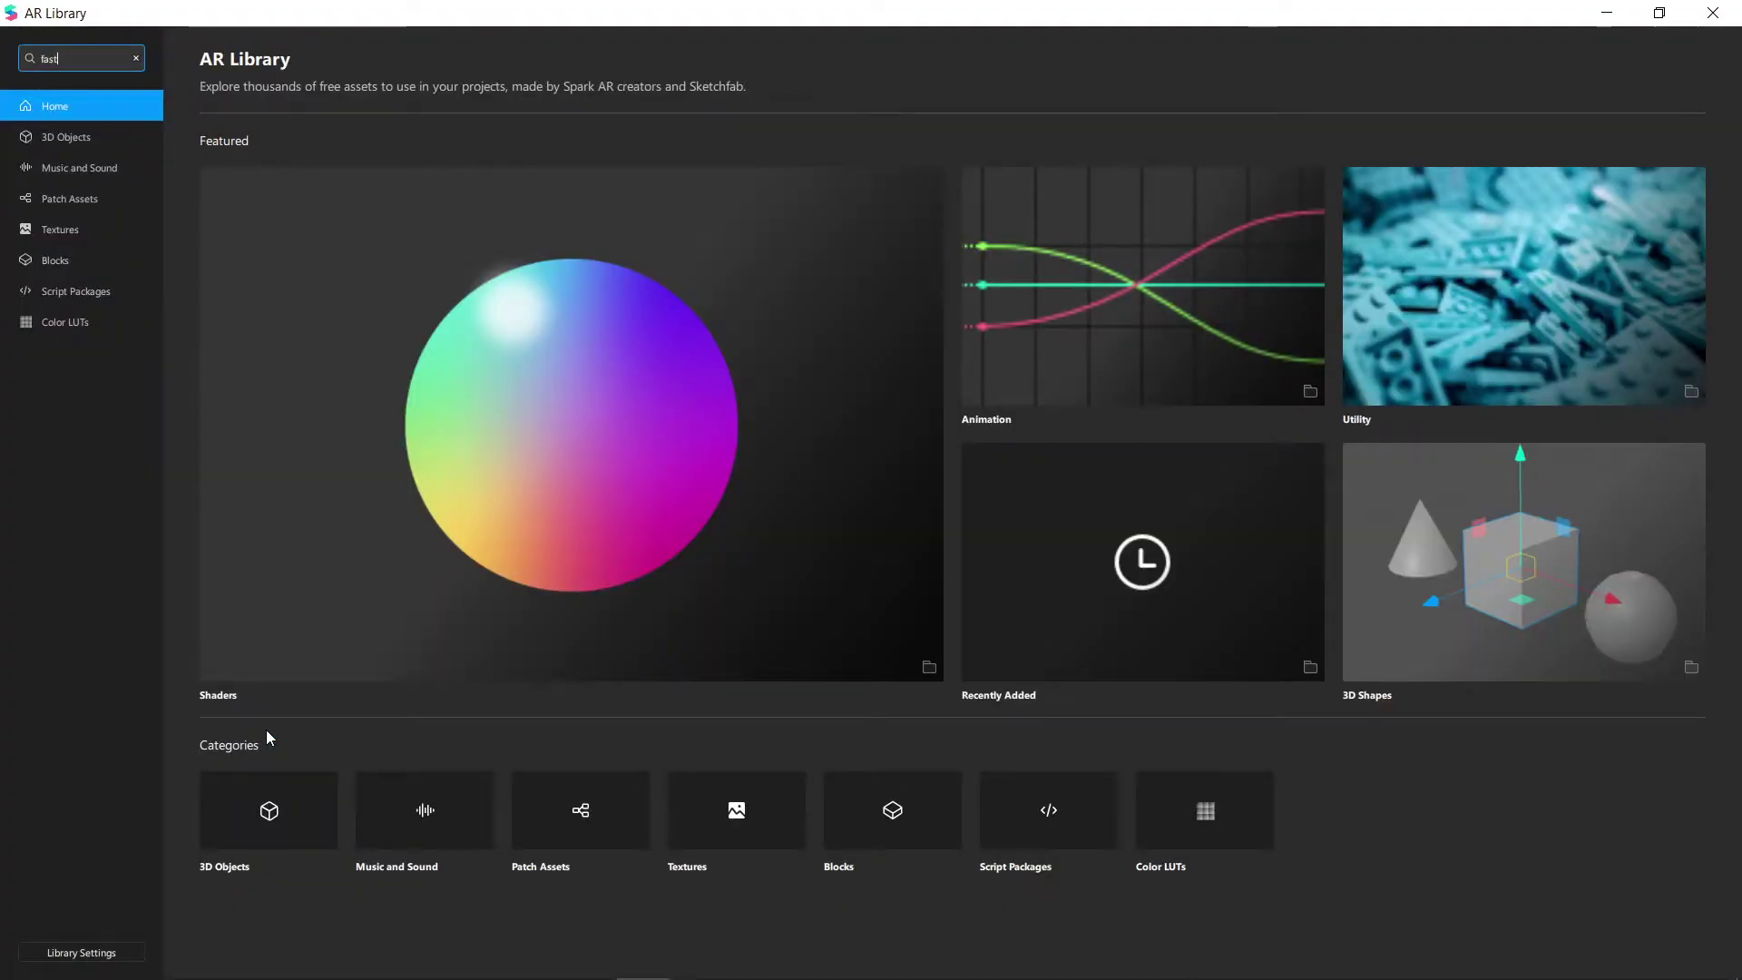
key(Return)
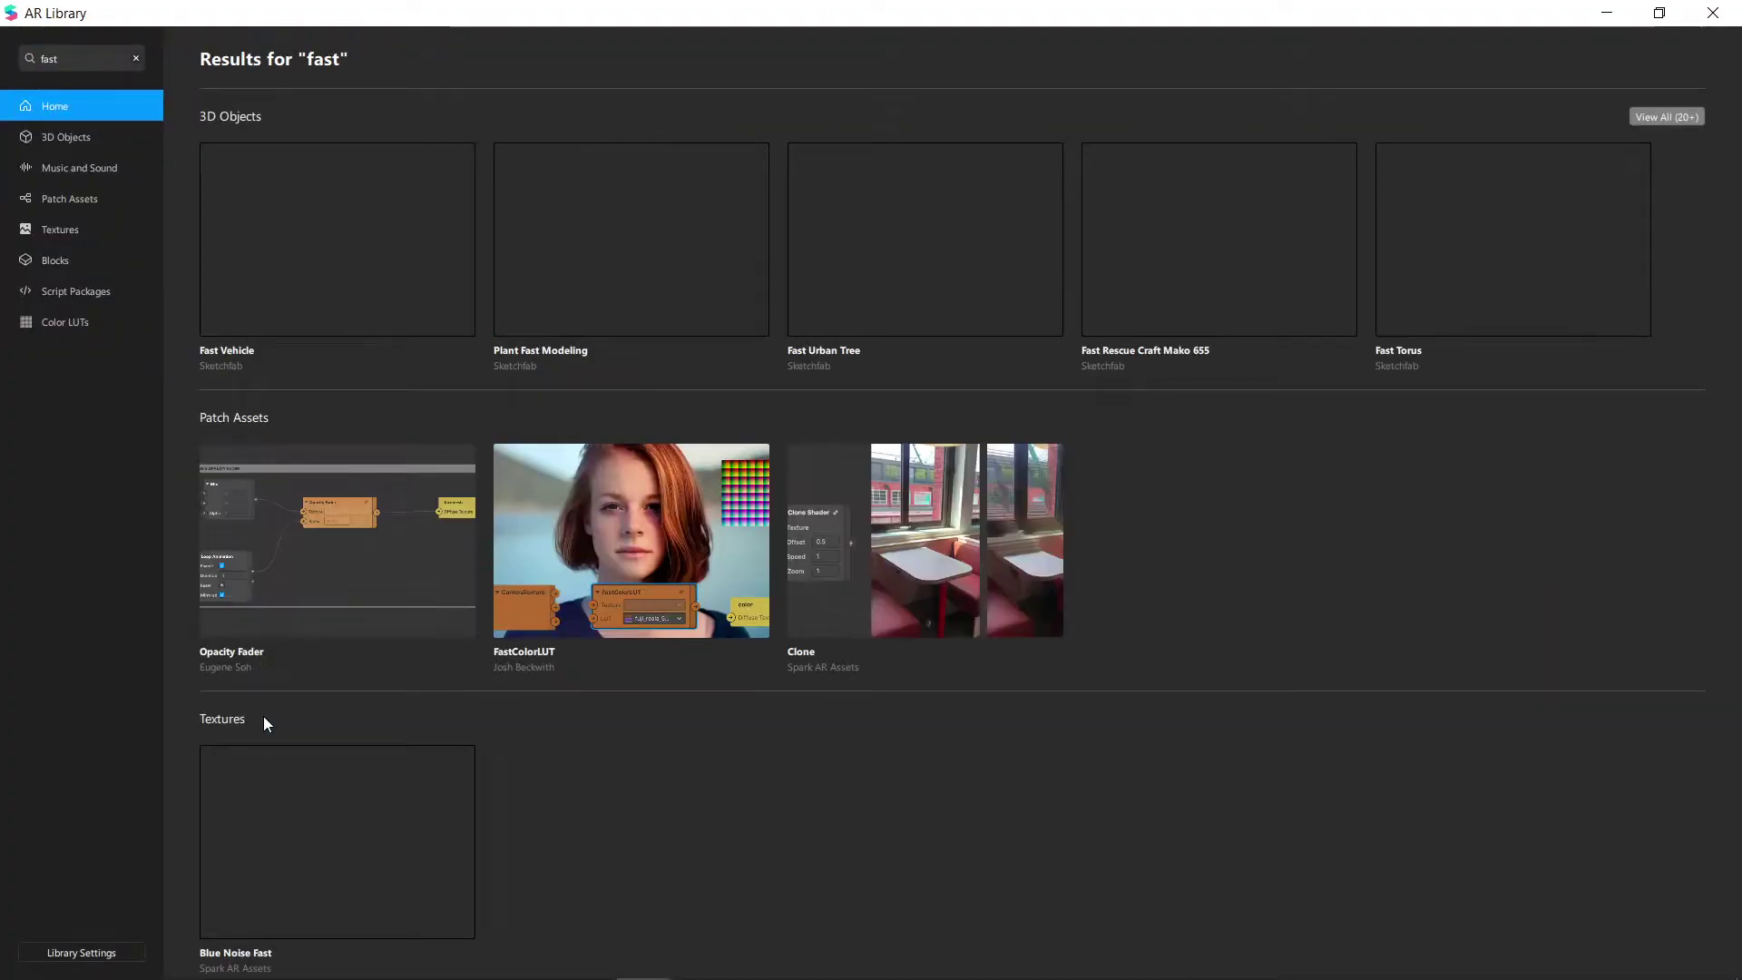
click(601, 543)
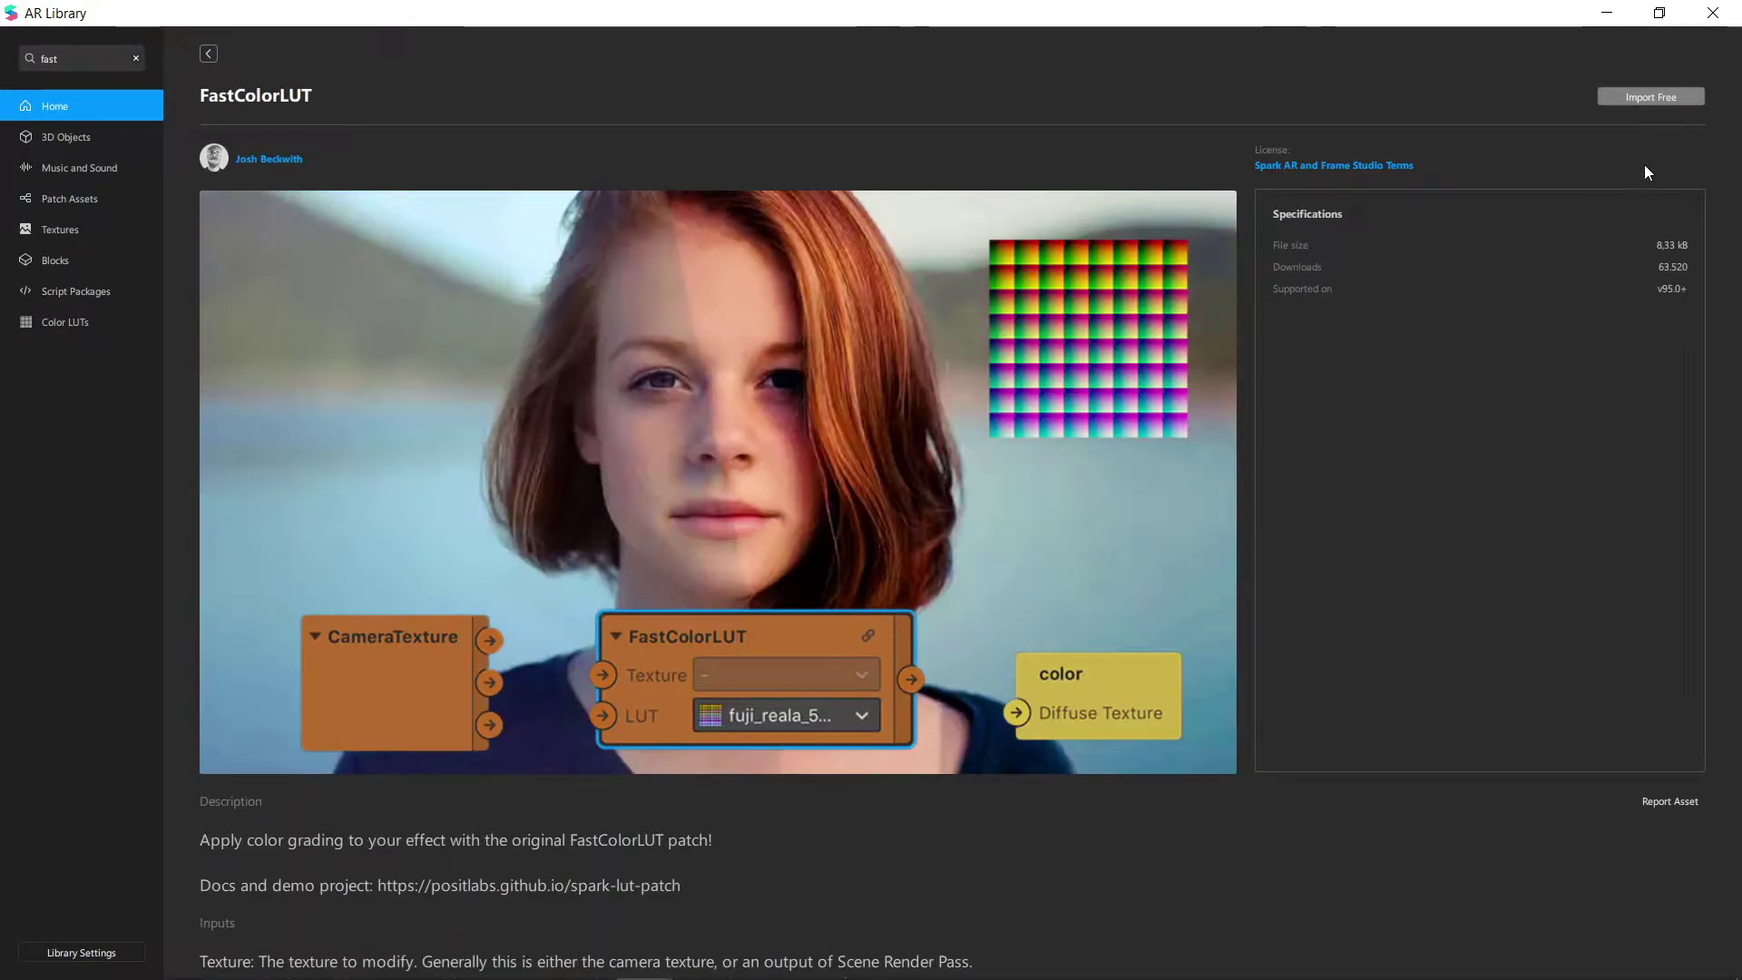
click(1663, 97)
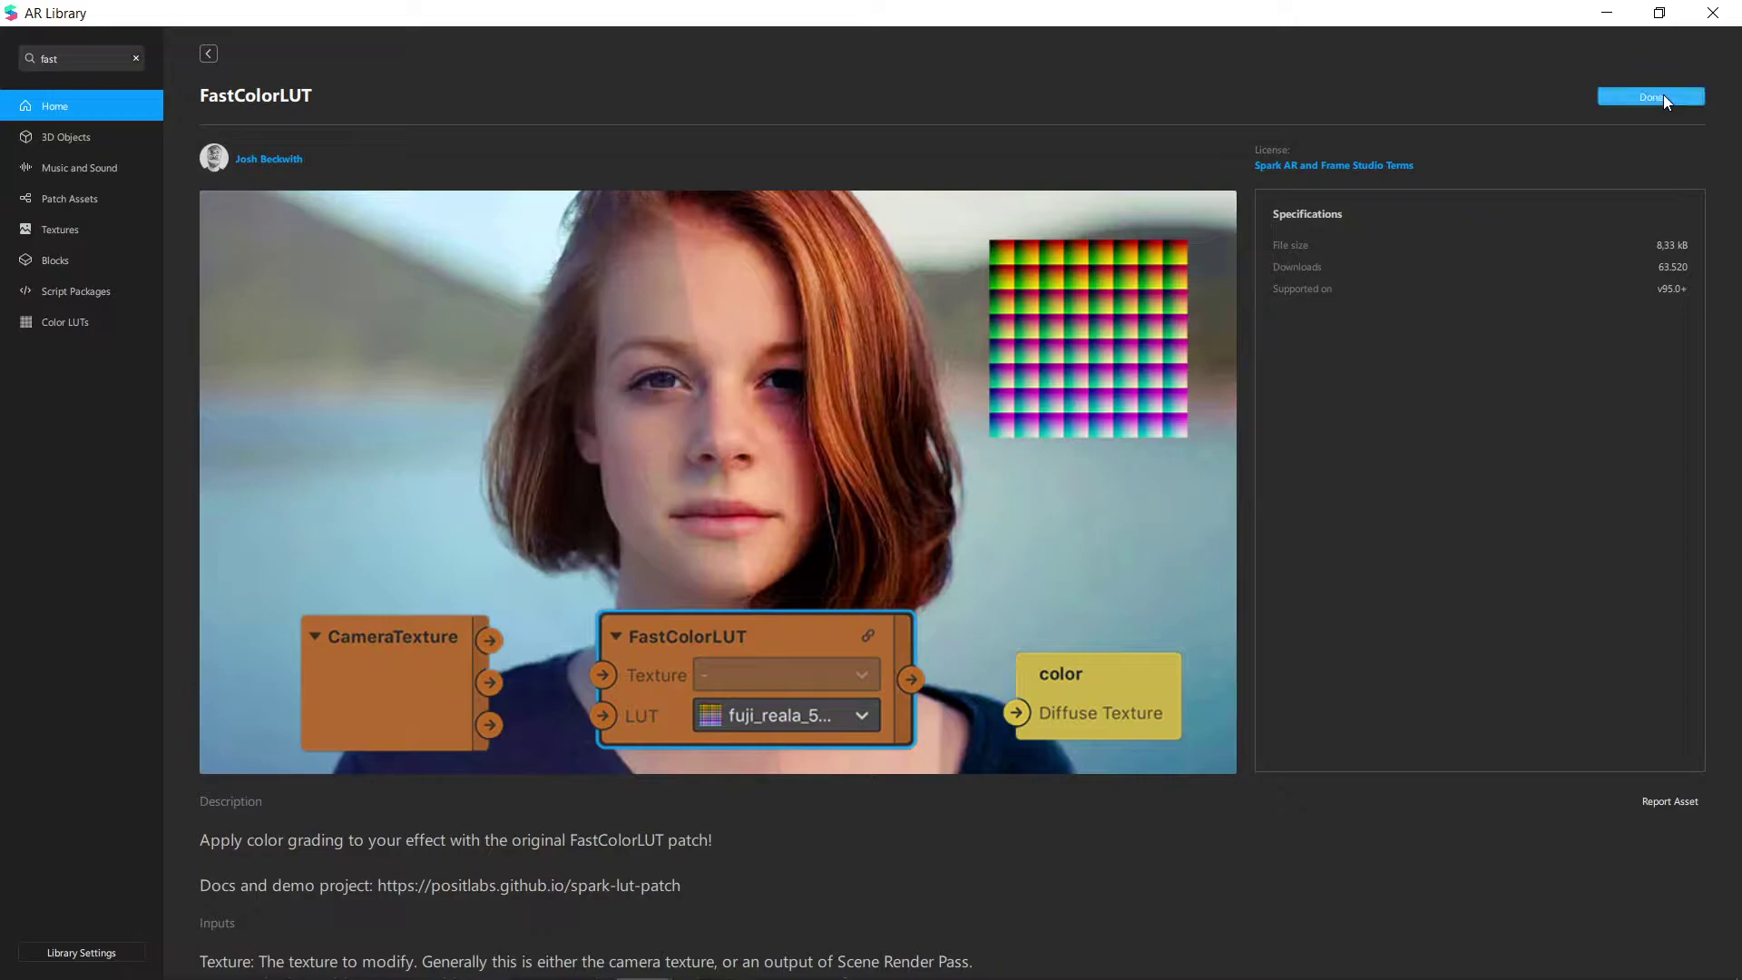
click(1651, 96)
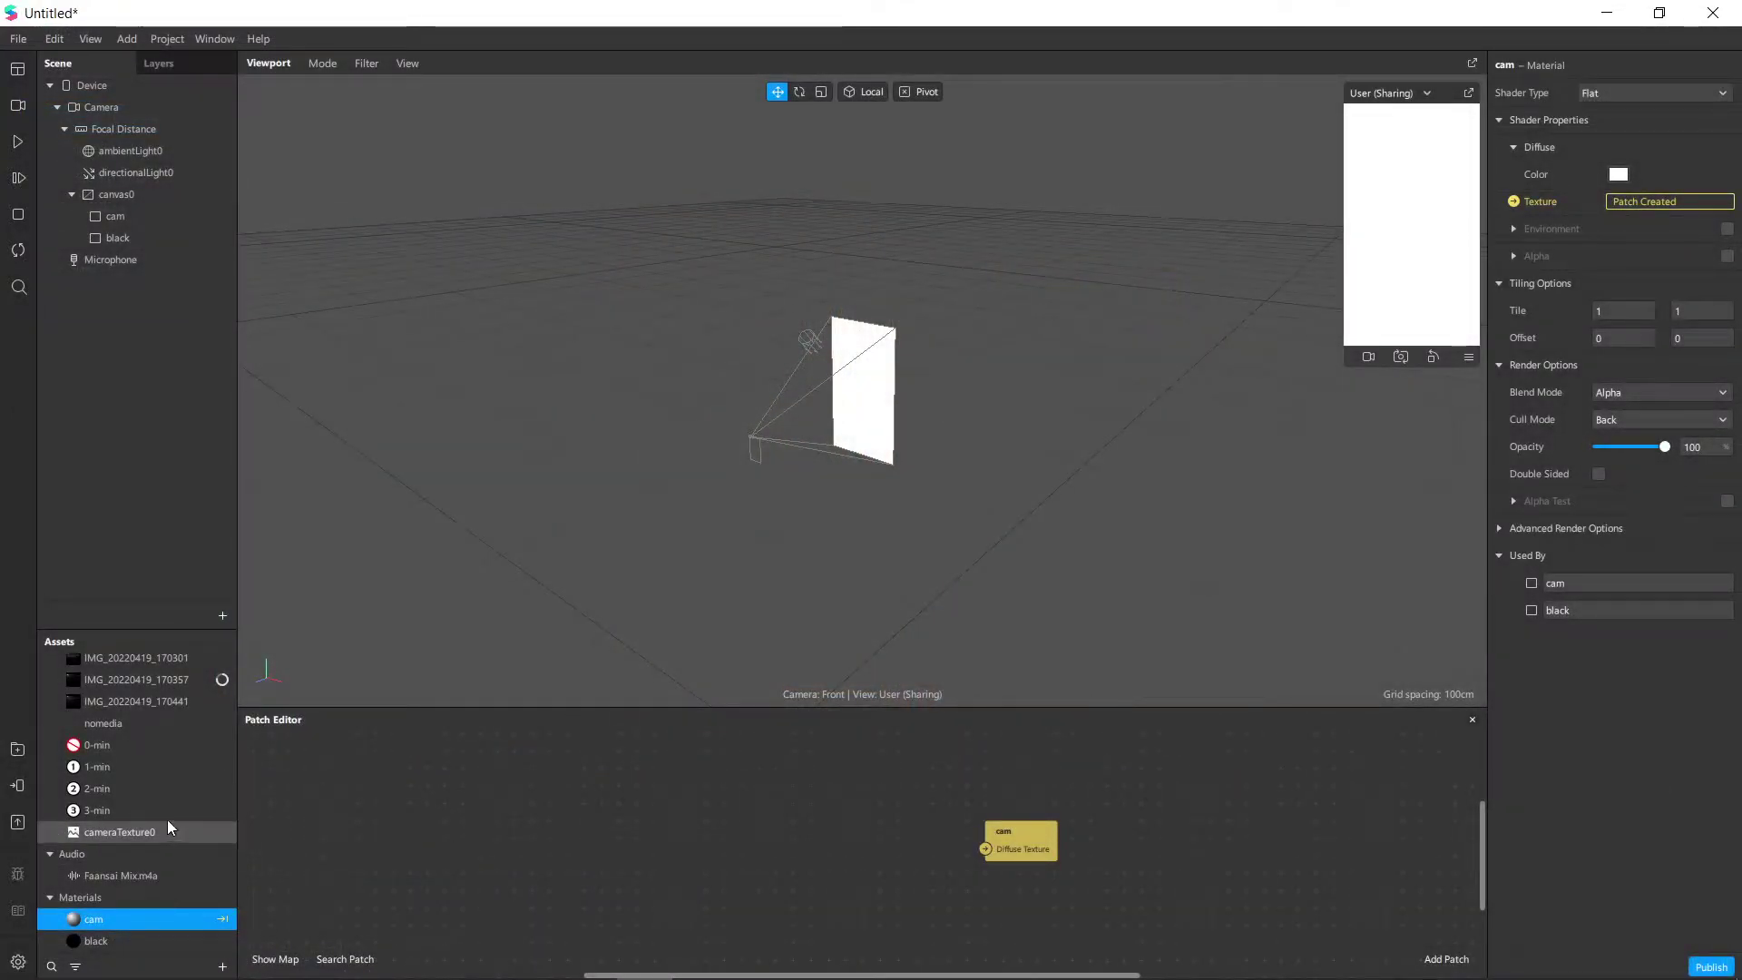
Add the FastColorLUT and Color Lut (71) patches to the patch graph, ahead of the cam patch.
scroll(168, 820, down, 2)
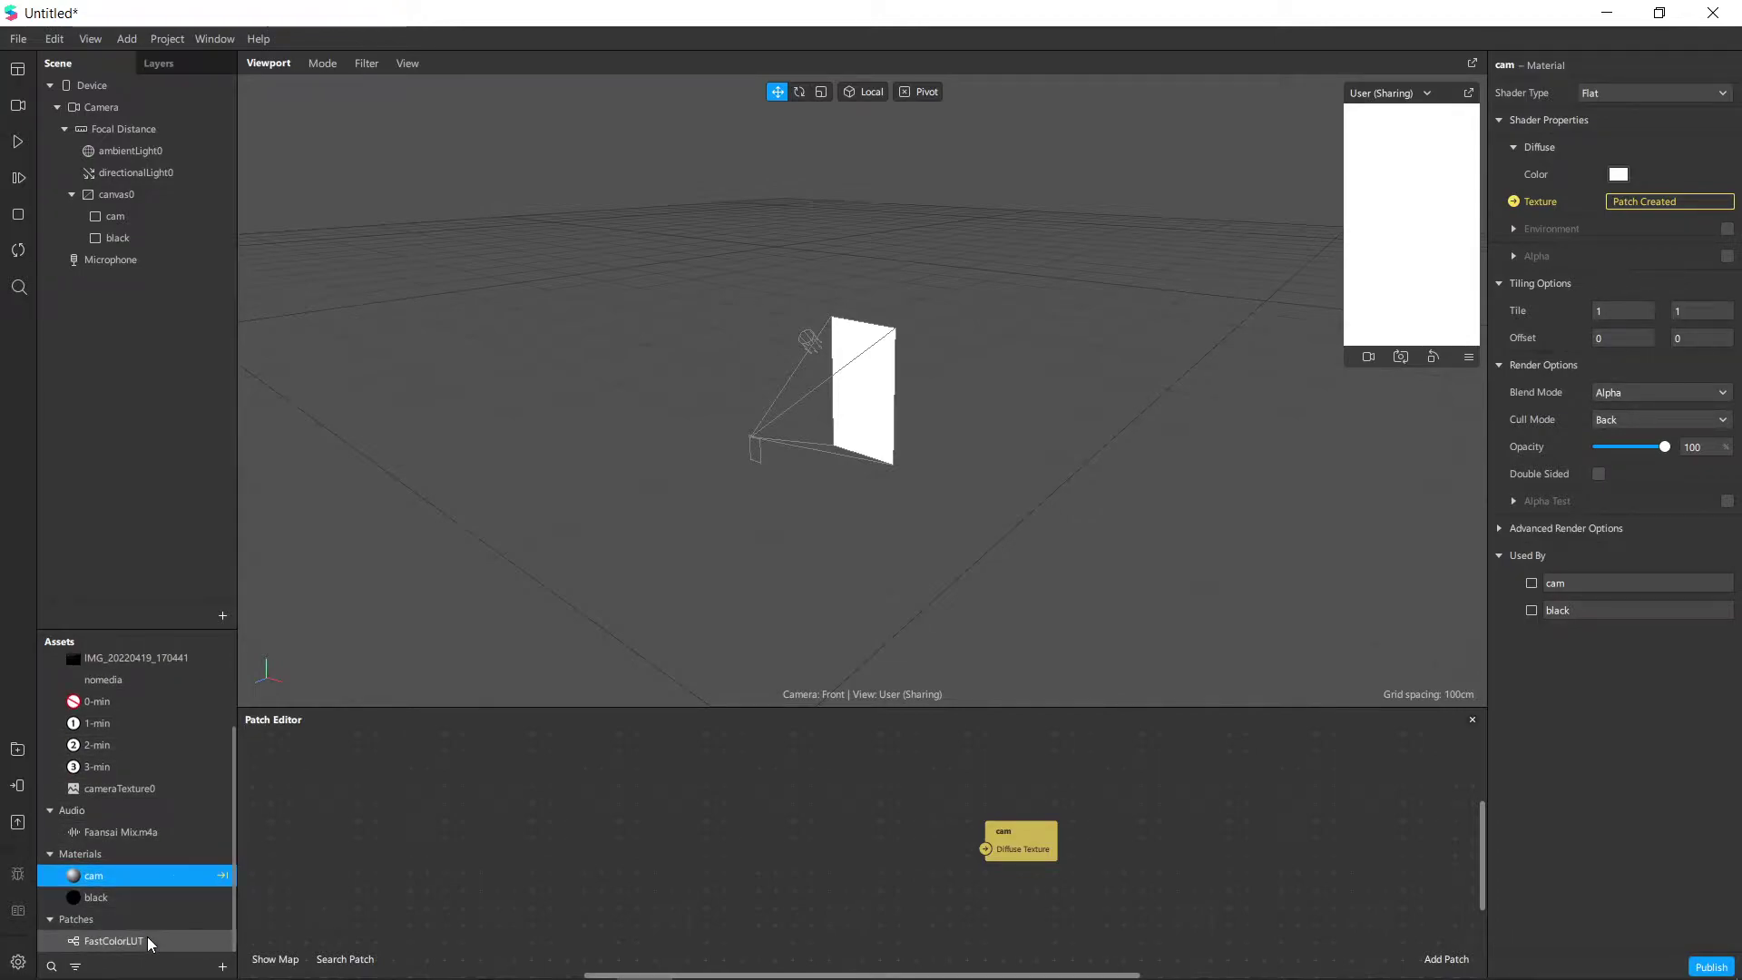
drag(134, 944, 739, 836)
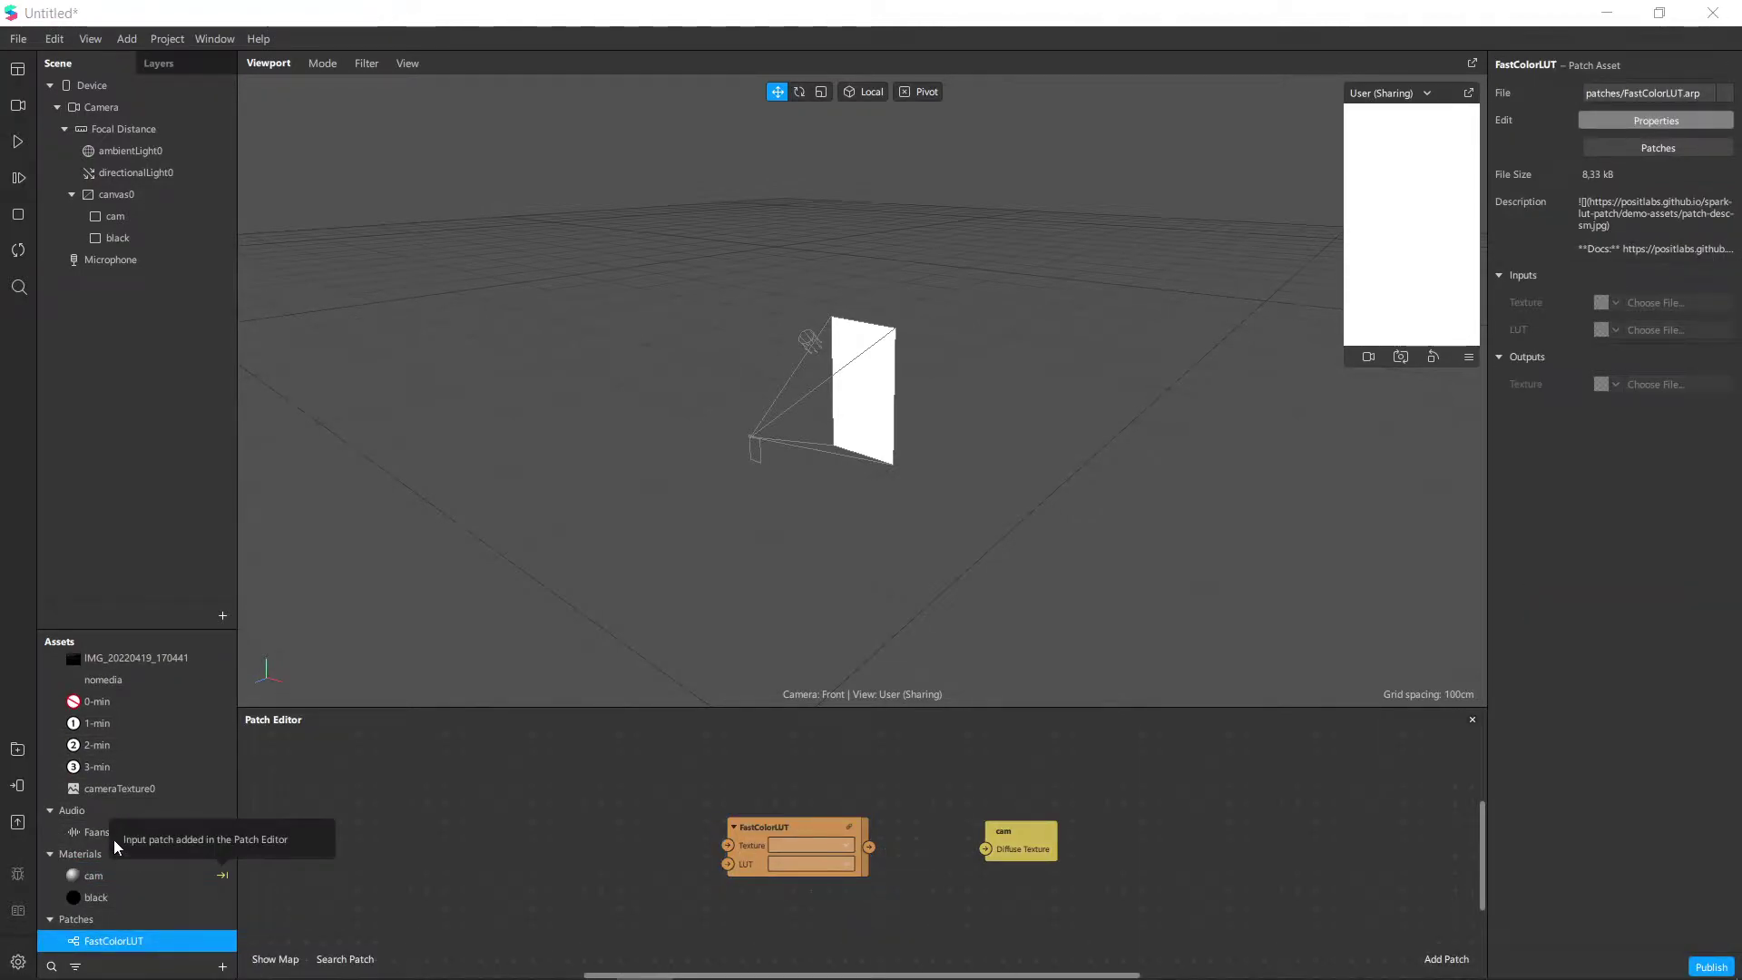
scroll(115, 798, up, 3)
click(127, 688)
drag(107, 688, 558, 887)
Add a cameraTexture0 patch, feed it and Color Lut (71) into FastColorLUT's Texture and LUT inputs, and connect the output to cam's Diffuse Texture.
scroll(129, 867, down, 1)
scroll(129, 867, down, 1)
drag(125, 827, 727, 846)
drag(654, 878, 728, 864)
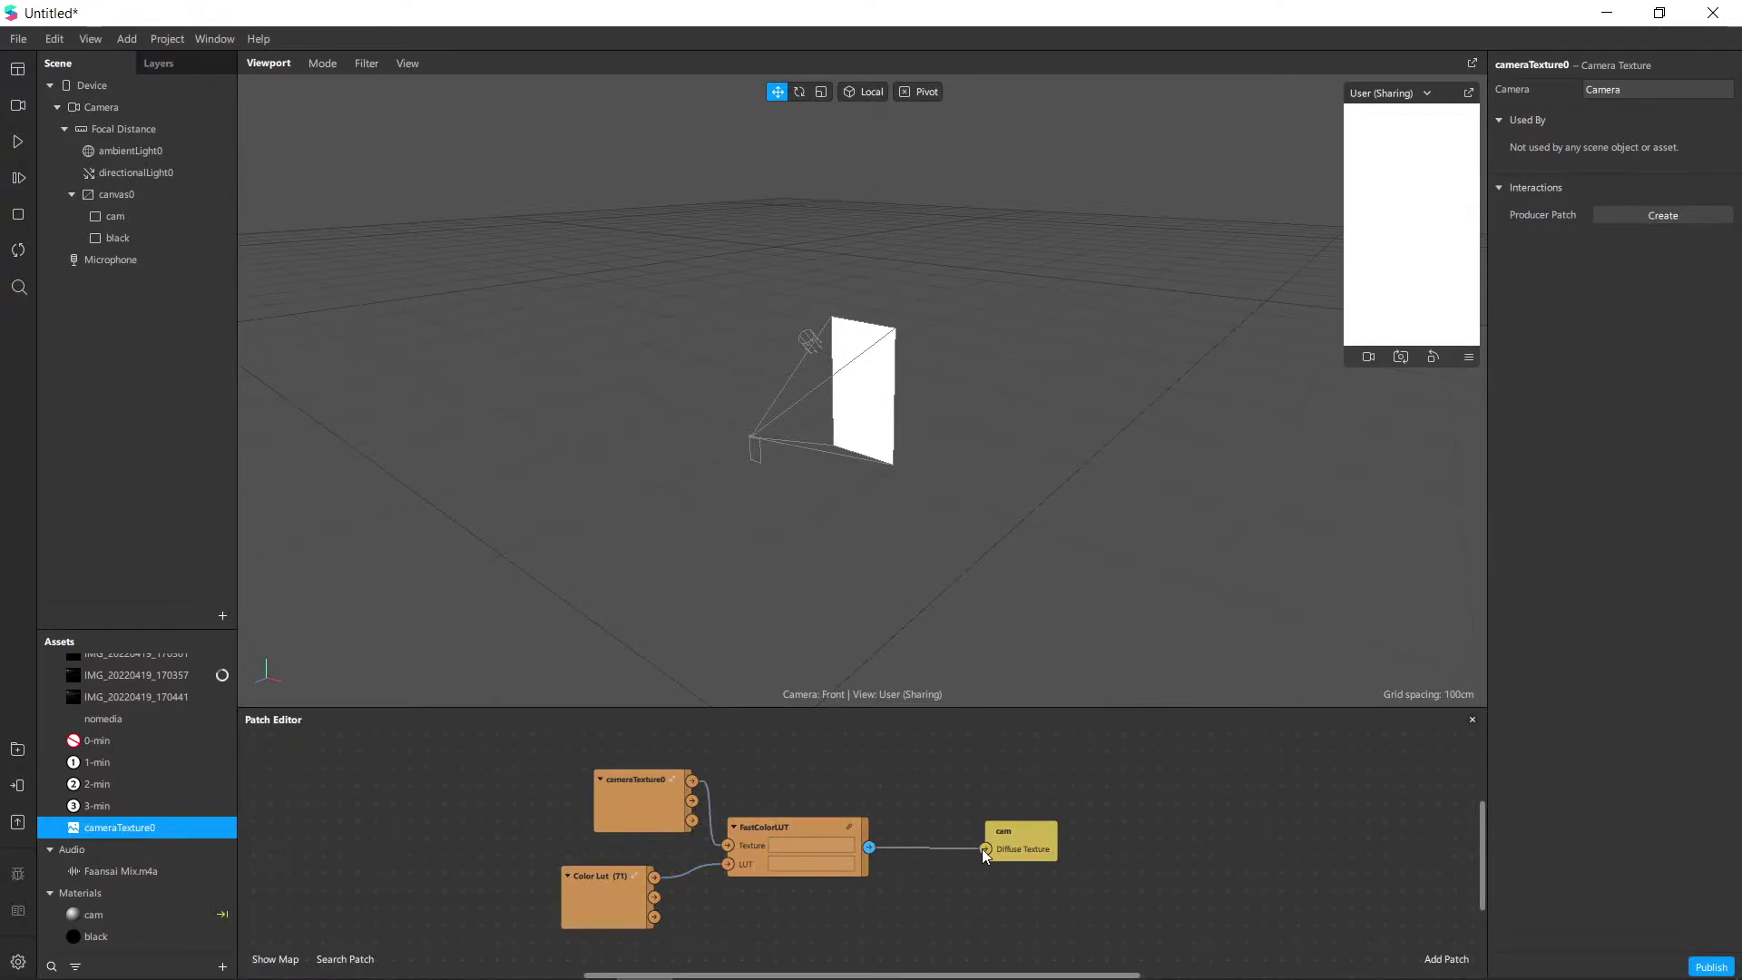
drag(984, 856, 985, 853)
Assign the black material to the black rectangle in place of cam.
click(148, 239)
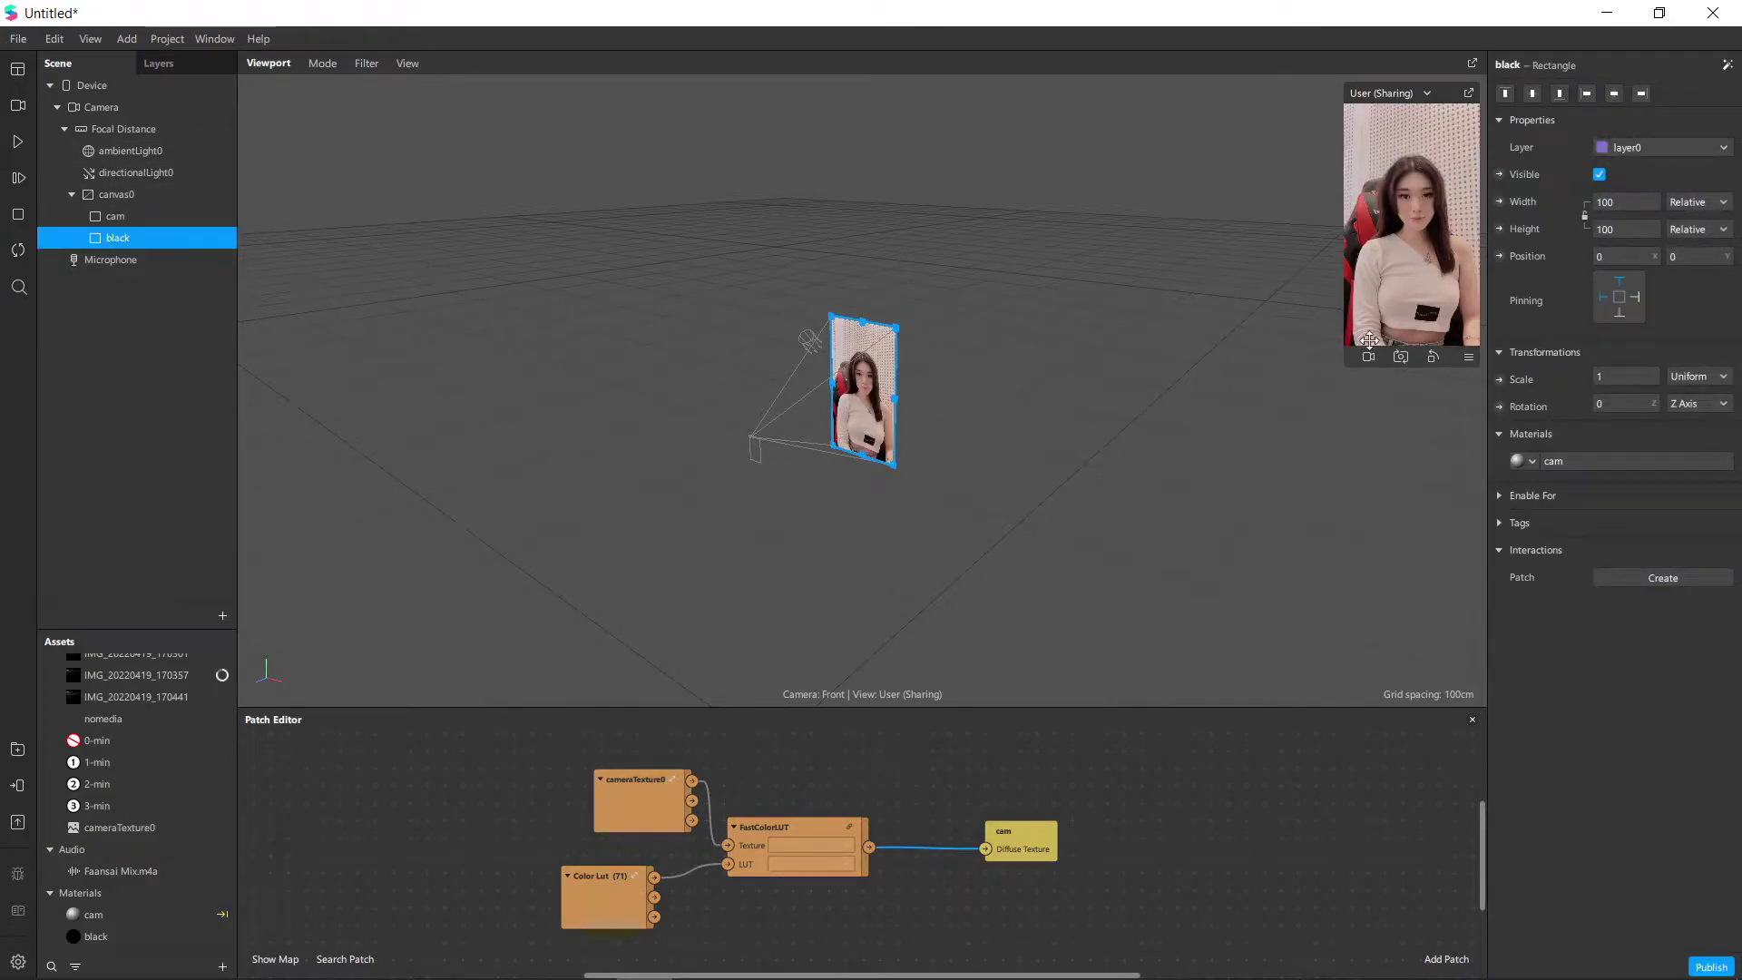
click(1533, 462)
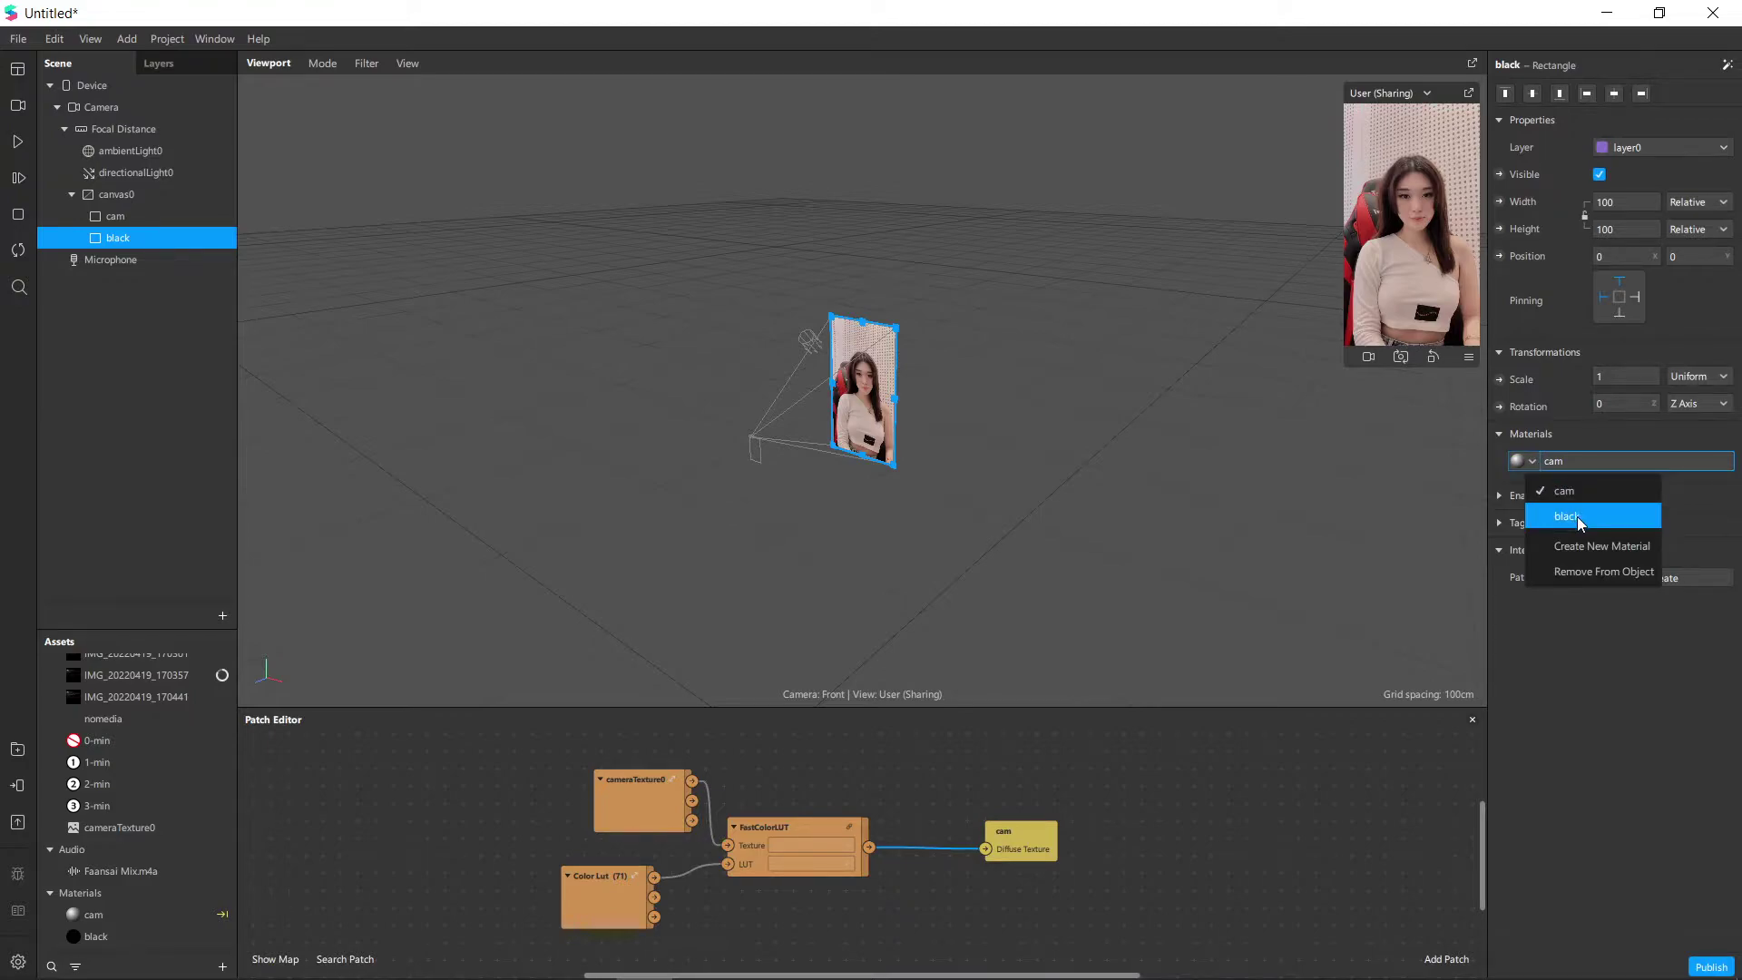
click(1580, 515)
Enlarge the preview, play the simulated camera video and hide the cam rectangle to compare the color grading.
drag(1347, 365, 1213, 554)
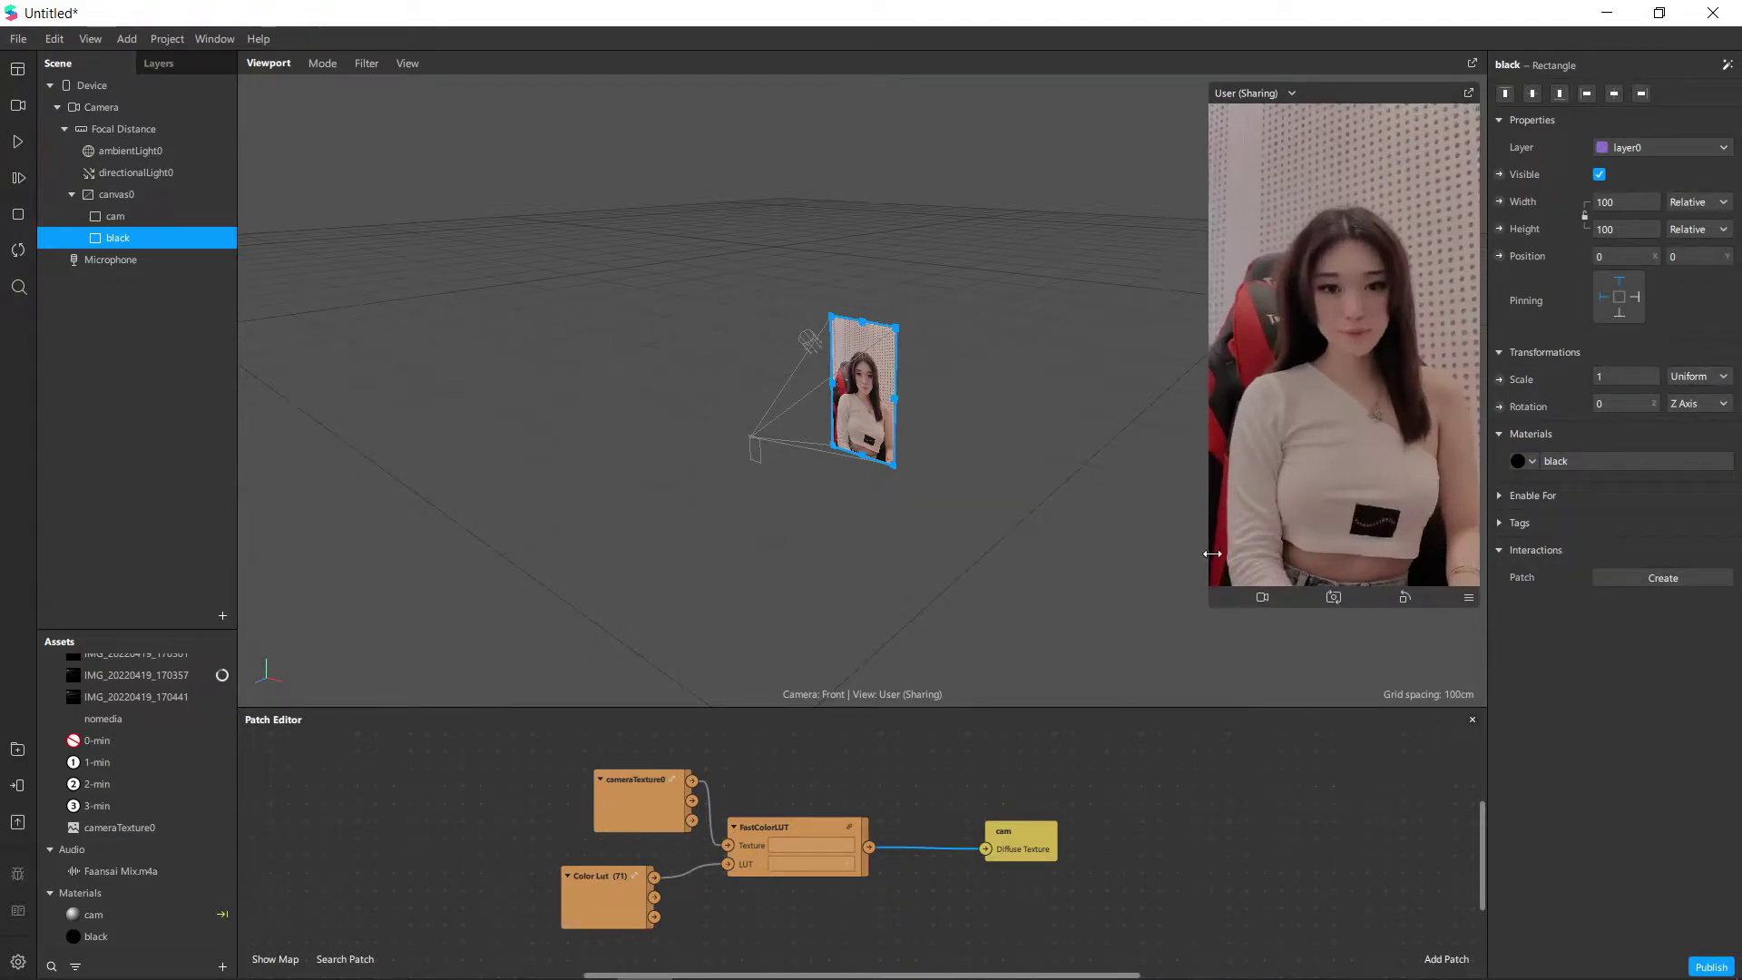
click(11, 145)
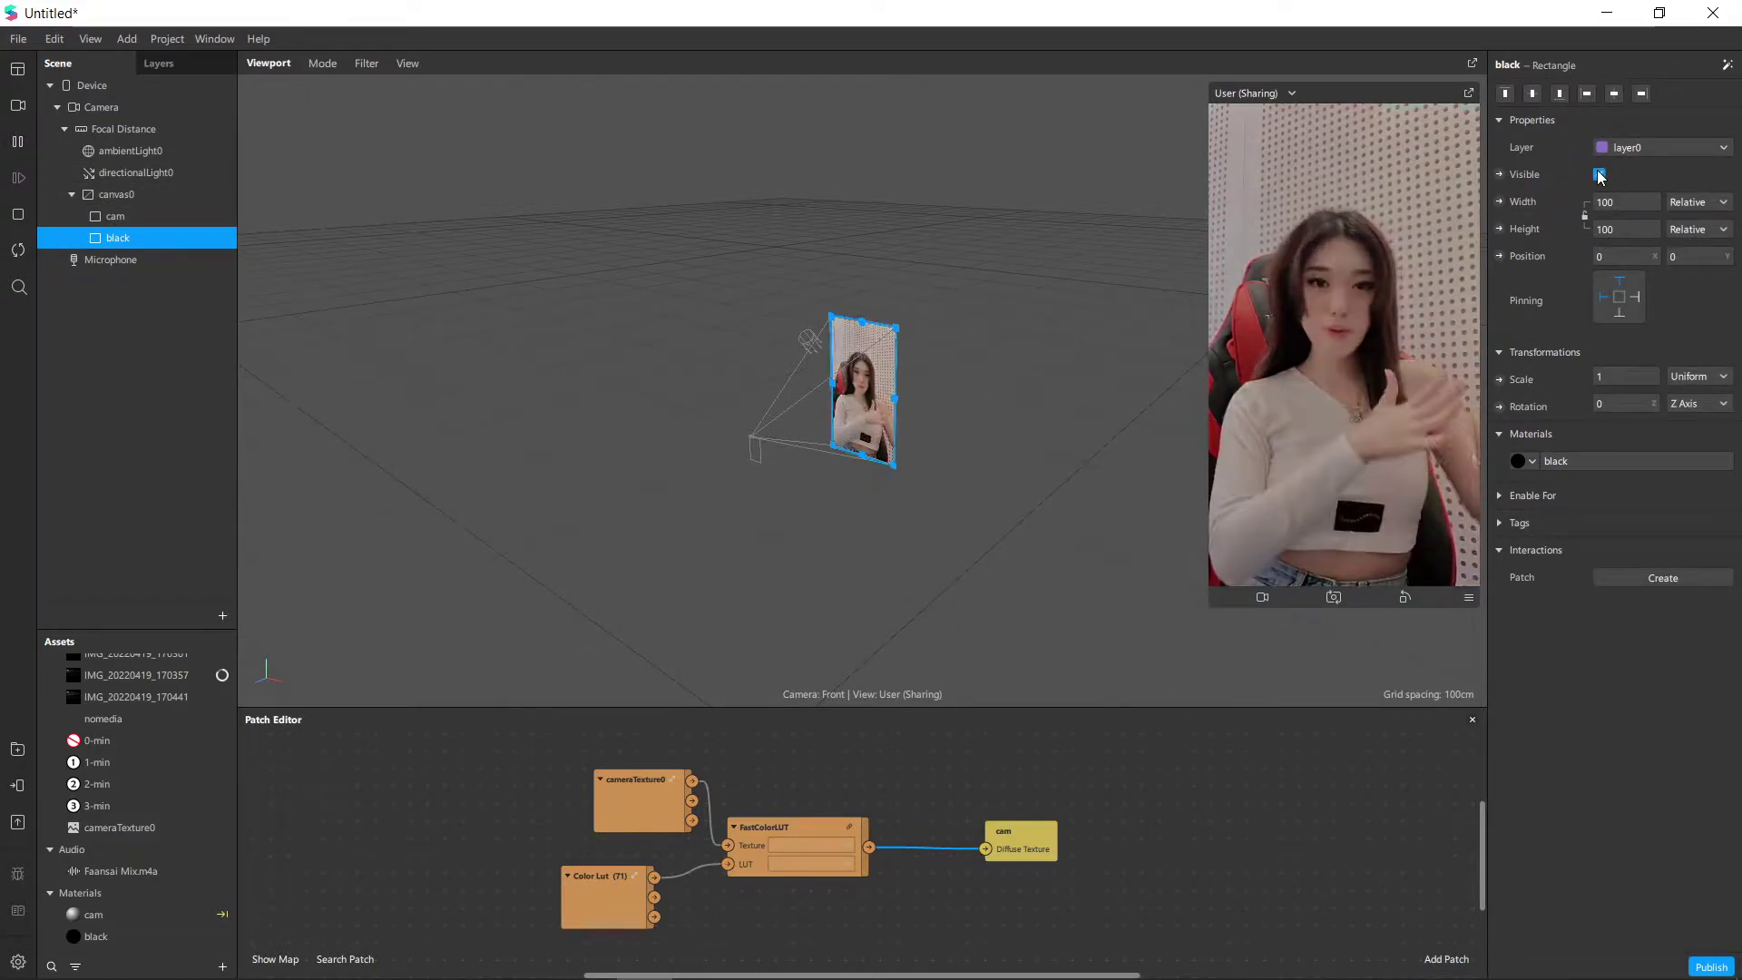
click(115, 216)
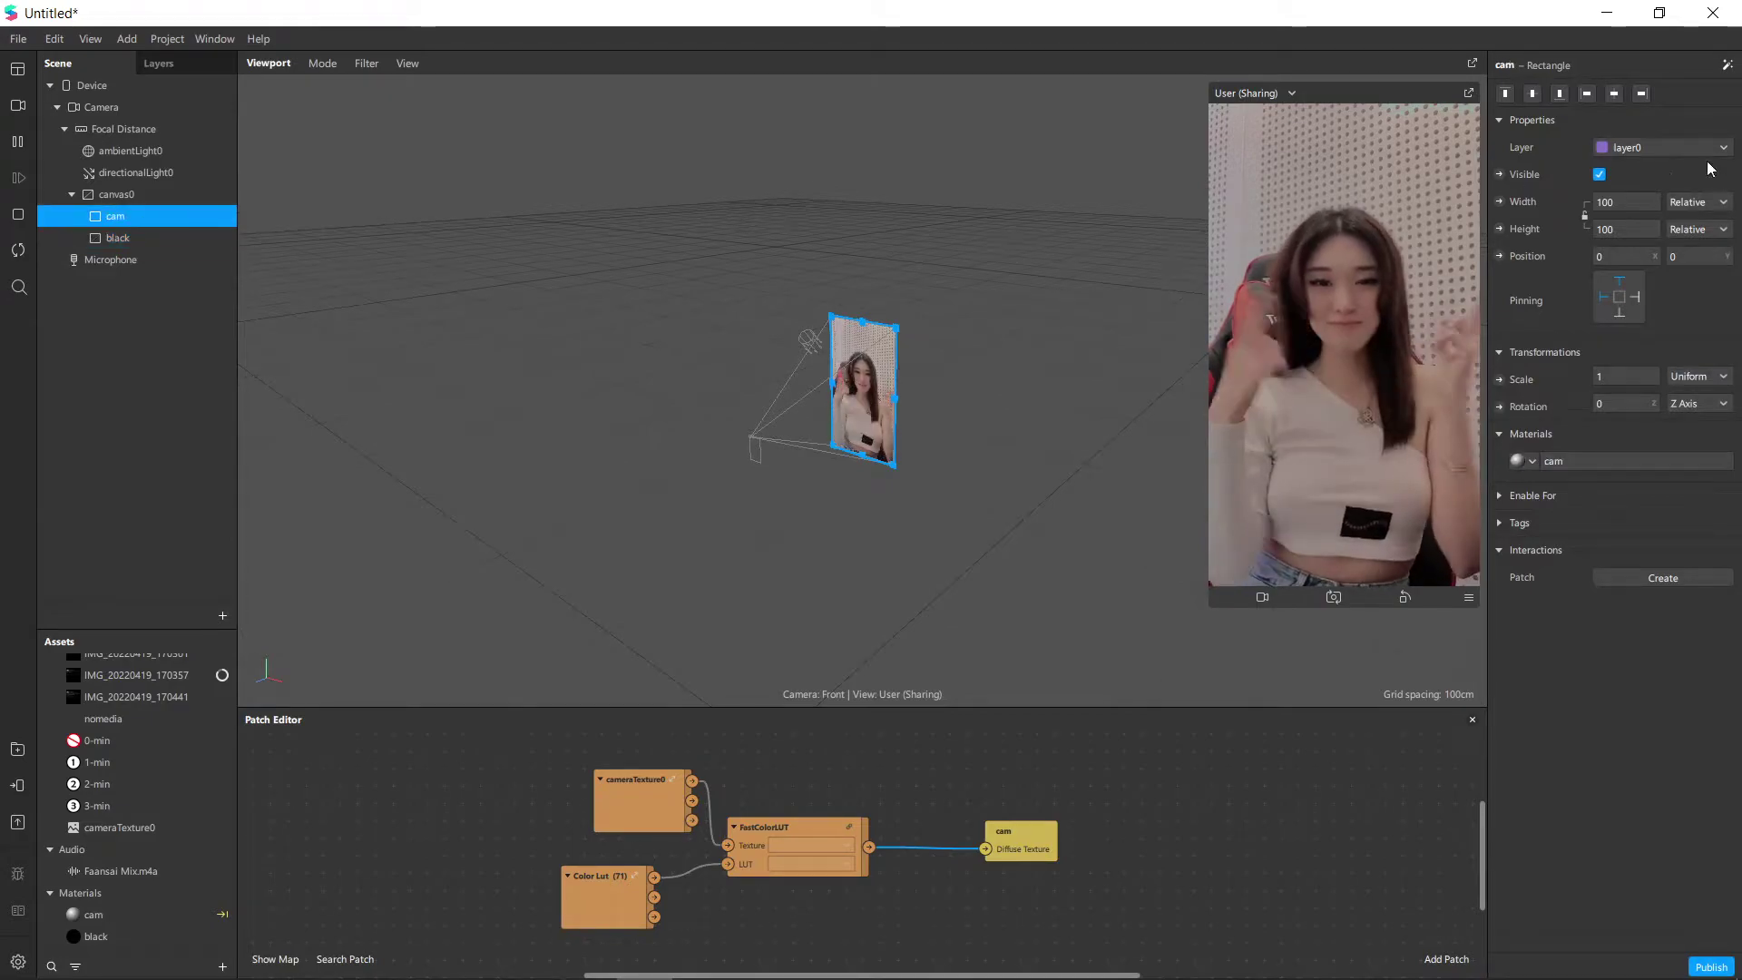
click(1599, 174)
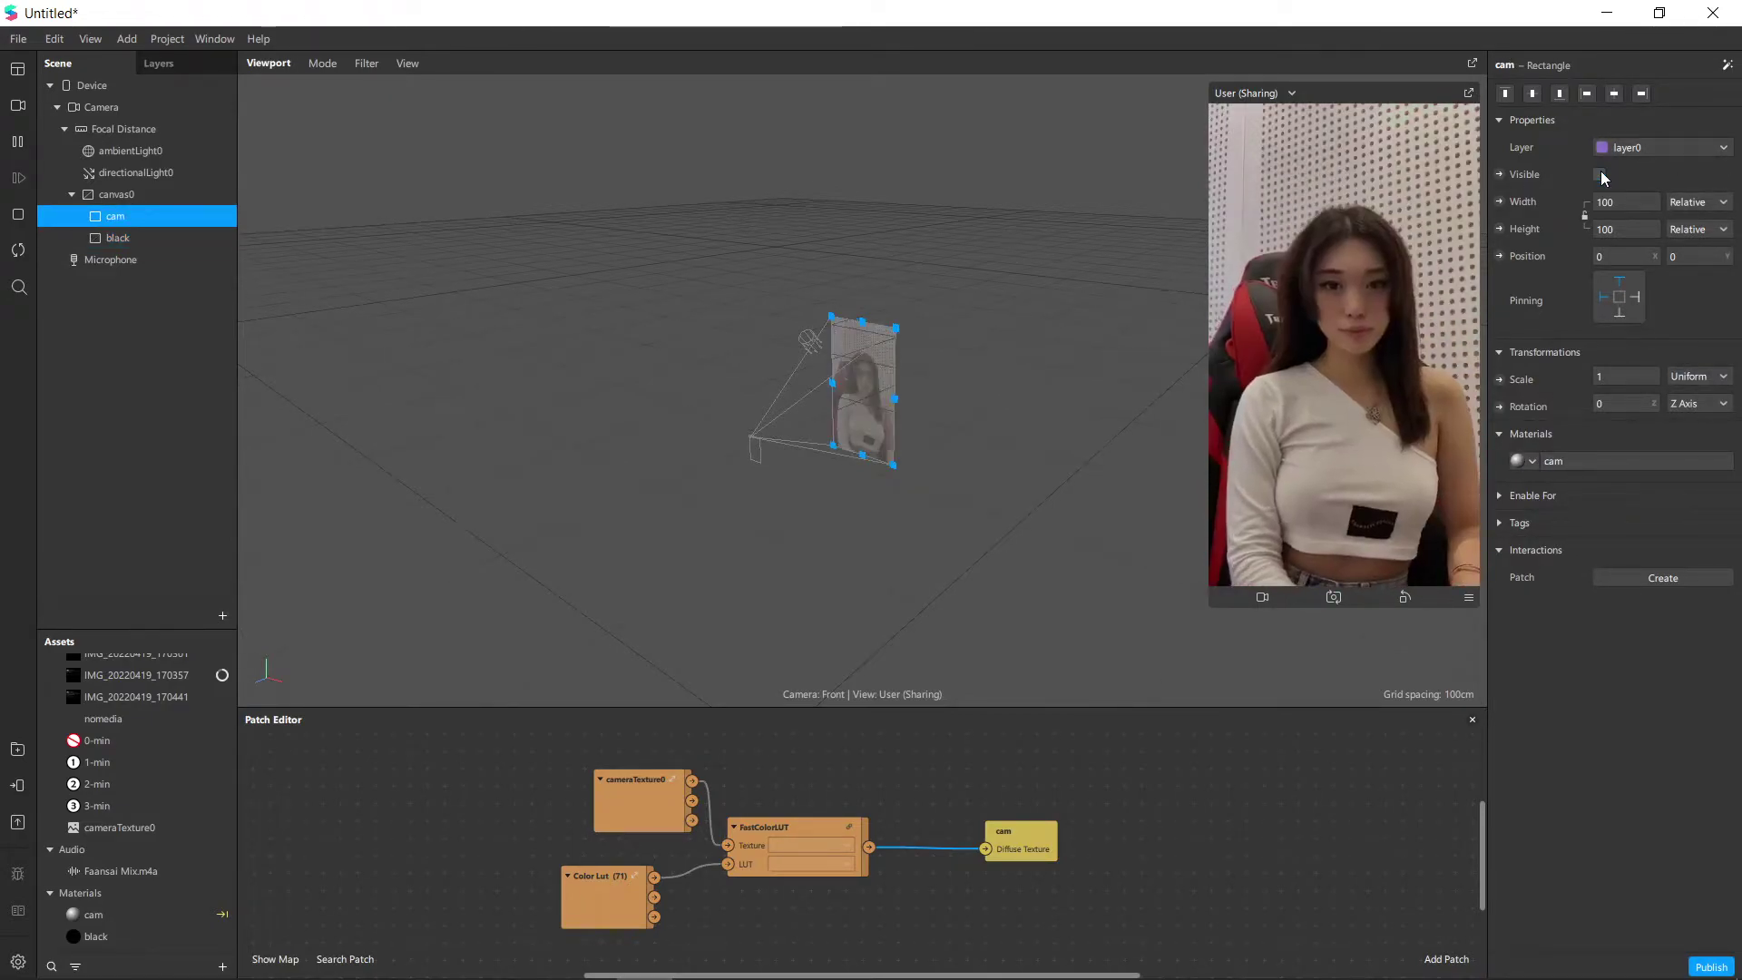
Make the cam rectangle visible again and enlarge the Patch Editor area to give the graph more room.
click(1599, 174)
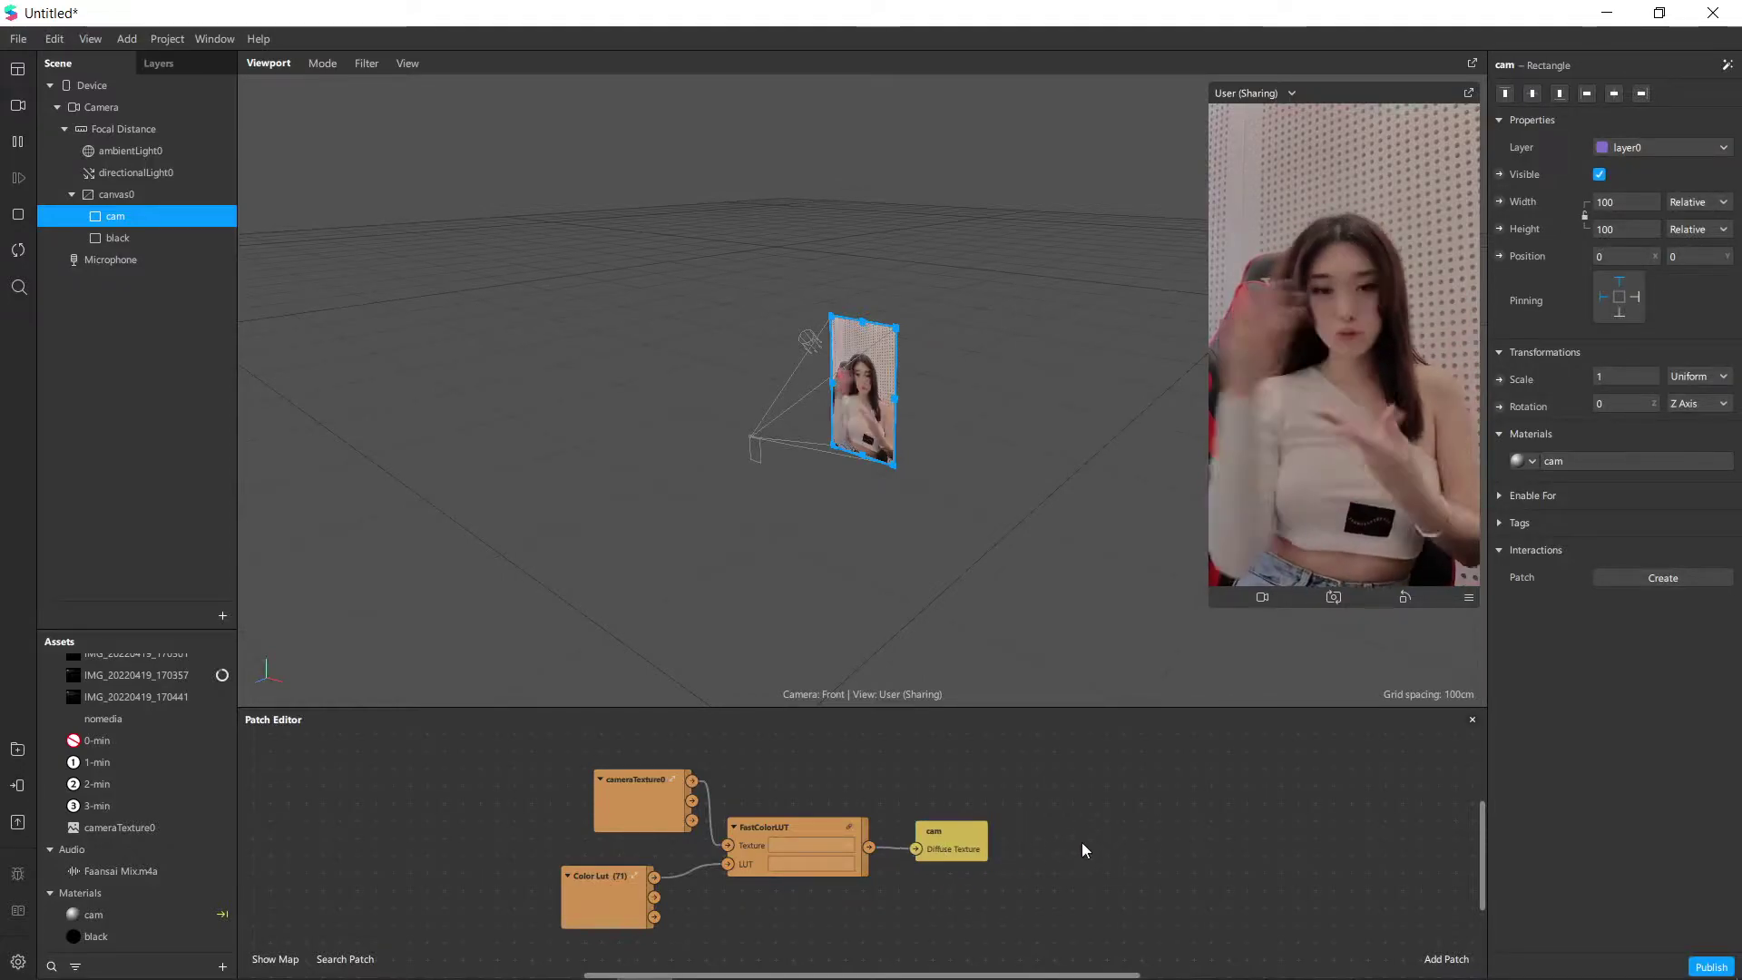
scroll(998, 807, down, 3)
drag(954, 710, 980, 572)
drag(1077, 859, 671, 690)
drag(833, 751, 761, 658)
click(520, 738)
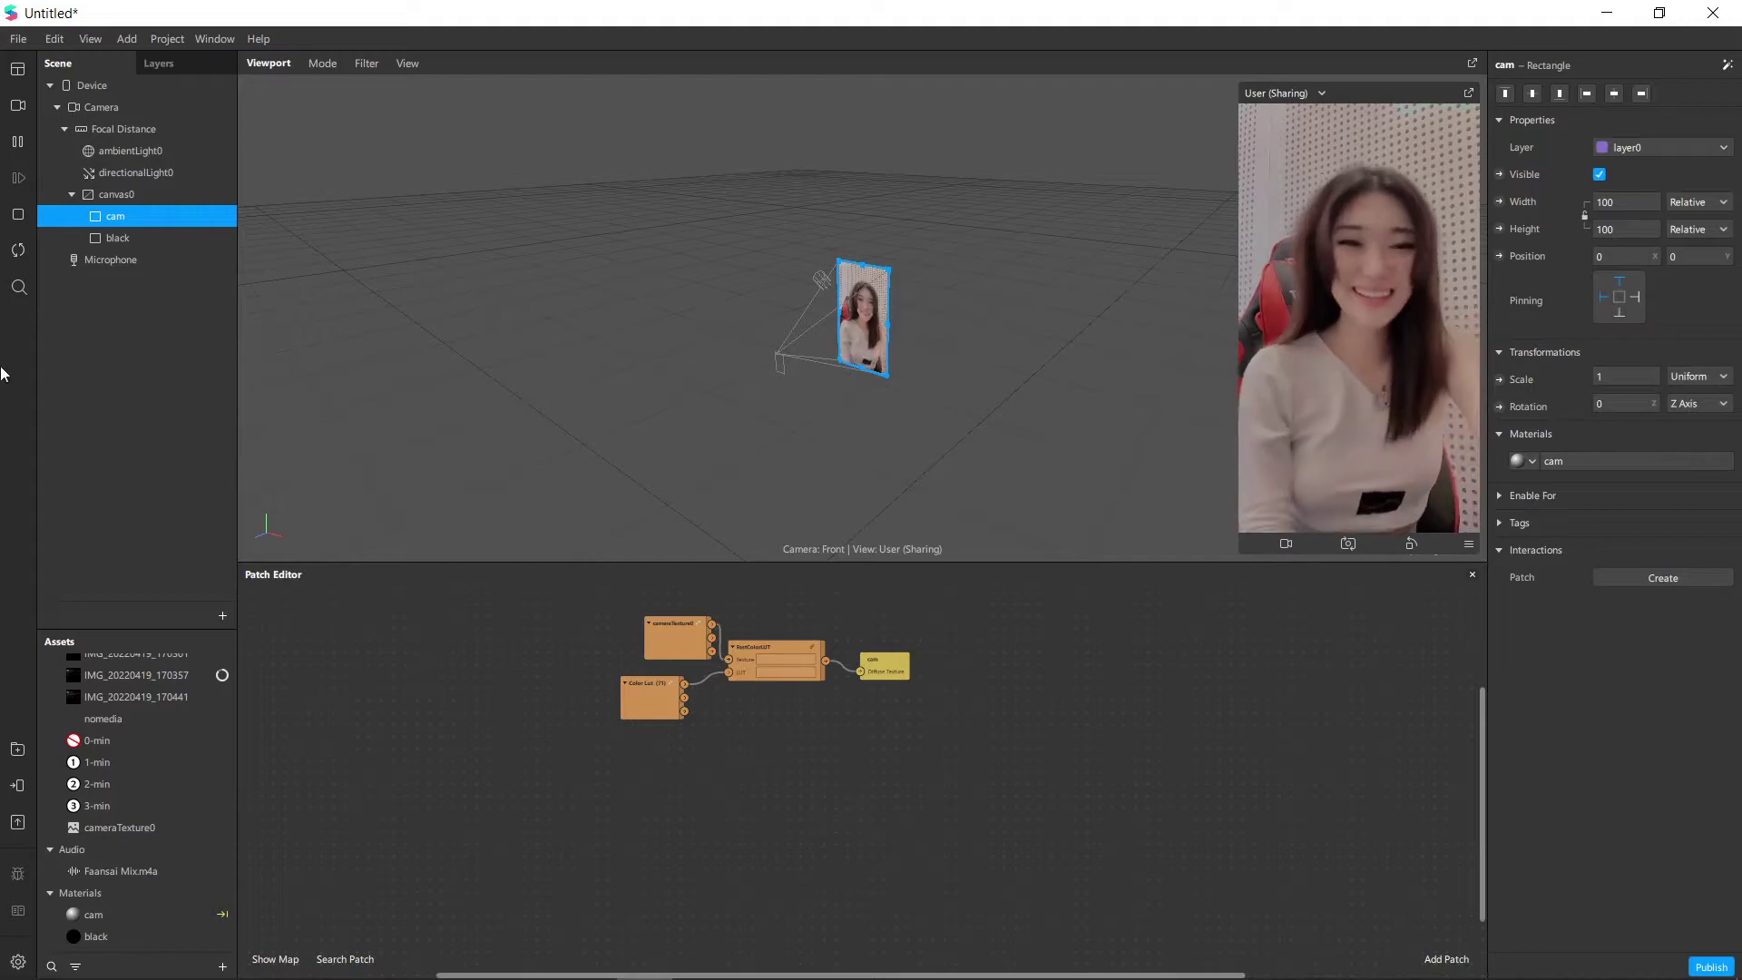
Pause the simulated camera video and add a speaker to the scene.
click(19, 145)
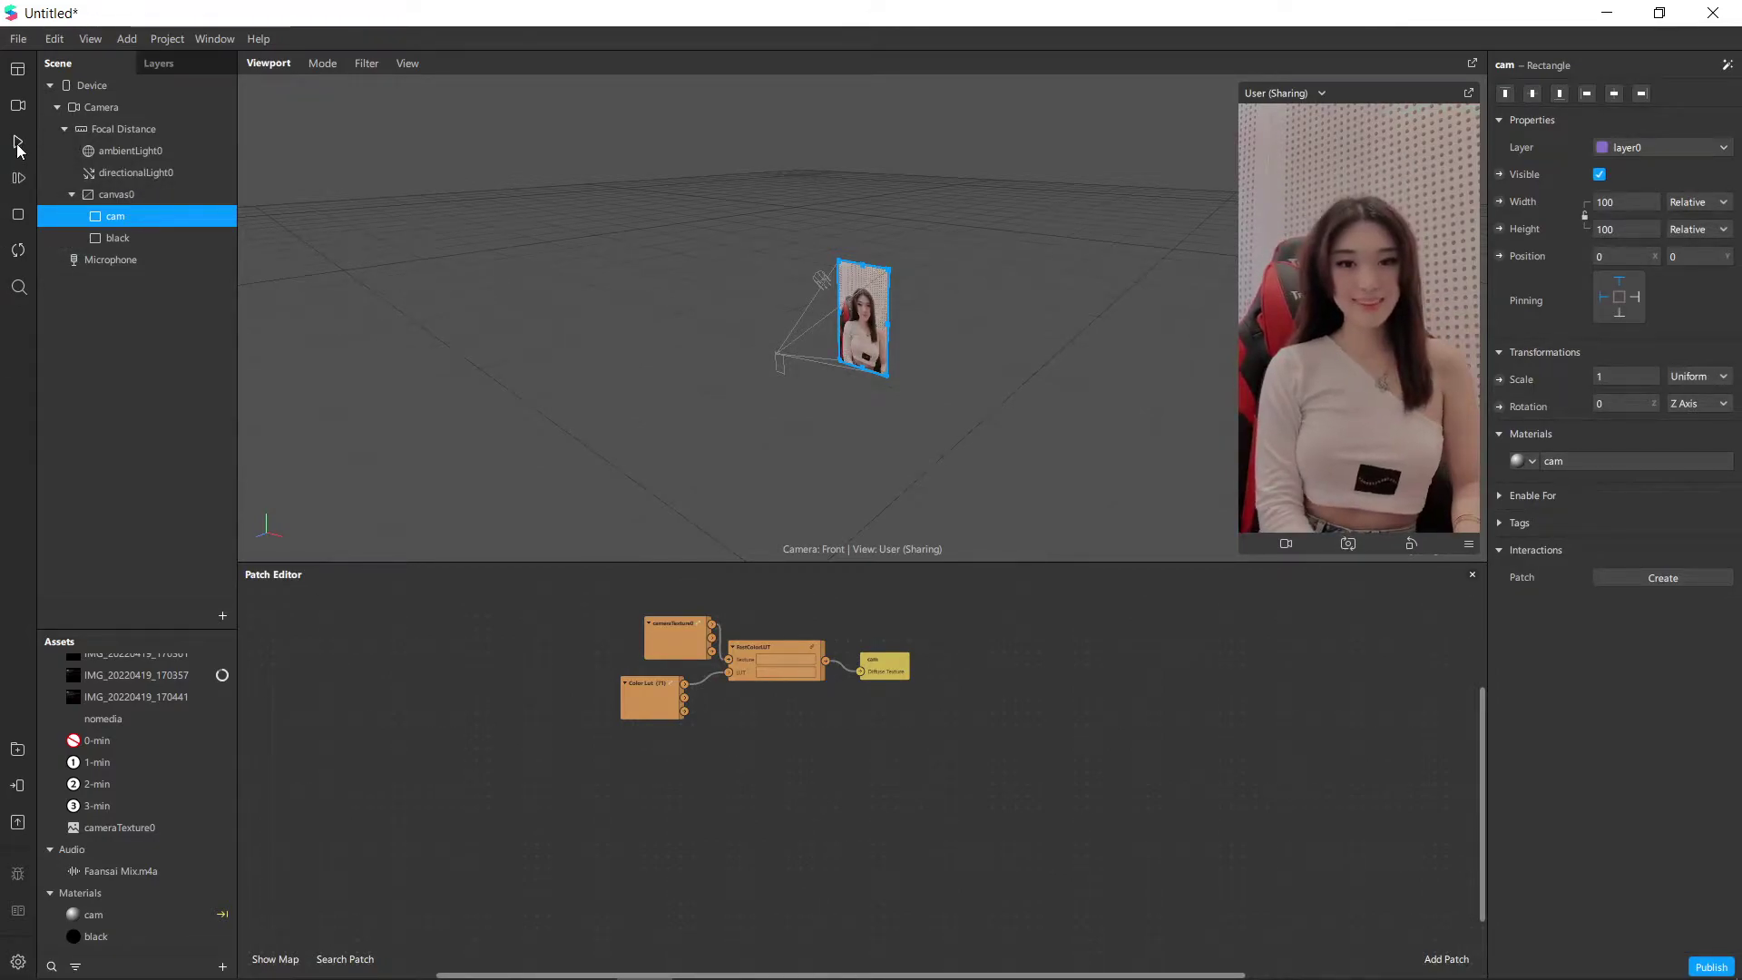
click(221, 617)
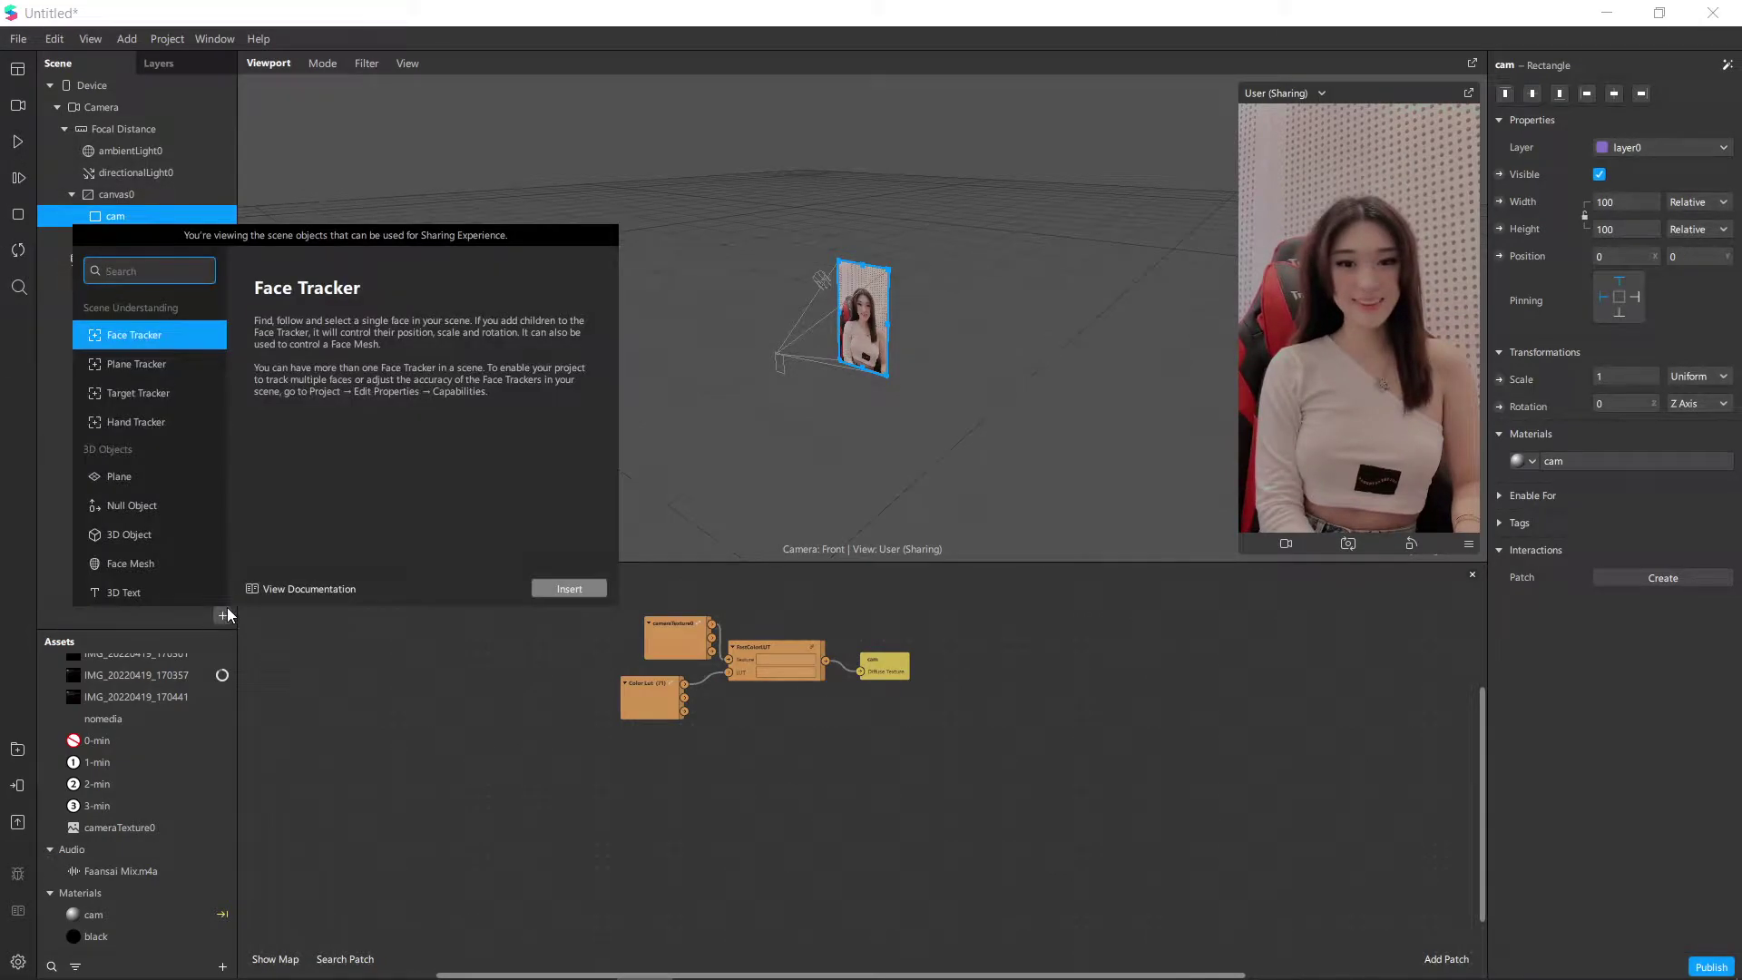
text(spe)
key(Return)
drag(118, 259, 132, 490)
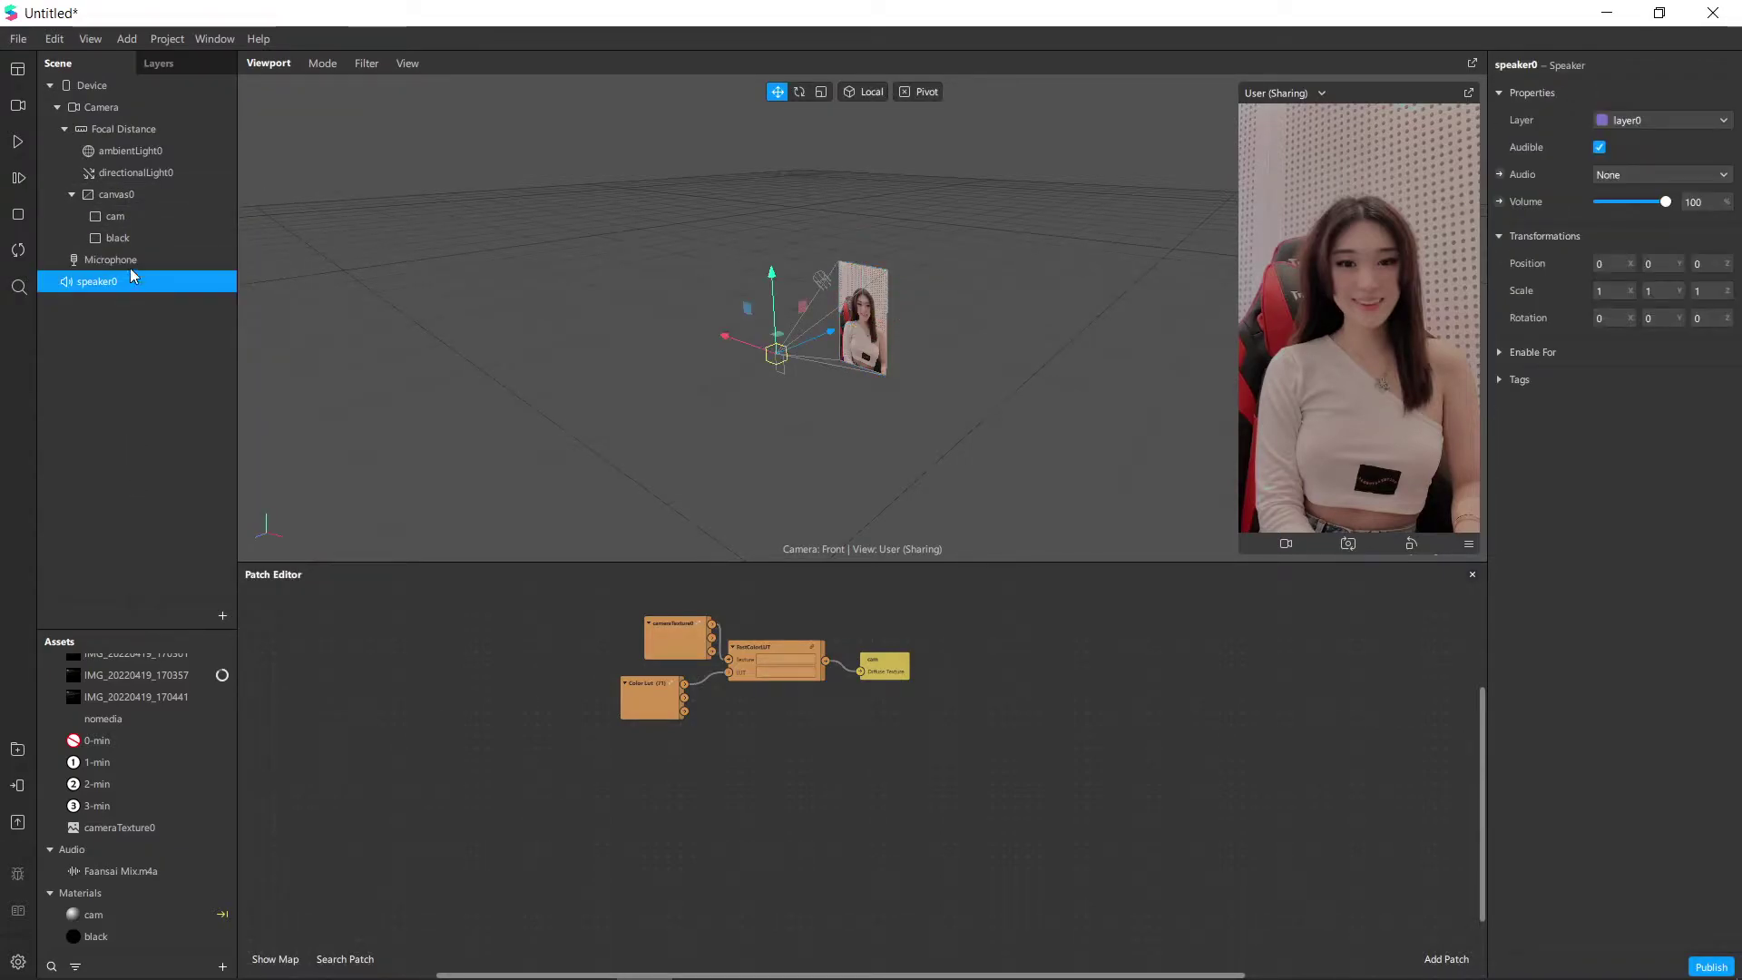
click(108, 259)
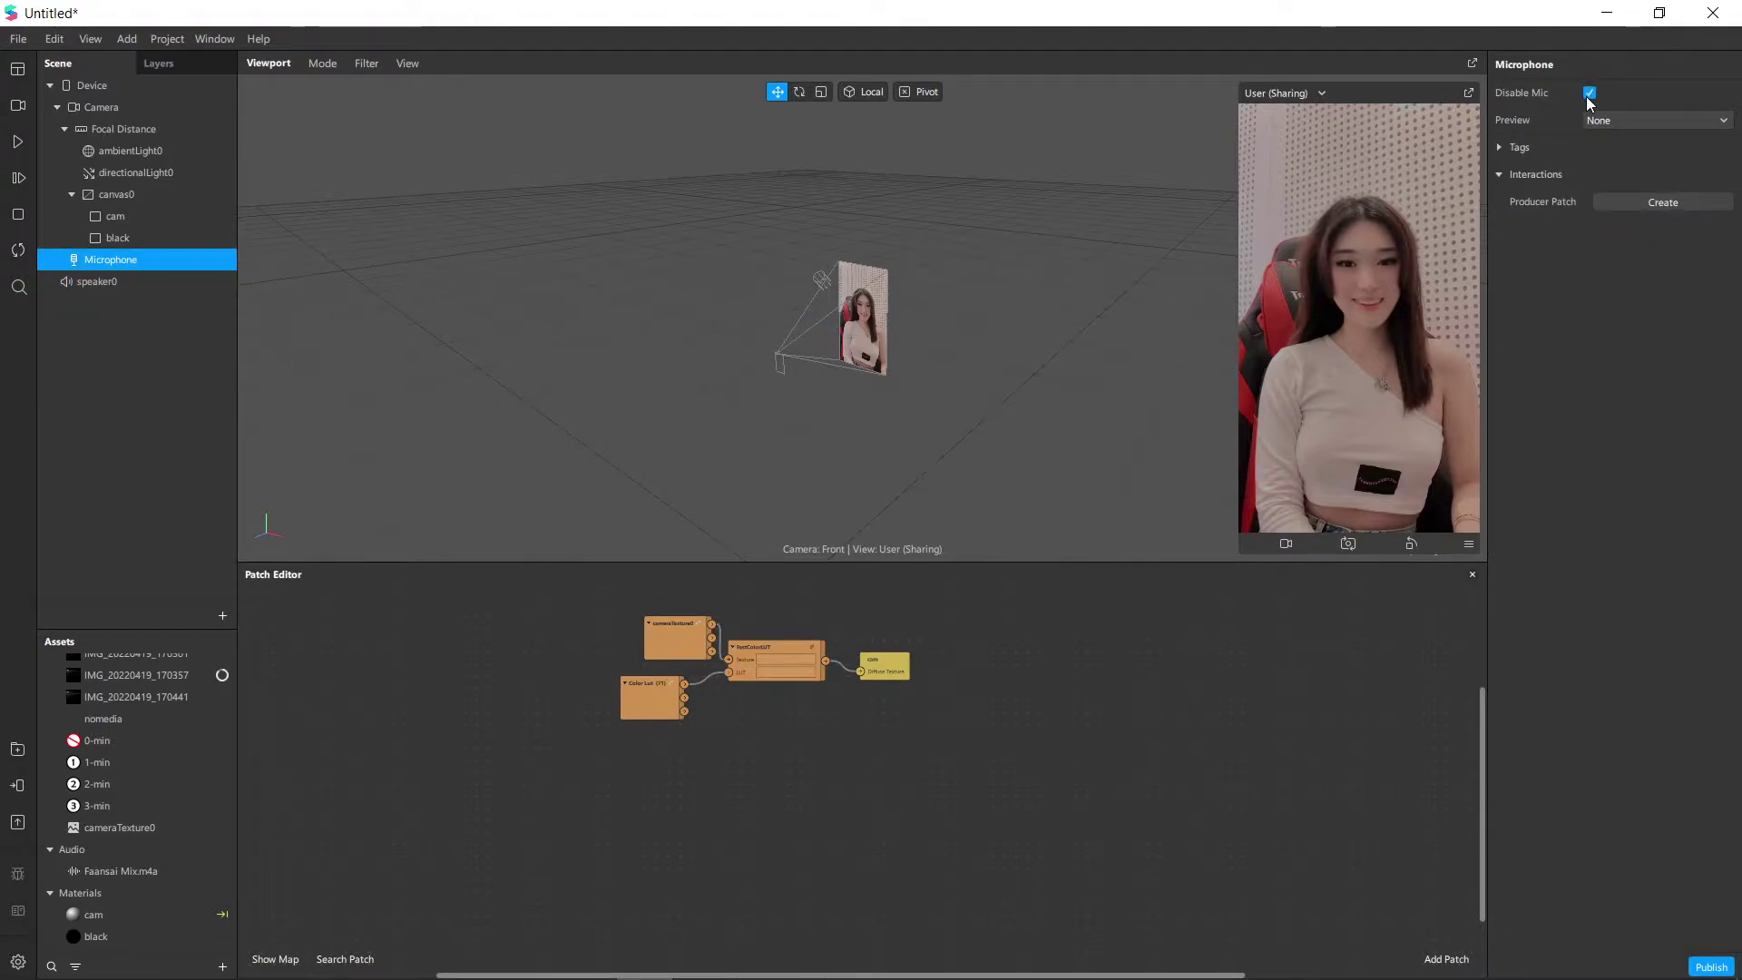
click(135, 285)
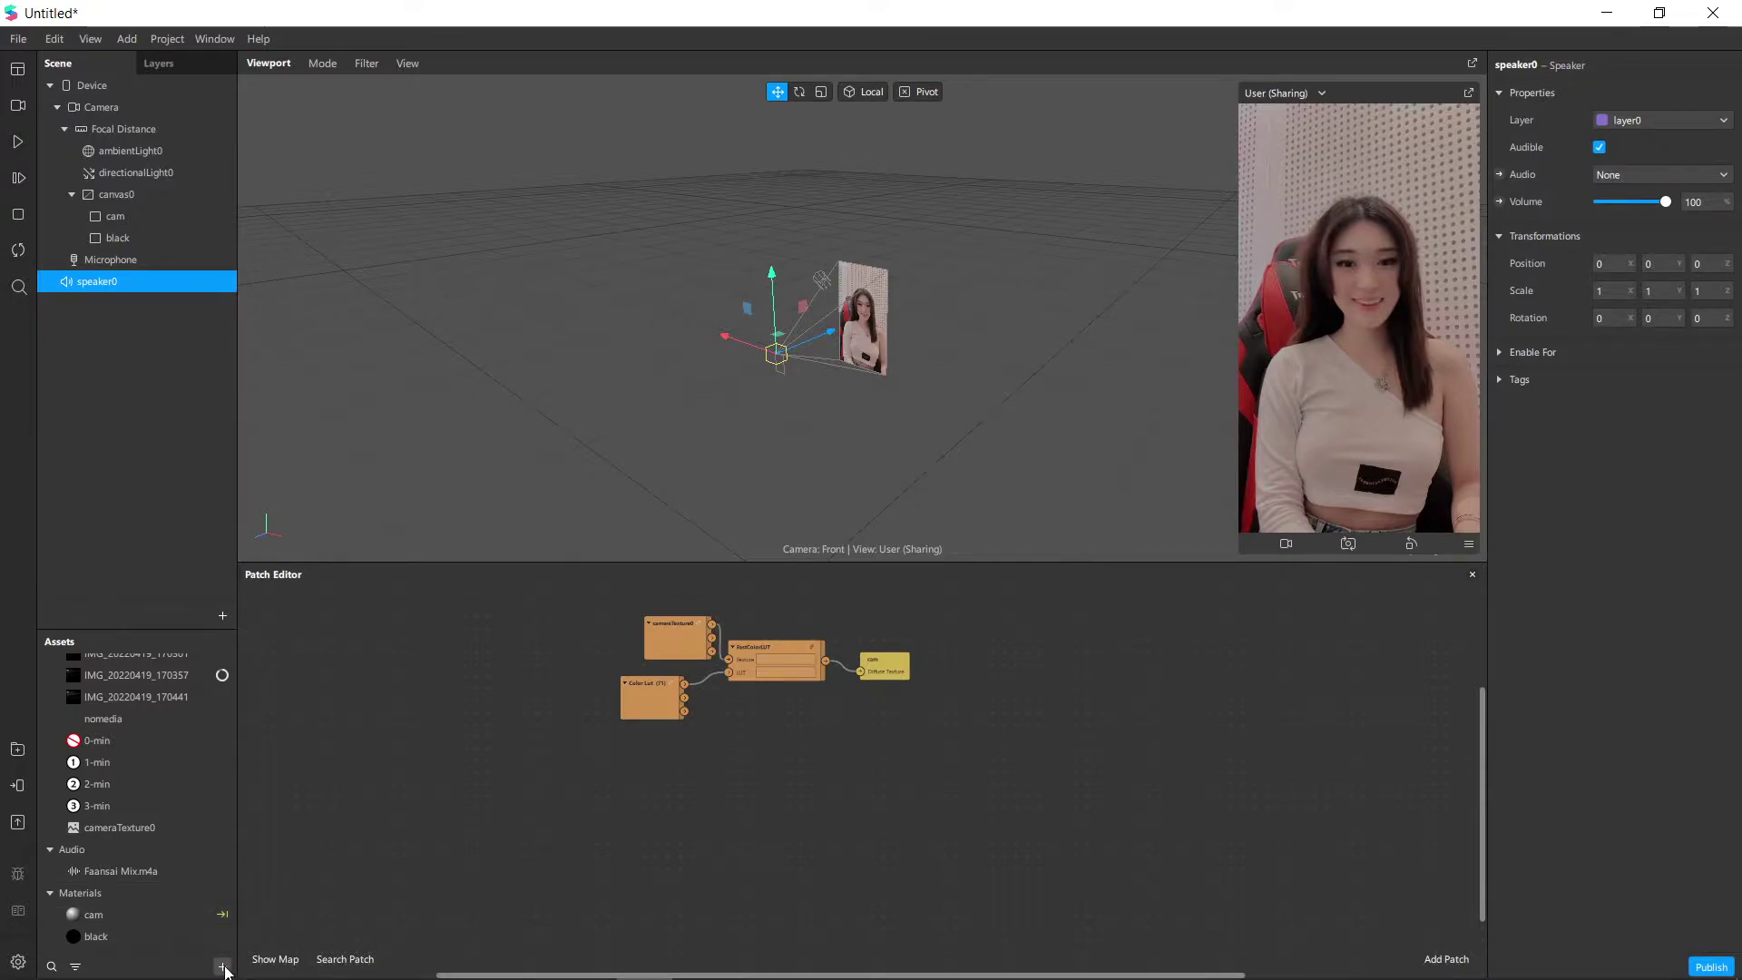
Create an audio playback controller and set its audio to Faansai Mix.m4a.
click(222, 966)
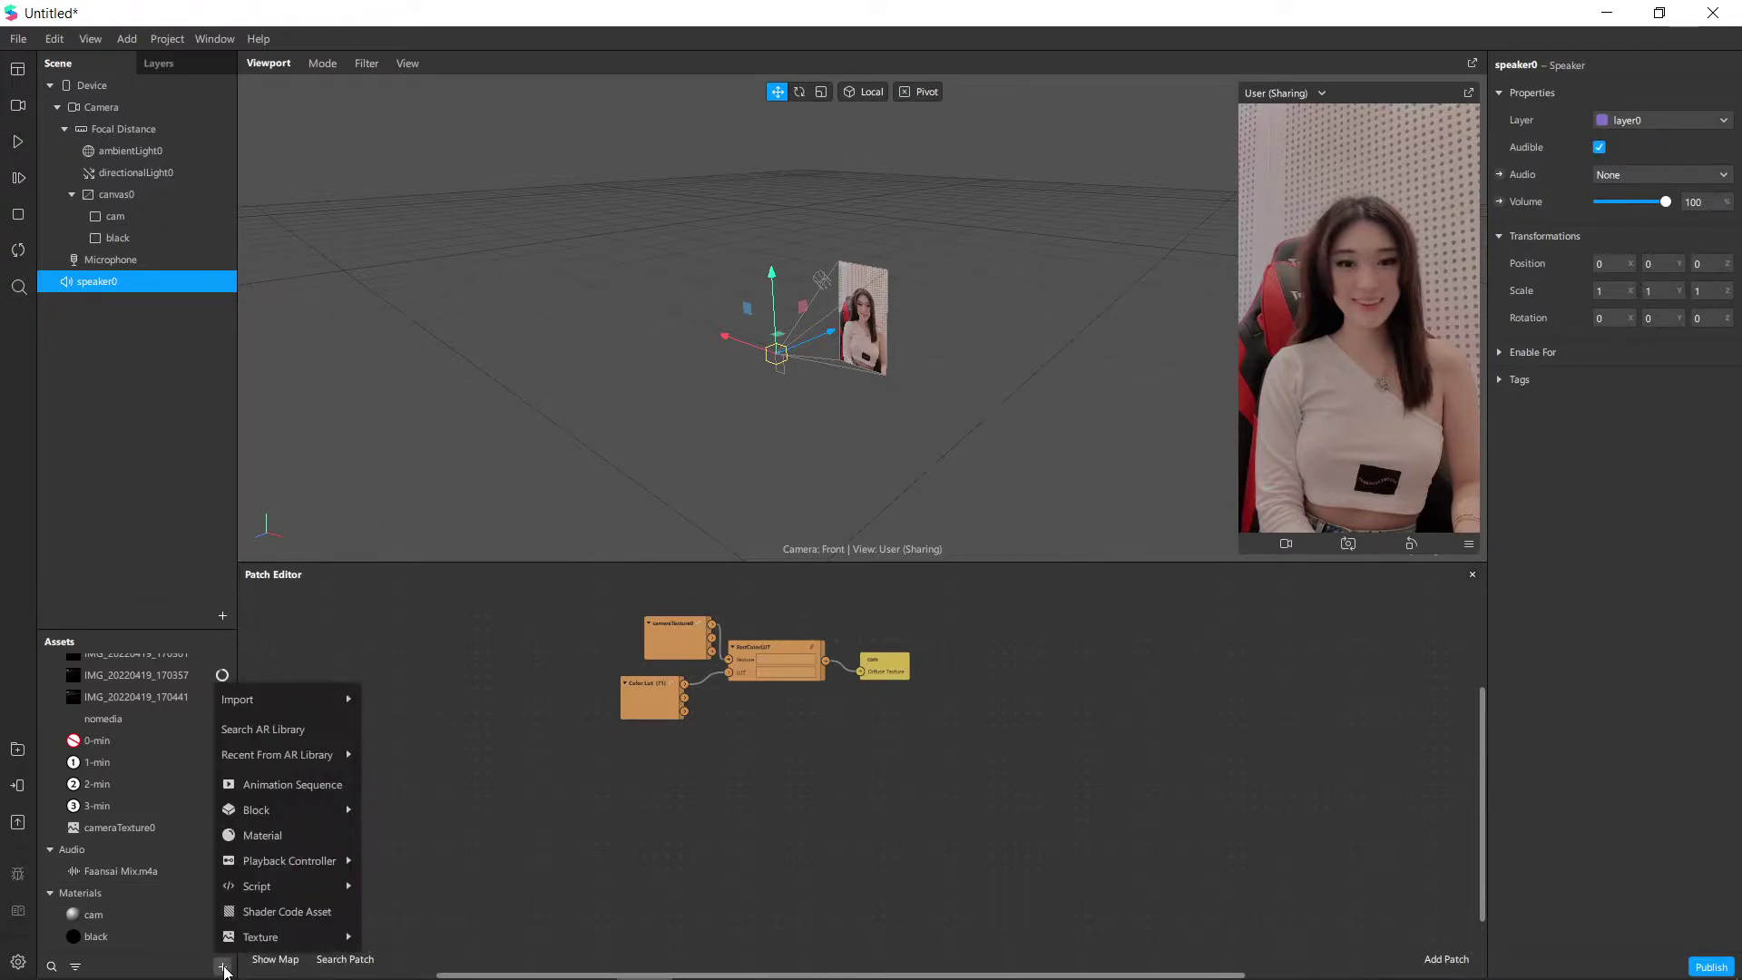
mouse_move(319, 869)
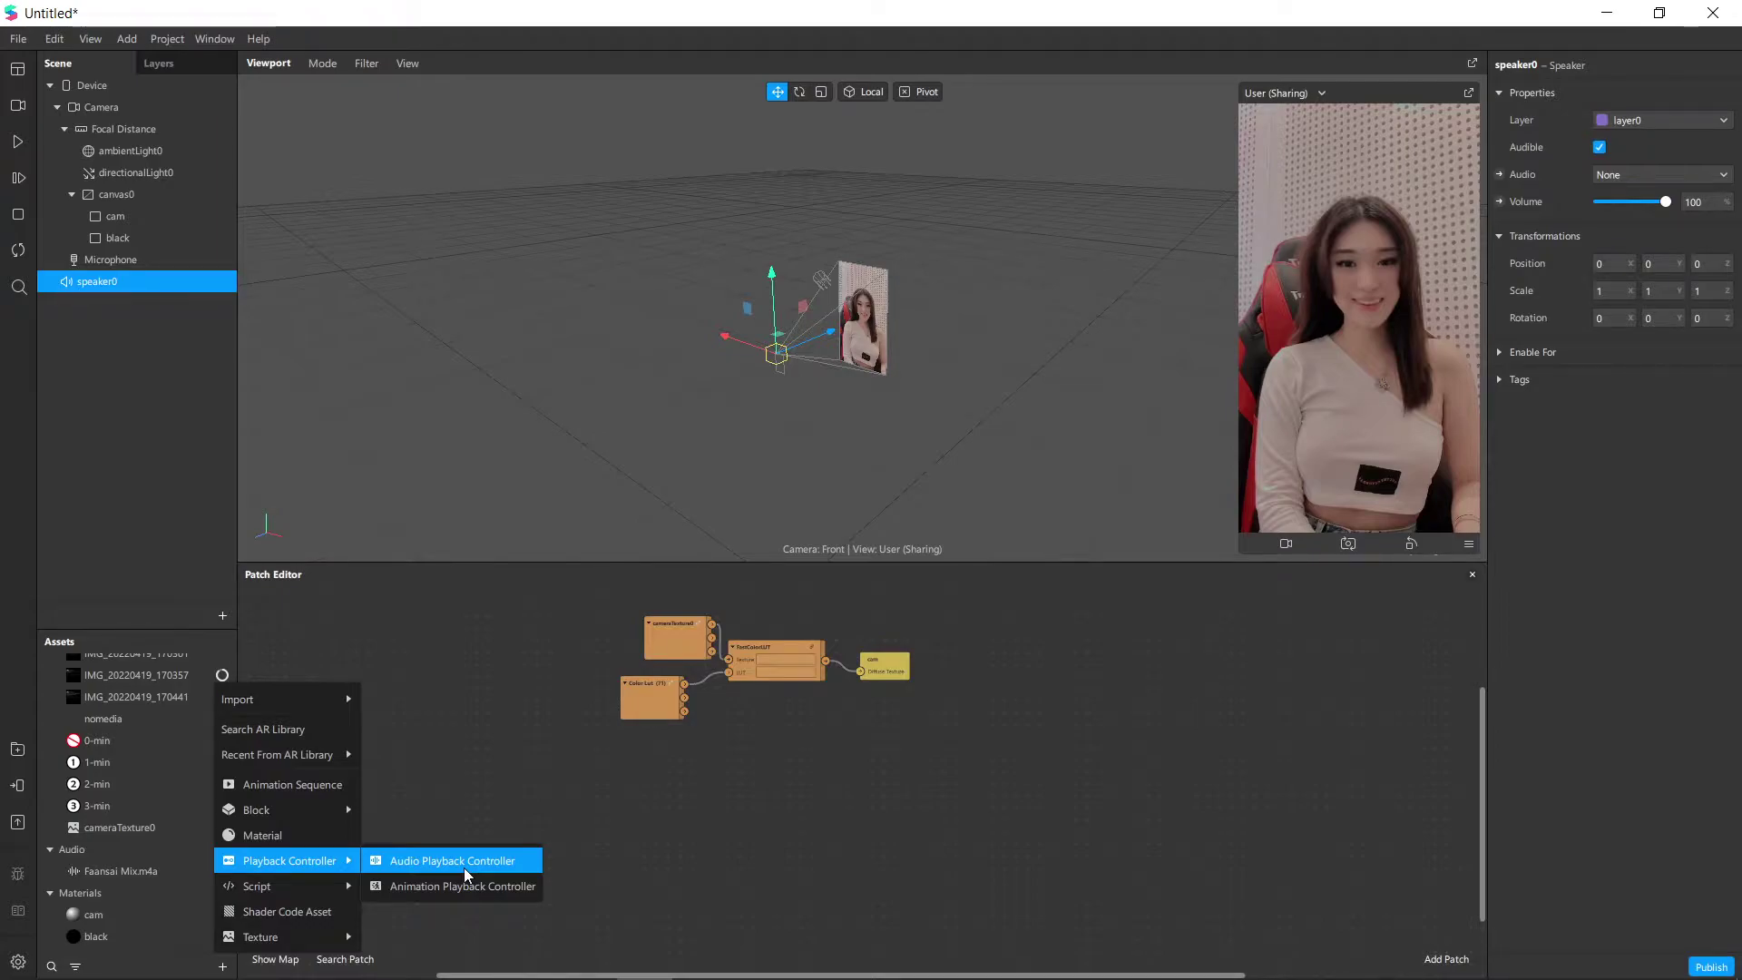
click(464, 872)
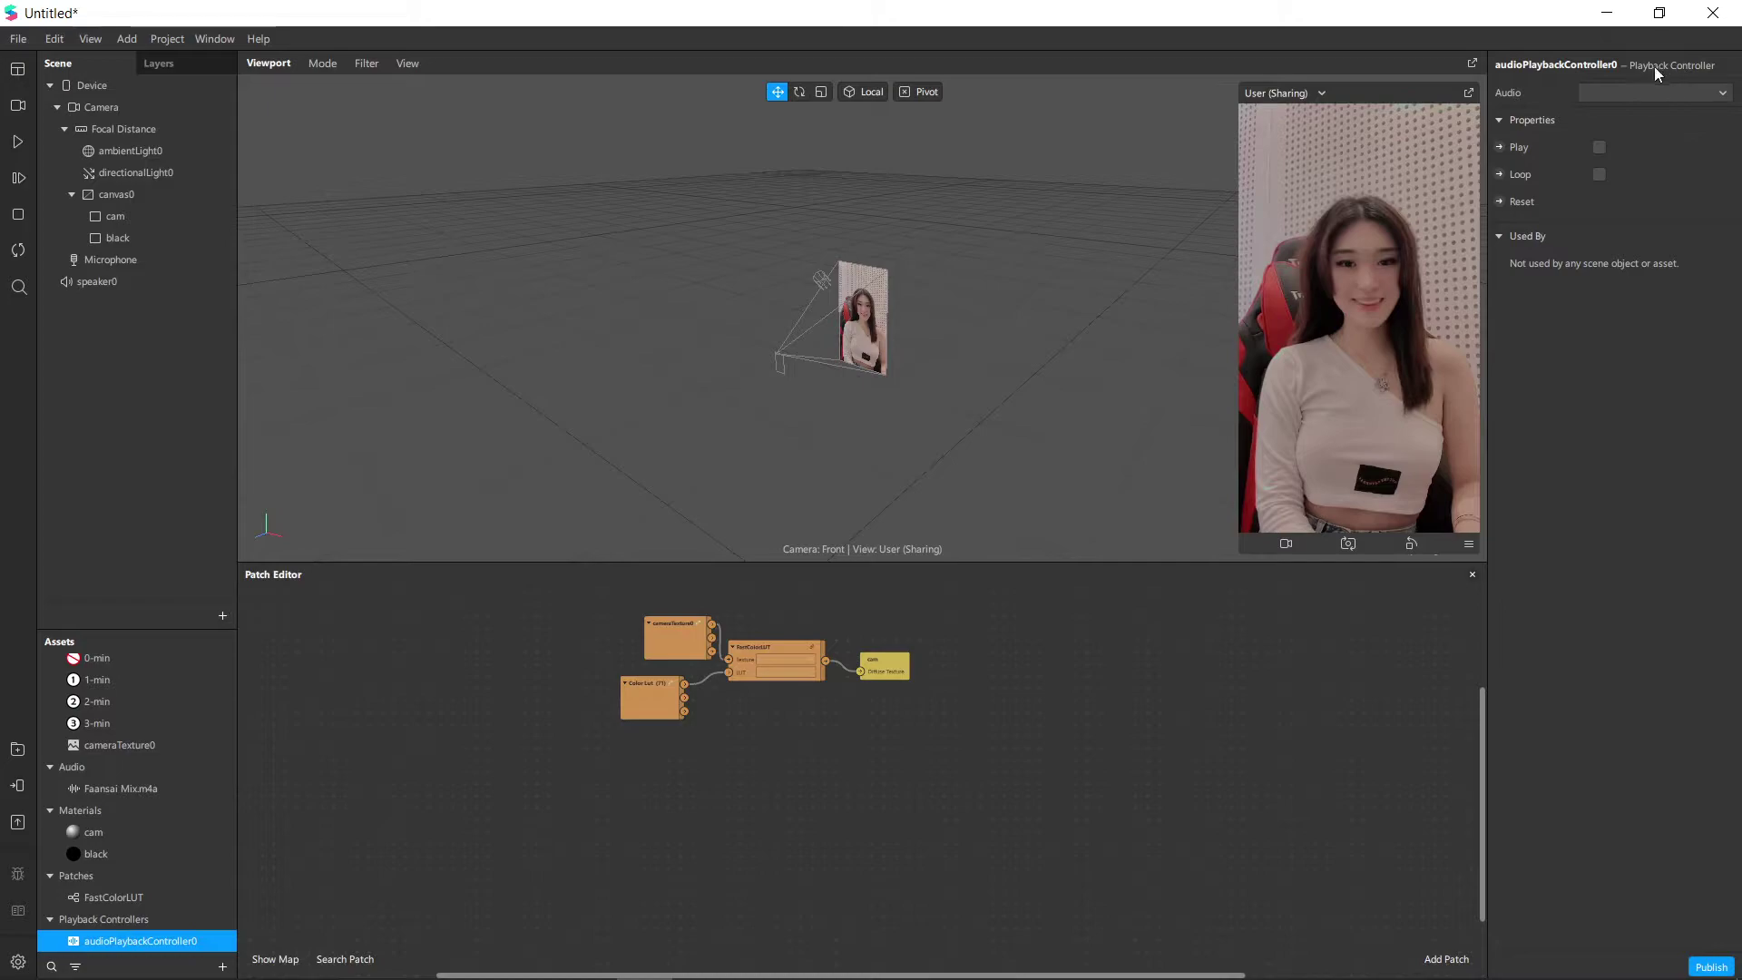
click(1614, 91)
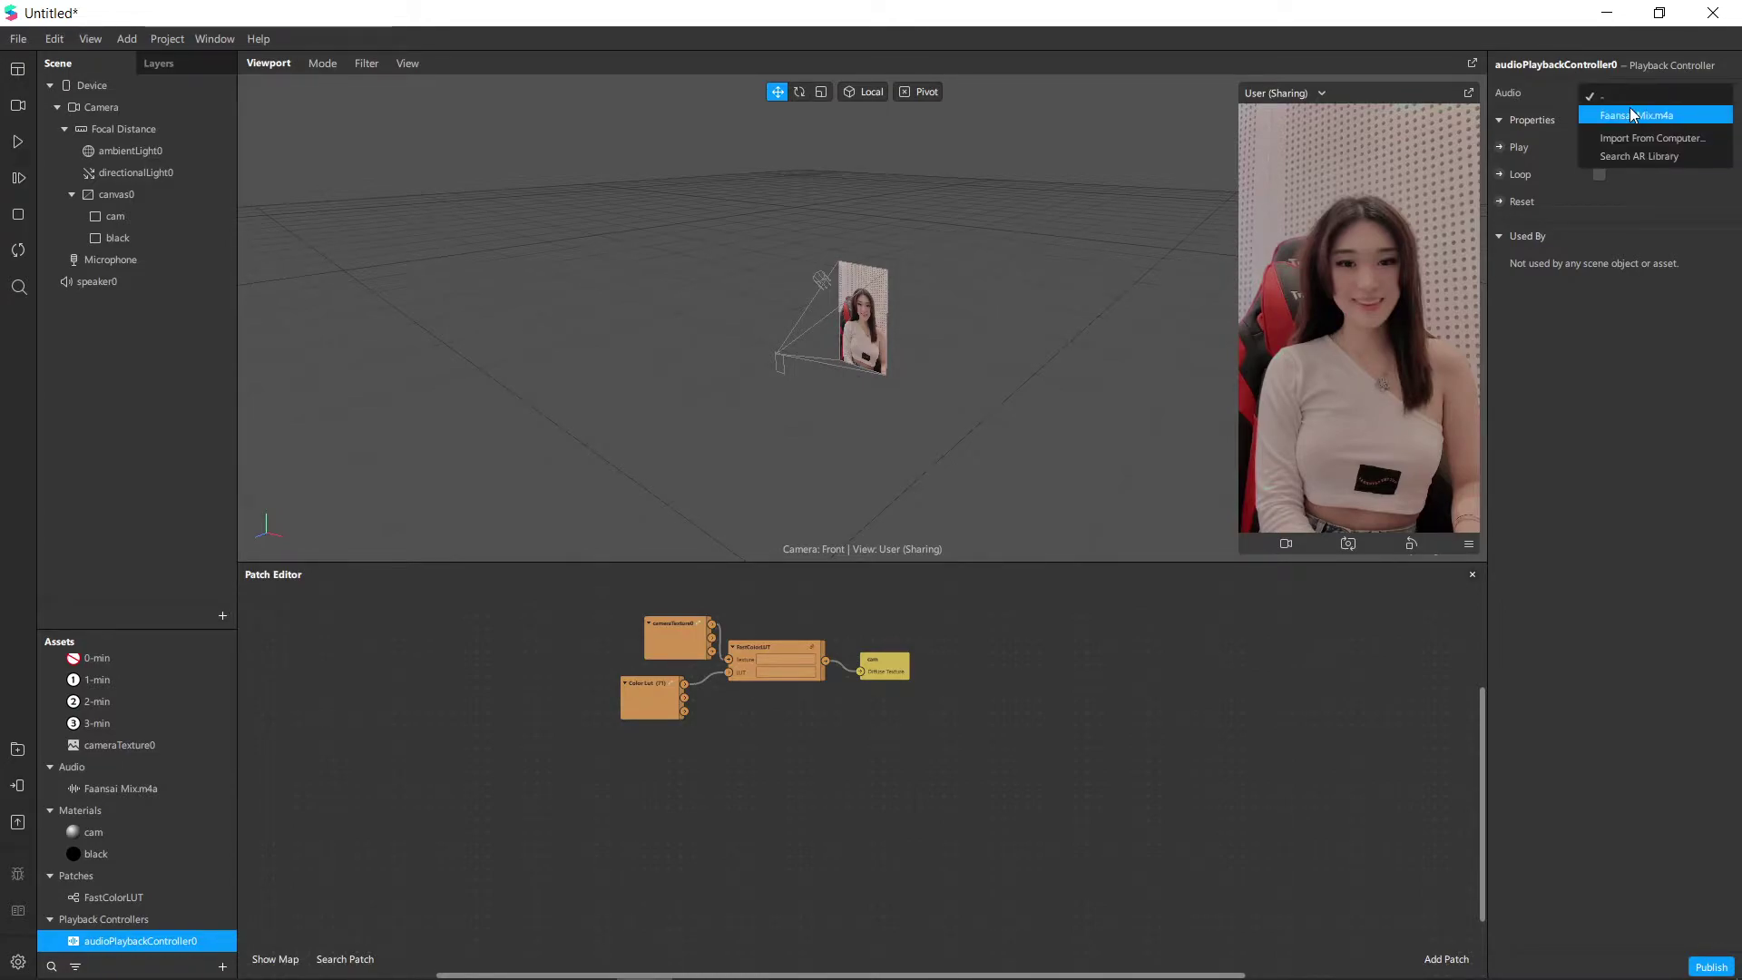
click(1667, 116)
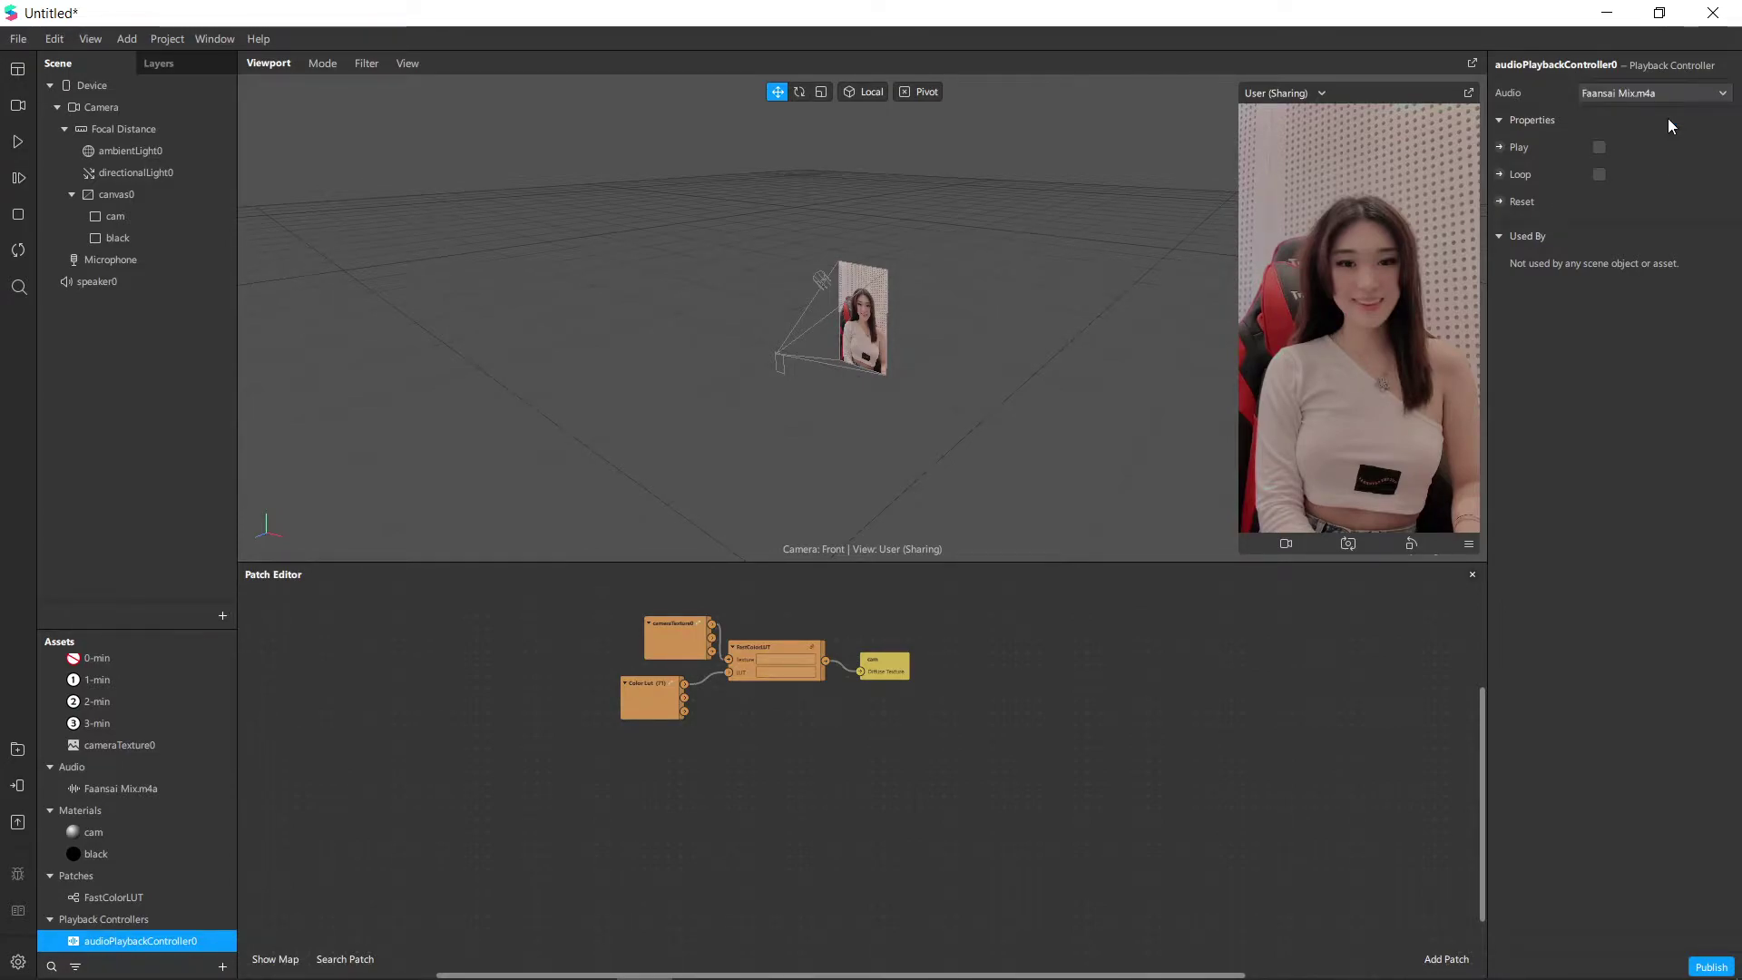
Expose the playback controller's Play property as a patch and set the speaker's audio to audioPlaybackController0.
click(1500, 148)
click(94, 283)
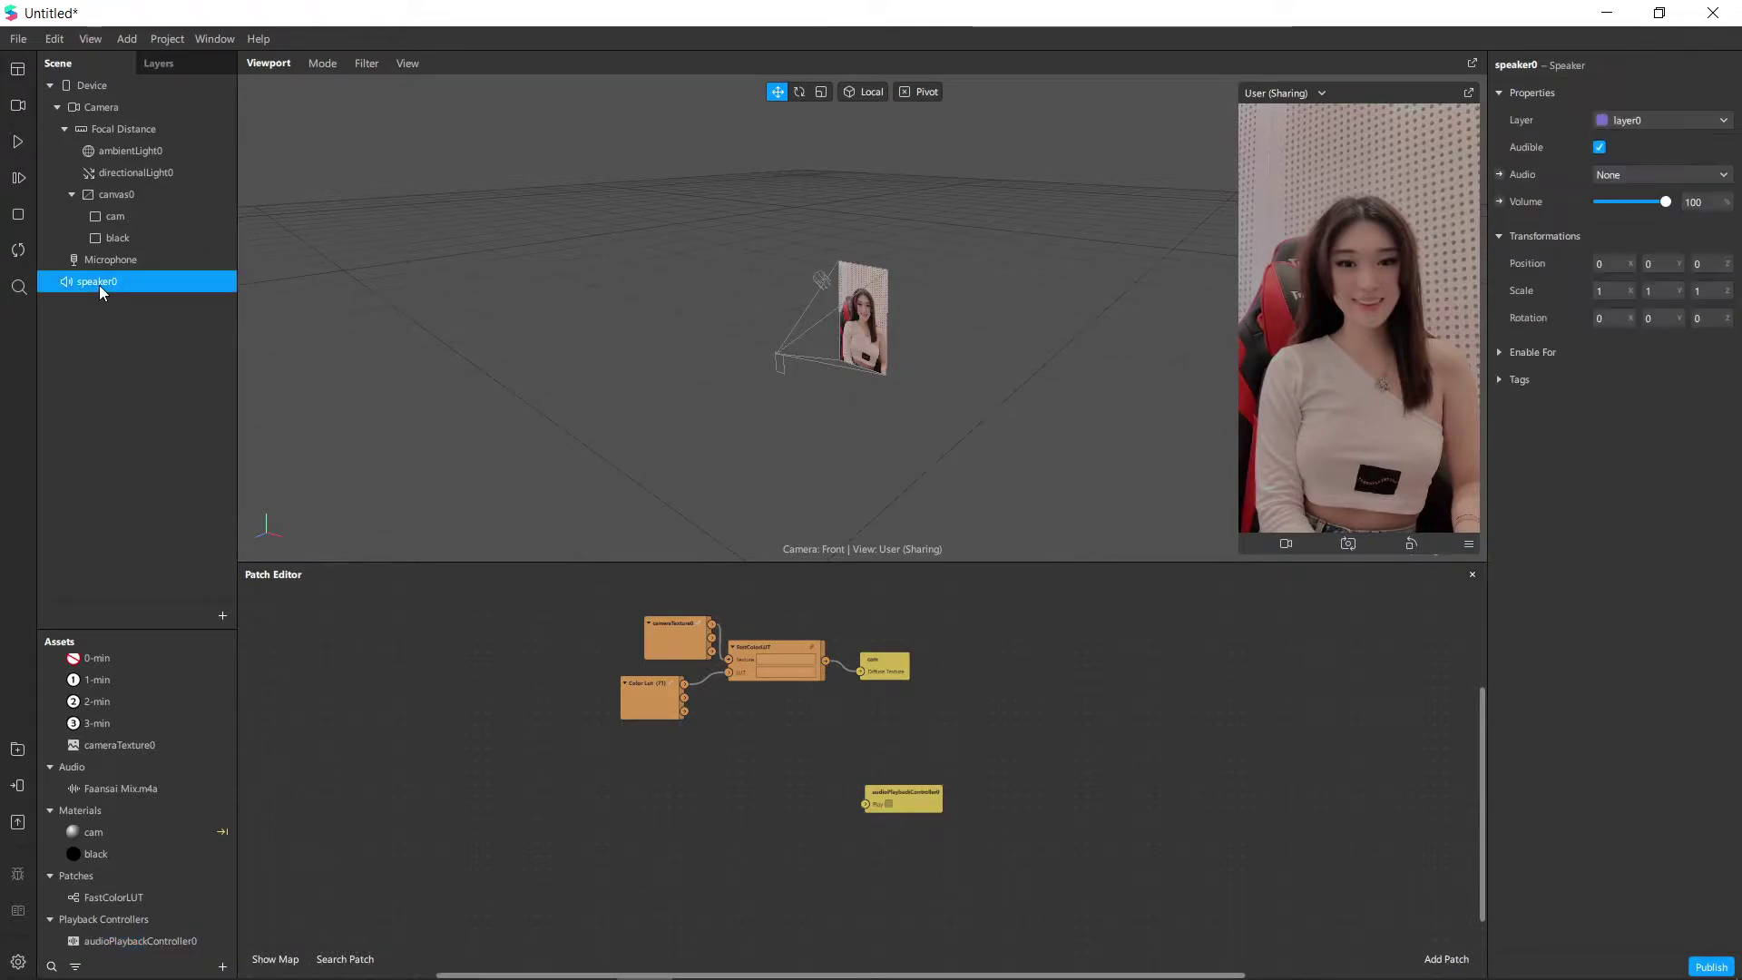
click(1640, 180)
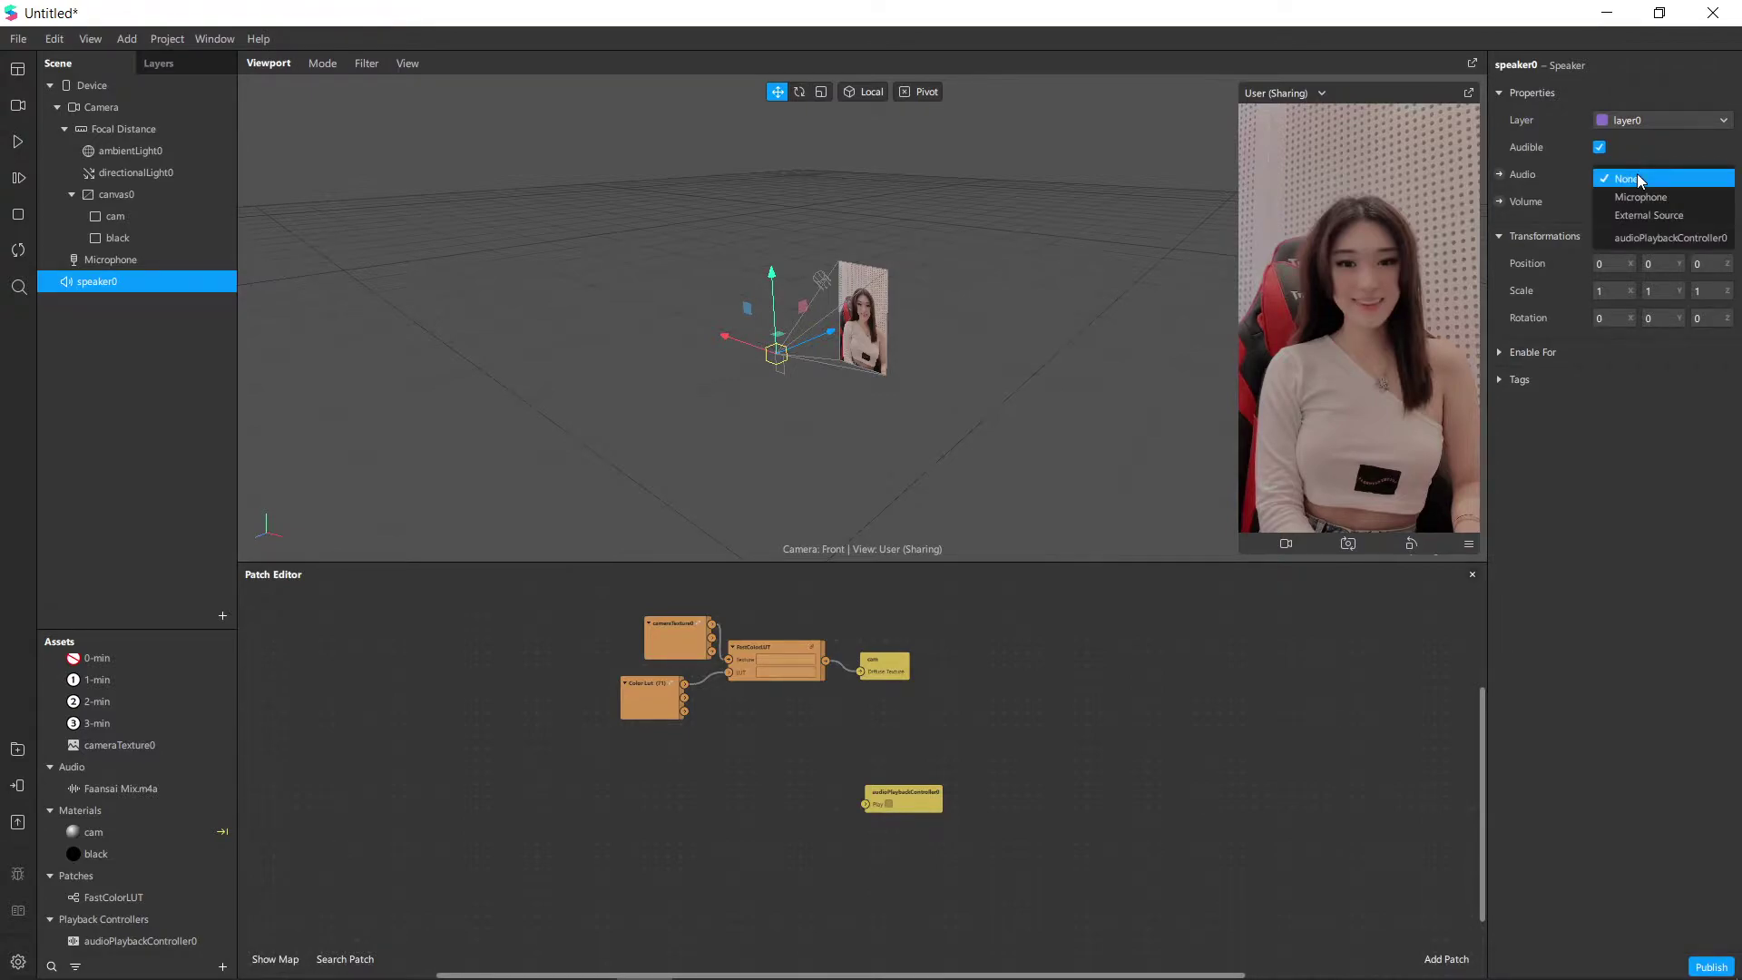
click(1655, 239)
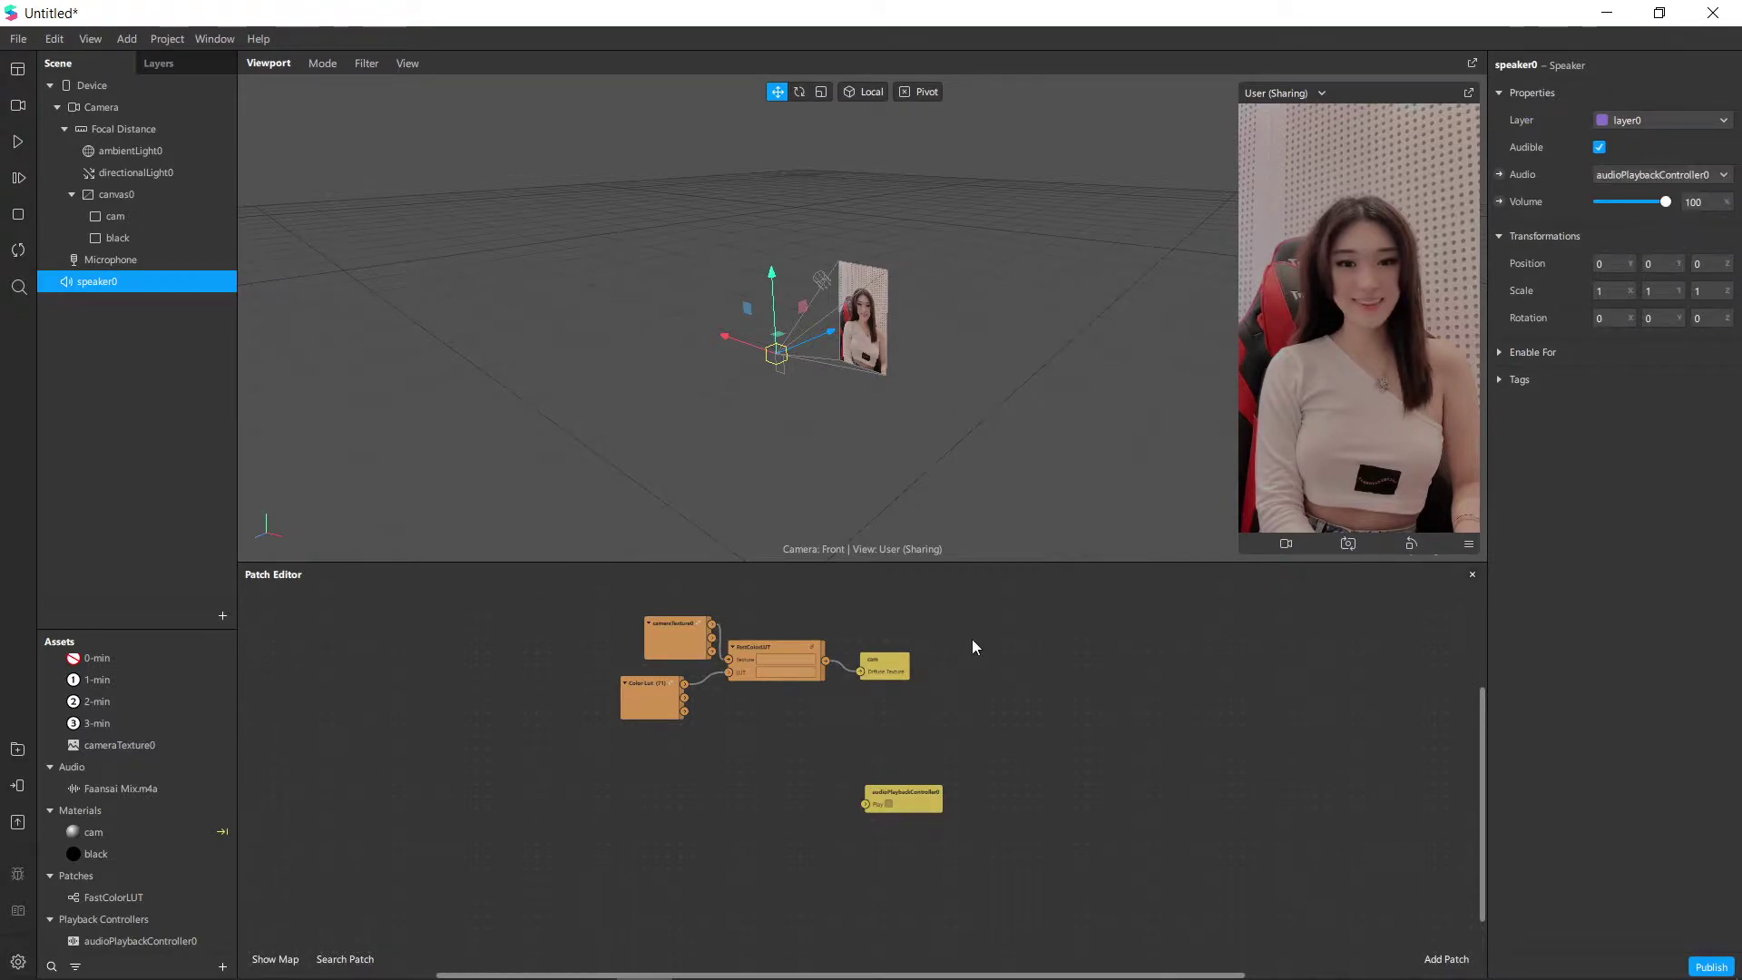
Add Screen Tap and Switch patches, feeding the tap into Switch's Flip and the Switch output into audioPlaybackController0's Play.
scroll(626, 842, up, 3)
right_click(650, 824)
text(scre)
key(Down)
key(Return)
drag(721, 837, 1083, 835)
click(1042, 898)
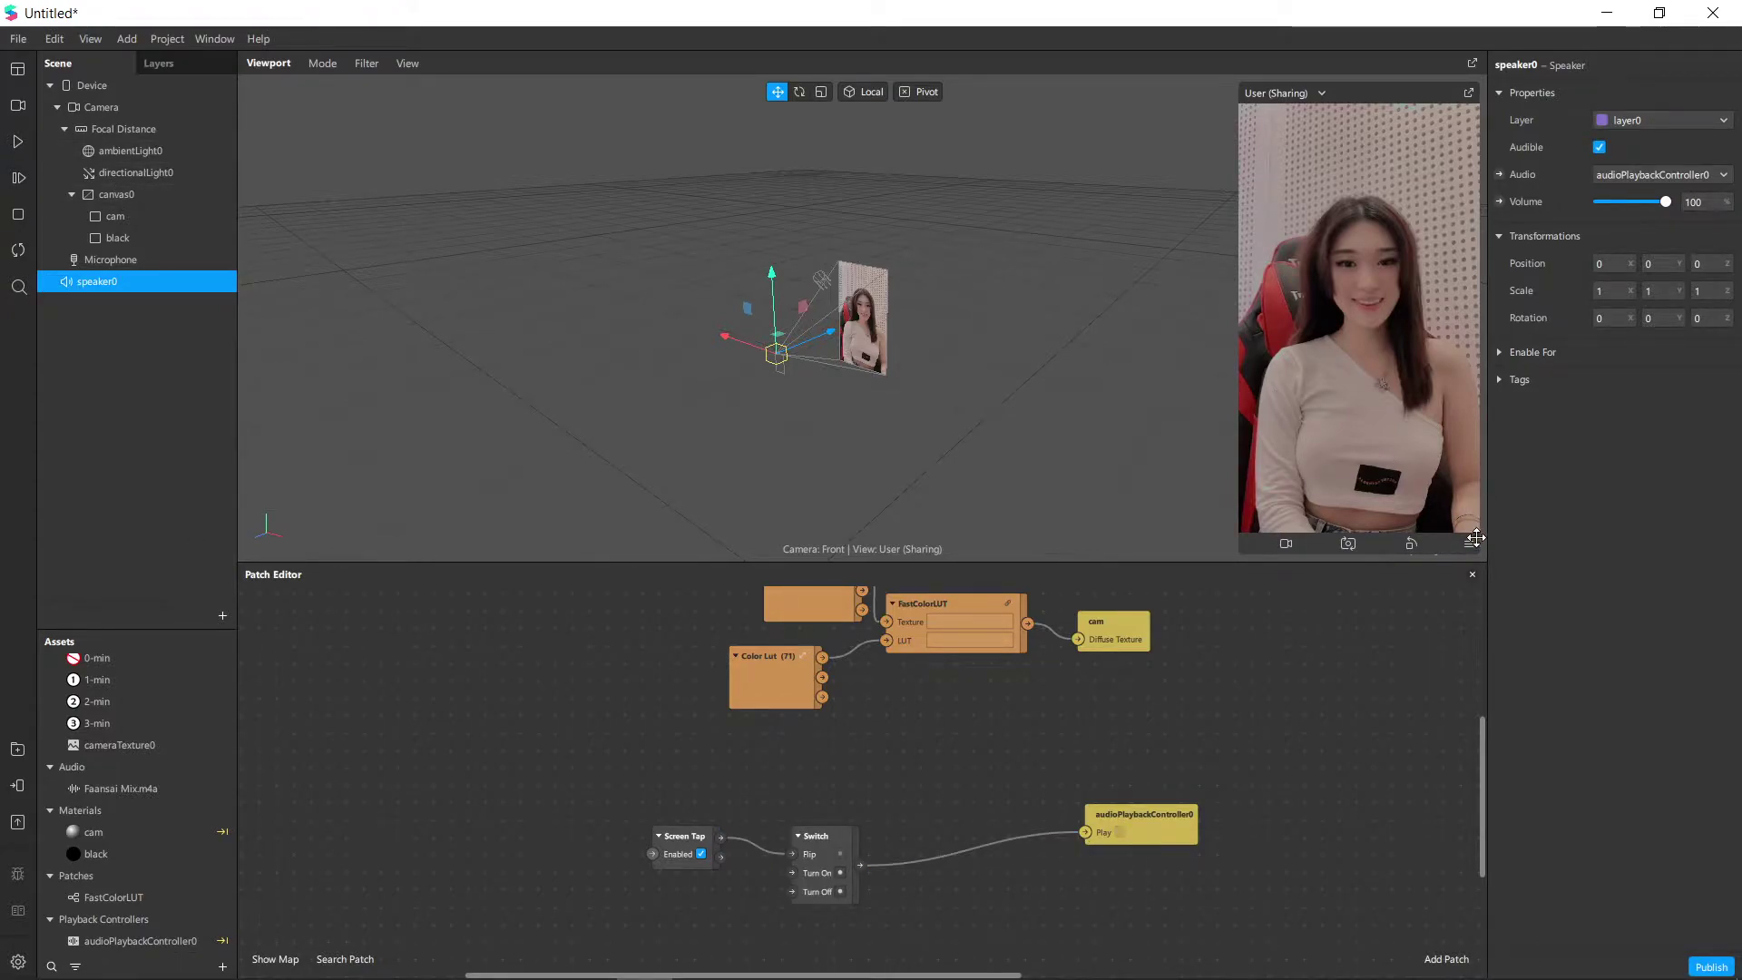
Run the simulated preview briefly to test the tap-triggered audio playback, and pause it.
click(1472, 542)
click(1493, 551)
click(13, 144)
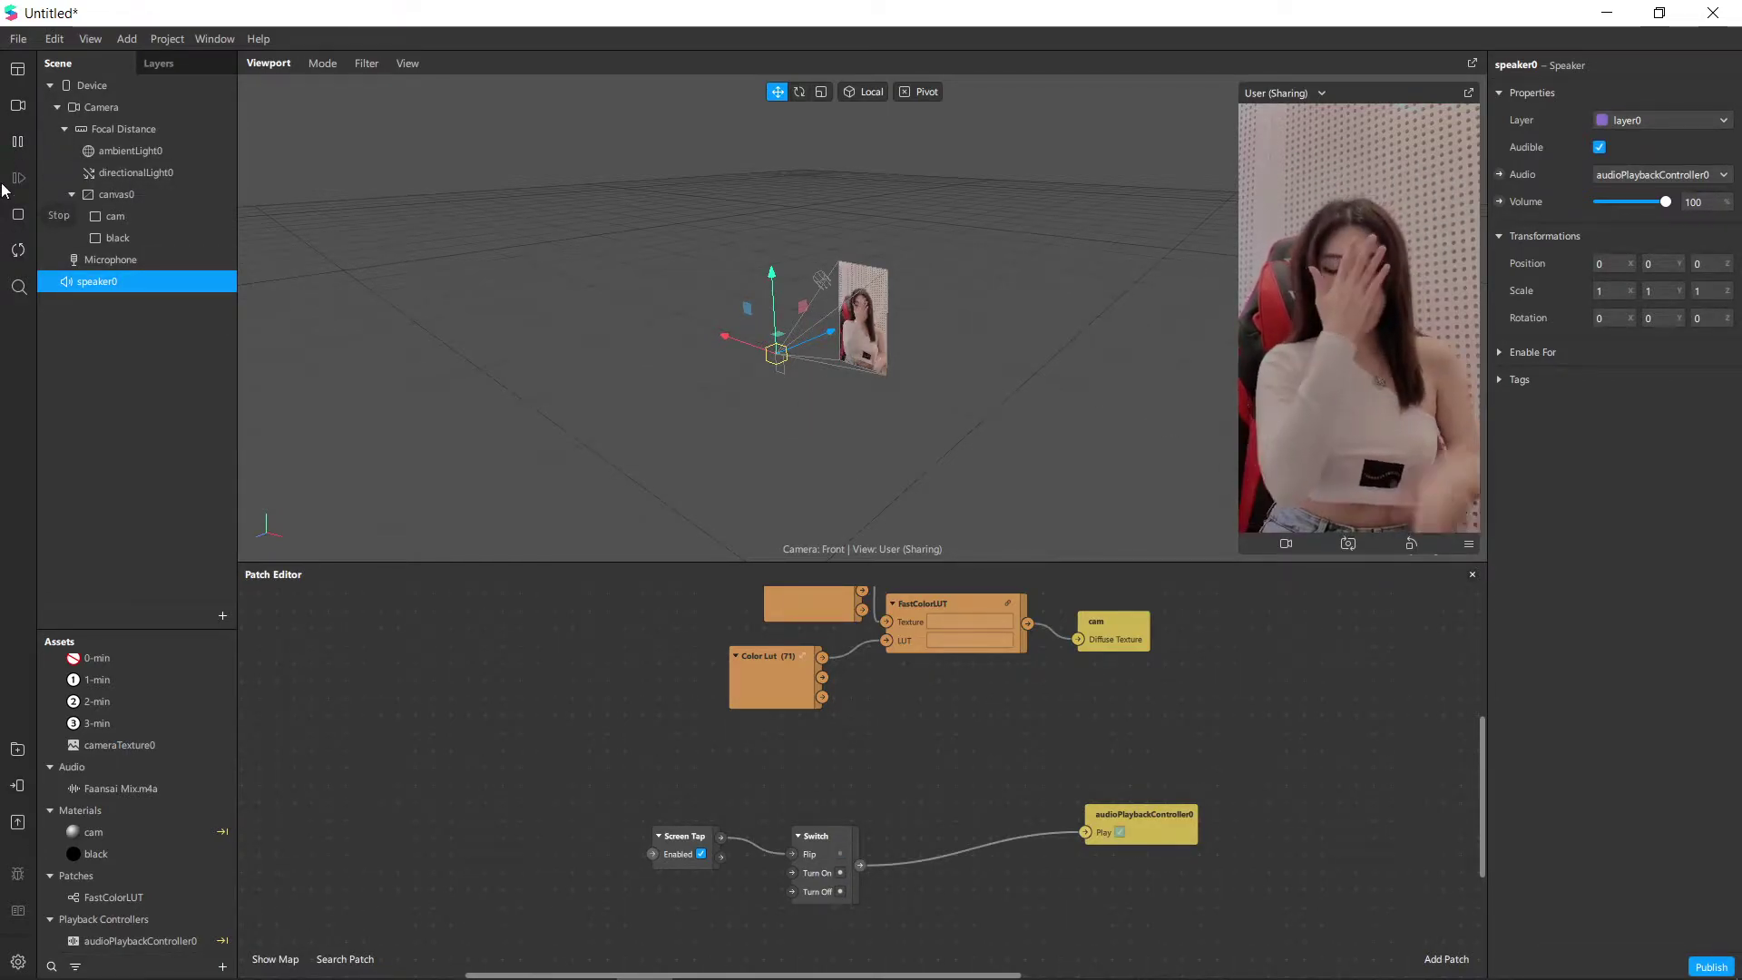
click(12, 142)
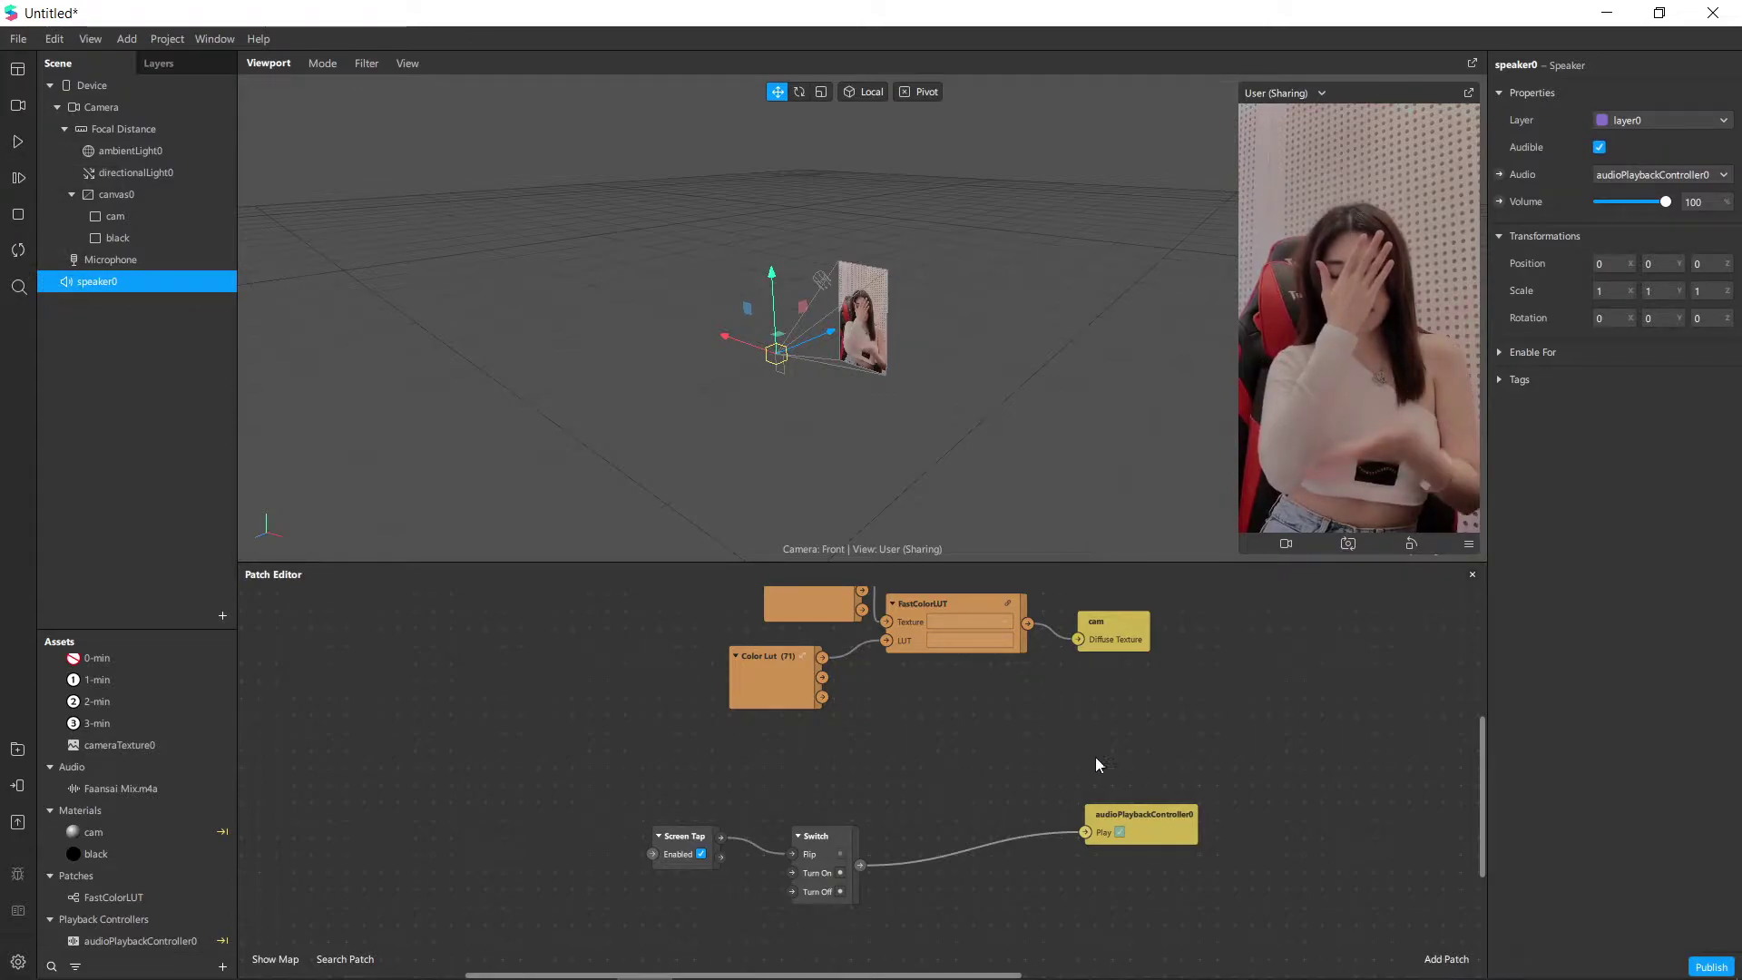
Reposition the Switch and audioPlaybackController0 patches to free space beside them in the graph.
drag(845, 836, 900, 824)
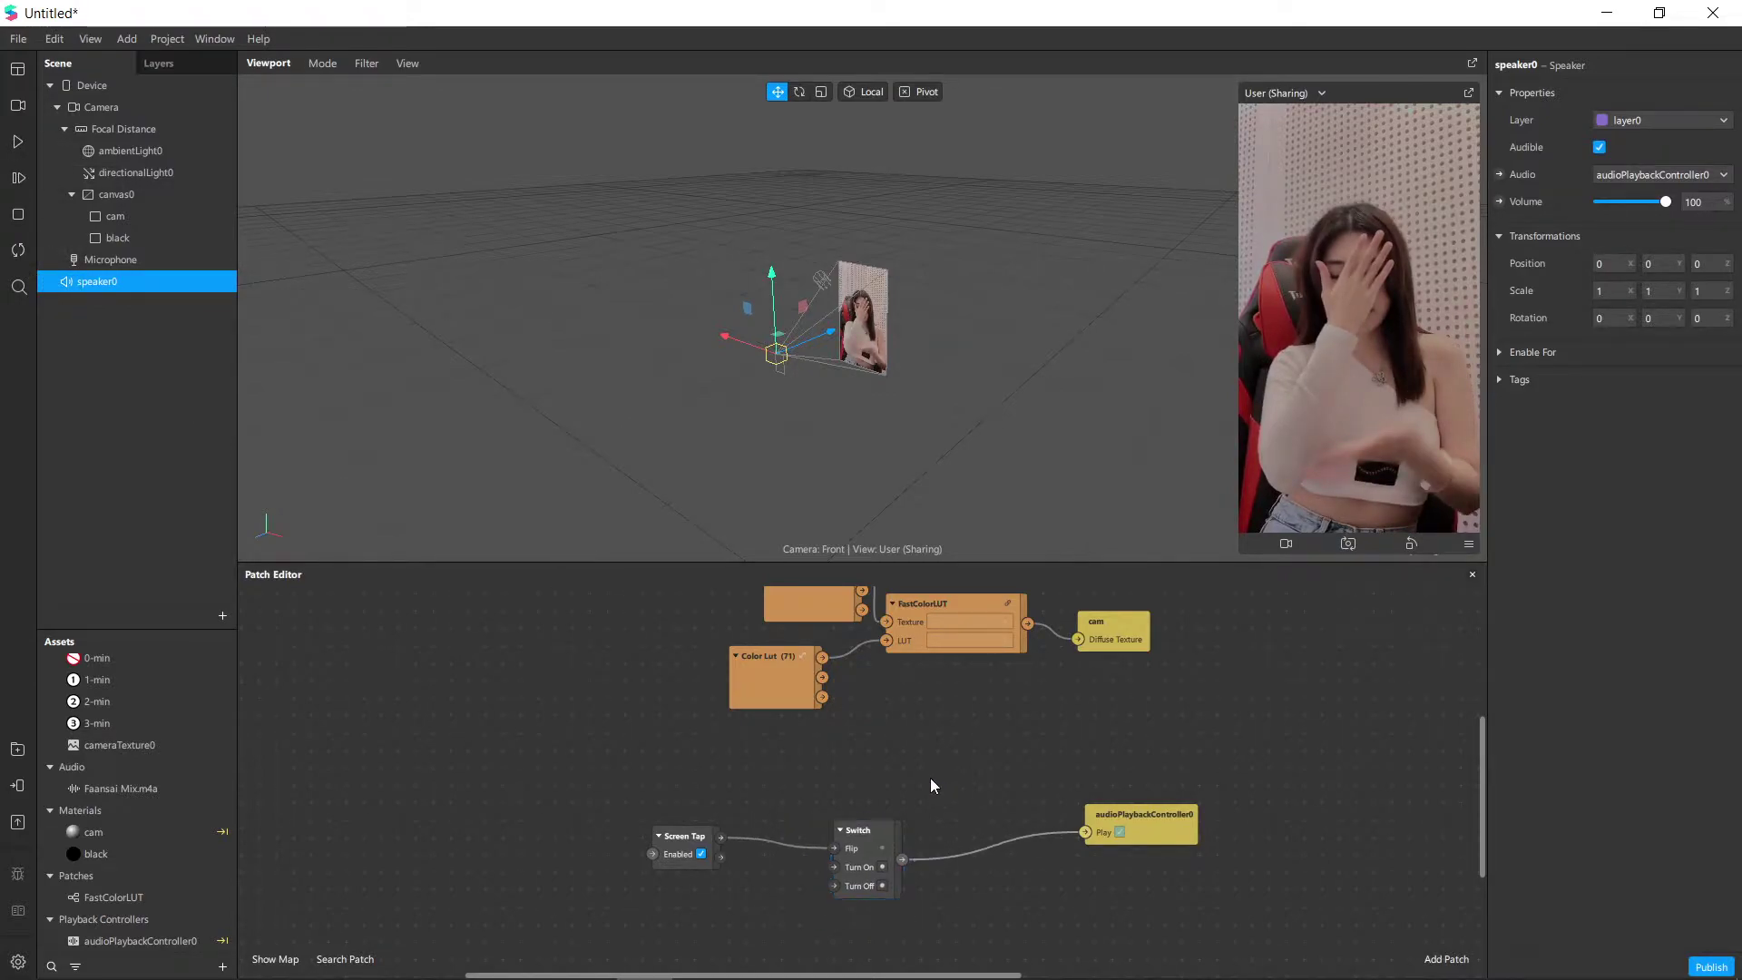
scroll(944, 754, right, 3)
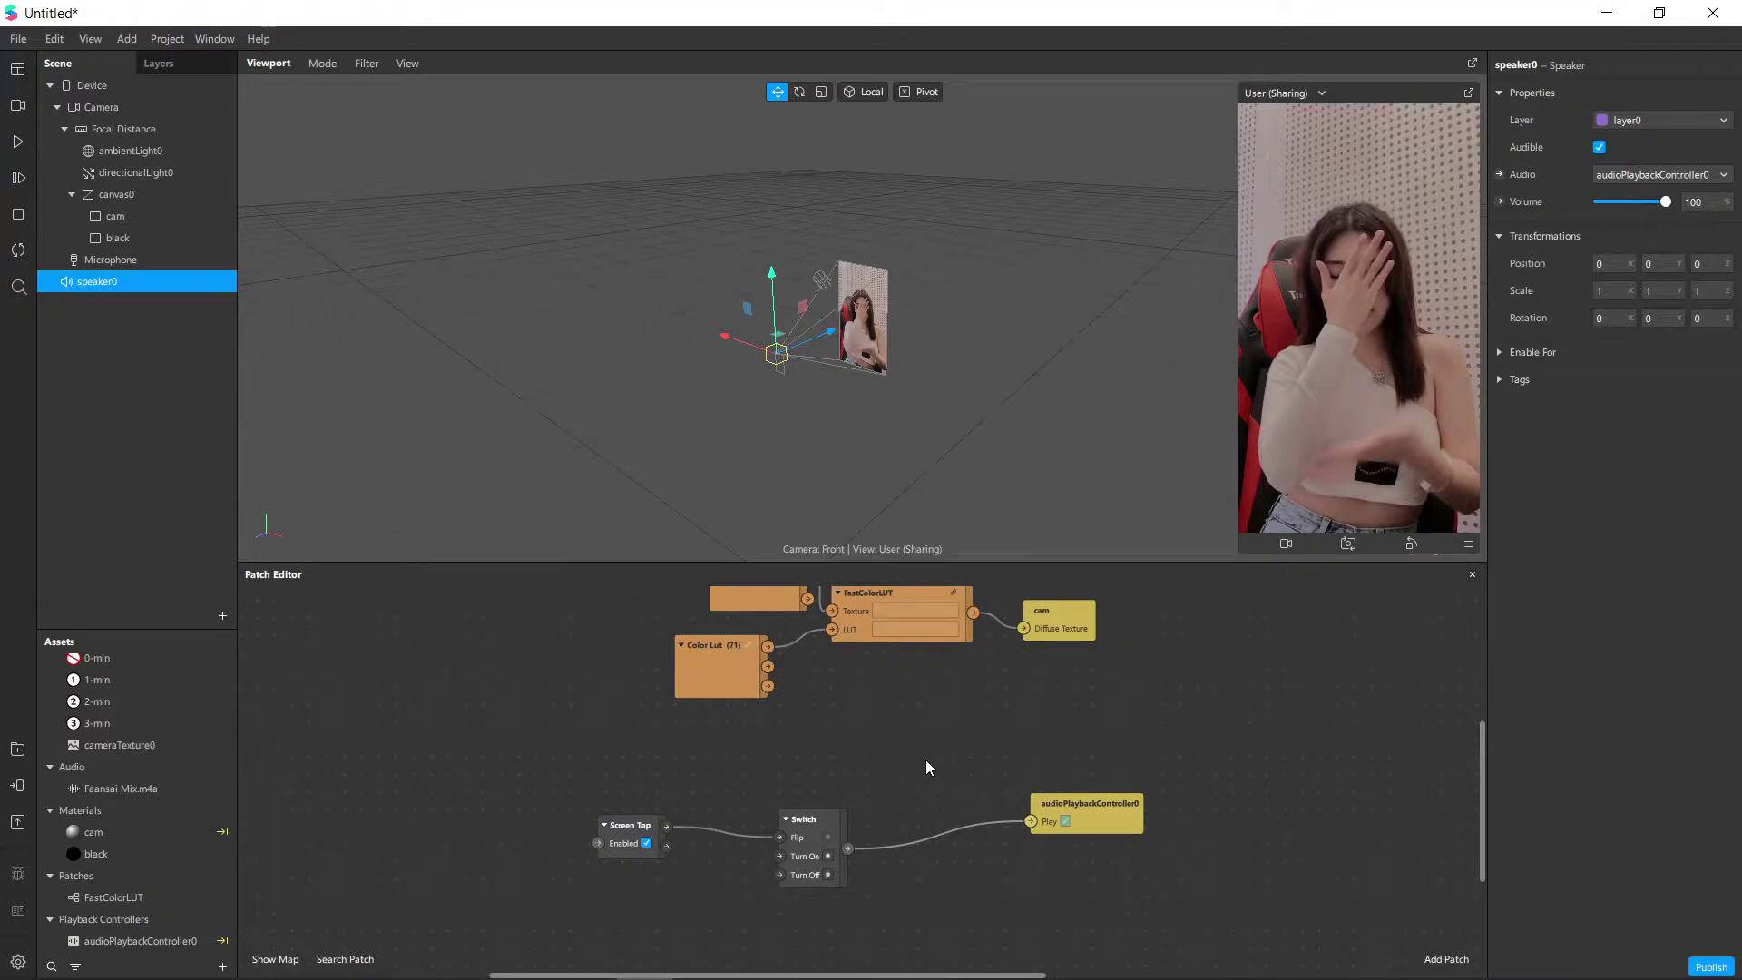
ctrl+scroll(926, 762, down, 4)
middle_drag(959, 726, 691, 752)
scroll(791, 719, up, 2)
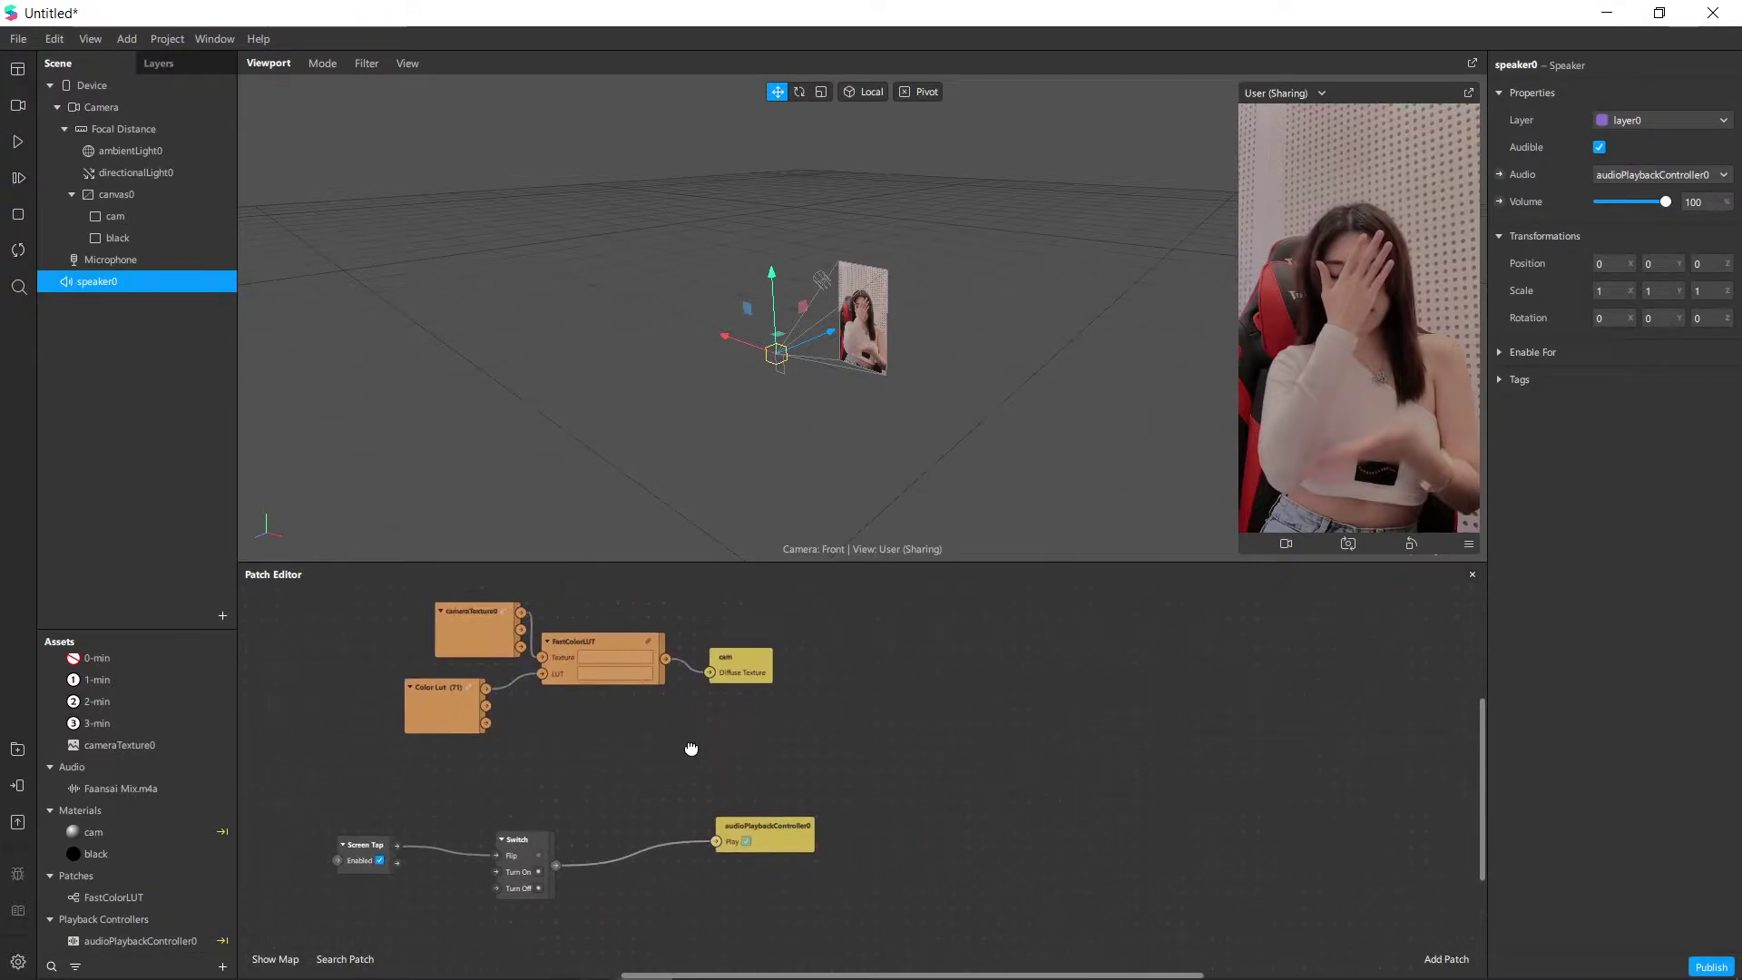
scroll(726, 771, down, 1)
drag(771, 798, 649, 895)
Add a Mix patch and connect its output to the Shader input of a new Shader Render Pass patch.
right_click(809, 744)
text(mix)
key(Return)
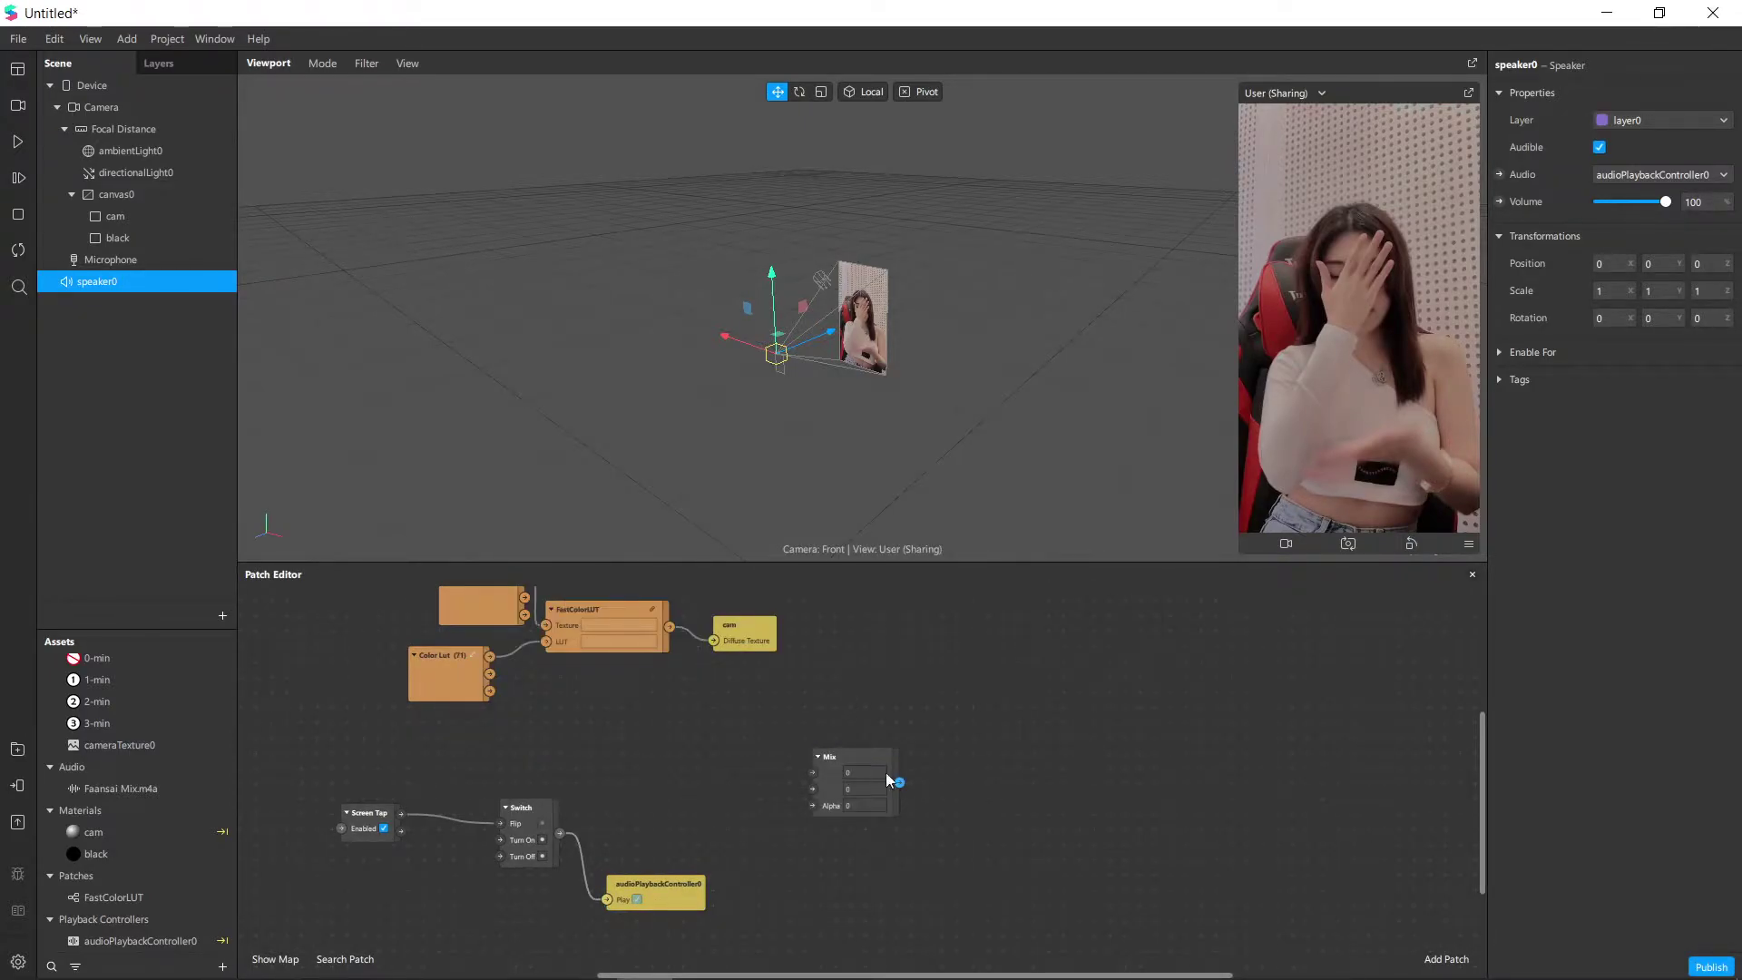
drag(895, 781, 962, 771)
text(shad)
key(Down)
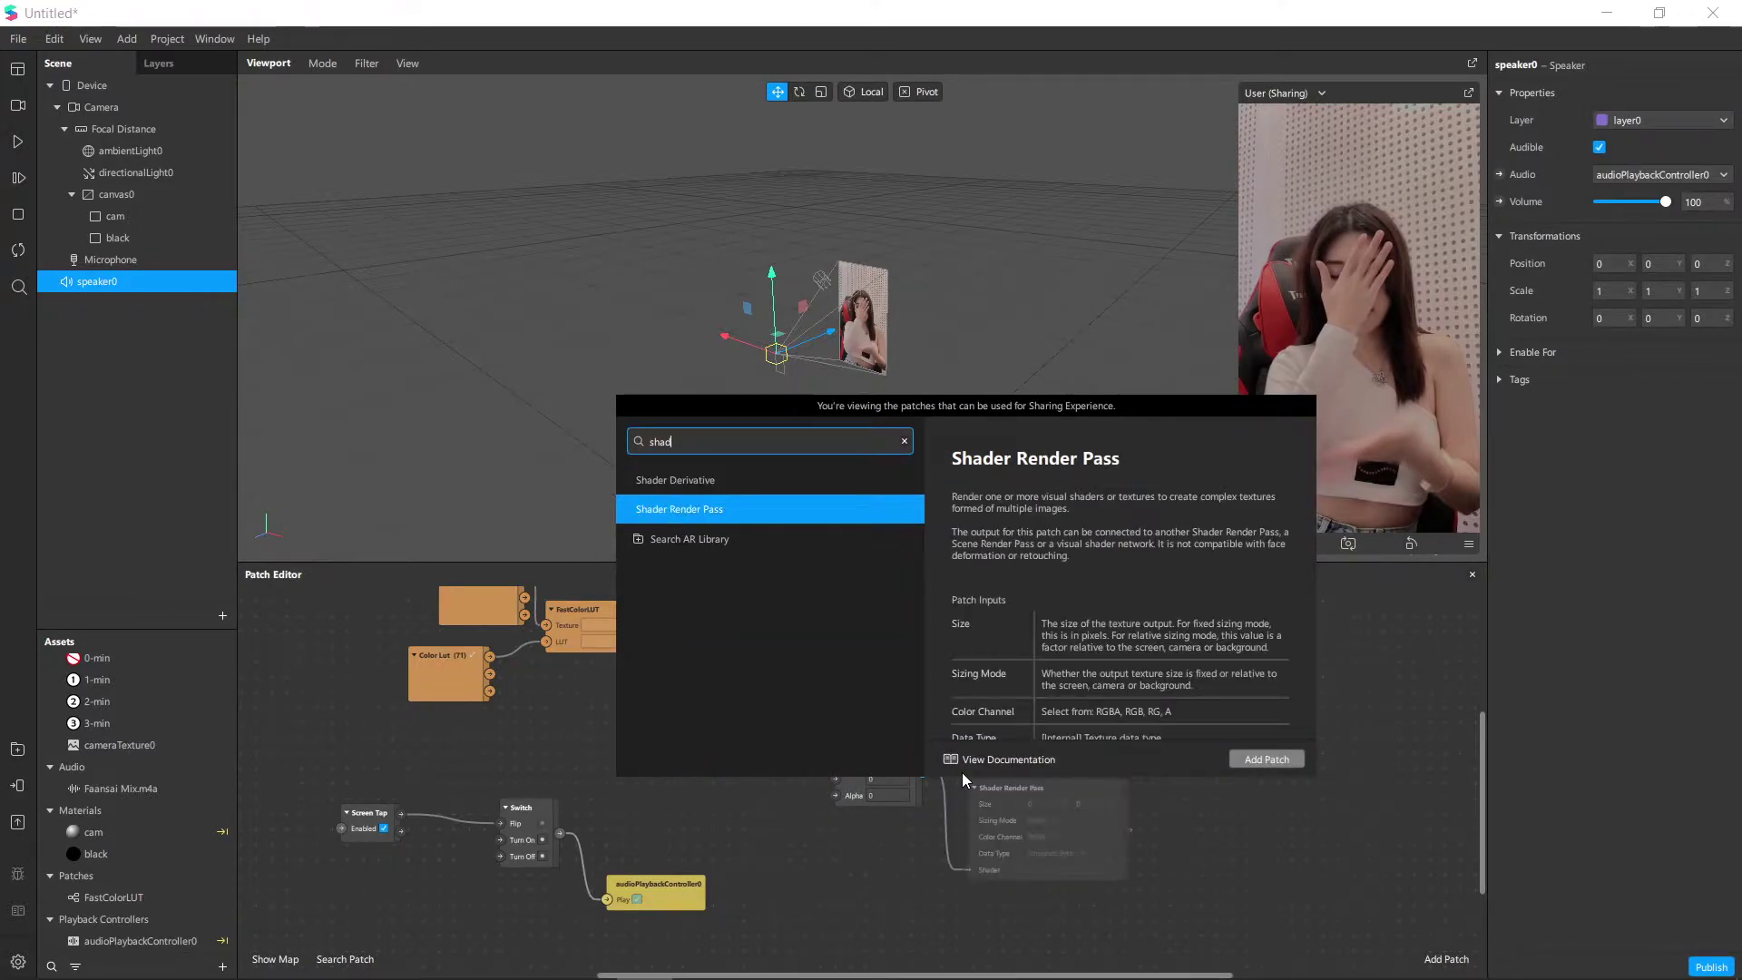
key(Return)
Add a Delay Frame patch fed by the Shader Render Pass output and place it beside that patch.
scroll(972, 809, up, 5)
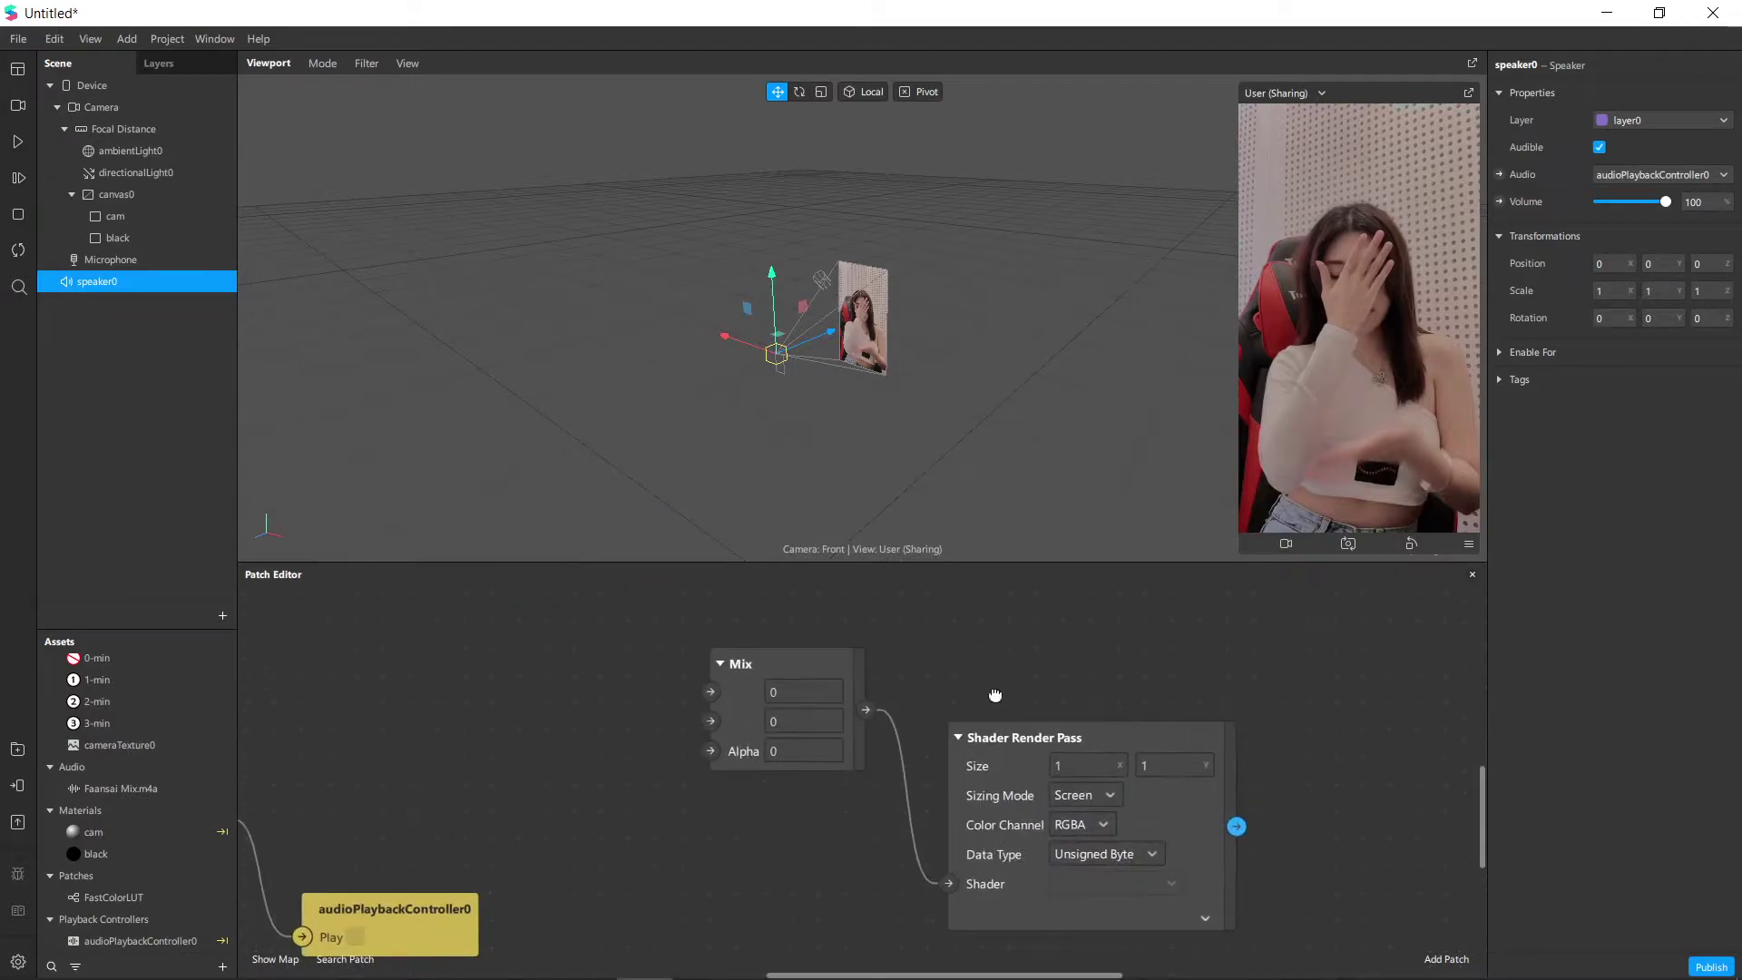
scroll(996, 695, right, 3)
drag(1080, 837, 1205, 784)
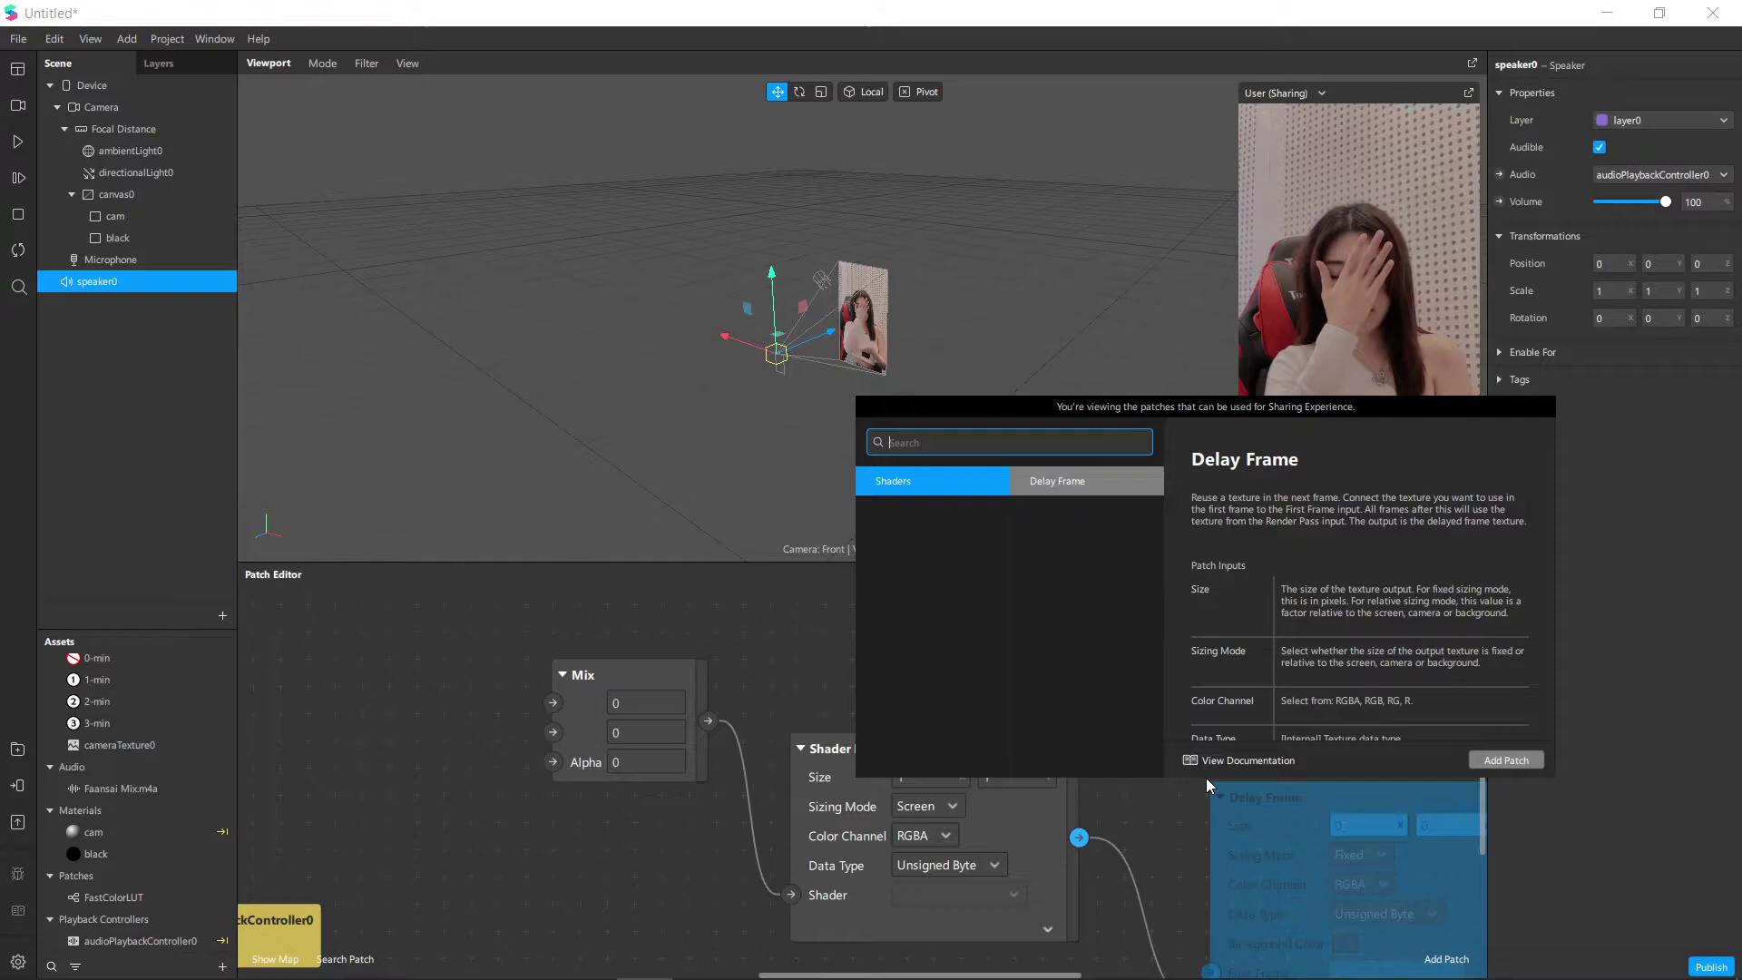
key(Return)
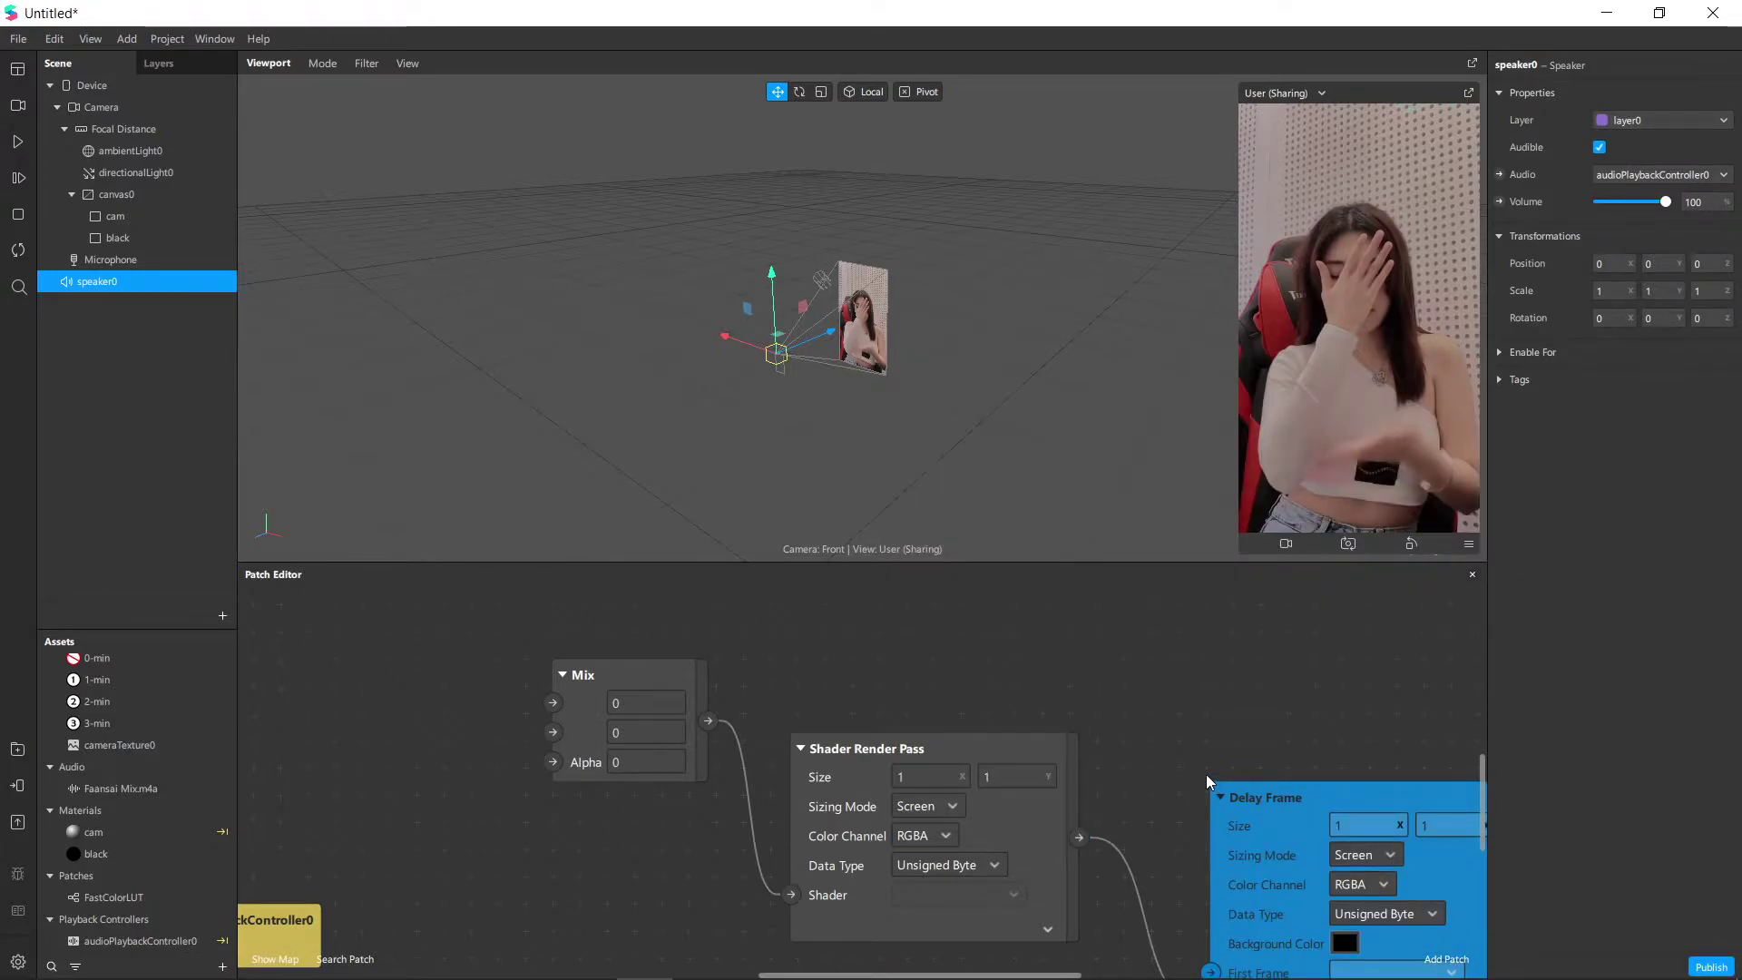
ctrl+scroll(1206, 775, down, 2)
drag(1261, 793, 1223, 758)
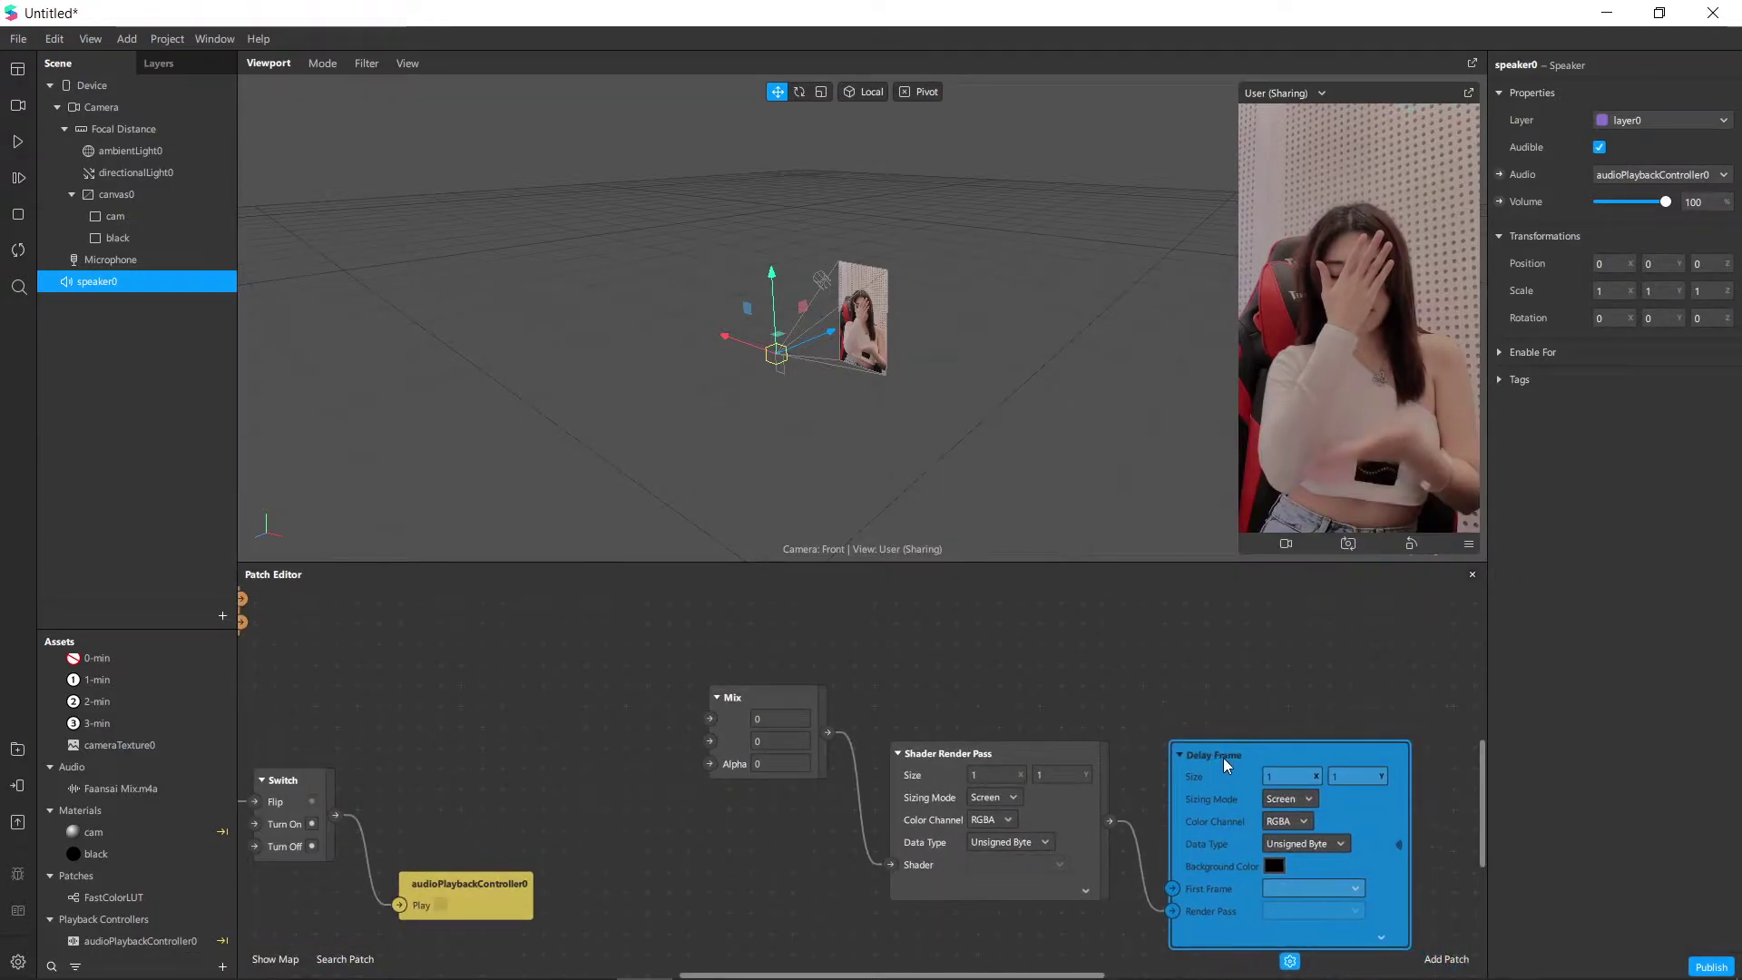
Make a receiver for the Delay Frame patch and connect it to Mix's second input.
ctrl+scroll(1223, 758, down, 3)
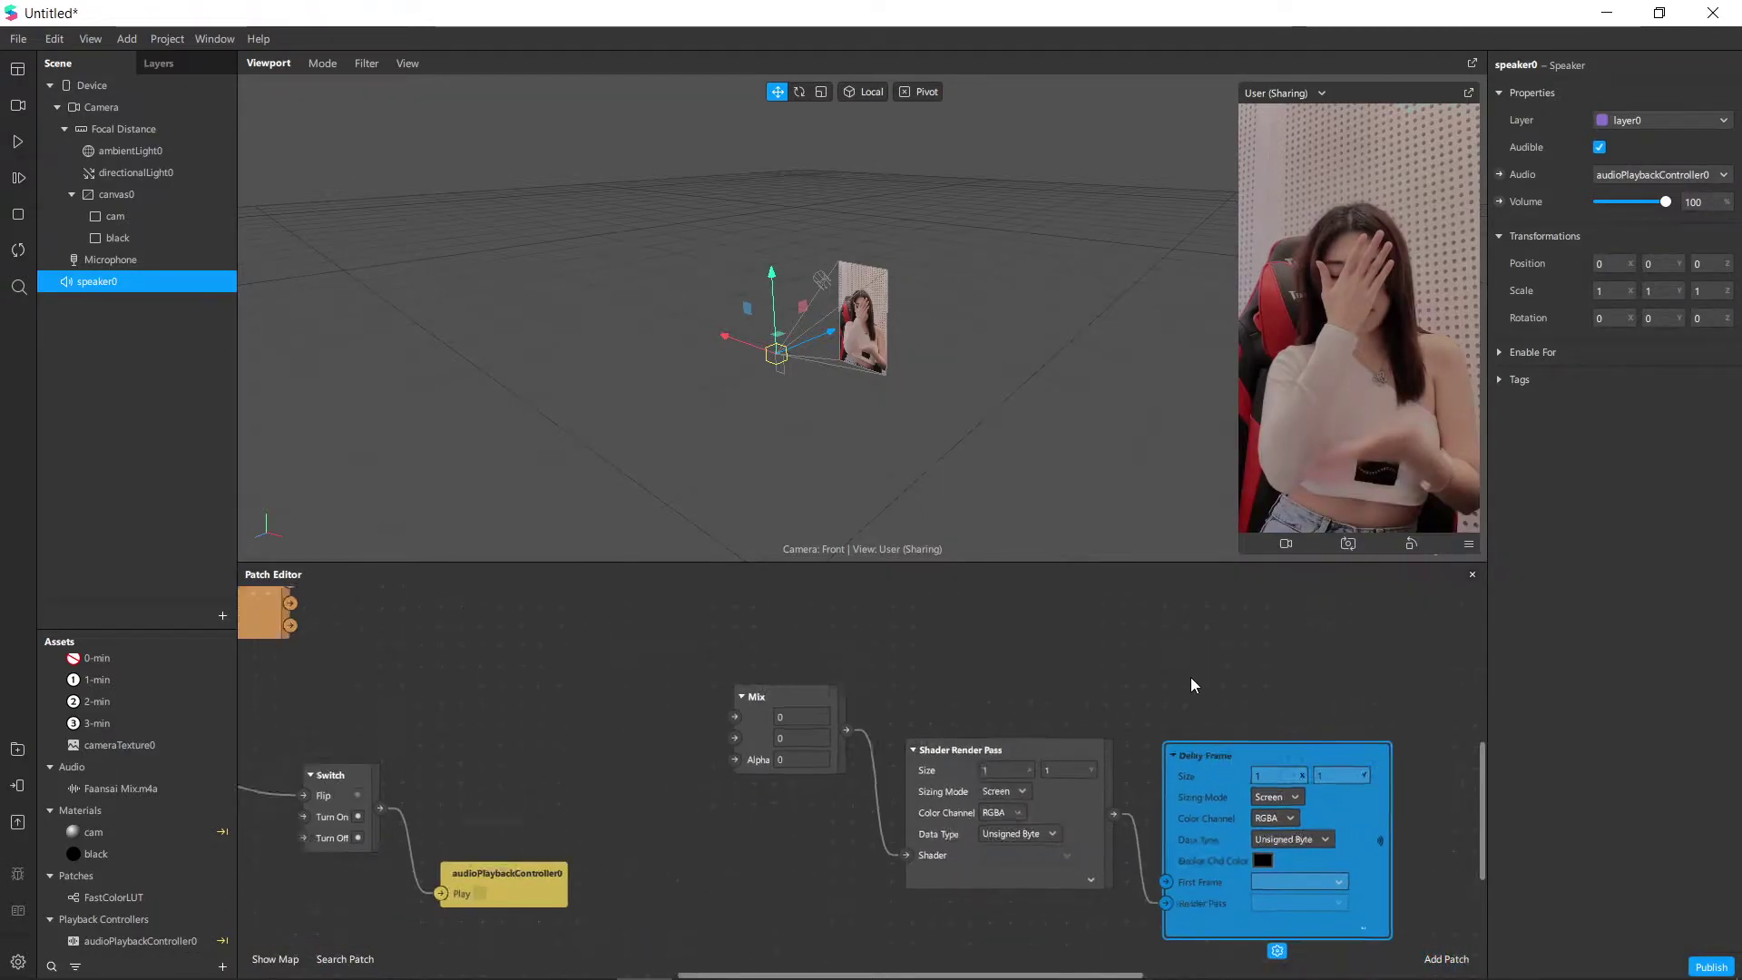
right_click(1211, 804)
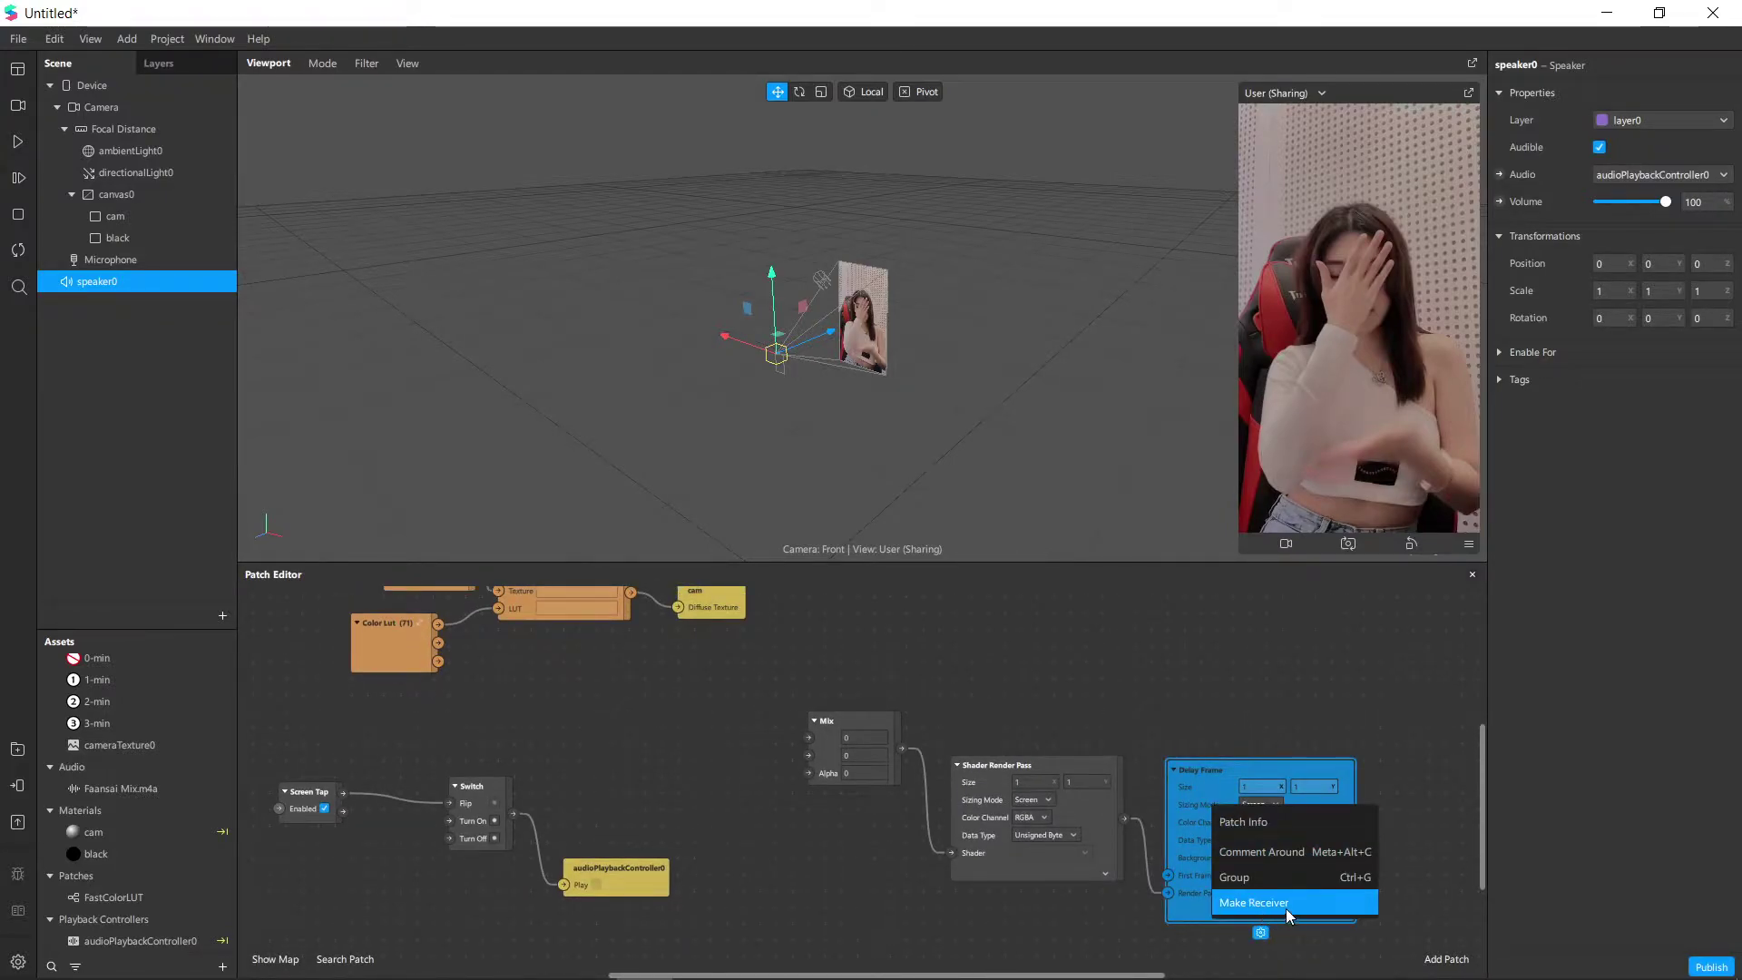
click(1287, 902)
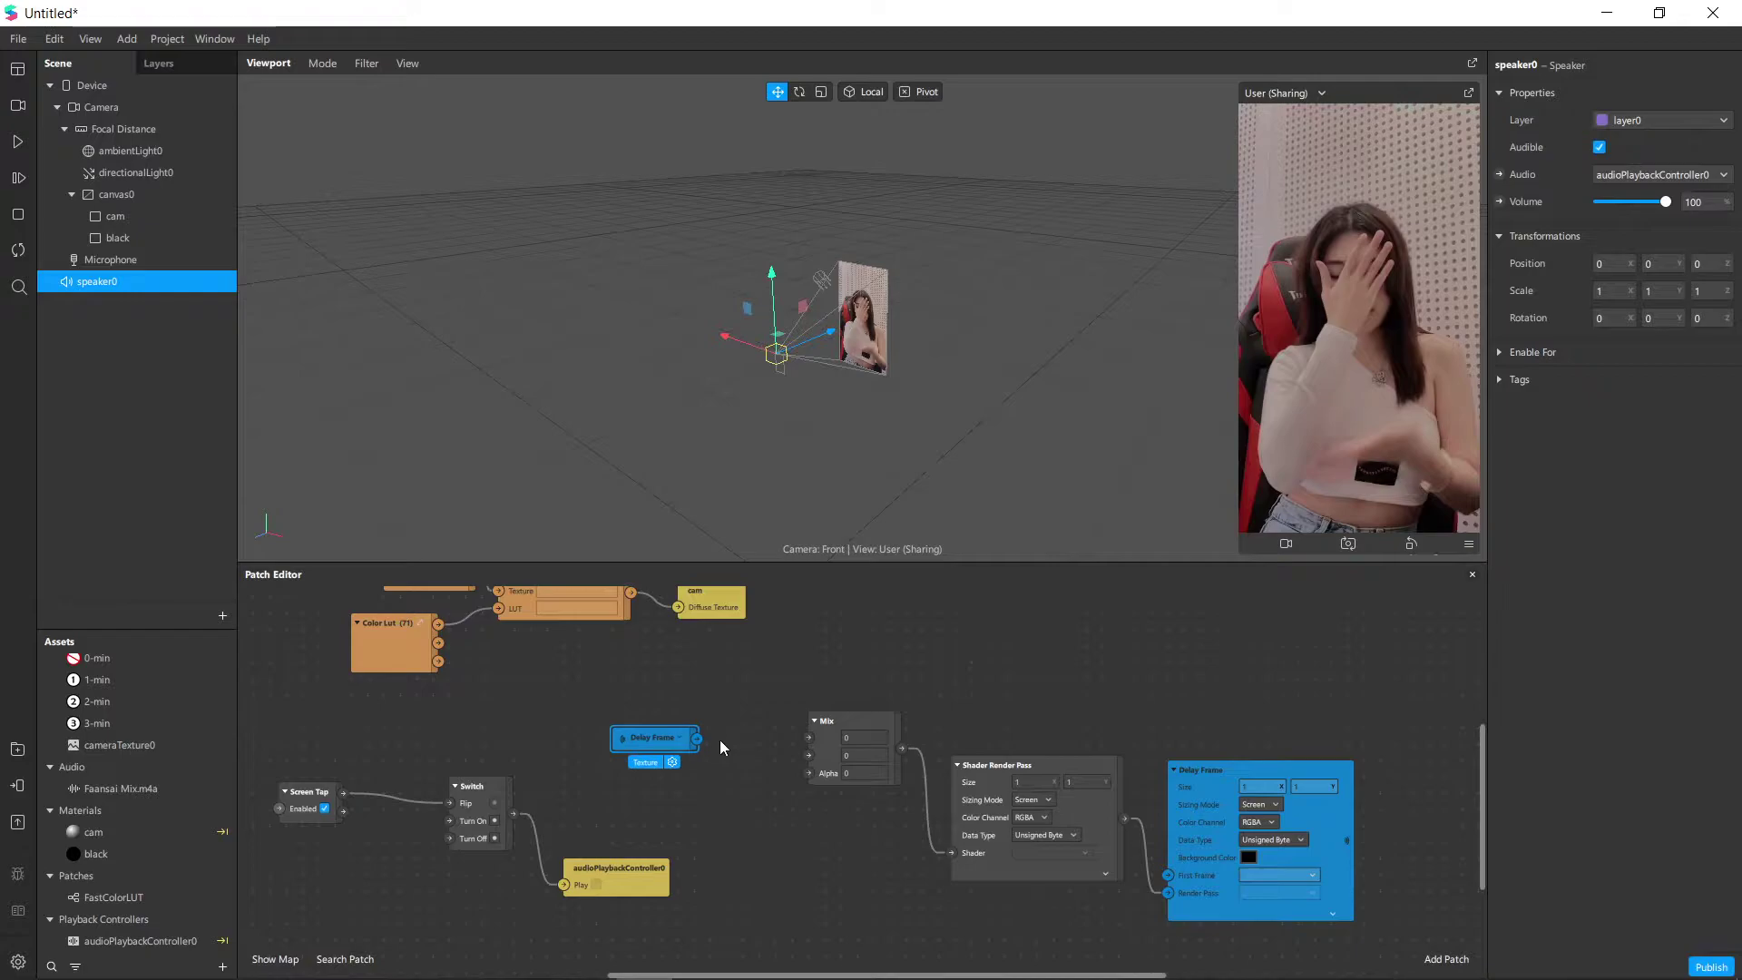
drag(697, 739, 809, 755)
Connect cameraTexture0 to Mix's first input instead of FastColorLUT's Texture, moving it and the Delay Frame receiver next to Mix.
ctrl+scroll(780, 842, down, 1)
middle_drag(695, 725, 643, 767)
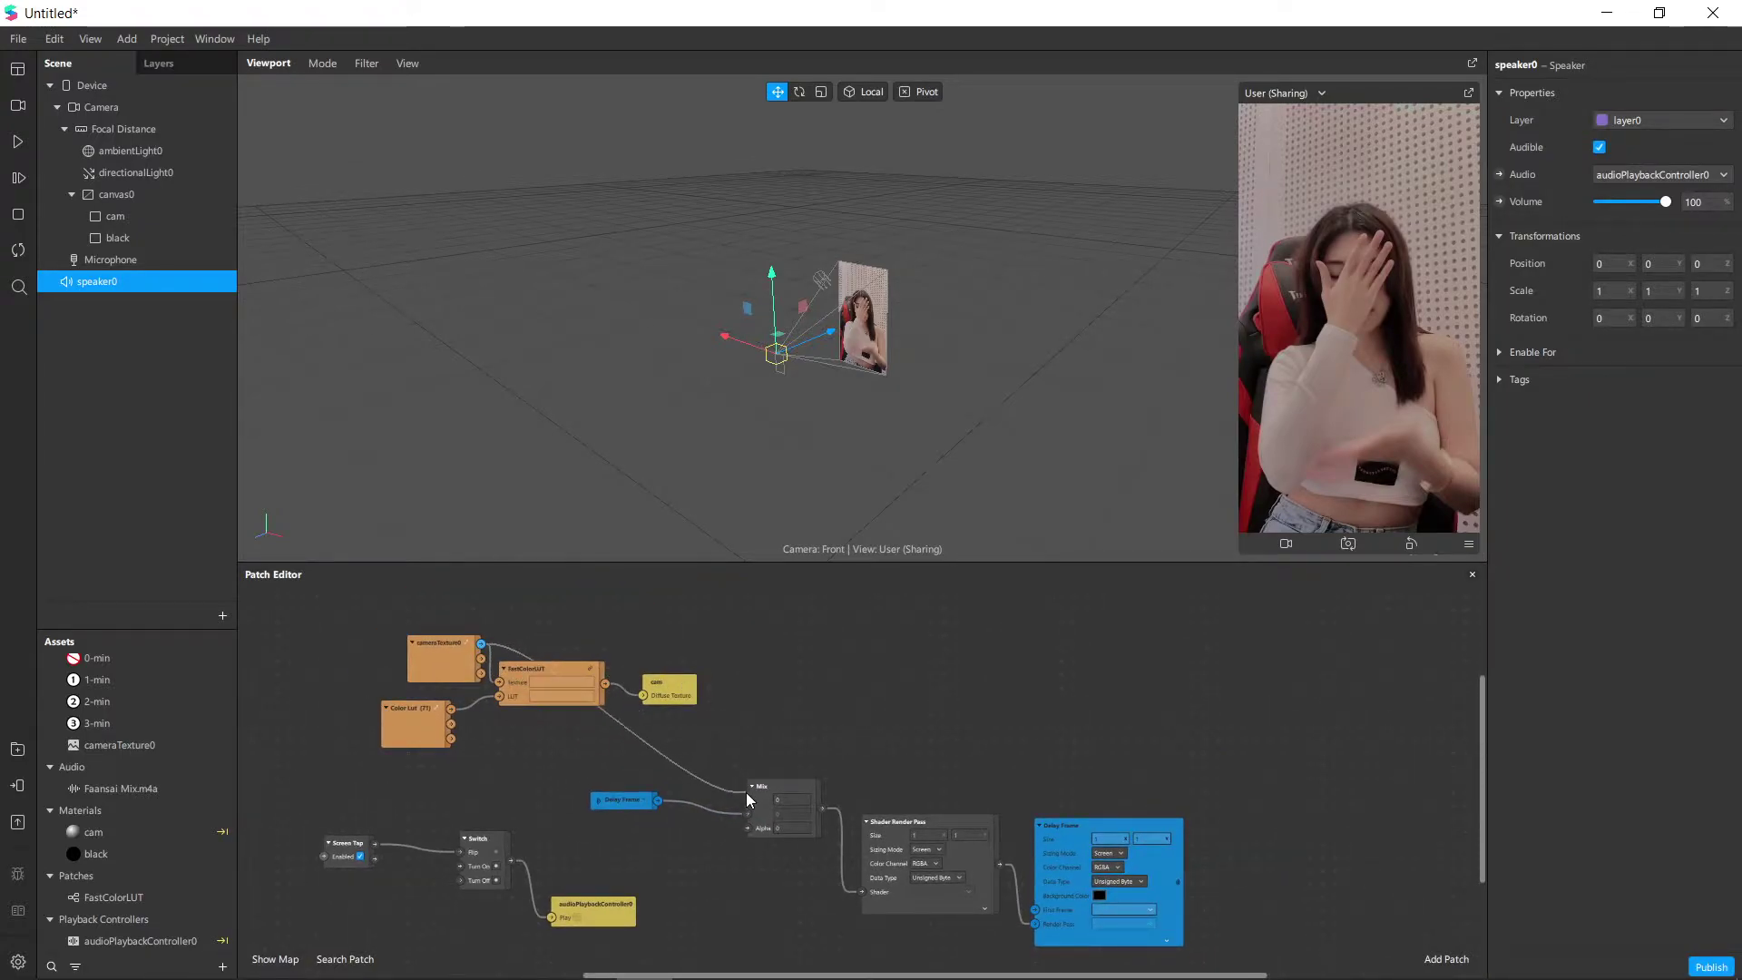
drag(469, 662, 698, 772)
click(609, 718)
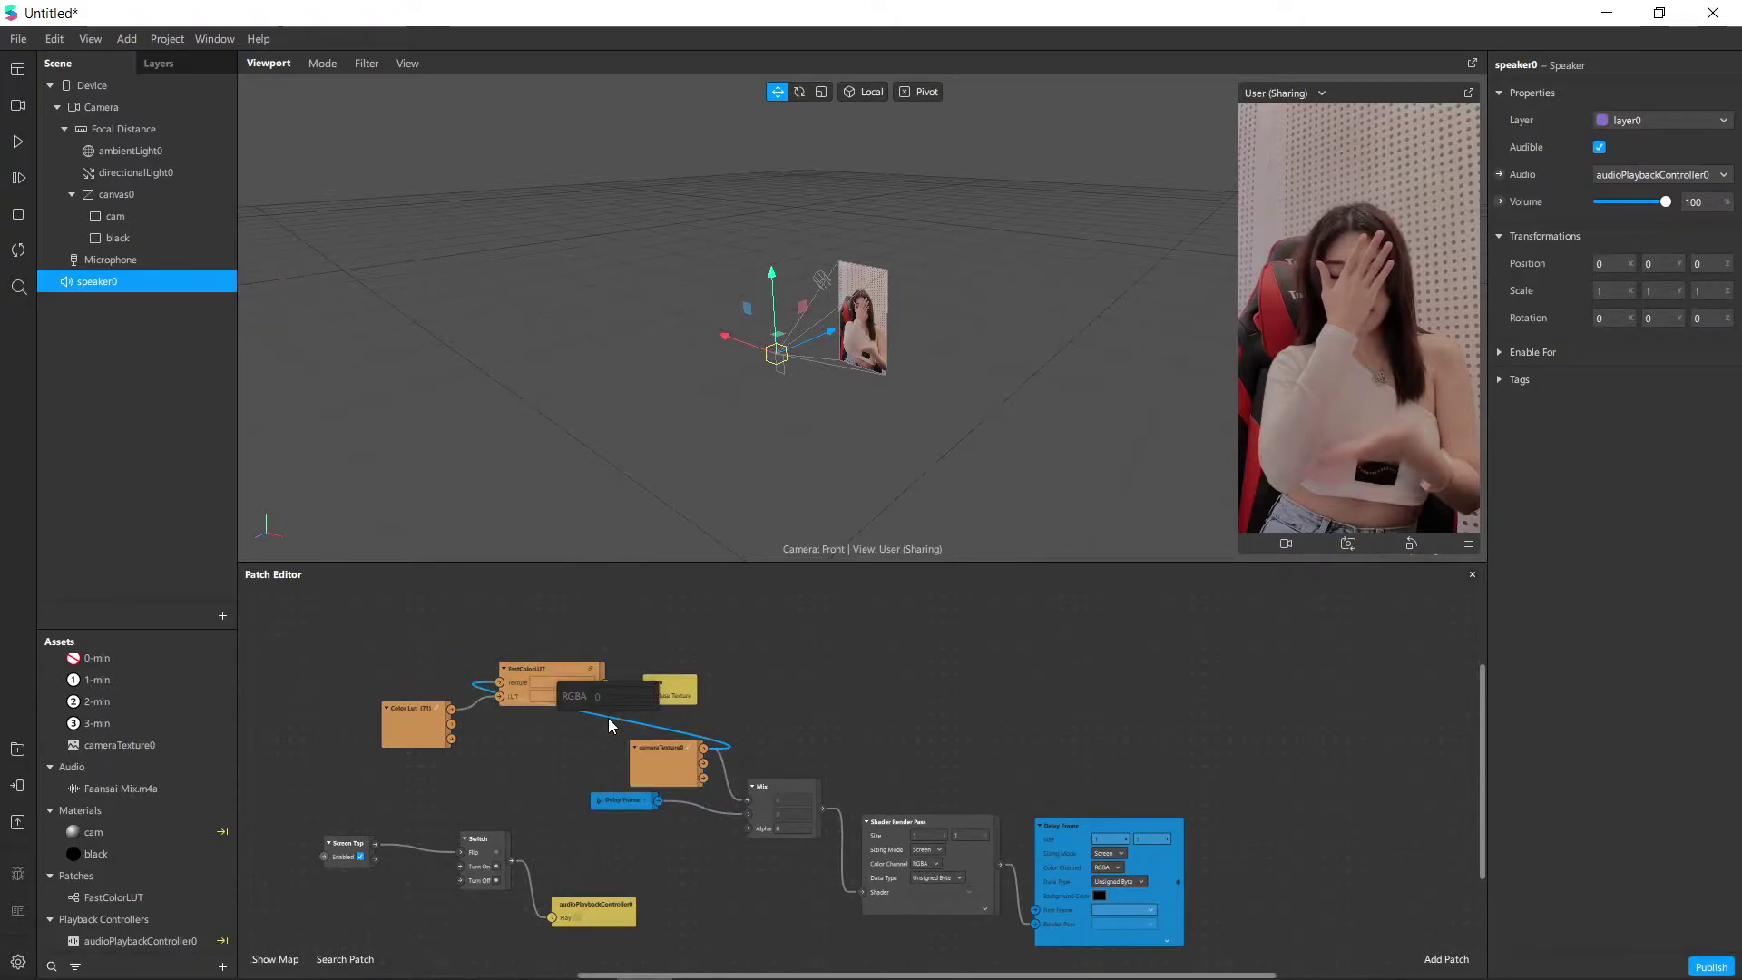
key(Delete)
drag(636, 807, 687, 822)
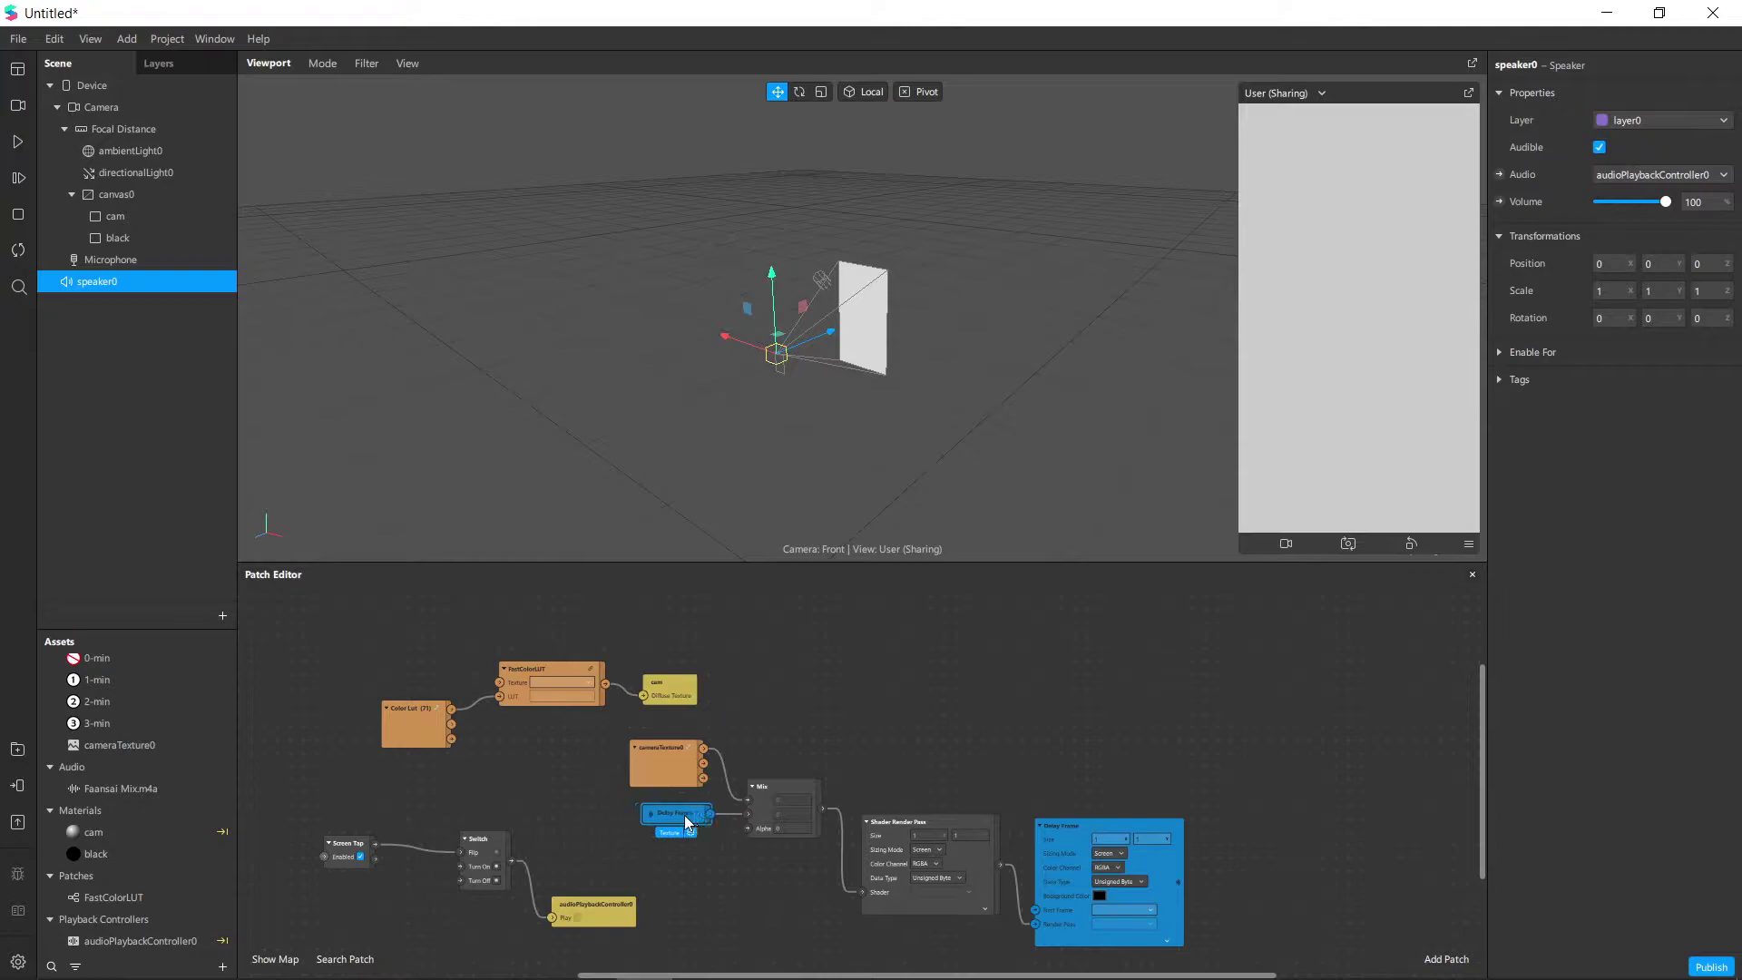
Delete the Color Lut (71) patch from the graph.
scroll(407, 736, up, 3)
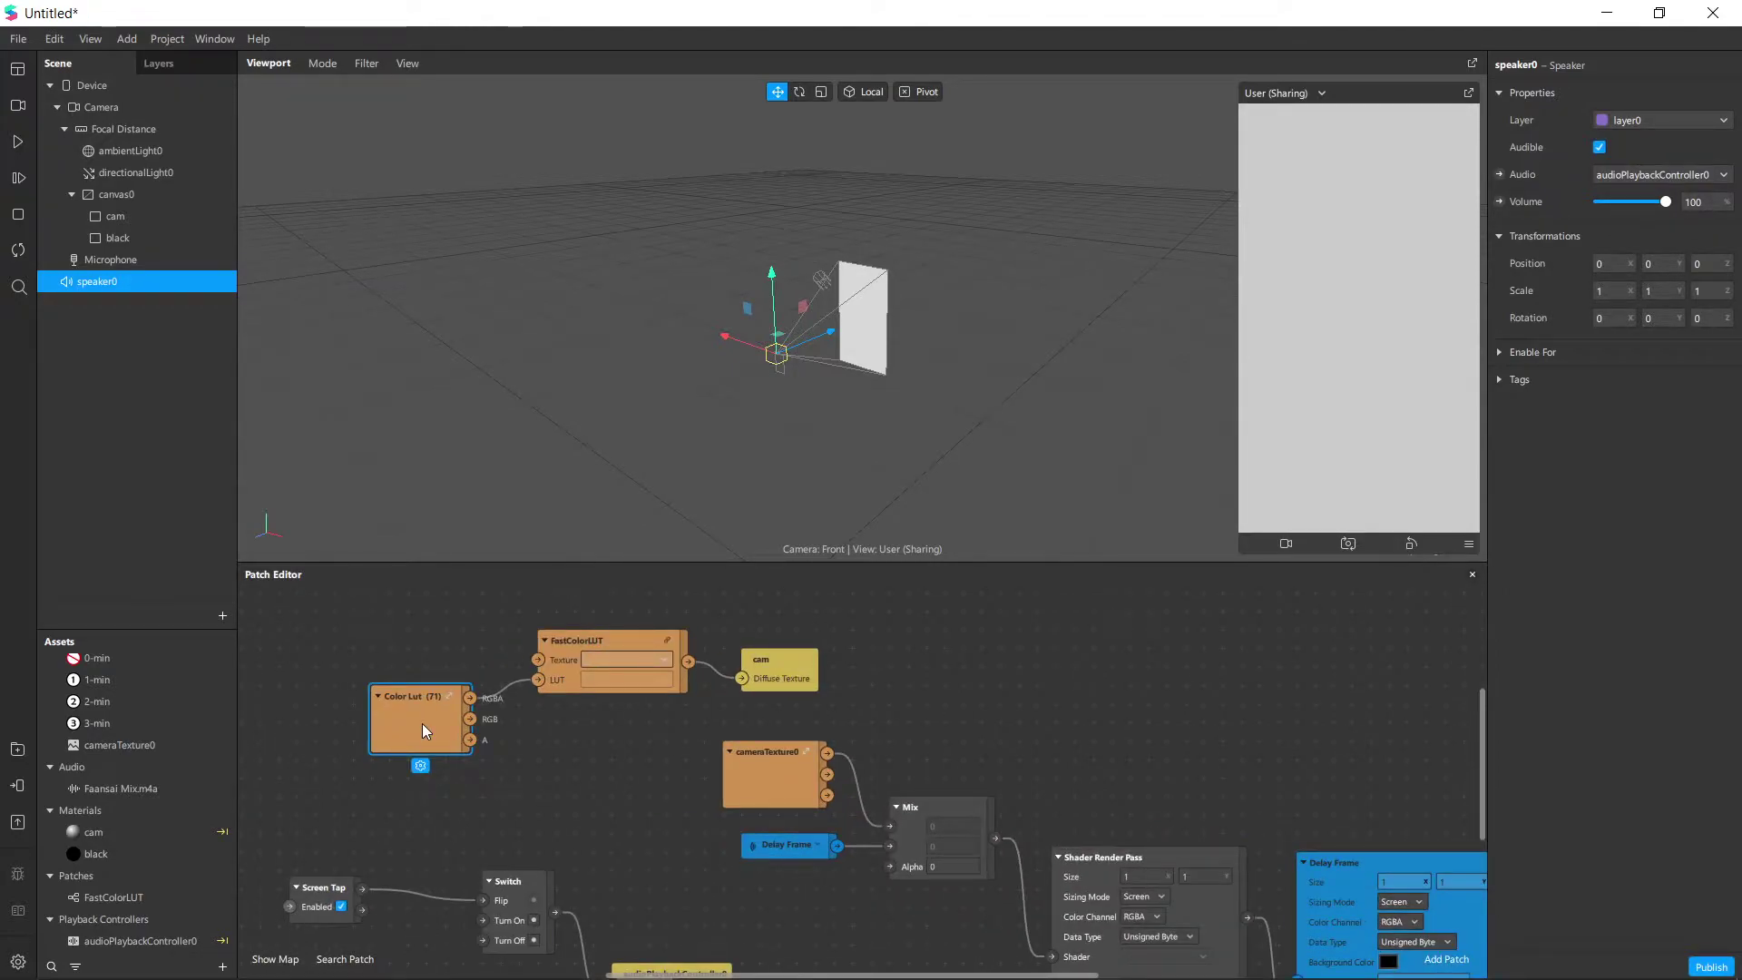
key(Delete)
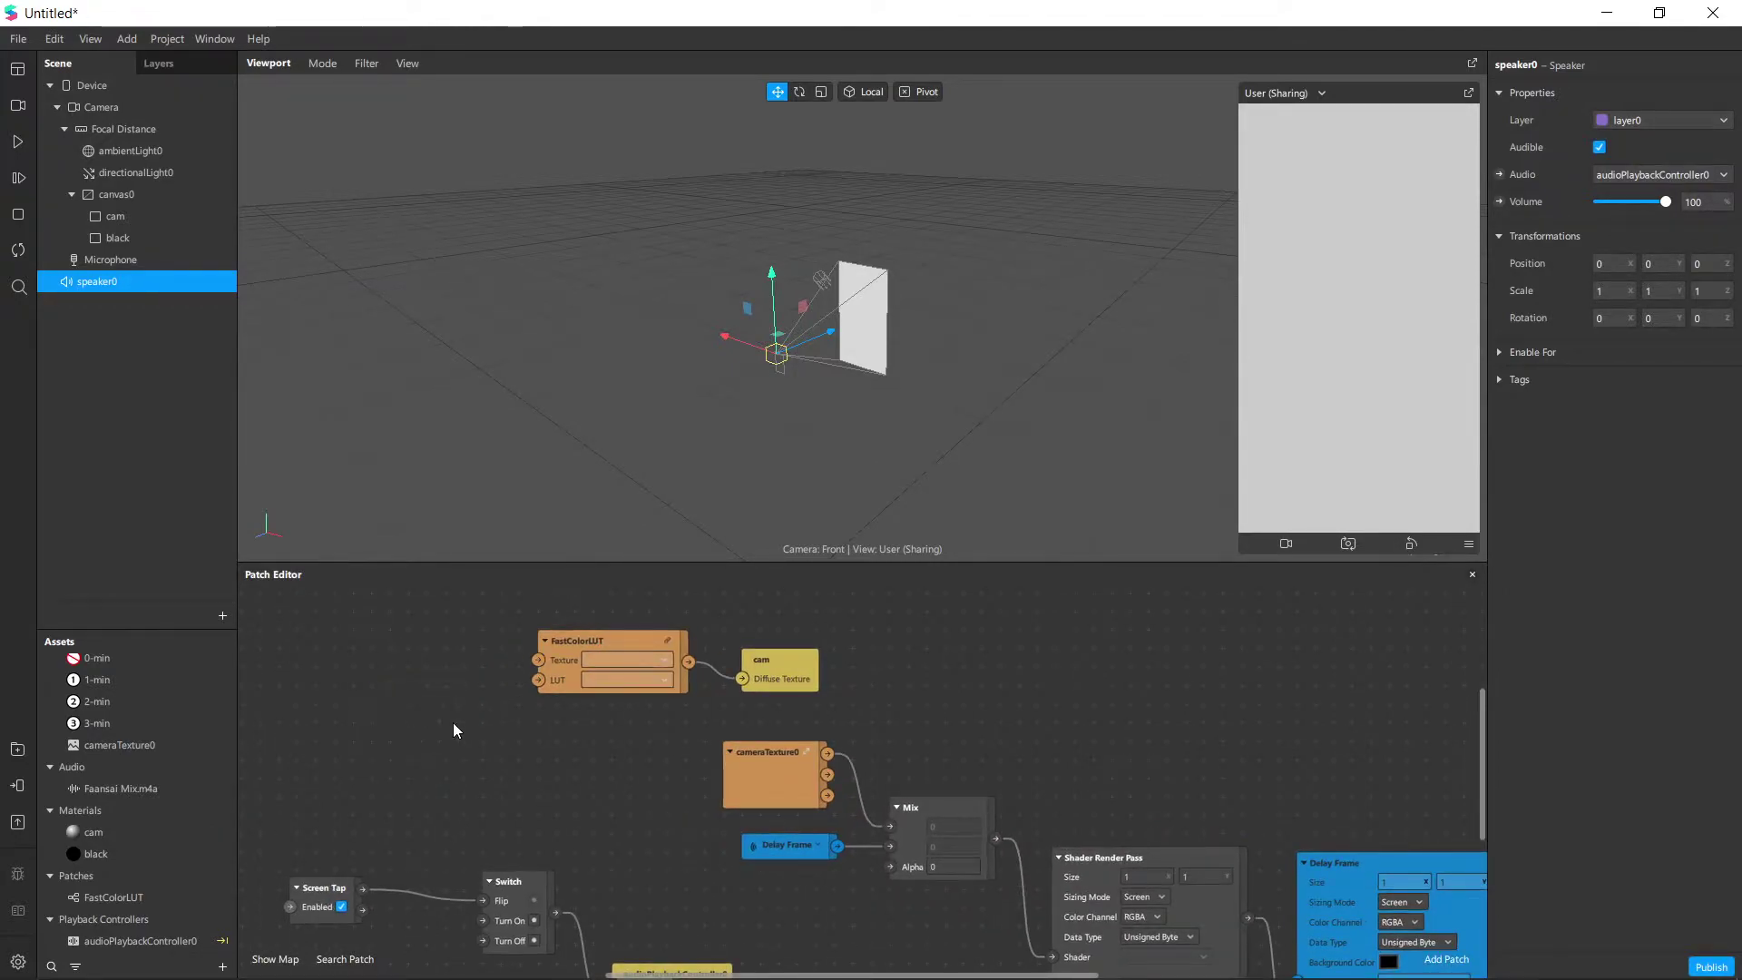
Set the FastColorLUT patch's LUT to Color Lut (71).
click(596, 680)
click(656, 685)
scroll(508, 652, down, 2)
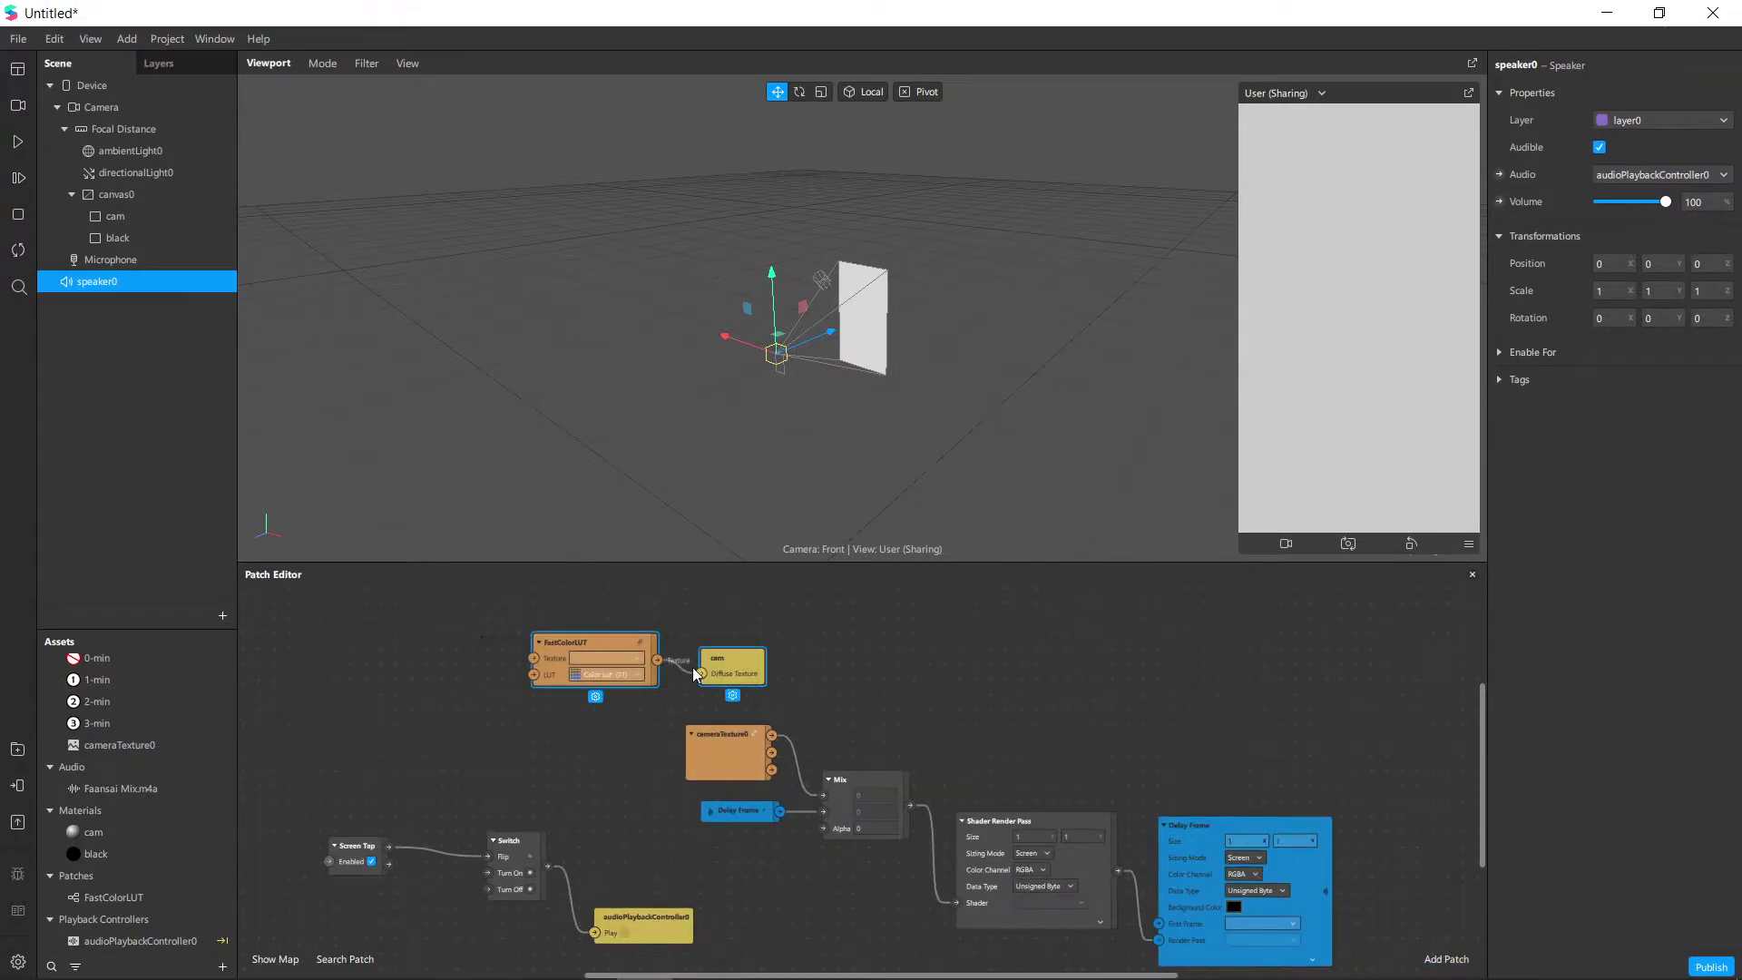
Move FastColorLUT and its cam patch below Delay Frame, and connect the Shader Render Pass output to FastColorLUT's Texture.
drag(506, 627, 861, 685)
drag(752, 667, 1361, 742)
middle_drag(1287, 771, 1209, 756)
drag(1209, 756, 1150, 715)
drag(1041, 679, 1062, 944)
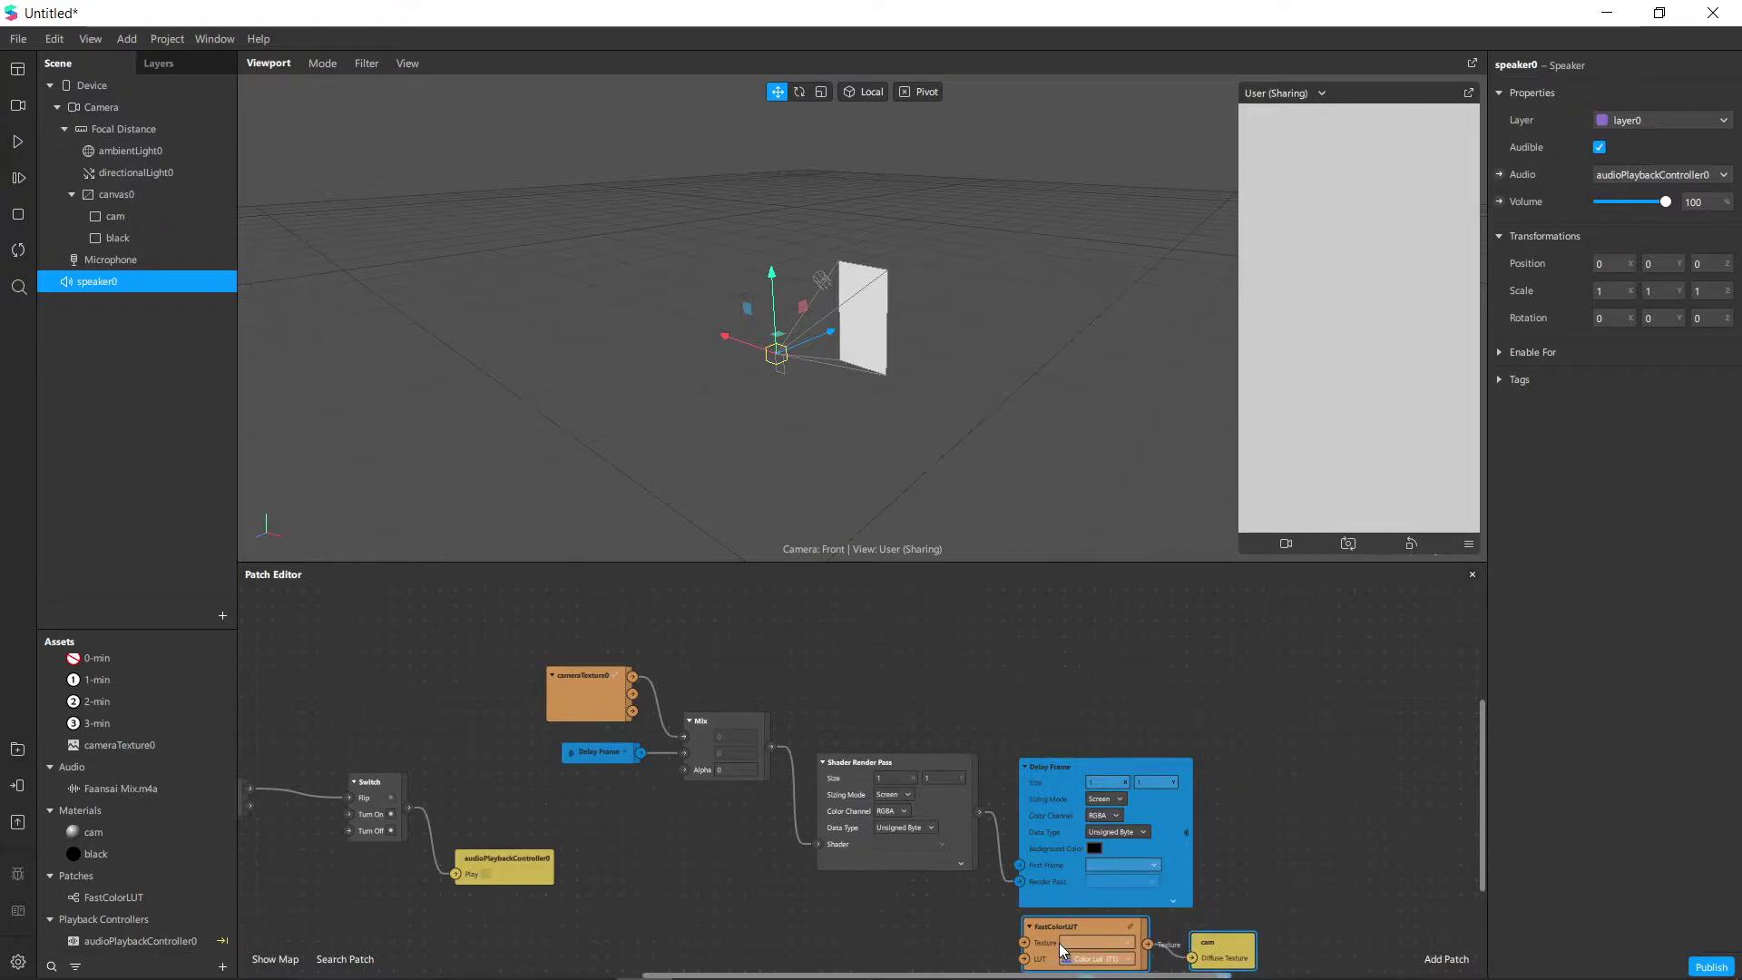
shift+drag(1027, 887, 1027, 769)
click(986, 958)
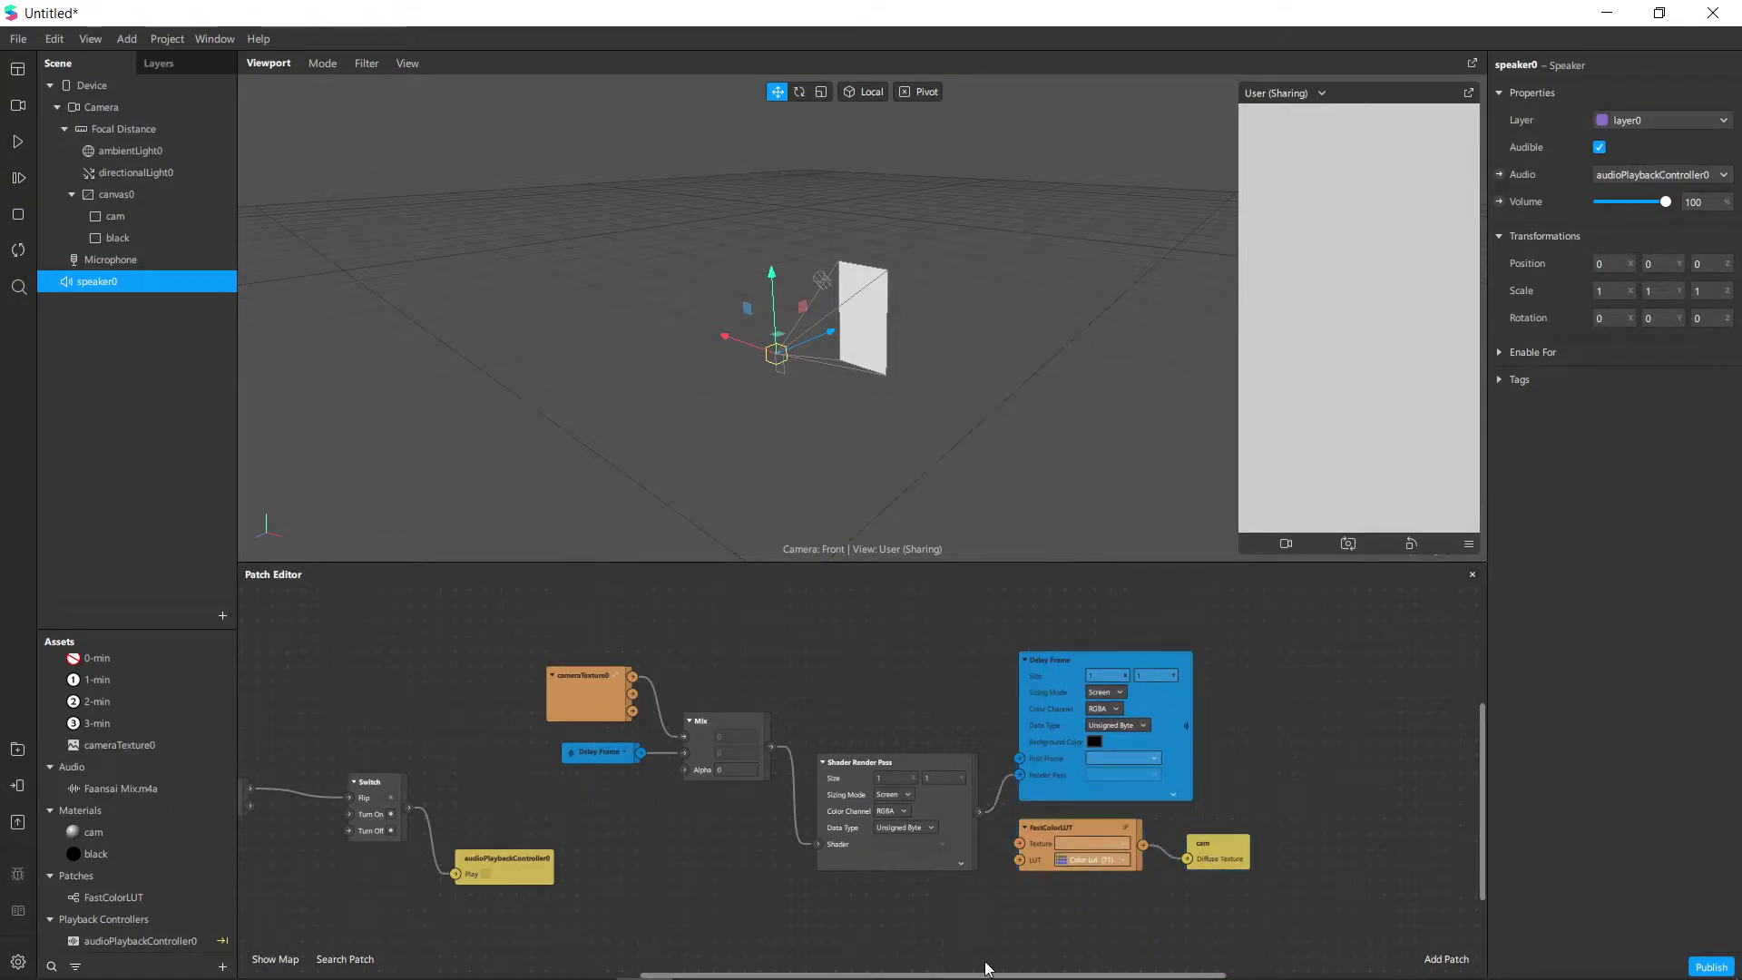
drag(1017, 844, 1020, 843)
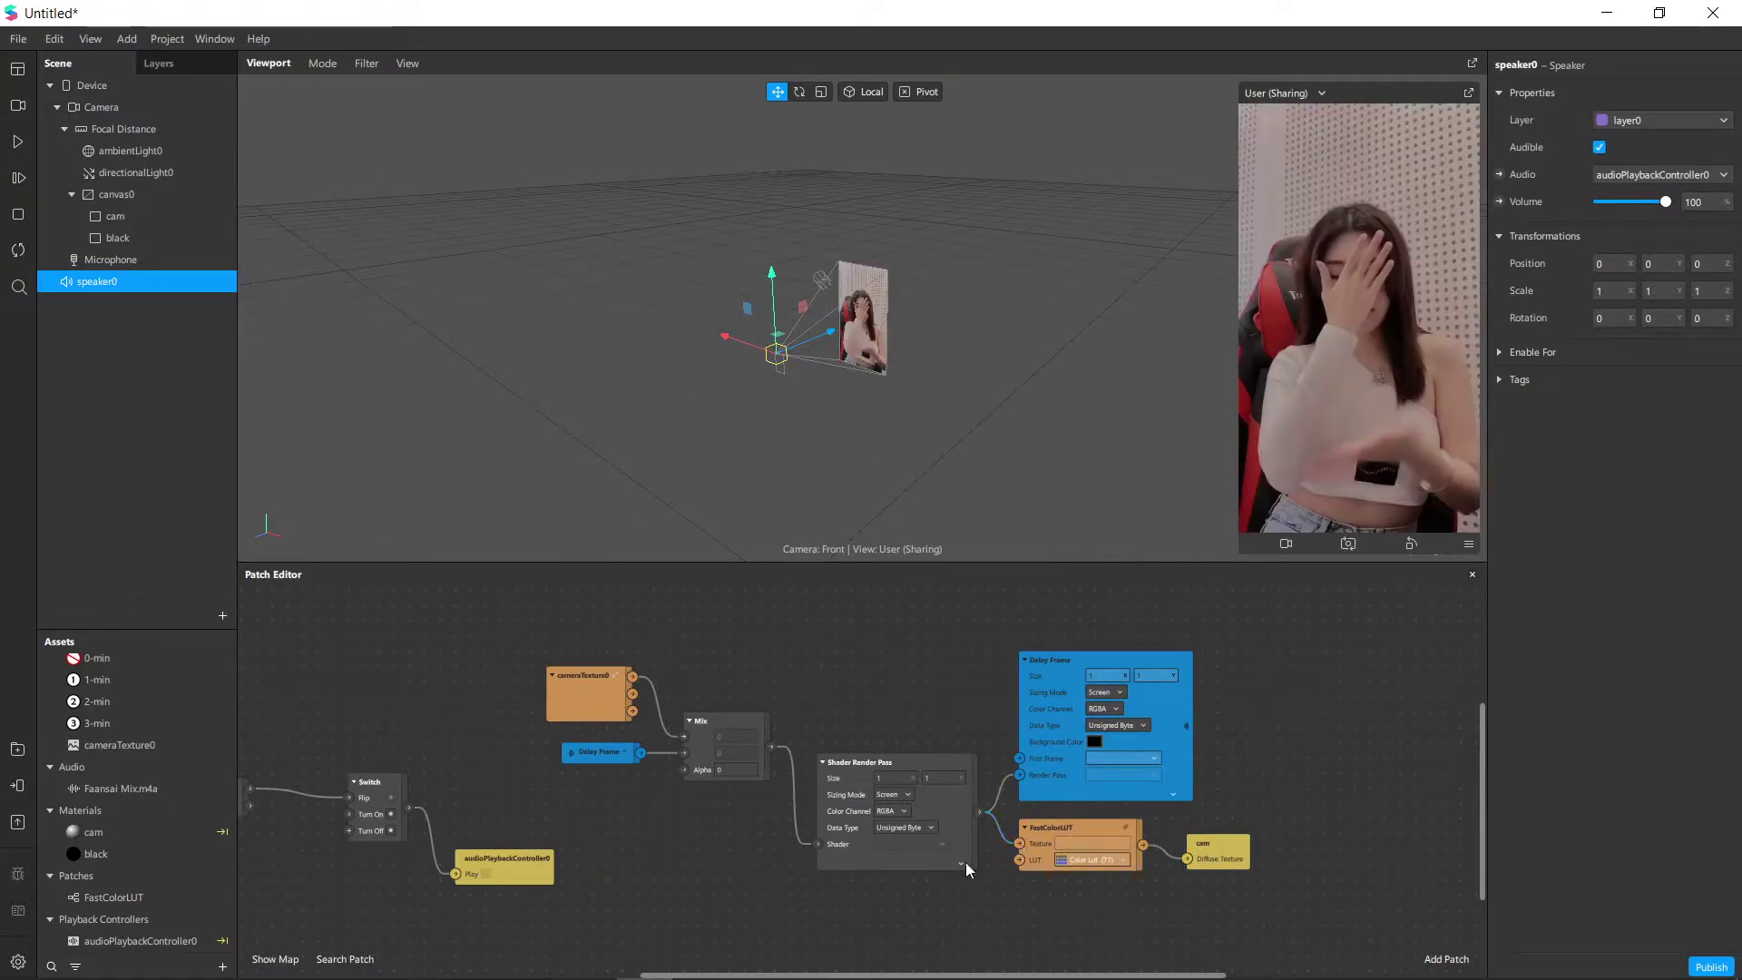
Play the preview and try an Alpha of 1 on the Mix patch.
click(18, 141)
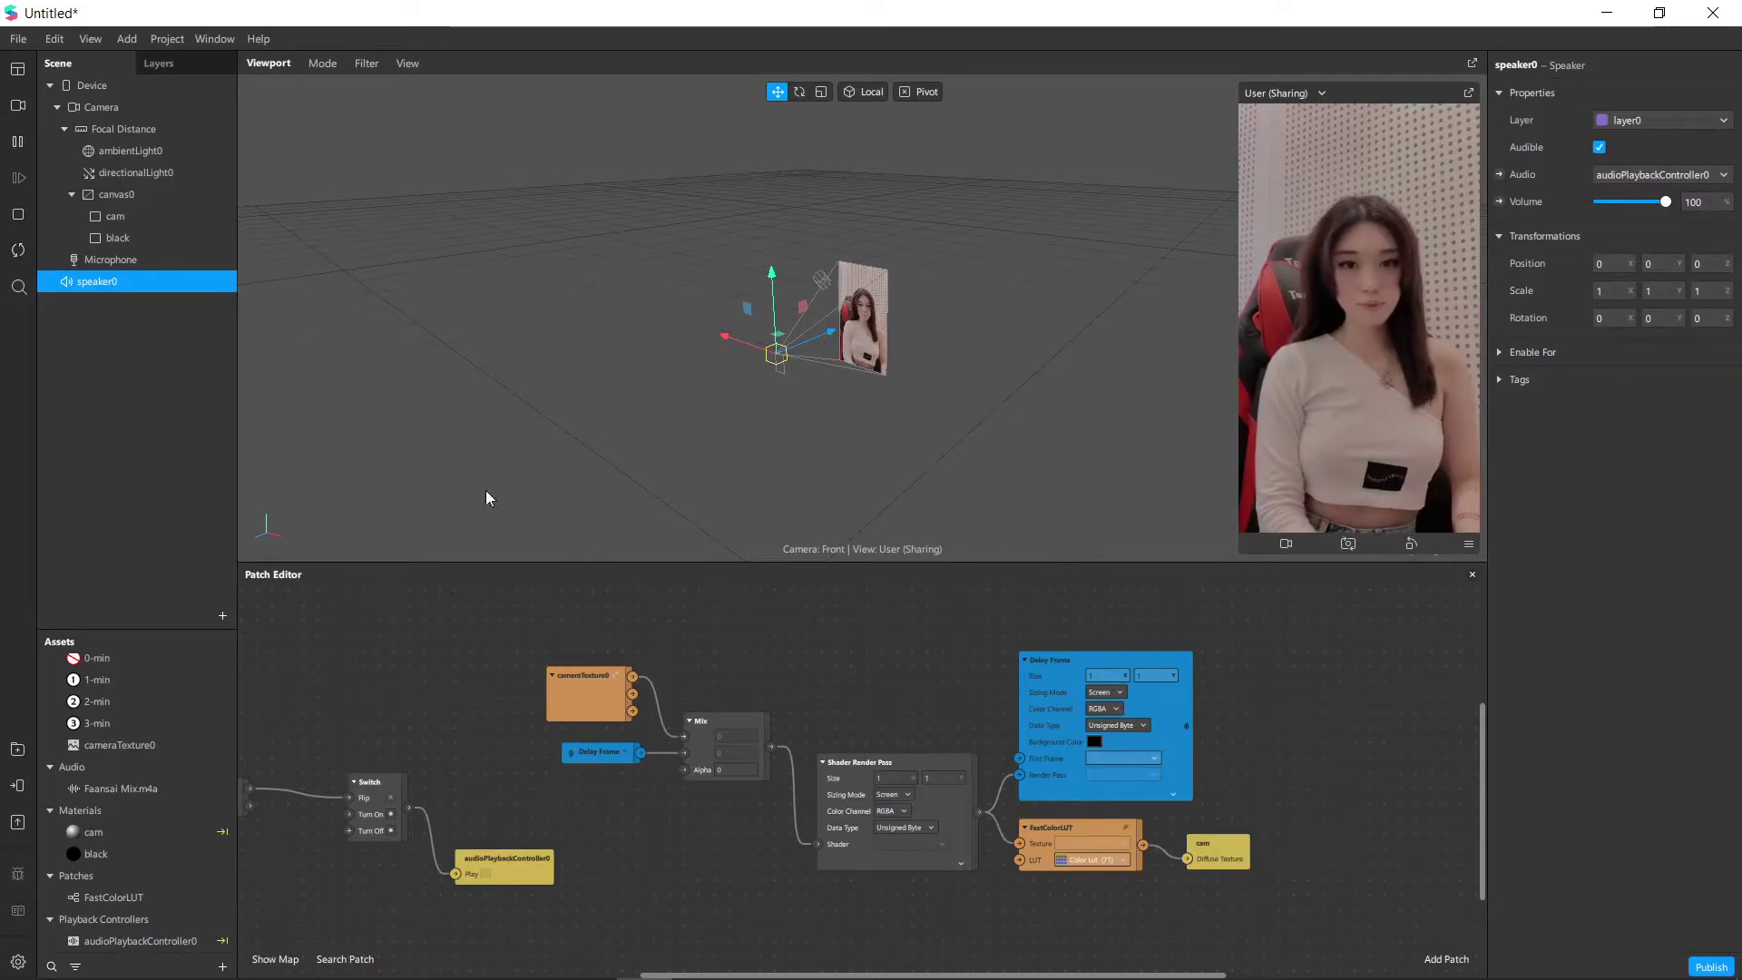
scroll(704, 794, up, 3)
click(785, 775)
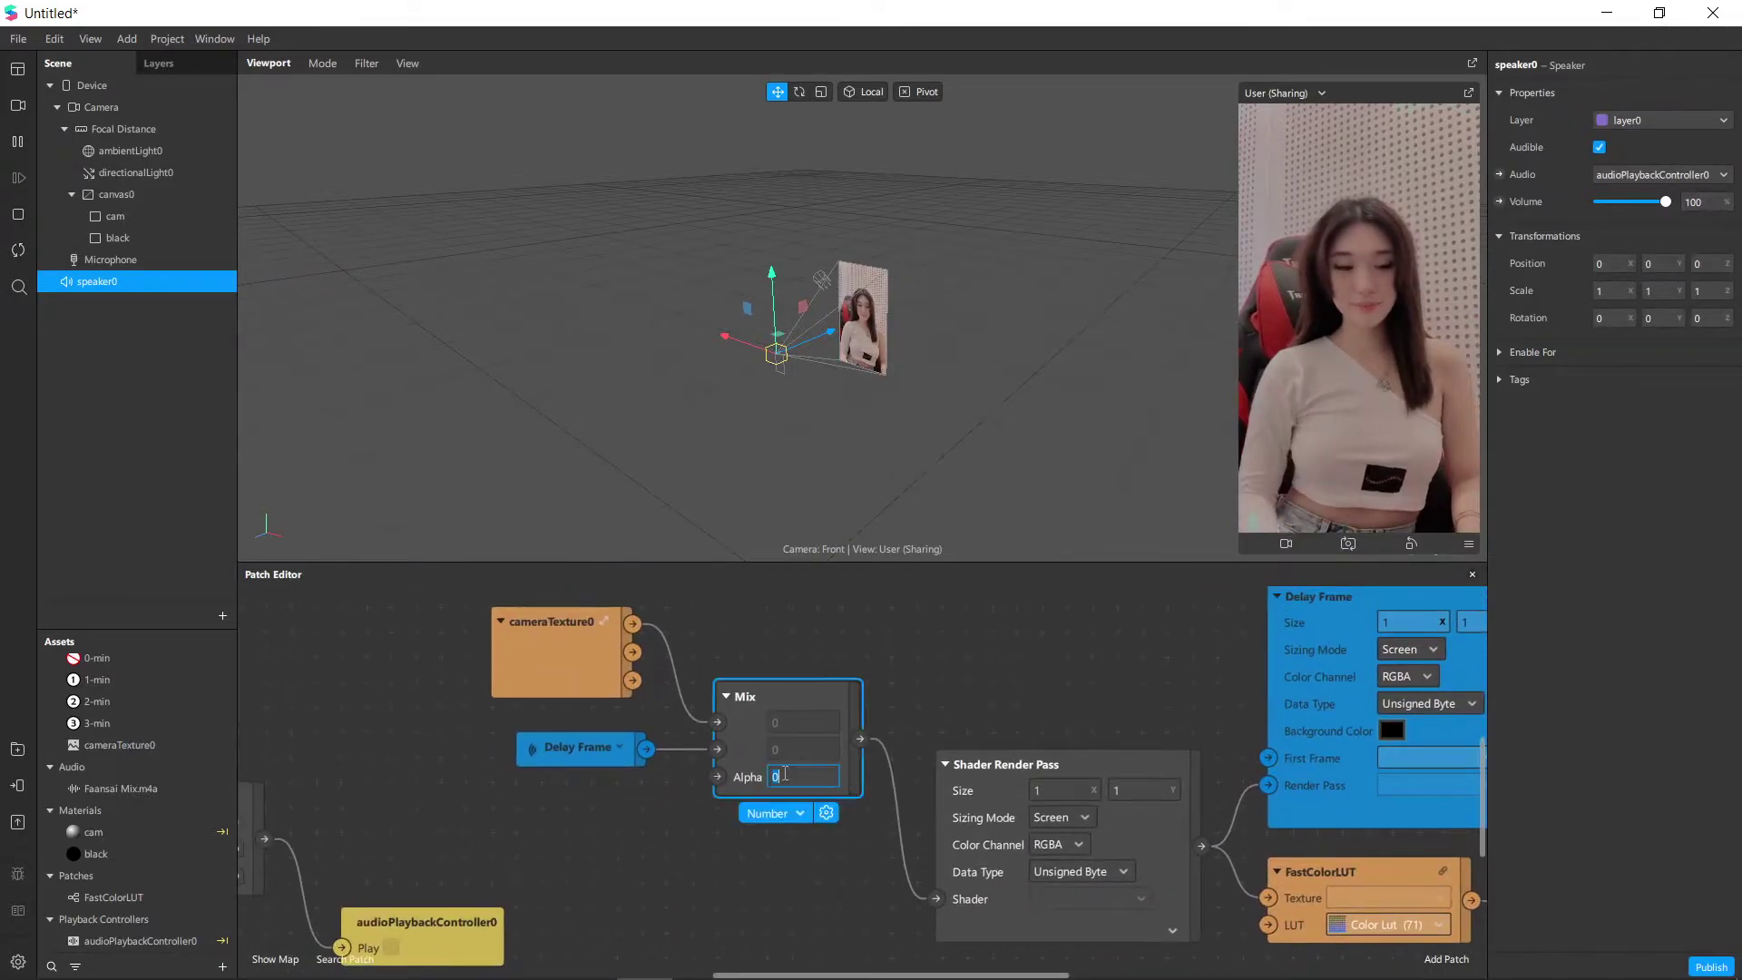
text(1)
click(808, 868)
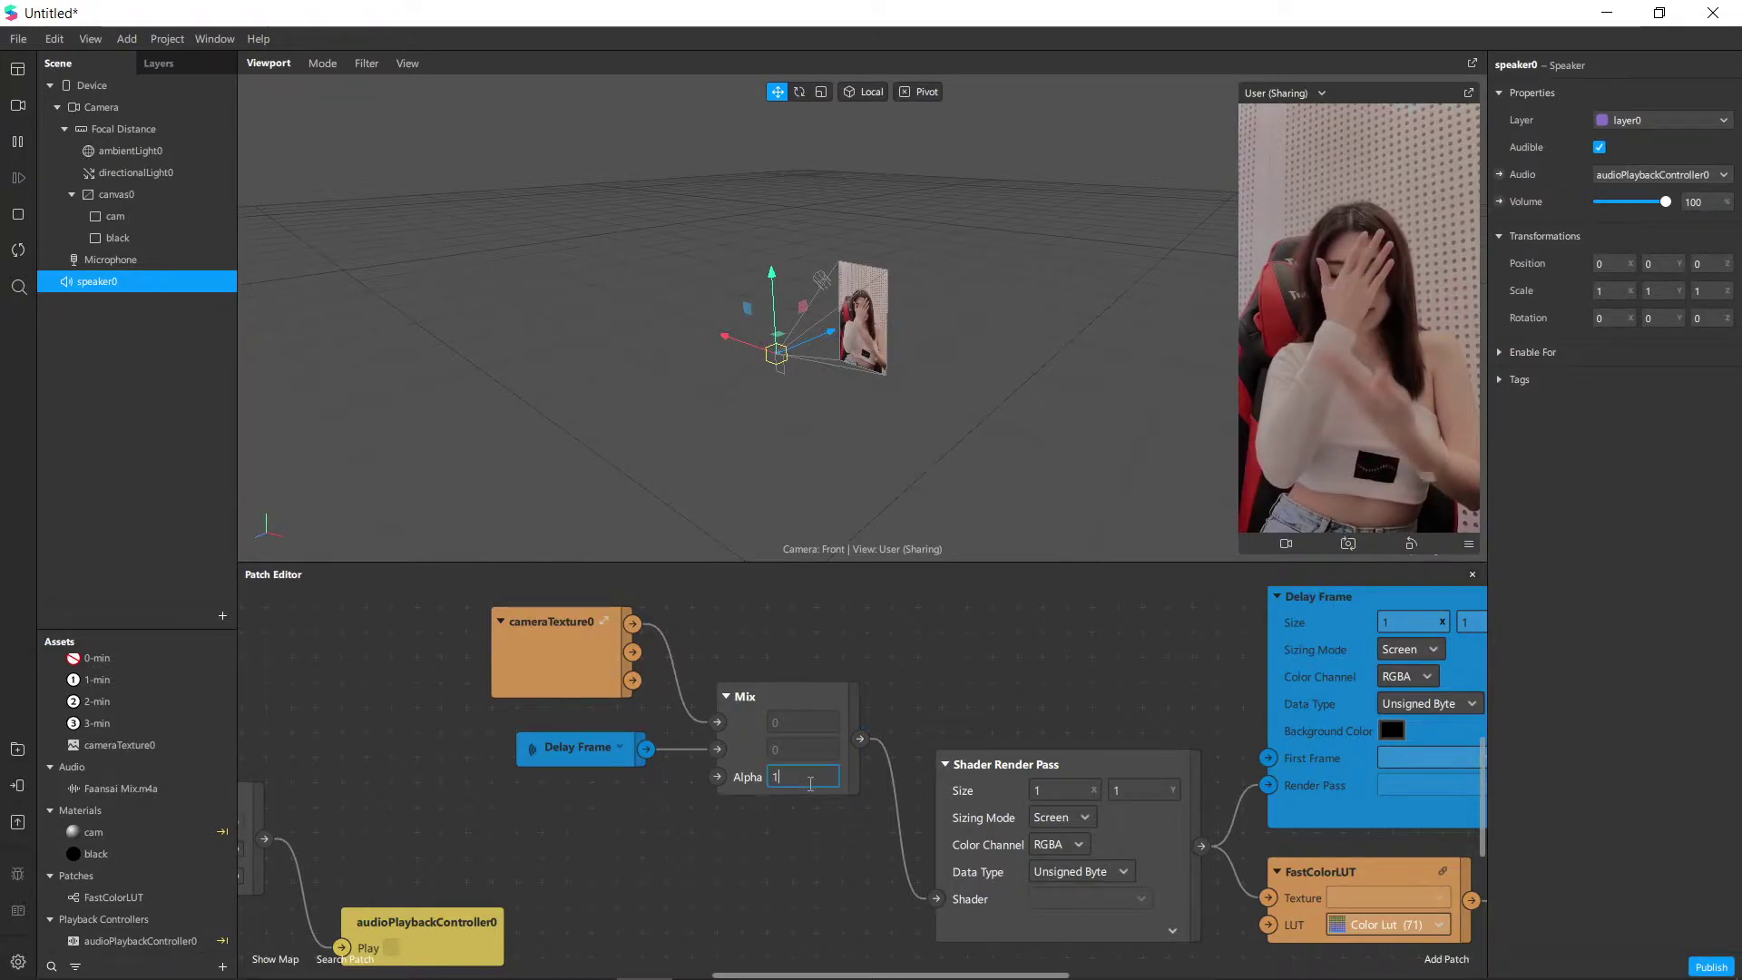
scroll(769, 905, down, 4)
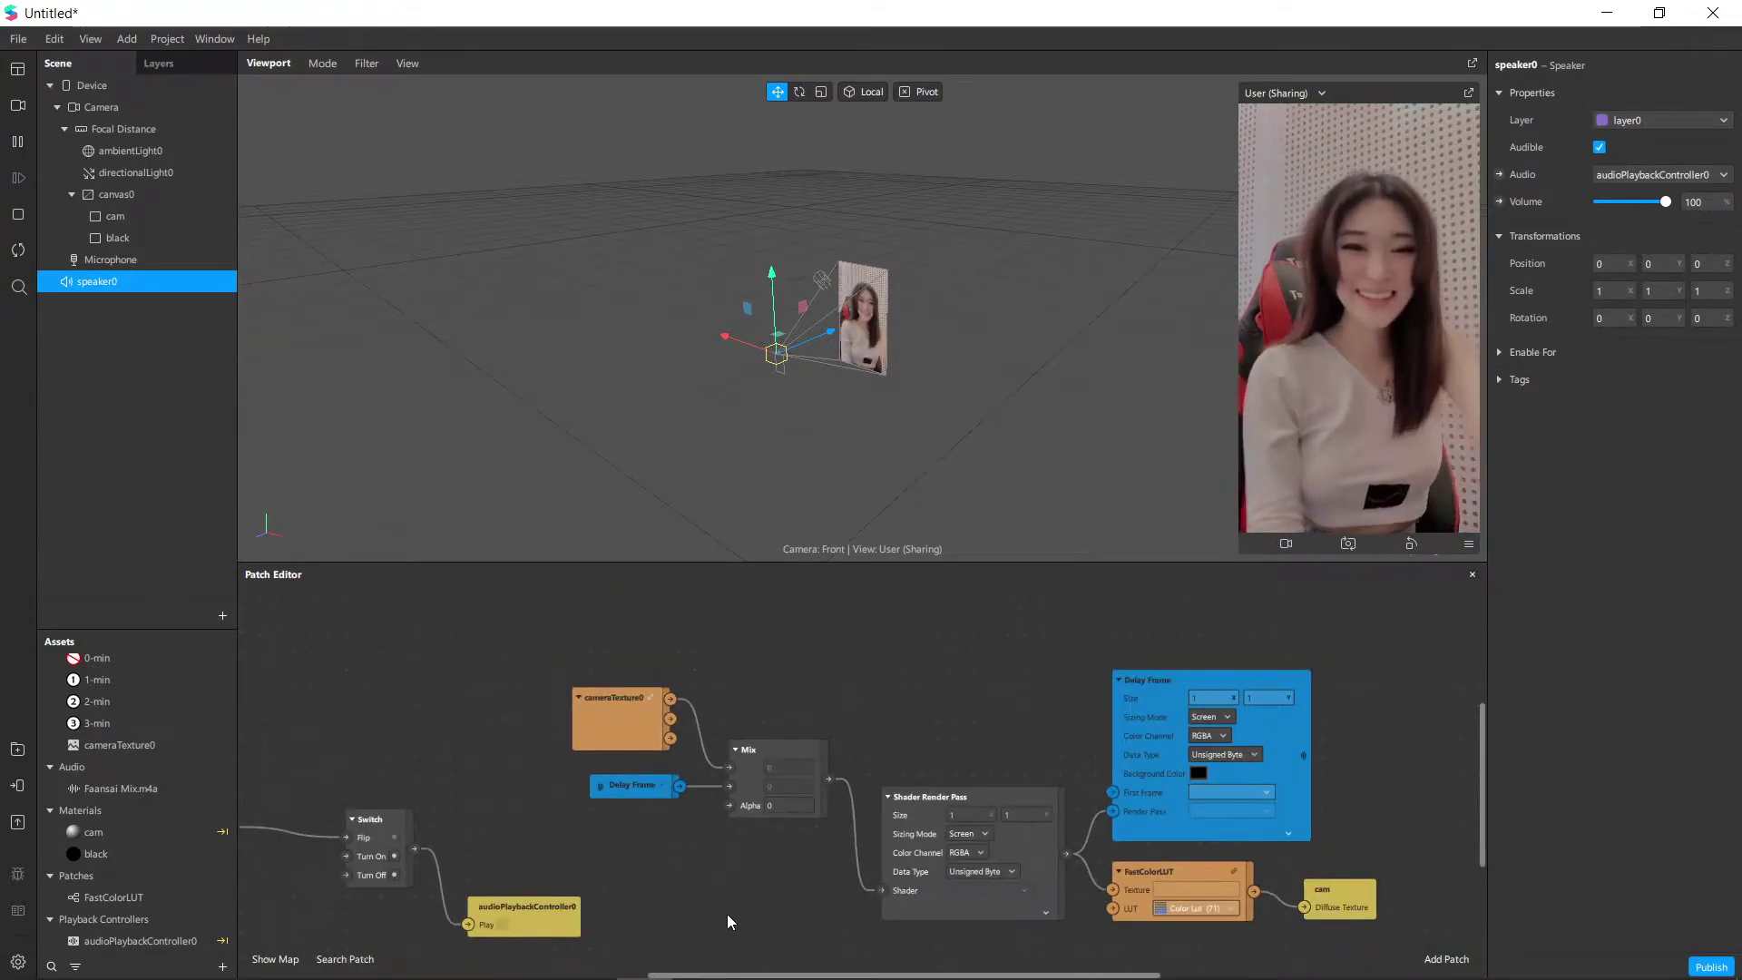
Delete the connection between Switch and audioPlaybackController0, and move the controller patch lower to make room.
scroll(699, 855, up, 1)
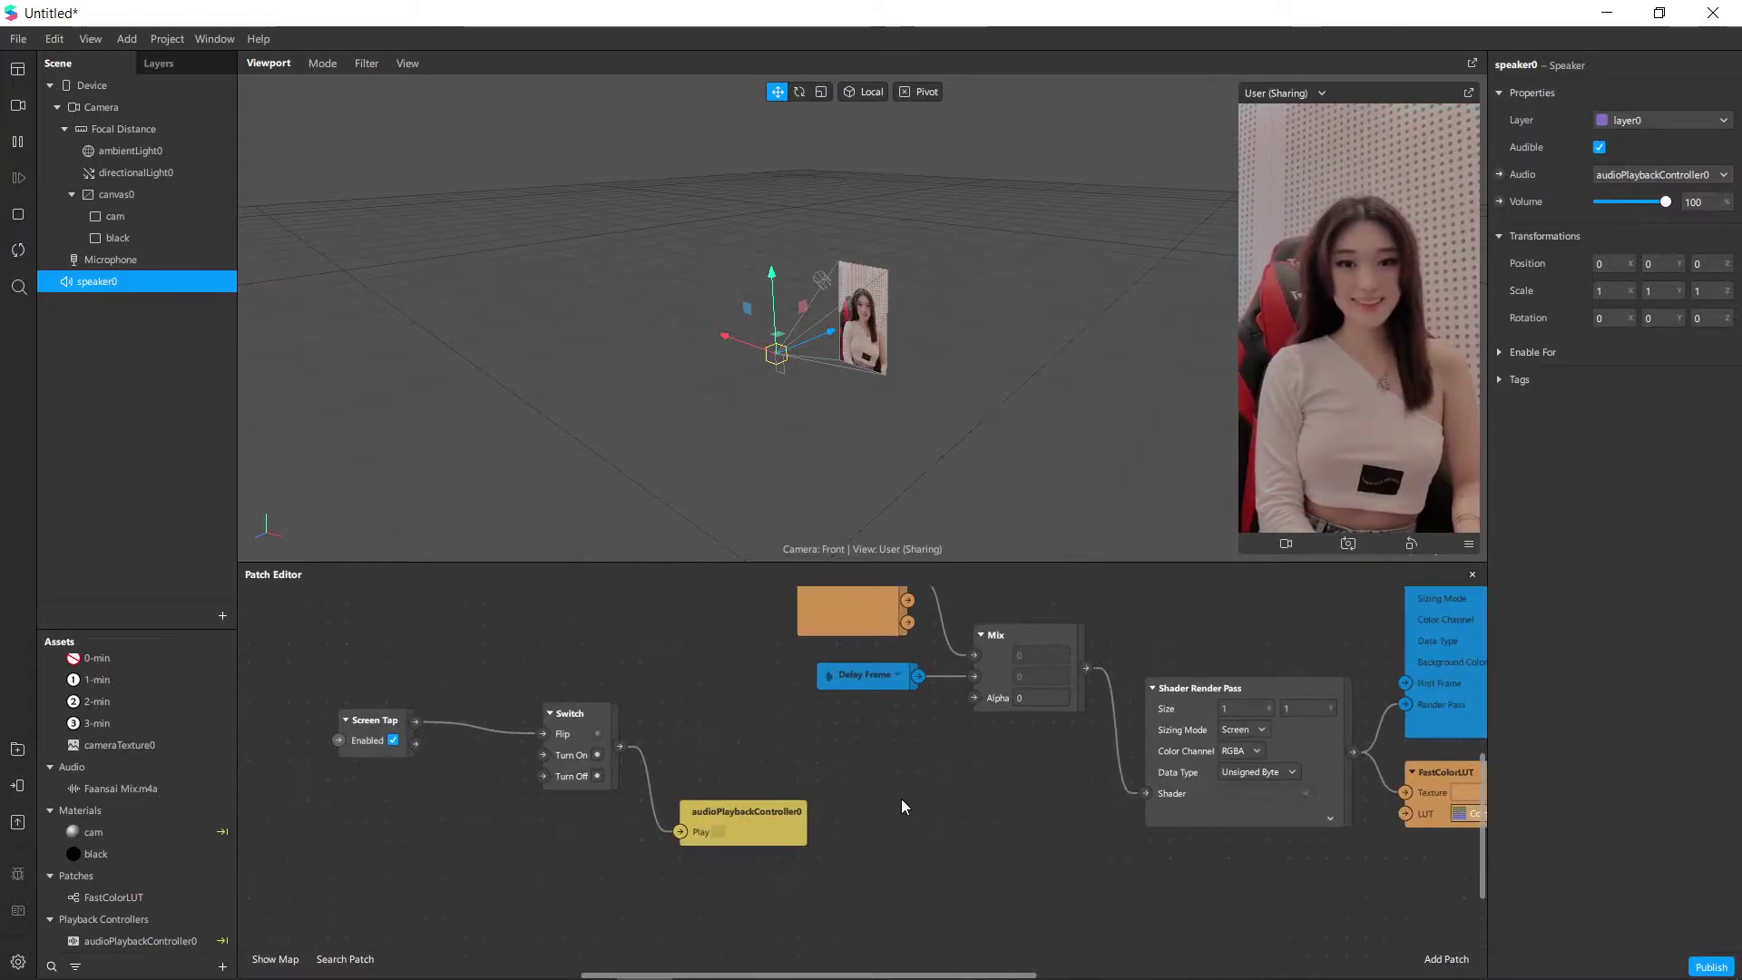
middle_drag(917, 822, 940, 847)
click(665, 789)
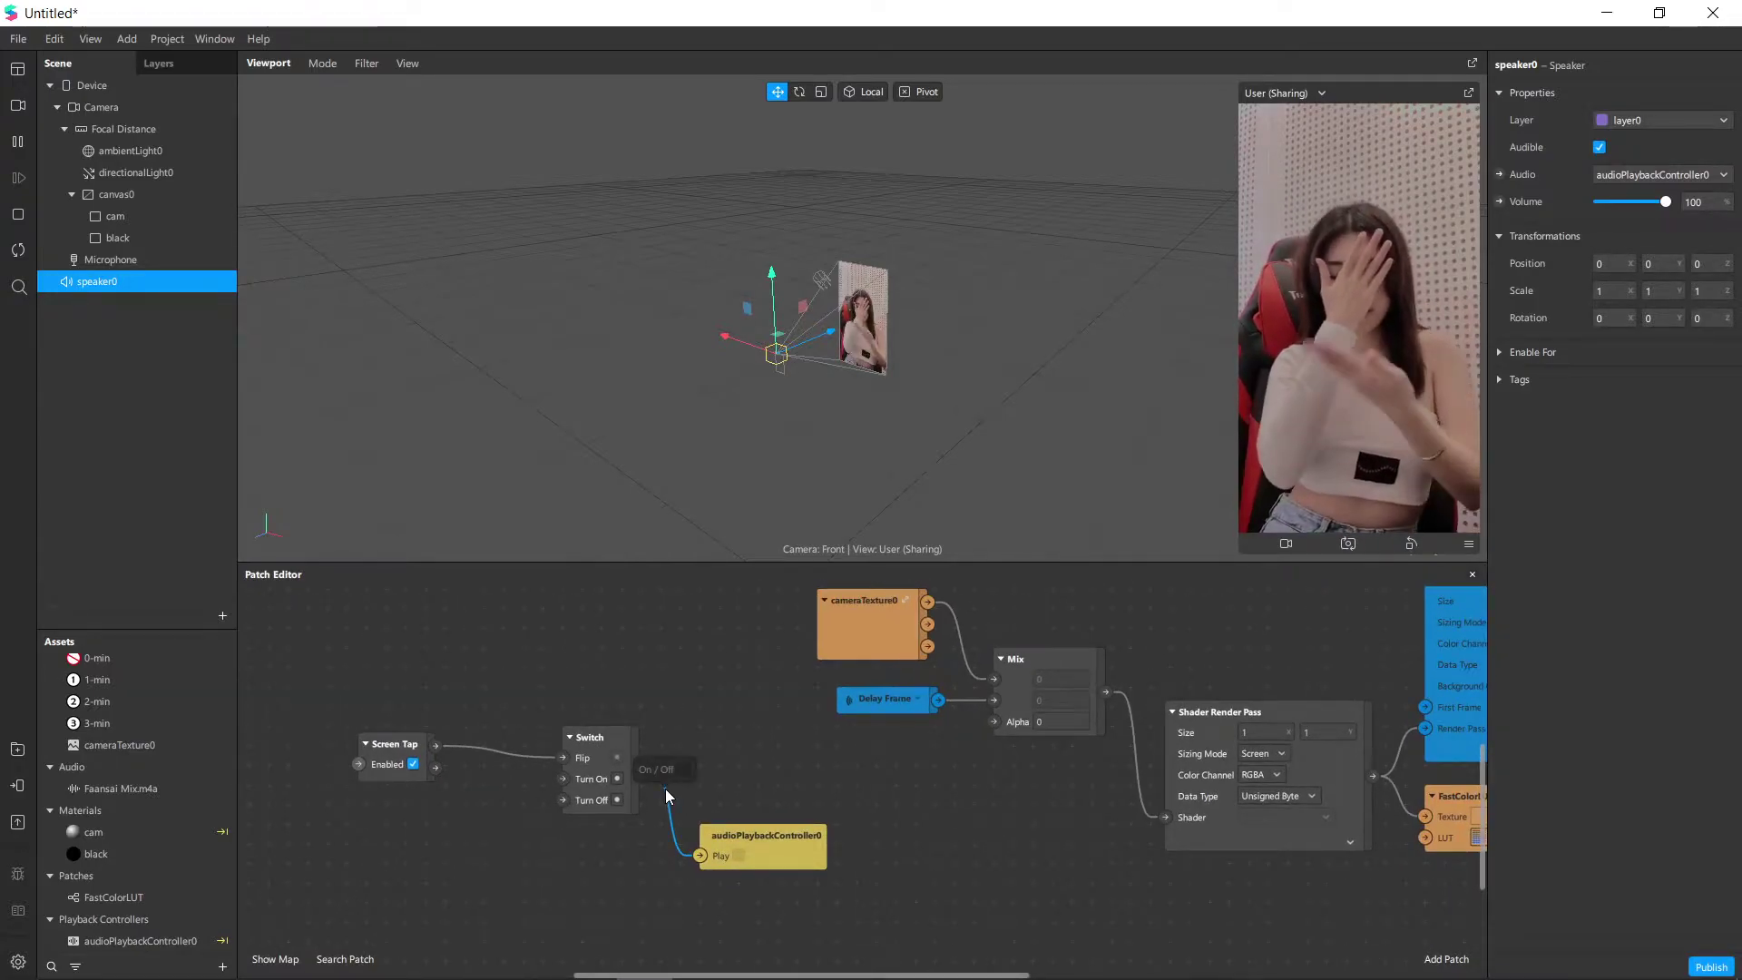
key(Delete)
drag(757, 847, 738, 906)
Add a Delay patch and place it beside the Switch patch above audioPlaybackController0.
click(768, 807)
double_click(767, 805)
text(de)
key(Return)
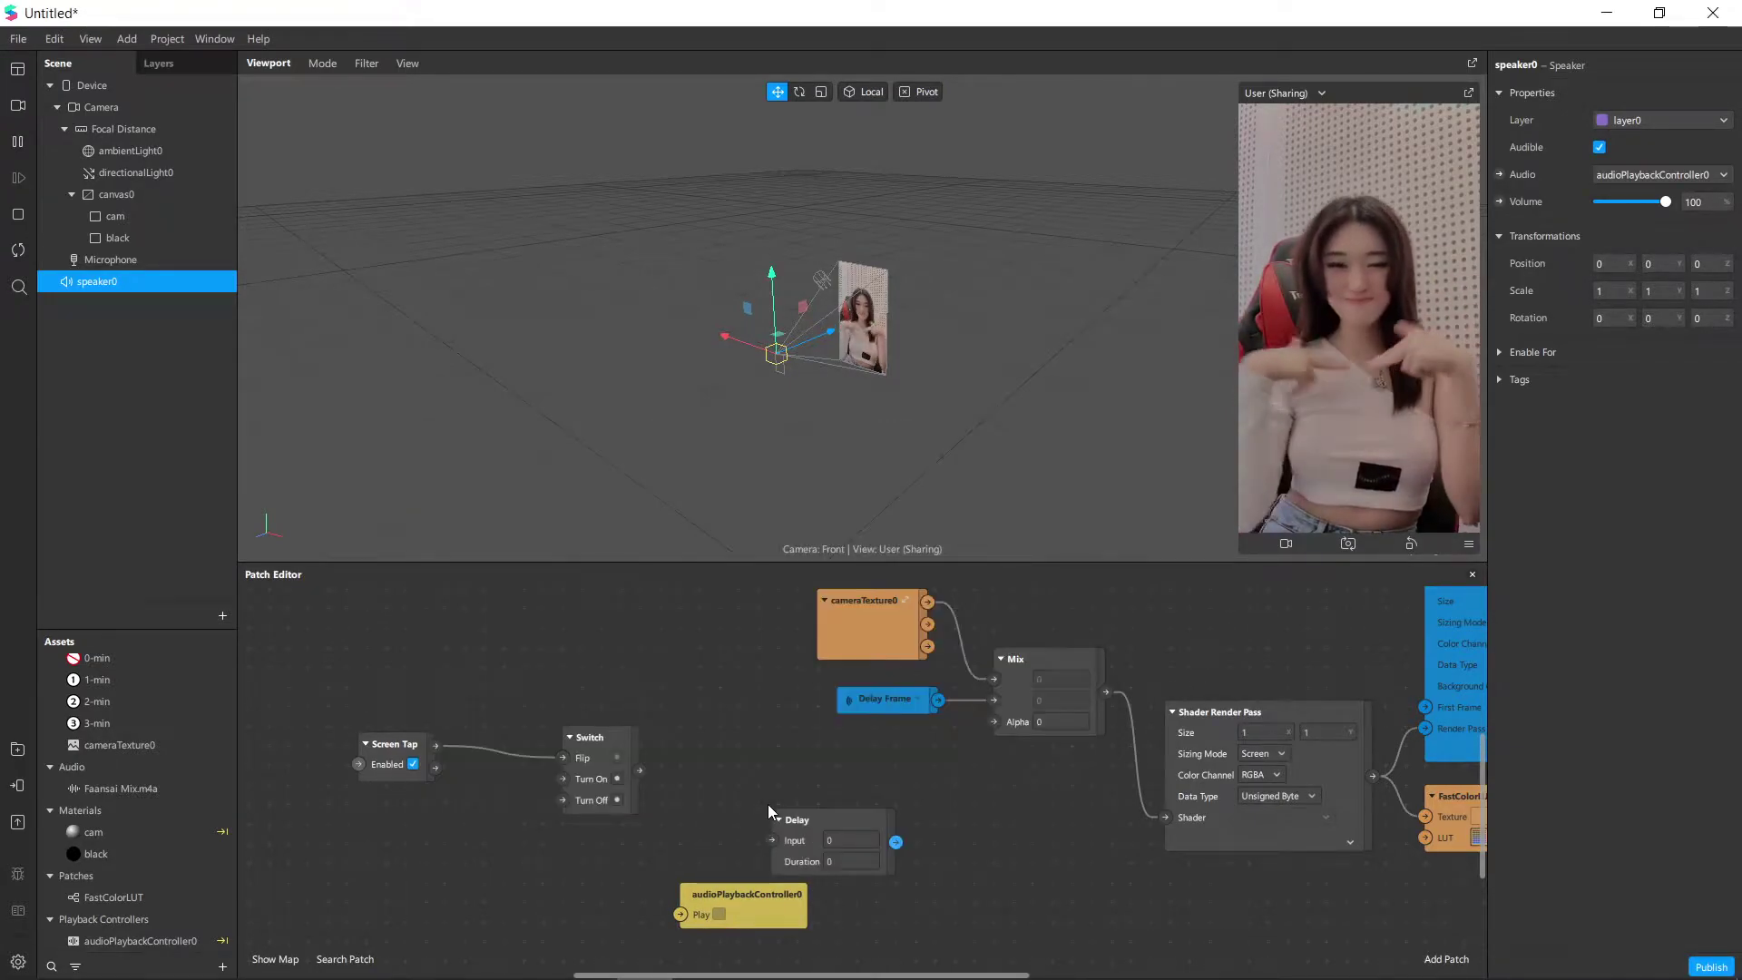
drag(792, 816, 738, 751)
Set the Delay's Duration to 2, then connect Switch's output to its Input and its Output to Mix's Alpha.
scroll(788, 809, up, 2)
click(789, 794)
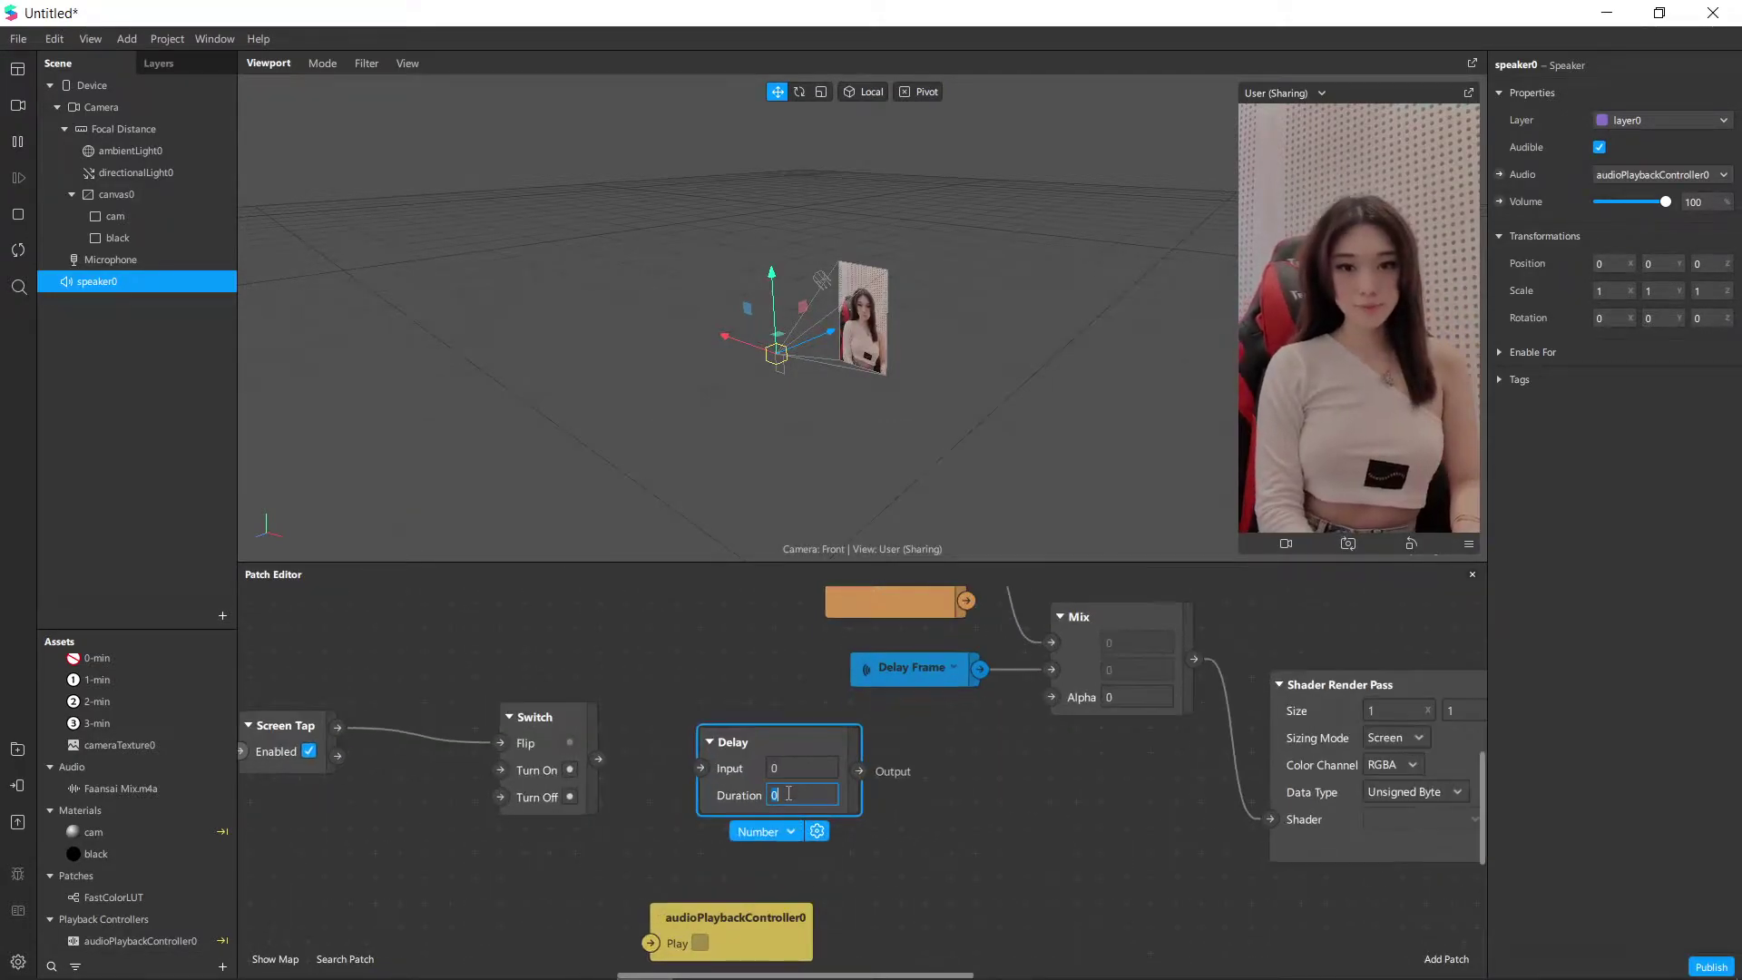
text(2)
key(Return)
drag(597, 759, 698, 768)
drag(859, 770, 1049, 697)
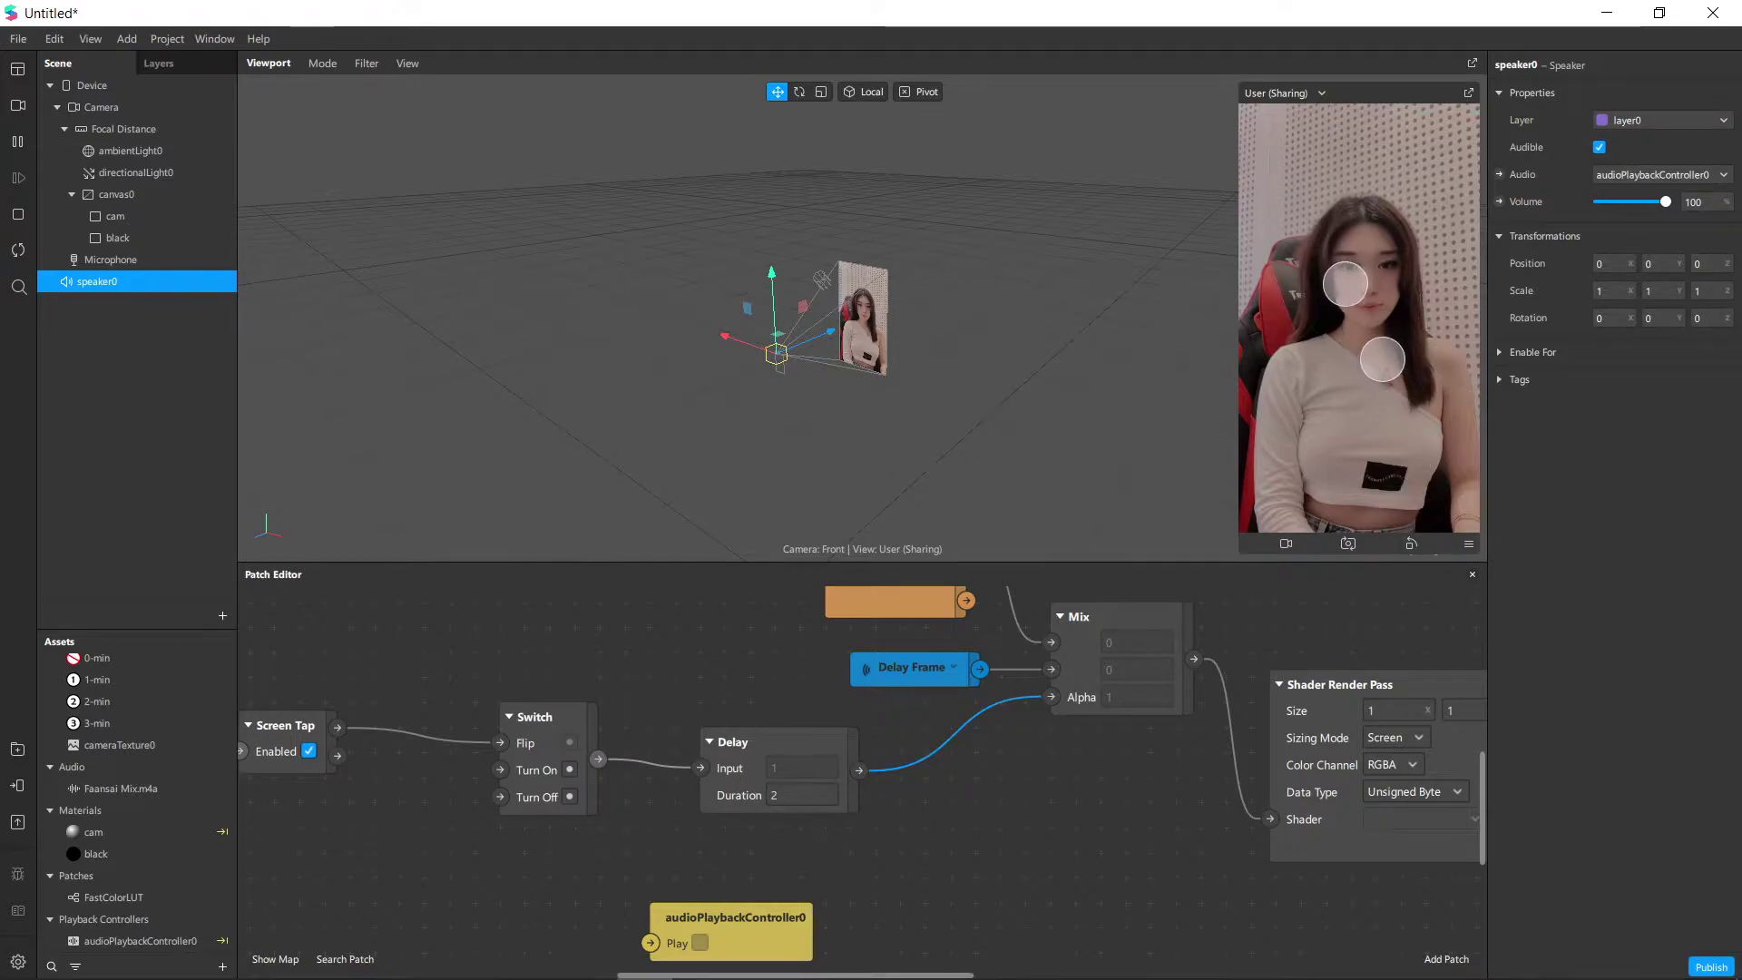
Preview the Faansai Mix.m4a audio file to find the time at which the delayed effect should start.
scroll(802, 763, up, 2)
scroll(910, 878, down, 2)
drag(911, 878, 894, 799)
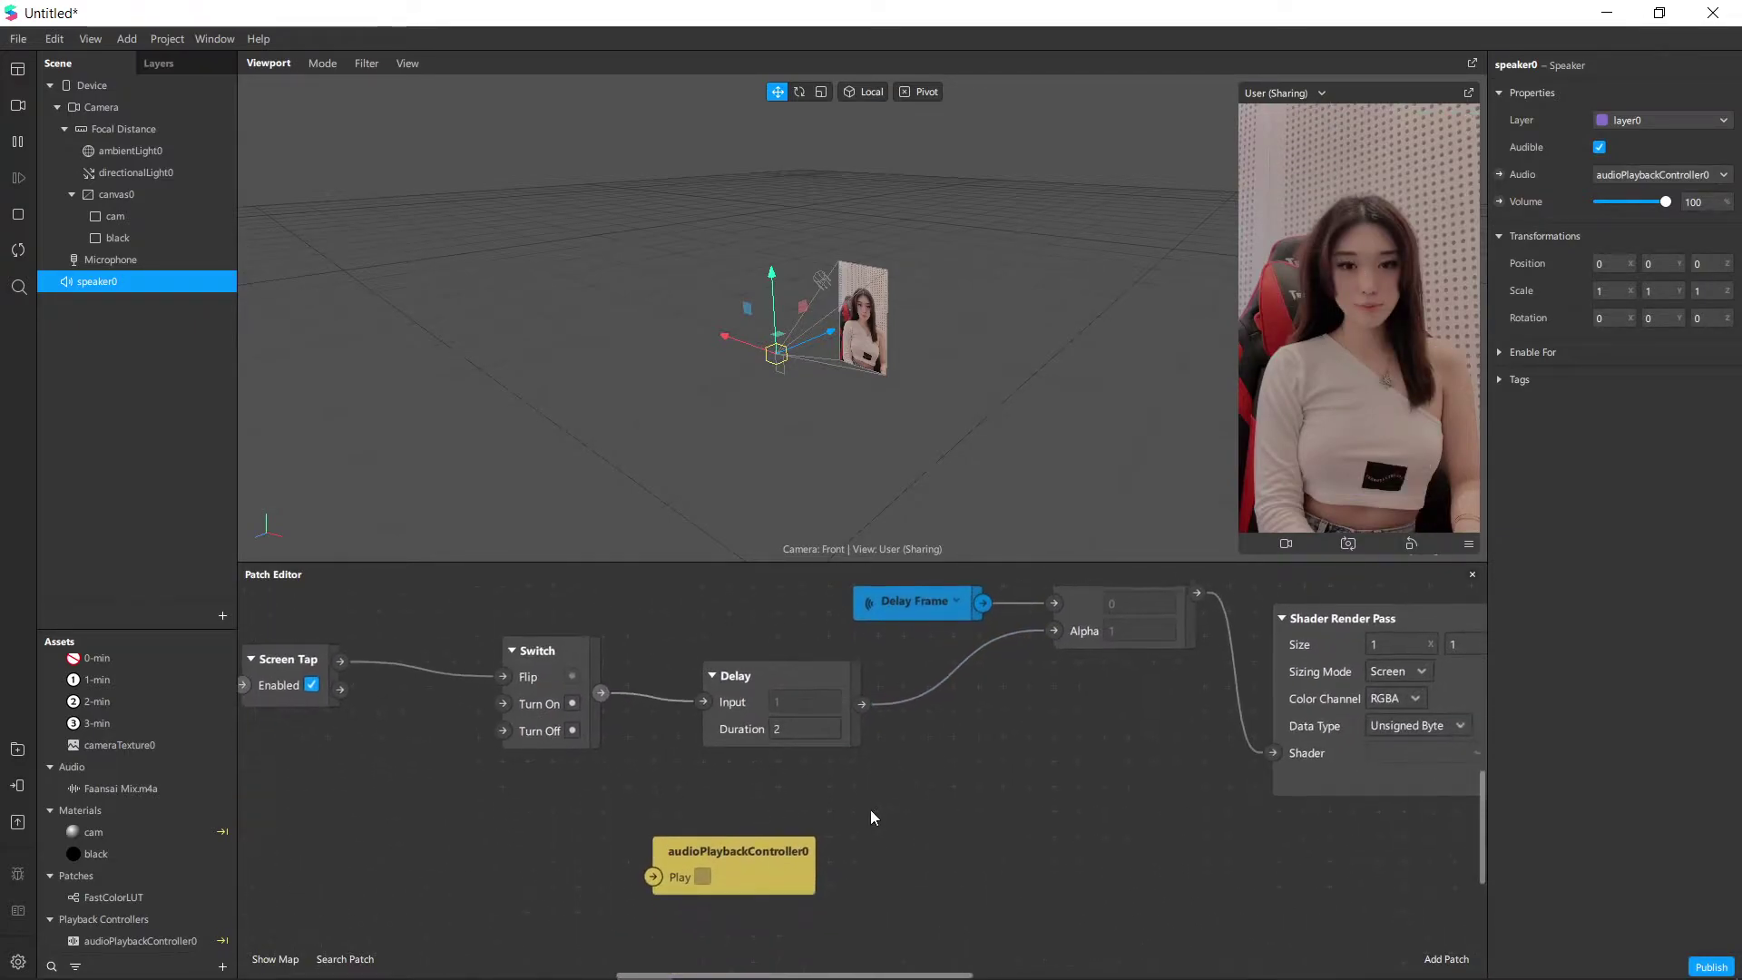
click(121, 787)
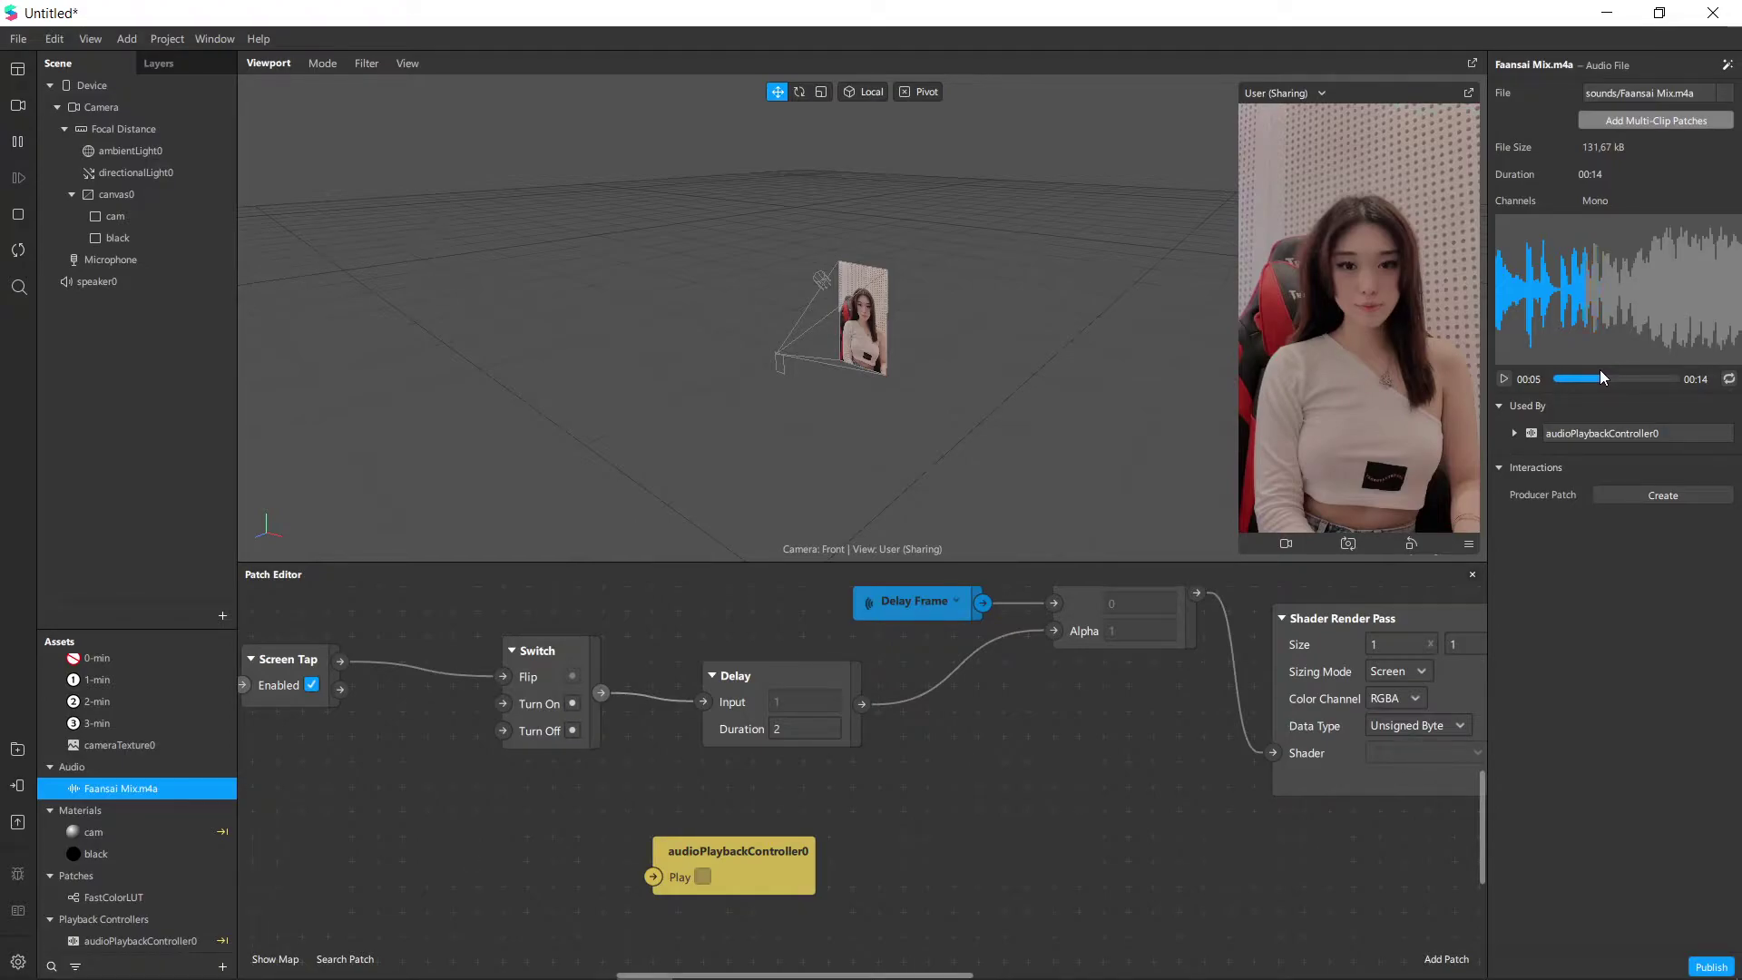
drag(1600, 372, 1603, 372)
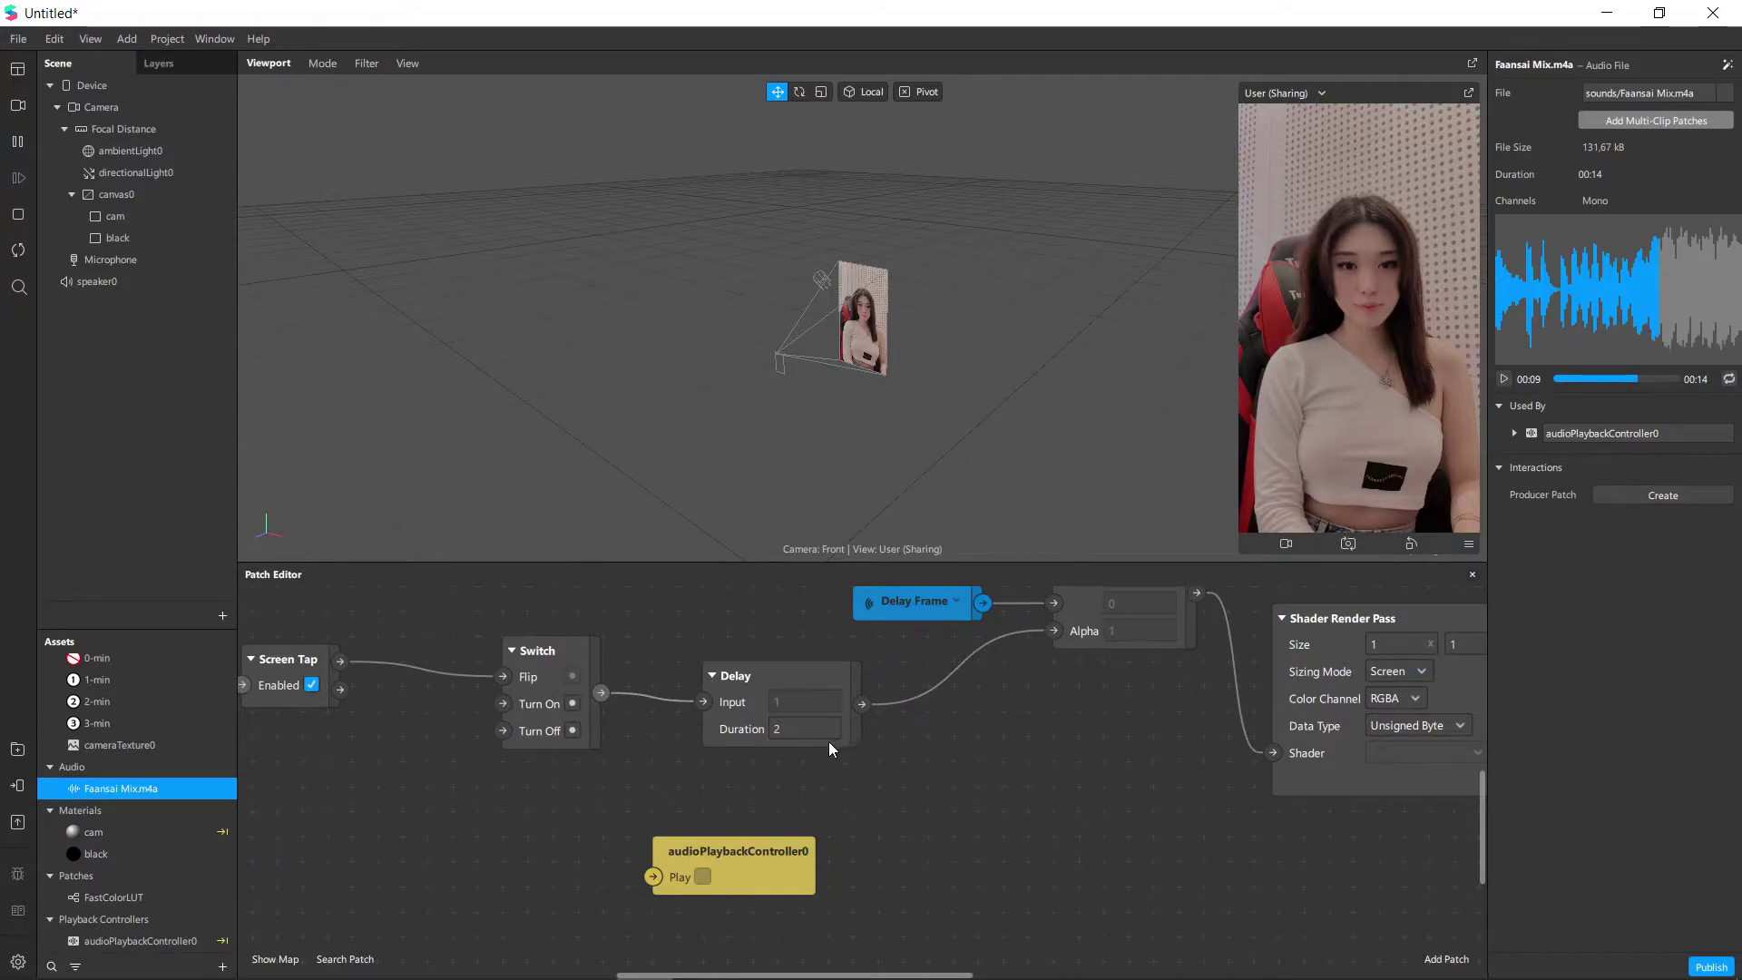
Set the Delay patch's Duration to 9,5.
scroll(807, 722, up, 2)
click(800, 720)
text(9,5)
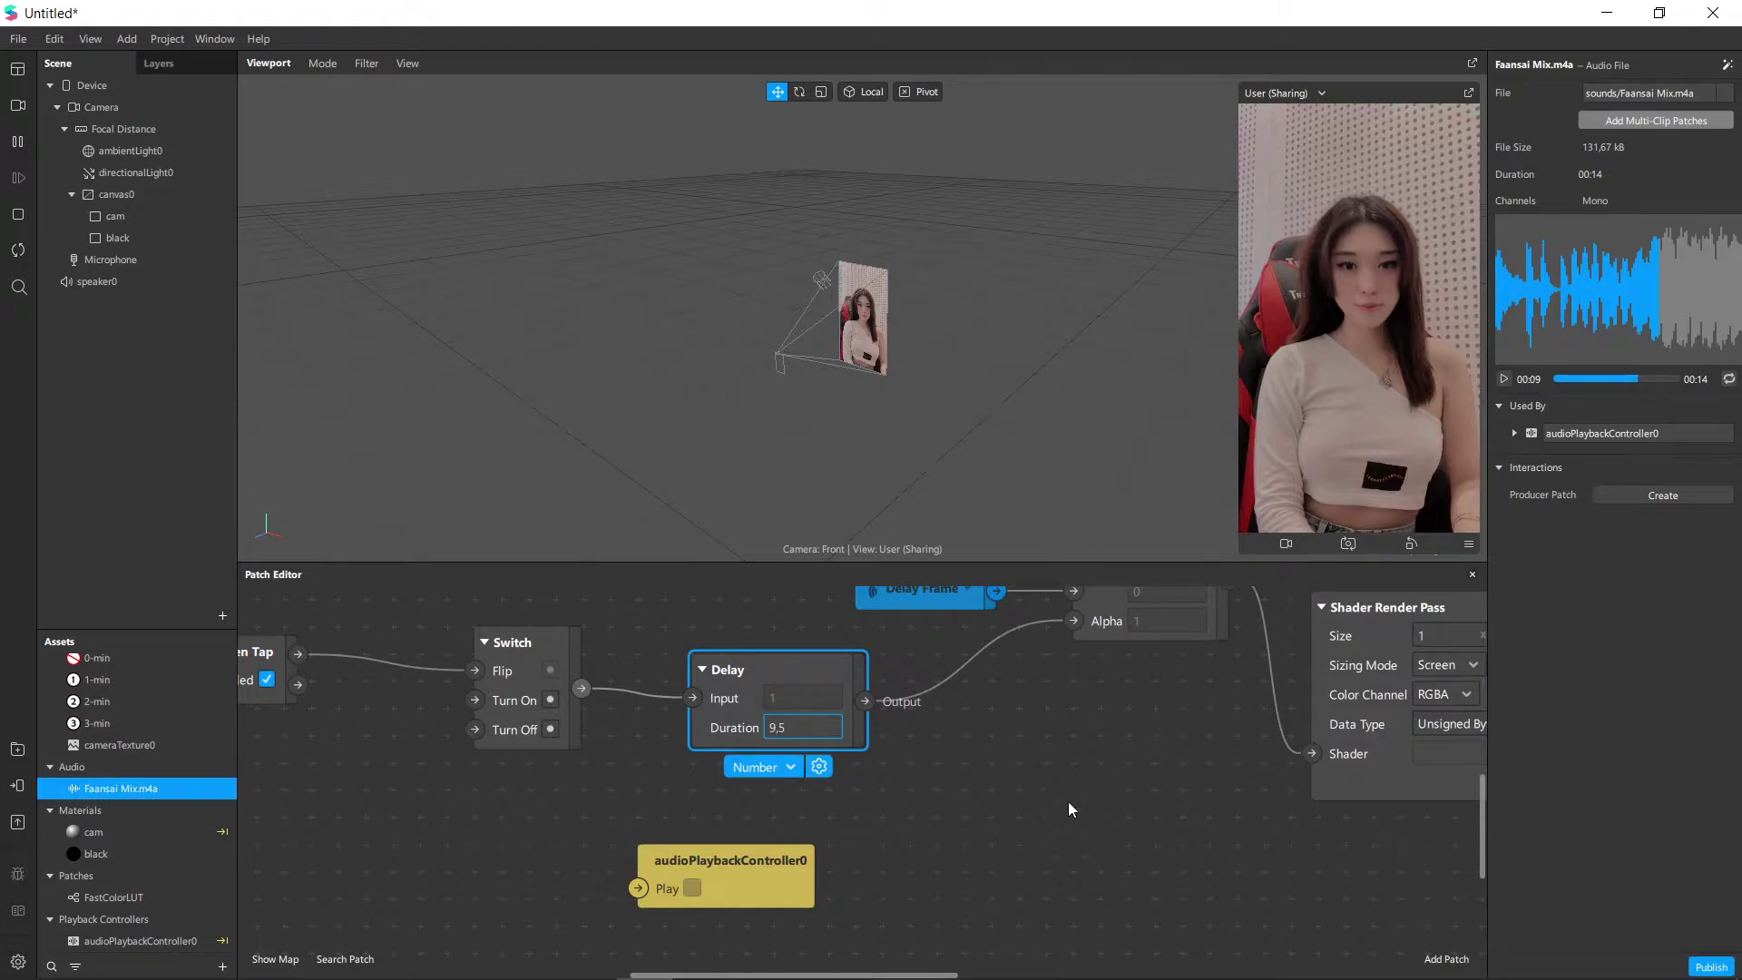
click(906, 843)
scroll(905, 842, down, 2)
Connect Switch's output to audioPlaybackController0's Play, then test the tap in the preview and restart the effect.
drag(1050, 751, 1058, 773)
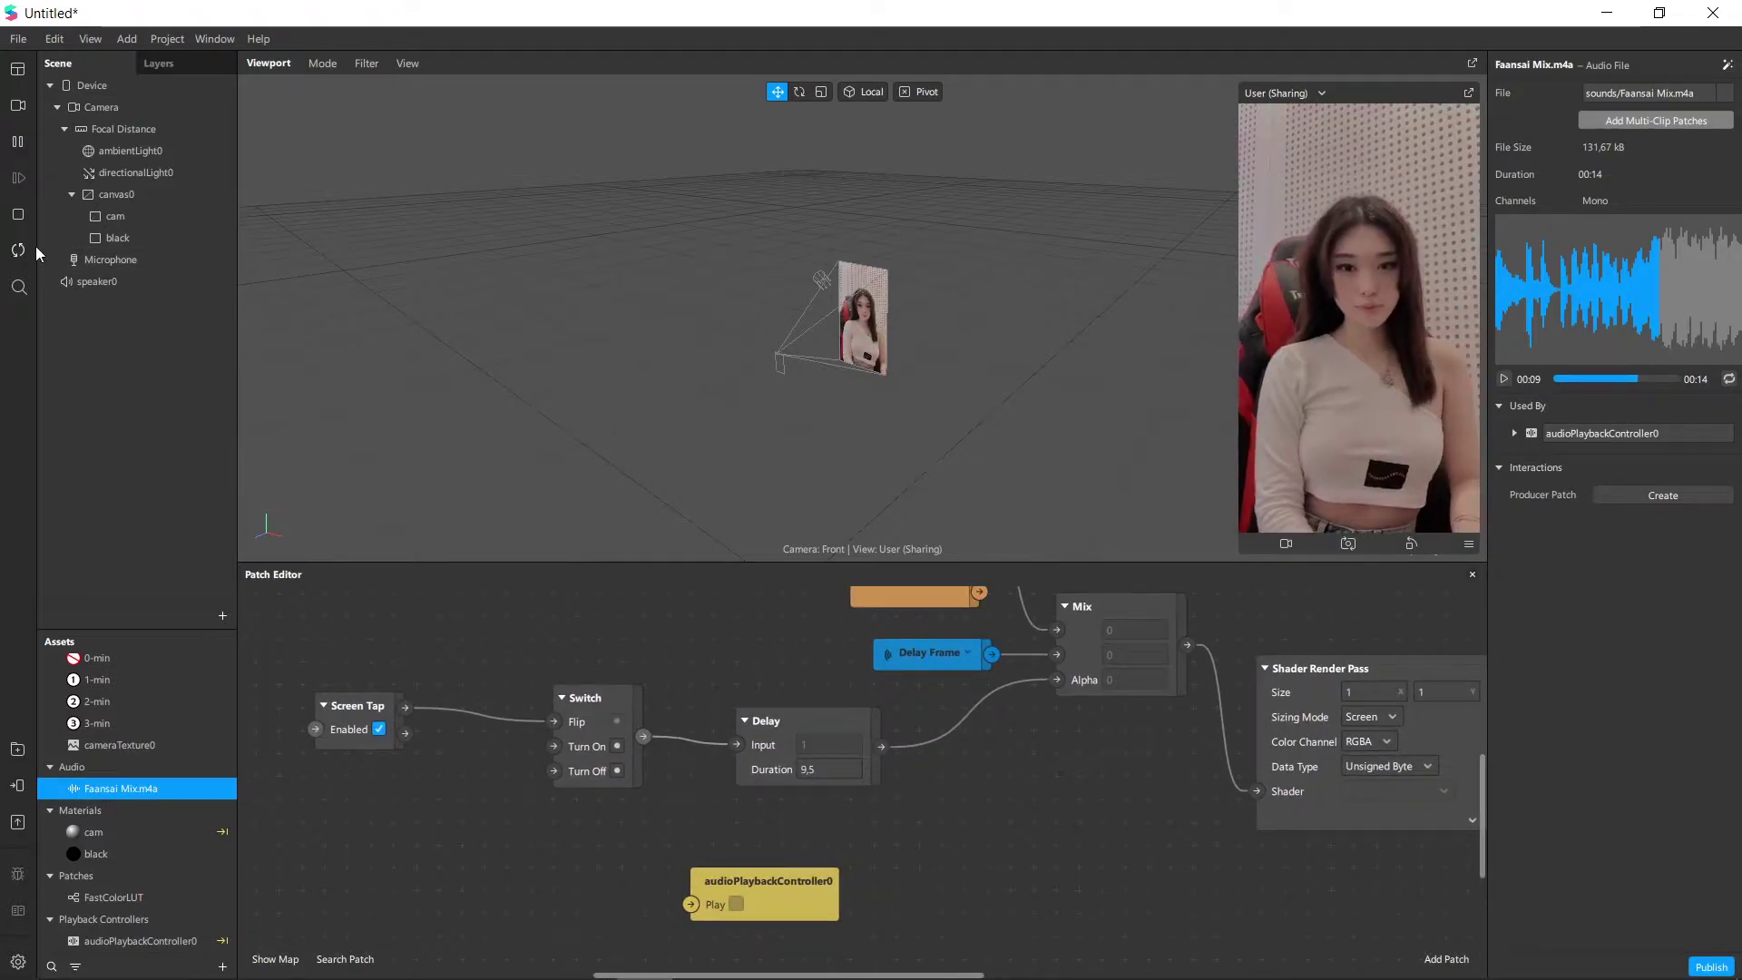
drag(733, 876, 802, 853)
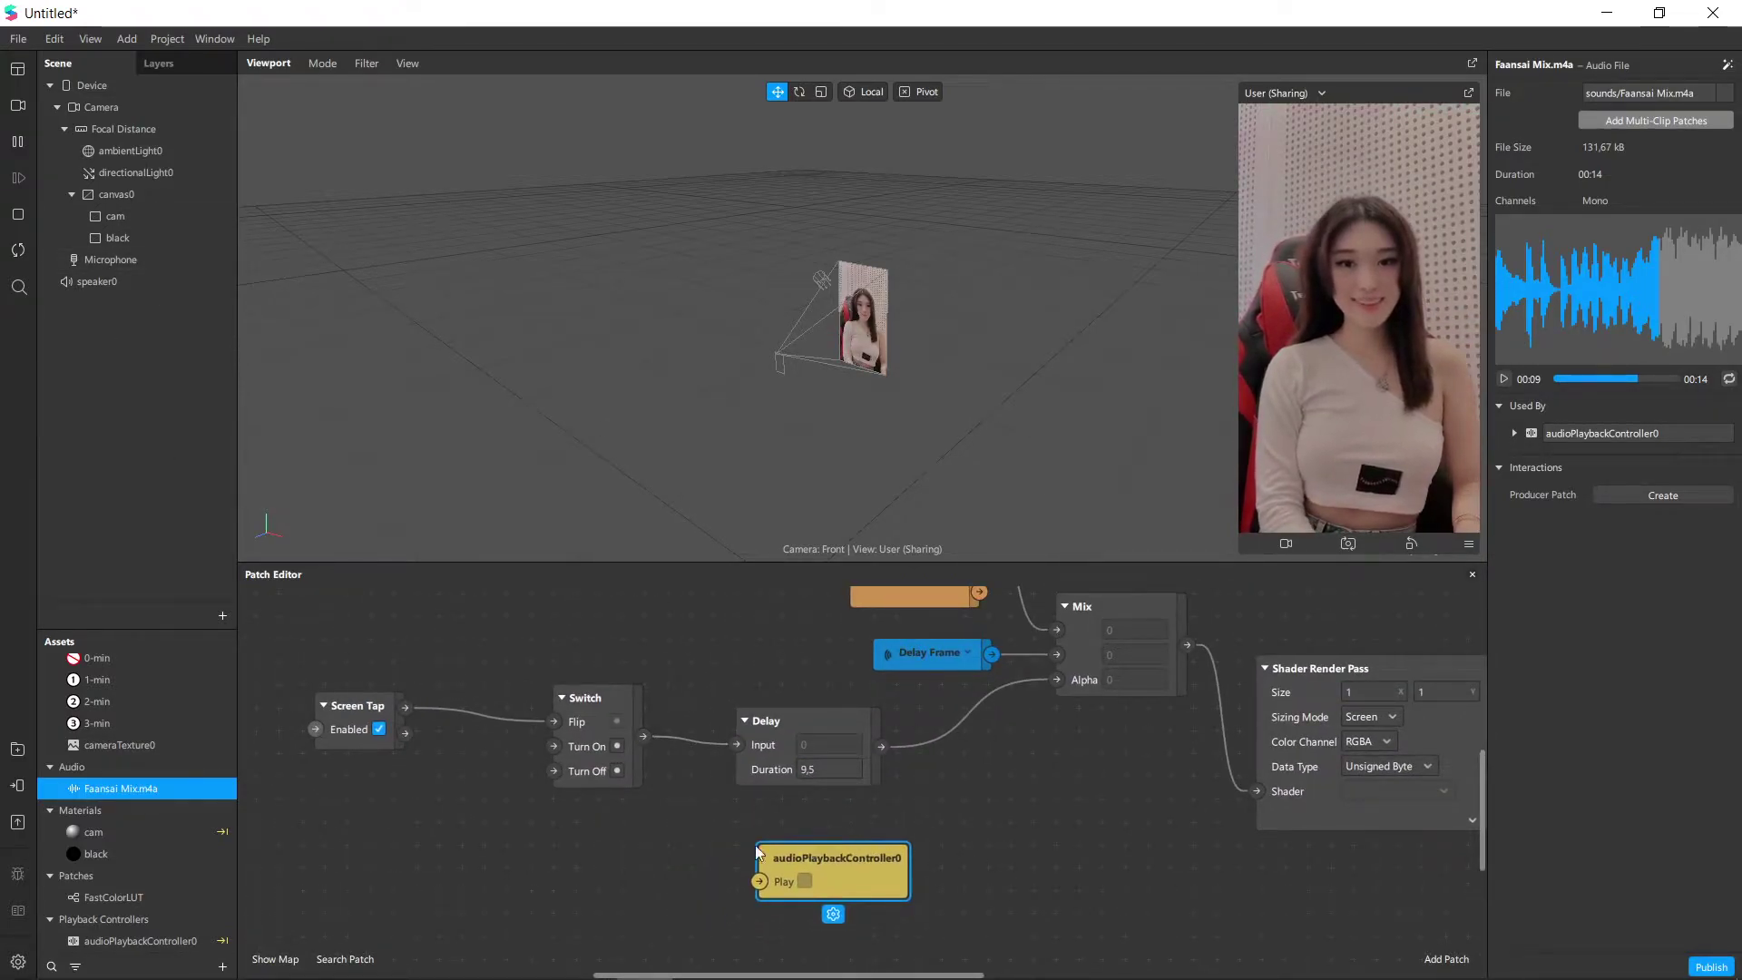
drag(644, 736, 759, 881)
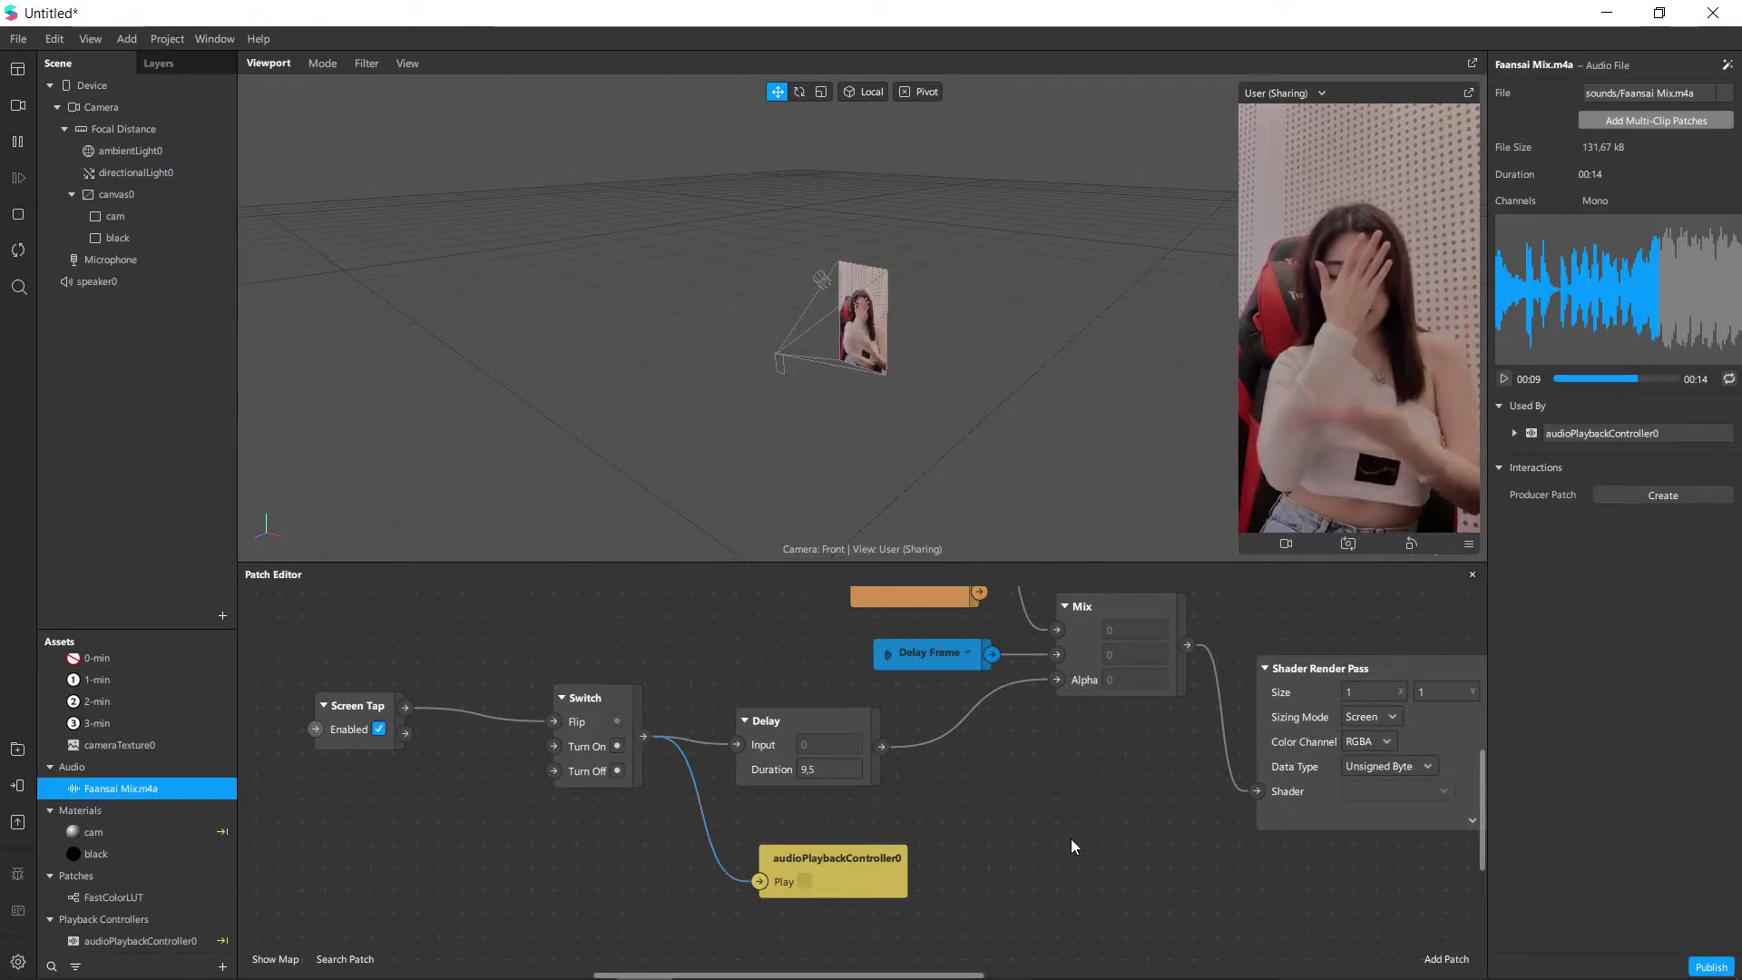
click(1341, 417)
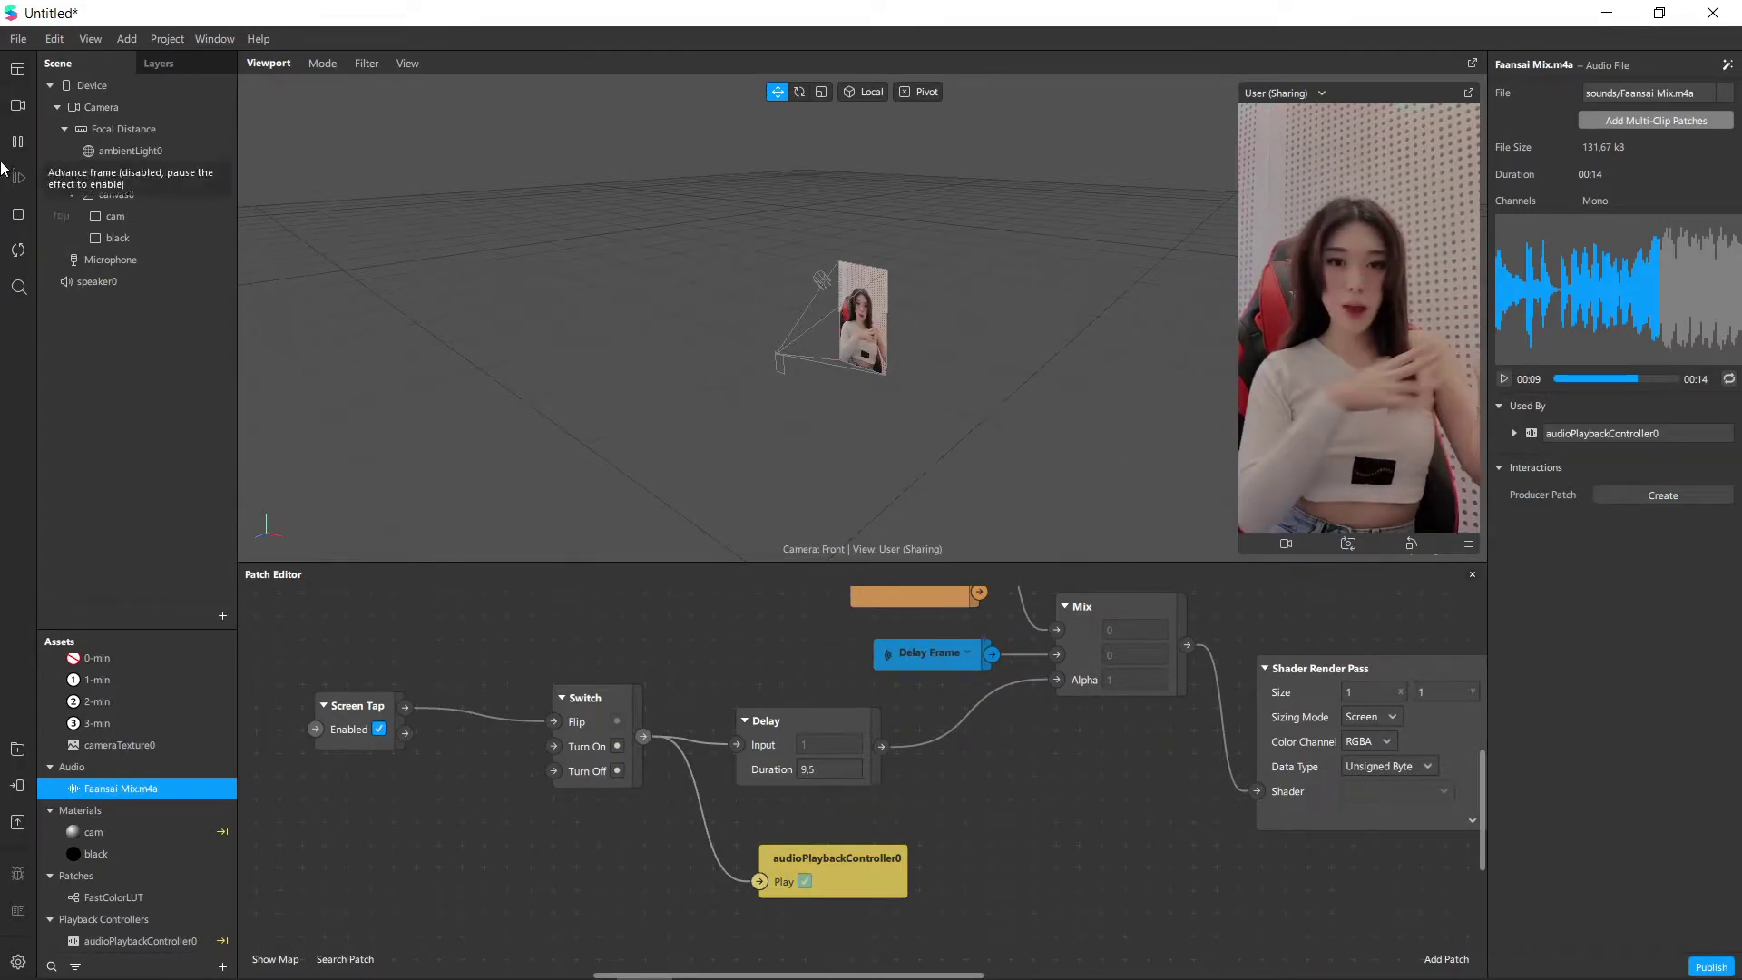
click(11, 249)
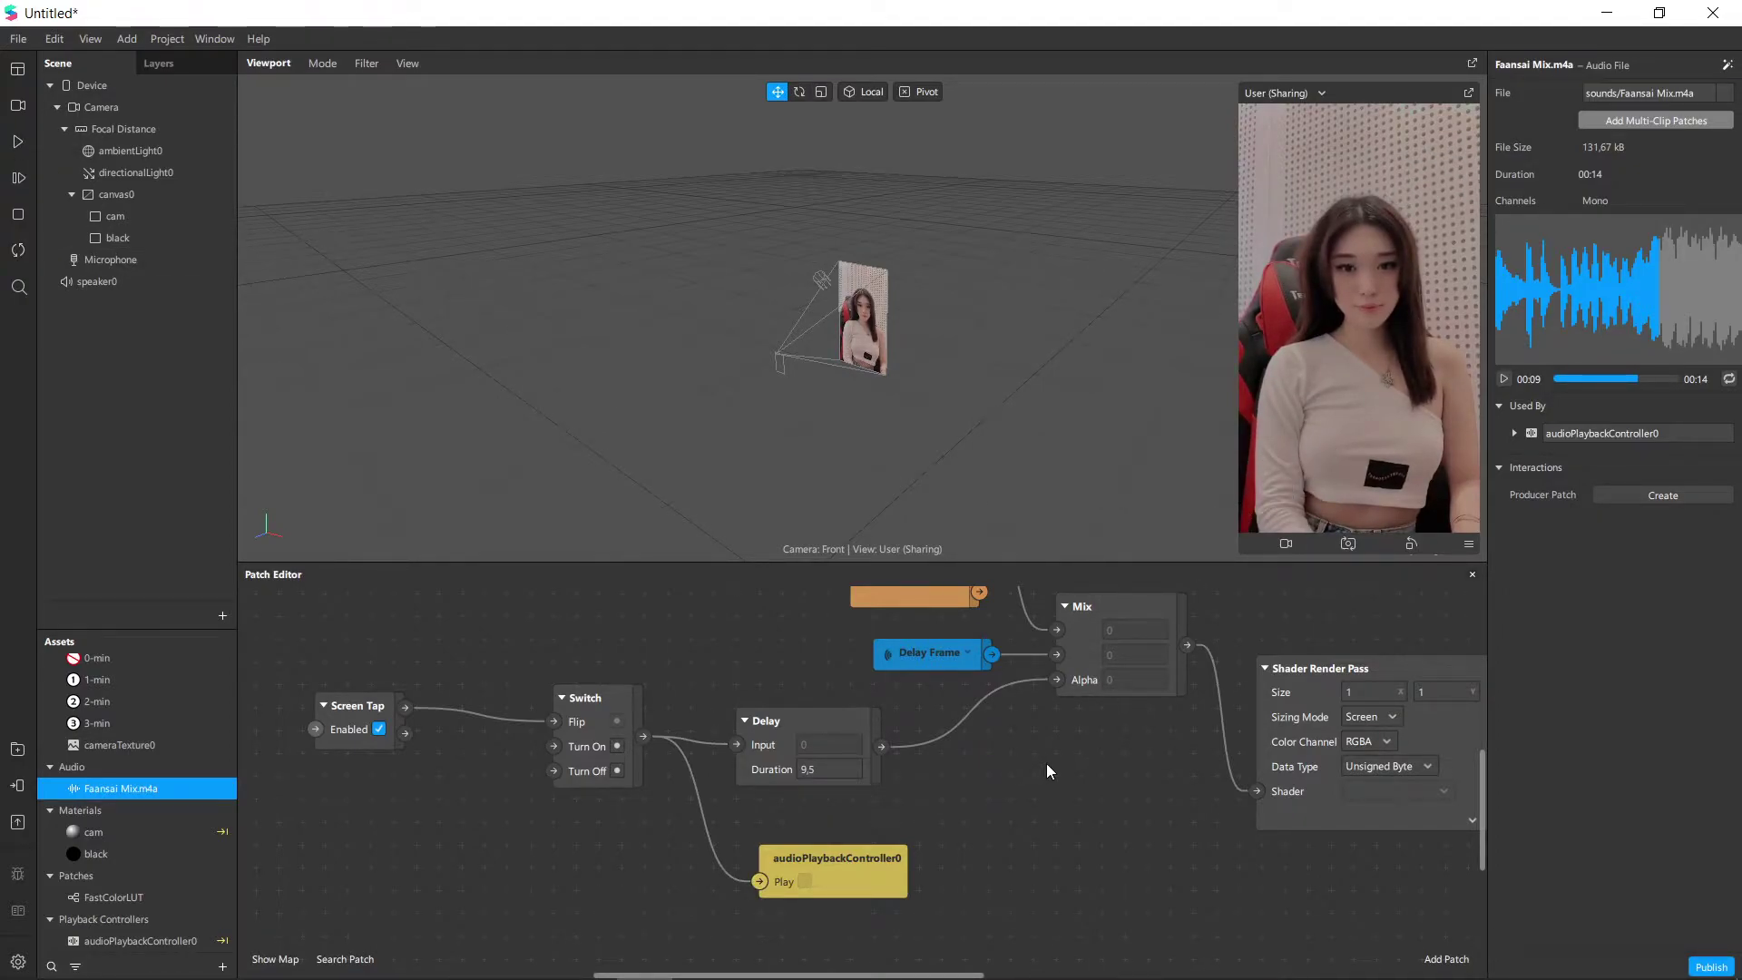
Create 2D Scale and 3D Rotation patches for the cam rectangle and stack them below Shader Render Pass.
scroll(961, 785, down, 3)
scroll(799, 817, down, 1)
middle_drag(816, 846, 885, 771)
scroll(856, 825, up, 2)
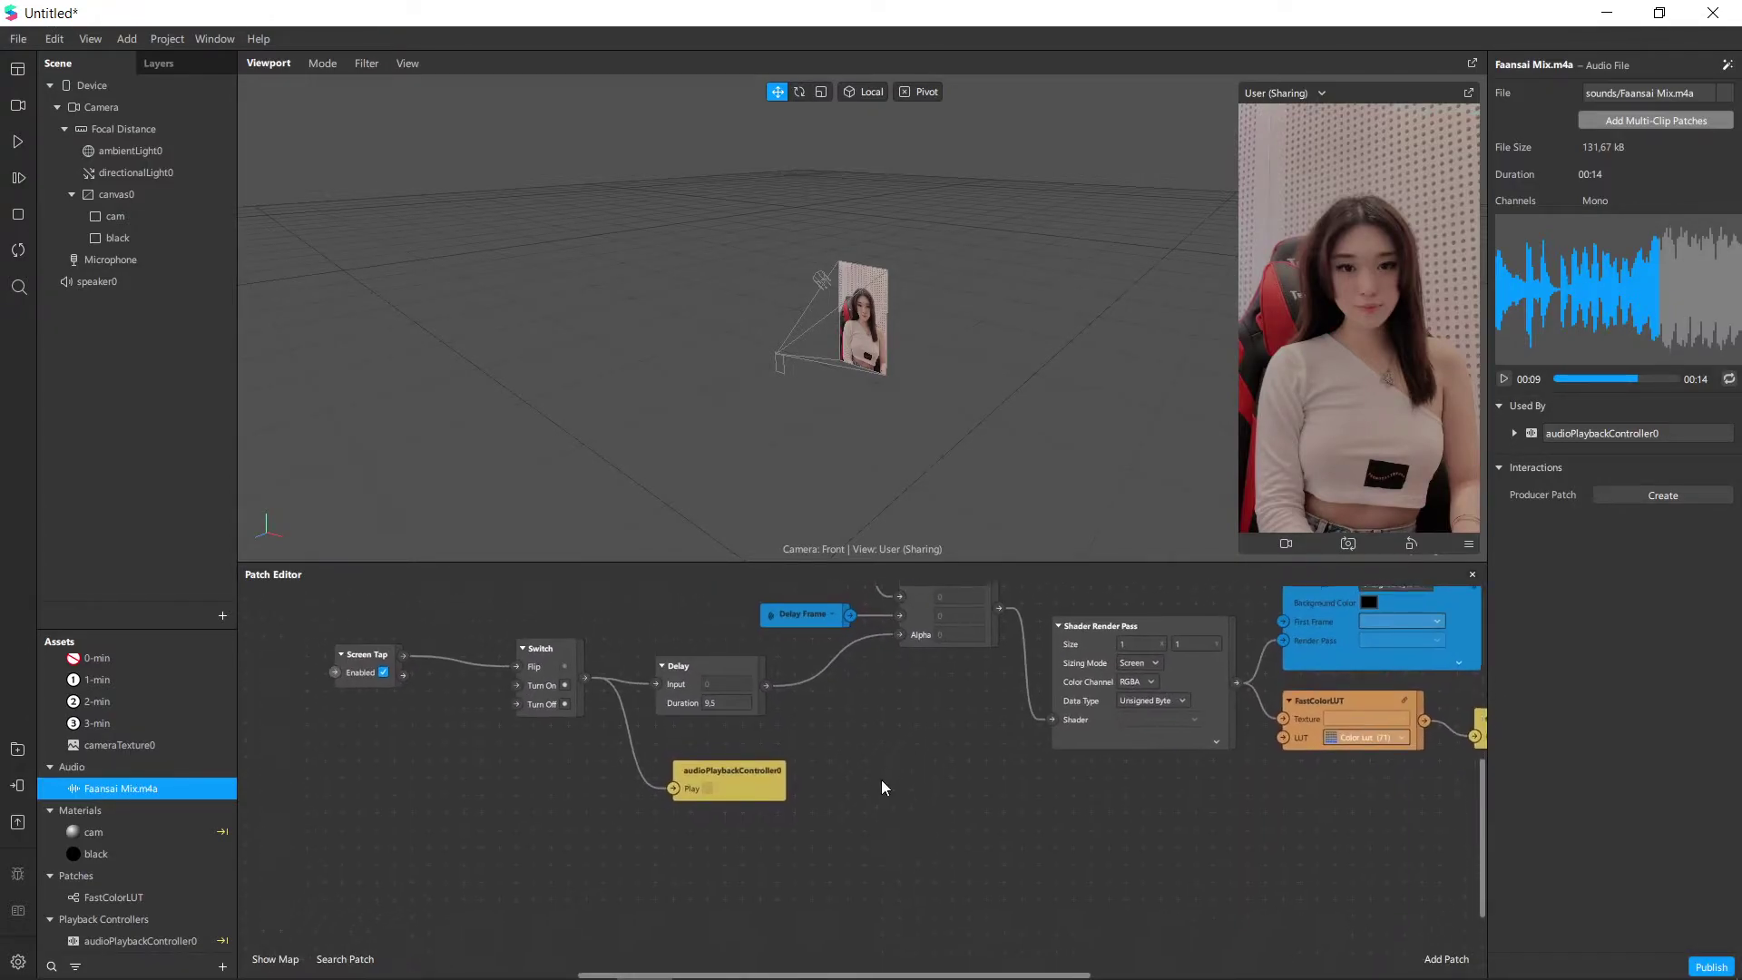
scroll(881, 787, up, 2)
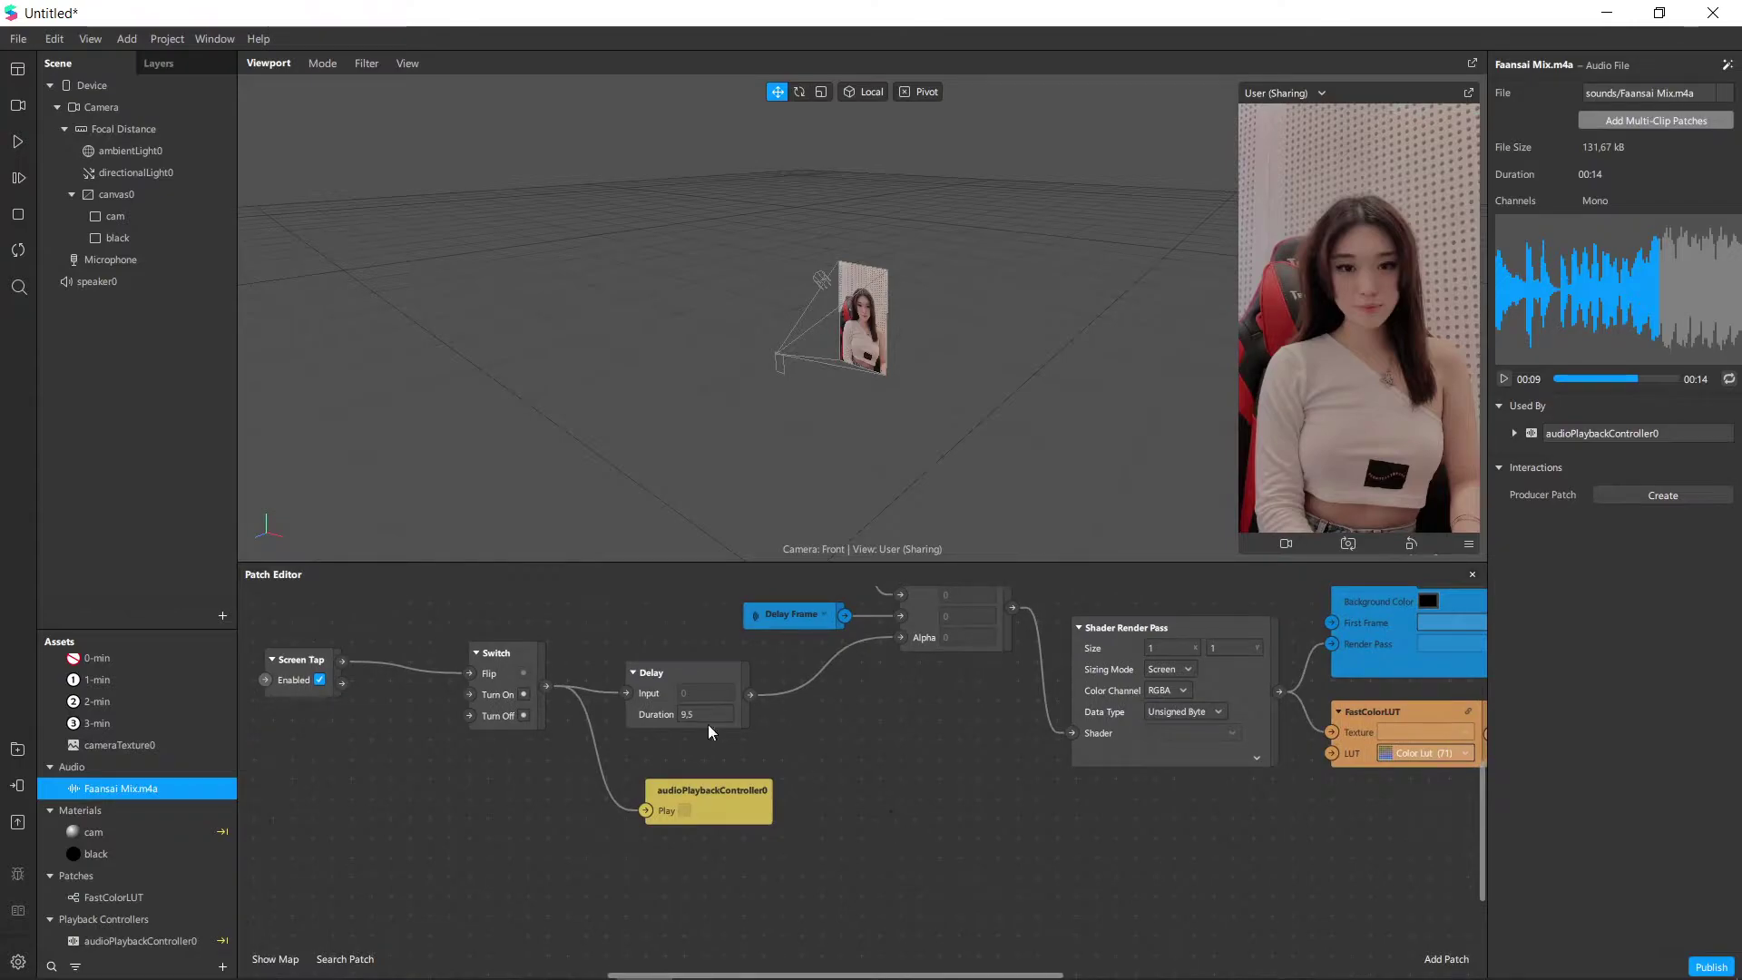
click(142, 221)
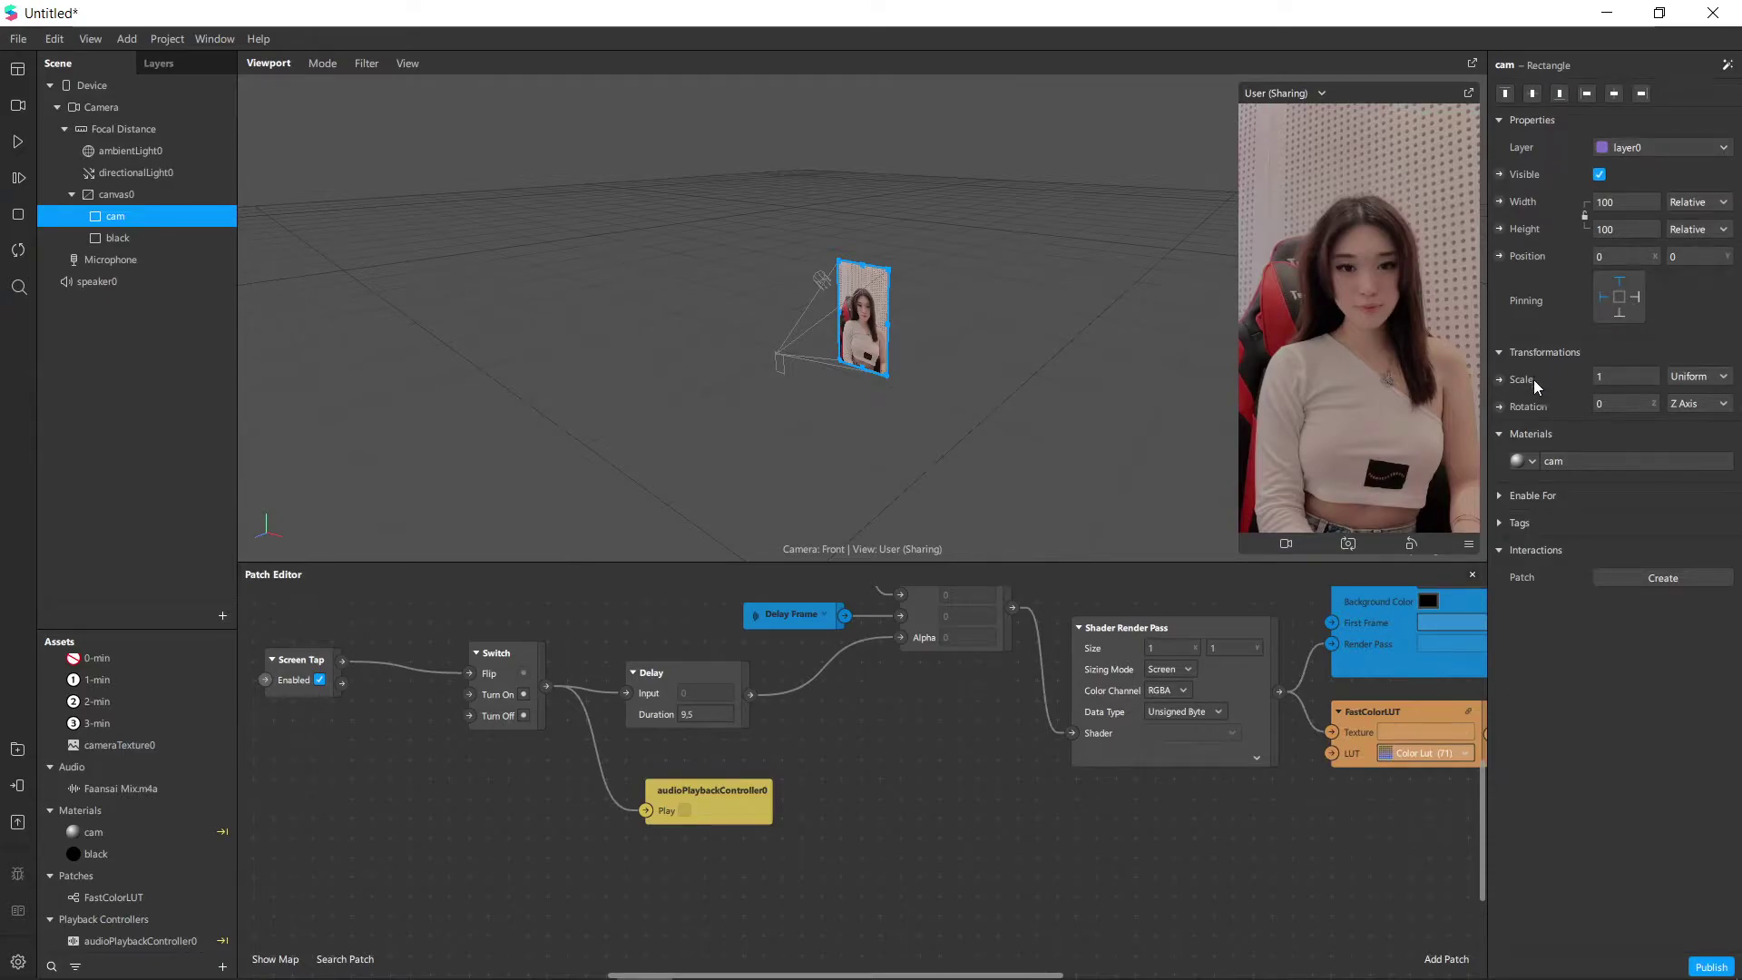
click(1499, 380)
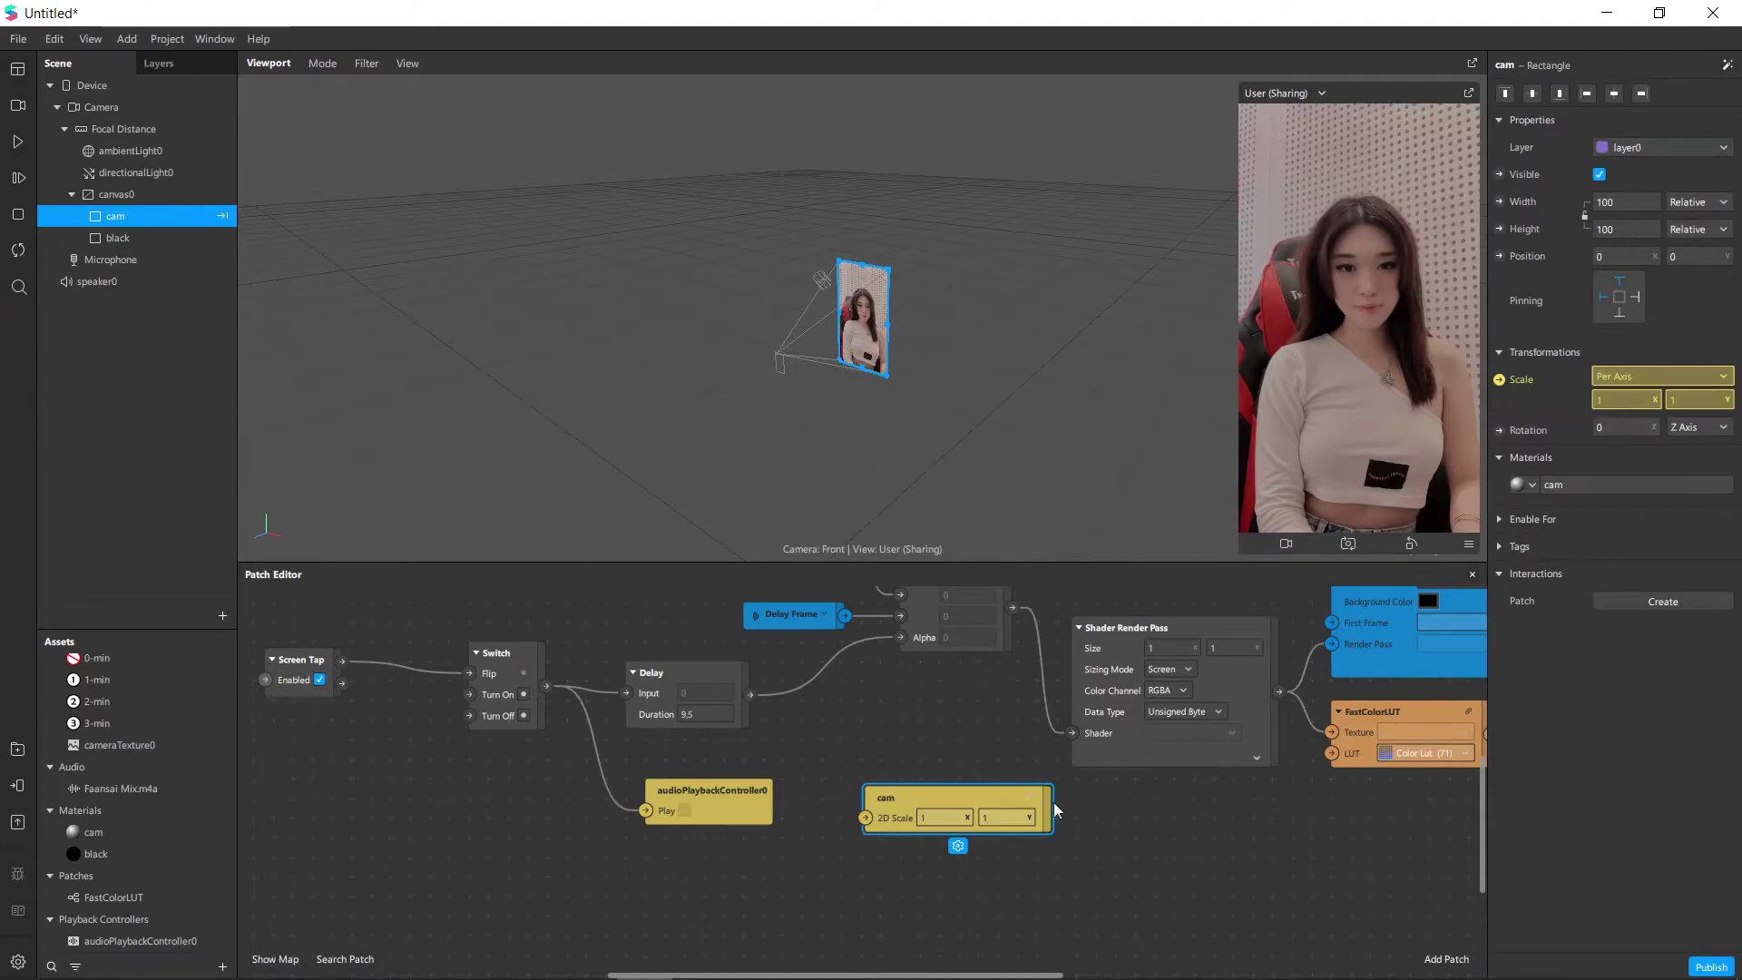
drag(1070, 807, 1244, 847)
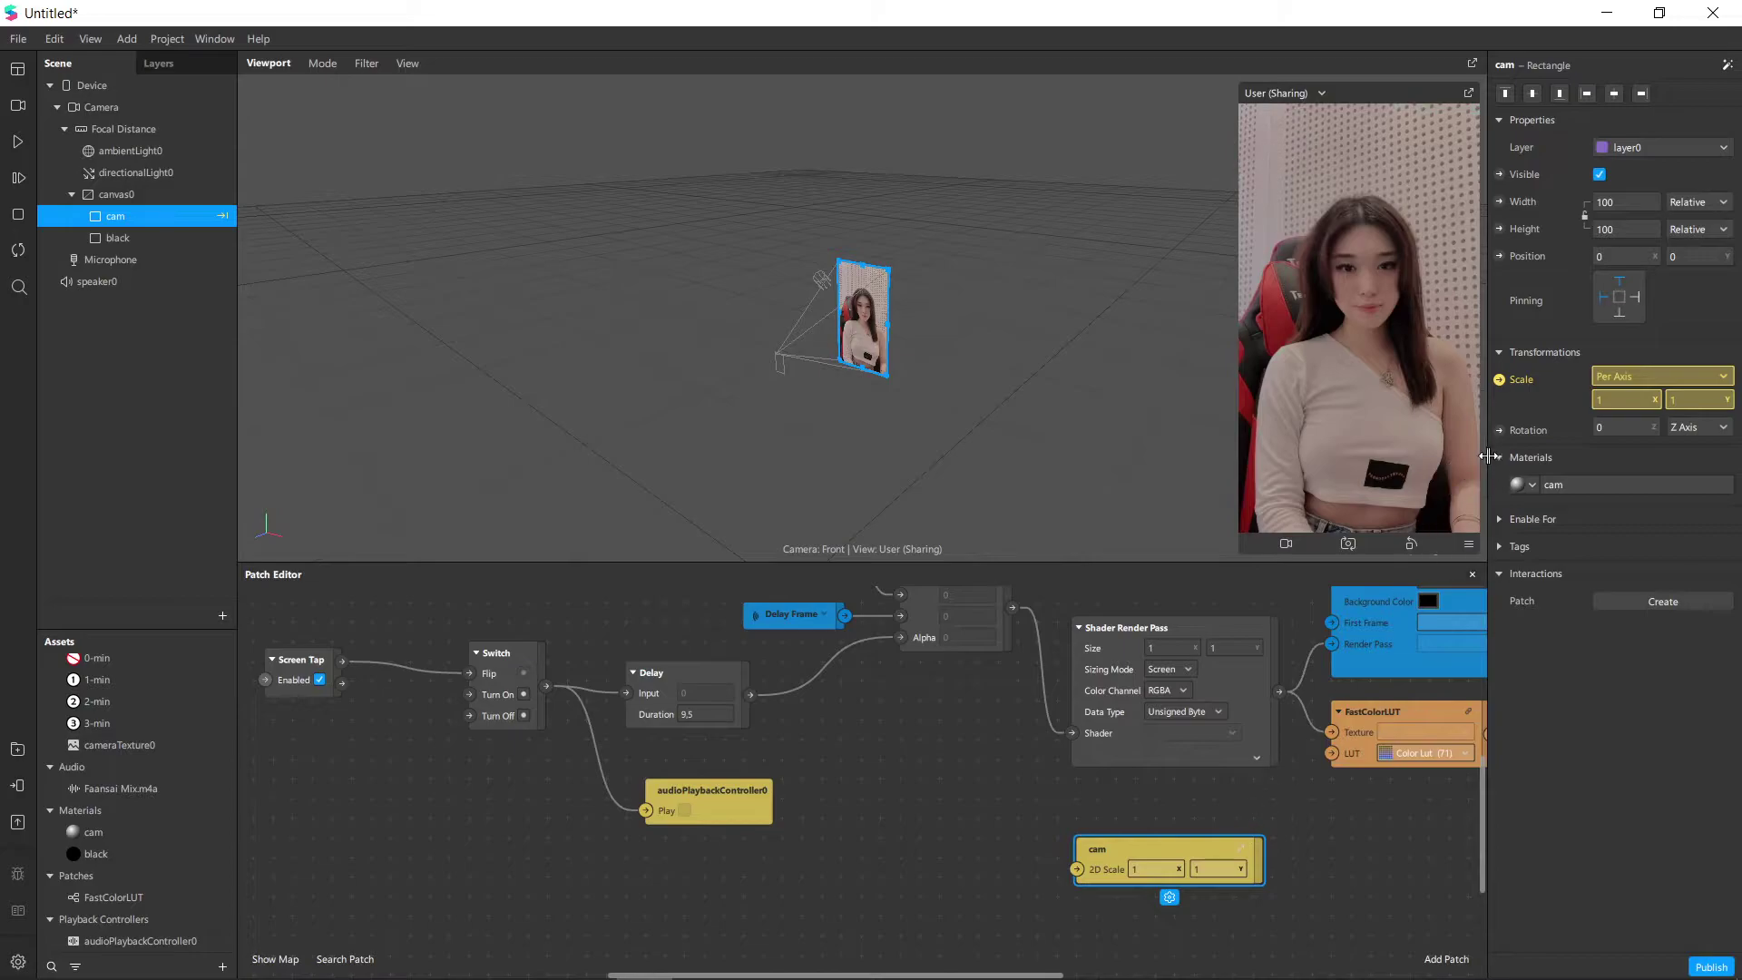
click(1499, 430)
drag(890, 842, 1123, 938)
drag(976, 909, 922, 860)
middle_drag(923, 860, 960, 821)
Add a Loop Animation patch with its Enable input fed by the Delay patch's output.
scroll(998, 792, up, 1)
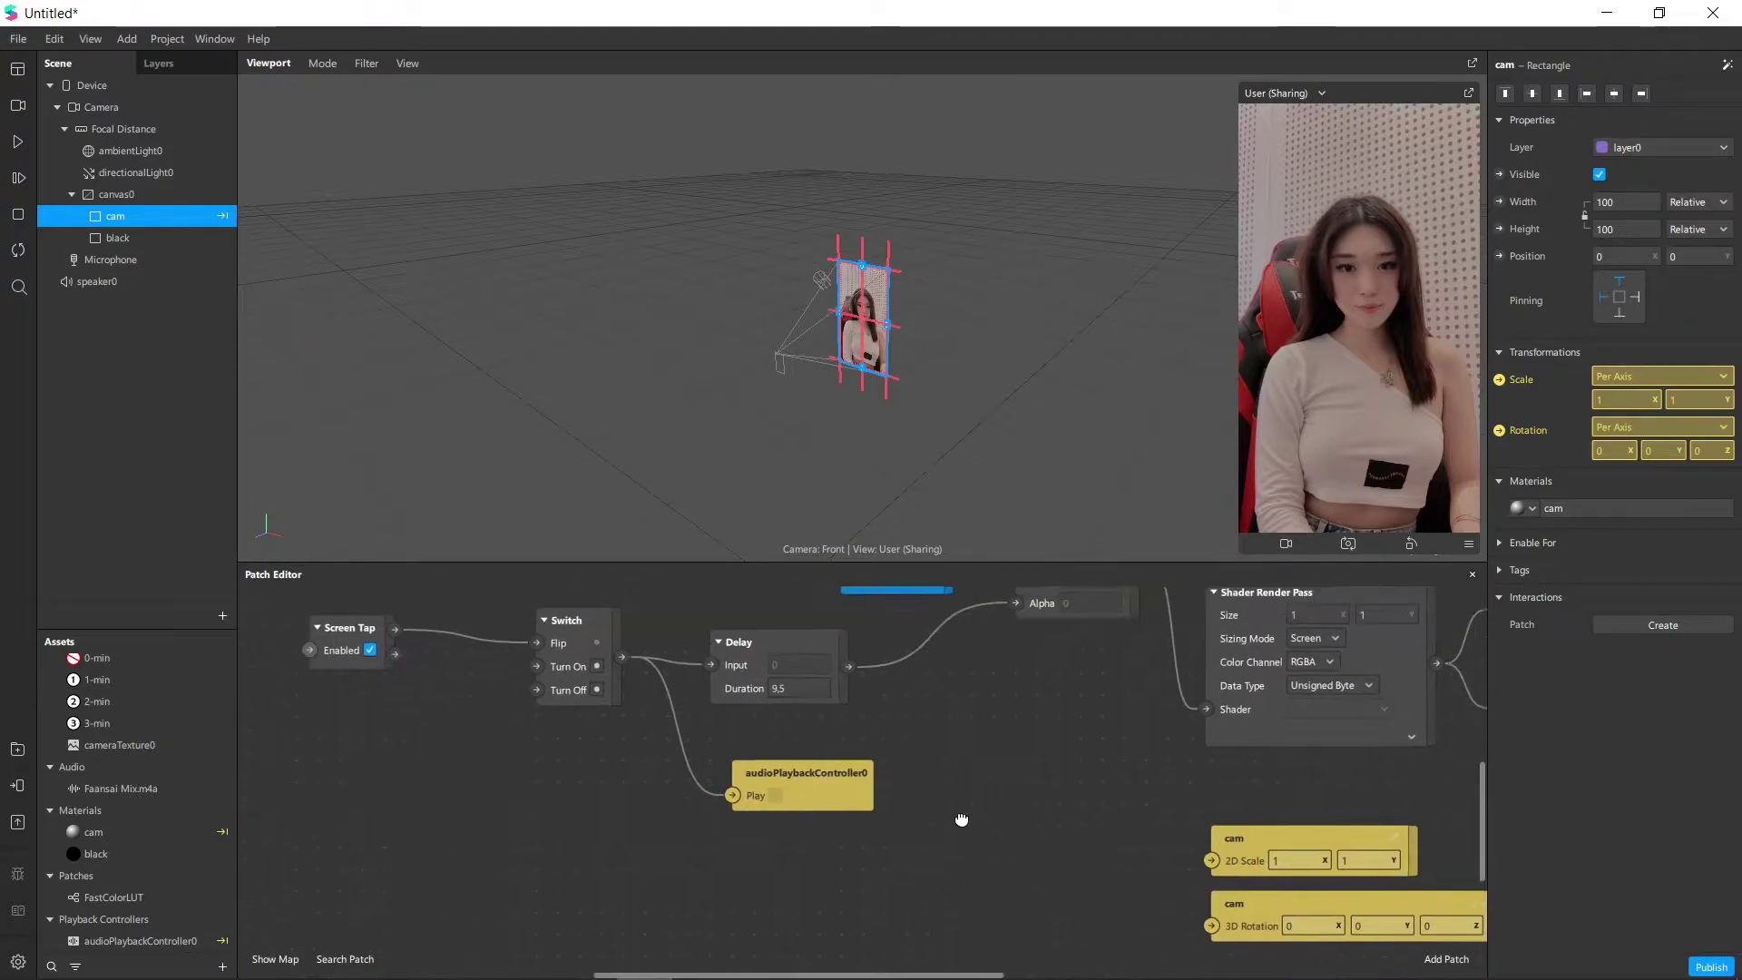
drag(873, 682, 973, 847)
text(loop)
key(Return)
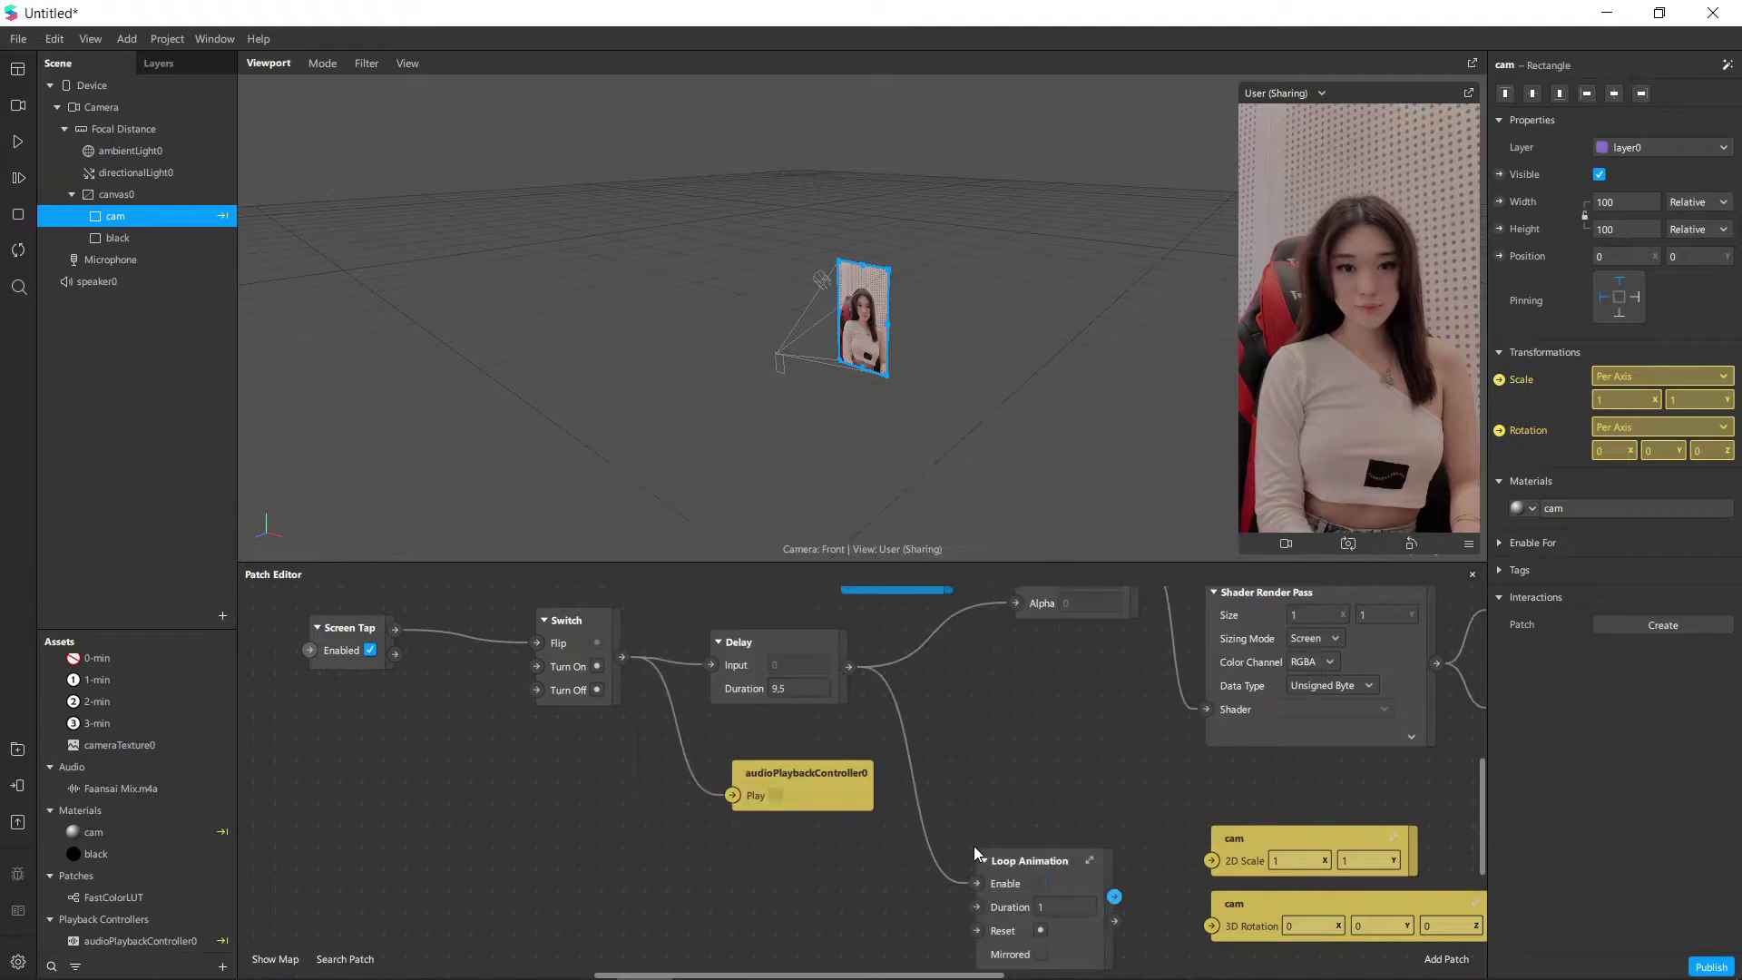
drag(993, 841, 1003, 683)
Enable Mirrored on the Loop Animation patch and set its Duration to 0,5.
scroll(1005, 905, up, 1)
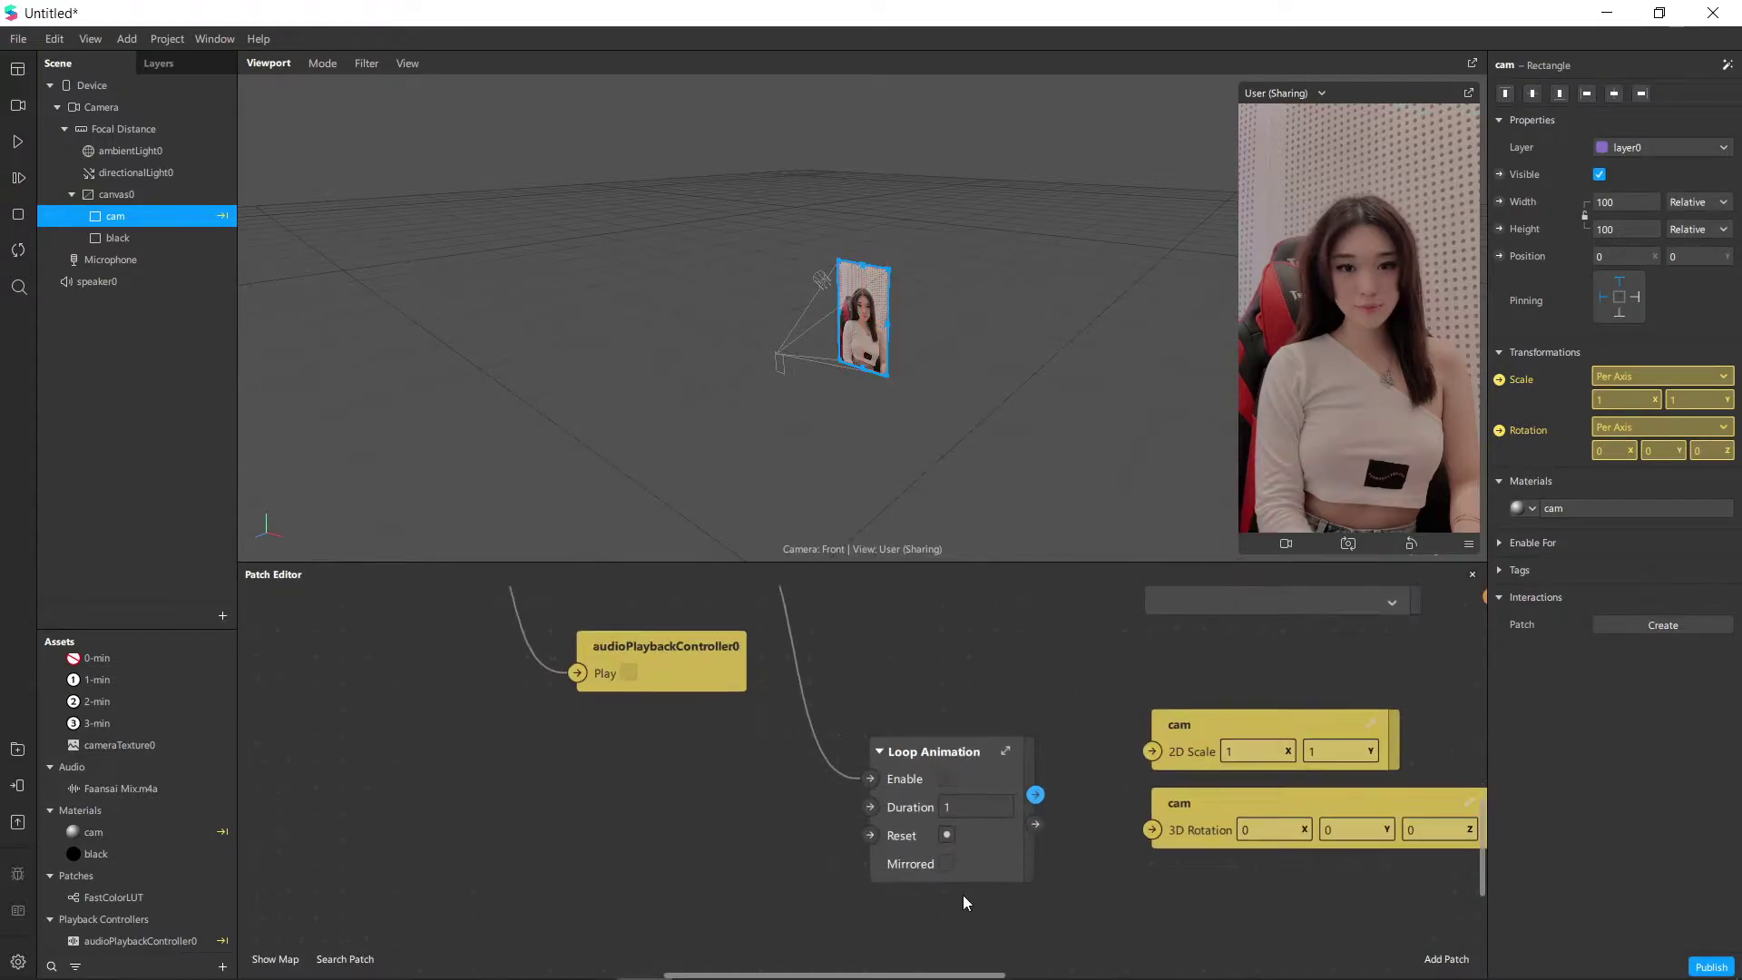
click(947, 862)
drag(1120, 880, 961, 919)
click(818, 846)
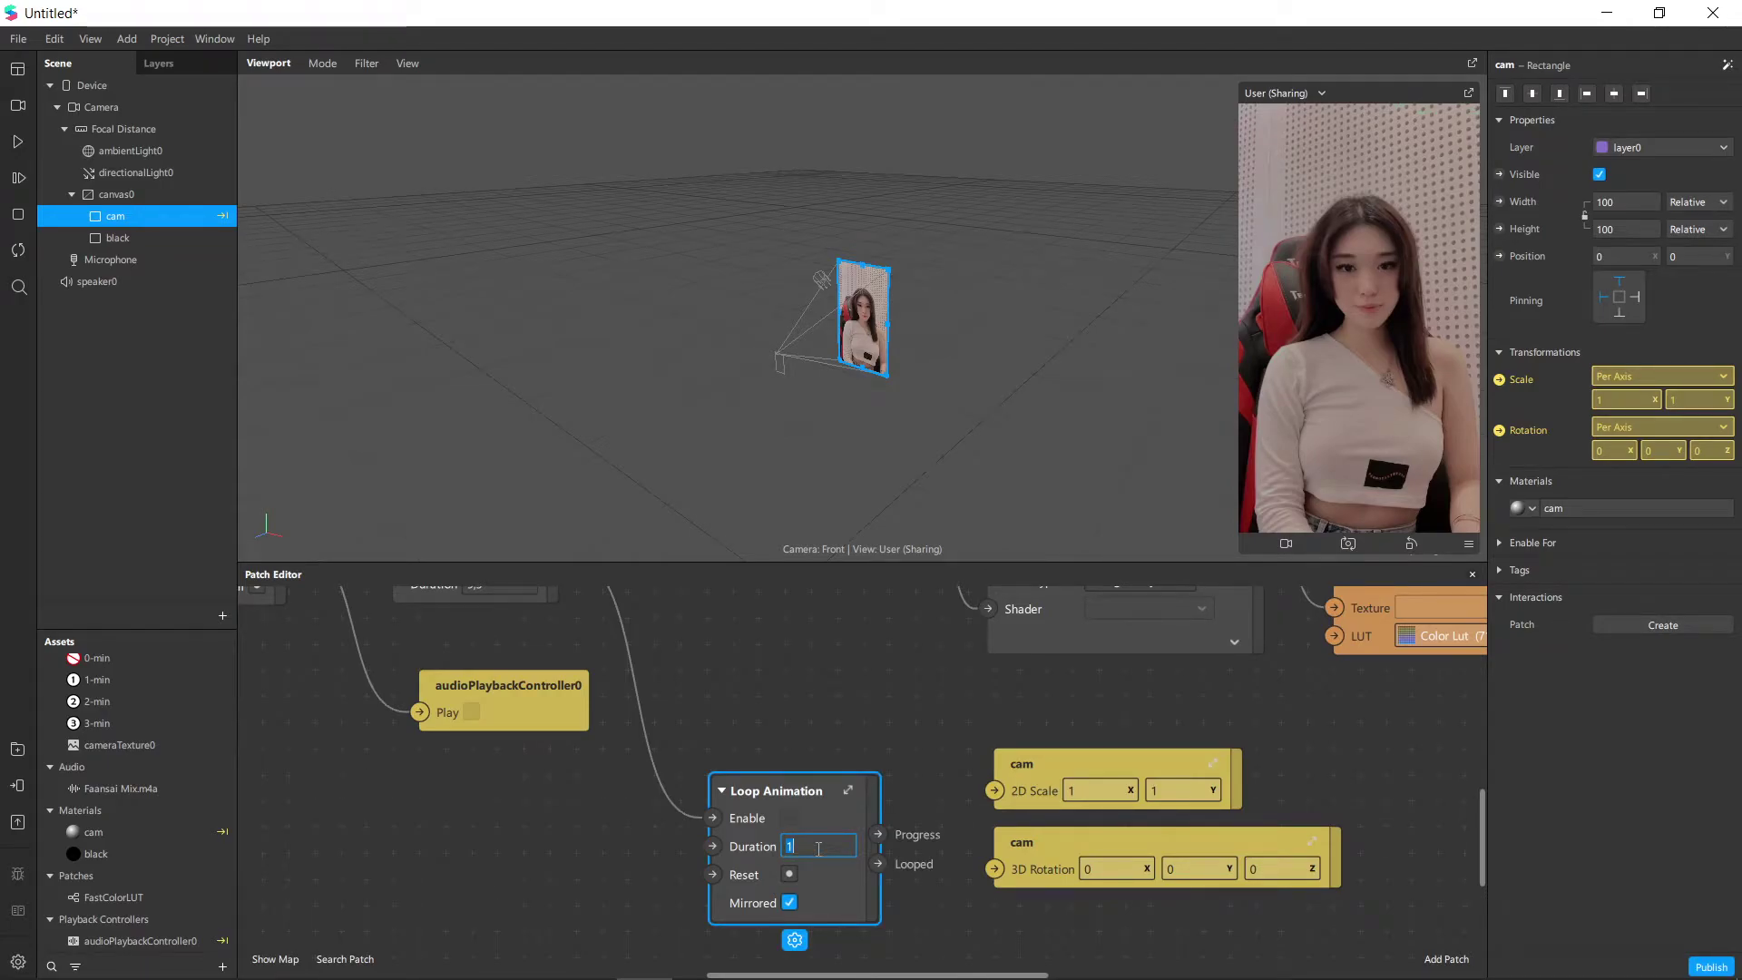
click(844, 679)
Move the cam 2D Scale and 3D Rotation patches farther away from Loop Animation.
click(1043, 765)
shift+click(1045, 843)
drag(1061, 851, 869, 808)
click(1071, 827)
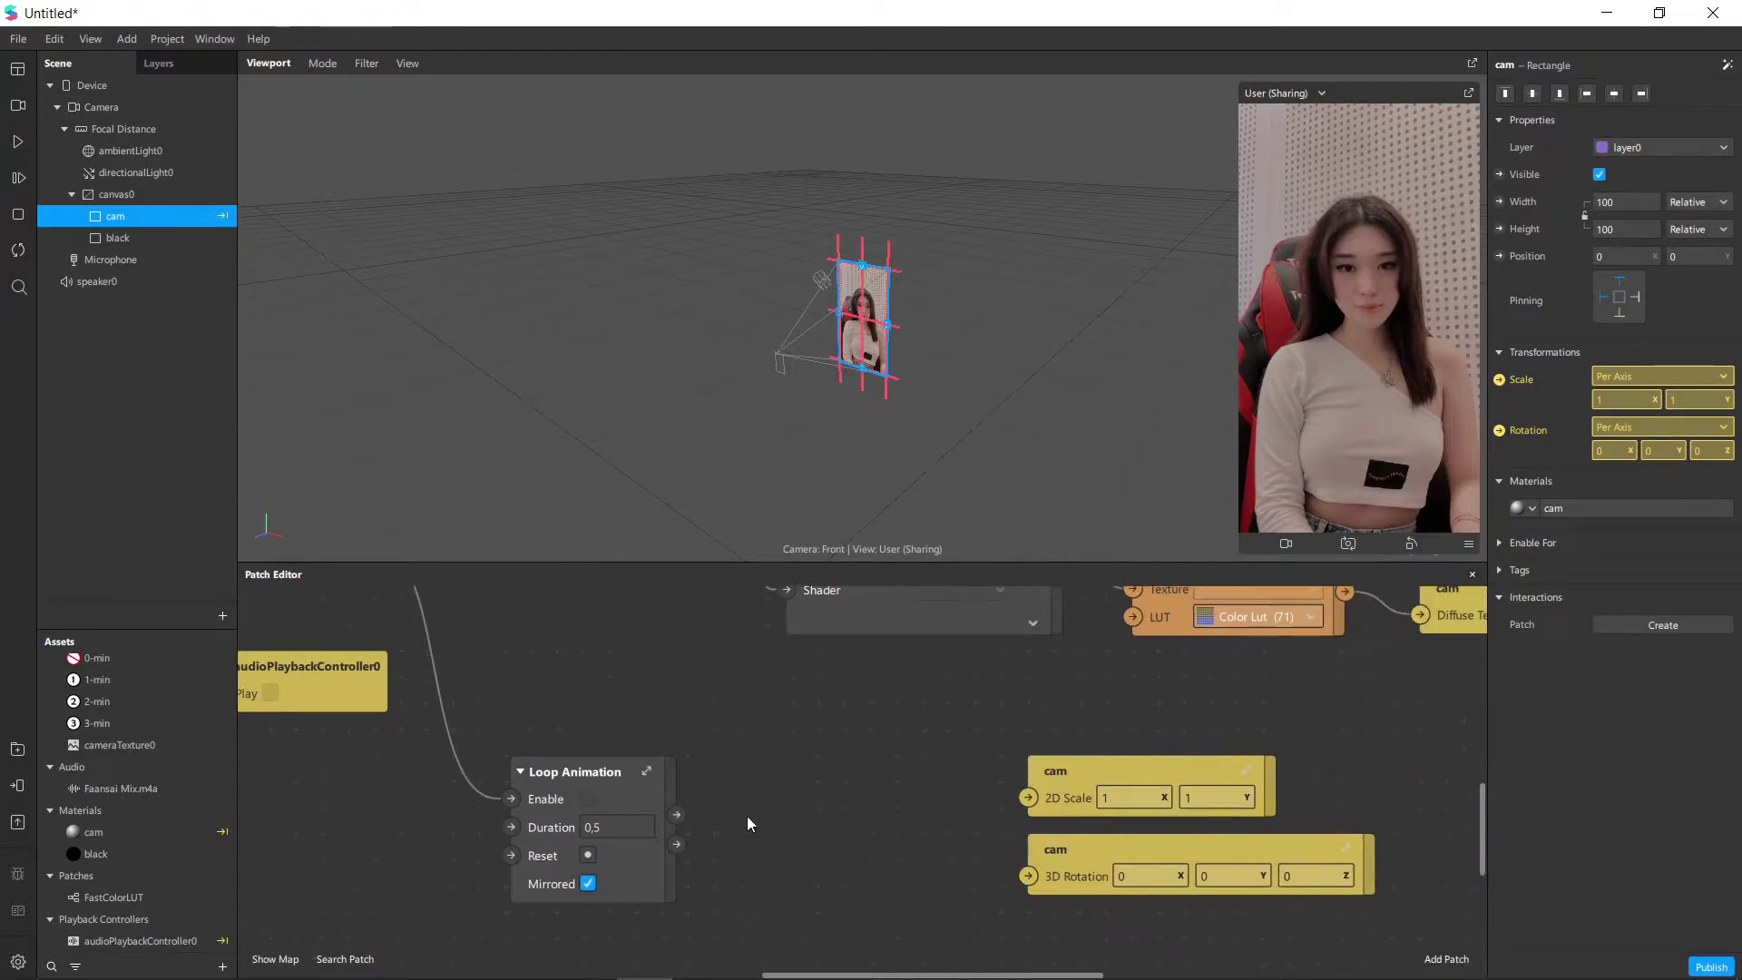
Add a Transition patch fed by Loop Animation's Progress and space it between Loop Animation and the cam patches.
drag(677, 814, 770, 787)
text(trans)
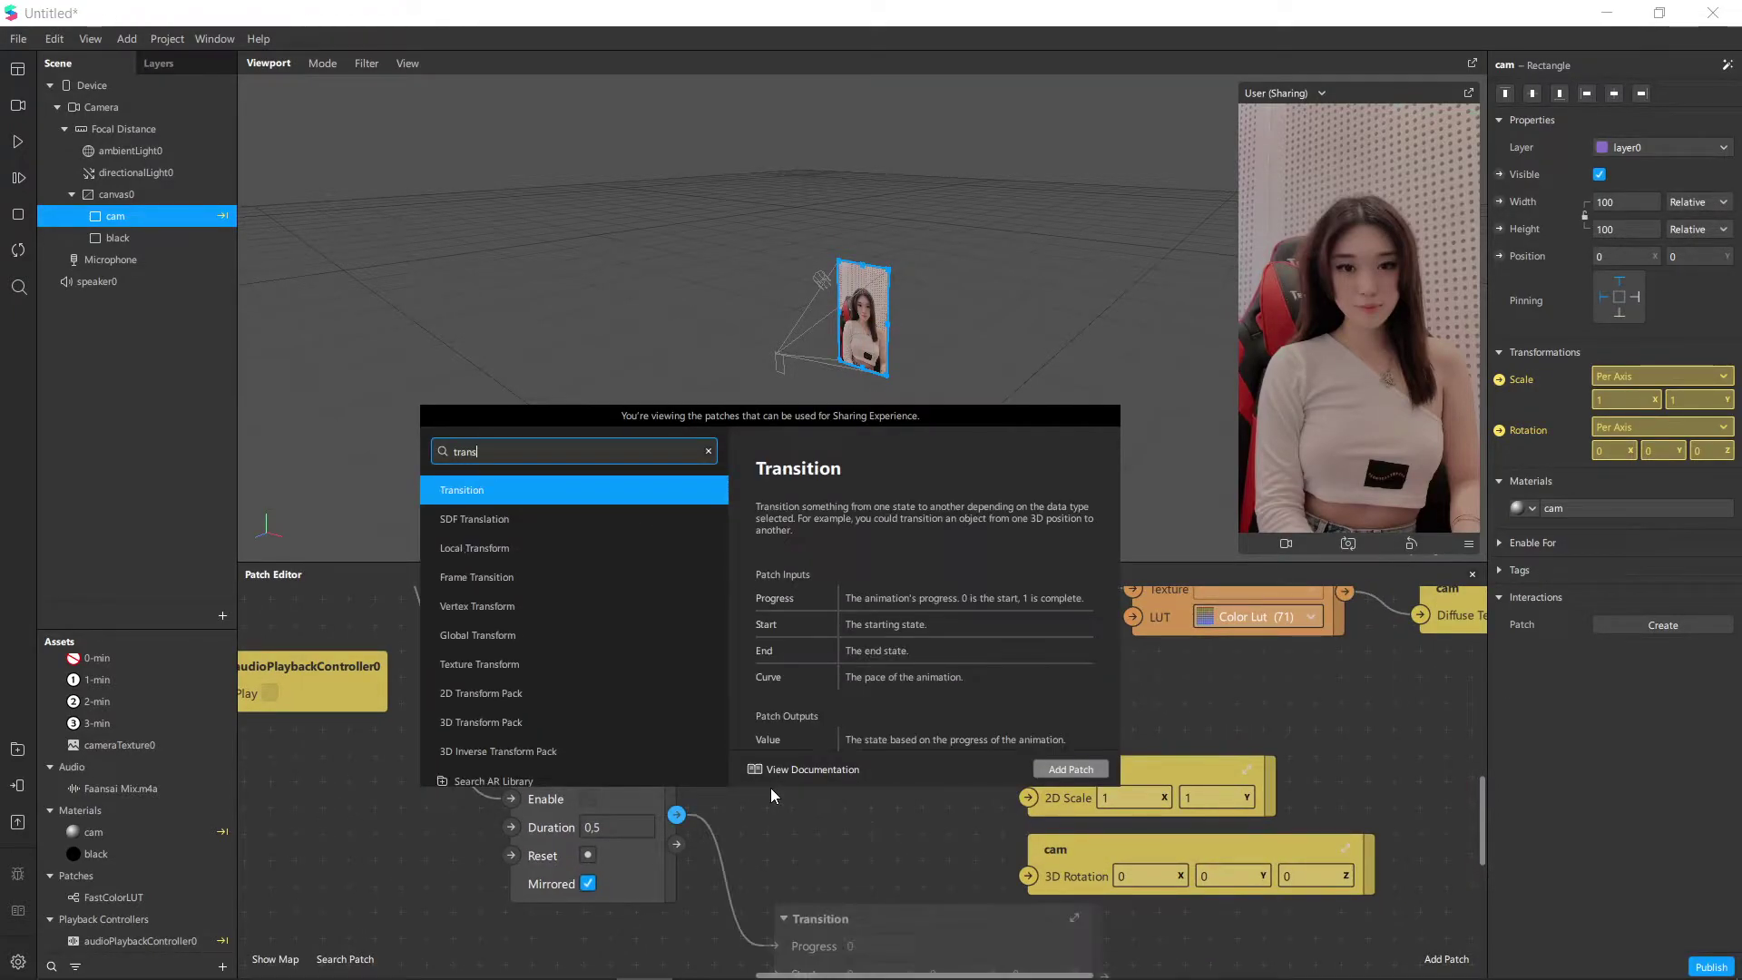
key(Return)
drag(944, 922, 884, 721)
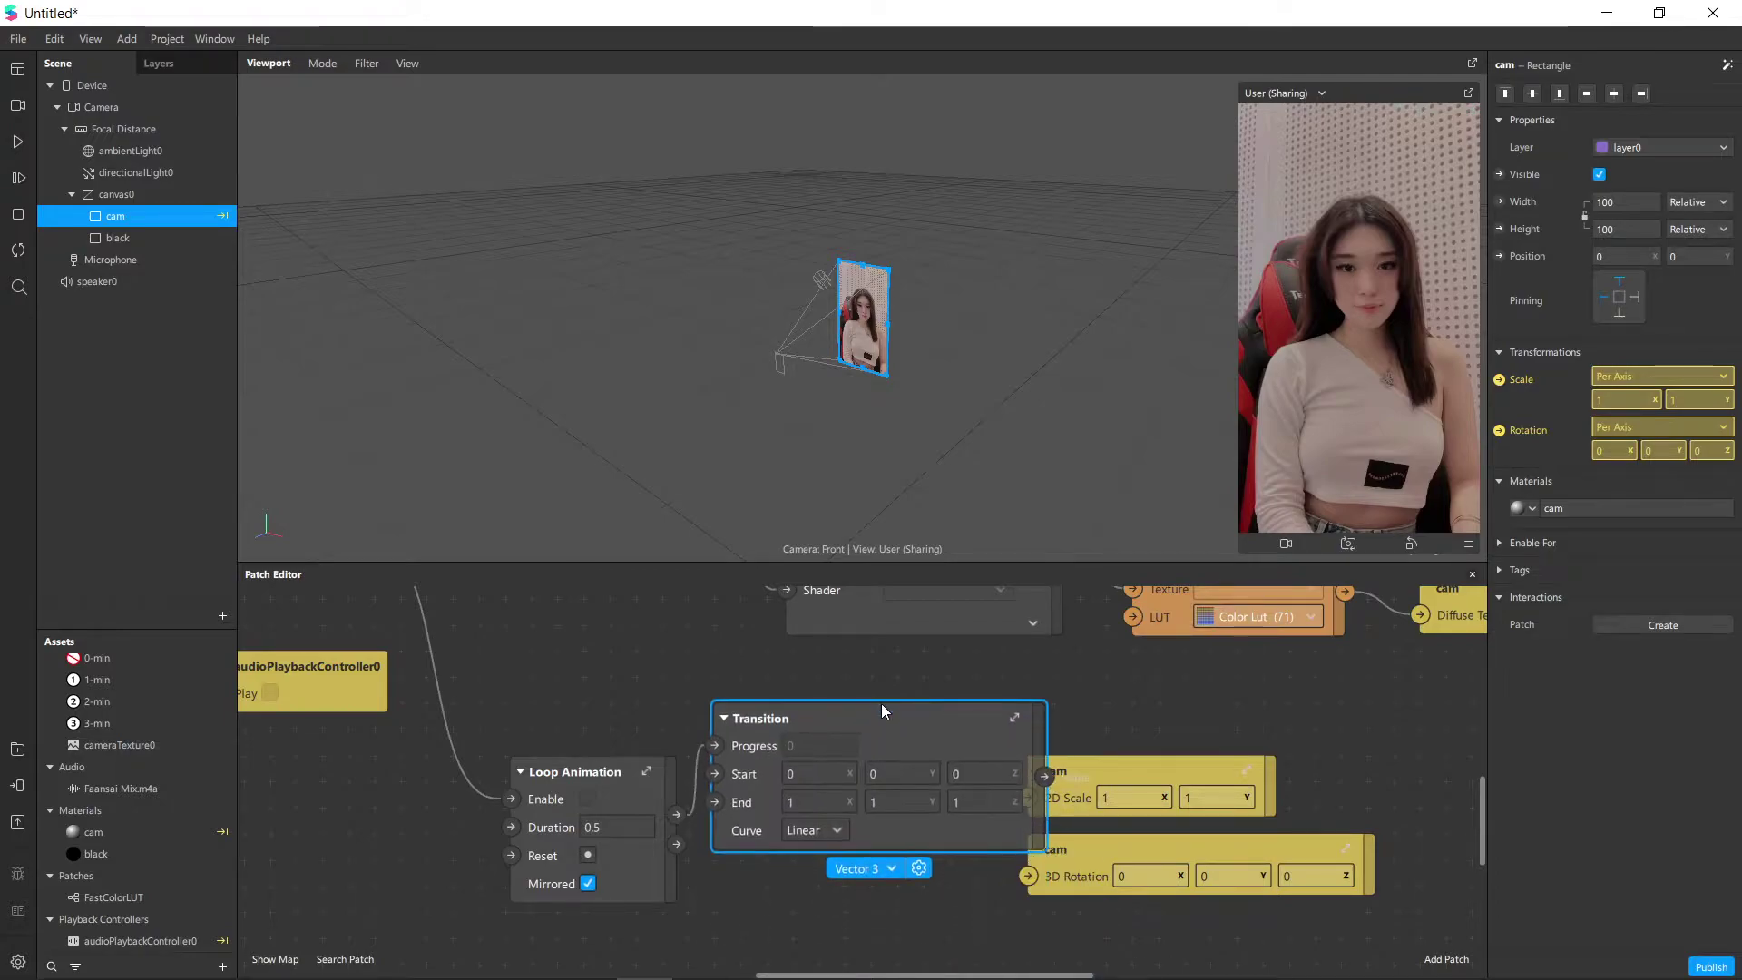
drag(1177, 737, 1143, 853)
drag(1123, 785, 1343, 777)
alt+drag(1175, 684, 1105, 668)
drag(869, 716, 920, 717)
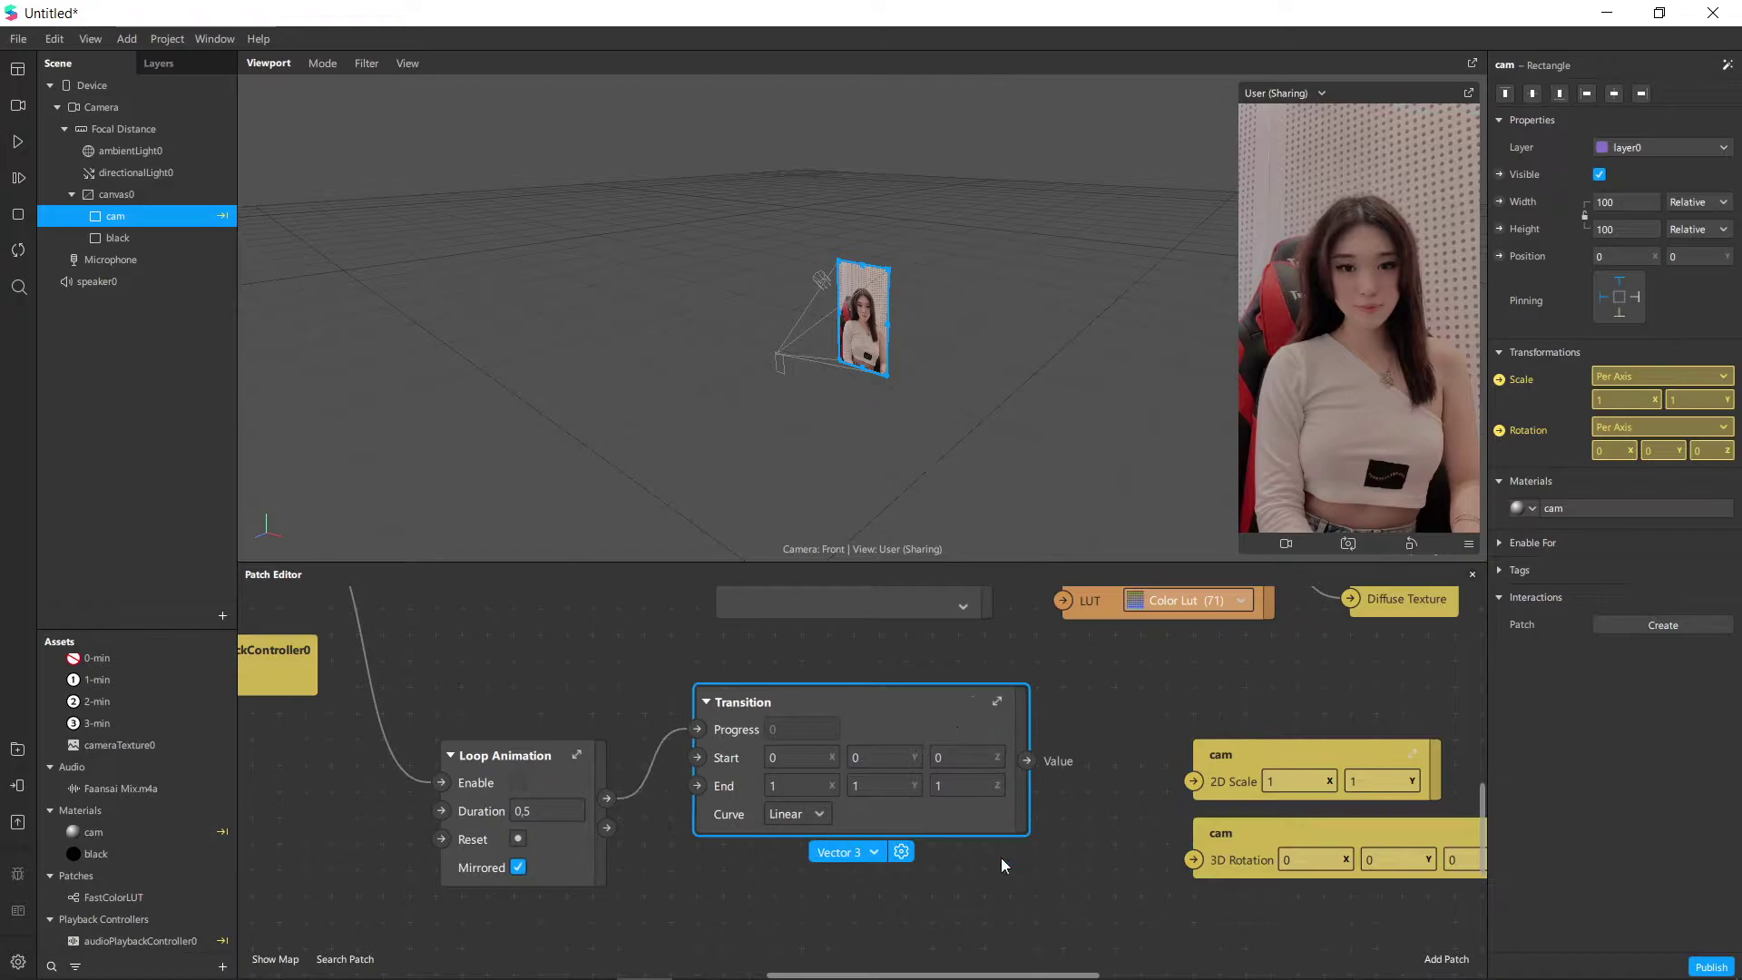
Switch the Transition patch to Vector 2 and set both of its Start values to 1.
click(869, 853)
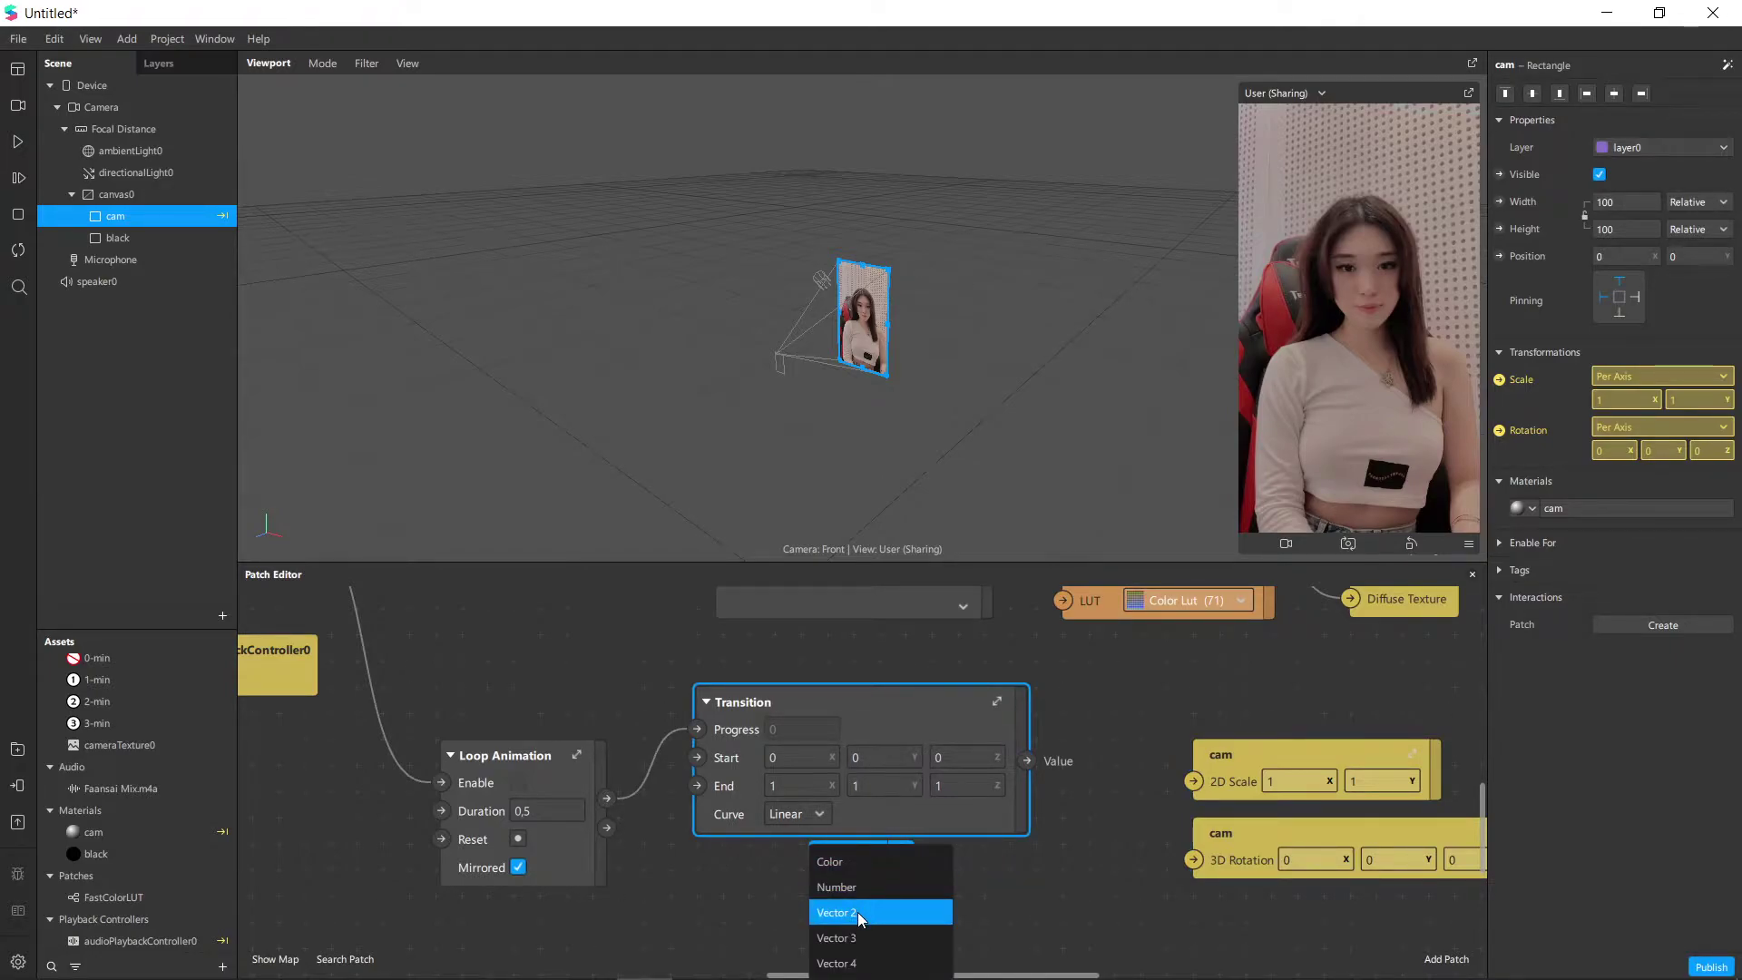
click(857, 912)
click(1271, 782)
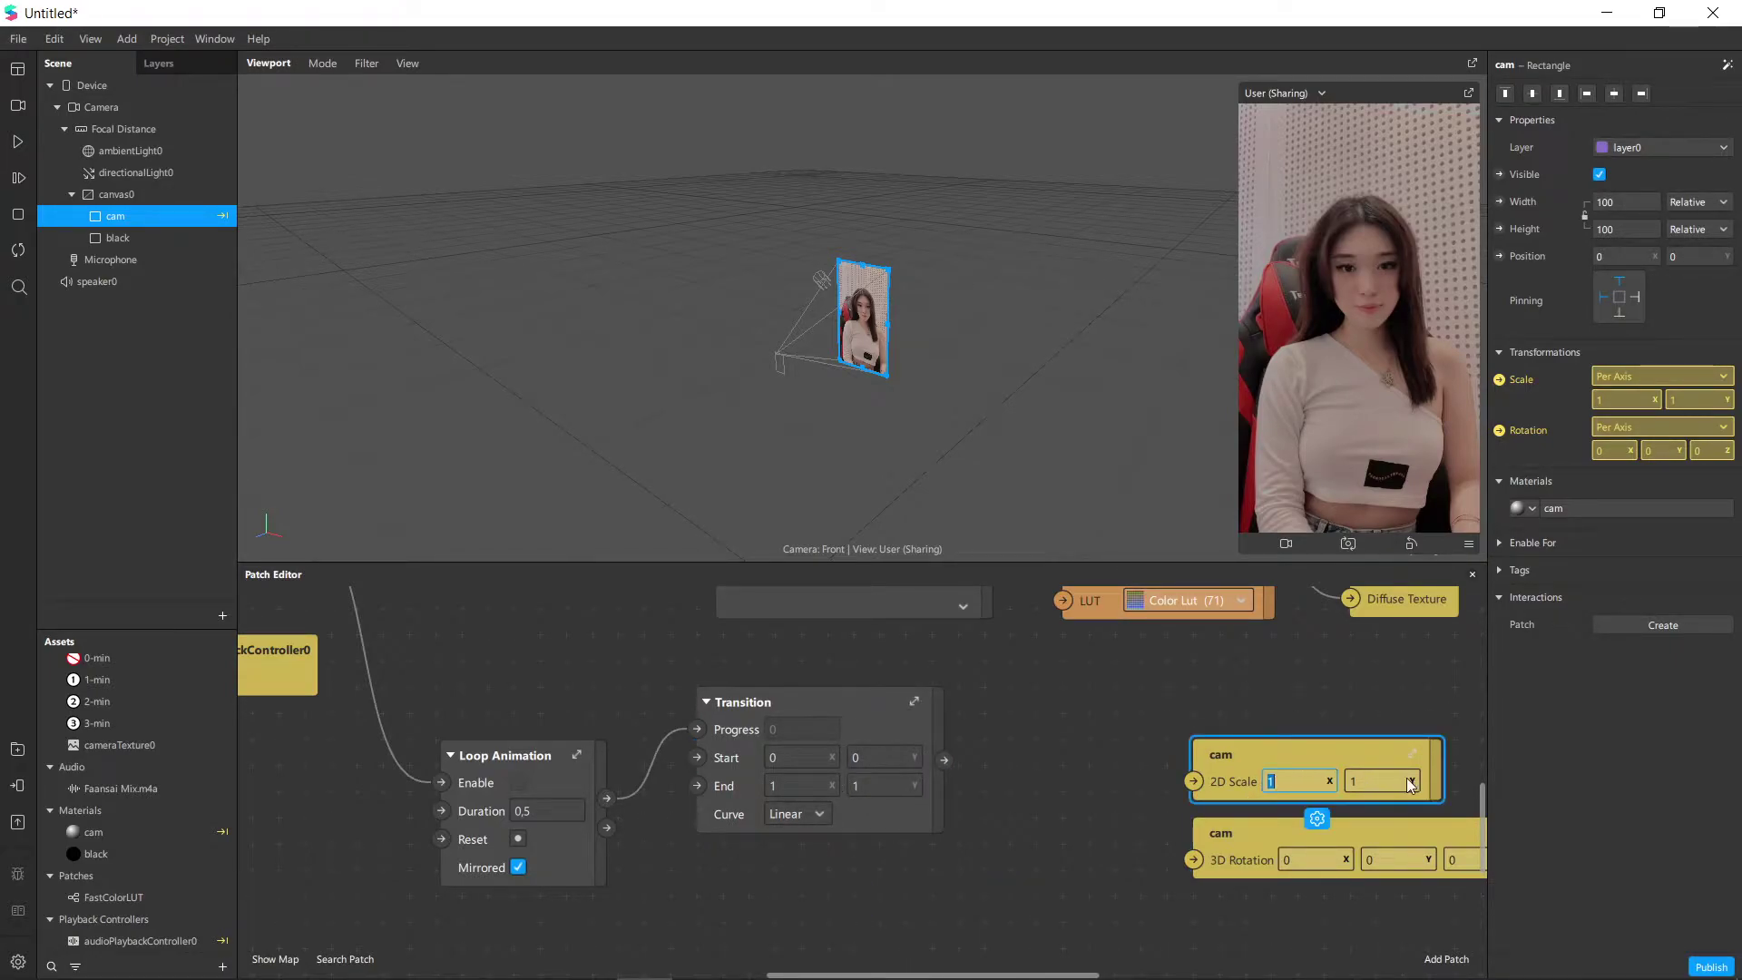
click(835, 764)
click(1092, 770)
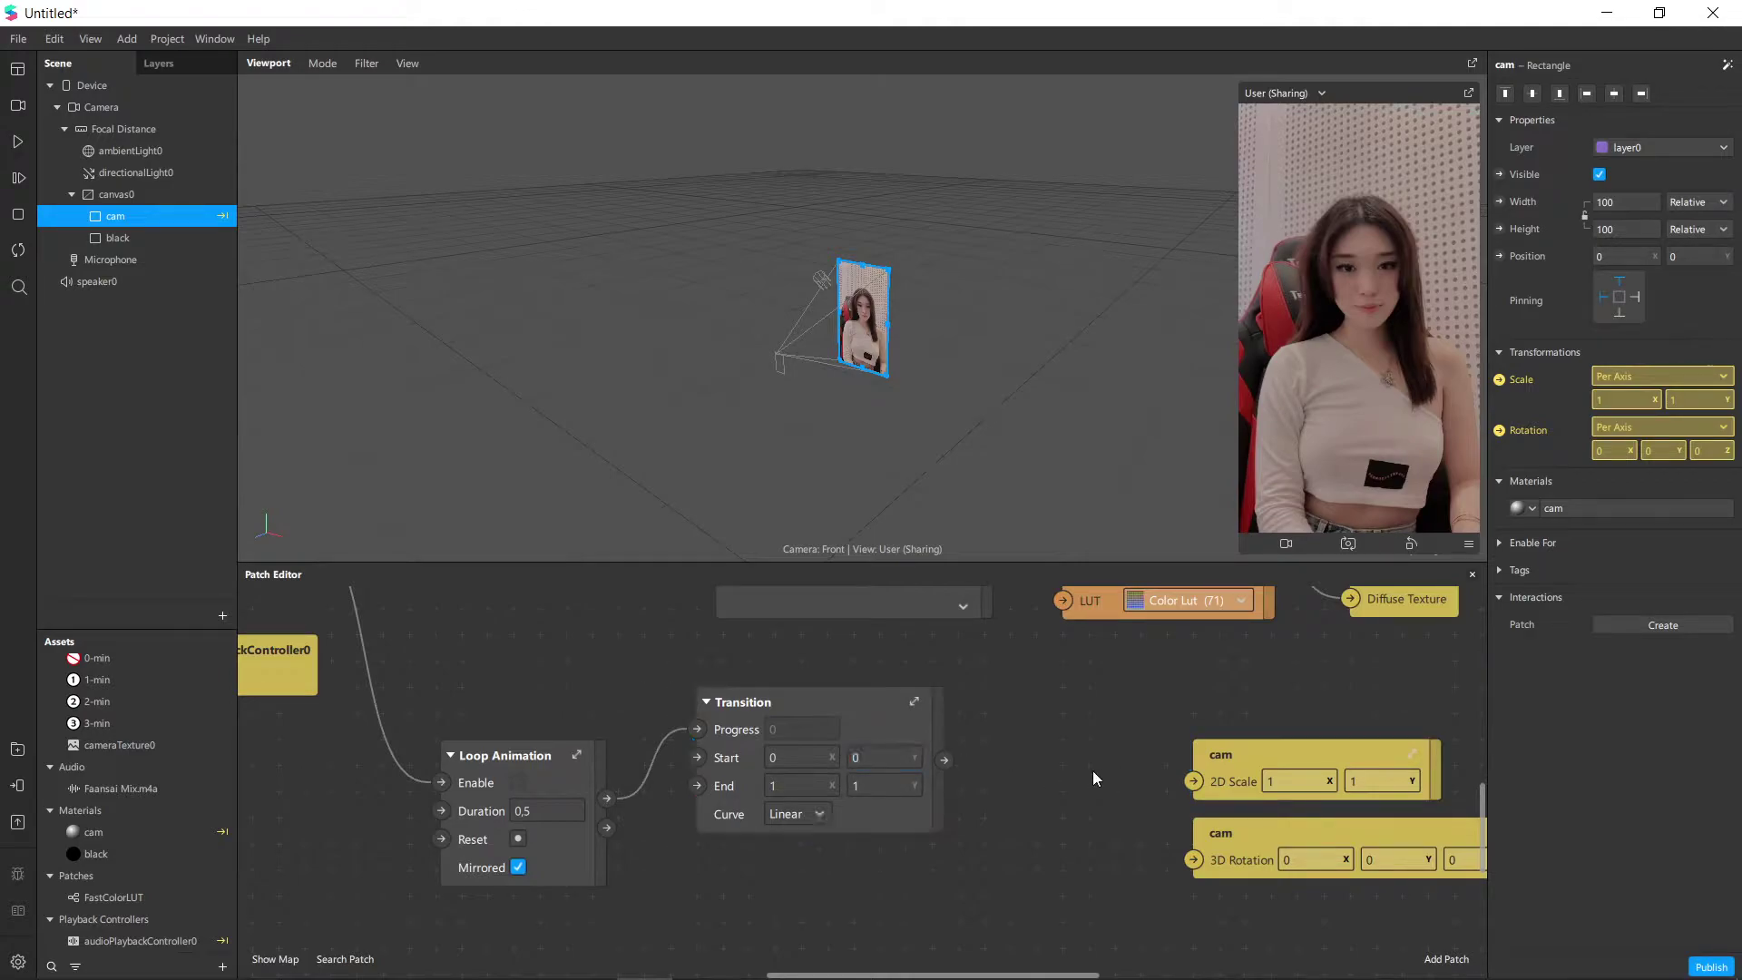
click(1227, 782)
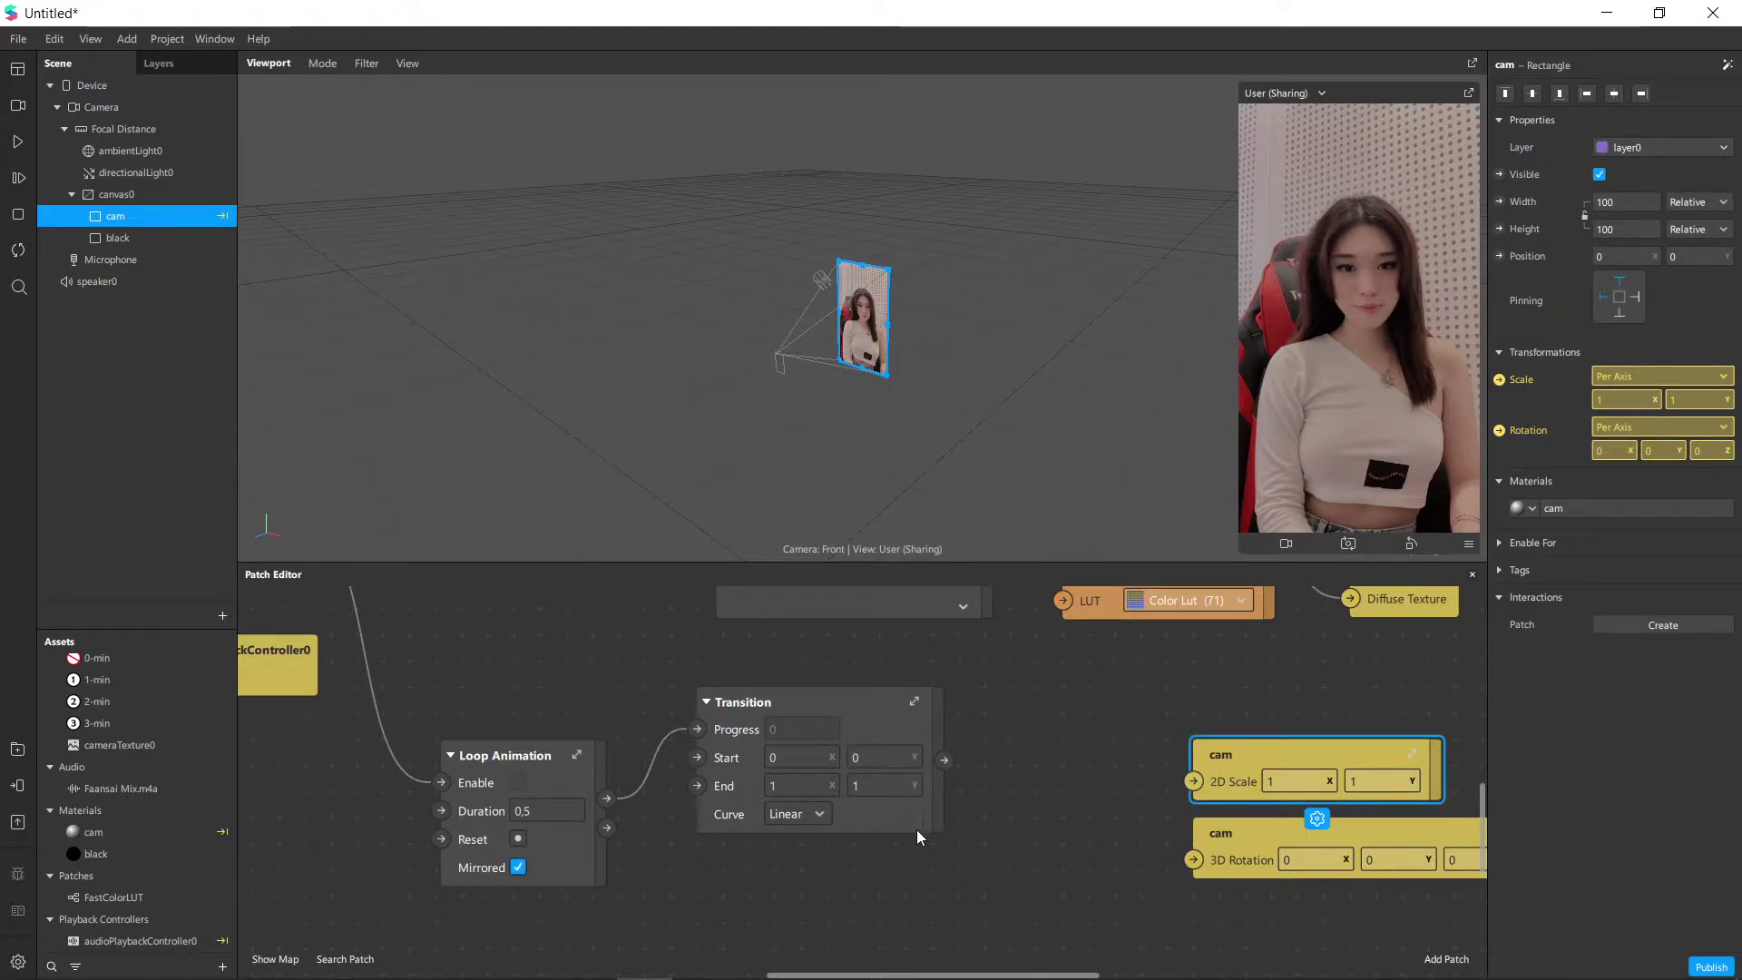
text(1)
key(Tab)
text(1)
Set both End values of the Transition to 1,2 and connect its output to the cam 2D Scale patch, placed closer beside it.
click(790, 787)
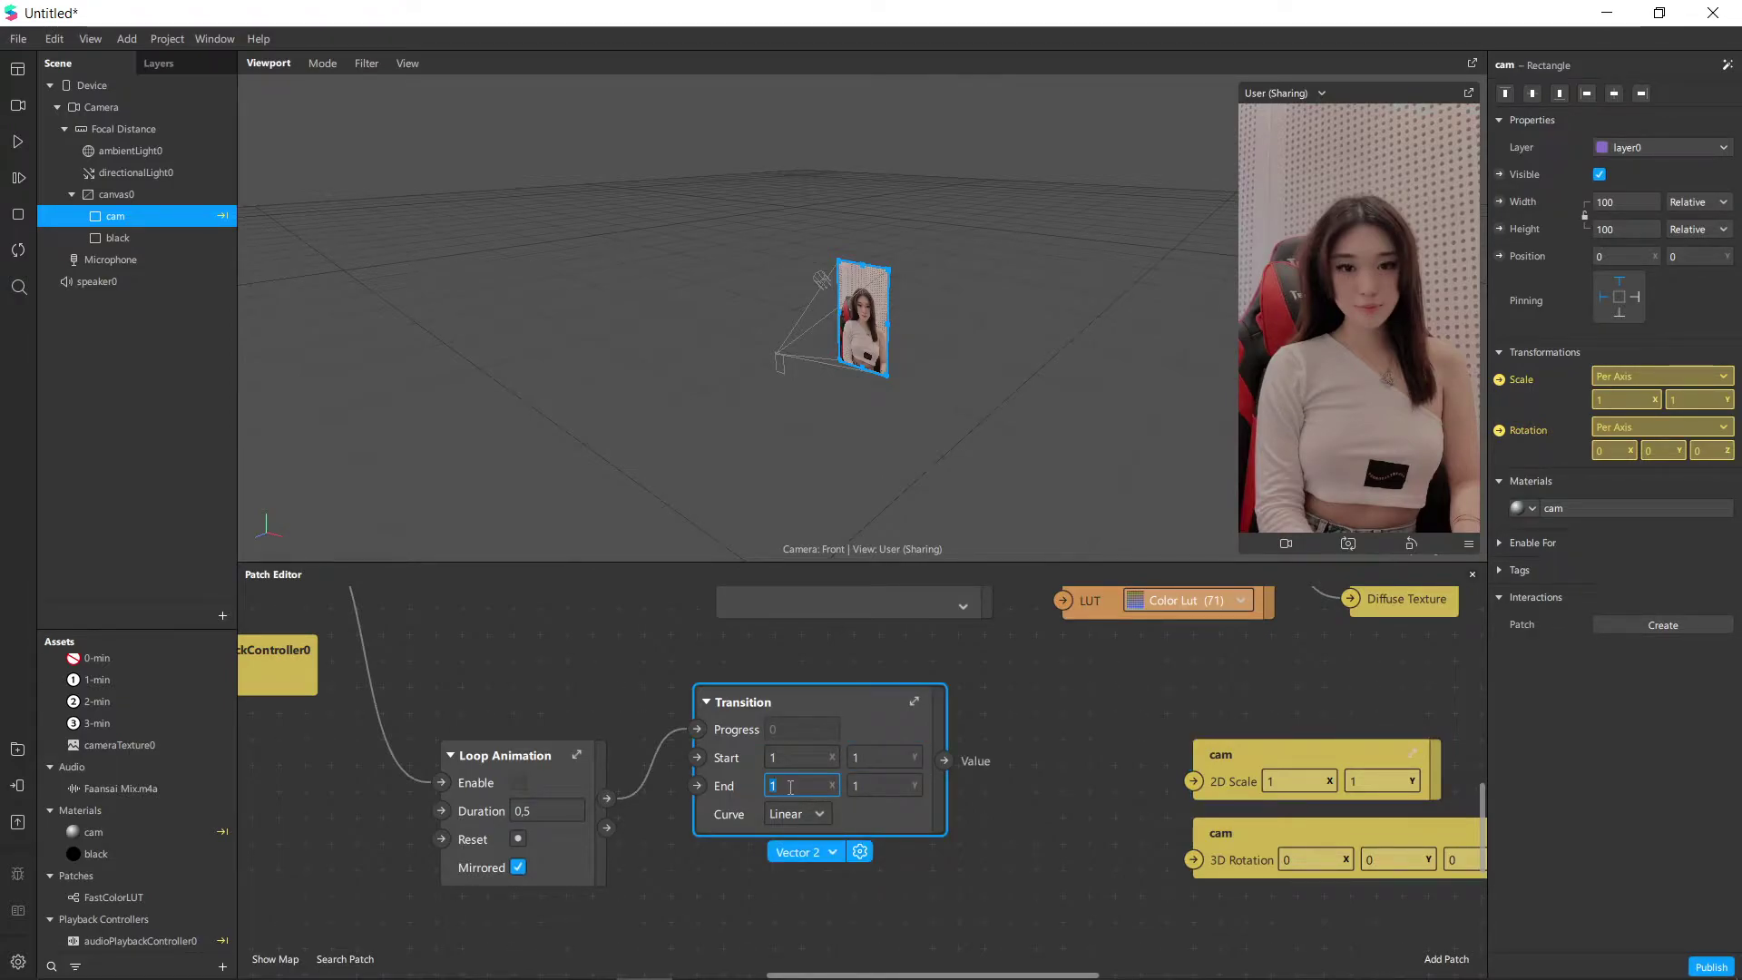
text(1,2)
key(Tab)
text(1,2)
click(1045, 787)
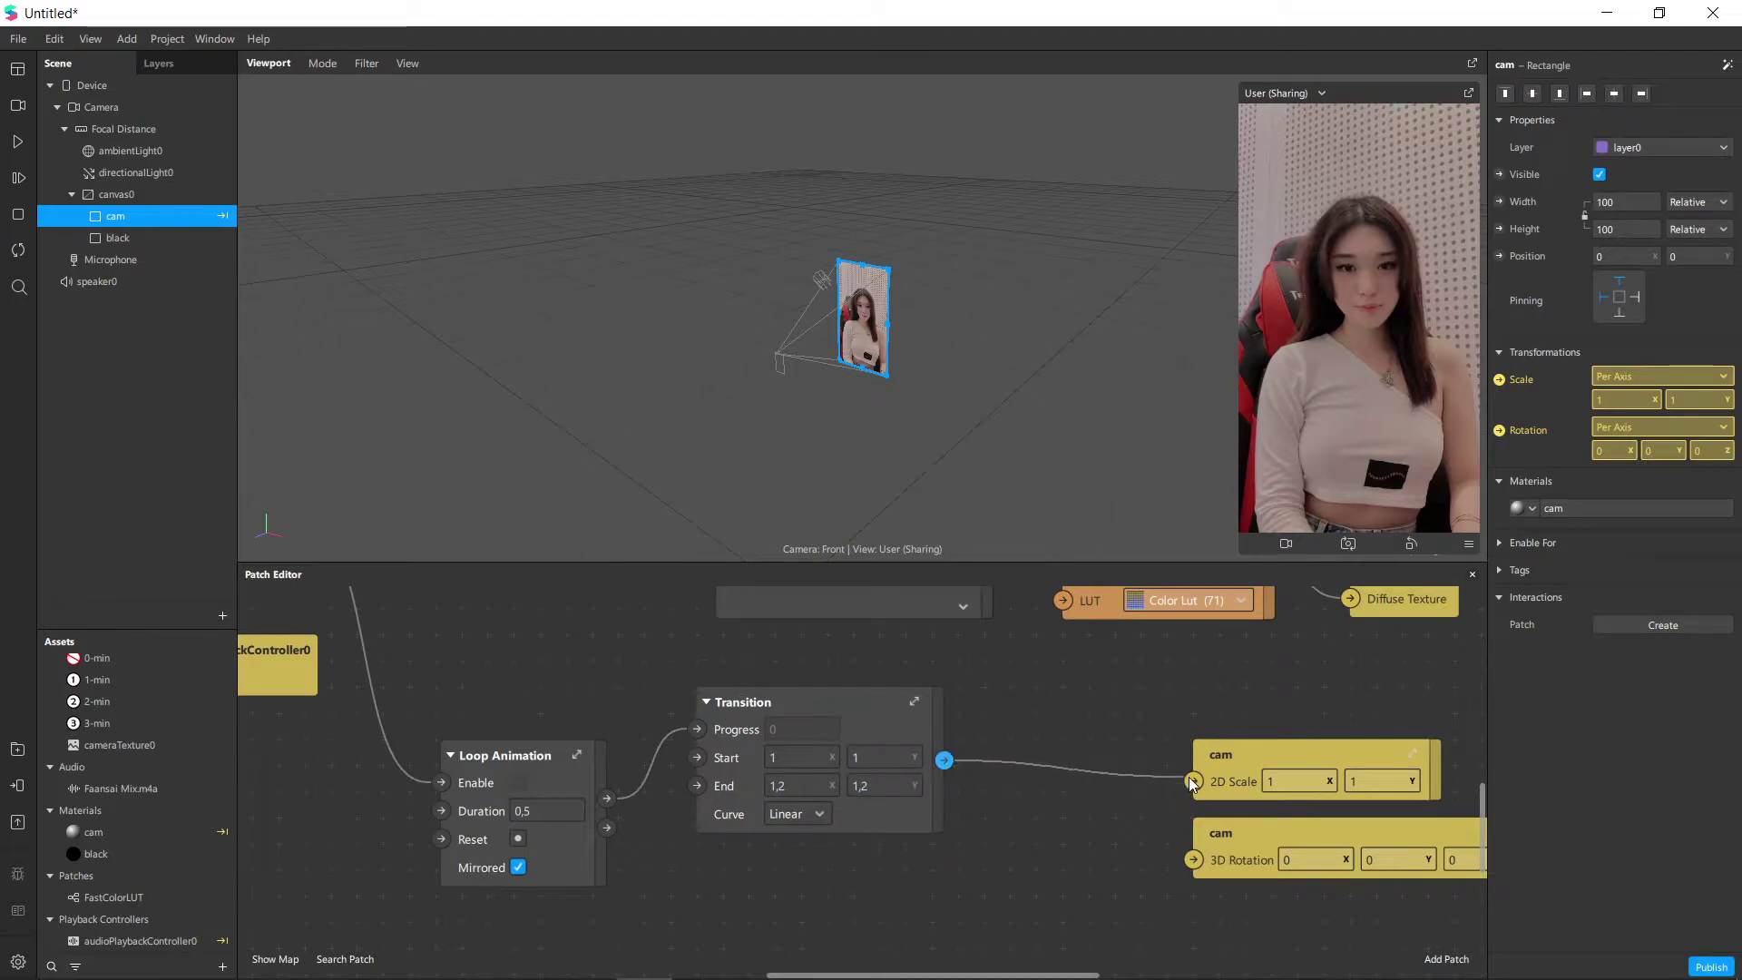
drag(1236, 767, 1080, 742)
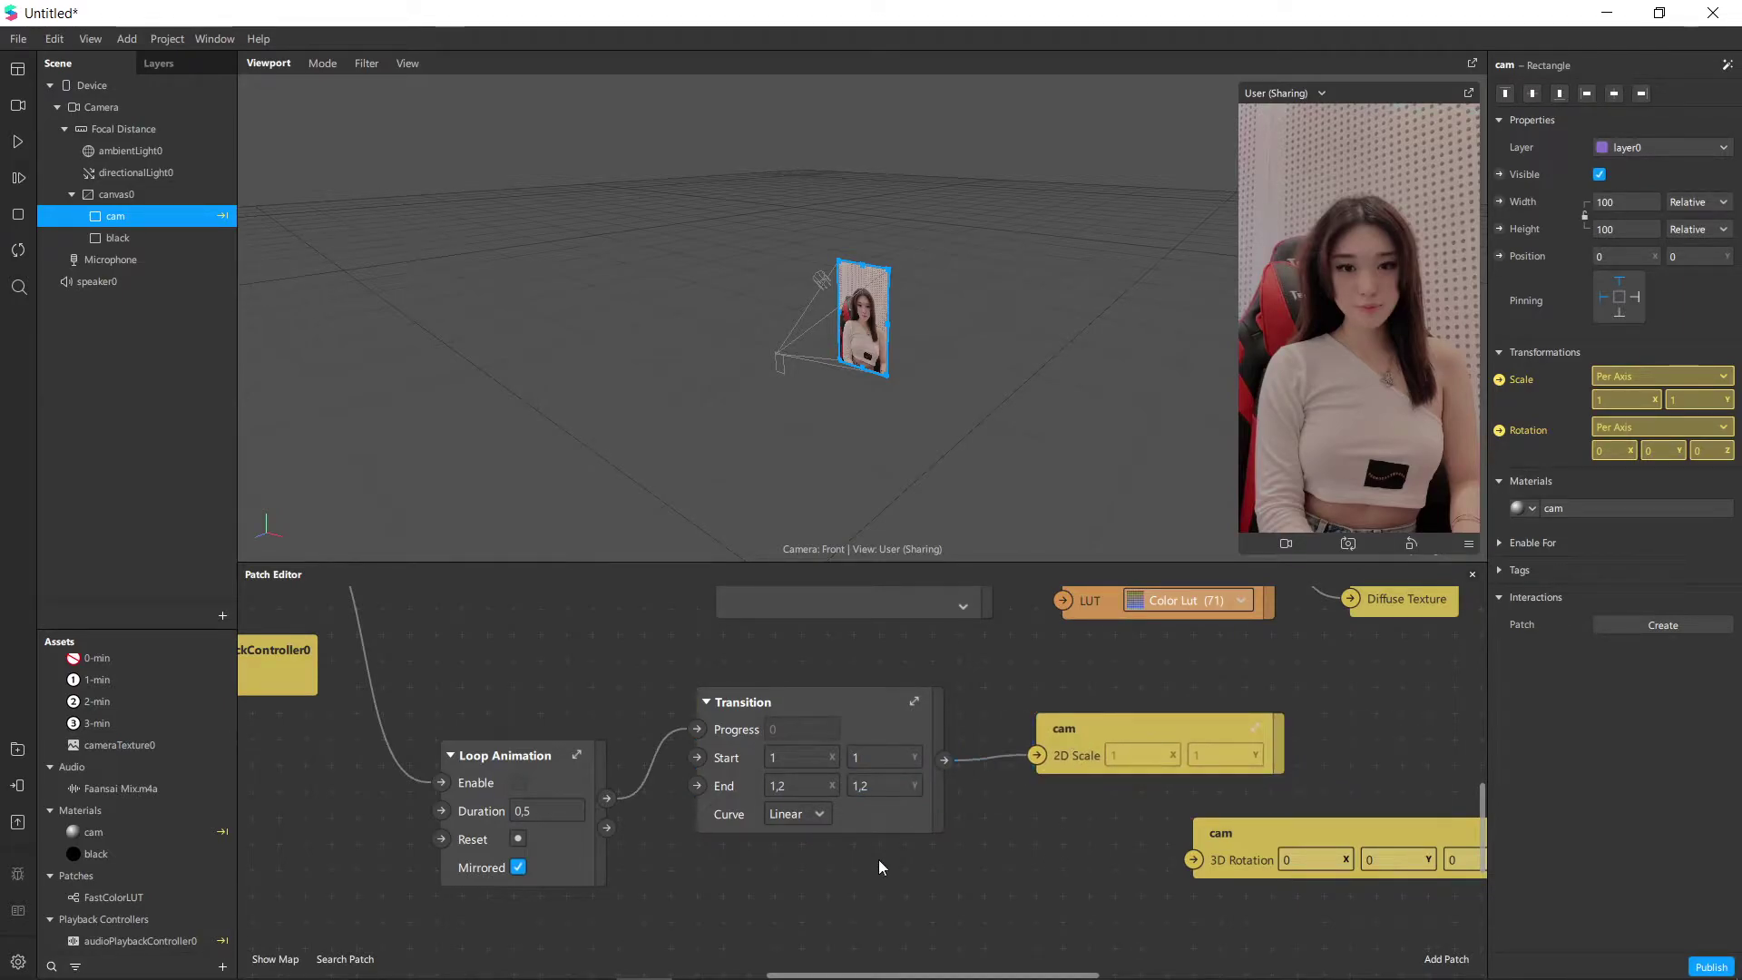
Add a second Transition patch fed by Loop Animation's Progress and place it below the first Transition.
drag(621, 804, 715, 895)
text(trans)
key(Return)
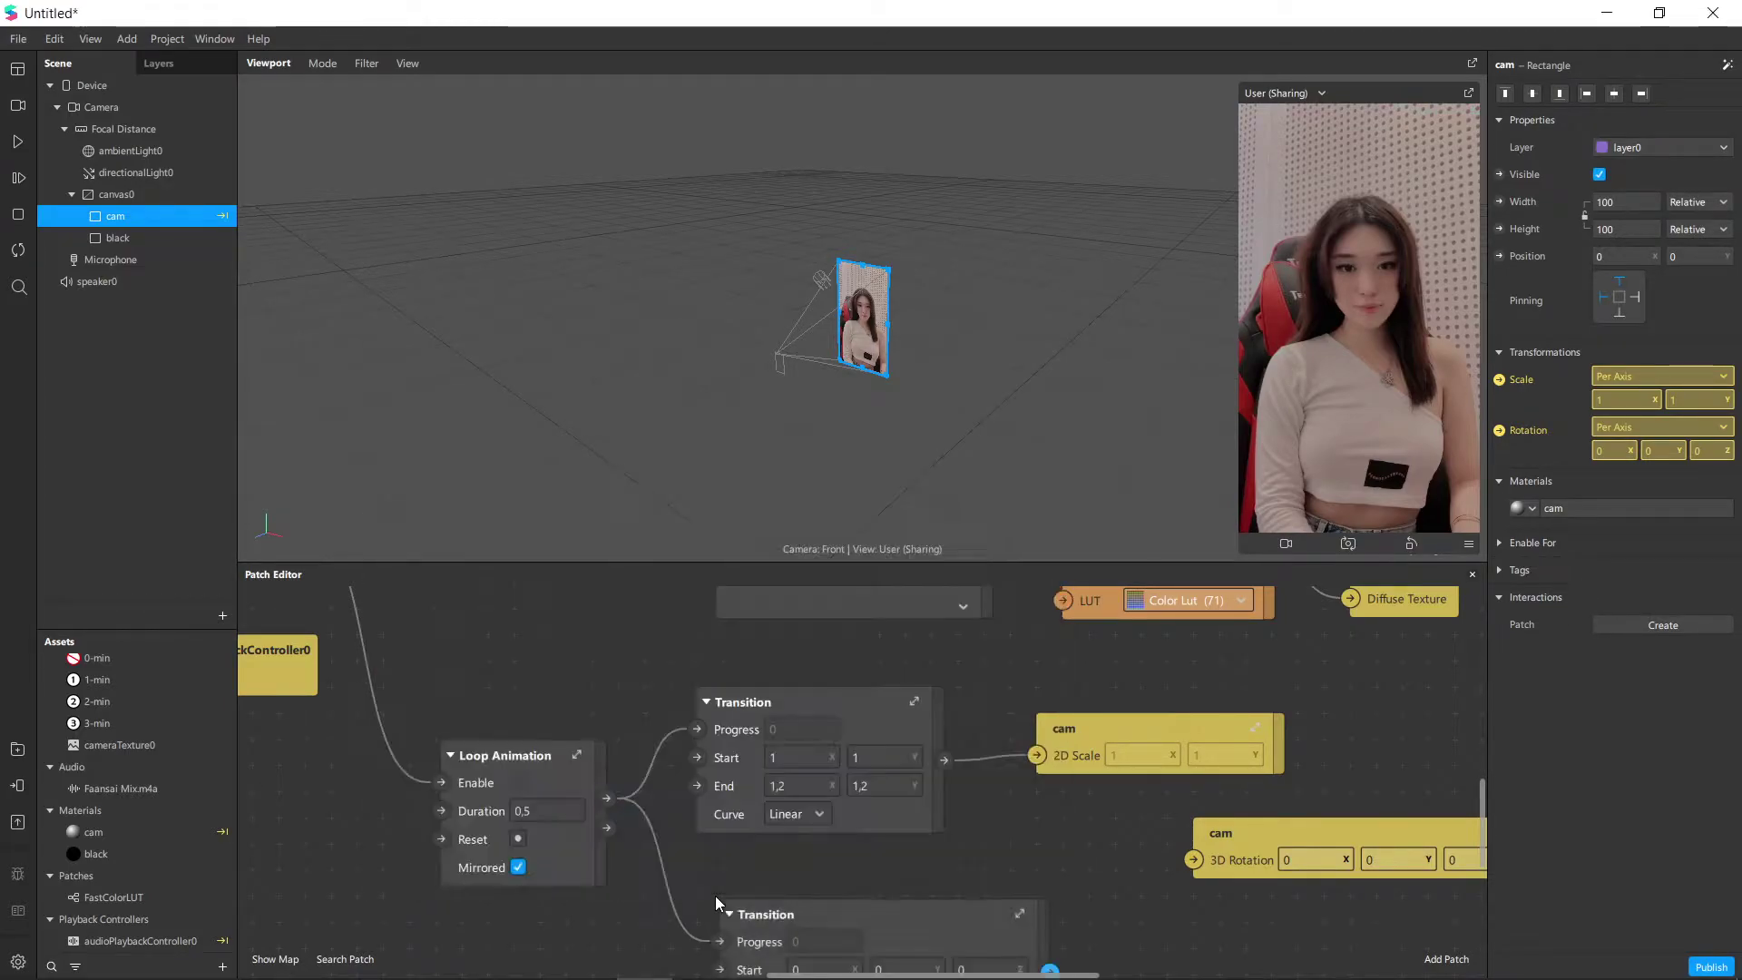
middle_drag(835, 827, 785, 689)
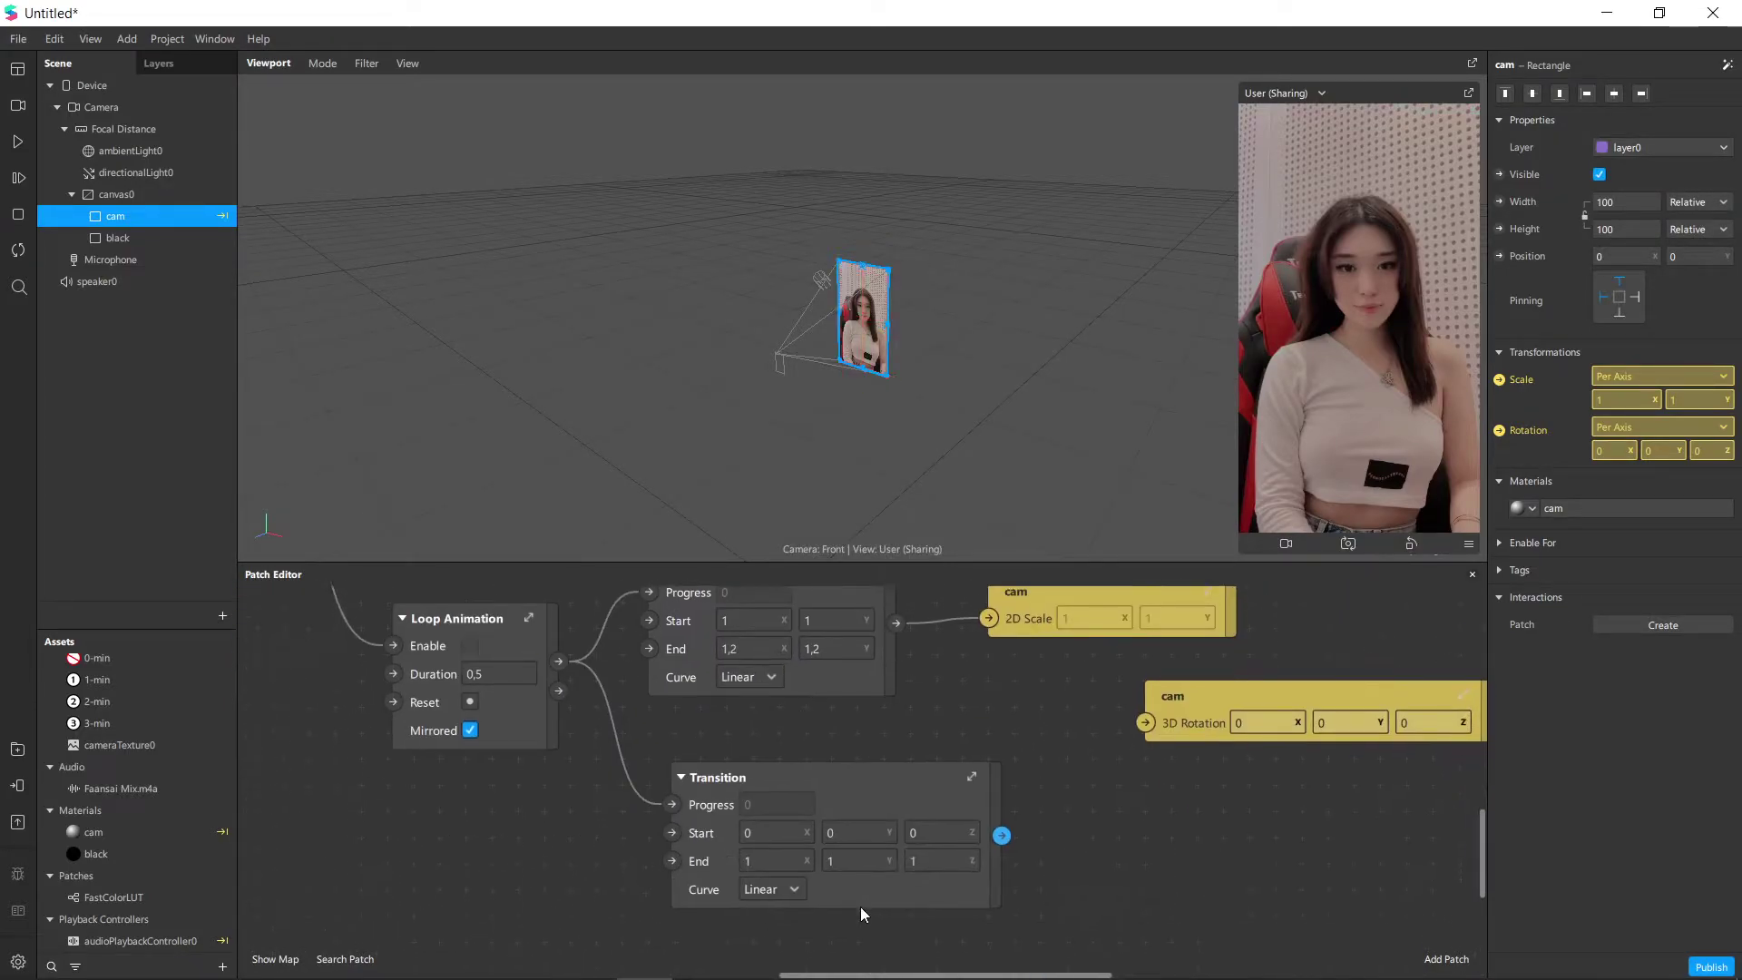
scroll(861, 889, up, 1)
drag(808, 760, 780, 726)
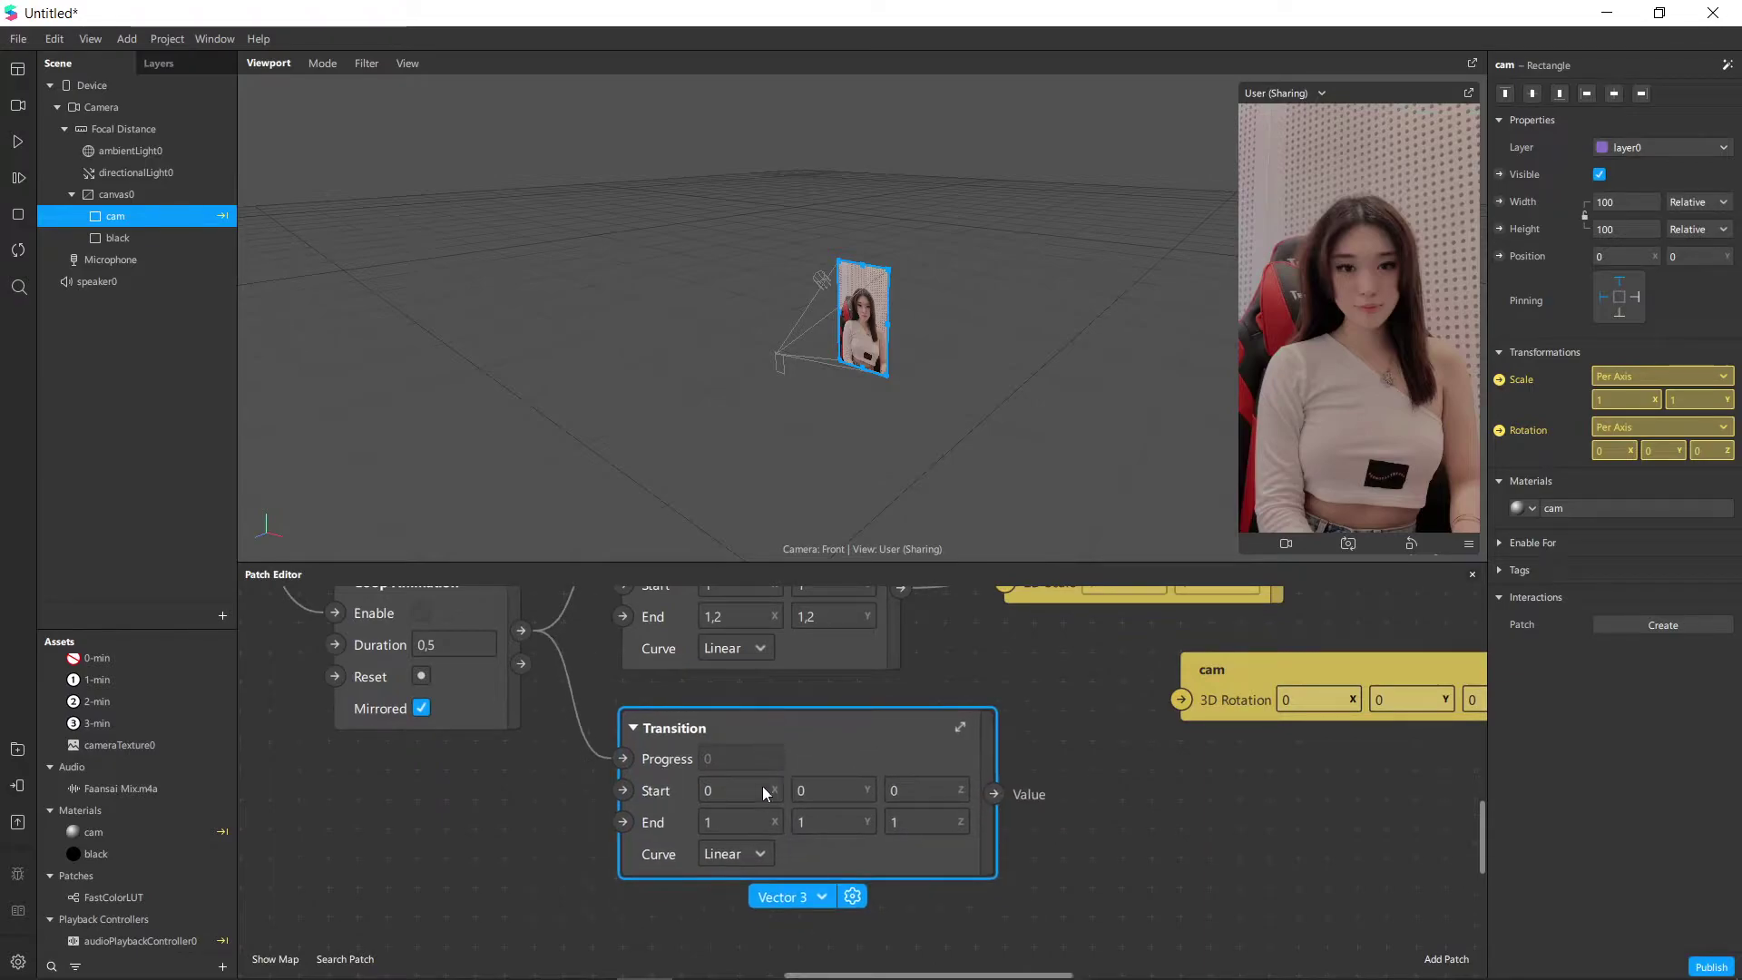
key(Tab)
key(Tab)
Move the cam 3D Rotation patch next to the second Transition's output.
drag(1207, 708, 1089, 800)
middle_drag(1081, 886, 954, 895)
click(1171, 798)
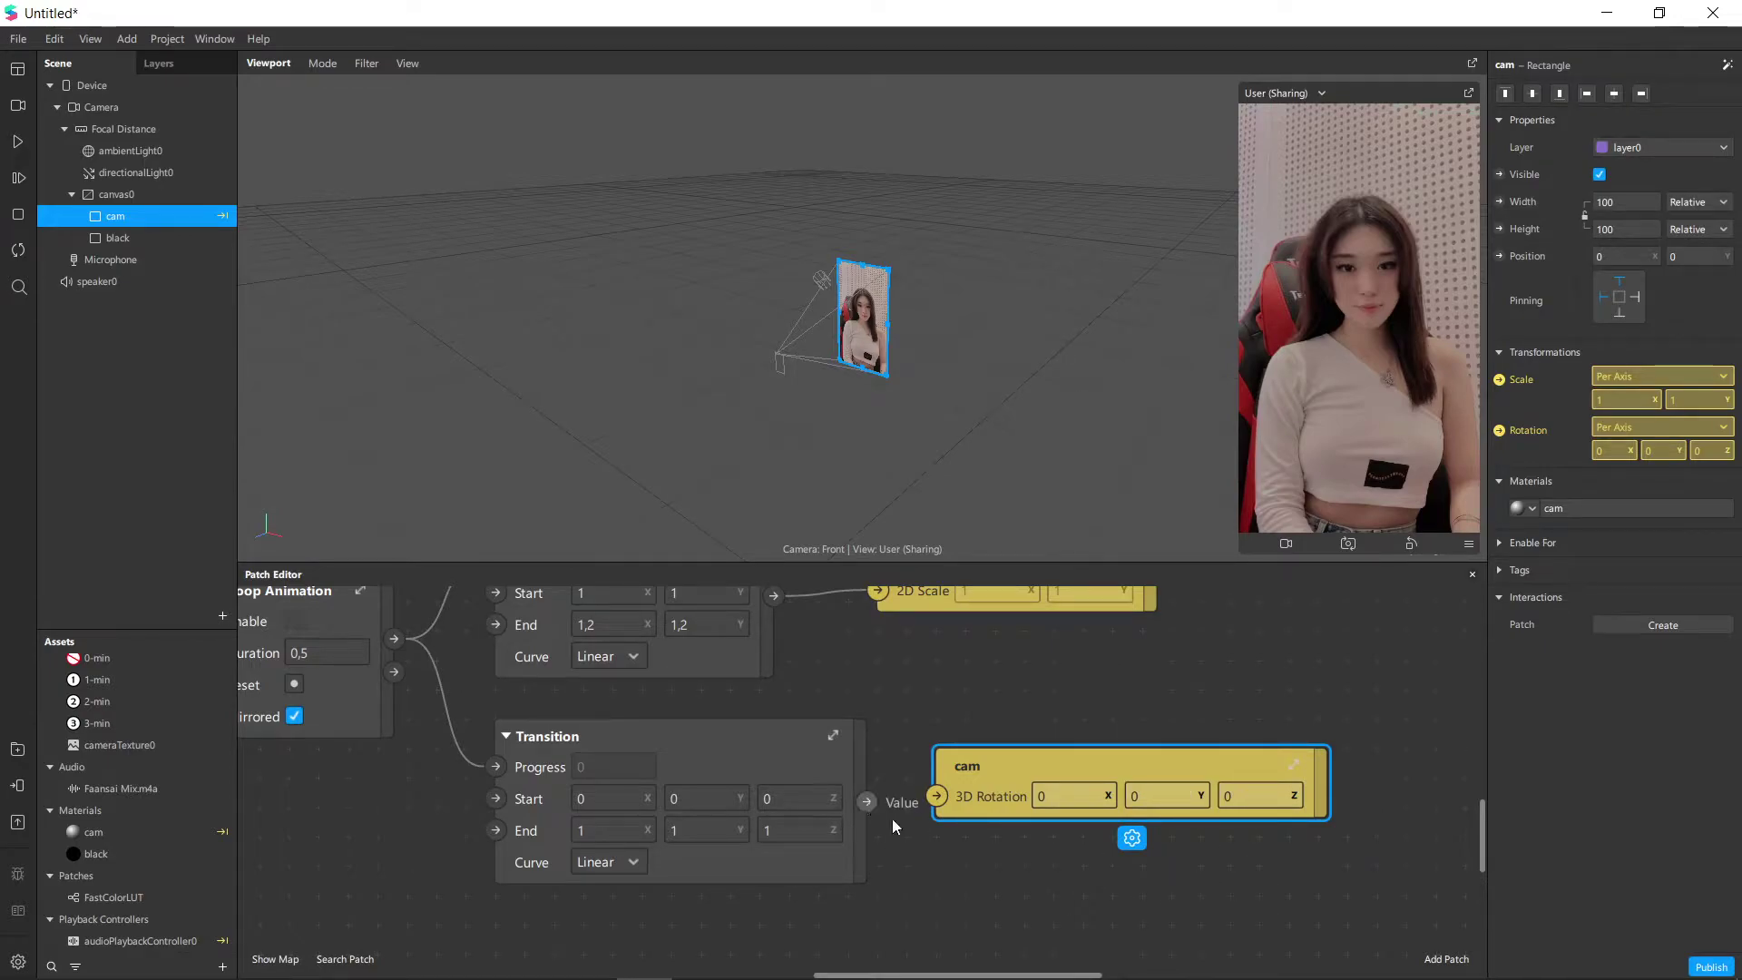
Try to connect the first Transition's output to the cam 3D Rotation input.
scroll(907, 844, up, 1)
scroll(842, 689, up, 3)
drag(773, 680, 935, 881)
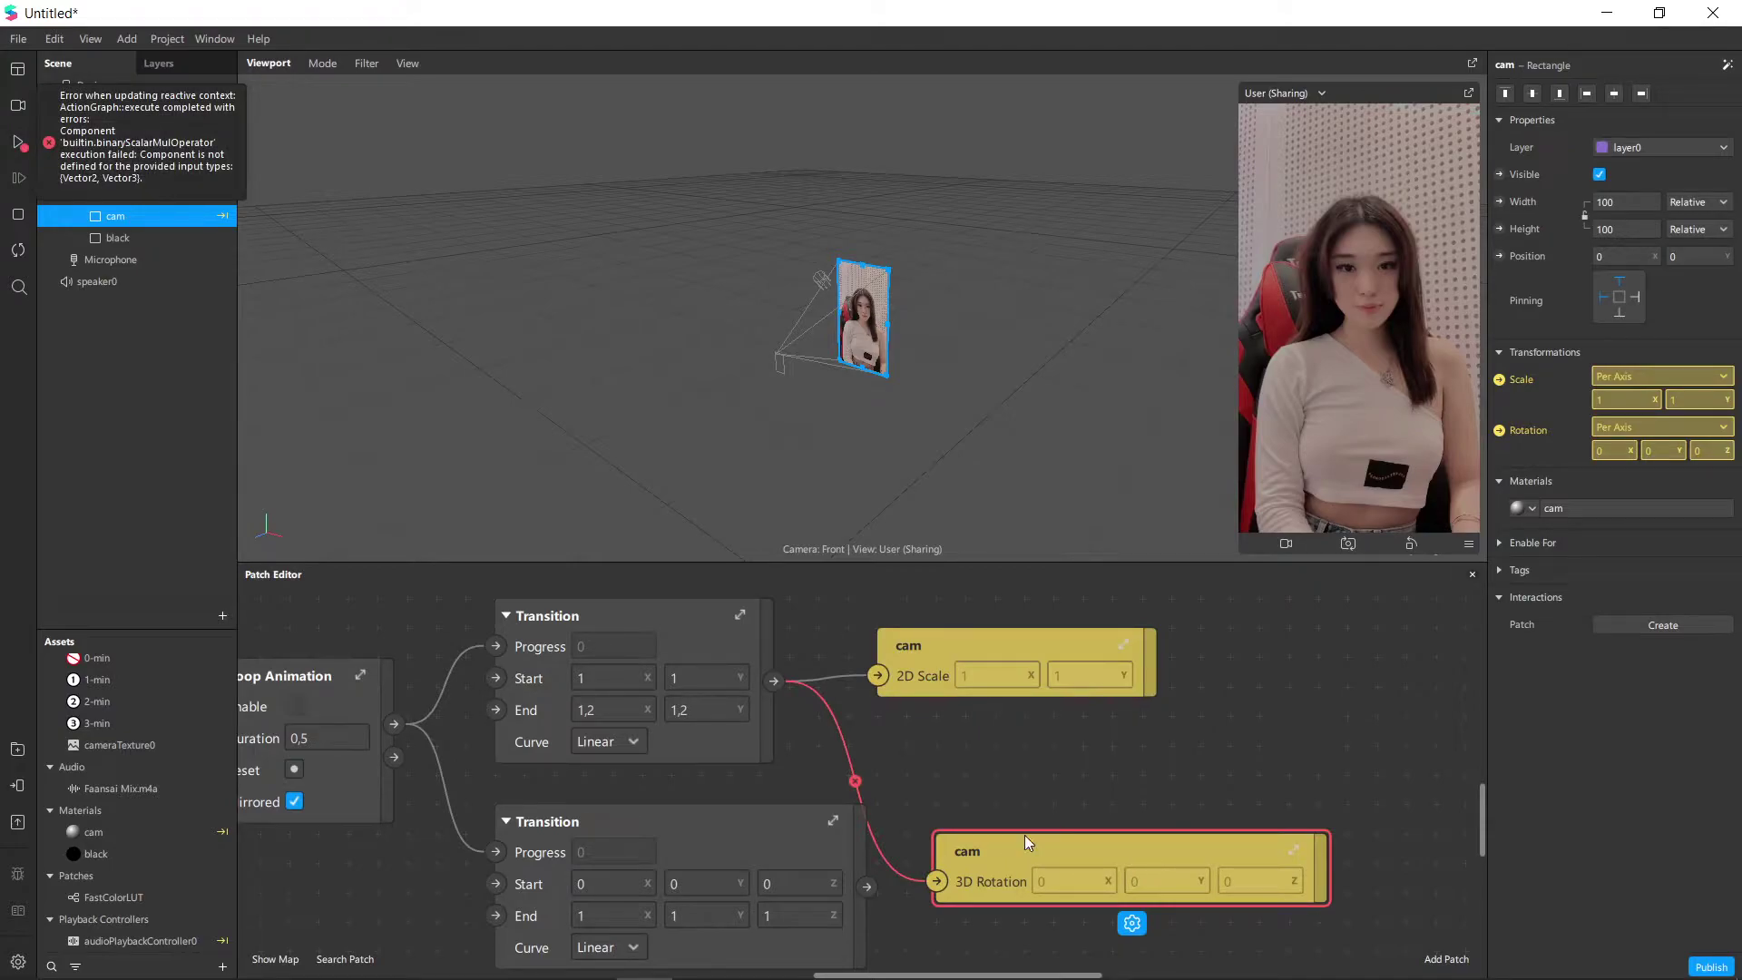
scroll(992, 723, down, 2)
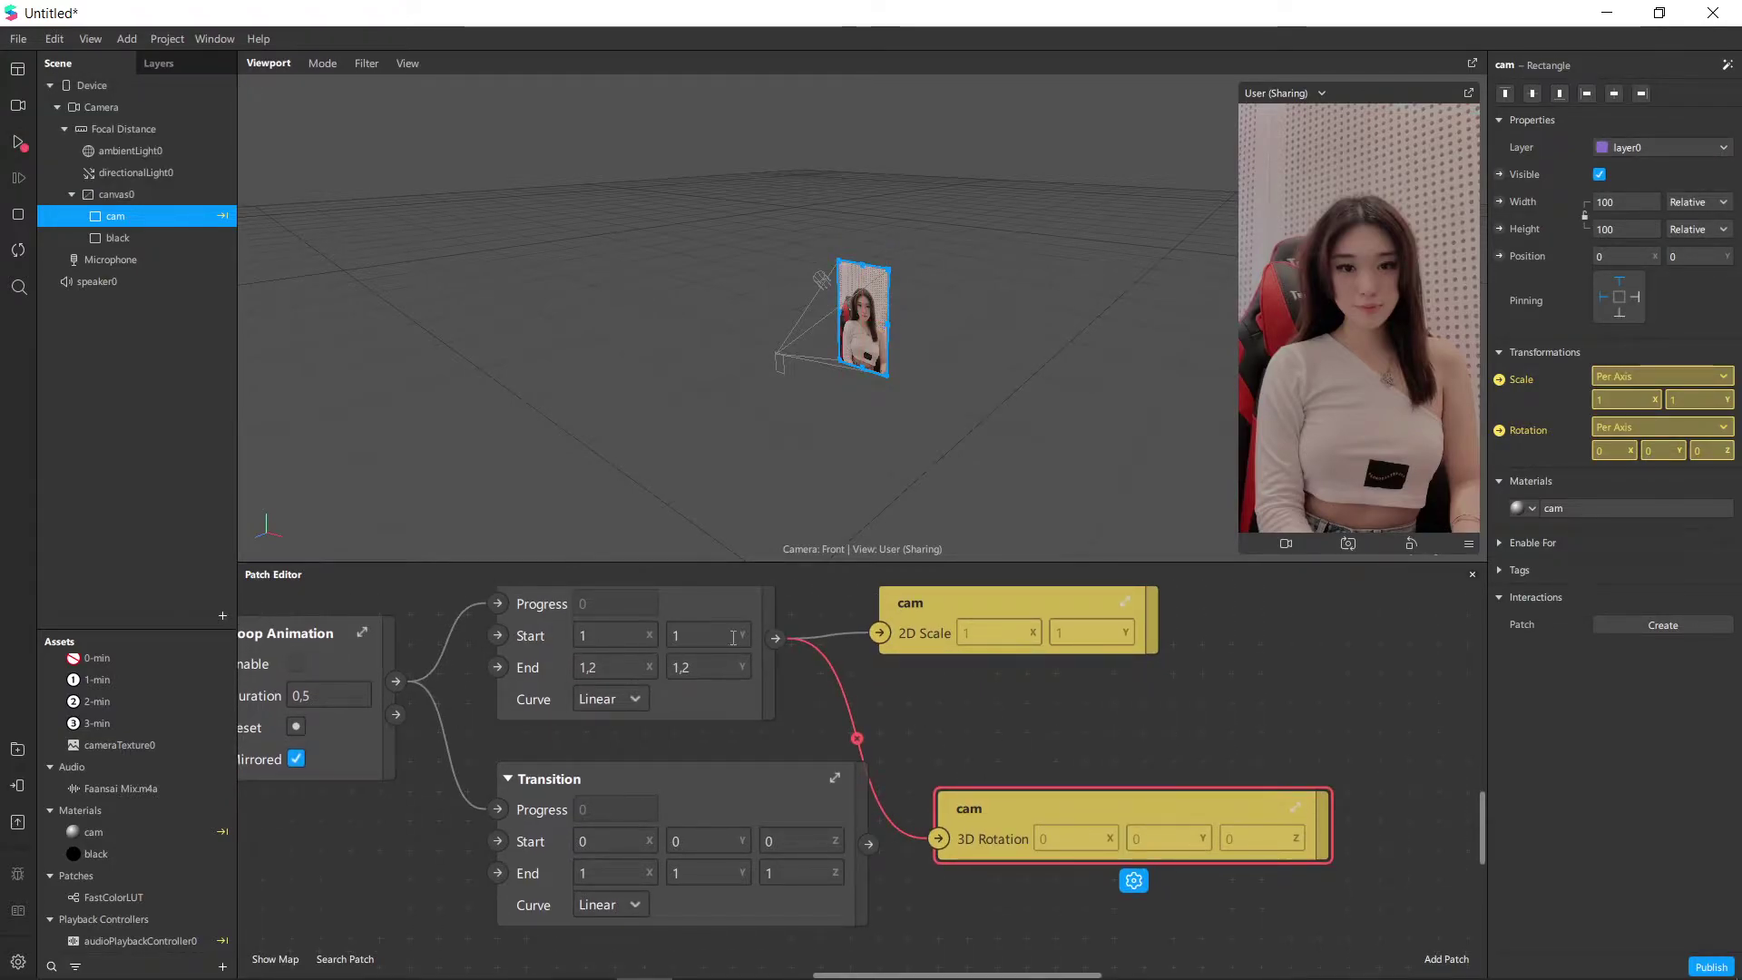
click(998, 715)
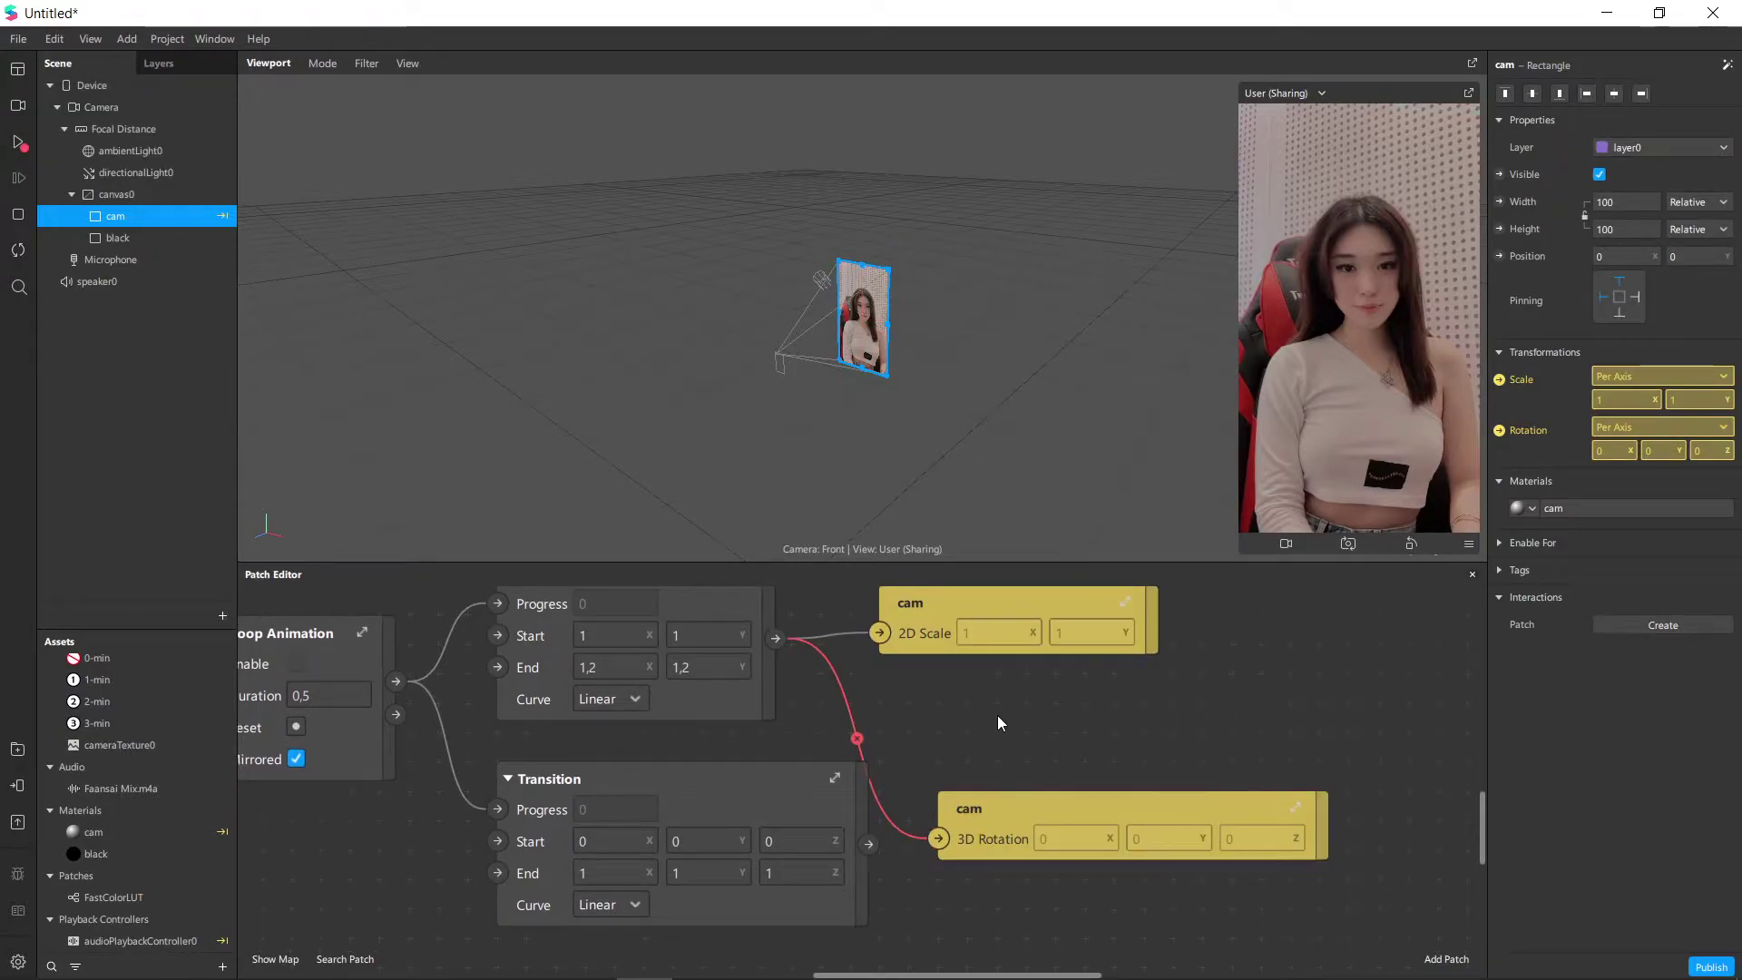
Shift the second Transition slightly away from the cam 3D Rotation patch and connect its Value output to that patch.
drag(869, 906, 811, 903)
drag(839, 844, 937, 841)
scroll(998, 853, down, 2)
scroll(998, 853, left, 2)
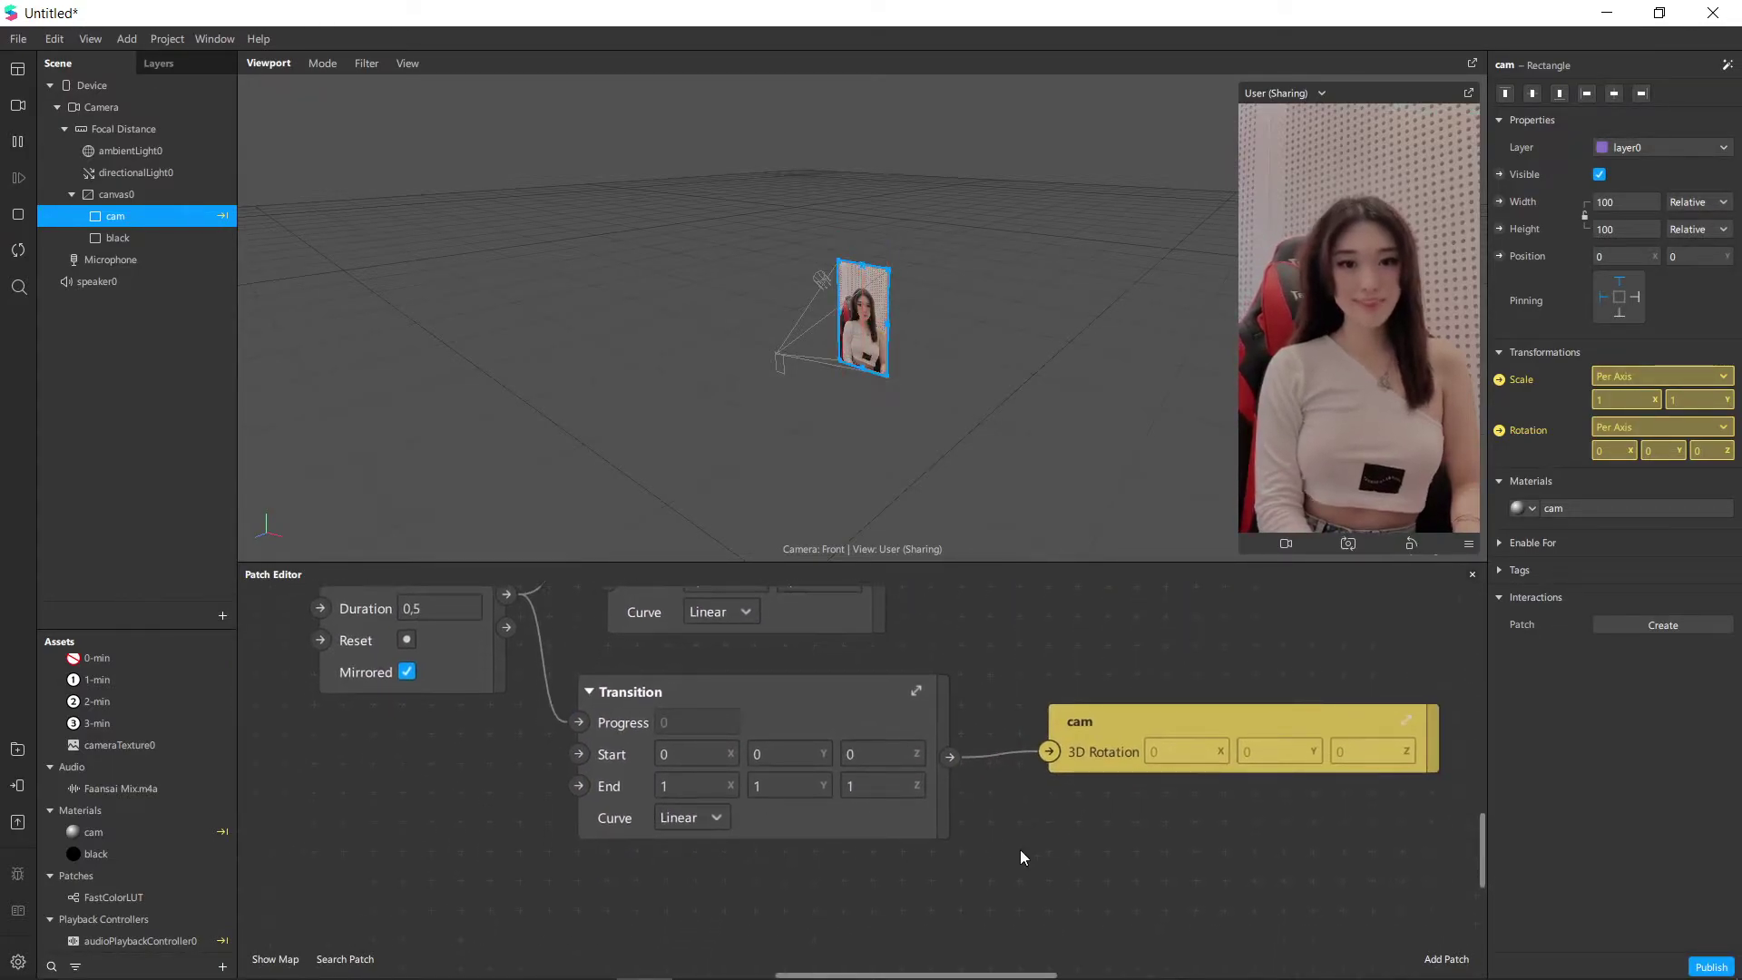
Set the second Transition's End to 0, 0, 3 and its Start Z value to -3.
scroll(1034, 884, up, 1)
scroll(1034, 884, left, 1)
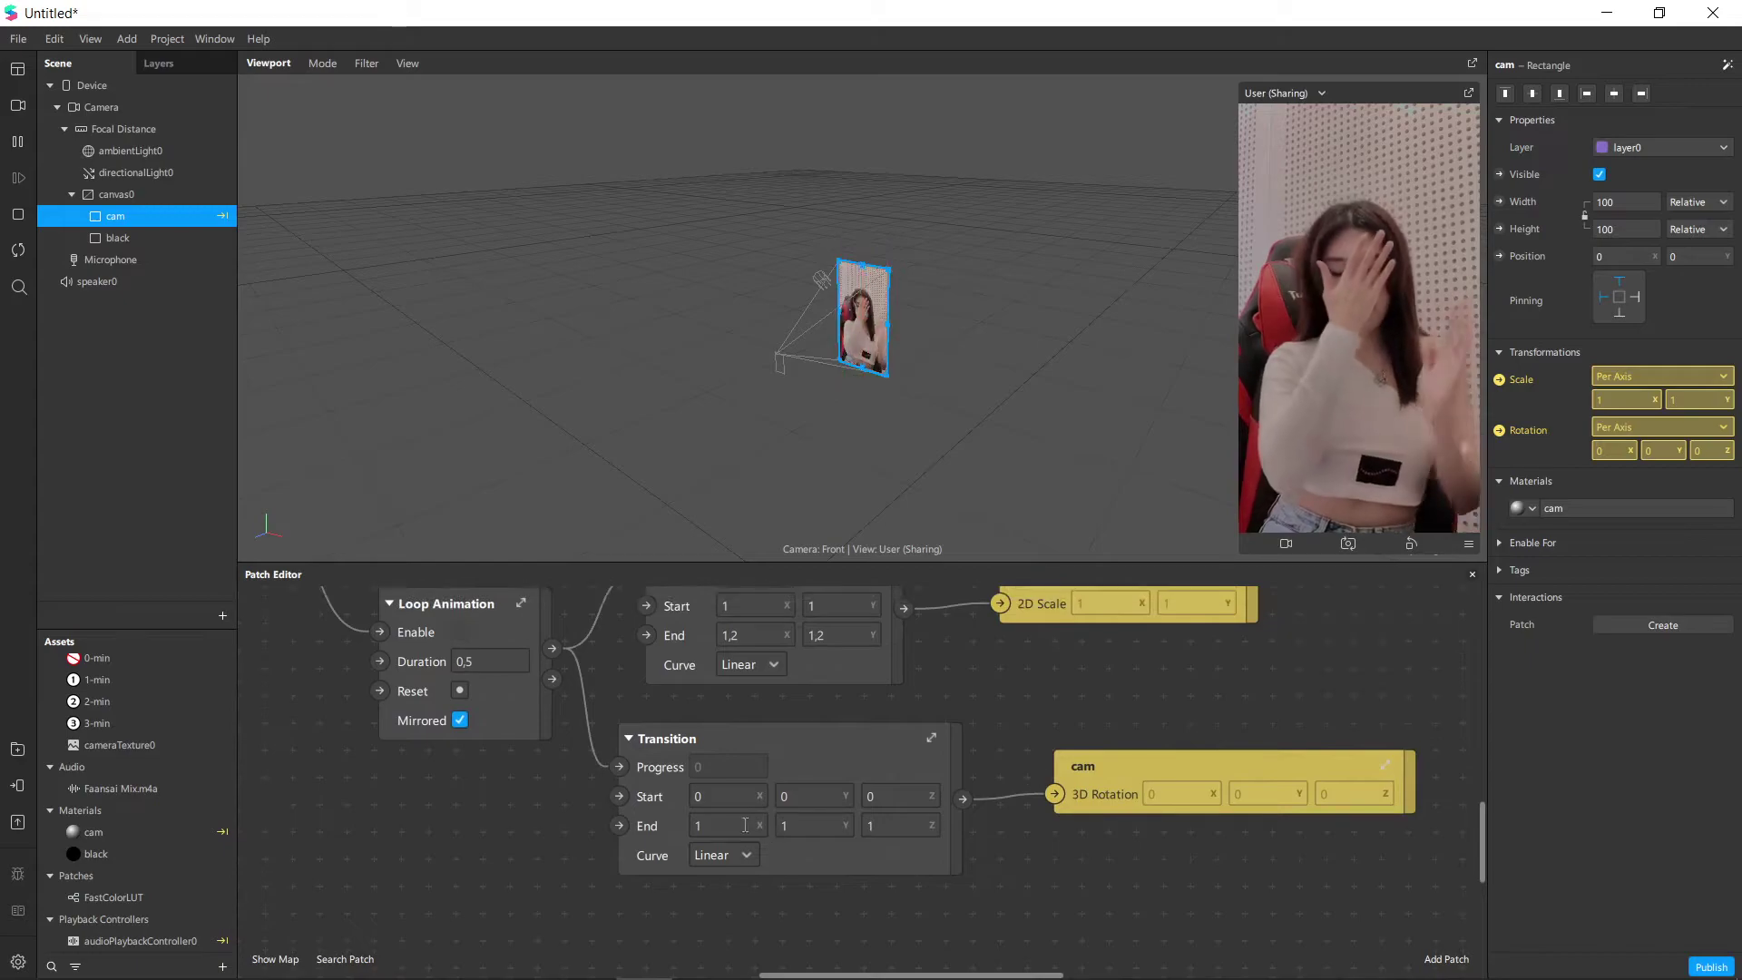
click(738, 824)
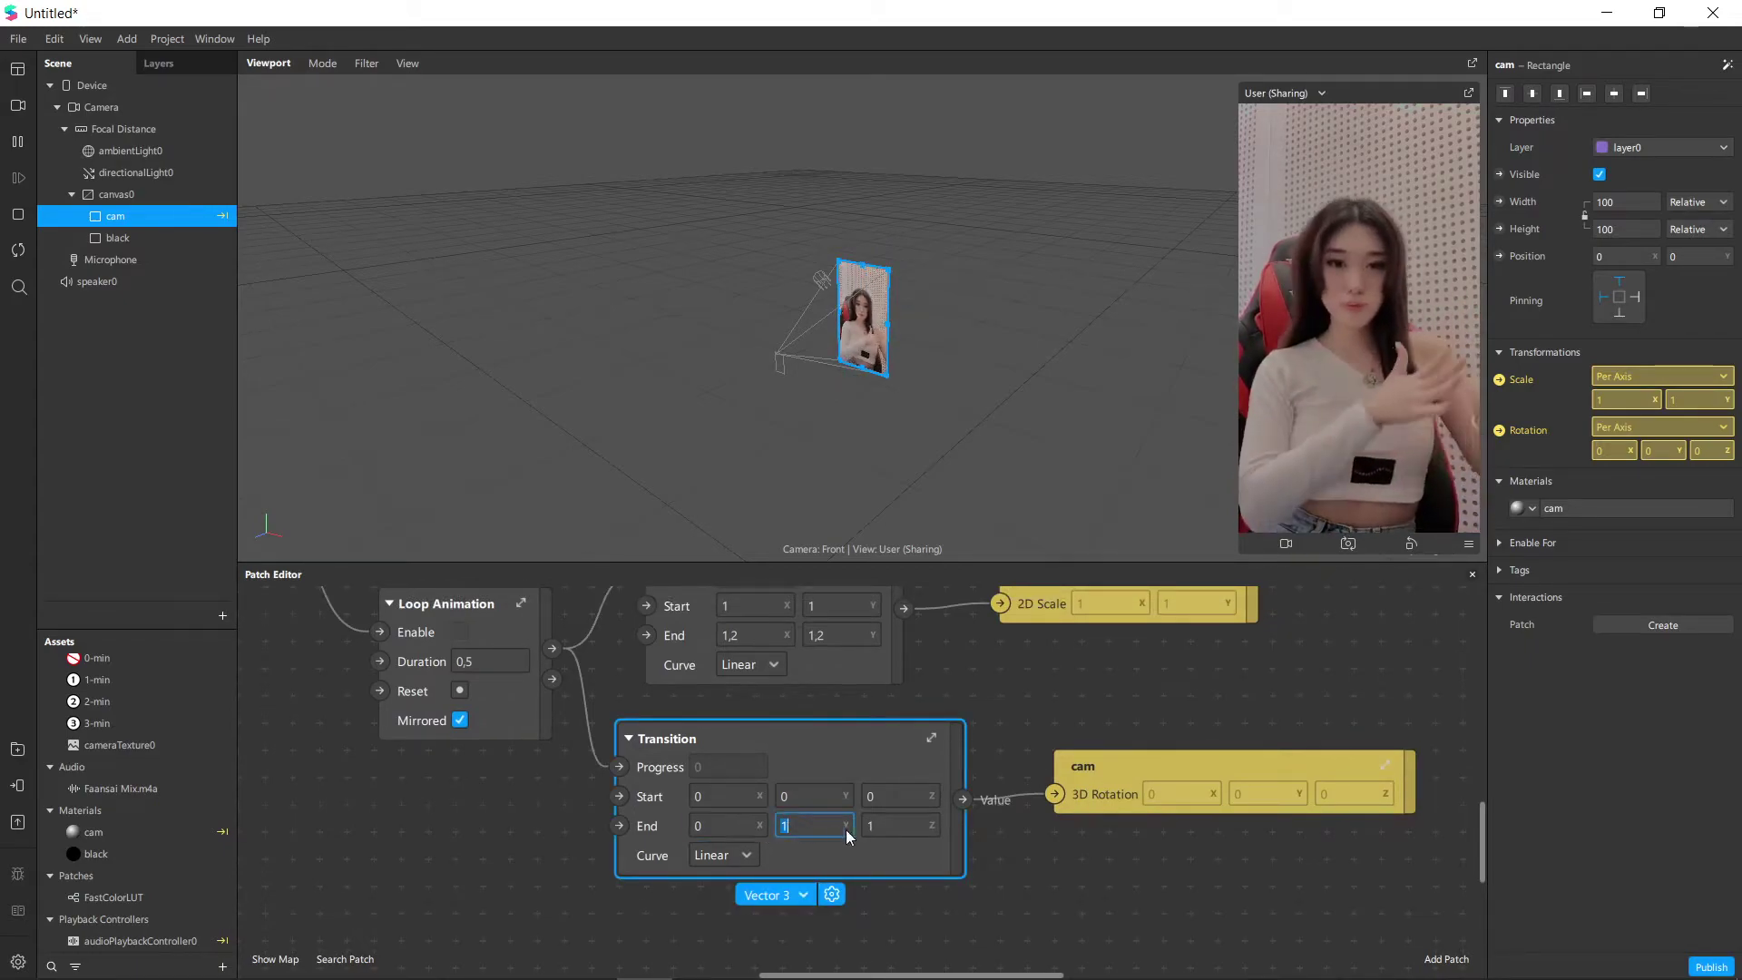
click(996, 858)
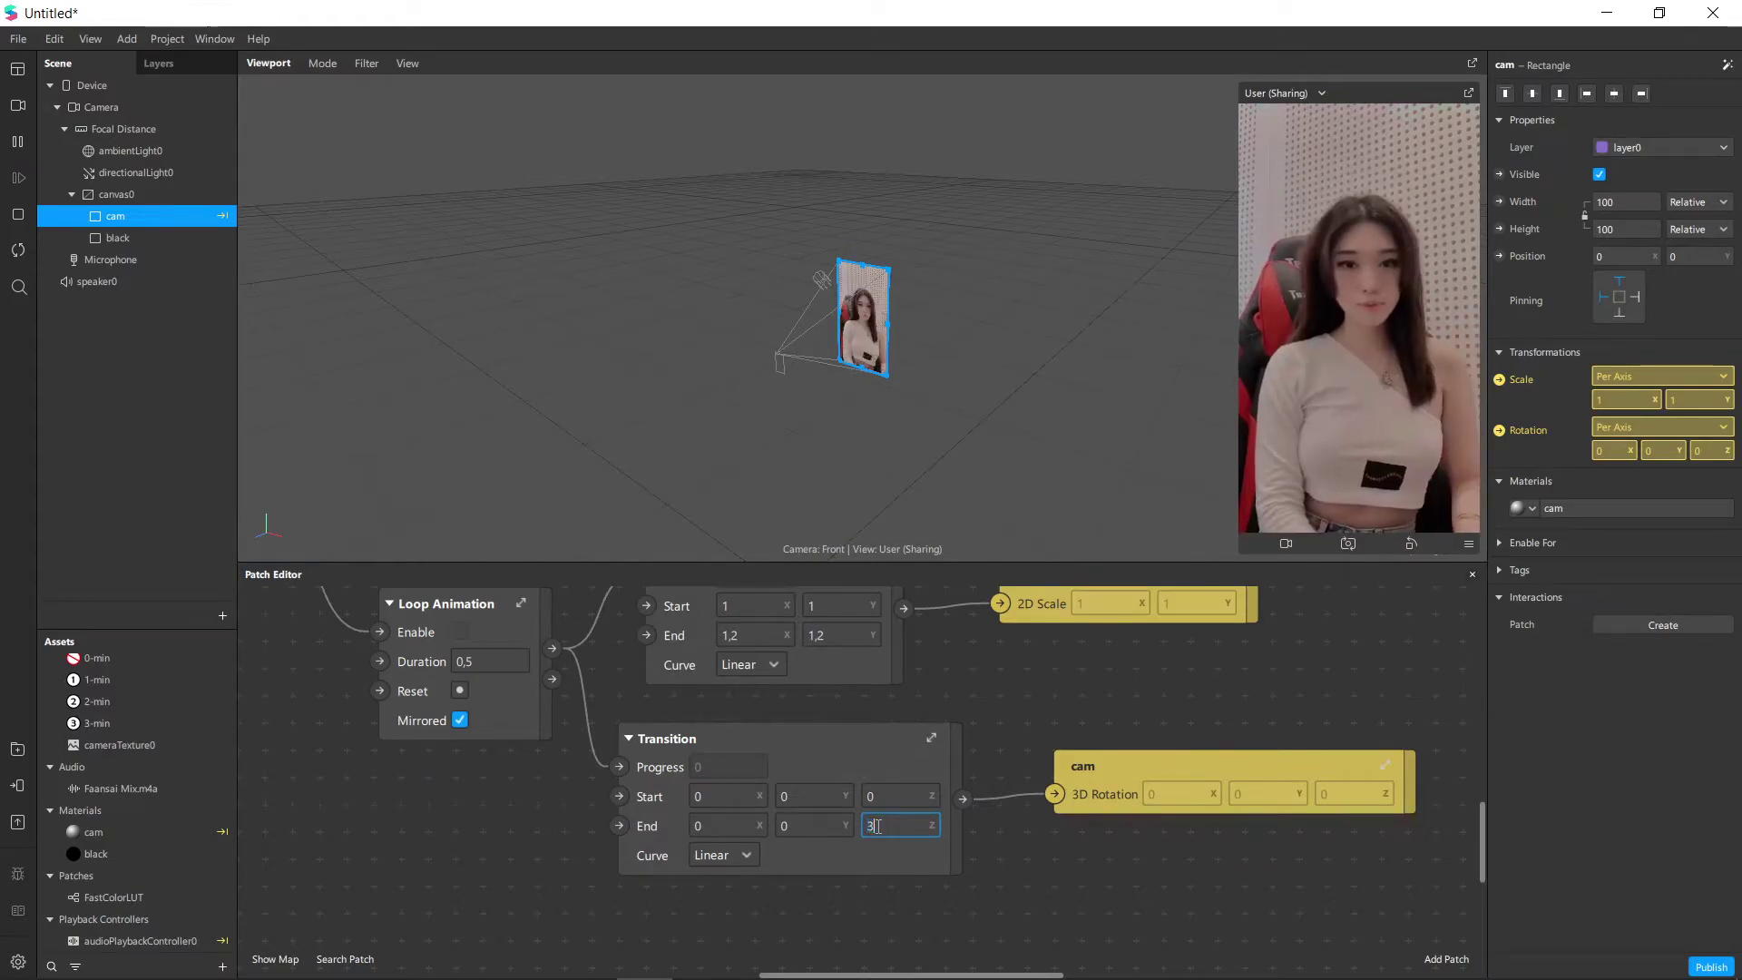
click(886, 796)
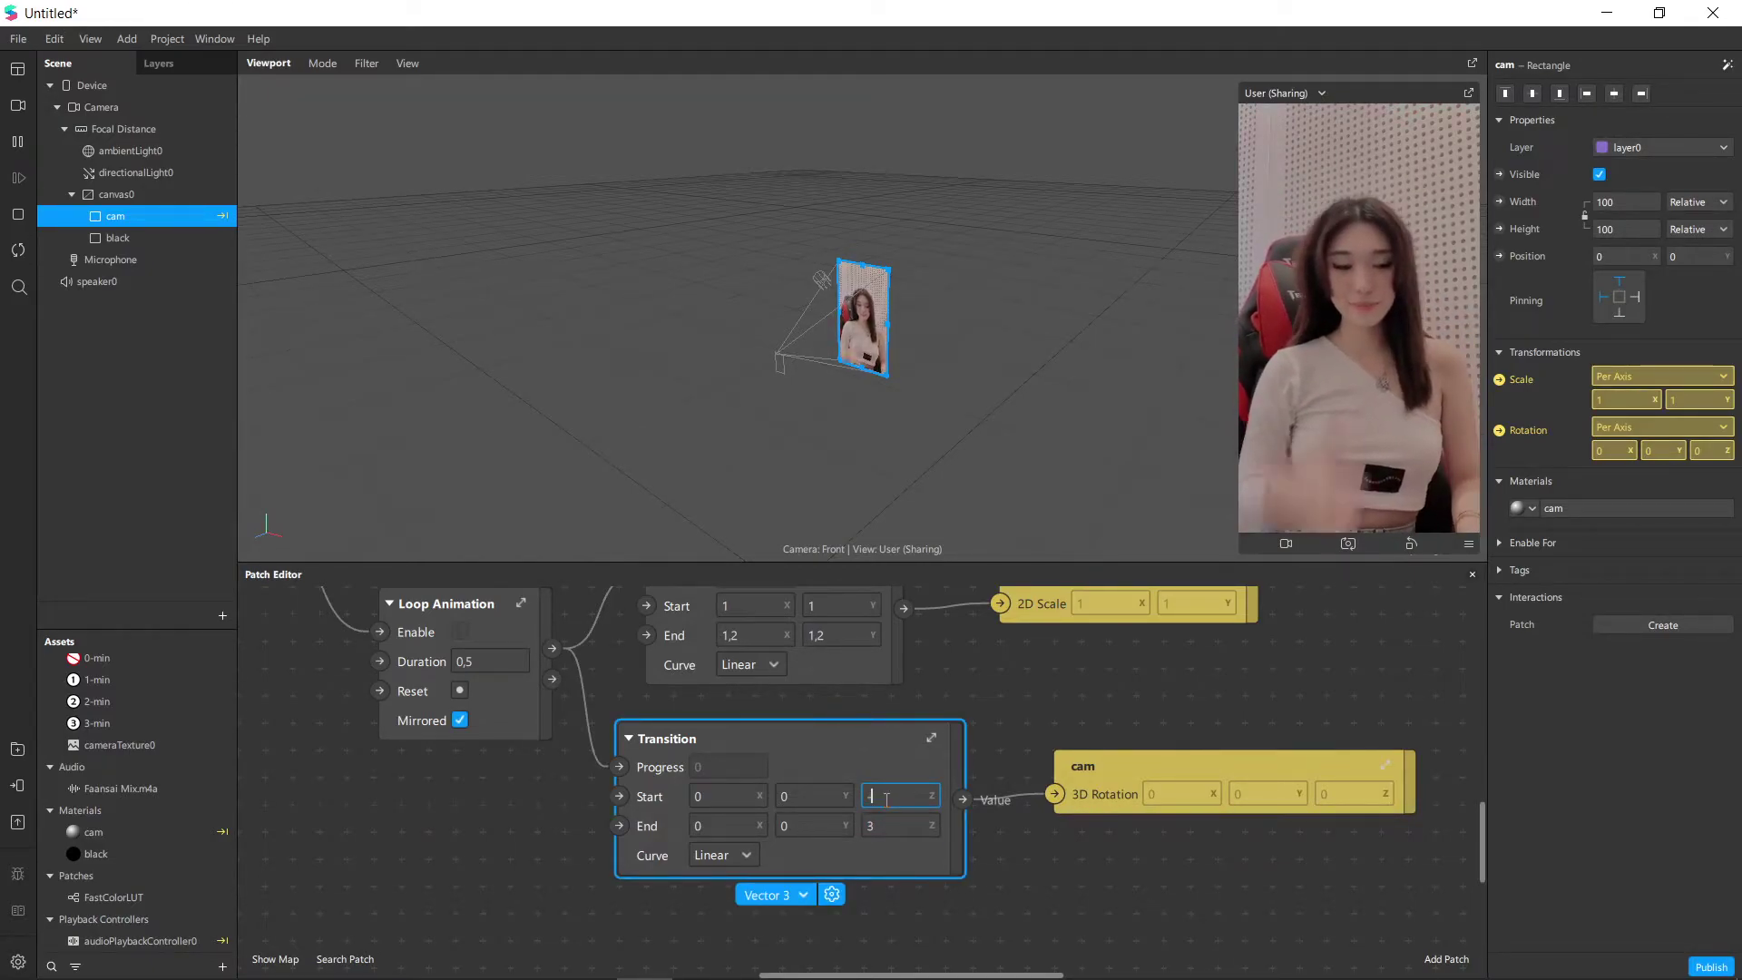
click(1031, 851)
Remove the connection from the Delay patch to Loop Animation and turn on Loop Animation's Enable option.
scroll(1031, 851, down, 3)
middle_drag(1036, 730, 1173, 794)
scroll(1012, 690, down, 1)
scroll(715, 662, left, 3)
scroll(710, 669, up, 1)
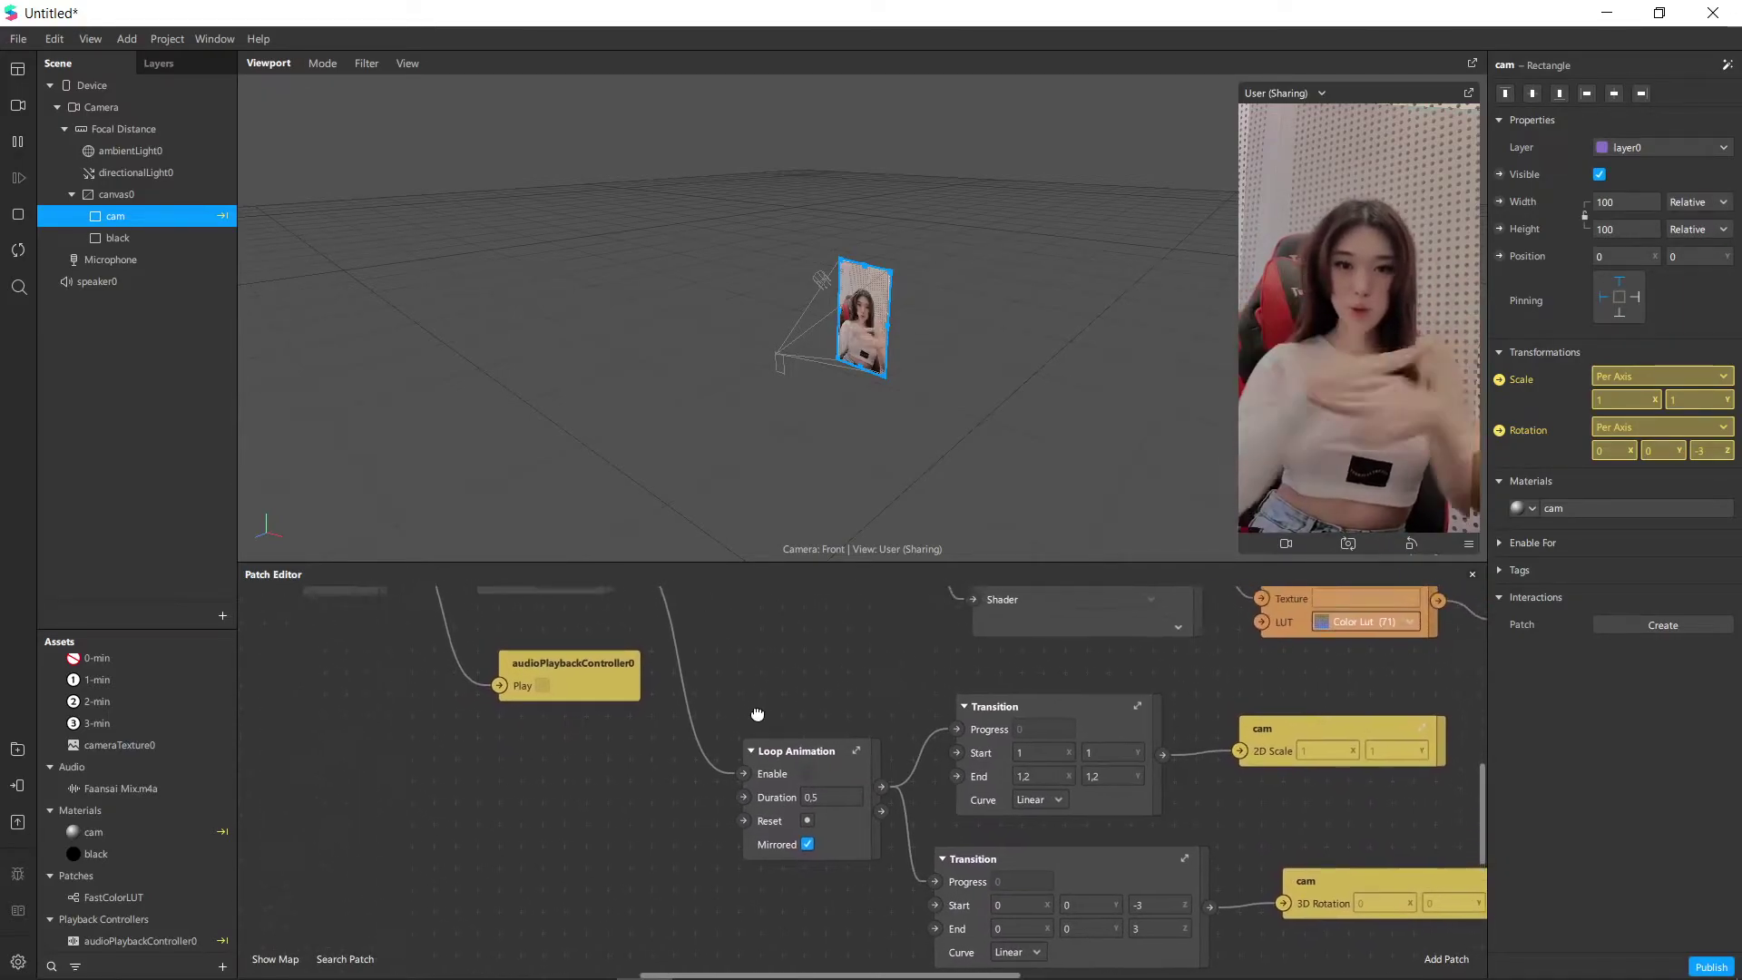
scroll(771, 744, up, 1)
scroll(797, 758, left, 1)
click(742, 755)
key(Delete)
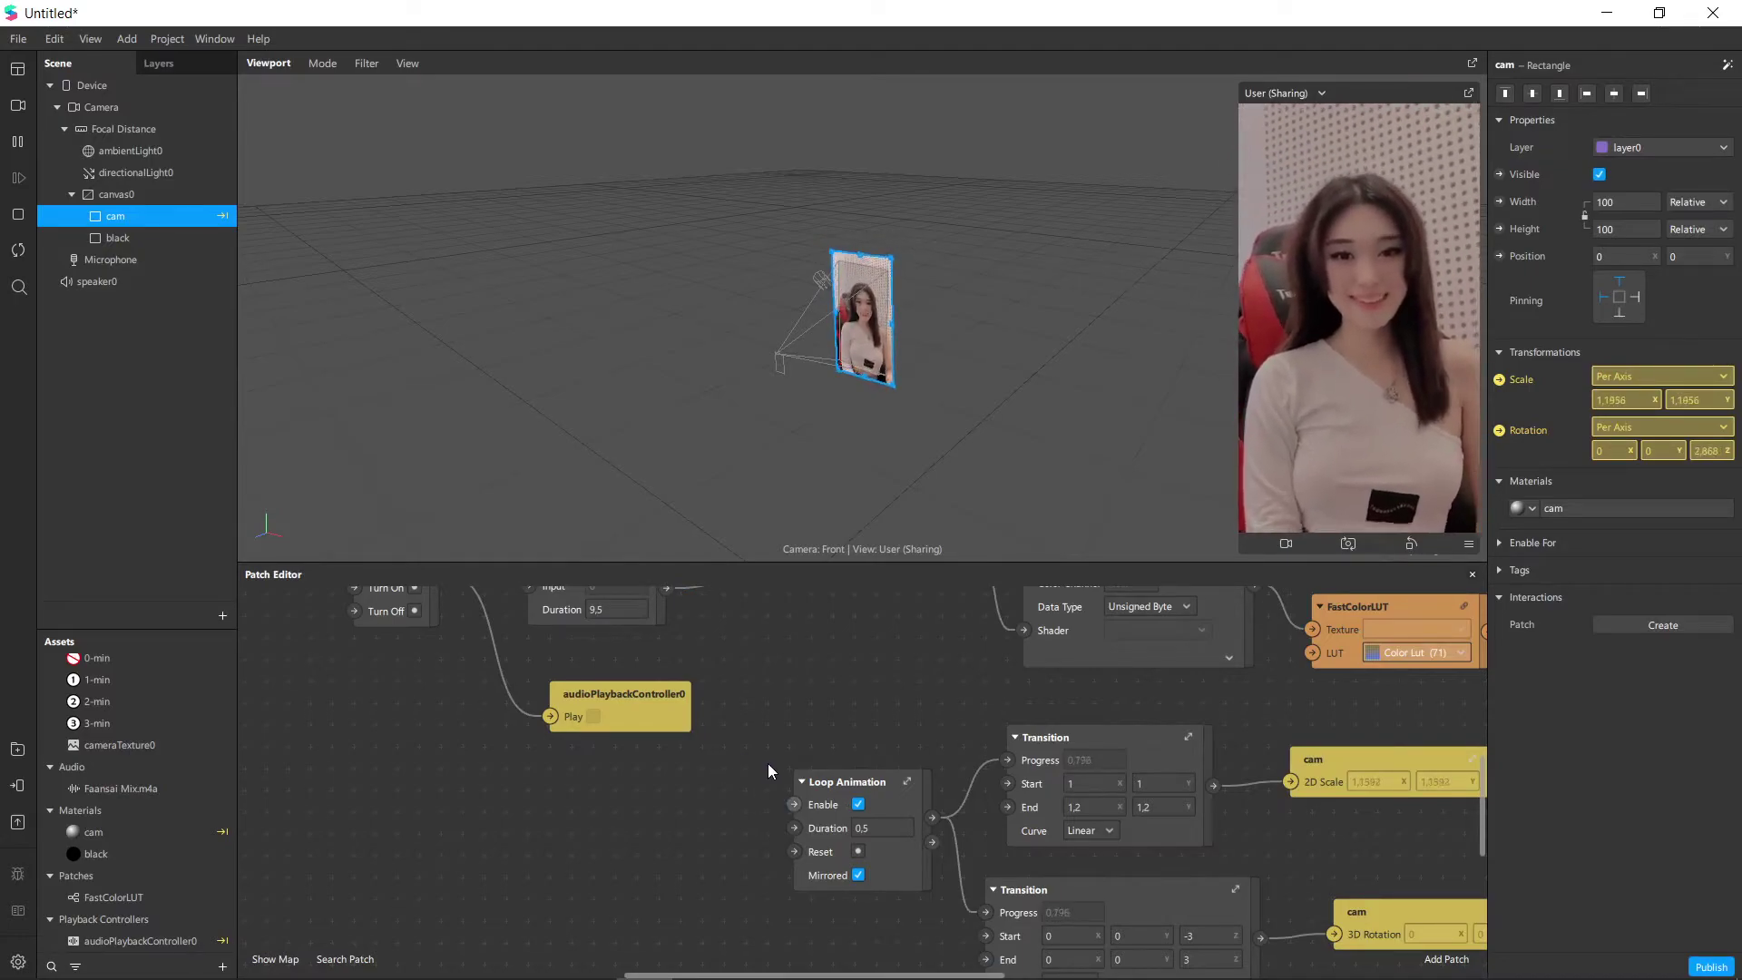
Check the cam rectangle's motion from the front in the viewport and set both Start values of the 2D Scale Transition to 1,1.
scroll(801, 412, up, 4)
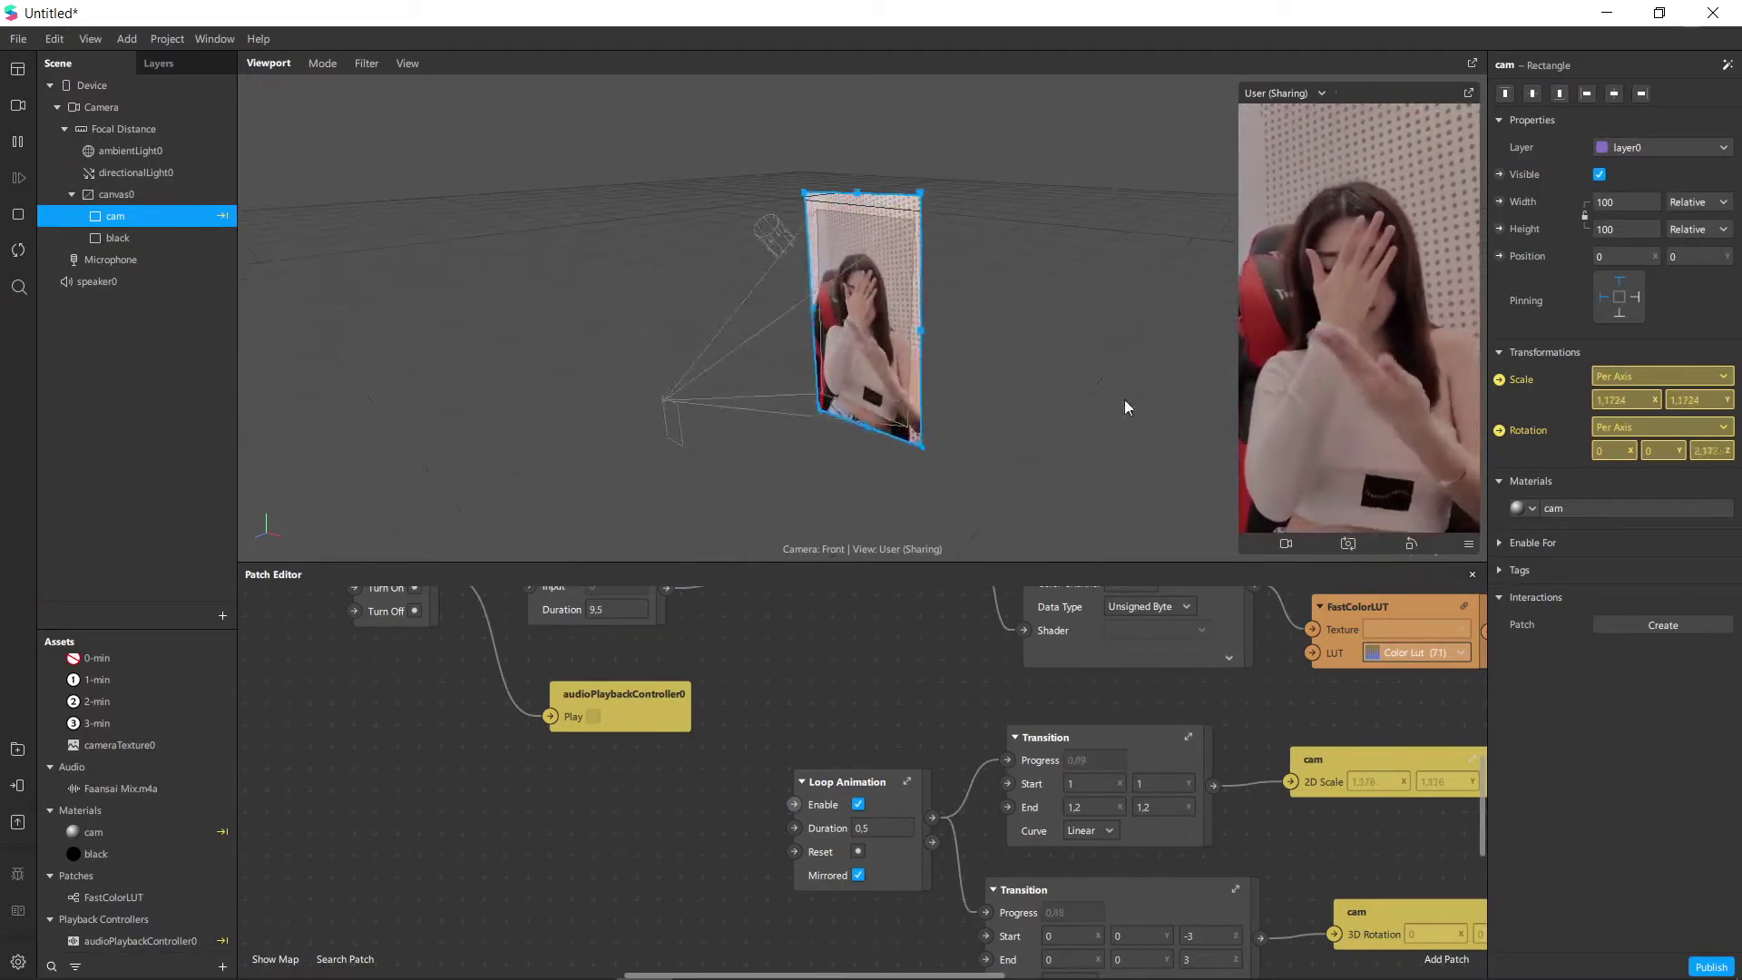
scroll(982, 710, down, 3)
scroll(981, 710, right, 3)
scroll(931, 787, up, 1)
right_drag(834, 427, 998, 366)
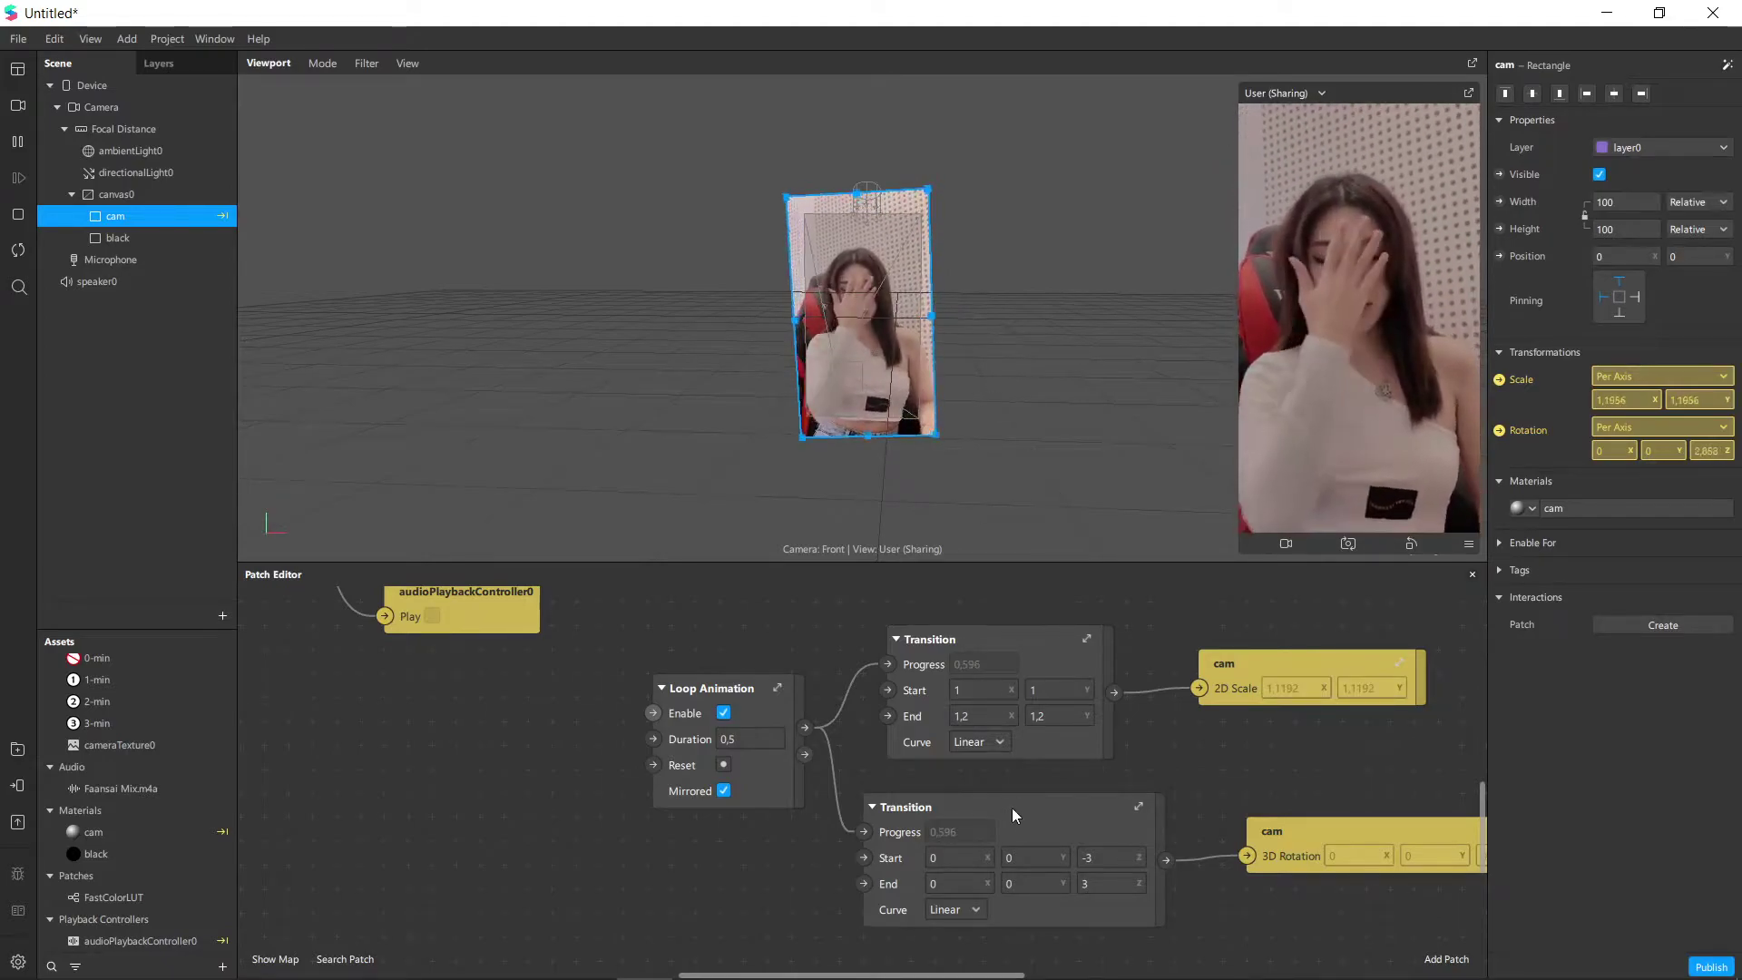
scroll(1011, 809, up, 2)
click(980, 677)
text(,1)
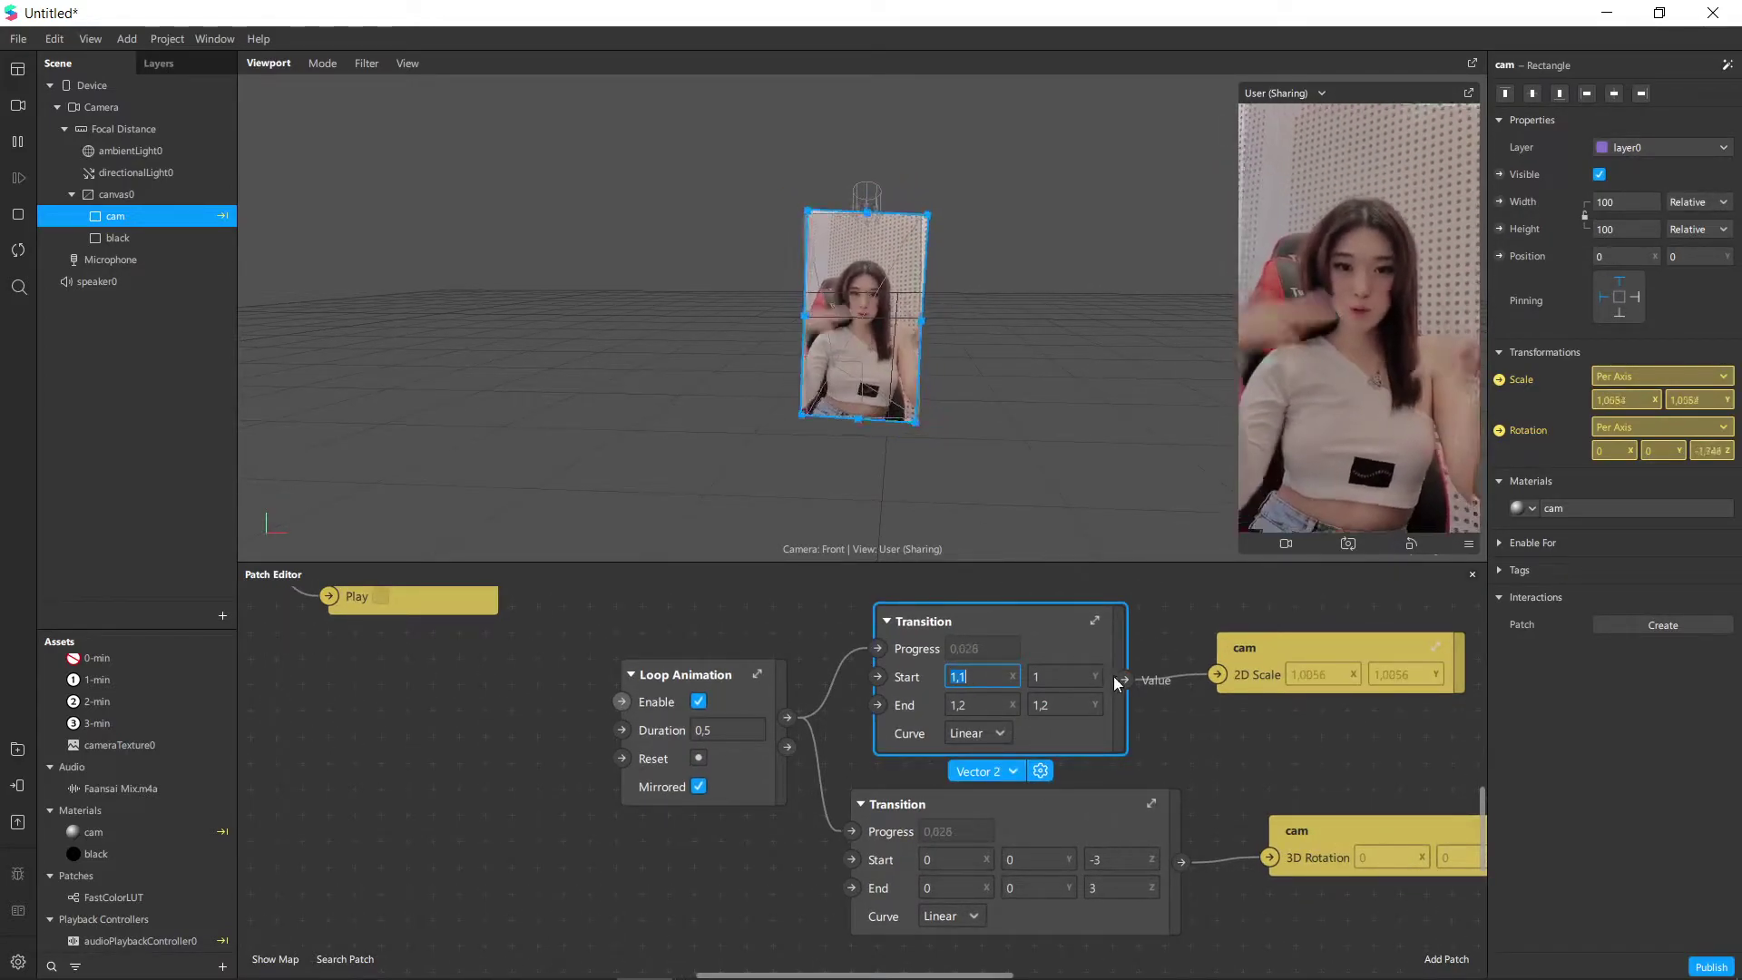
key(Tab)
text(1,1)
click(754, 829)
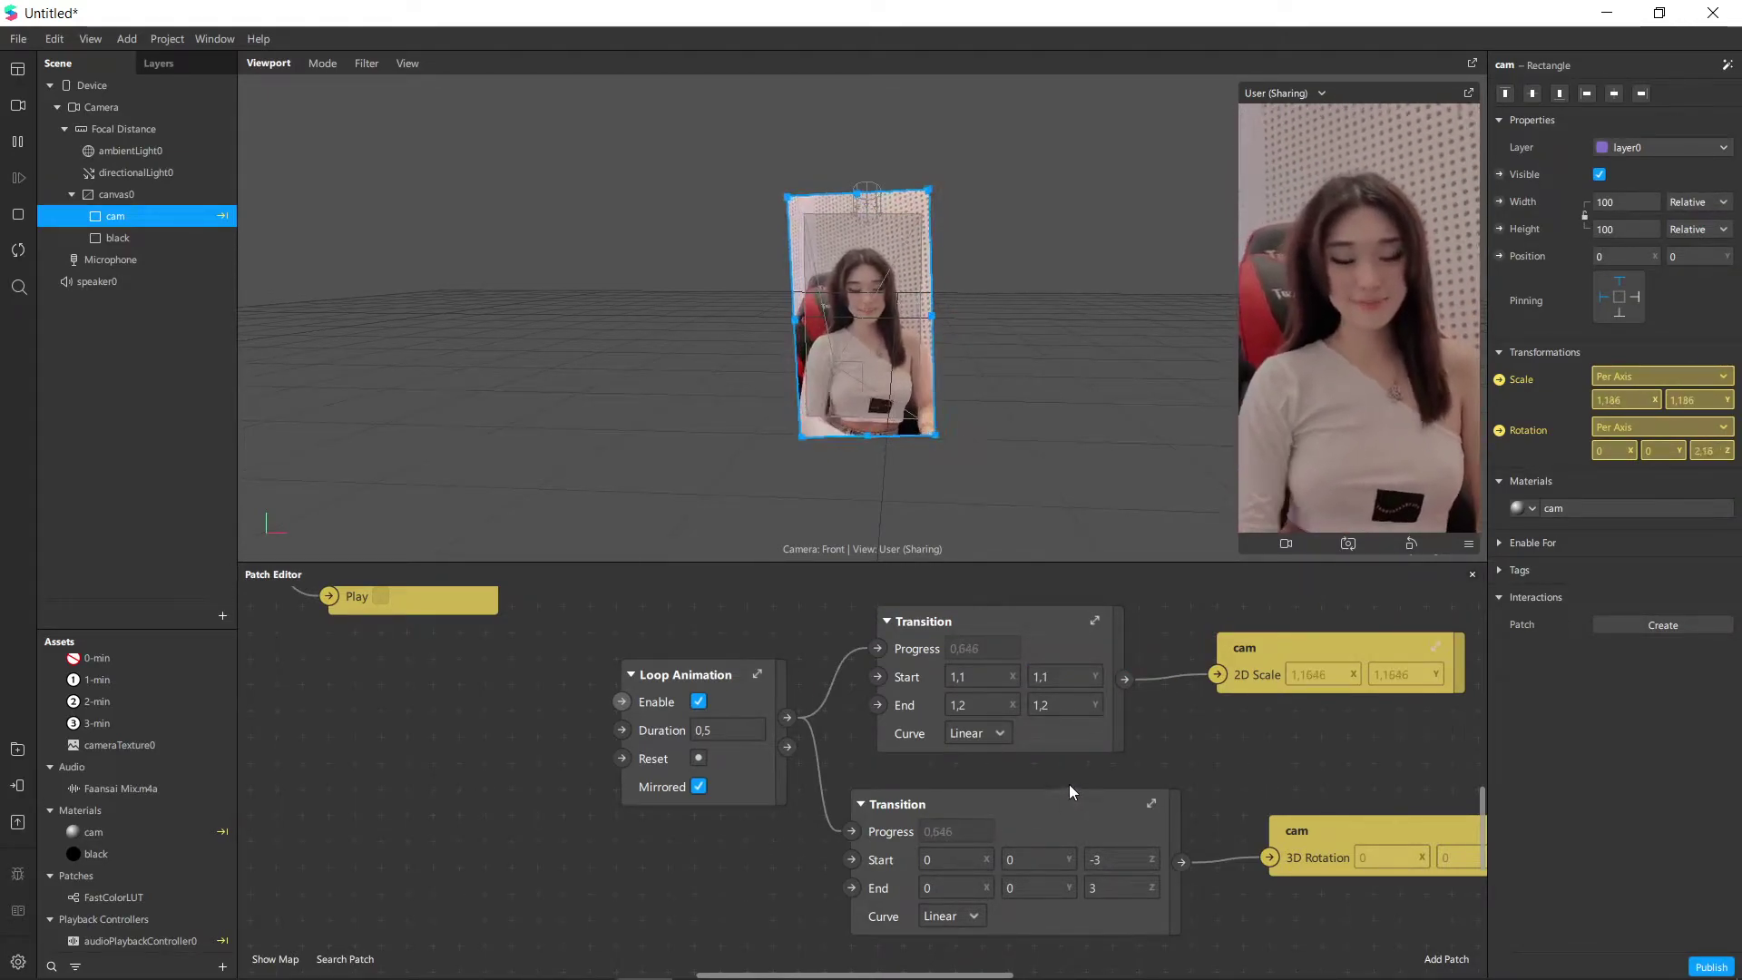
Duplicate the Loop Animation patch and connect the copy's Progress to the 3D Rotation Transition.
mouse_move(1100, 746)
mouse_down()
mouse_move(1140, 715)
mouse_move(1100, 720)
mouse_up()
middle_drag(807, 816, 857, 786)
click(788, 759)
key(ctrl+c)
key(ctrl+v)
drag(835, 791, 672, 861)
drag(804, 870, 900, 803)
Set the 2D Scale Loop Animation's Duration to 1 and align the two Loop Animation patches beside their Transitions.
double_click(772, 704)
text(1)
click(583, 721)
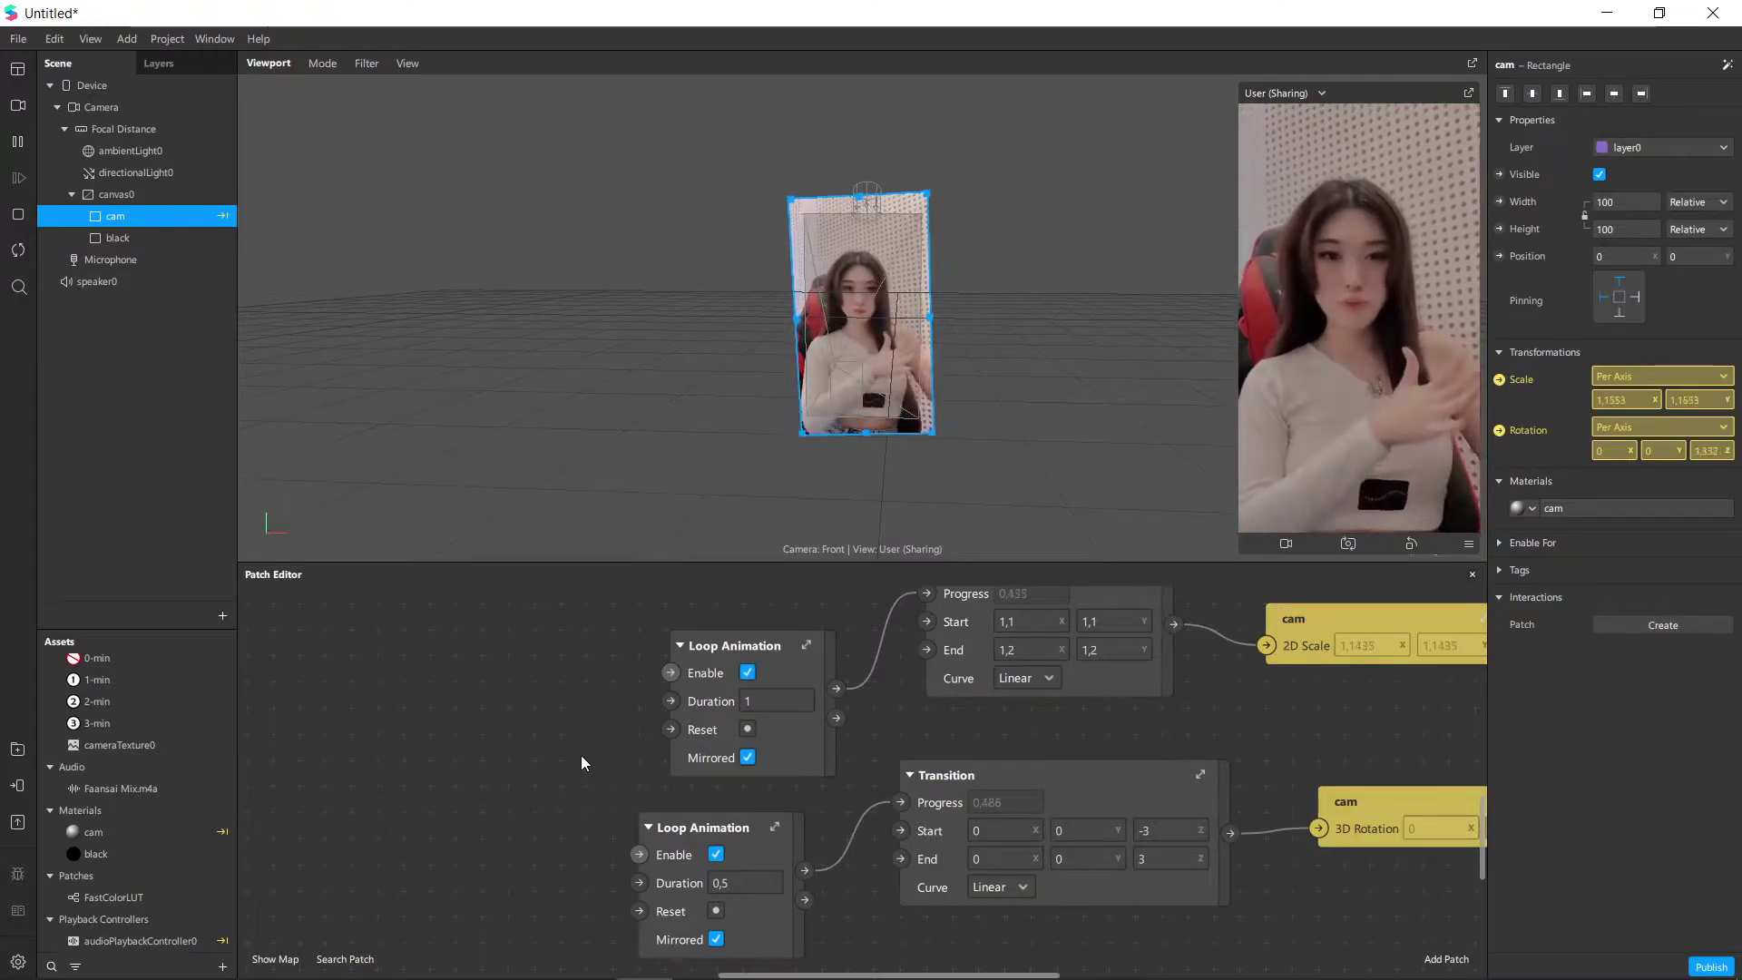
scroll(580, 762, down, 2)
click(802, 646)
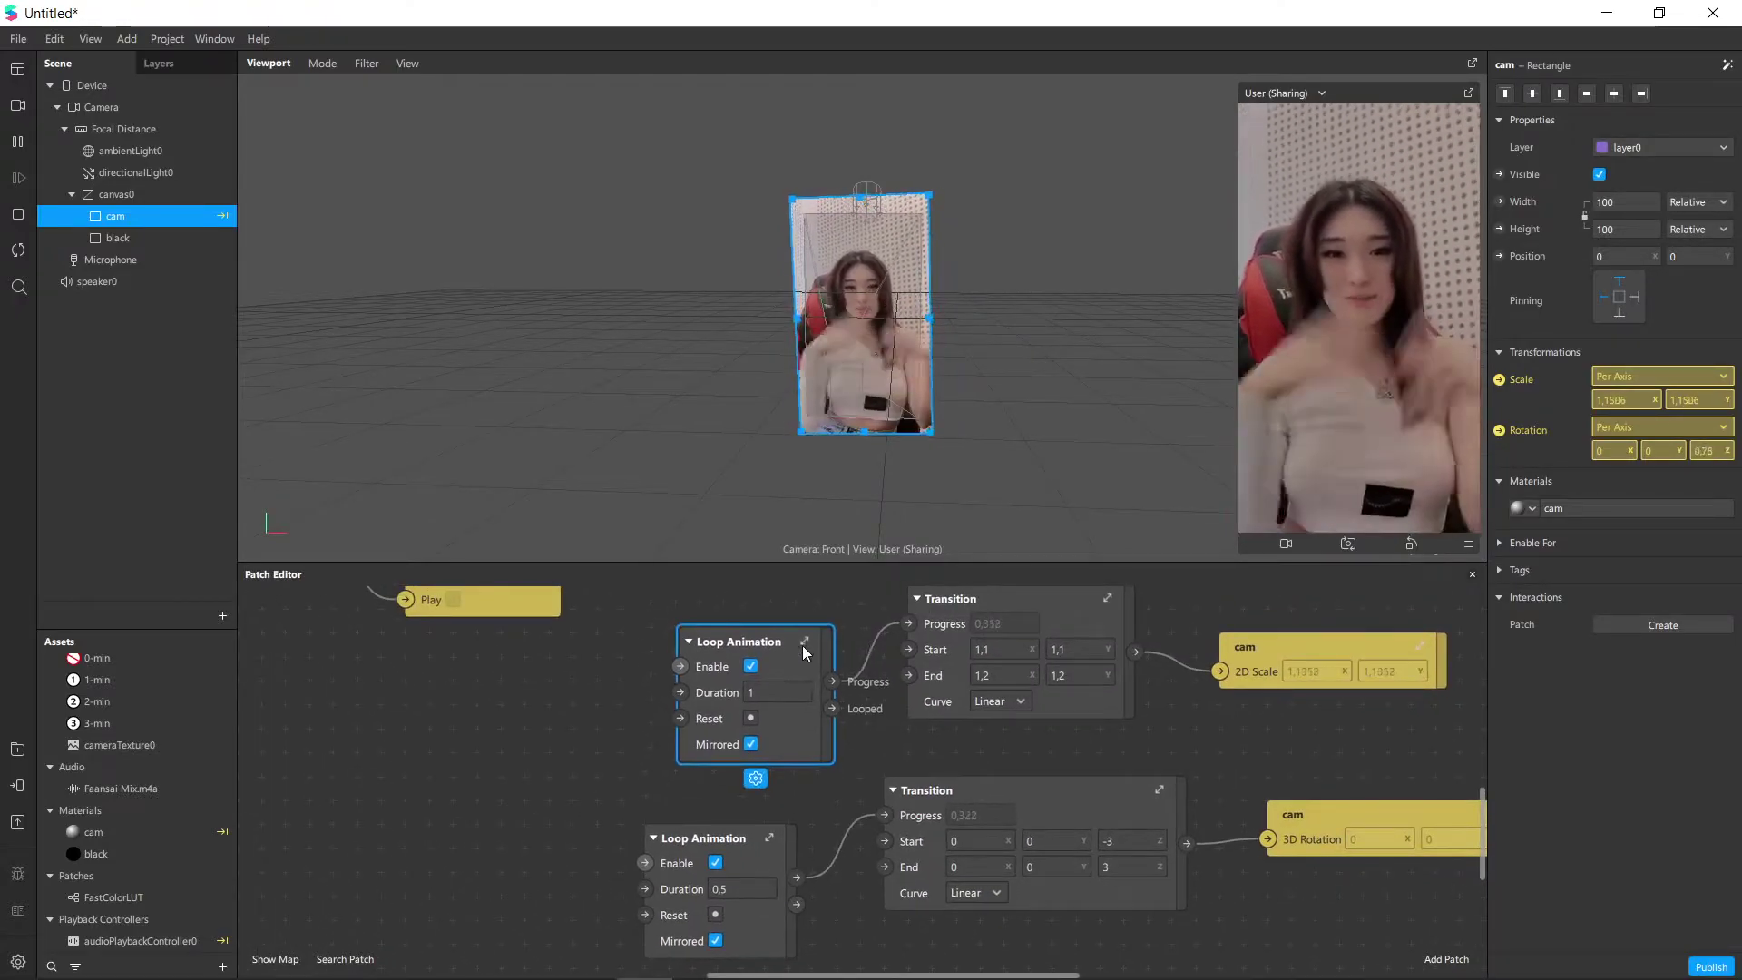
drag(801, 646, 815, 627)
drag(777, 840, 826, 793)
click(983, 760)
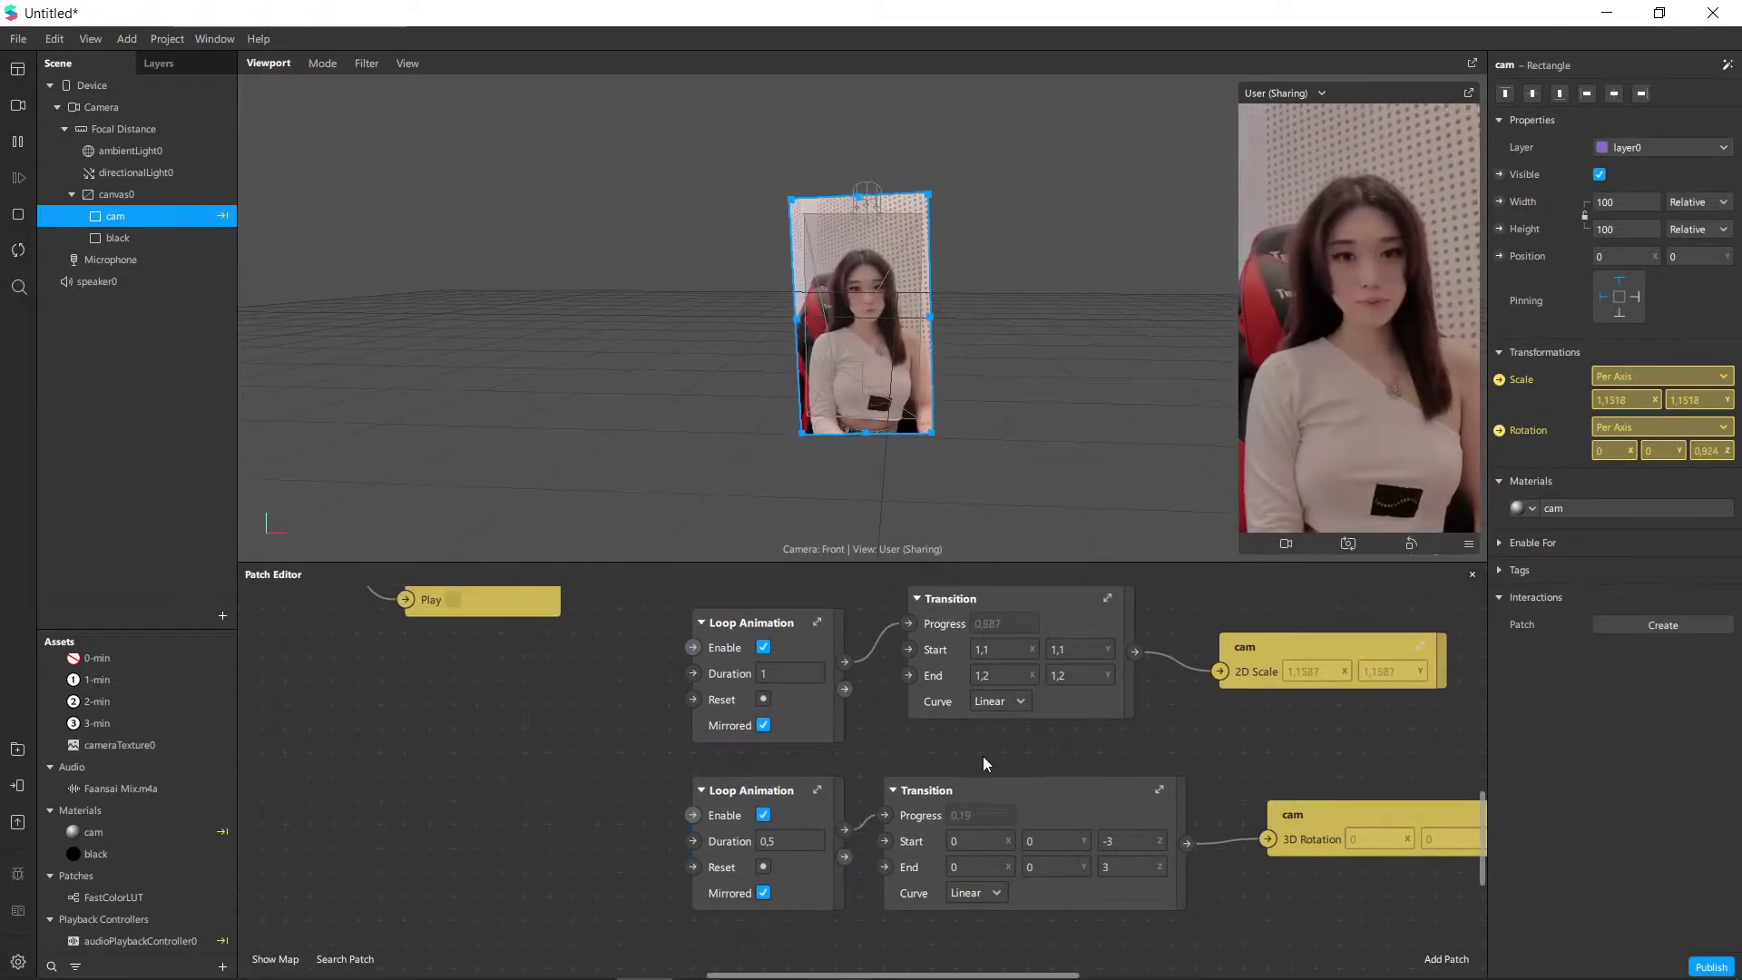
Set the Curve of both Transition patches to Sinusoidal In-Out.
scroll(983, 755, up, 2)
click(965, 727)
click(1016, 477)
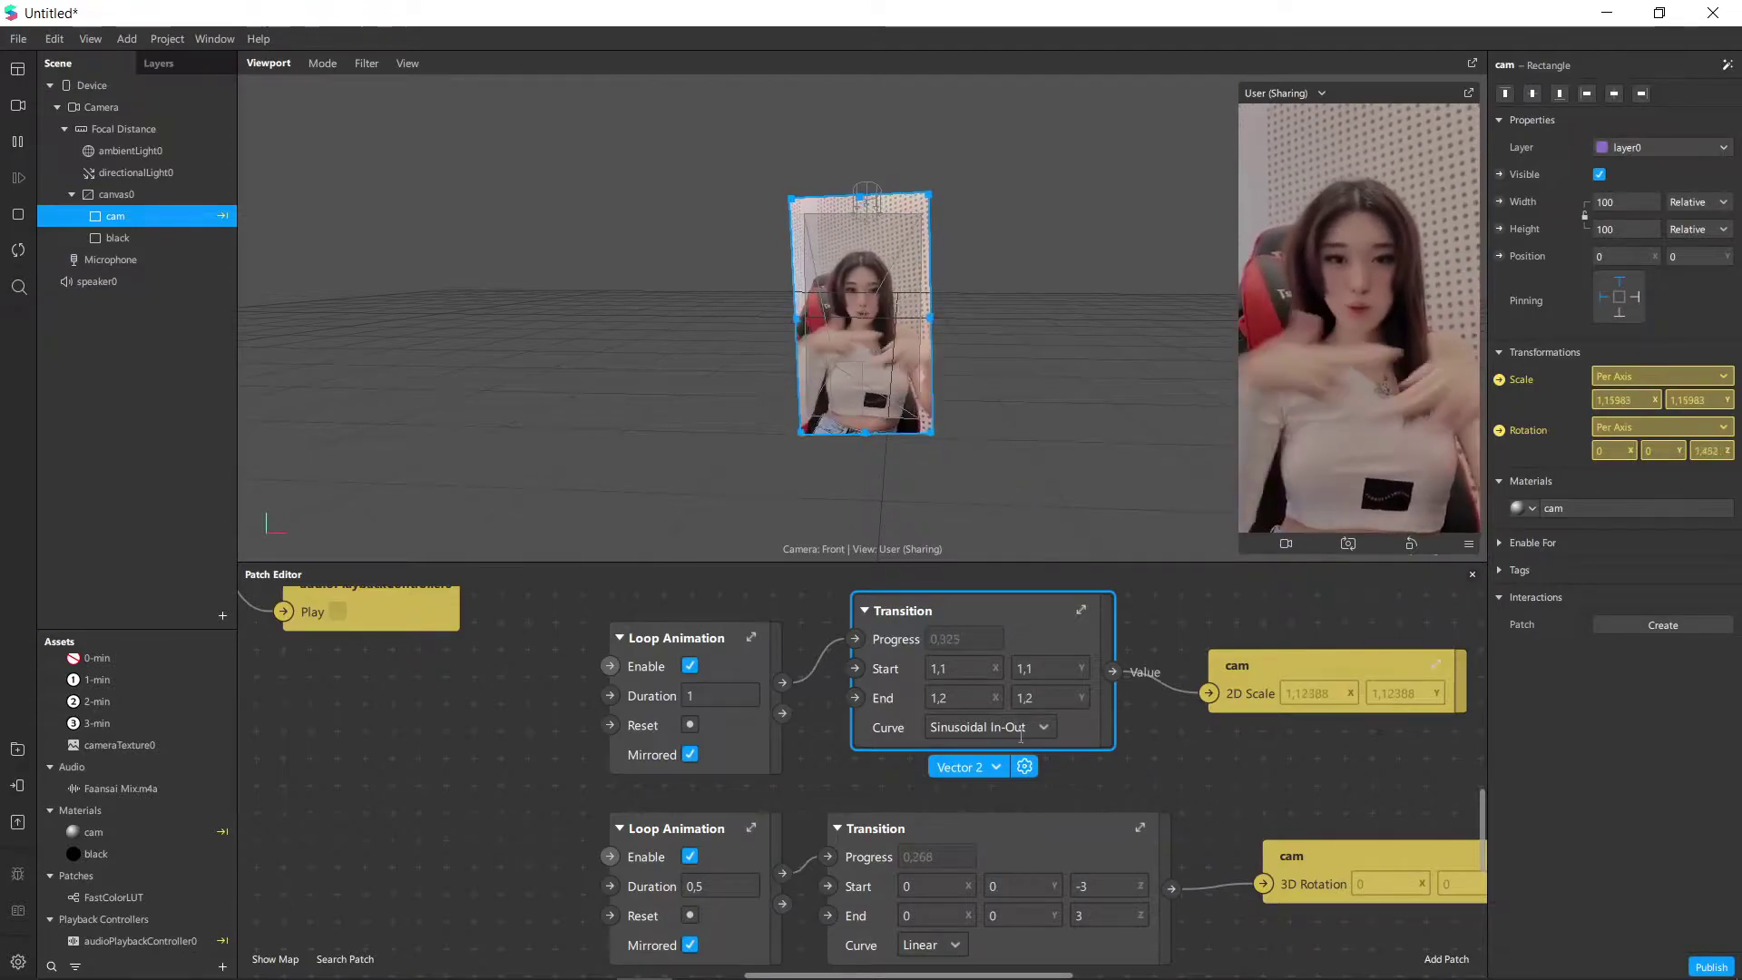
click(958, 948)
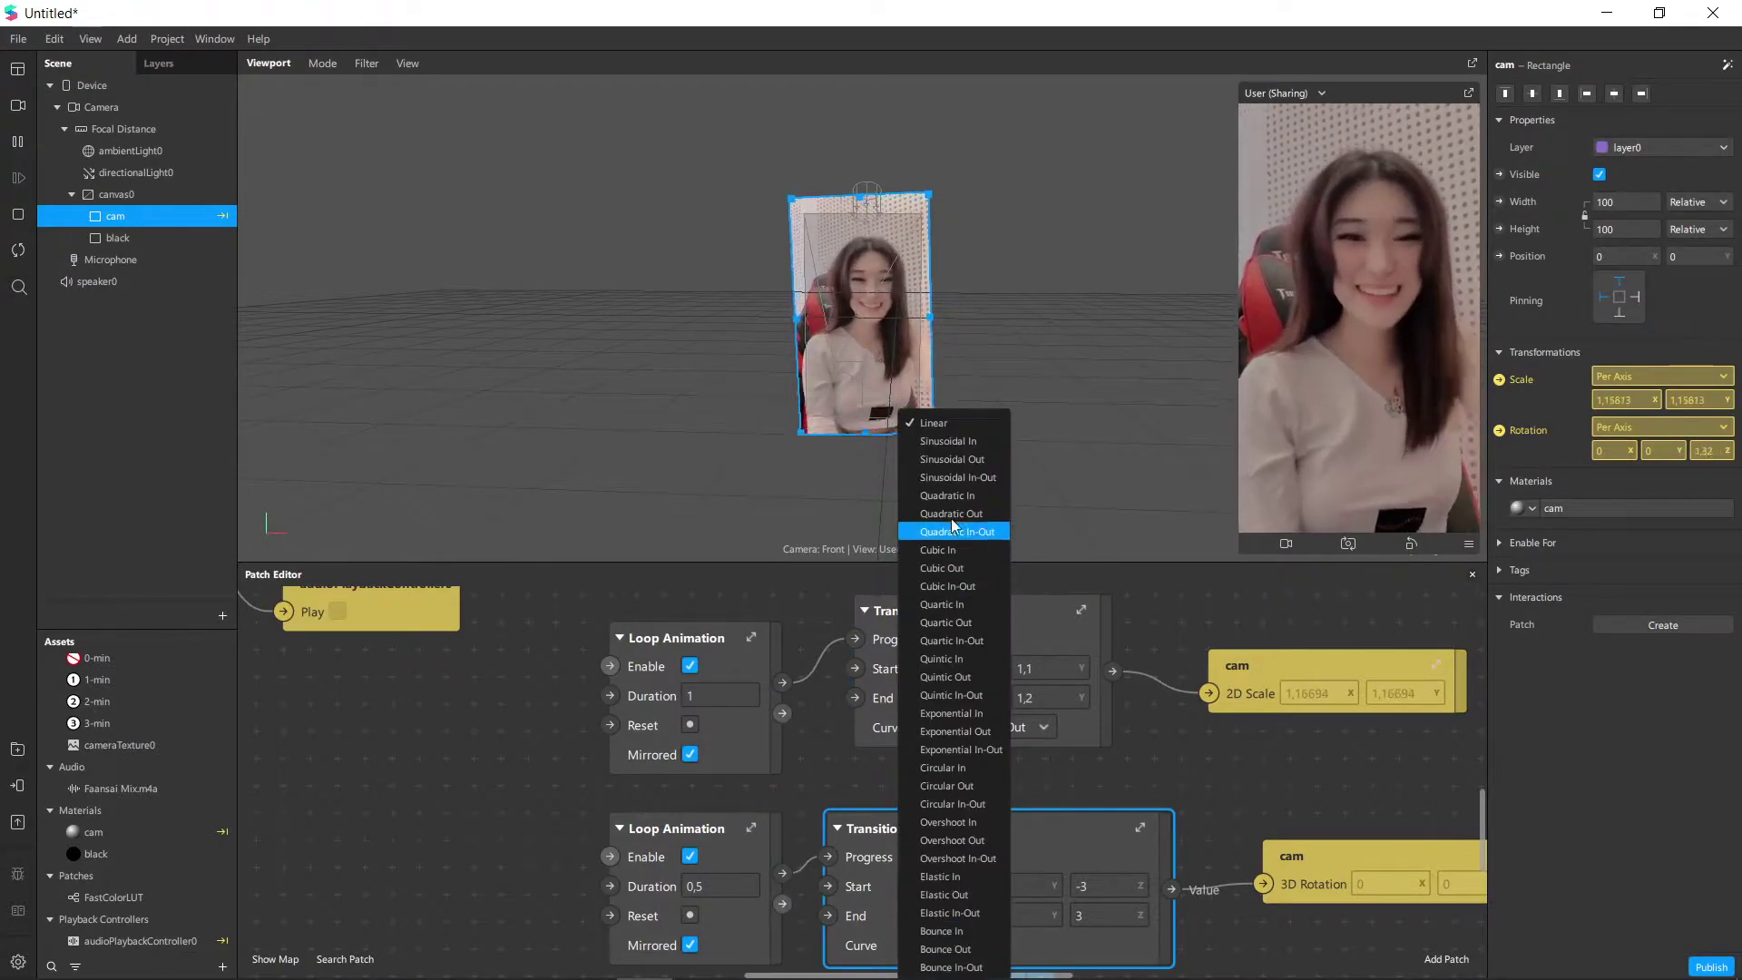
click(960, 478)
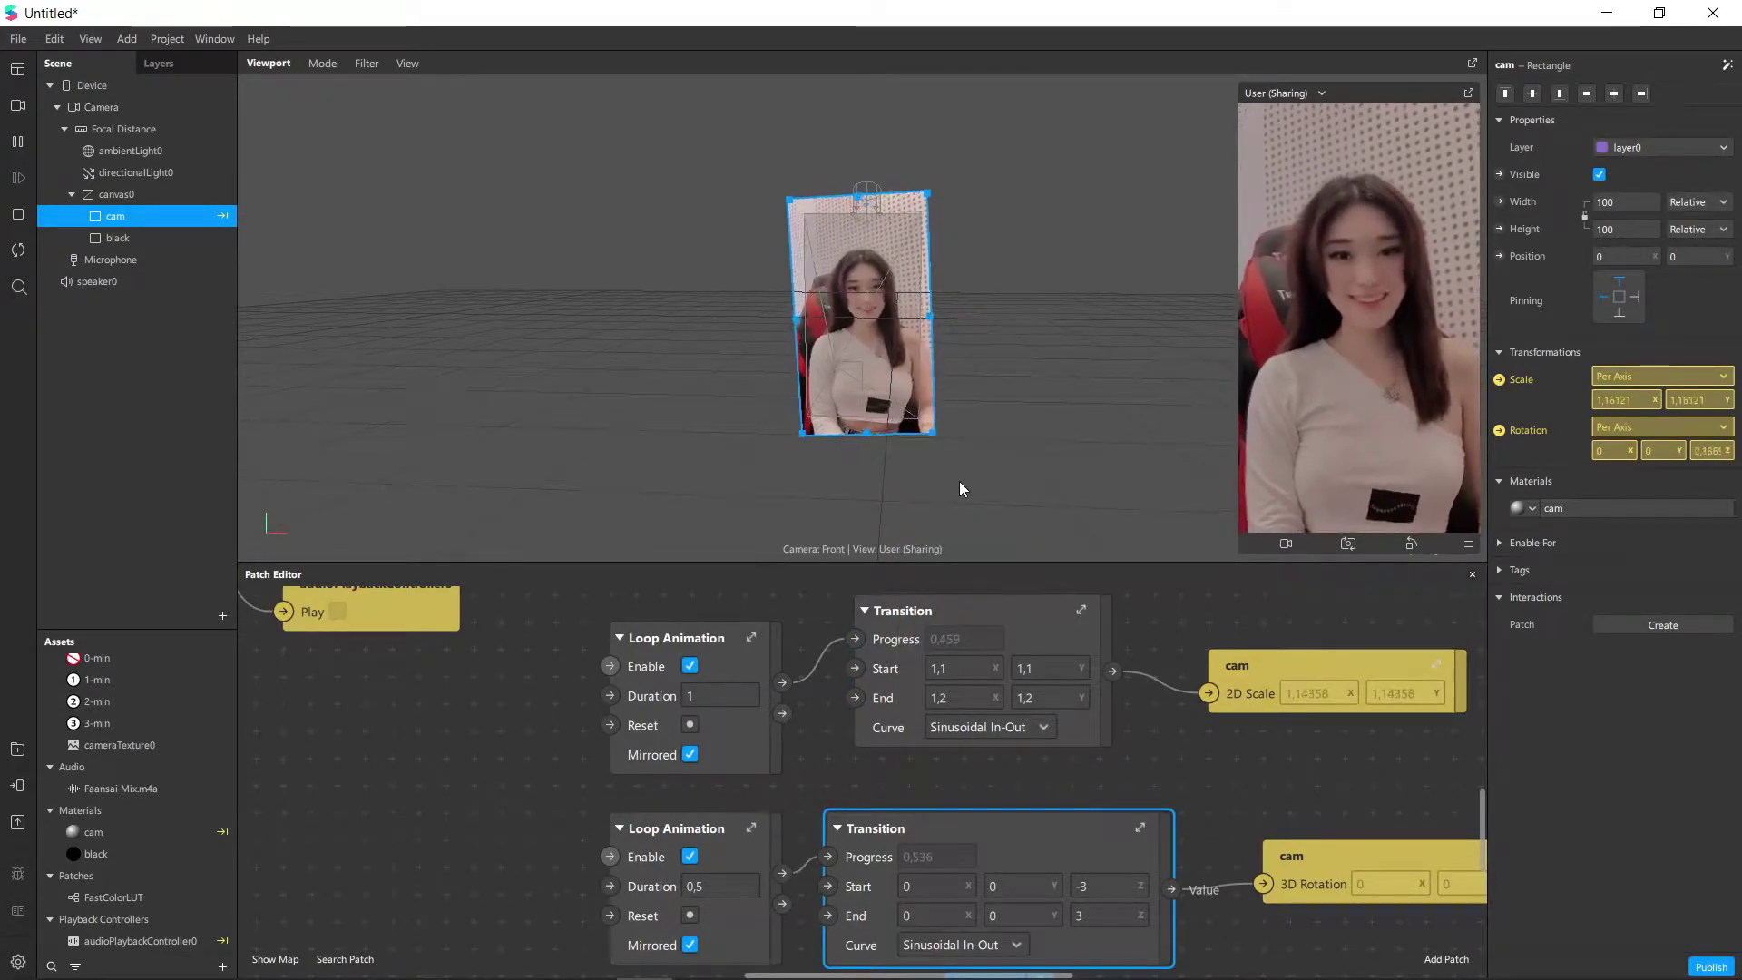
Set the 2D Scale Transition's Curve back to Linear and deselect the cam rectangle.
click(988, 727)
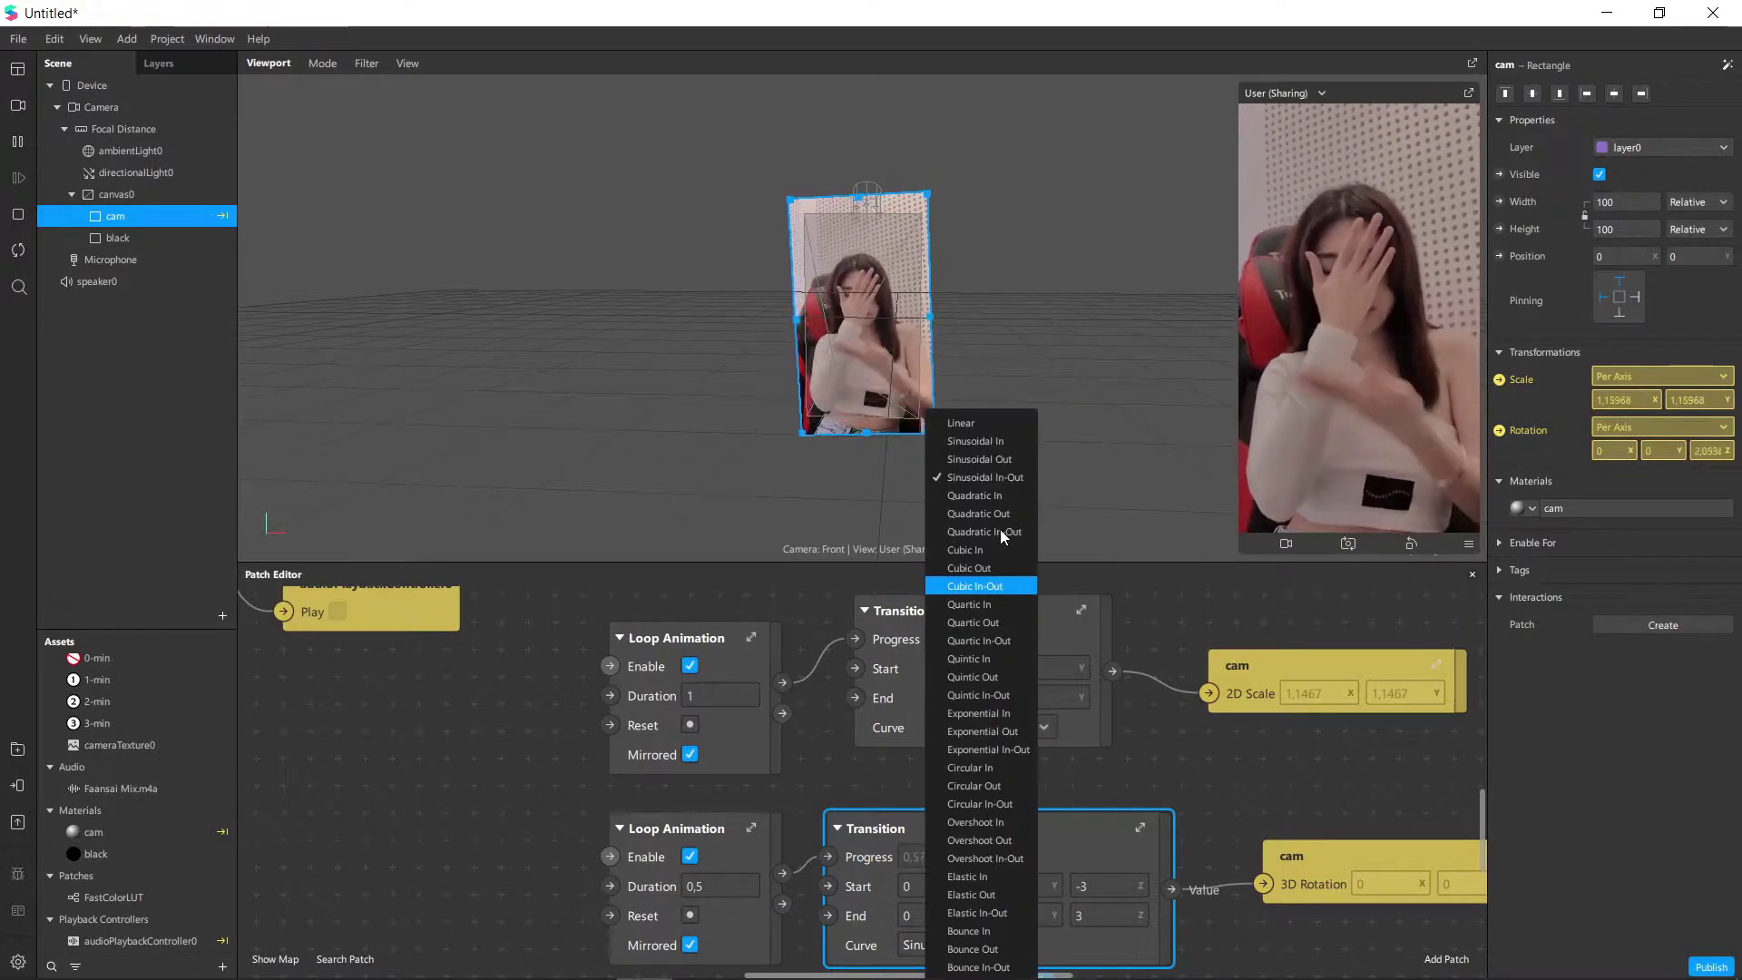
click(998, 426)
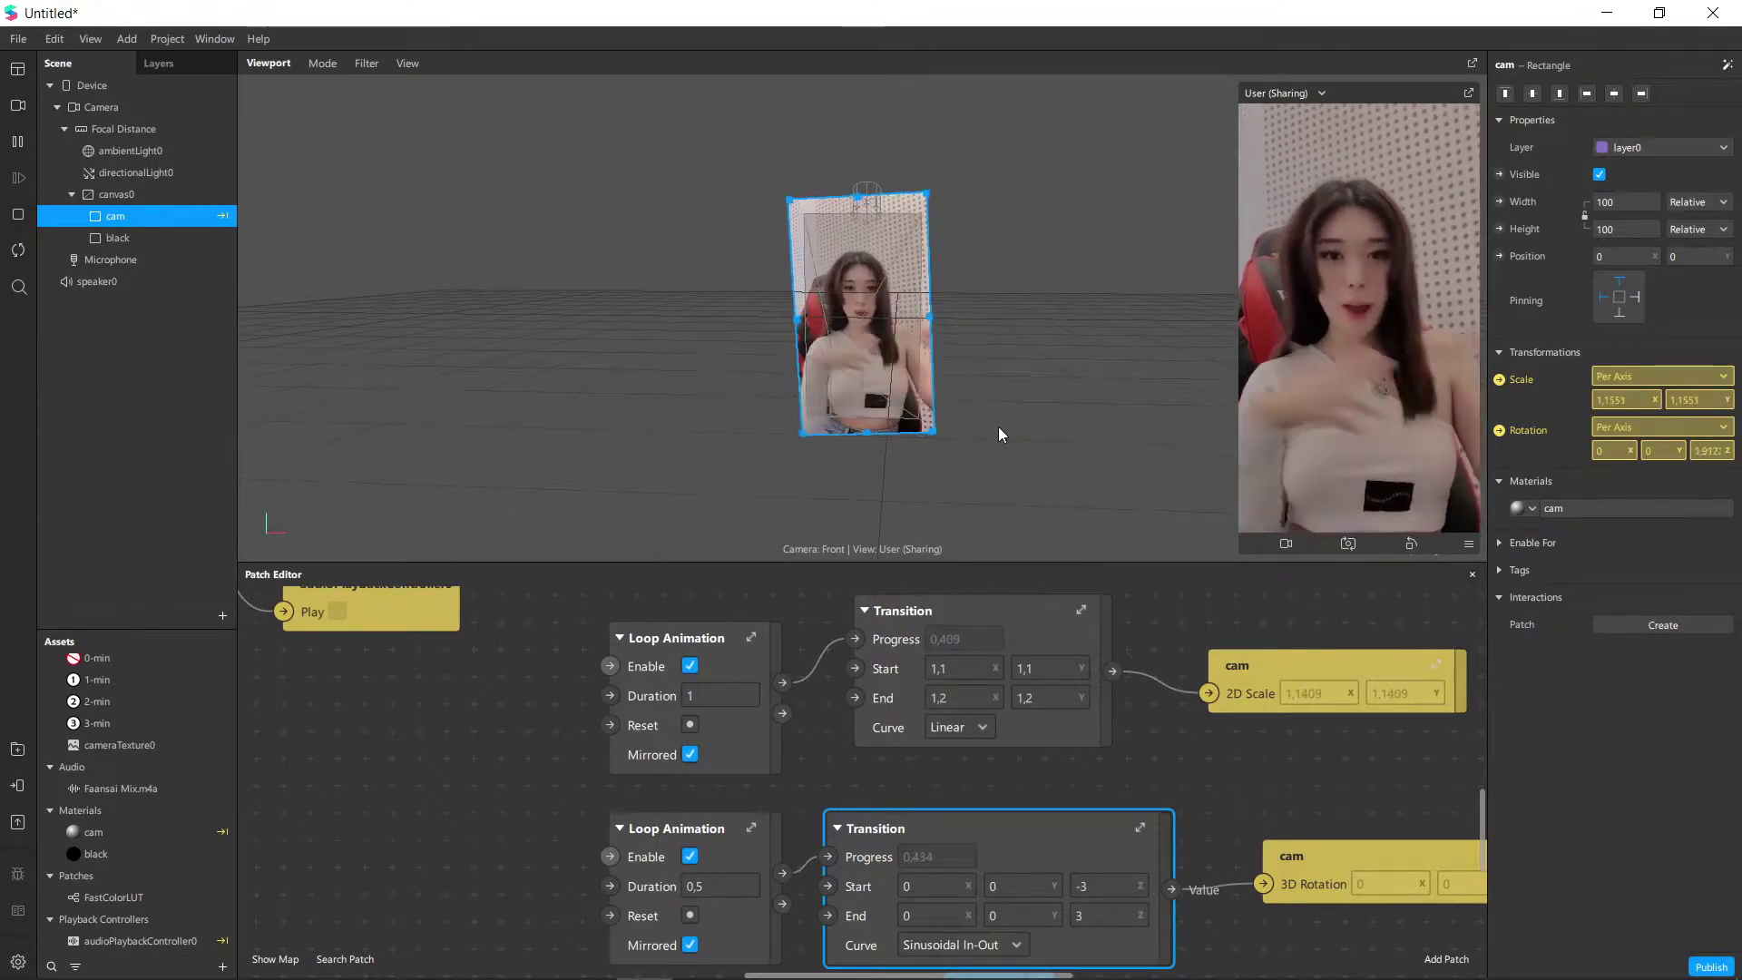
click(1022, 379)
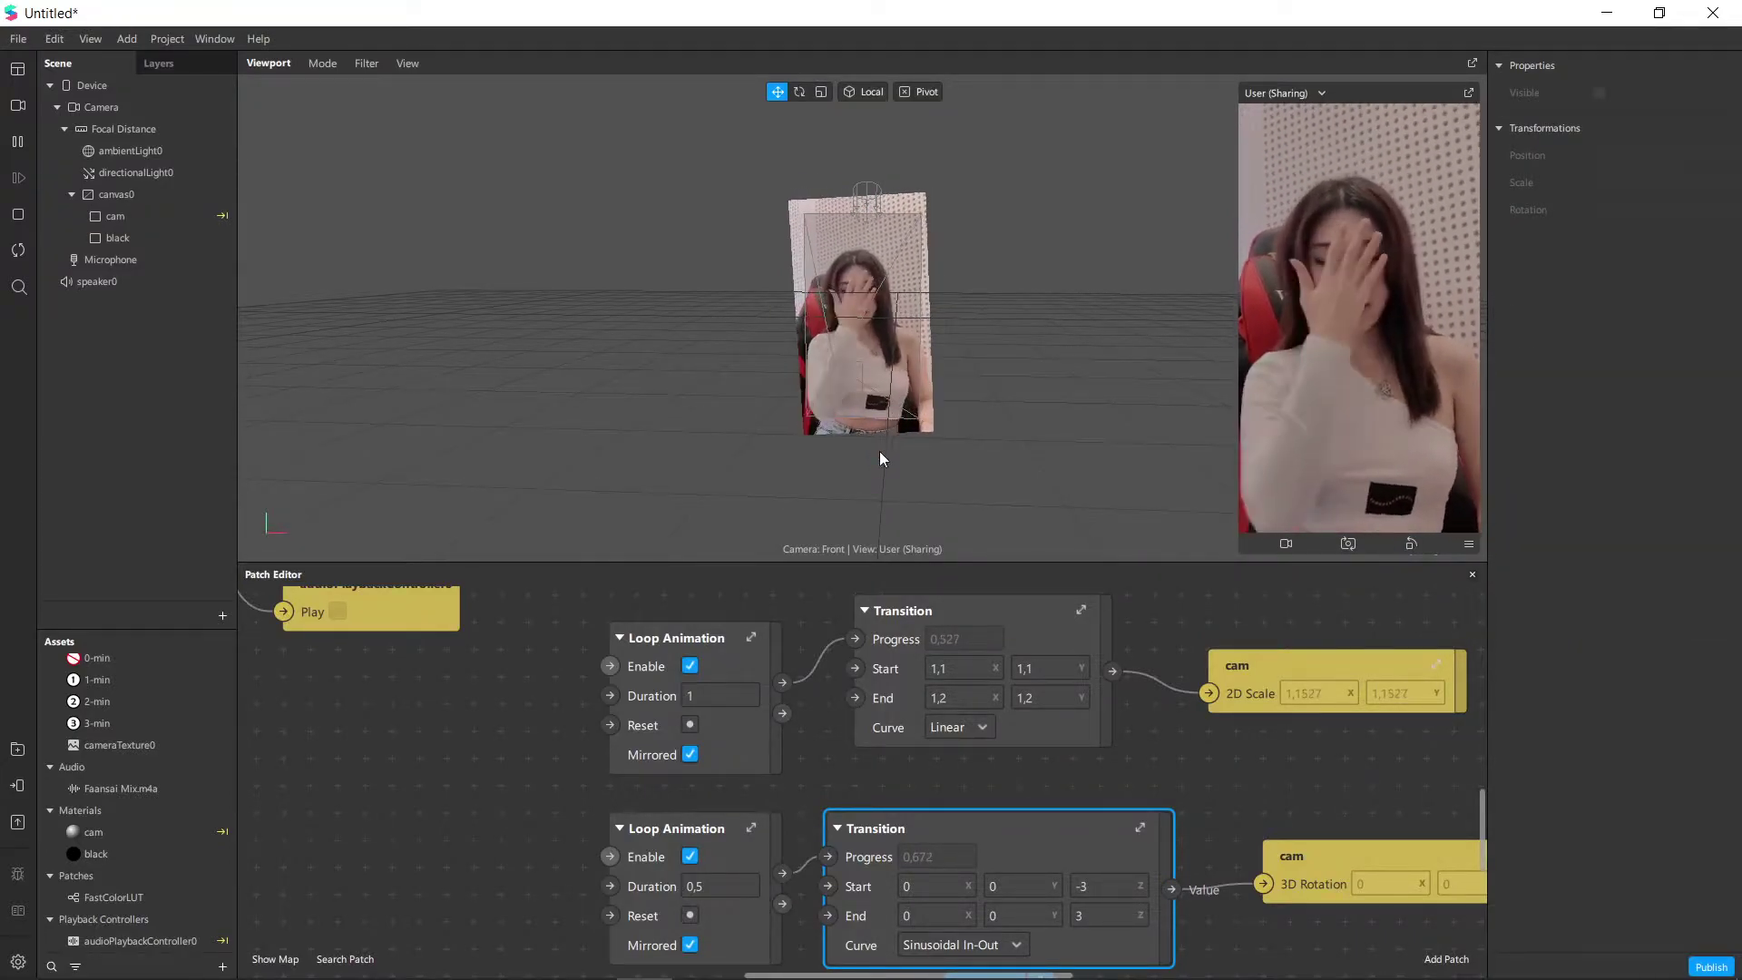
Connect the Delay patch's output to the Enable inputs of both Loop Animation patches.
scroll(546, 739, down, 3)
middle_drag(546, 739, 667, 802)
drag(590, 619, 707, 760)
drag(590, 618, 708, 884)
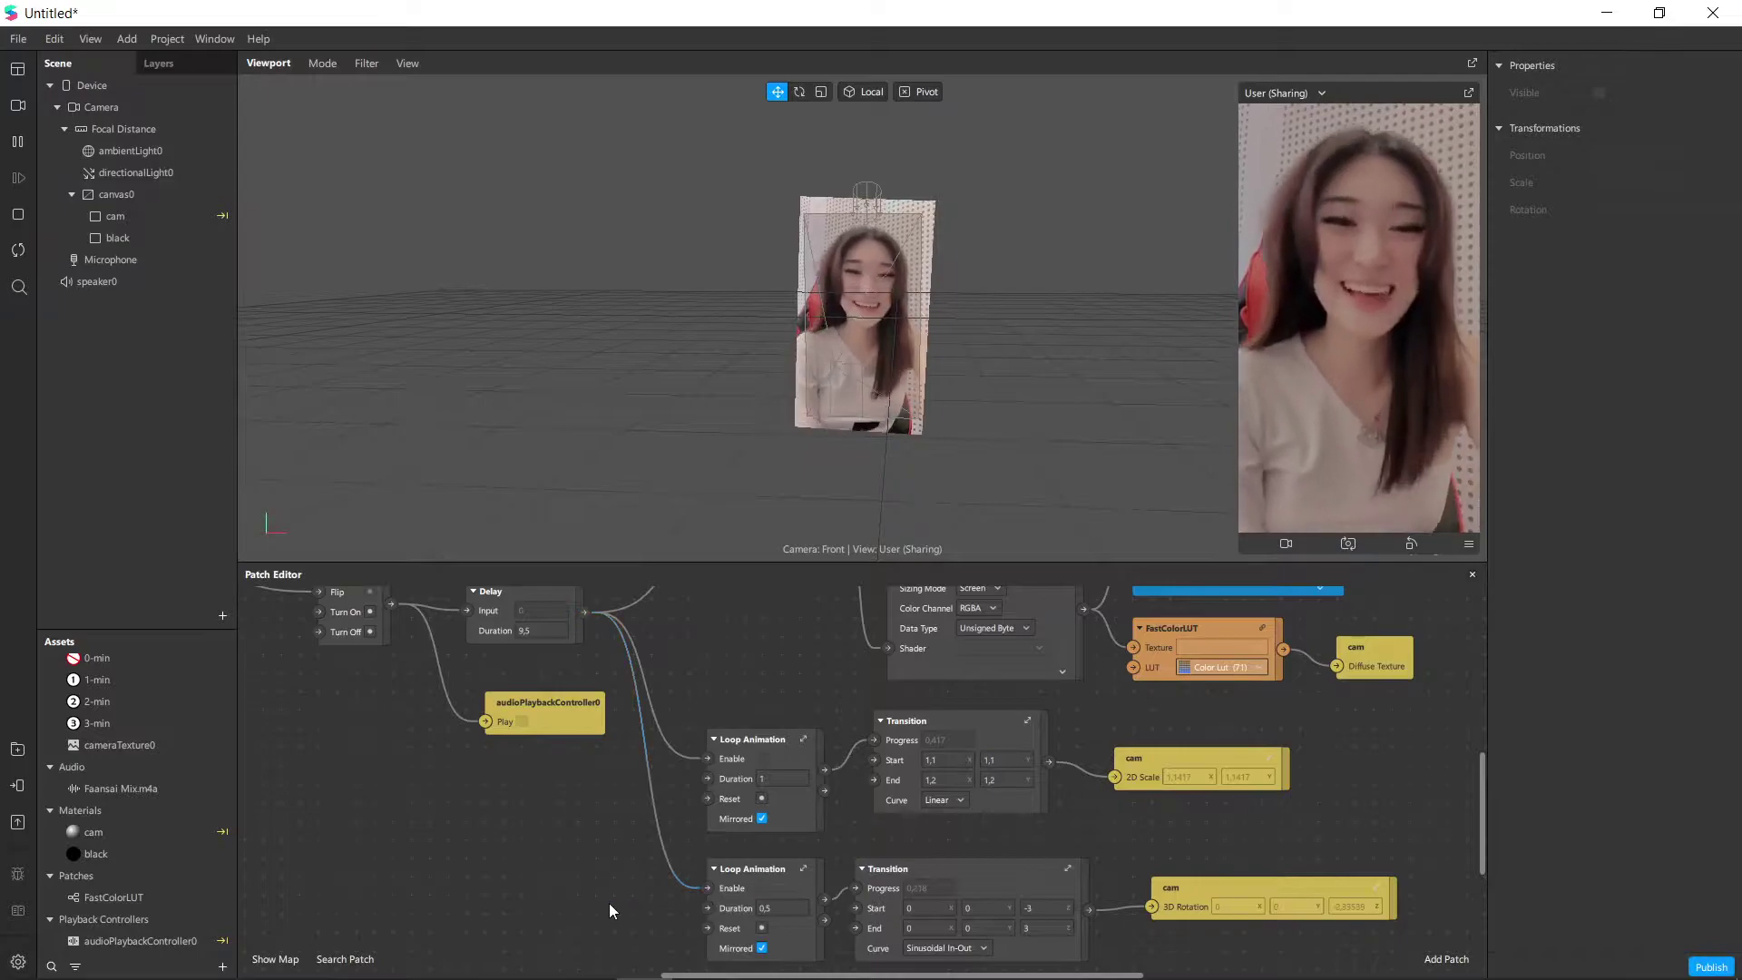
Set the Start Z value of the cam 3D Rotation Transition to 0.
scroll(608, 901, down, 1)
middle_drag(729, 718, 761, 737)
drag(761, 737, 771, 740)
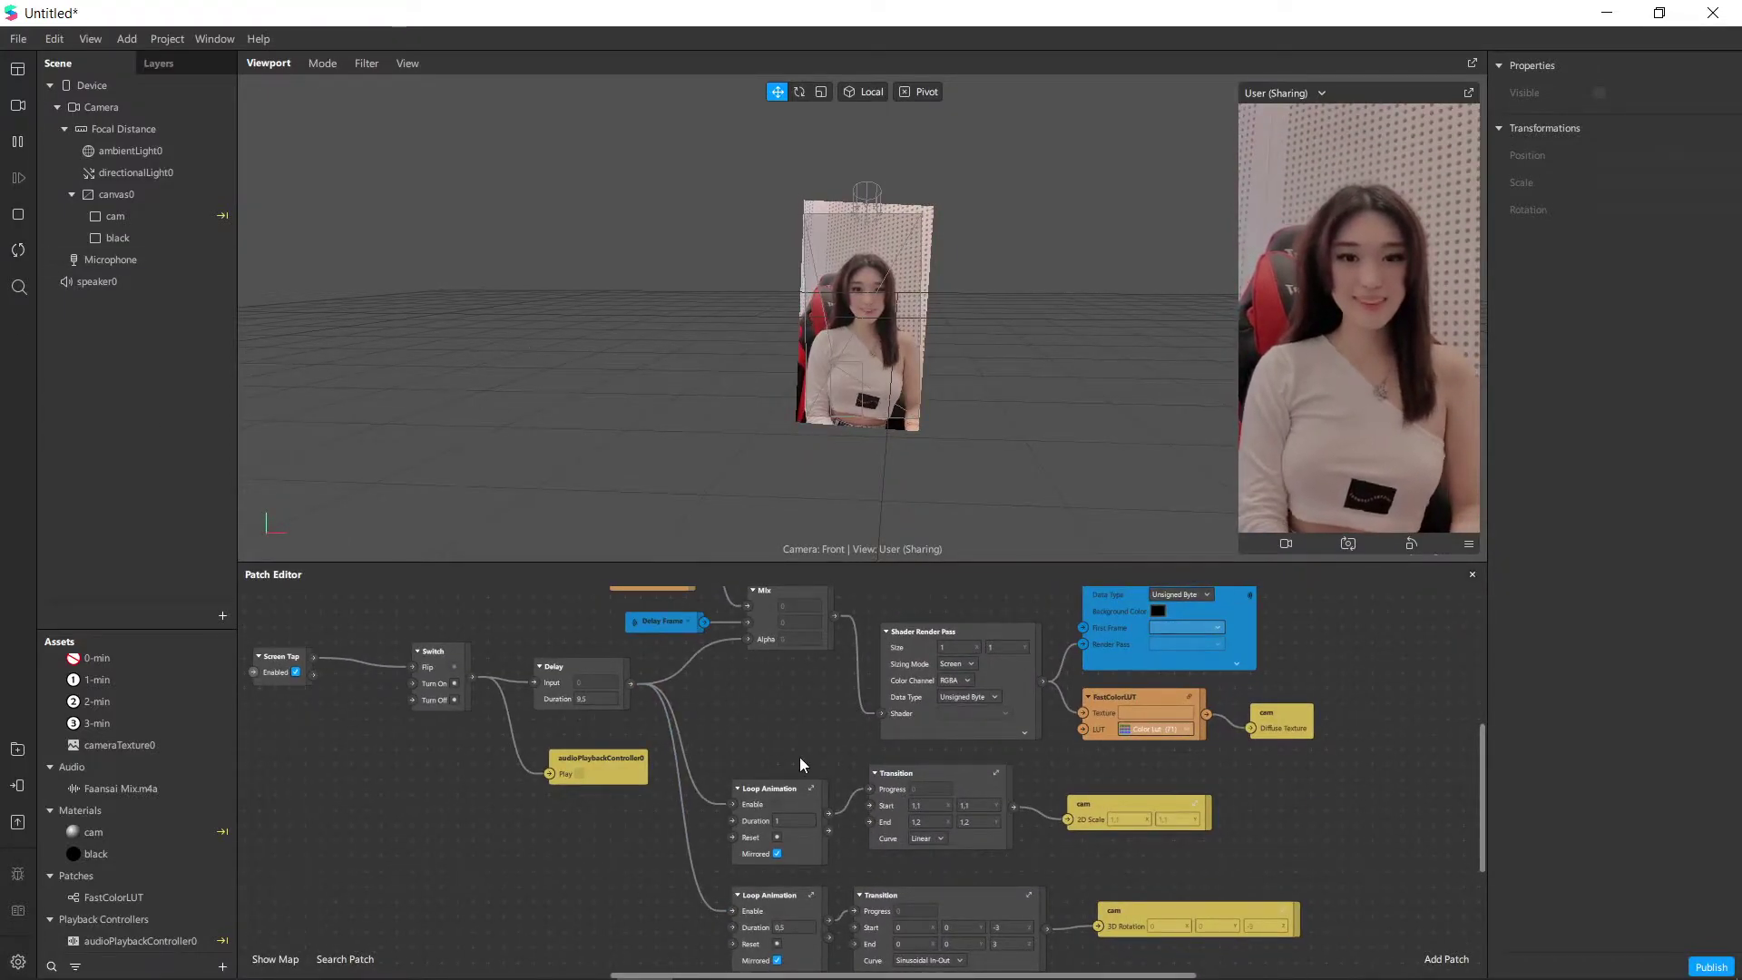
scroll(800, 758, up, 2)
scroll(851, 356, up, 5)
middle_drag(808, 673, 771, 572)
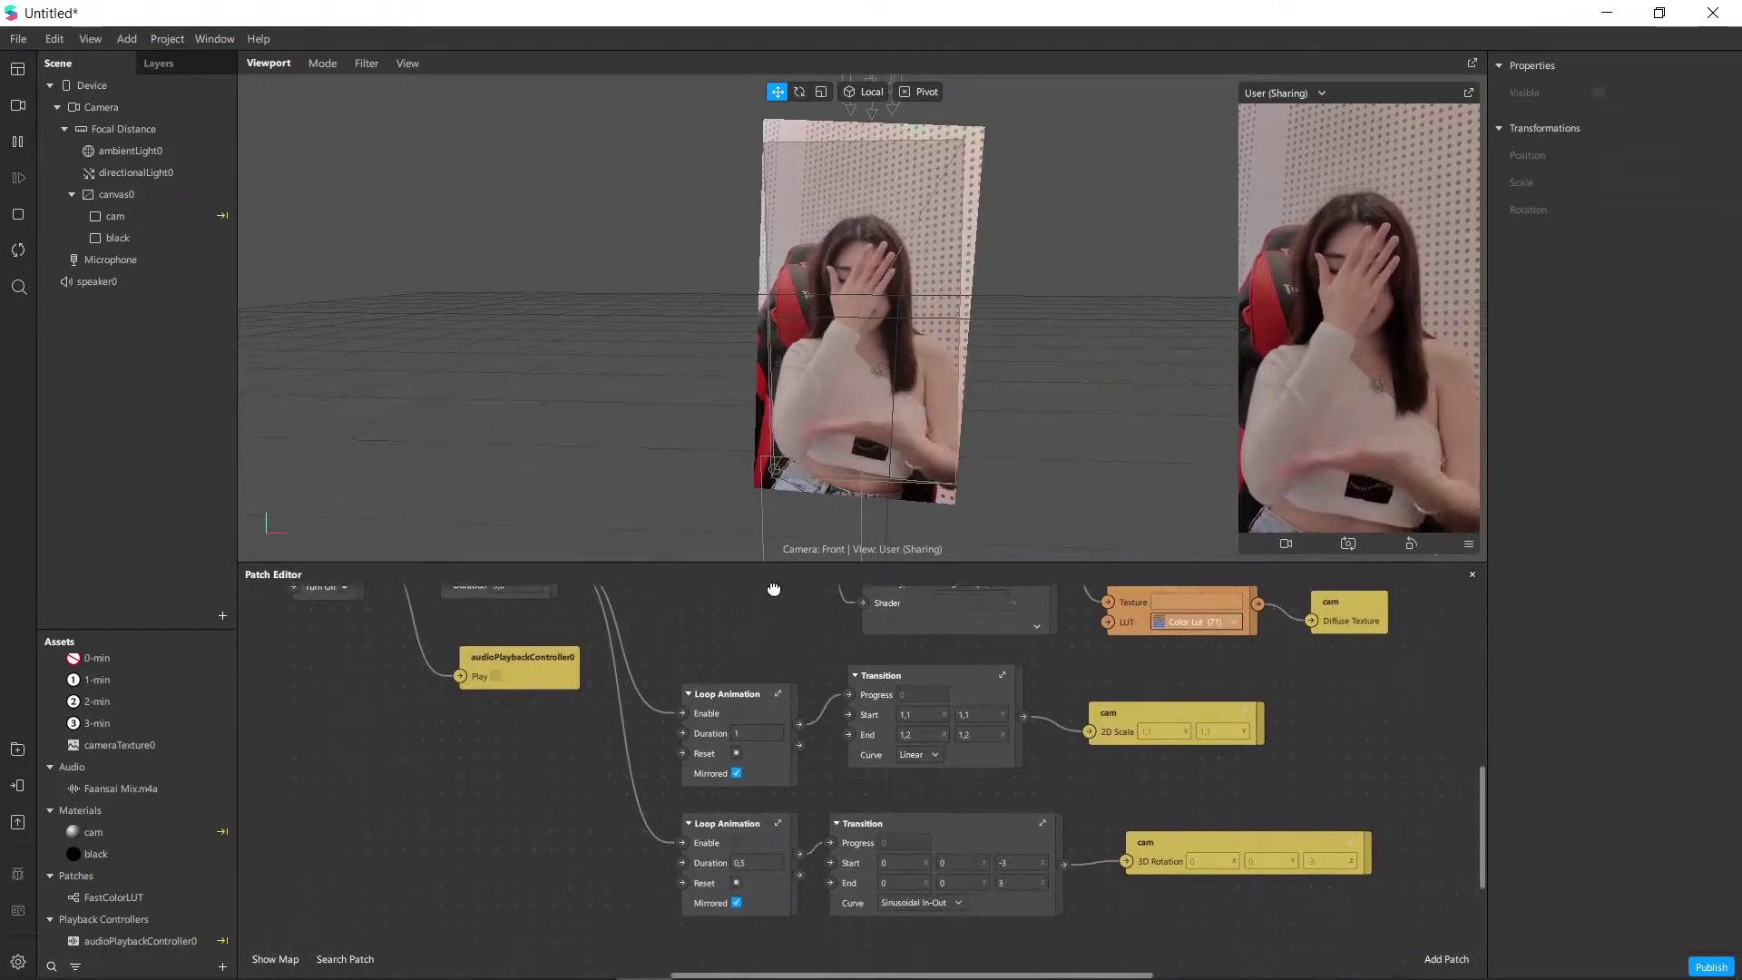
scroll(1024, 861, up, 4)
click(1020, 856)
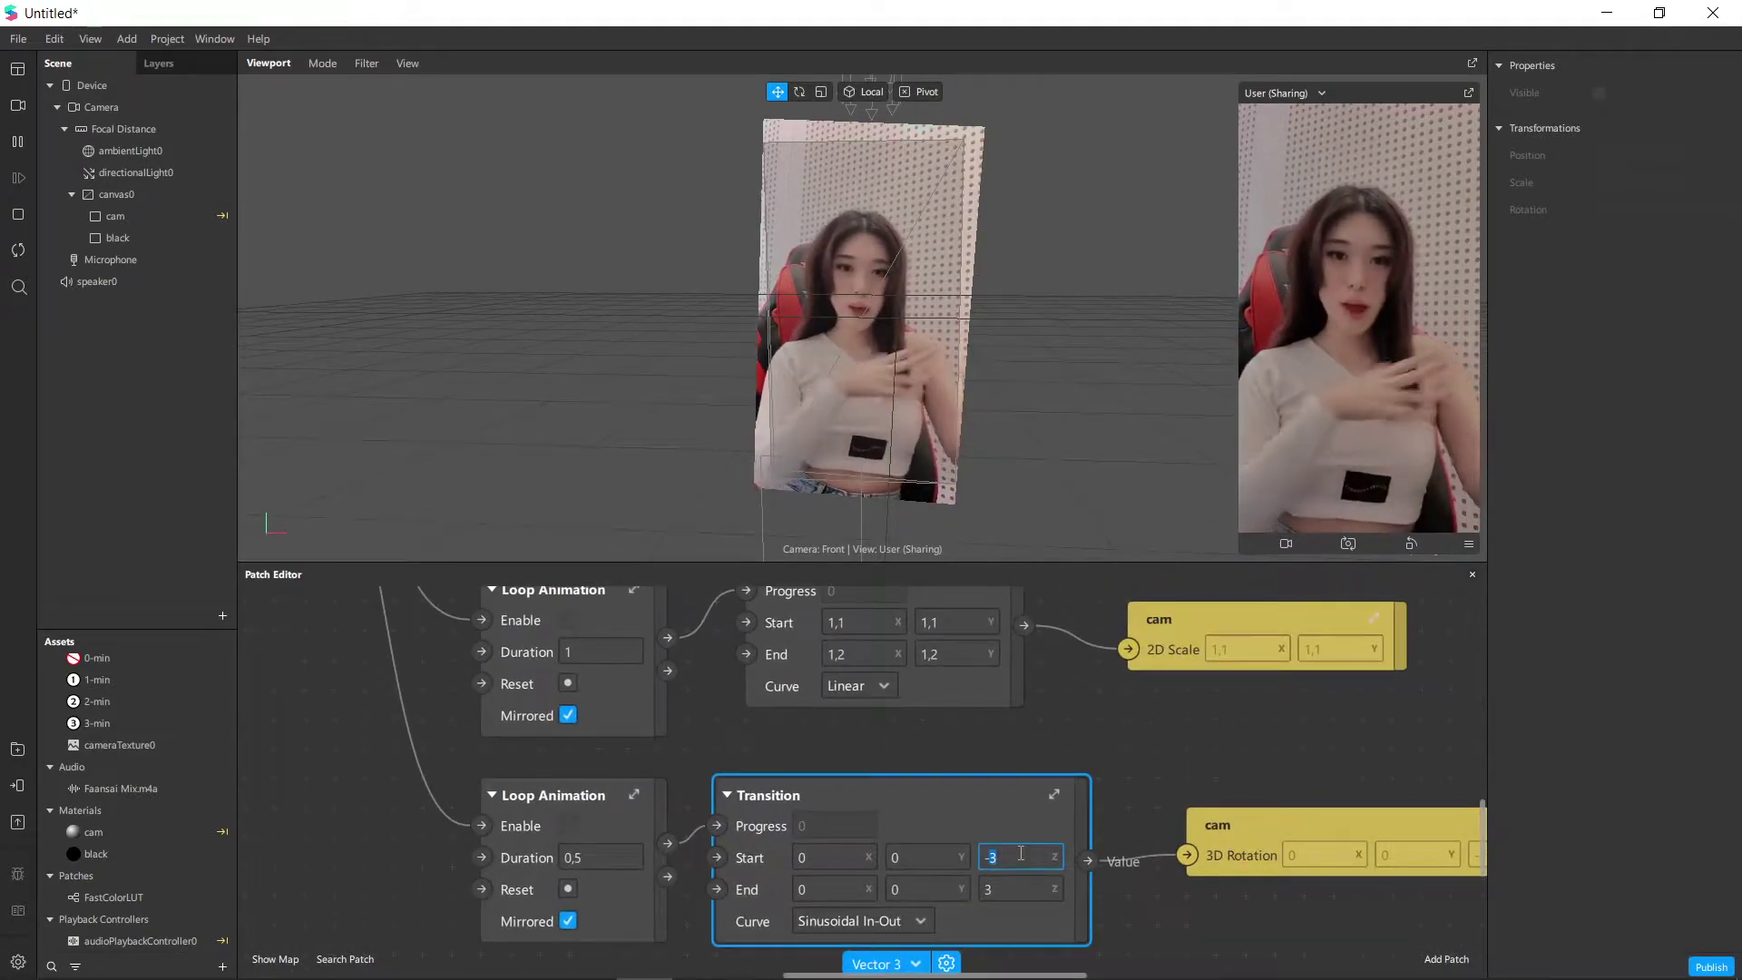
text(0)
click(1193, 739)
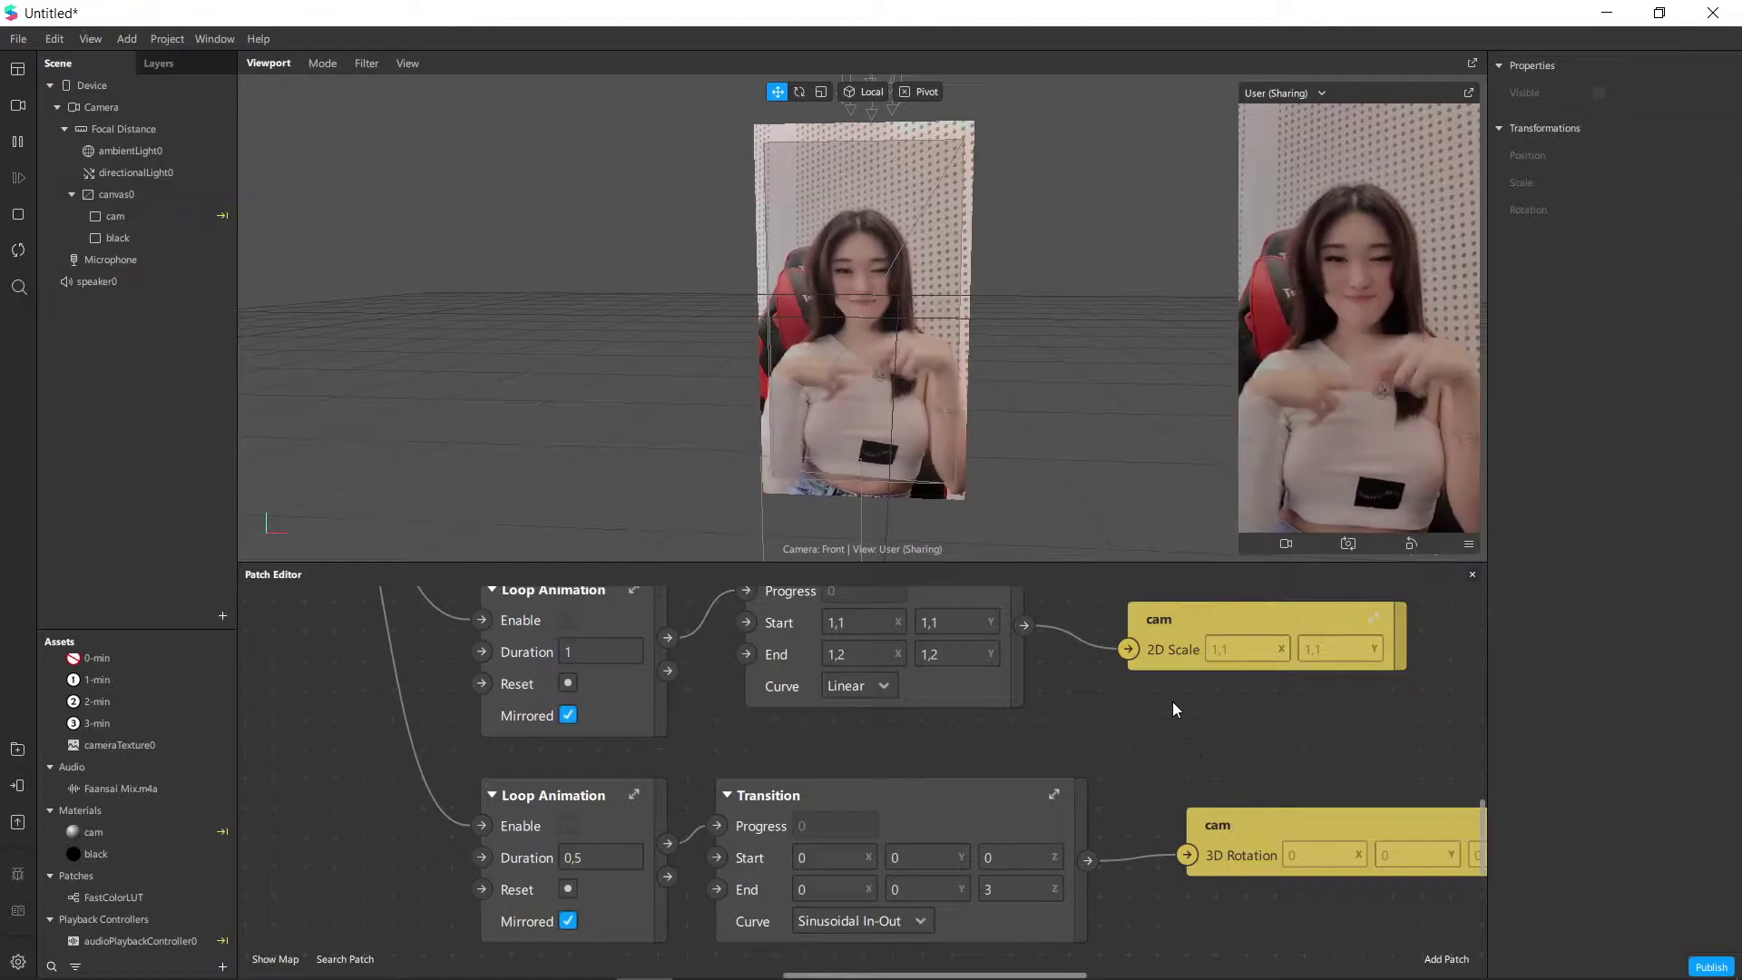
drag(1107, 720, 1120, 725)
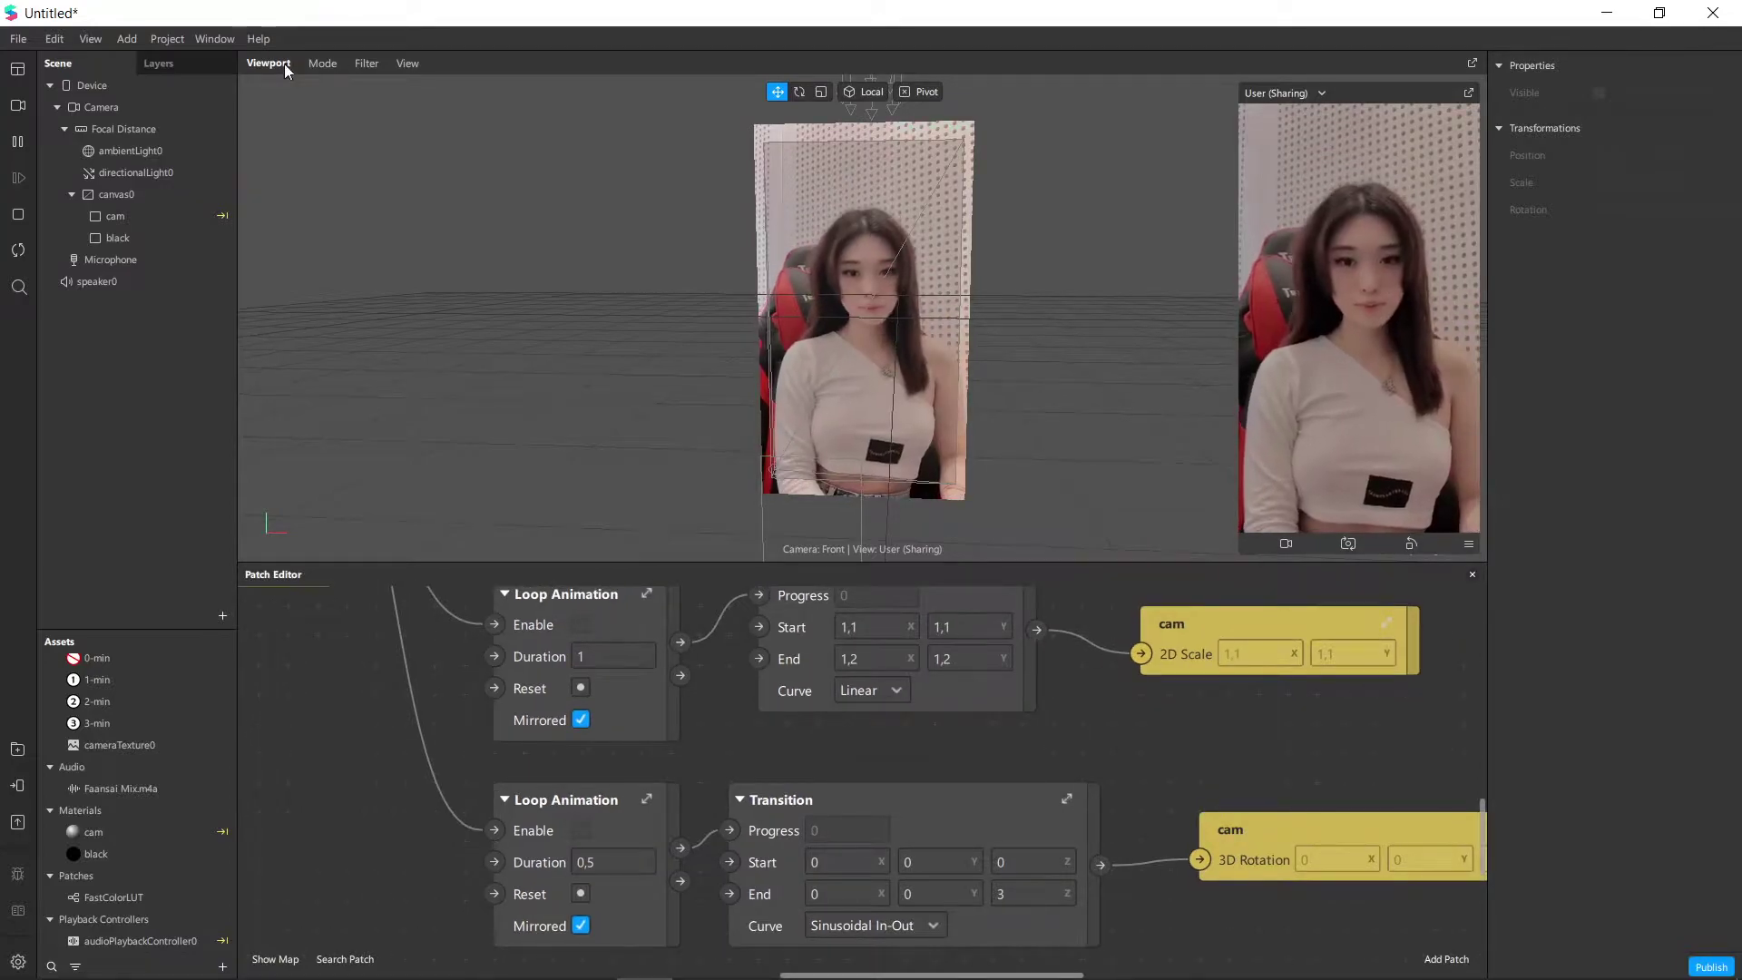
Switch the viewport mode to Edit 2D Objects.
click(319, 69)
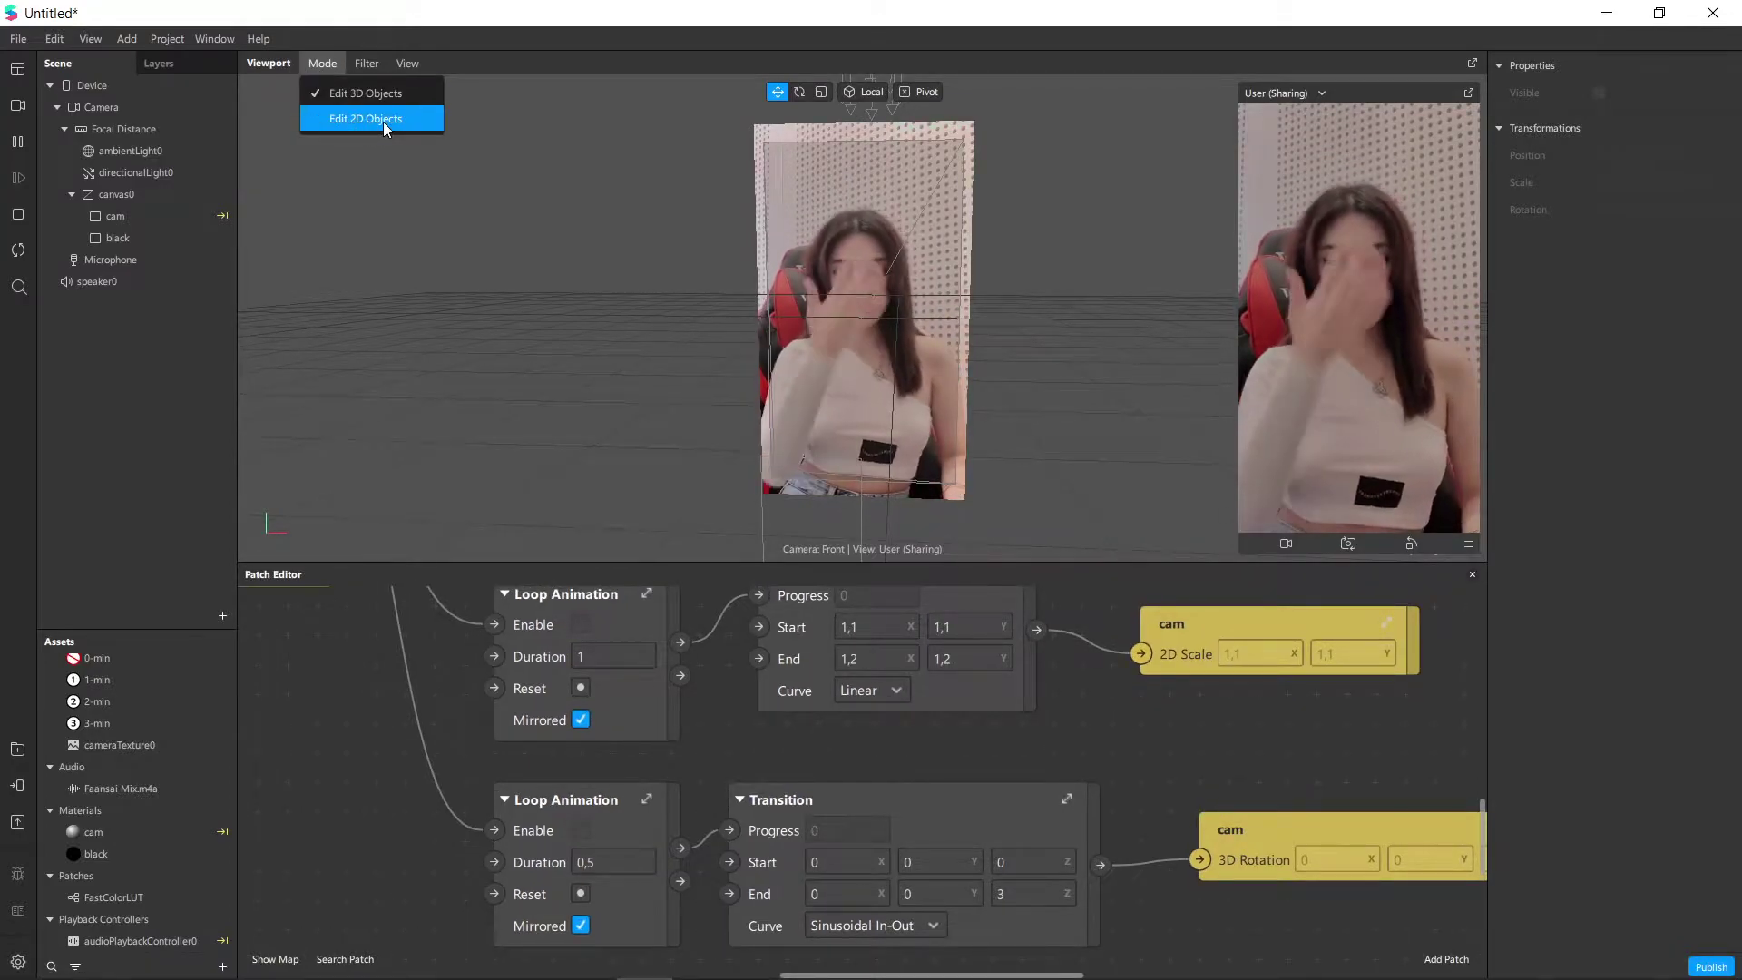
click(383, 121)
scroll(1028, 299, down, 1)
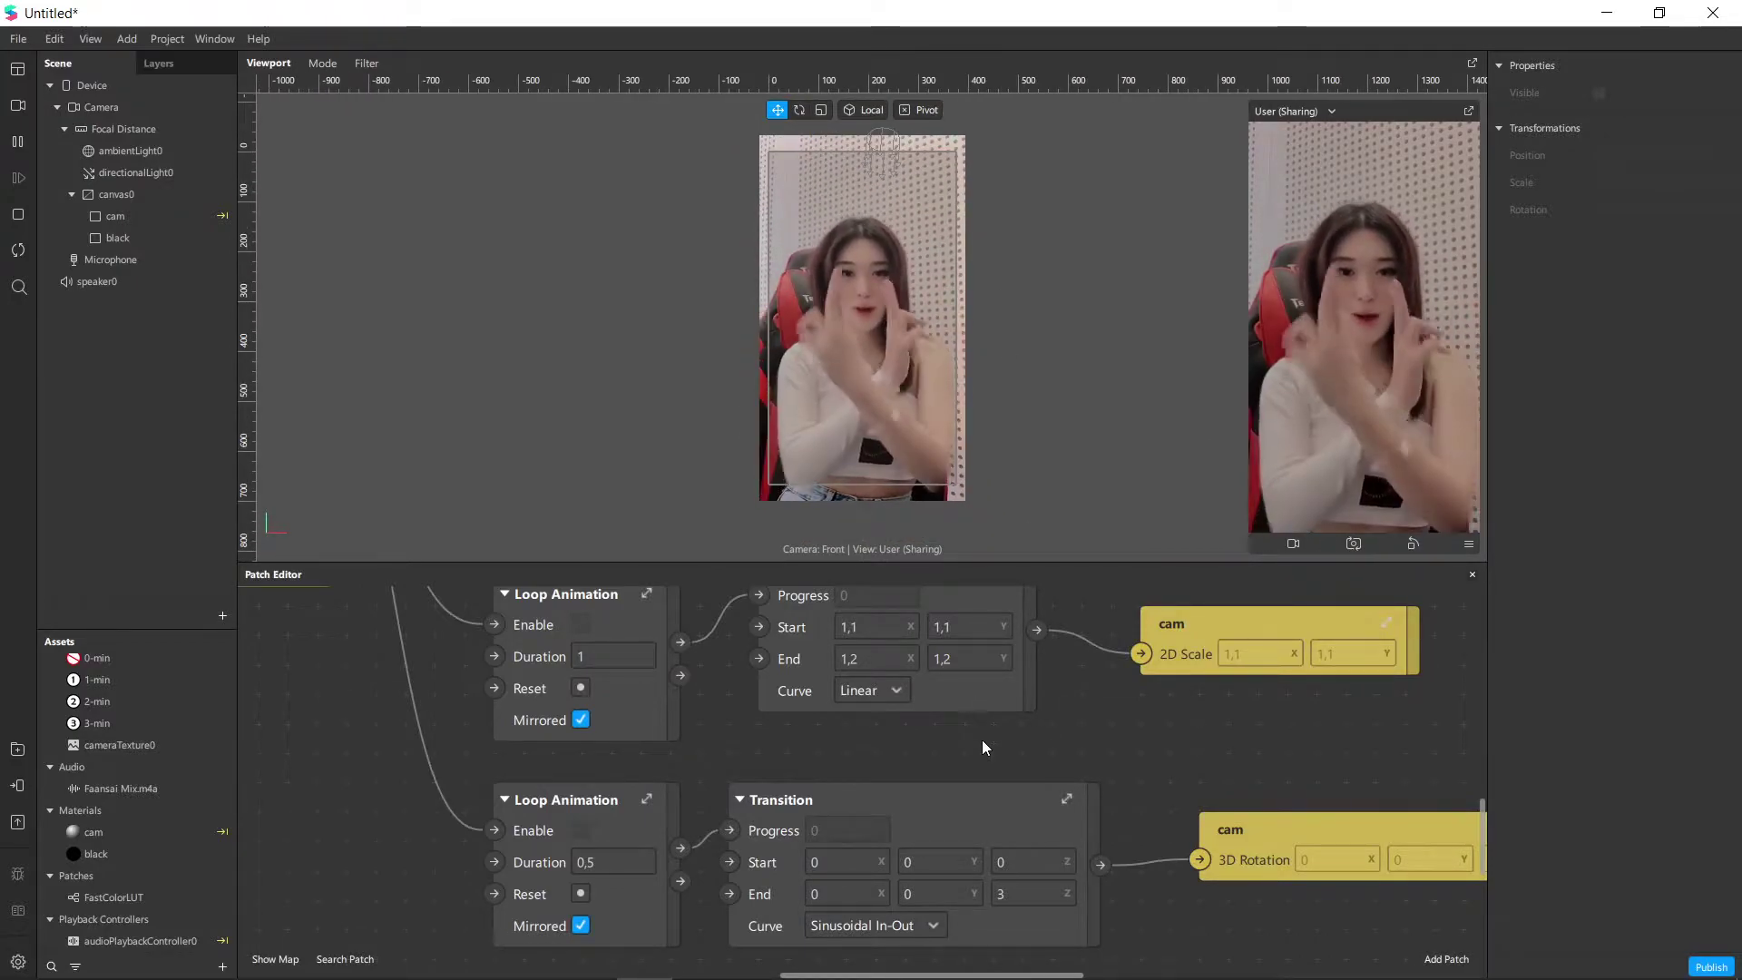
Look over the patch graph from Screen Tap through Delay to the cam scale and rotation branches.
scroll(978, 767, down, 1)
scroll(978, 767, down, 1)
drag(455, 788, 576, 916)
scroll(537, 810, down, 2)
scroll(681, 857, down, 2)
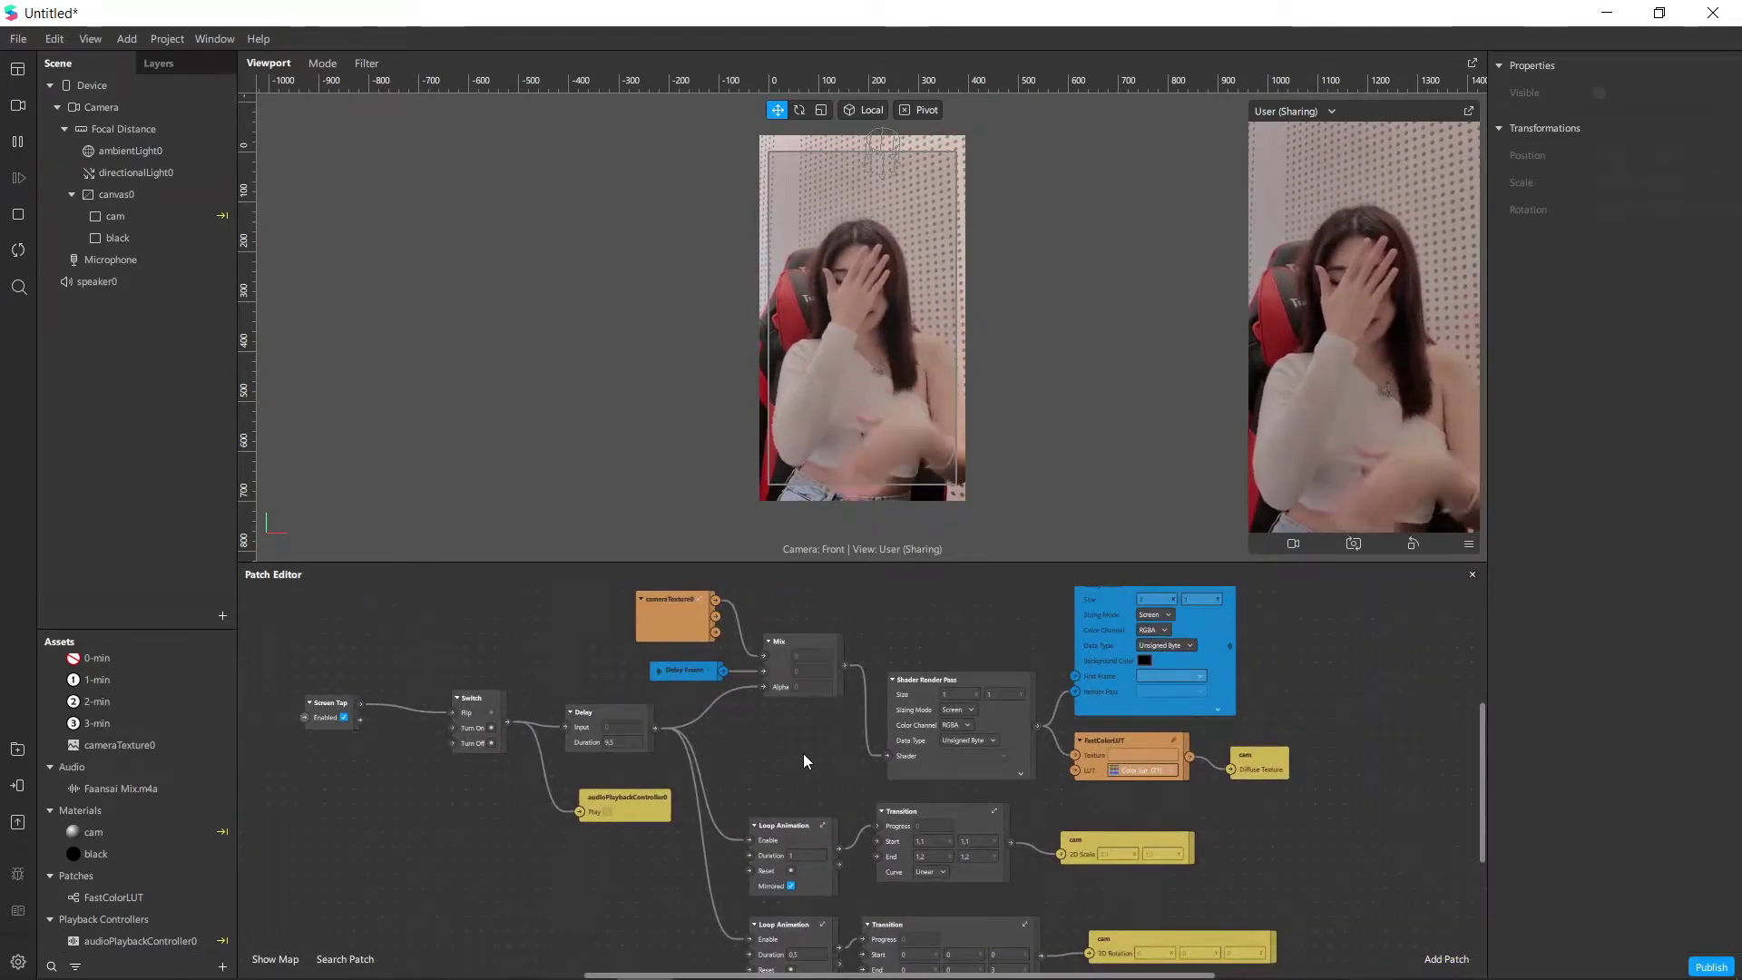
scroll(803, 753, down, 1)
drag(776, 740, 766, 653)
drag(668, 819, 679, 787)
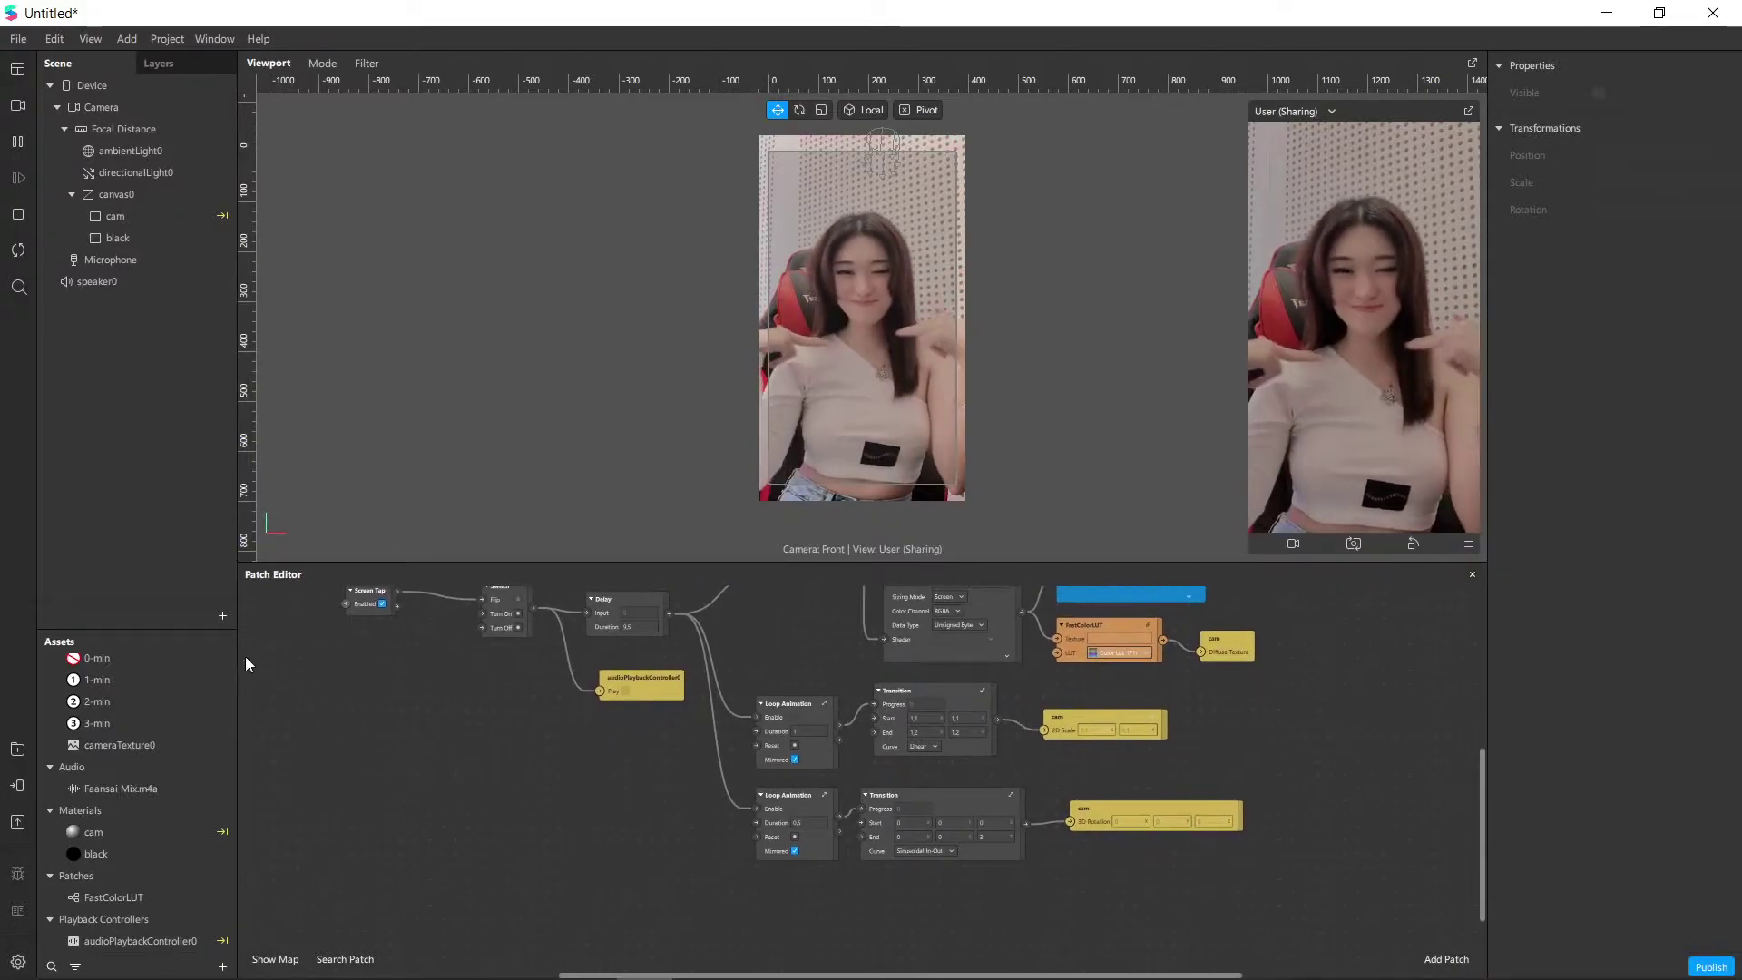
Duplicate the black rectangle under canvas0 and rename the copy to flash.
click(222, 616)
click(415, 755)
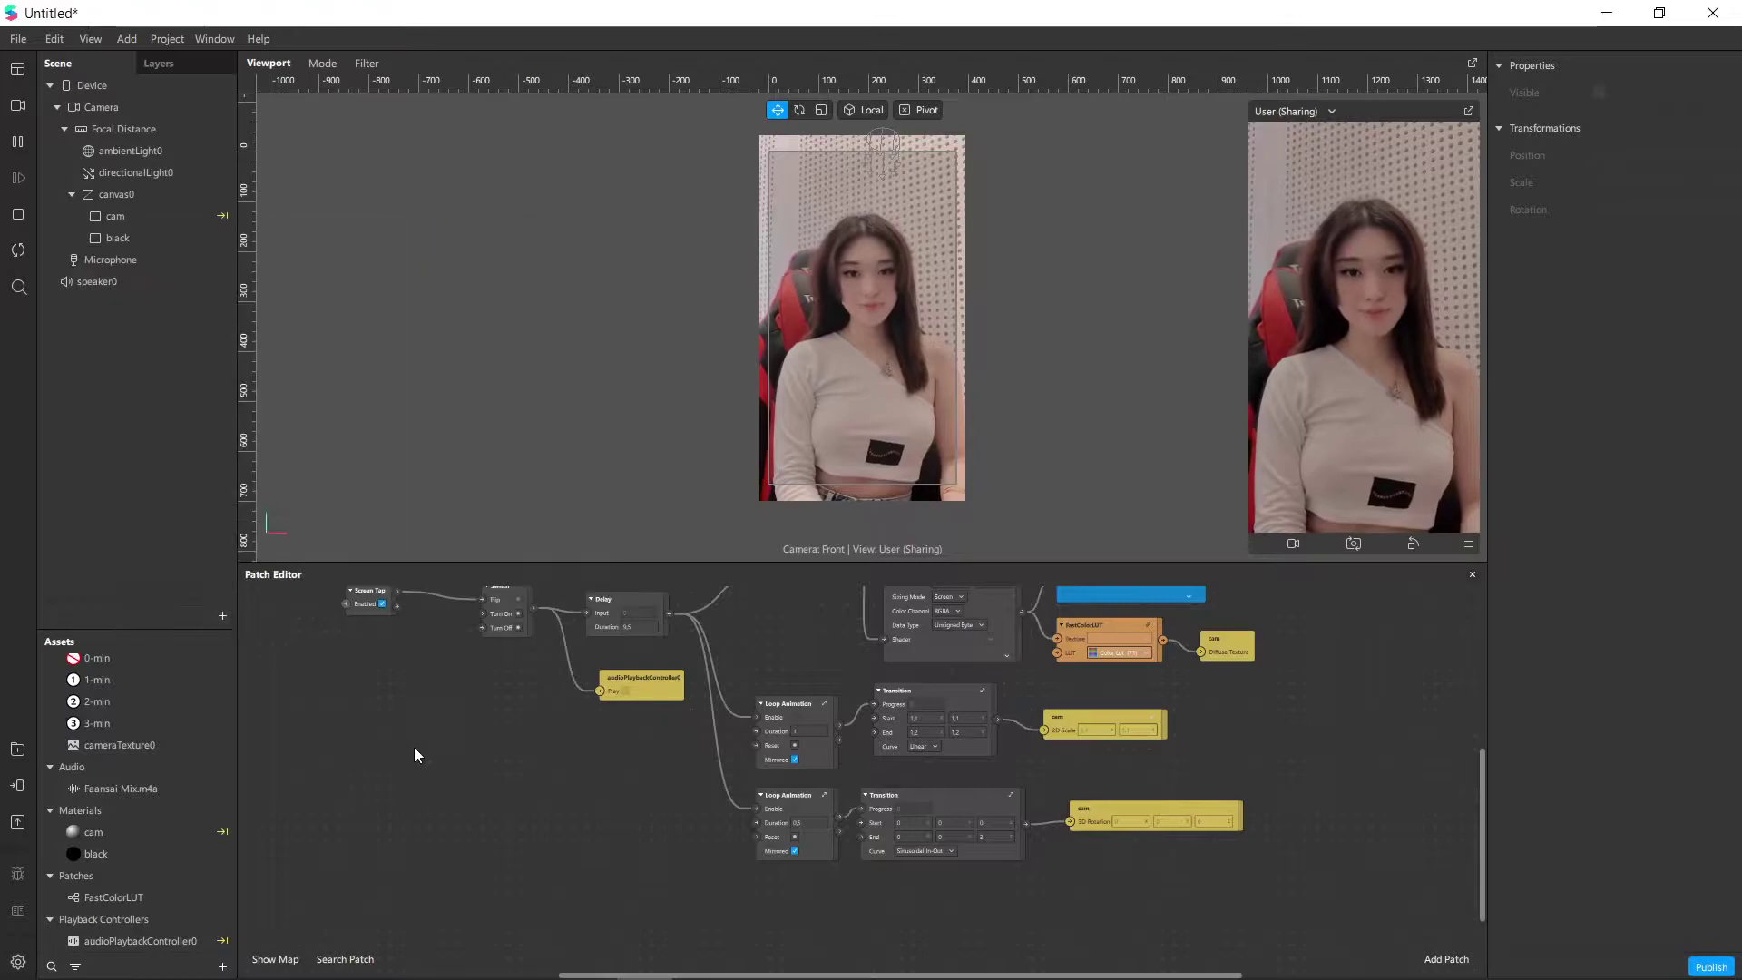
click(141, 238)
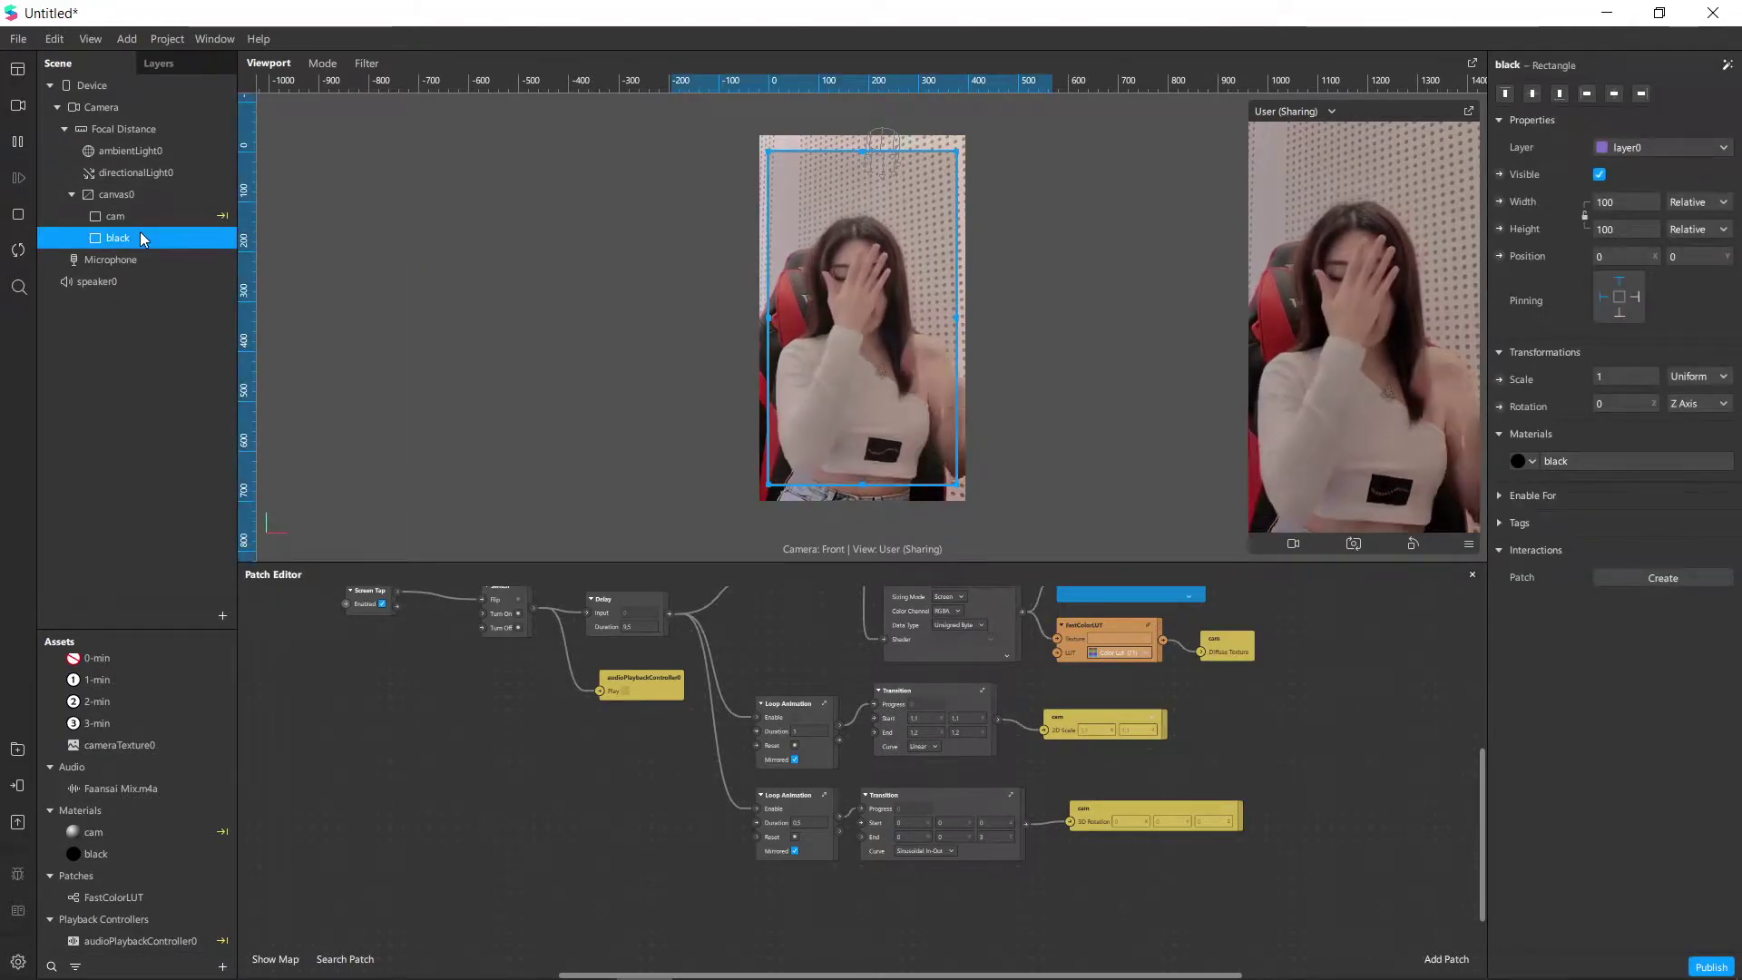
right_click(141, 237)
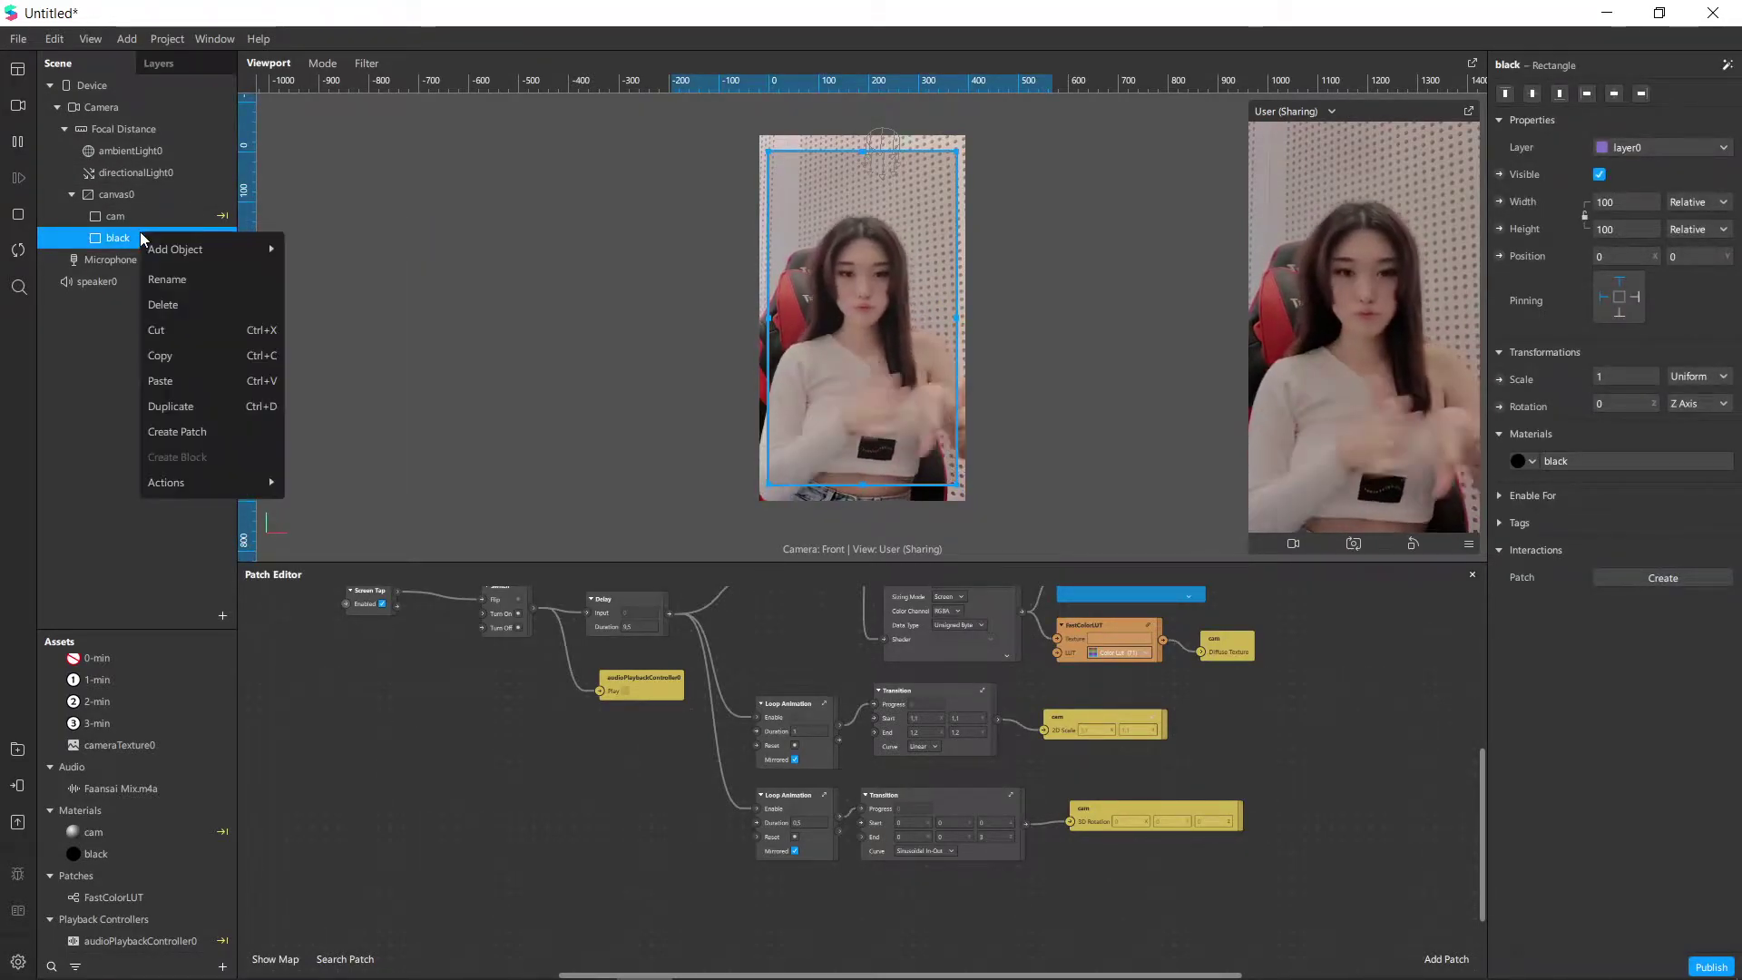
click(180, 405)
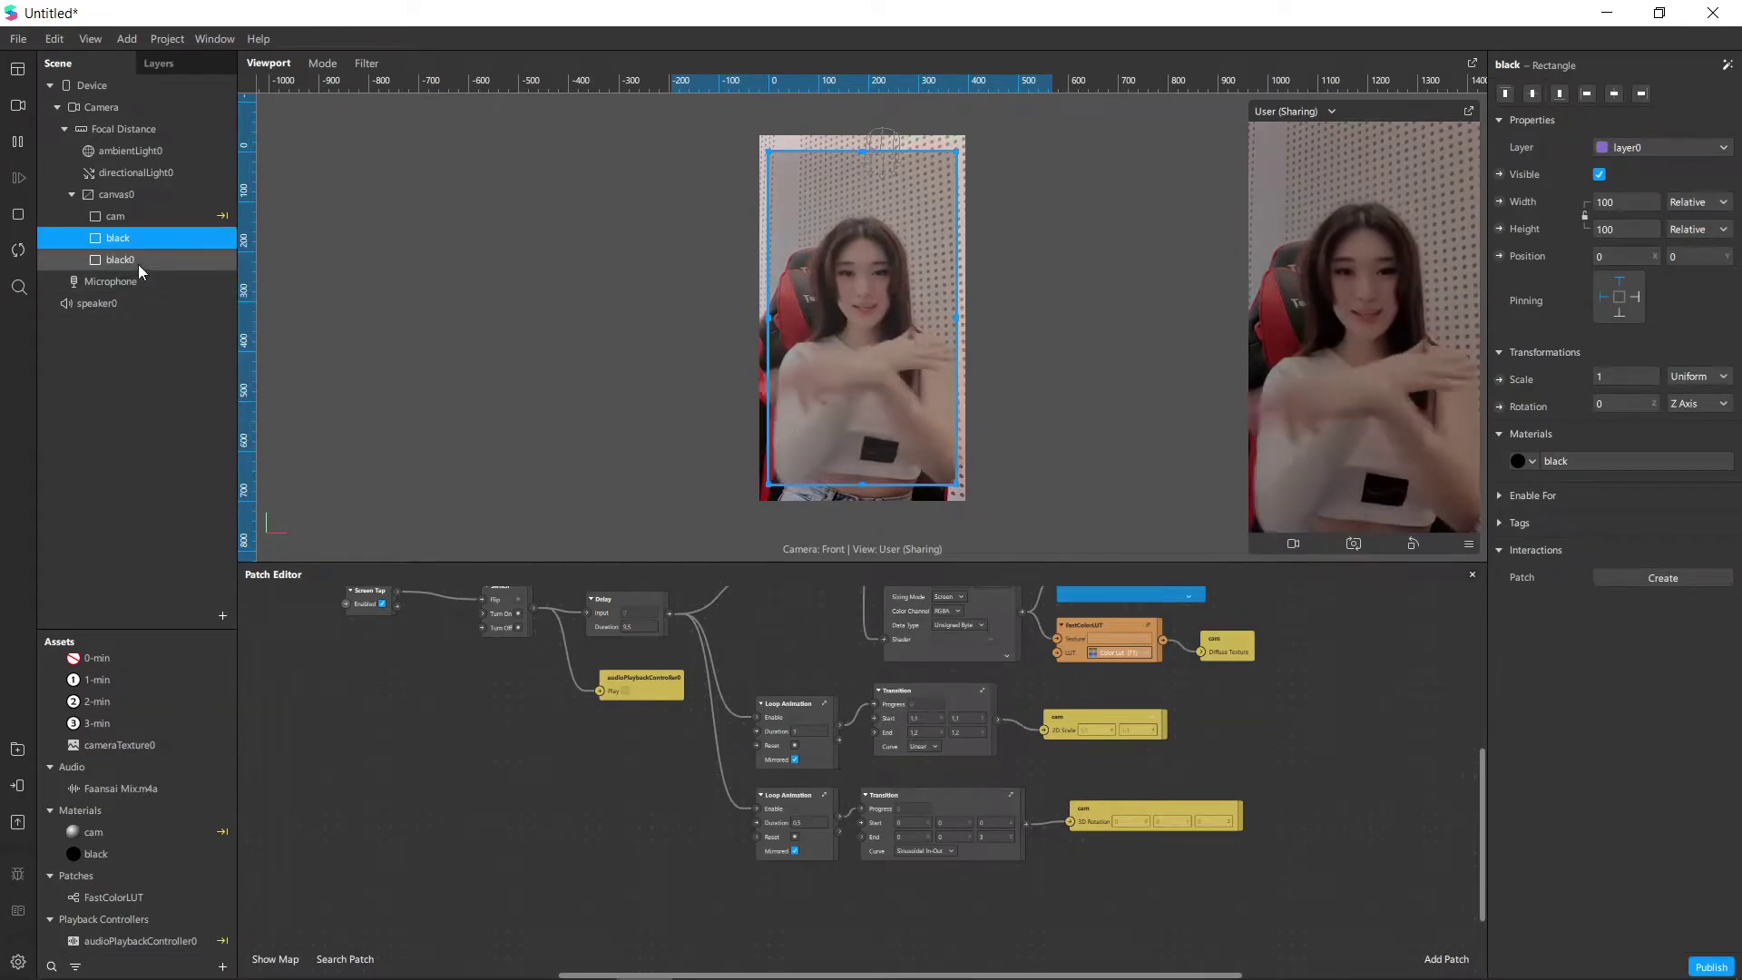
double_click(134, 257)
text(flash)
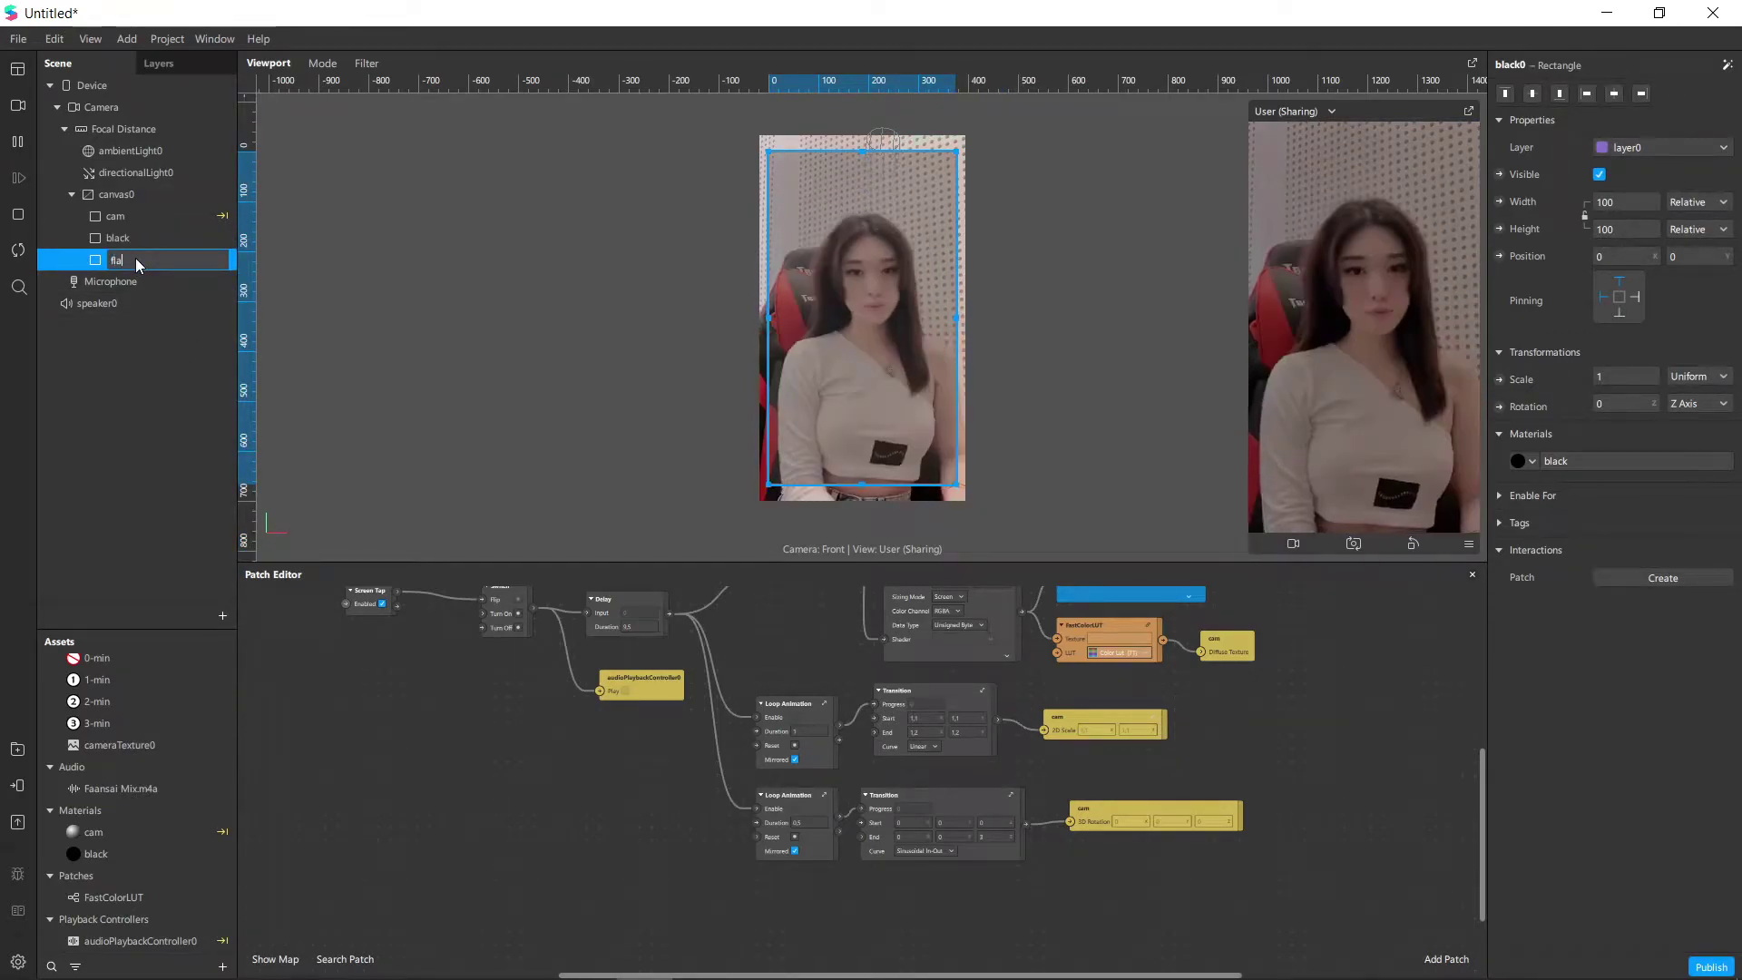
key(Return)
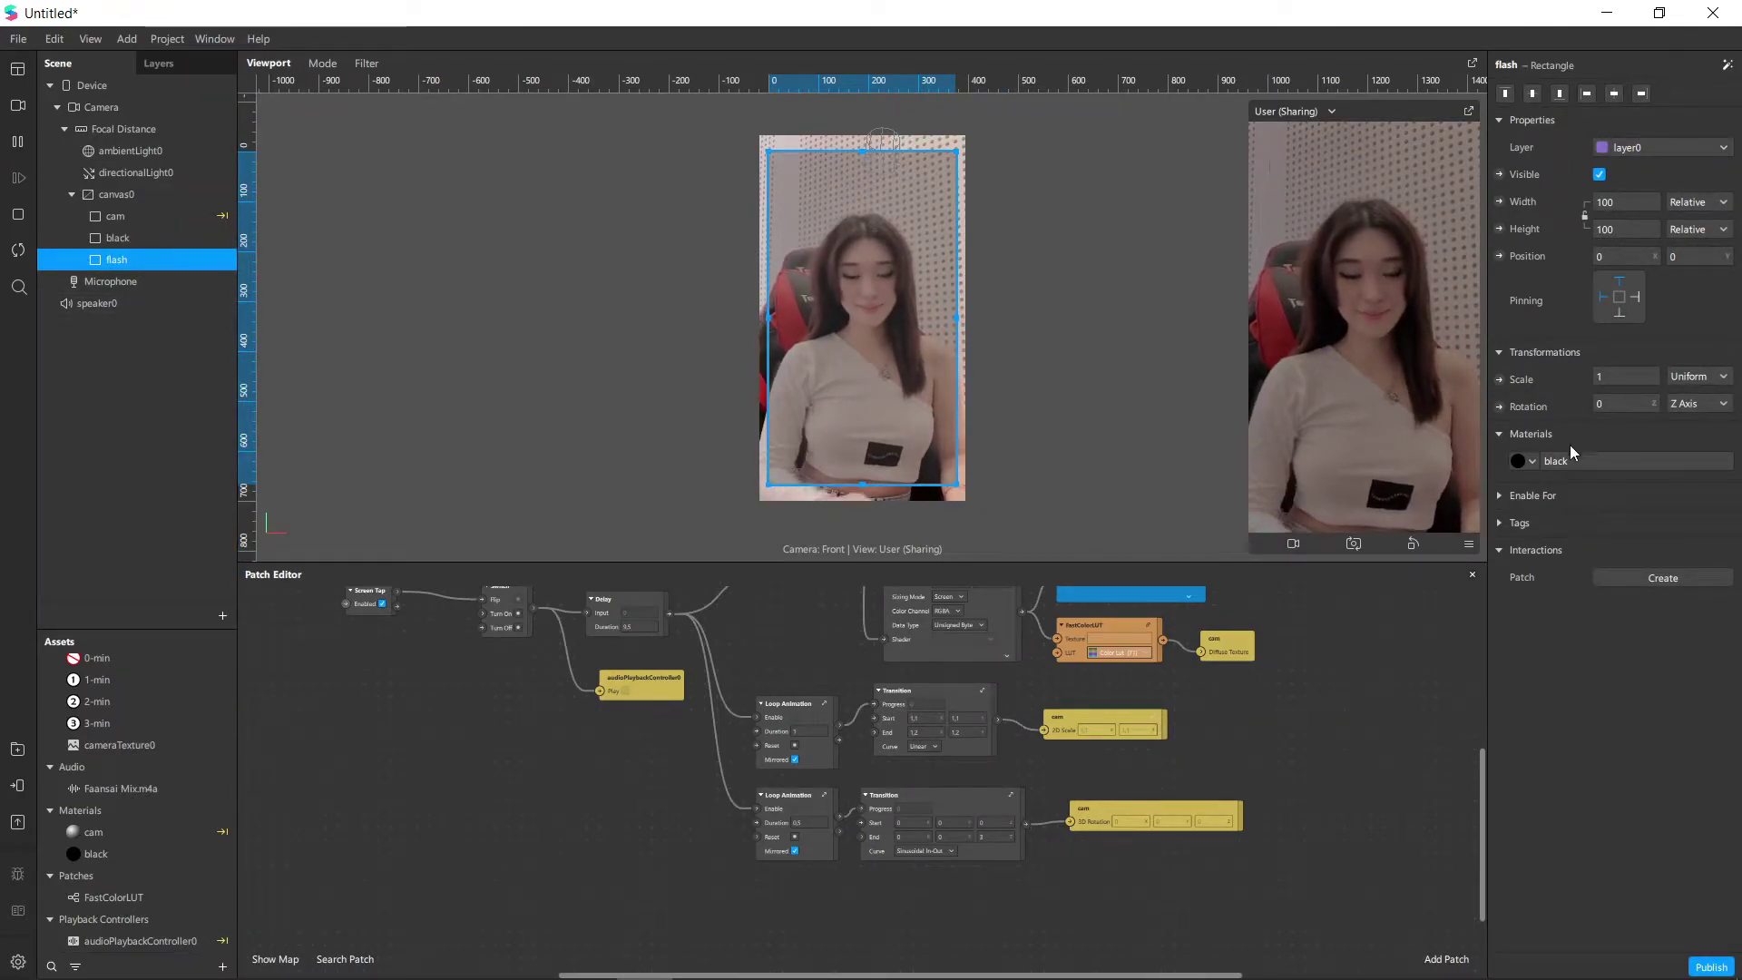
Duplicate the black material and rename the copy to flash.
click(118, 854)
right_click(118, 853)
click(174, 880)
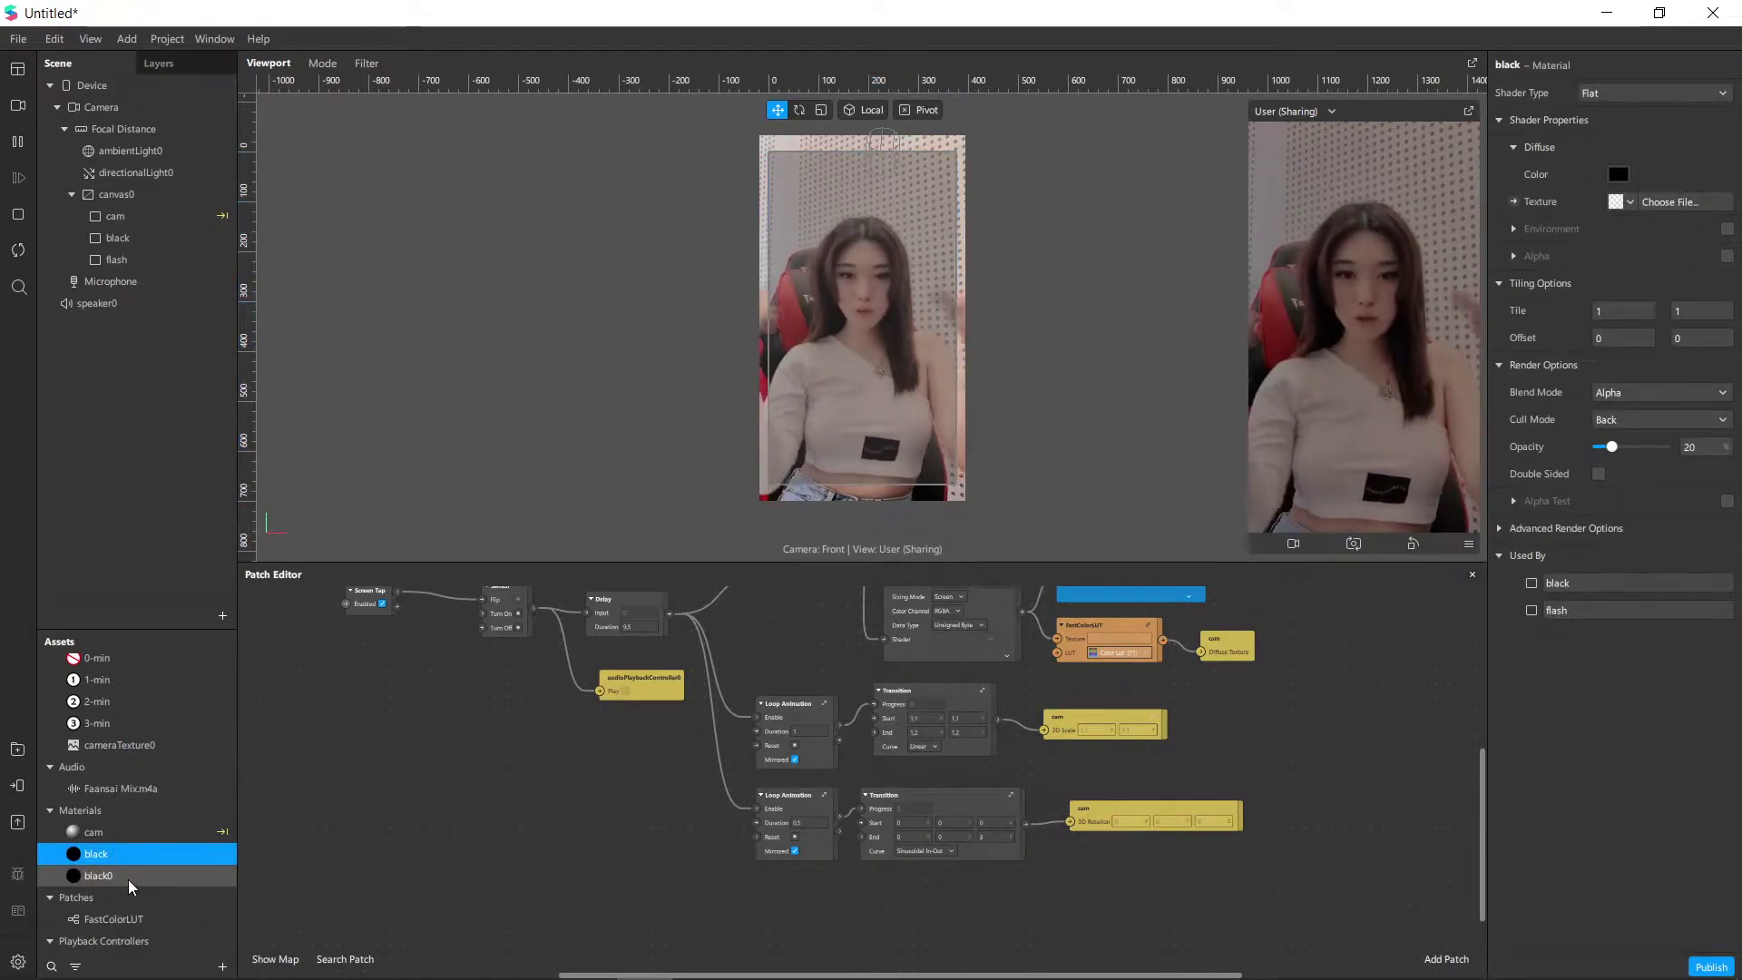
click(113, 877)
click(107, 876)
text(flash)
key(Return)
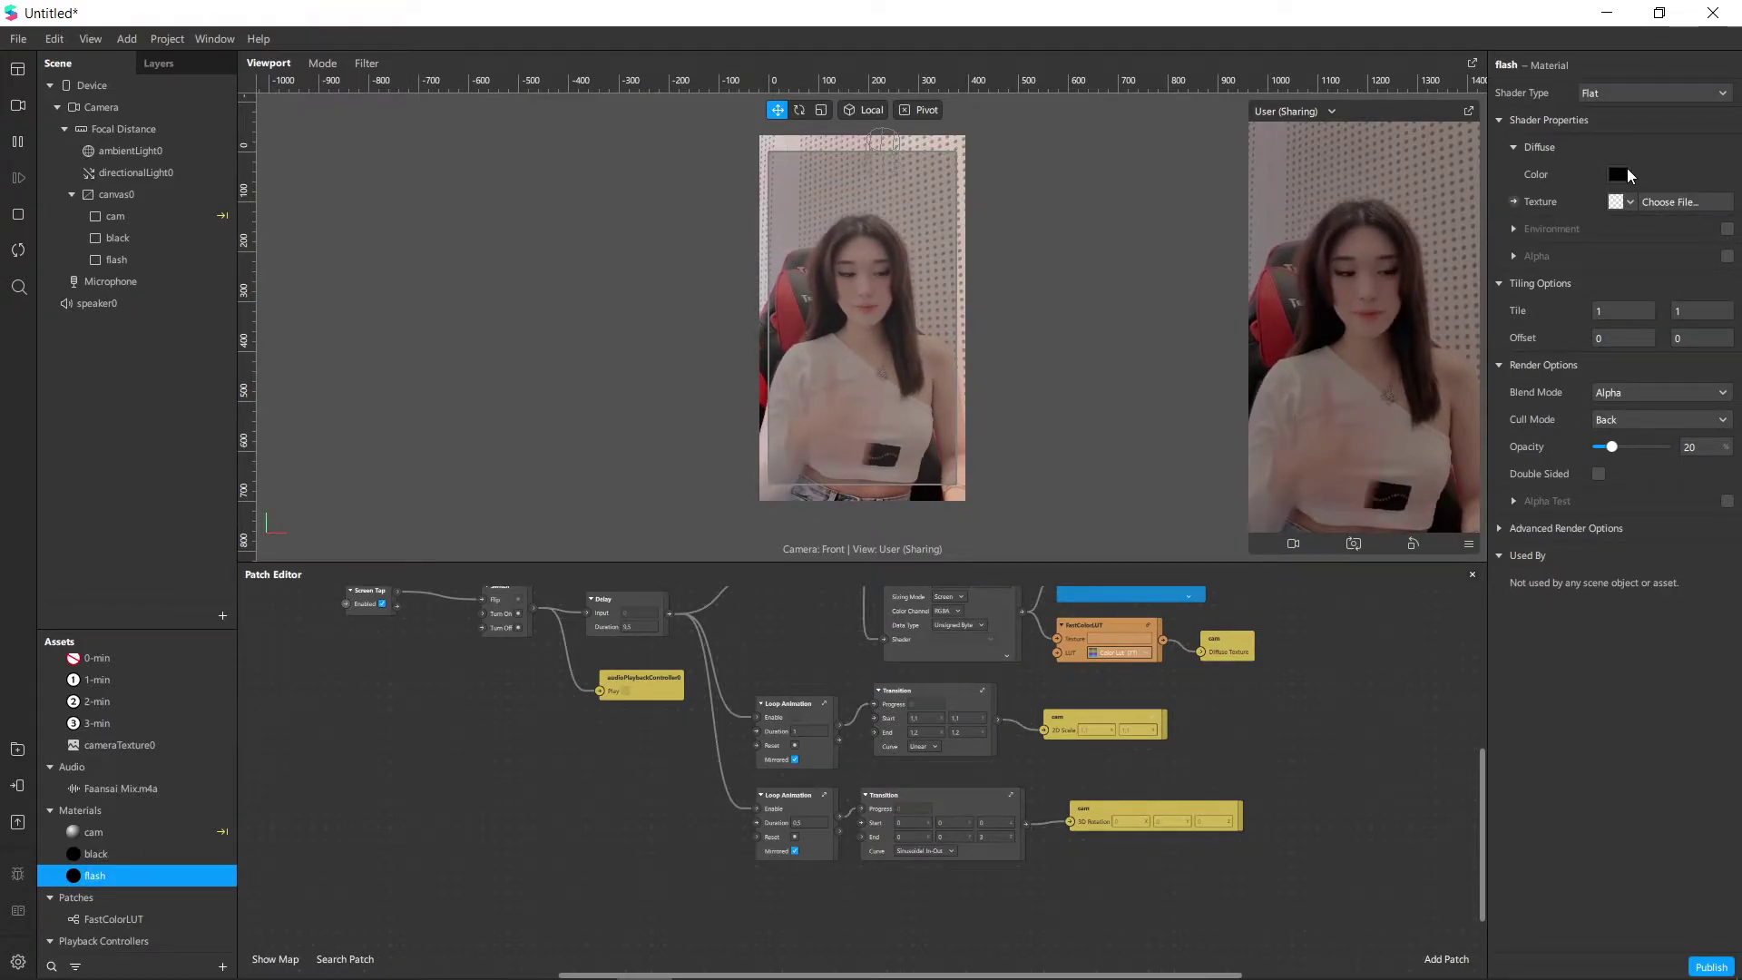
Set the flash material's color to white #ffffff, its blend mode to Add and its opacity to 60%.
click(1624, 172)
click(833, 448)
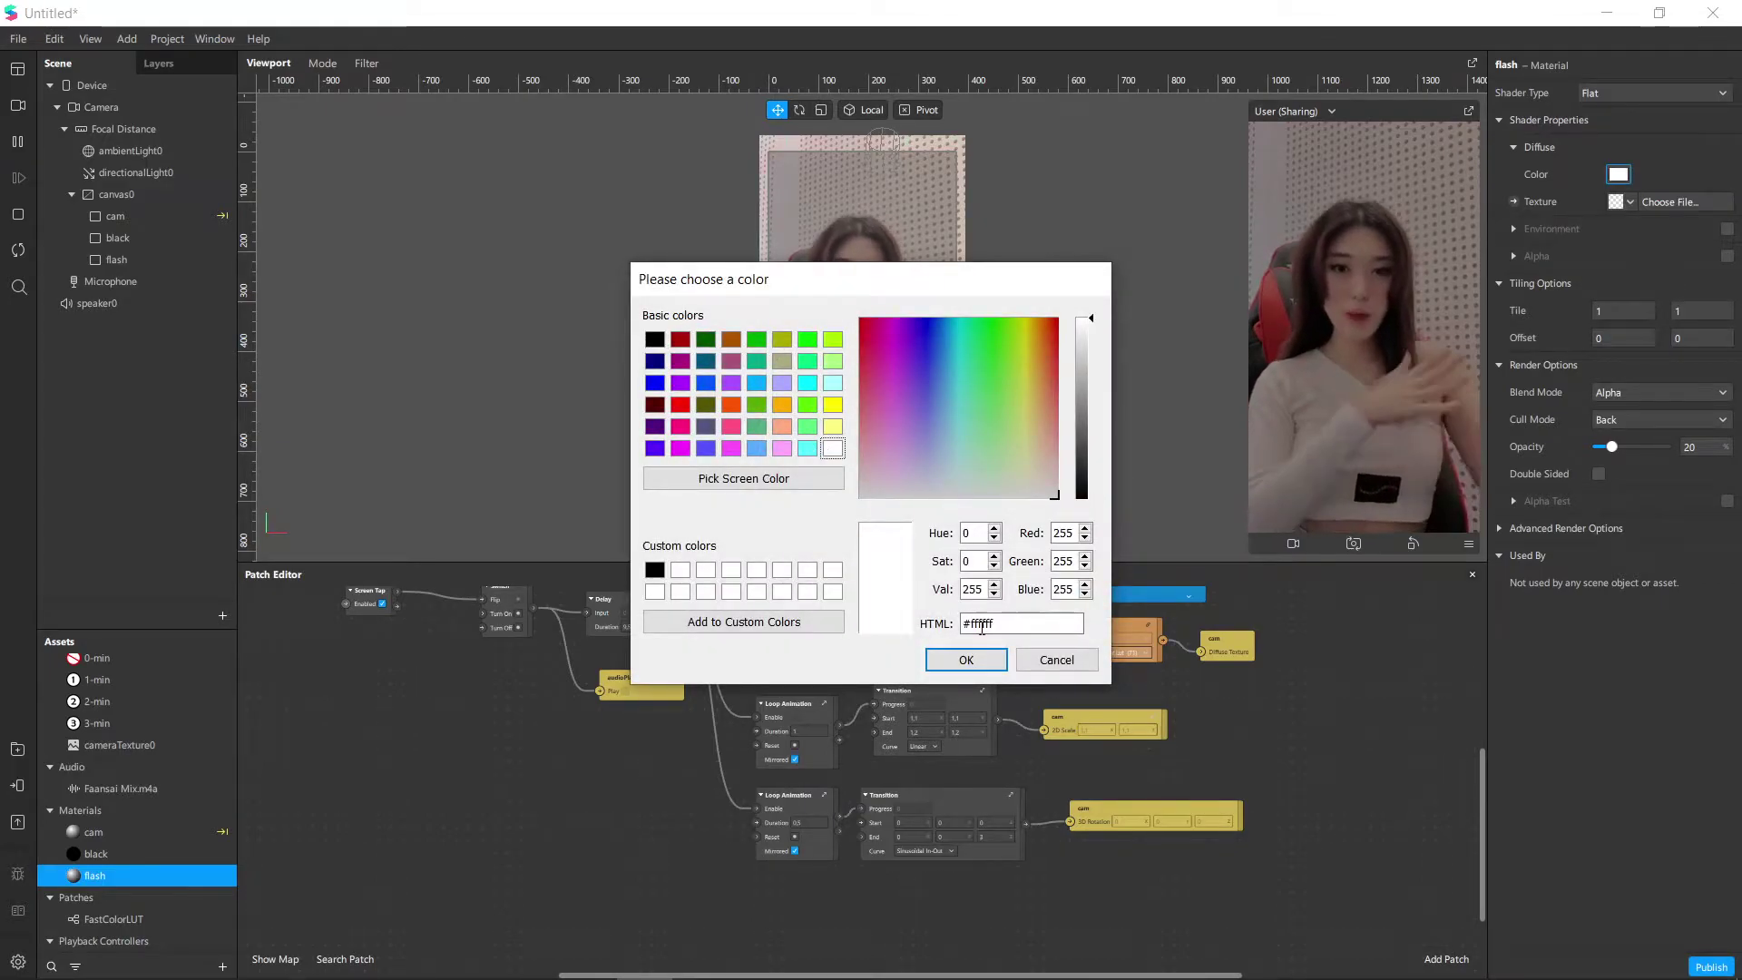
click(966, 660)
click(1633, 390)
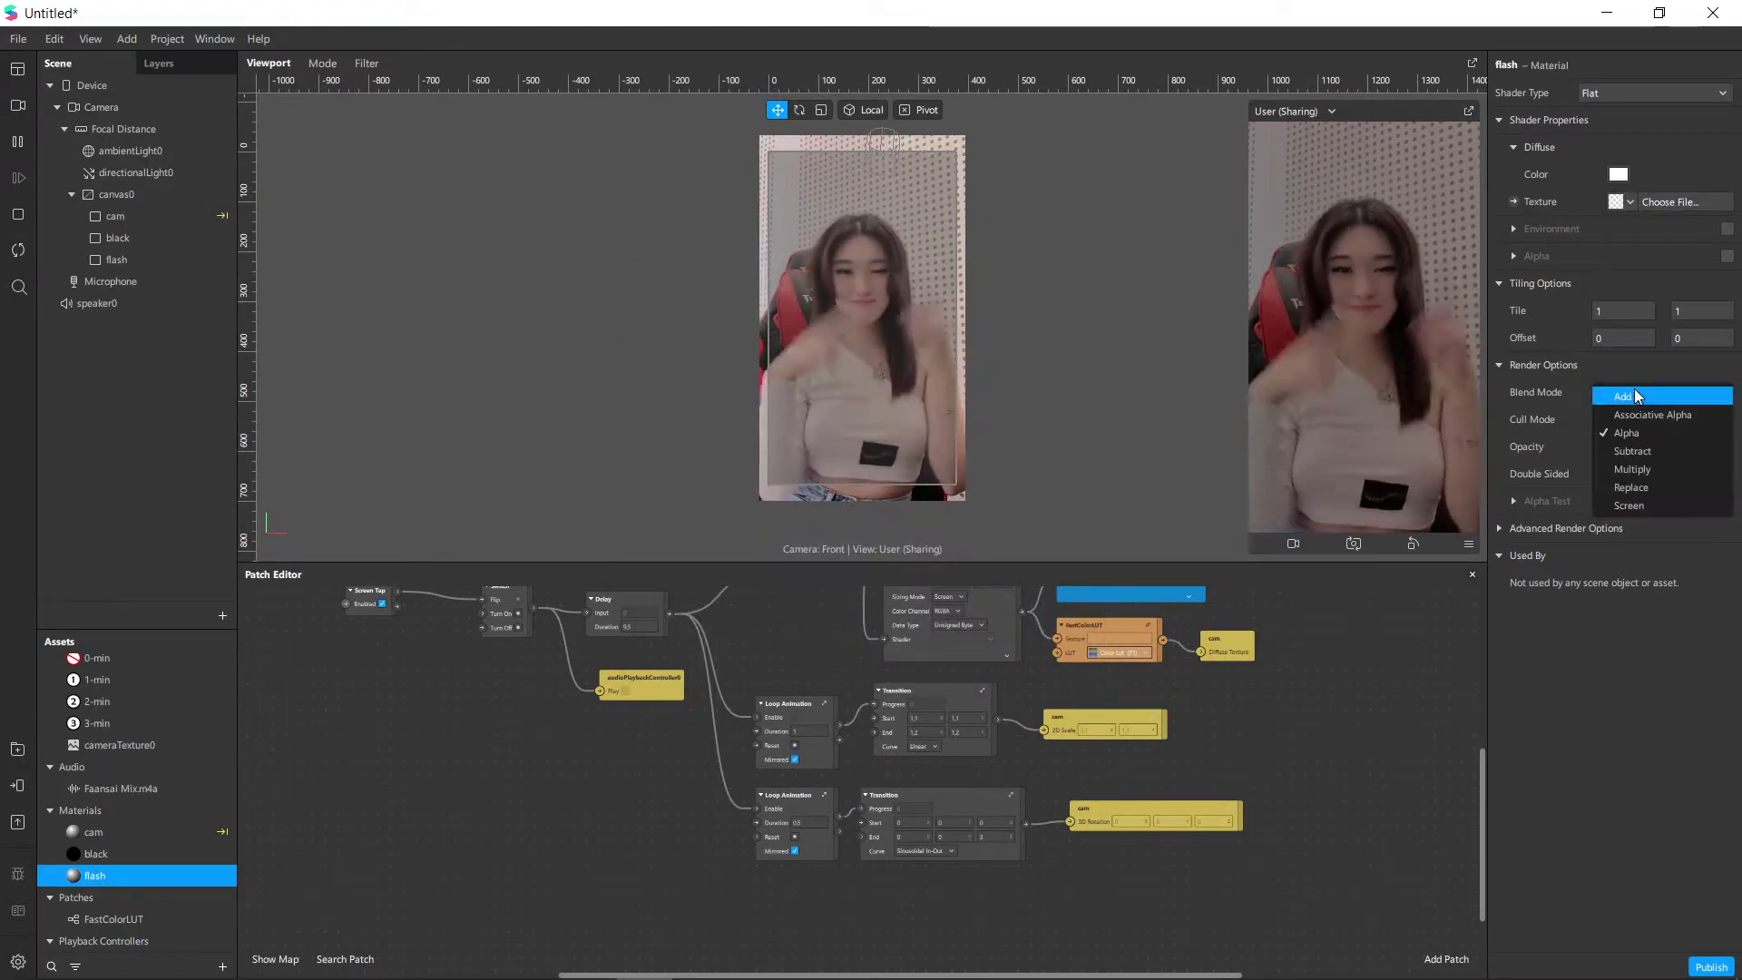
click(1646, 403)
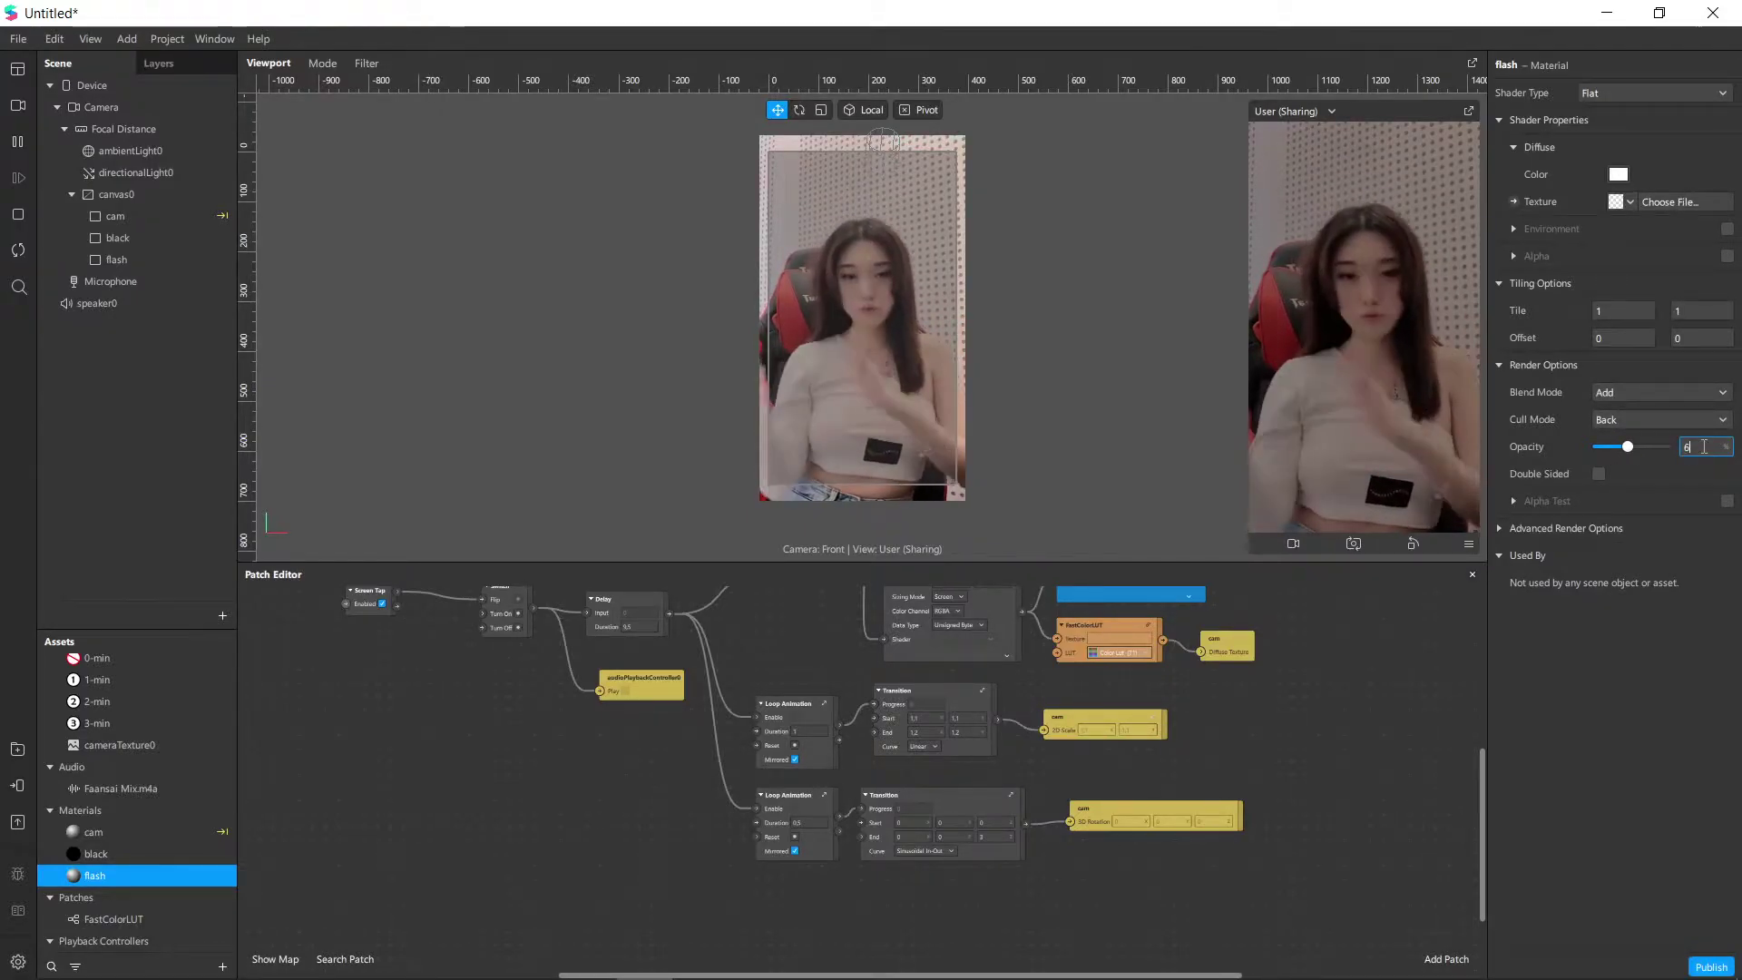
key(Return)
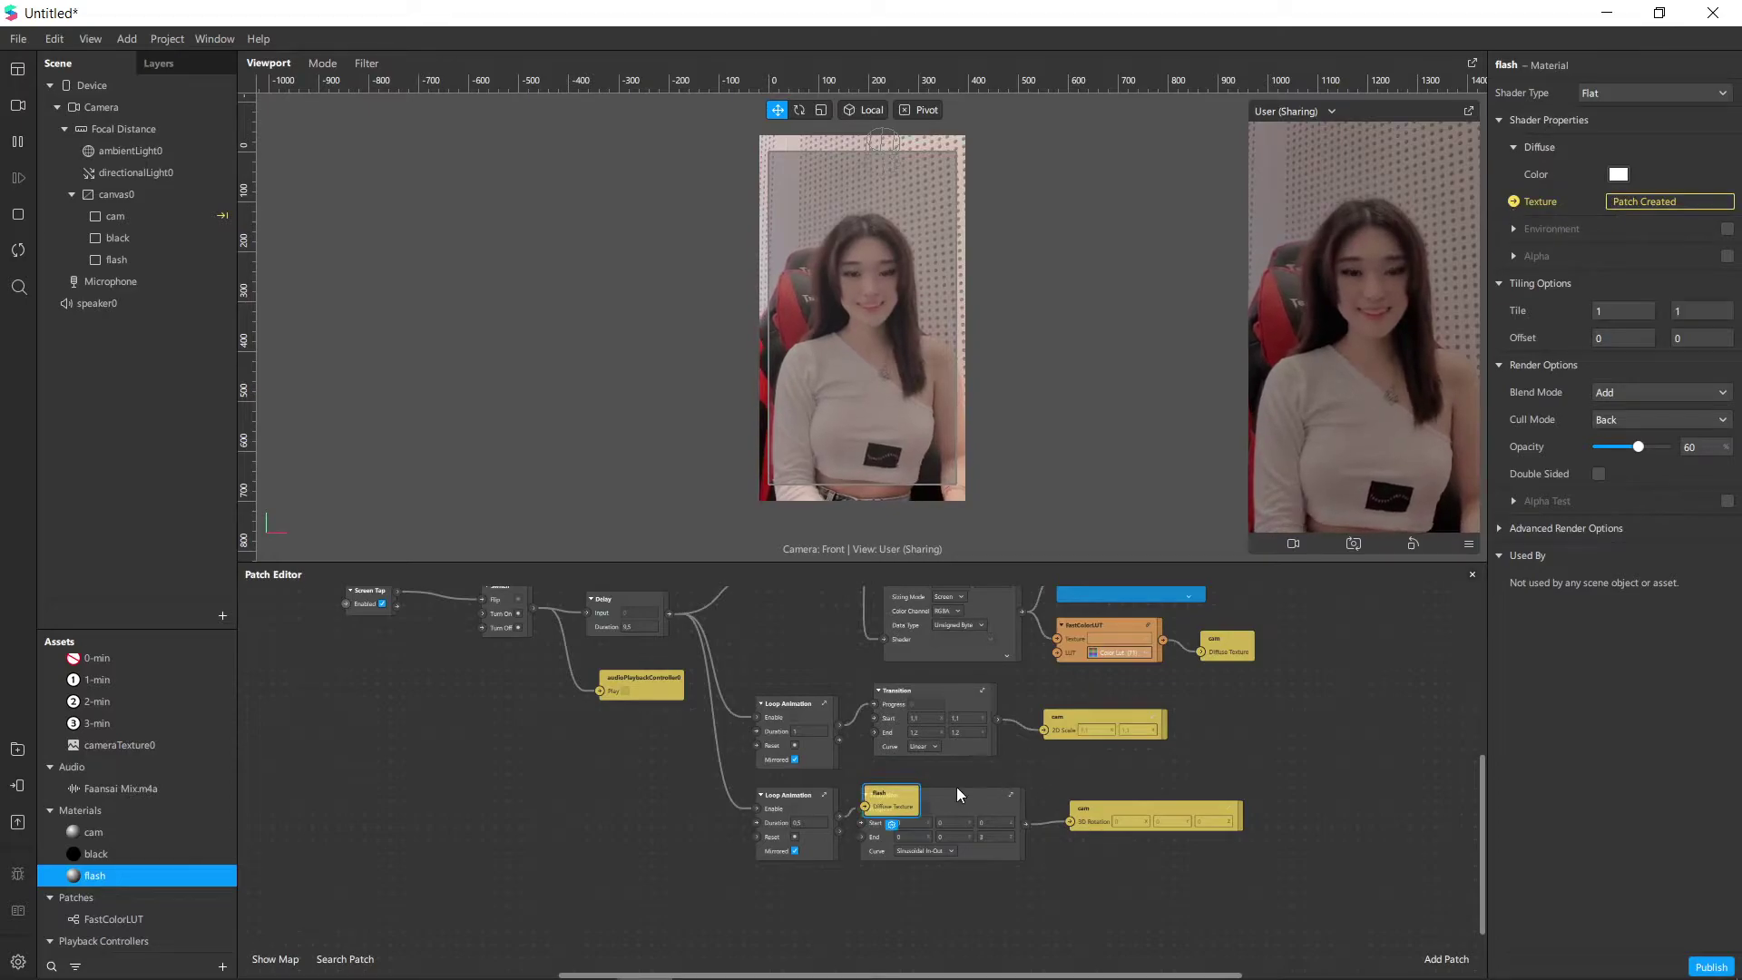
Create the flash material's Diffuse Texture patch and place it below the cam 3D Rotation branch.
drag(940, 857, 1071, 912)
drag(918, 899, 983, 876)
drag(709, 770, 708, 803)
Add a Loop Animation patch connected to the Delay patch's output, below the two existing loops.
drag(734, 624, 849, 932)
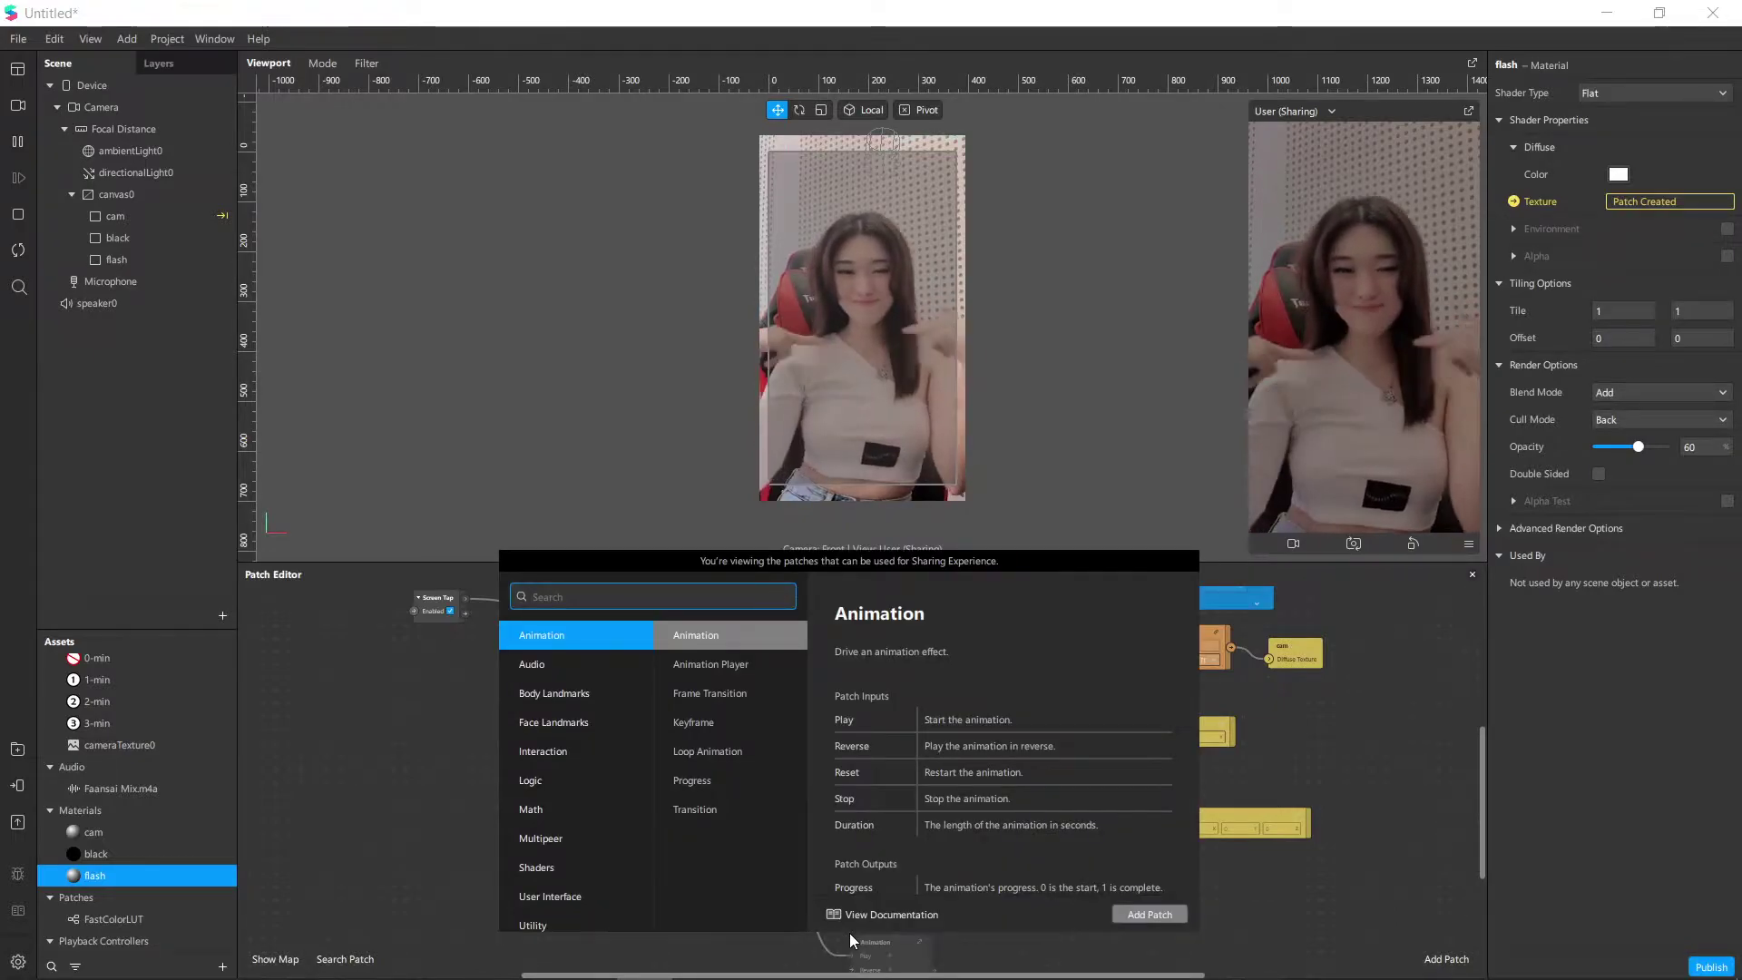
text(loop)
key(Return)
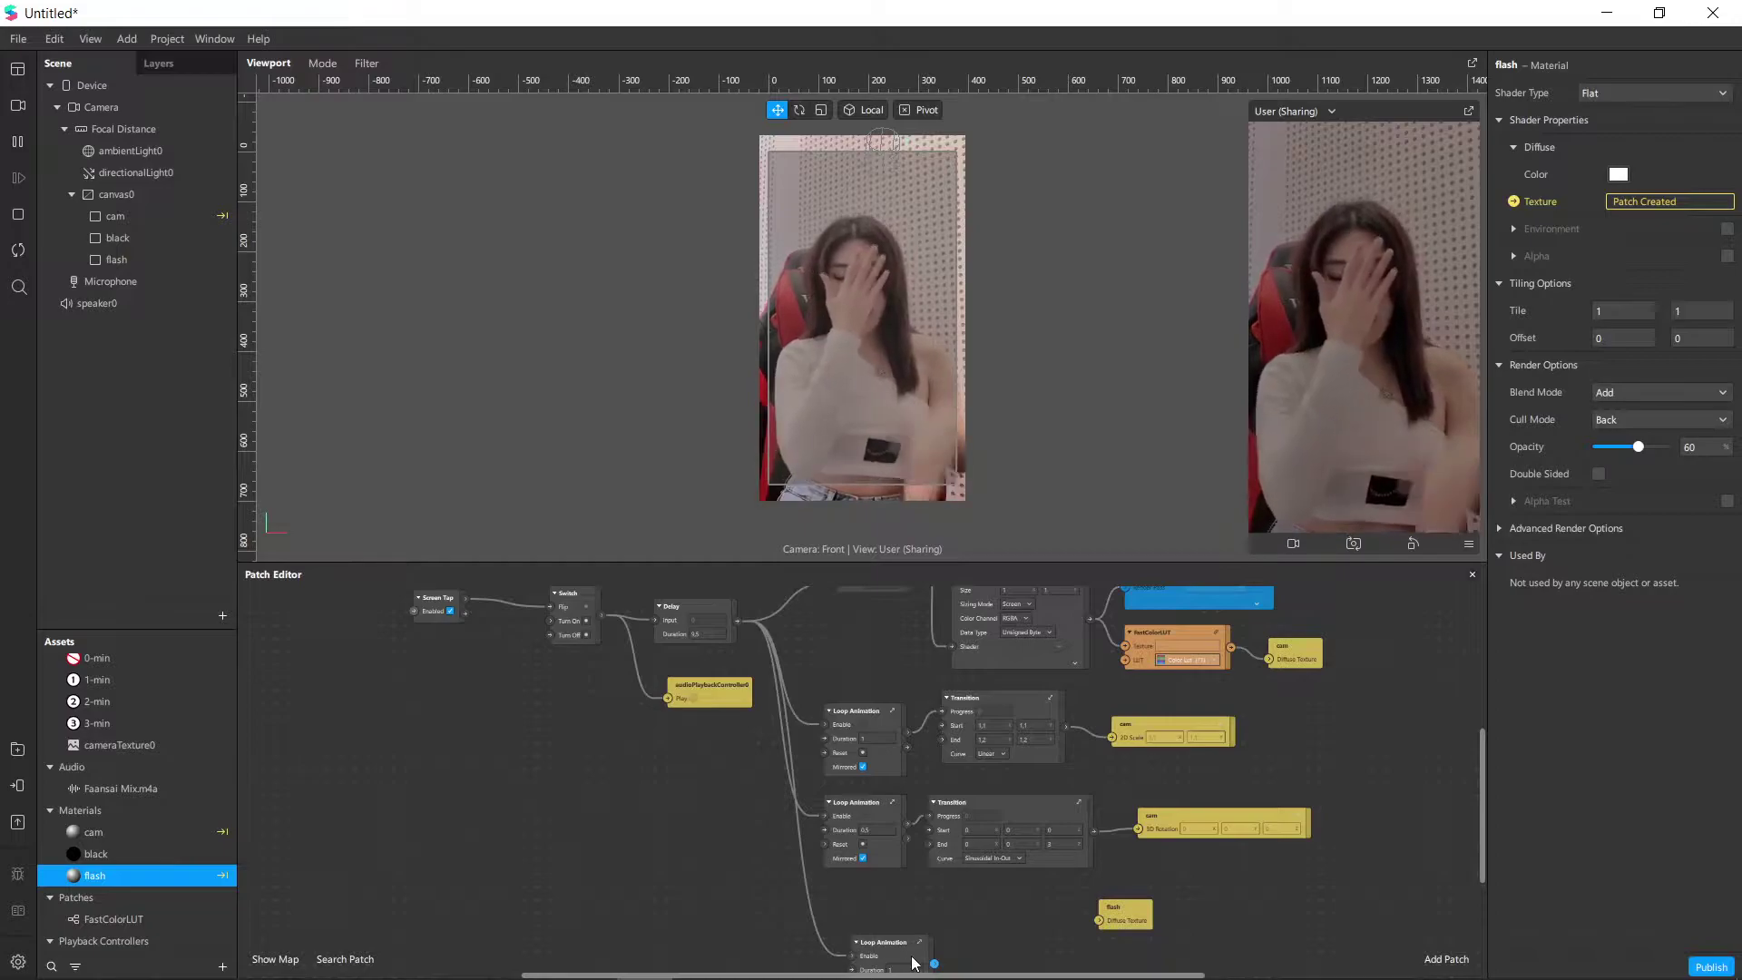
Align the new Loop Animation patch under the other loops and set its Duration to 0,2.
scroll(871, 816, up, 5)
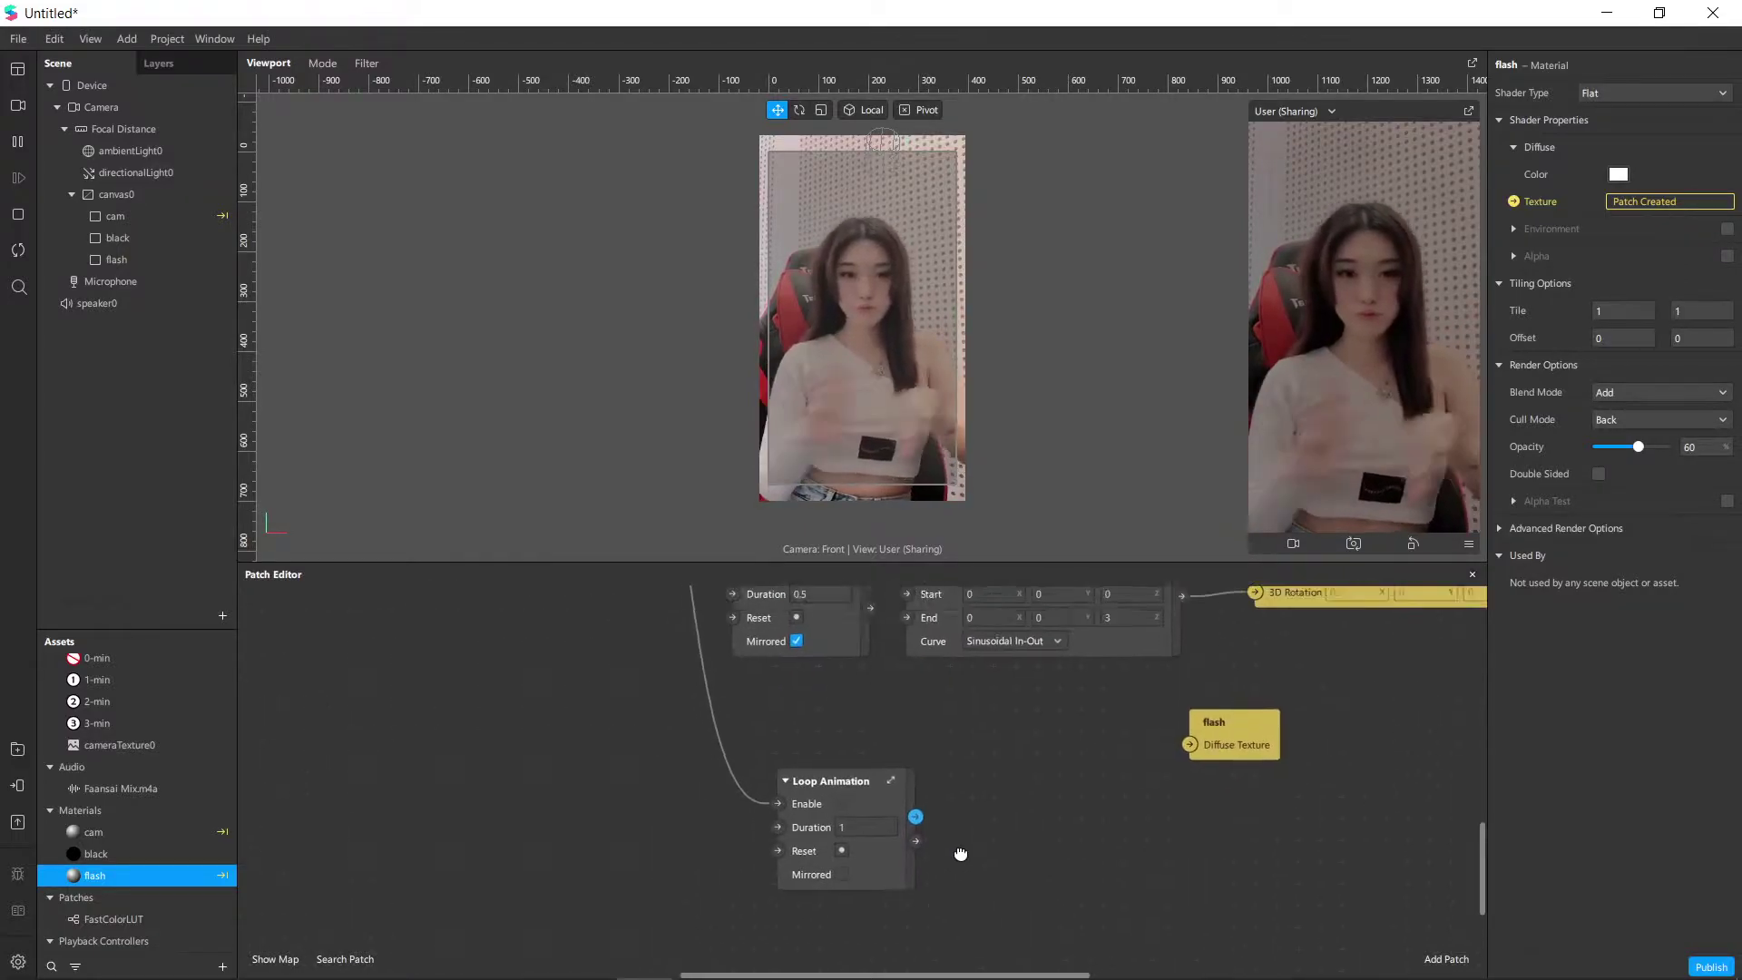
middle_drag(960, 854, 983, 907)
drag(846, 829, 804, 797)
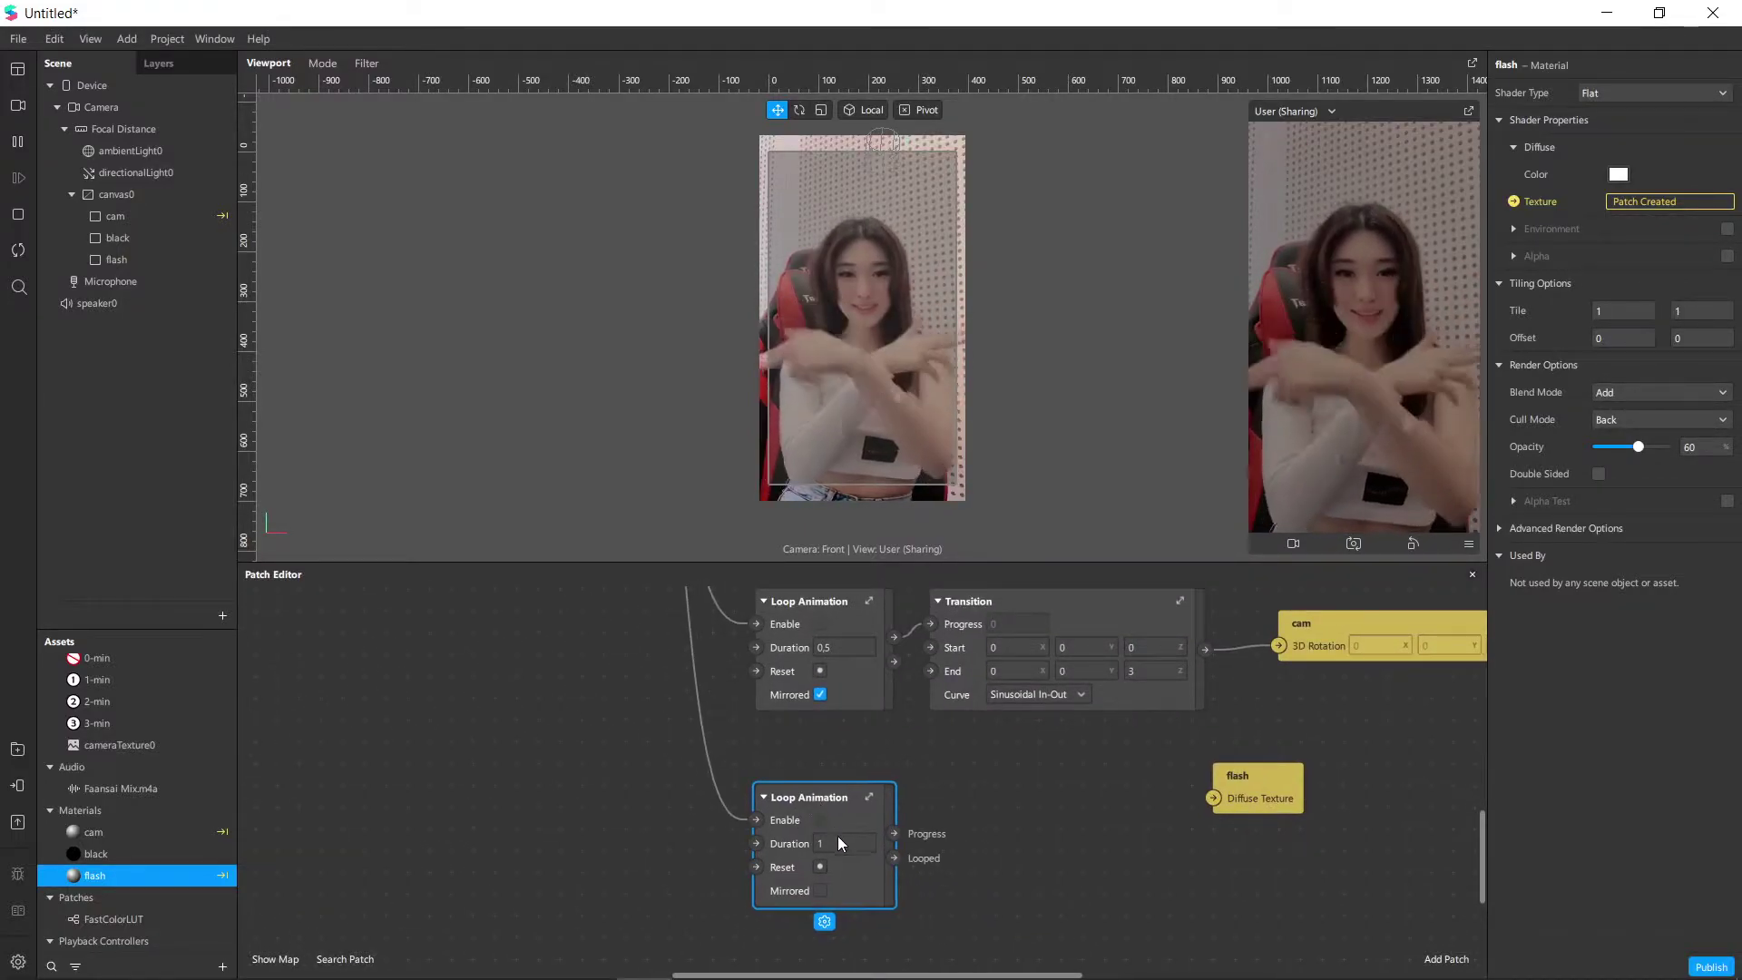
click(839, 841)
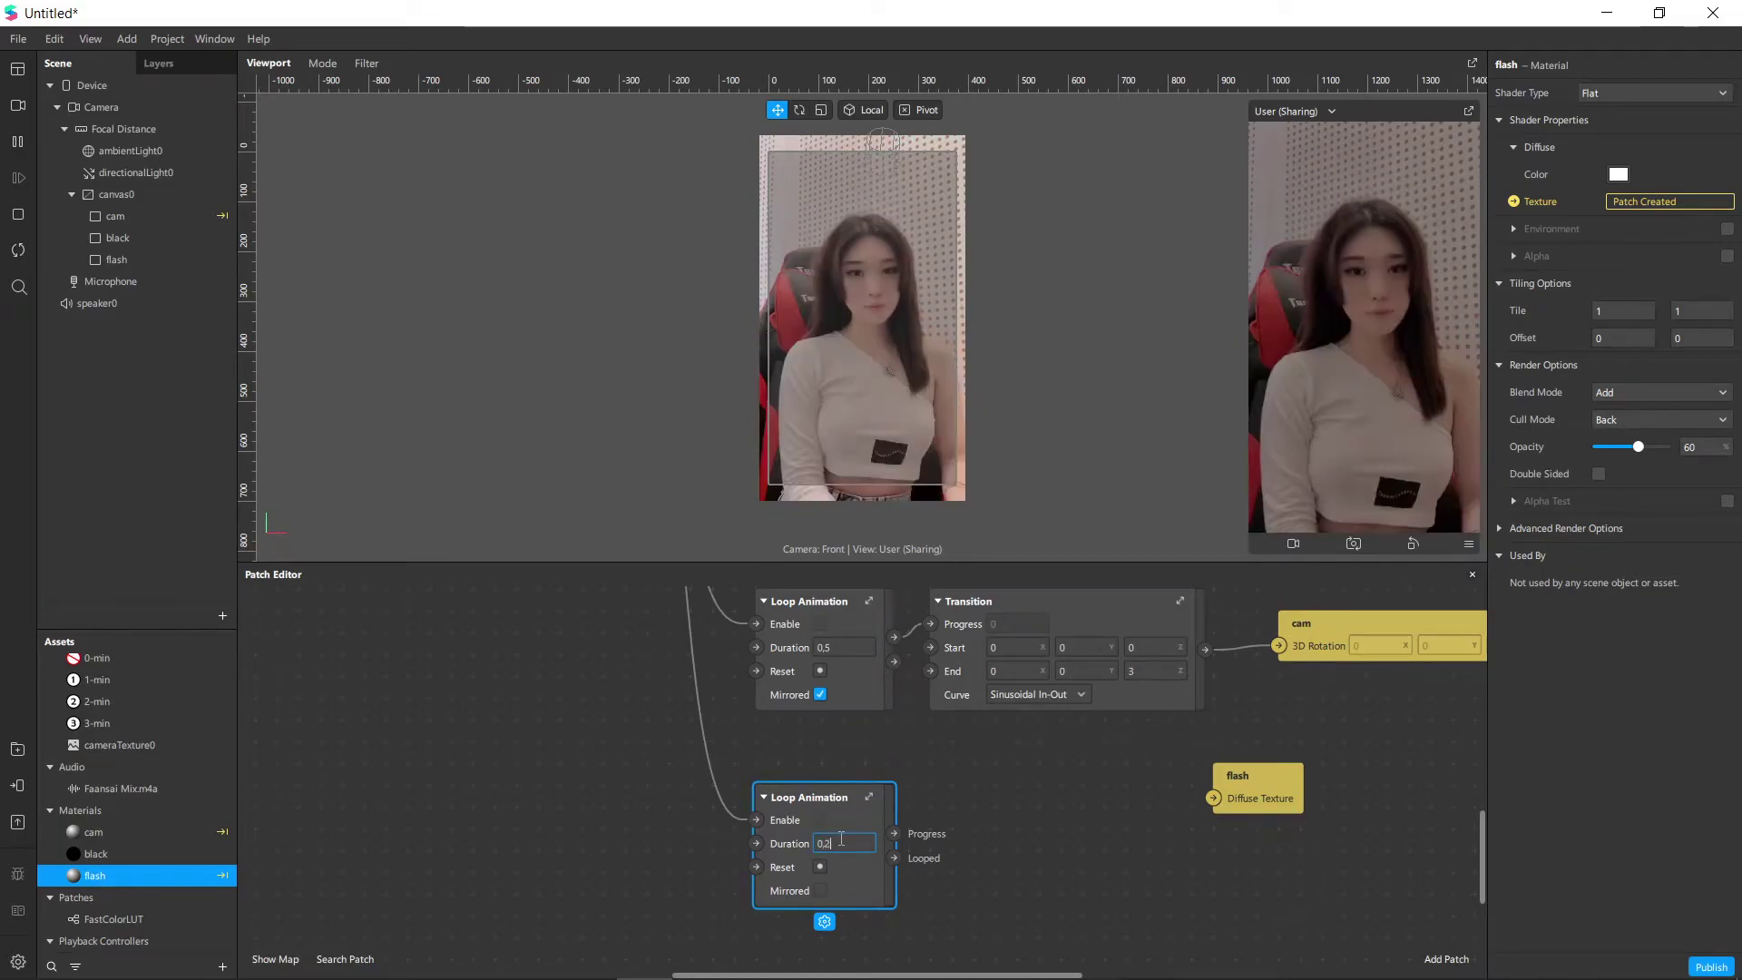
Add a Transition patch connected to the Progress output of the 0,2-second Loop Animation.
drag(922, 833, 886, 862)
text(trans)
key(Return)
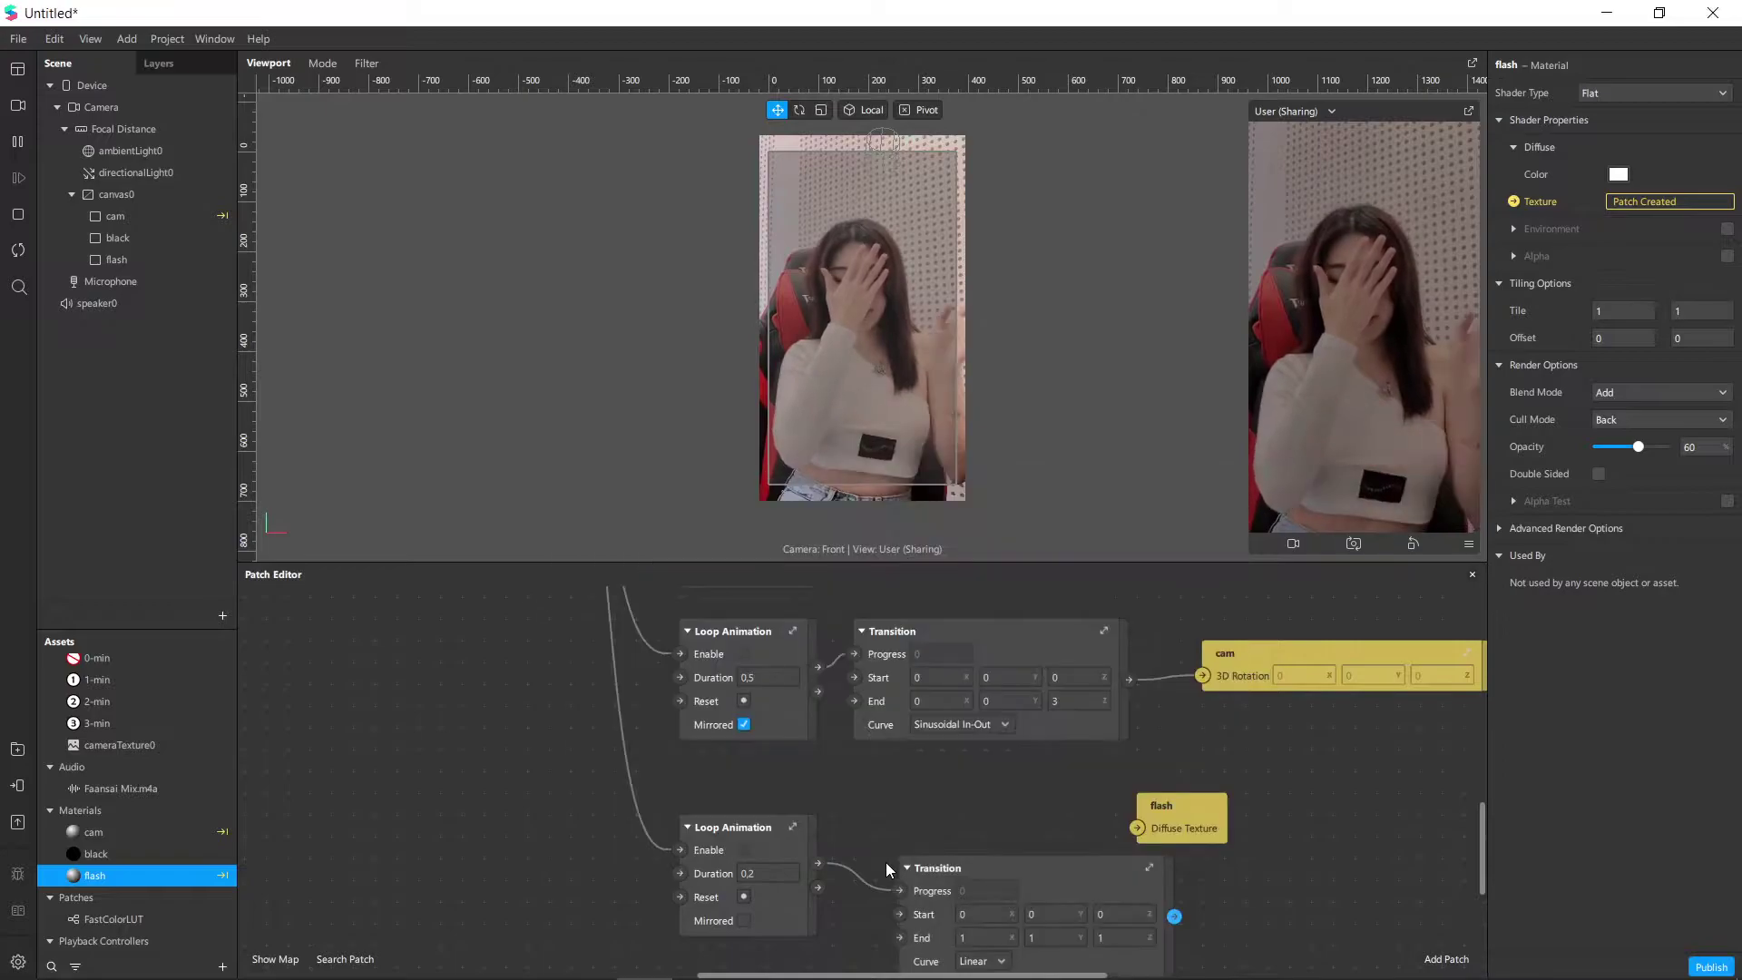
scroll(1005, 831, down, 3)
scroll(1005, 831, right, 4)
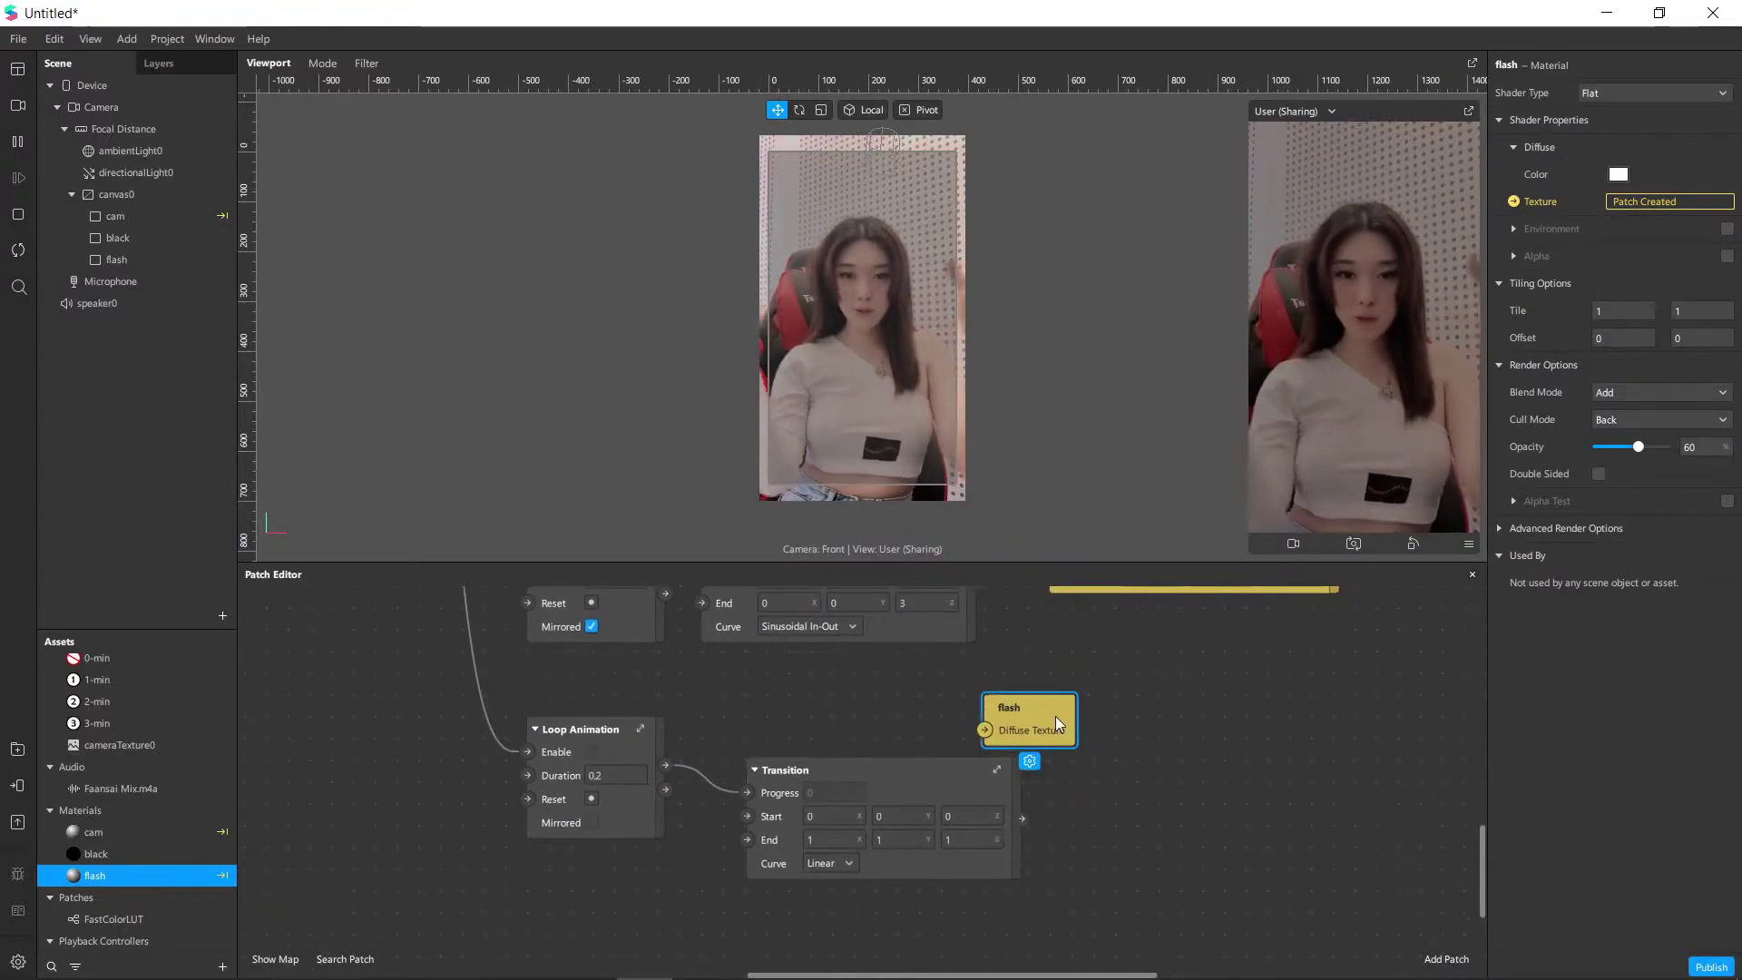
Arrange the flash patch to the right of the new Transition and line the Transition up with its Loop Animation.
drag(1057, 723, 1241, 776)
scroll(980, 712, up, 2)
drag(978, 709, 1016, 738)
drag(930, 810, 893, 753)
click(1020, 705)
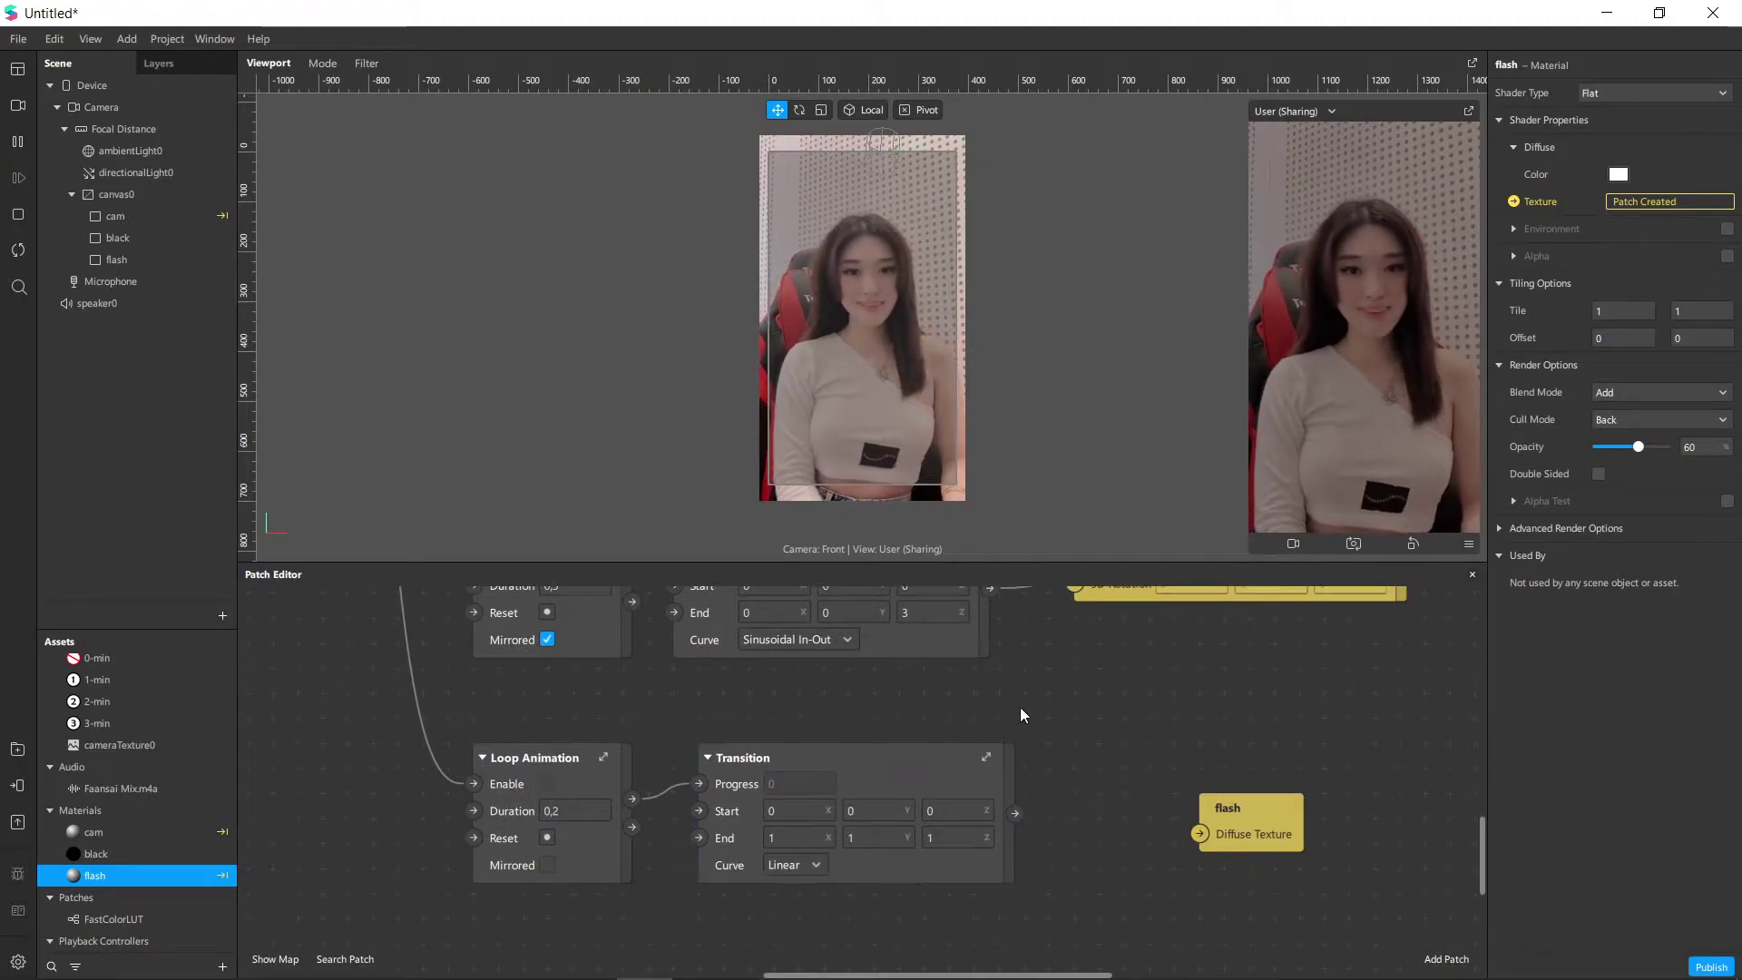
Change the new Transition patch's value type to color.
click(908, 776)
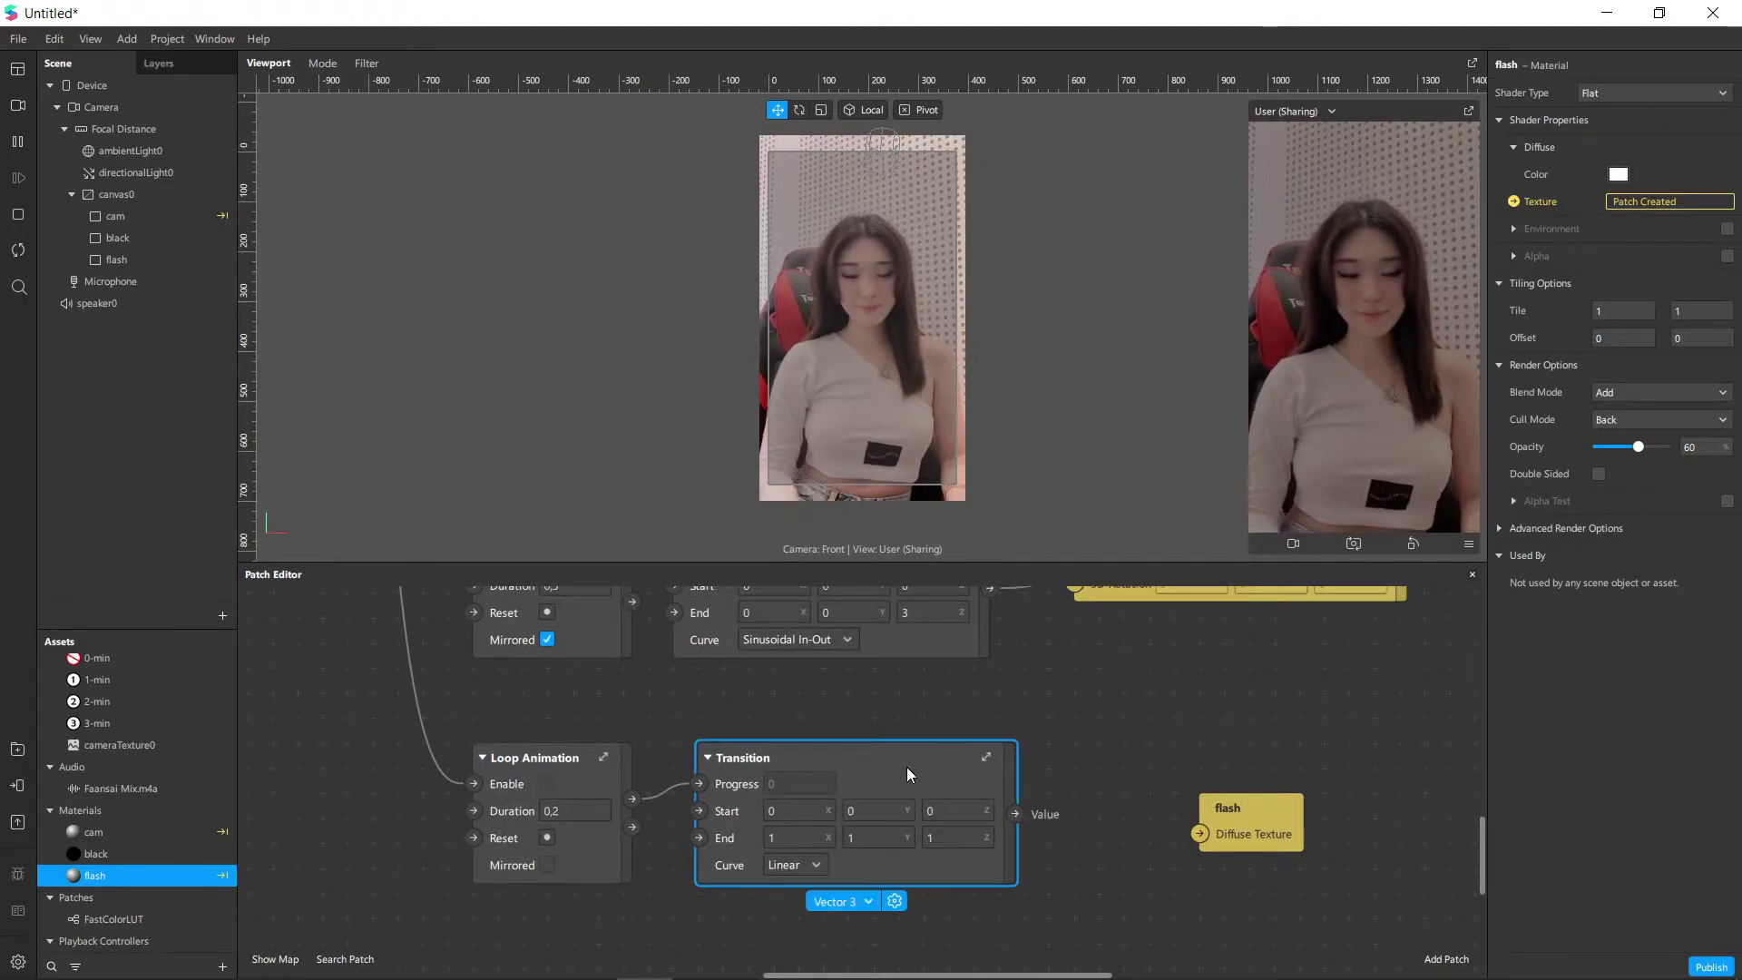
click(857, 901)
click(880, 864)
ctrl+scroll(794, 846, up, 2)
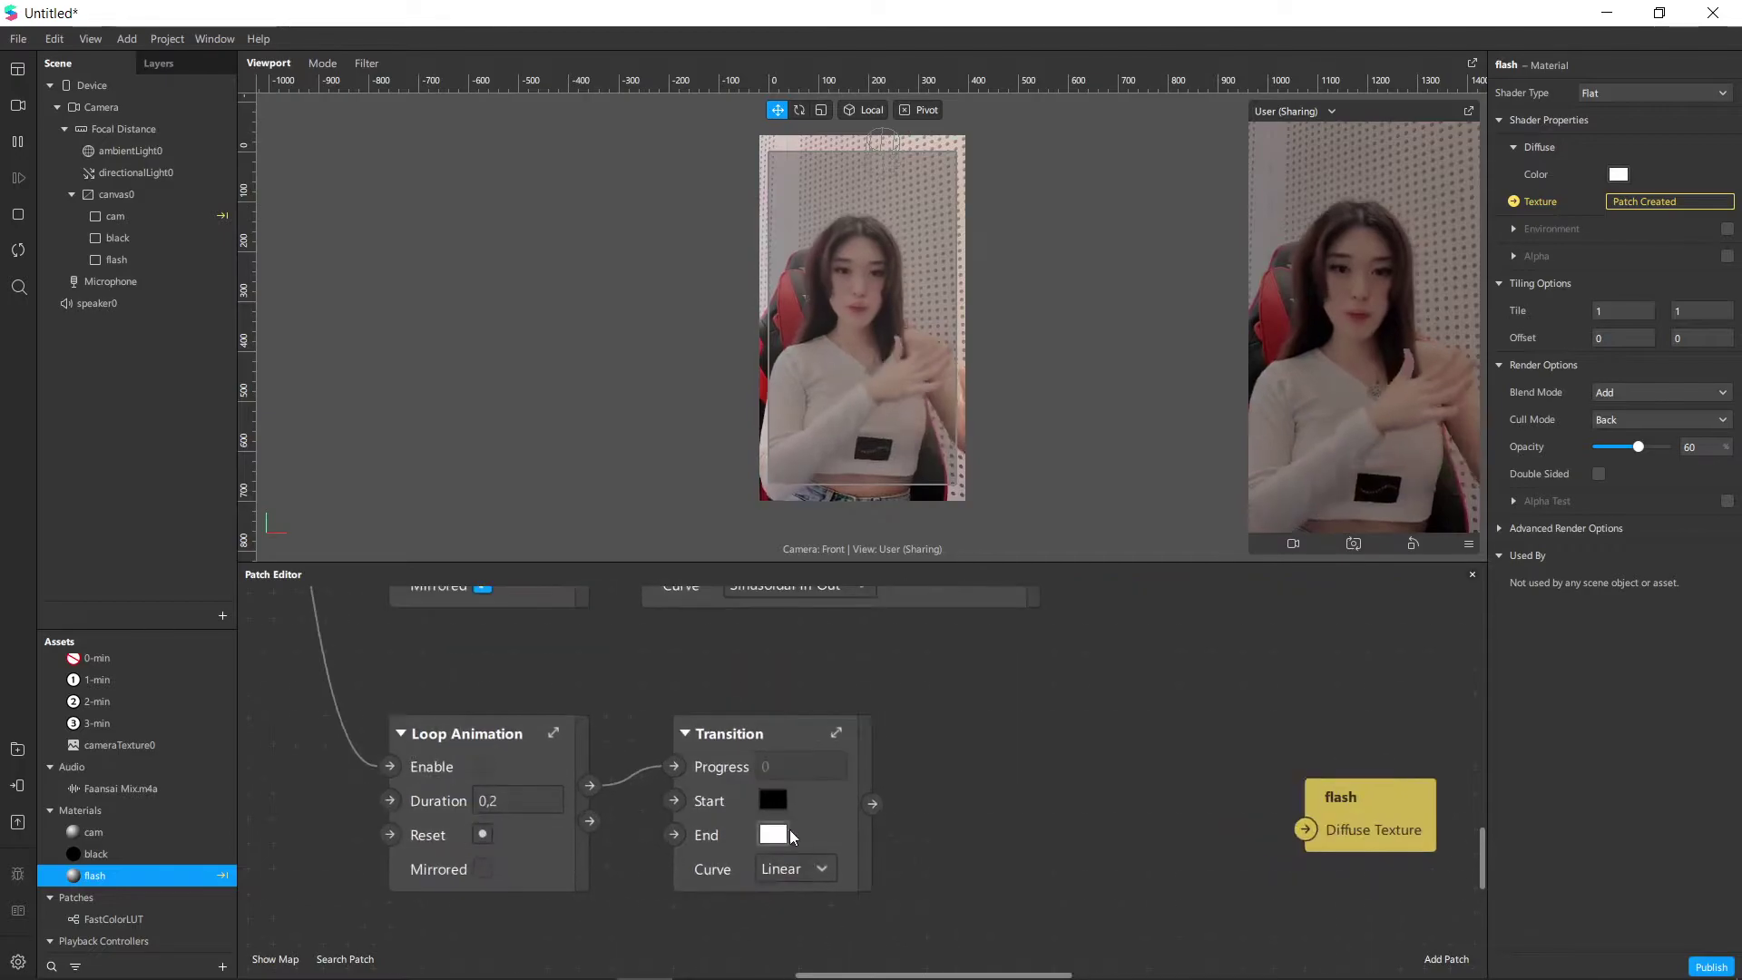
Set the new Transition's Start color to white and its End color to black.
click(777, 798)
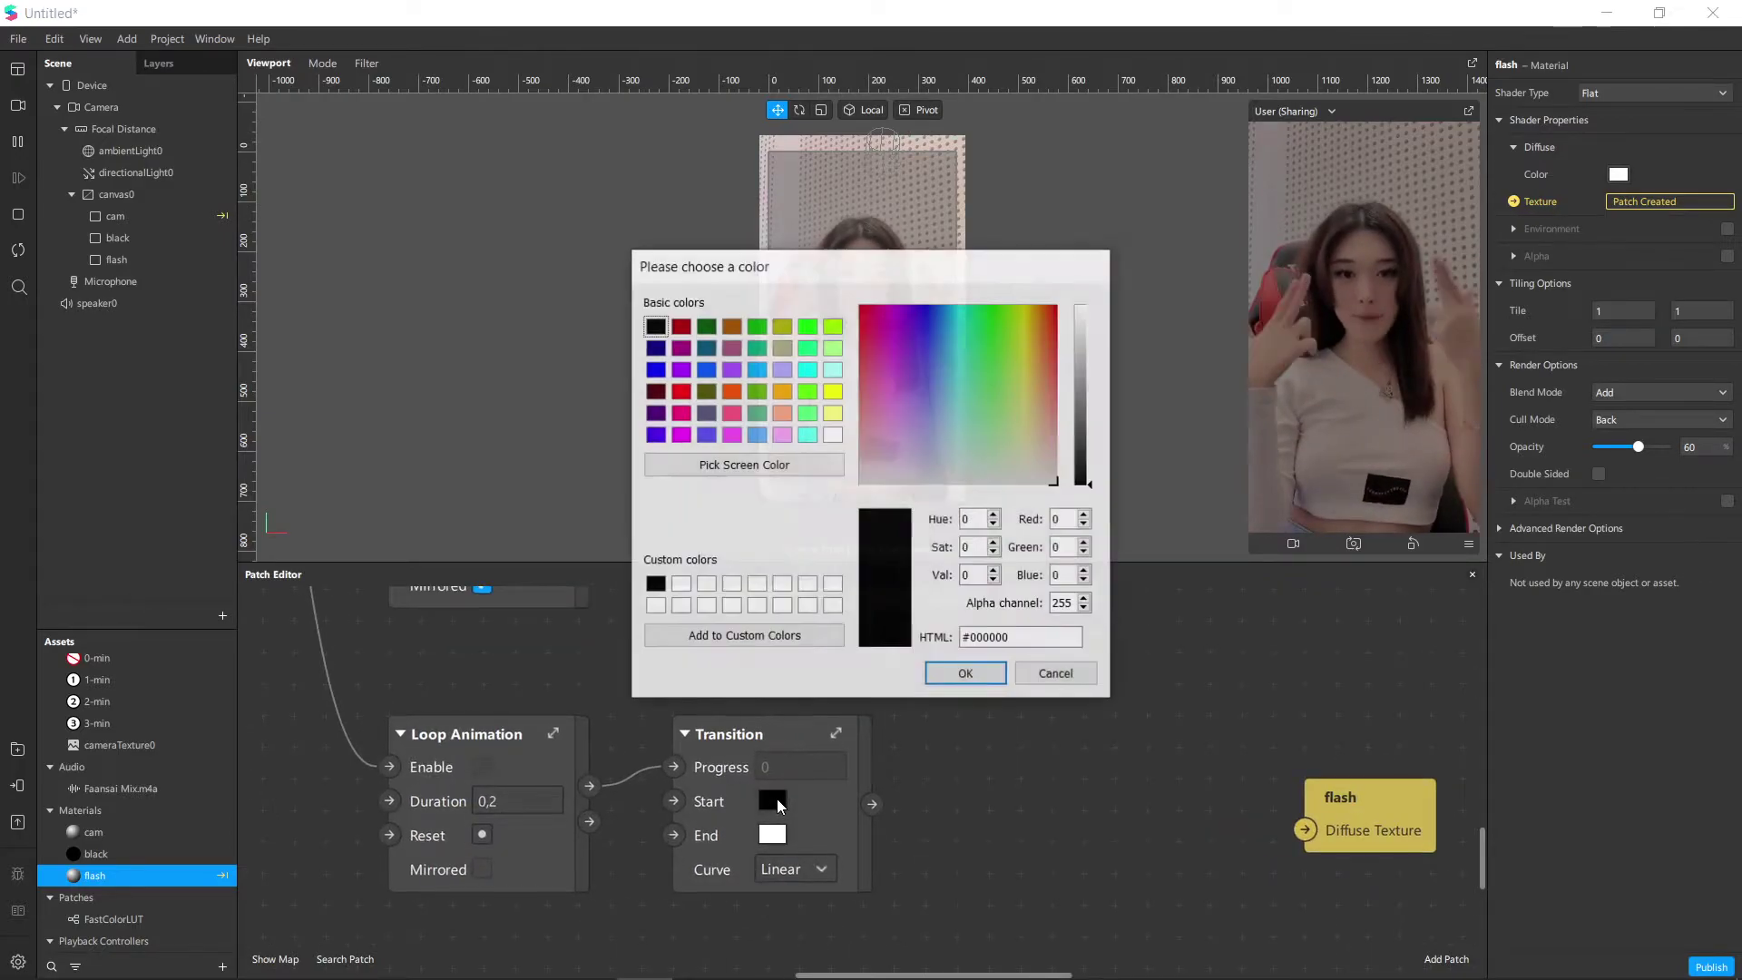
click(832, 434)
click(968, 674)
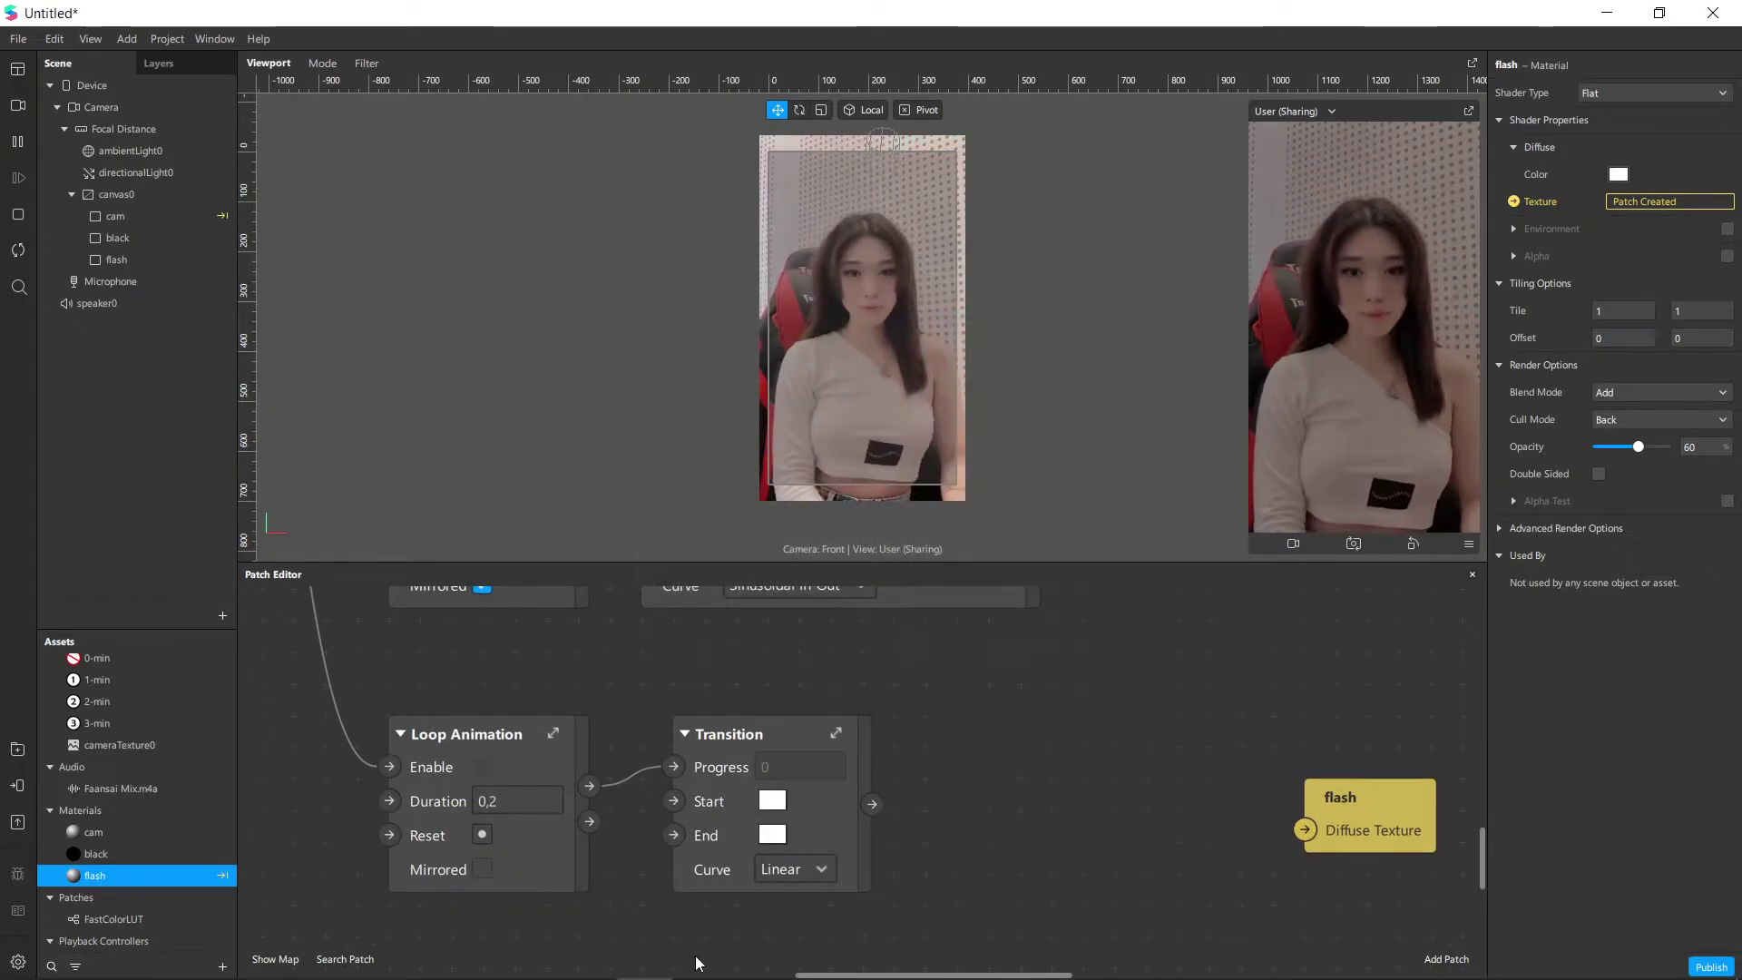
click(773, 835)
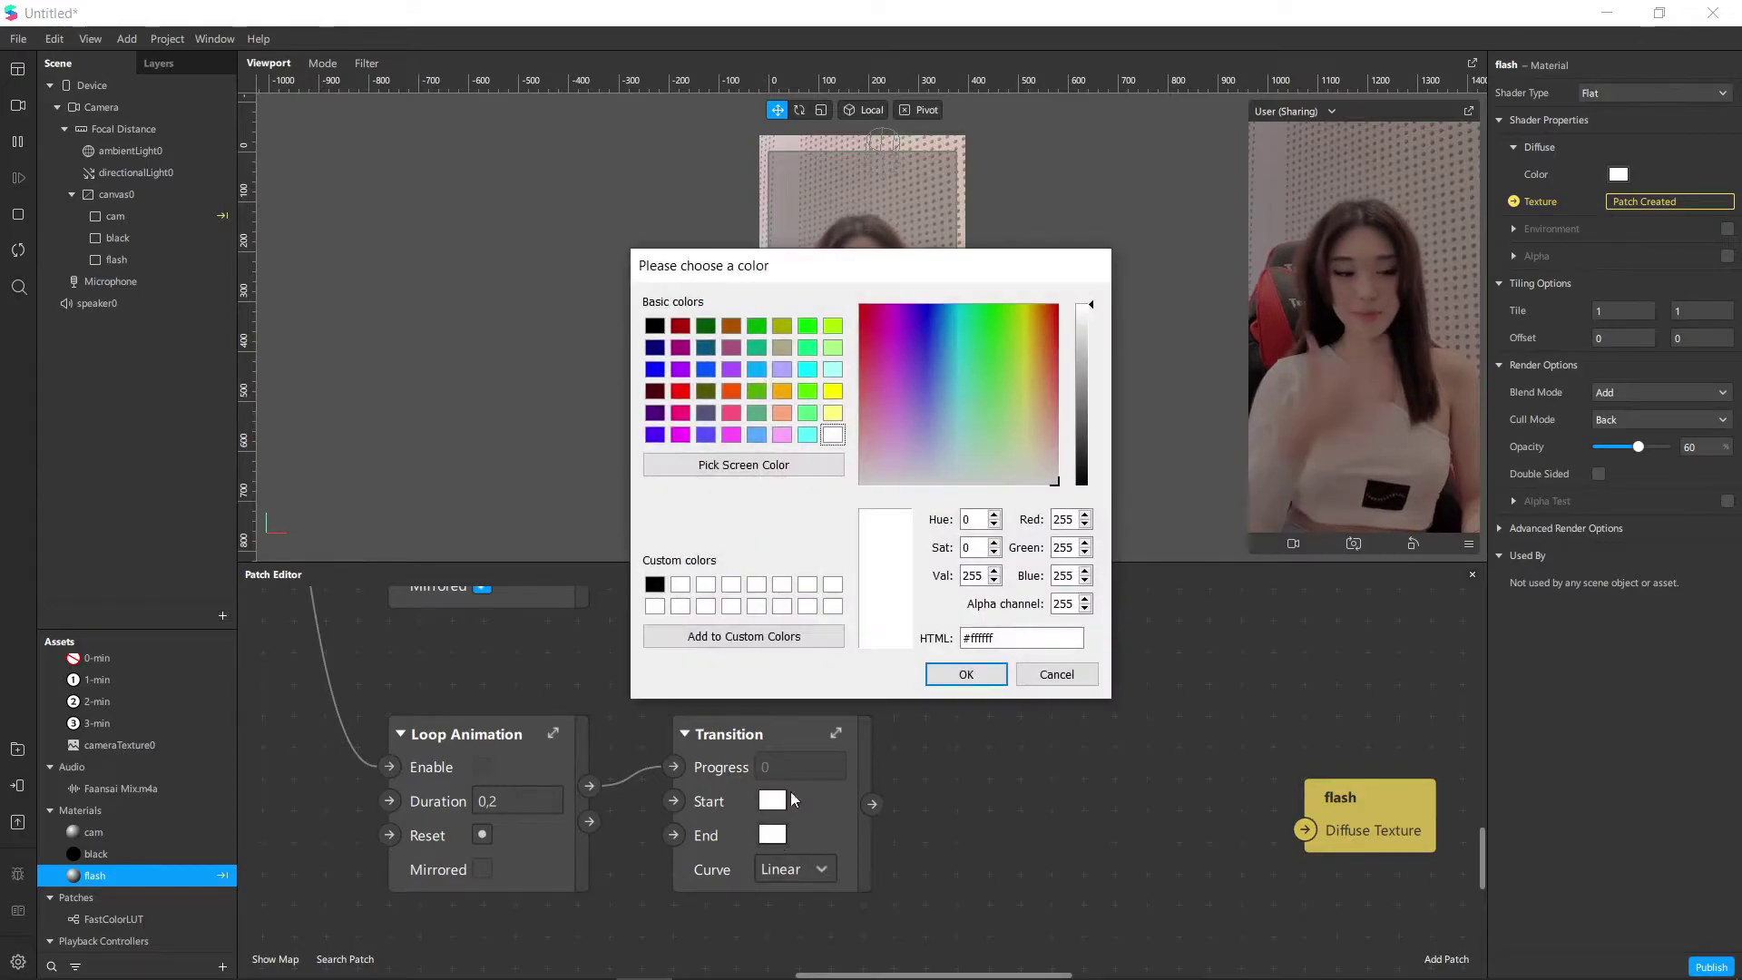
click(654, 330)
click(966, 674)
Connect the color Transition's output to the flash patch's Diffuse Texture input.
drag(871, 804, 975, 795)
click(994, 704)
scroll(980, 709, down, 2)
middle_drag(980, 709, 1088, 854)
scroll(1087, 854, down, 2)
middle_drag(560, 695, 679, 963)
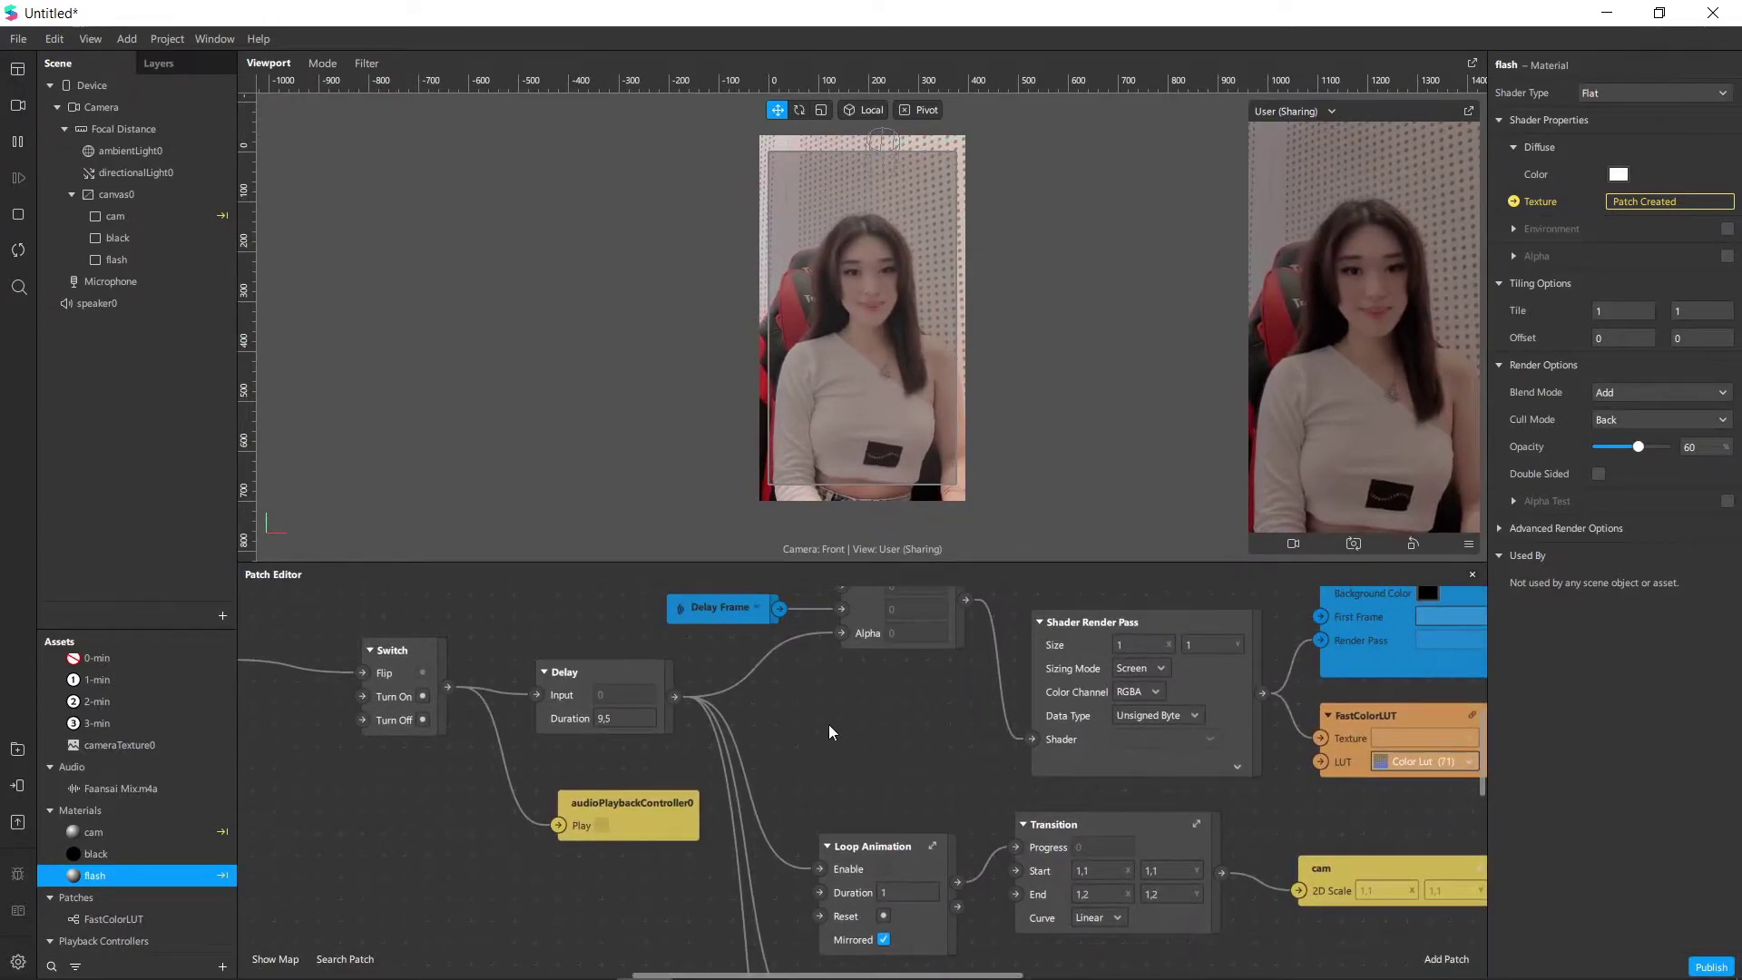
Create a patch for the flash rectangle's Visible property, drive it from the Delay output, and test it with a tap in the preview.
click(171, 260)
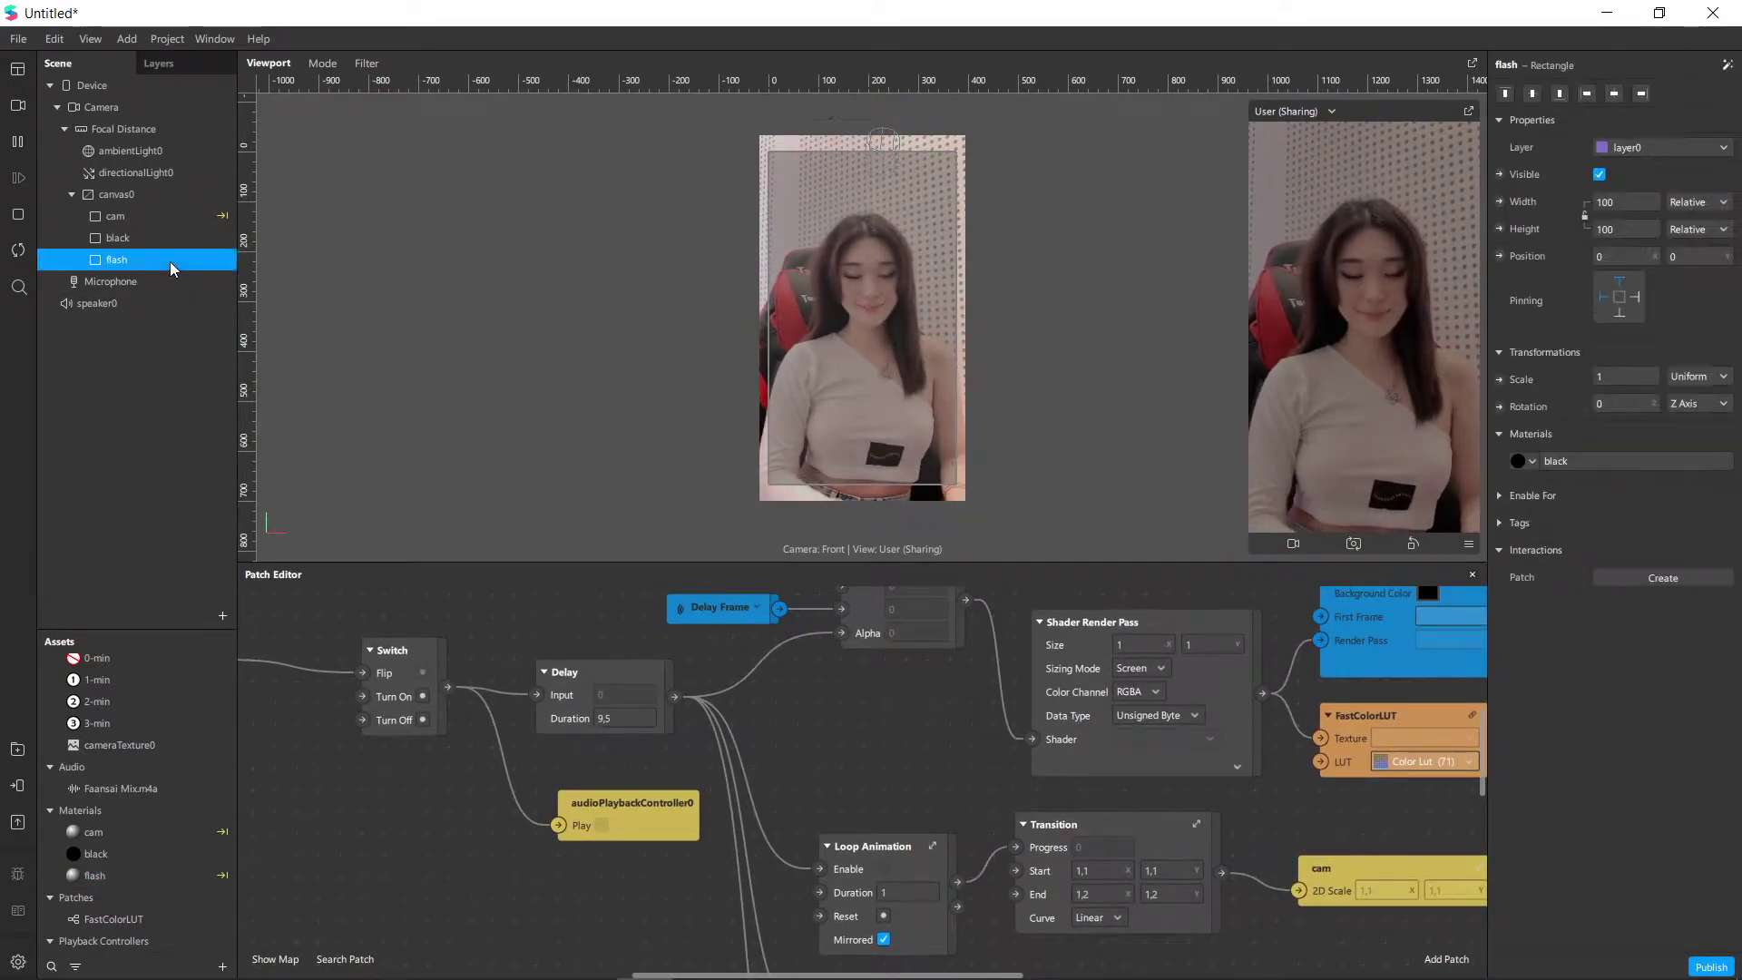
click(1500, 175)
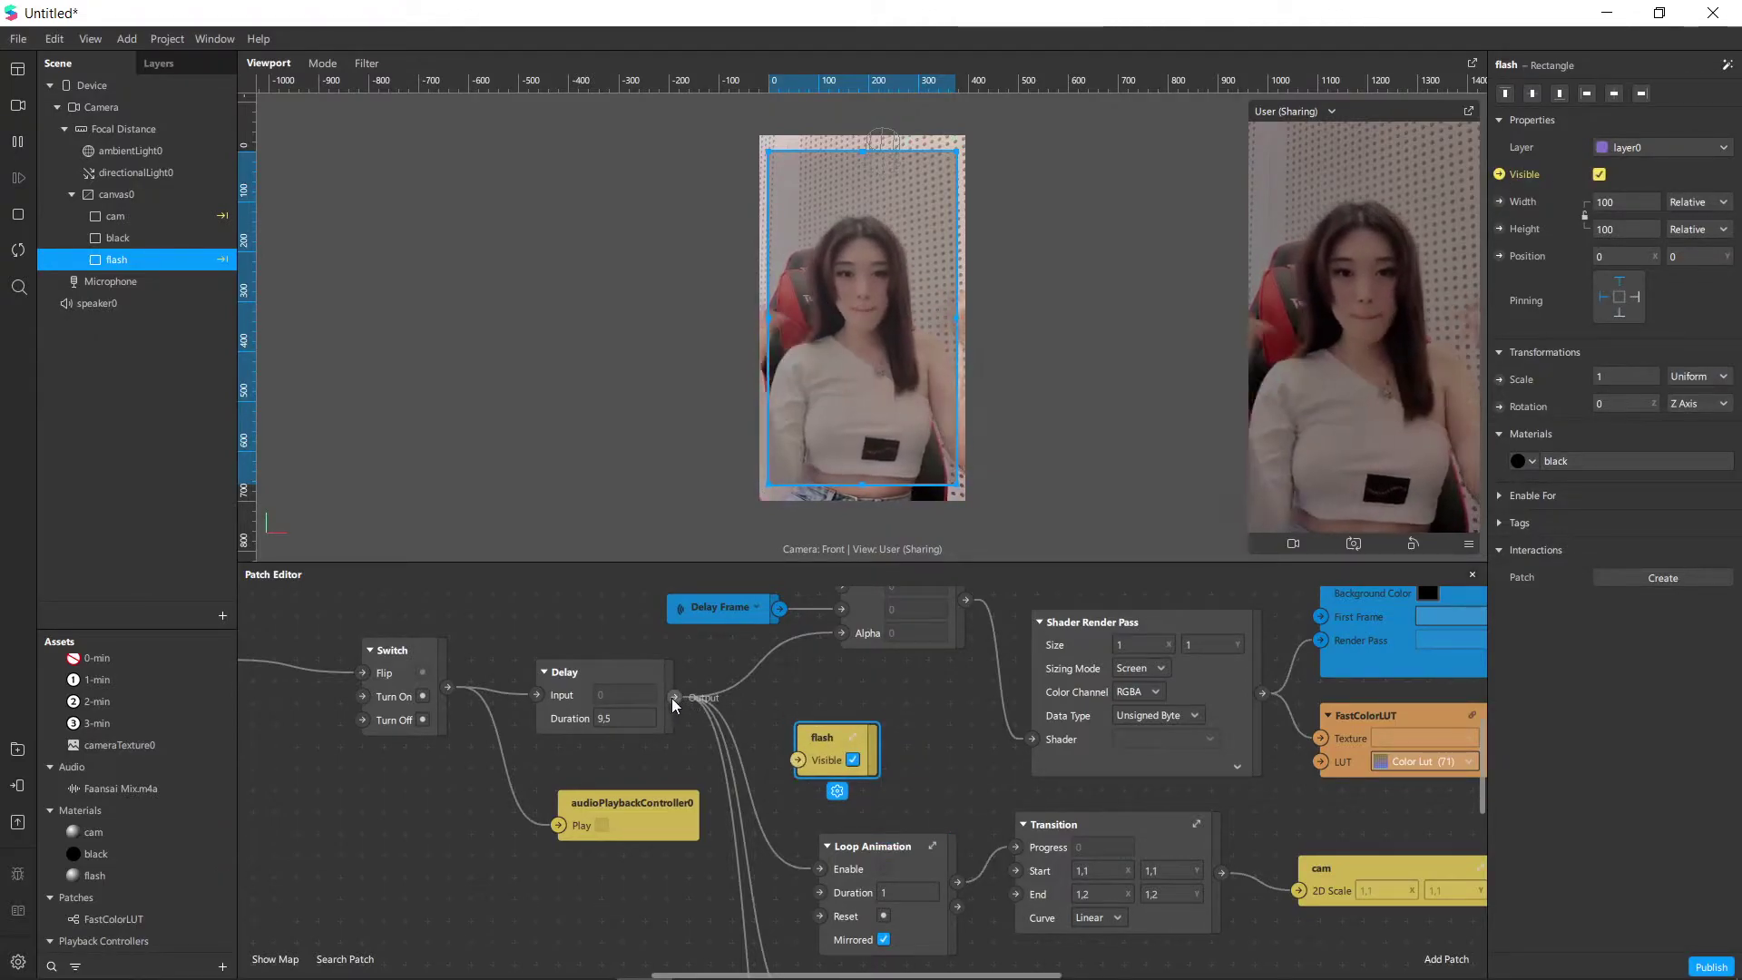
drag(676, 698, 696, 710)
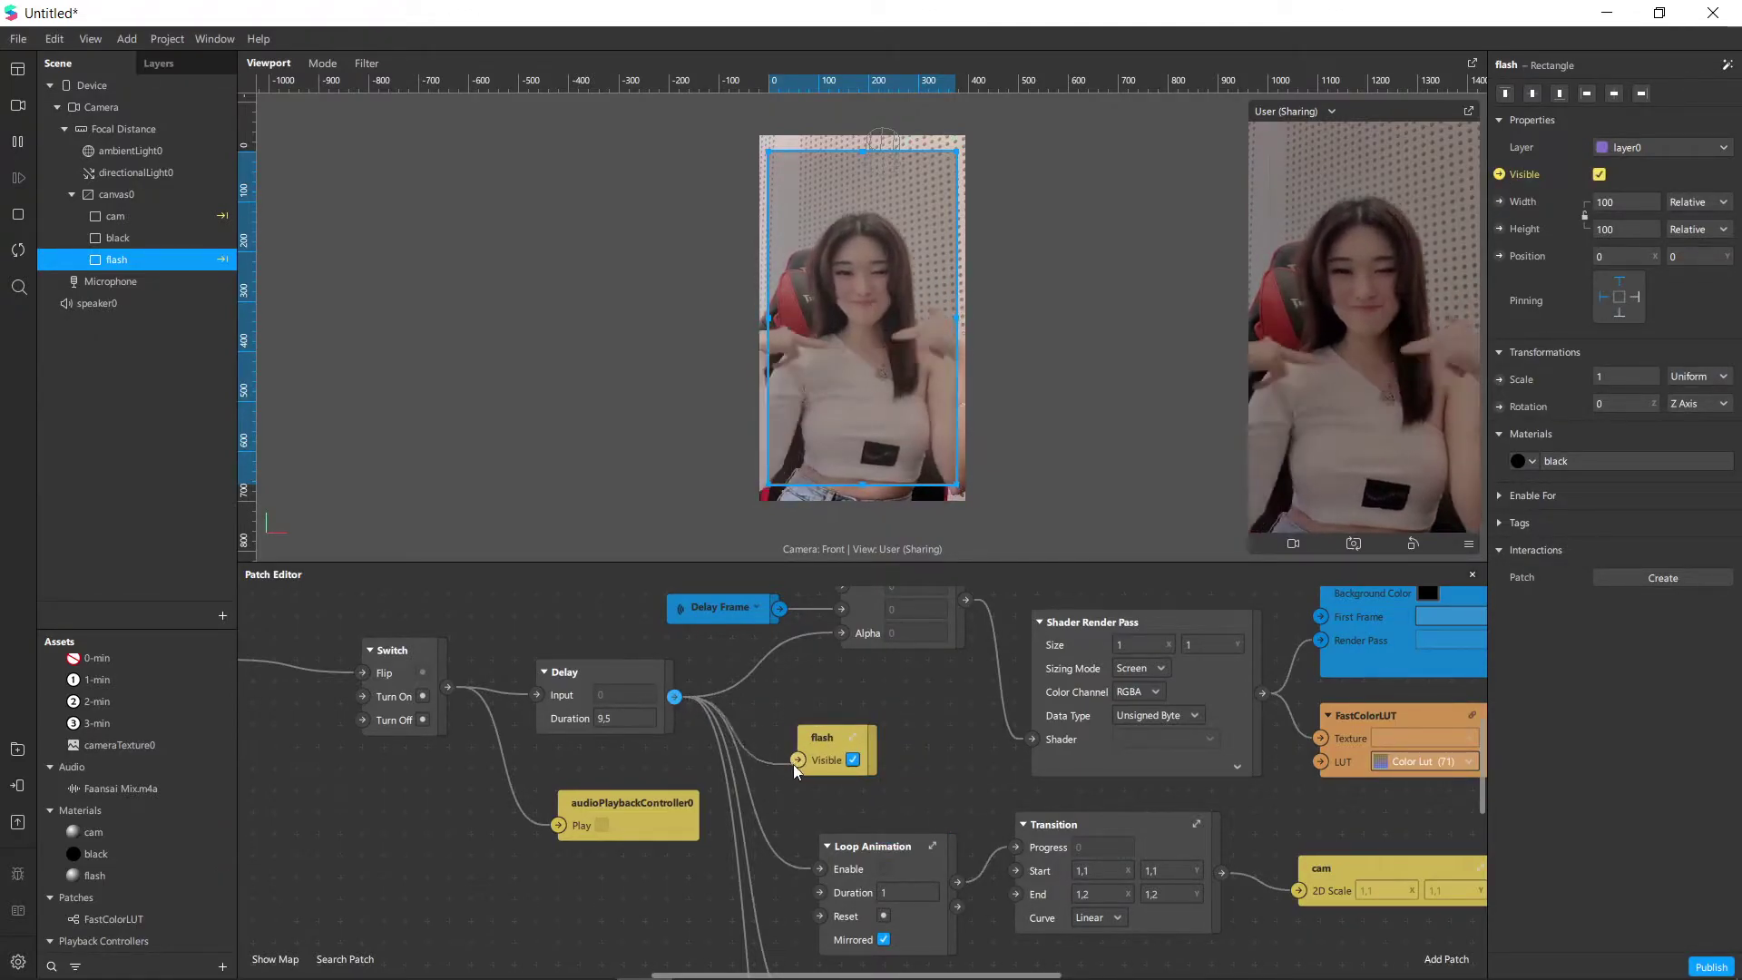
drag(791, 764, 798, 760)
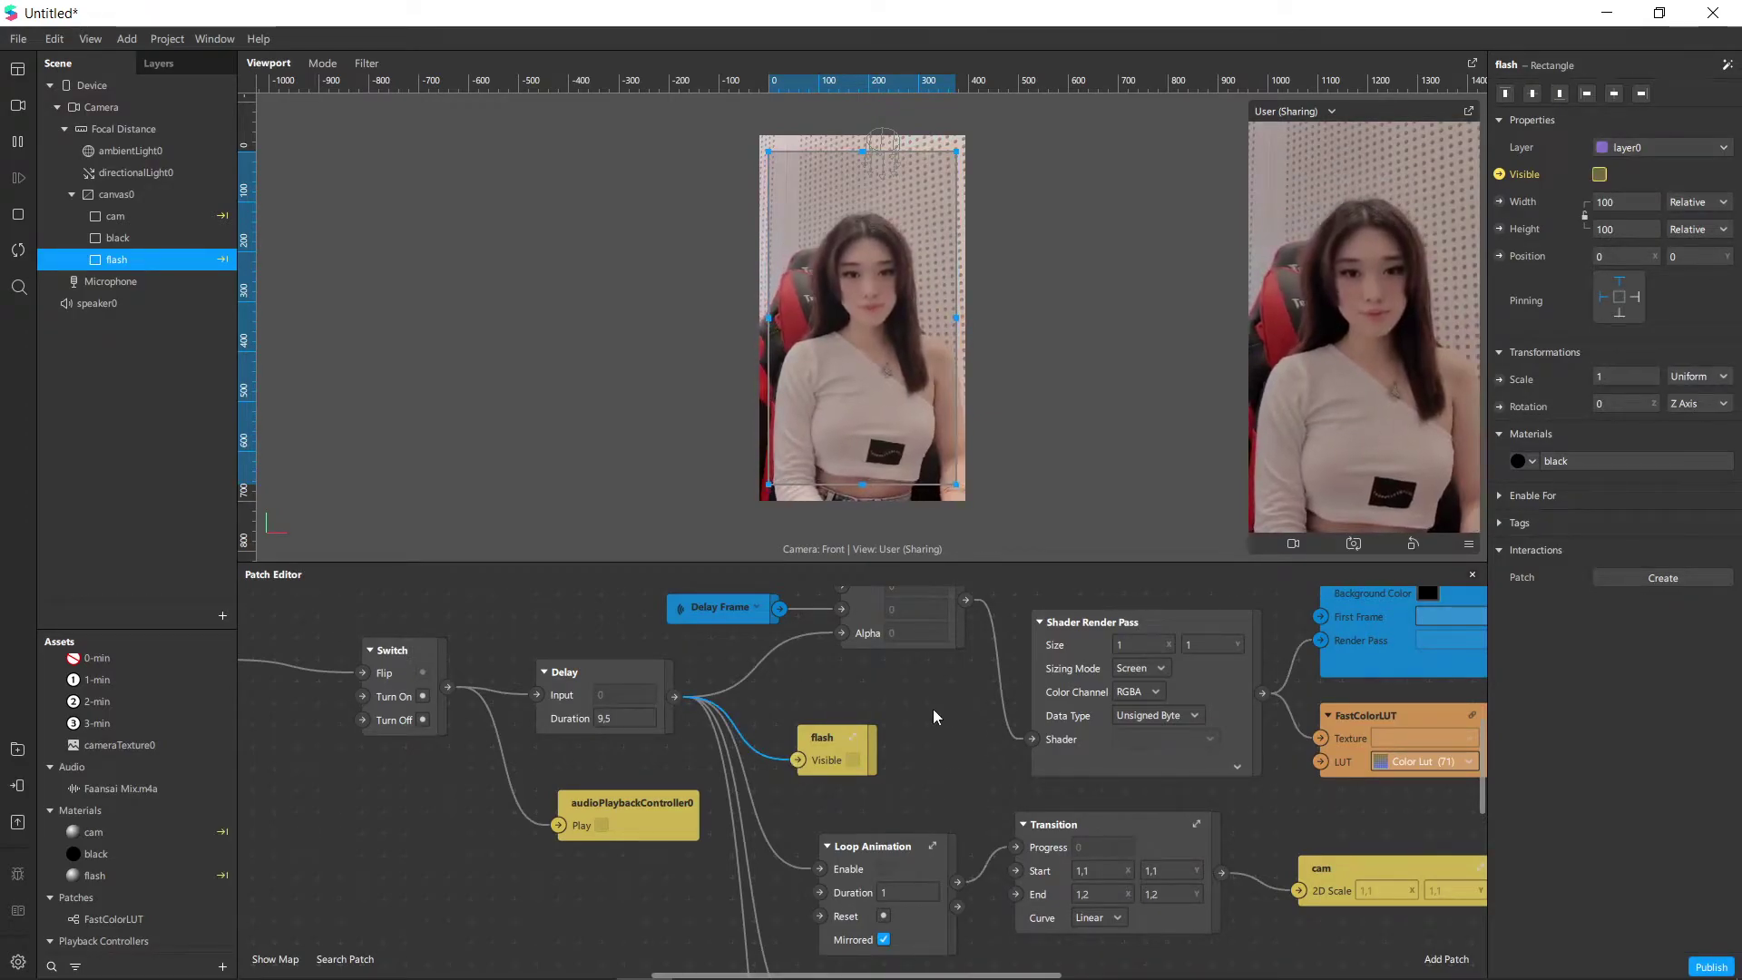
click(538, 334)
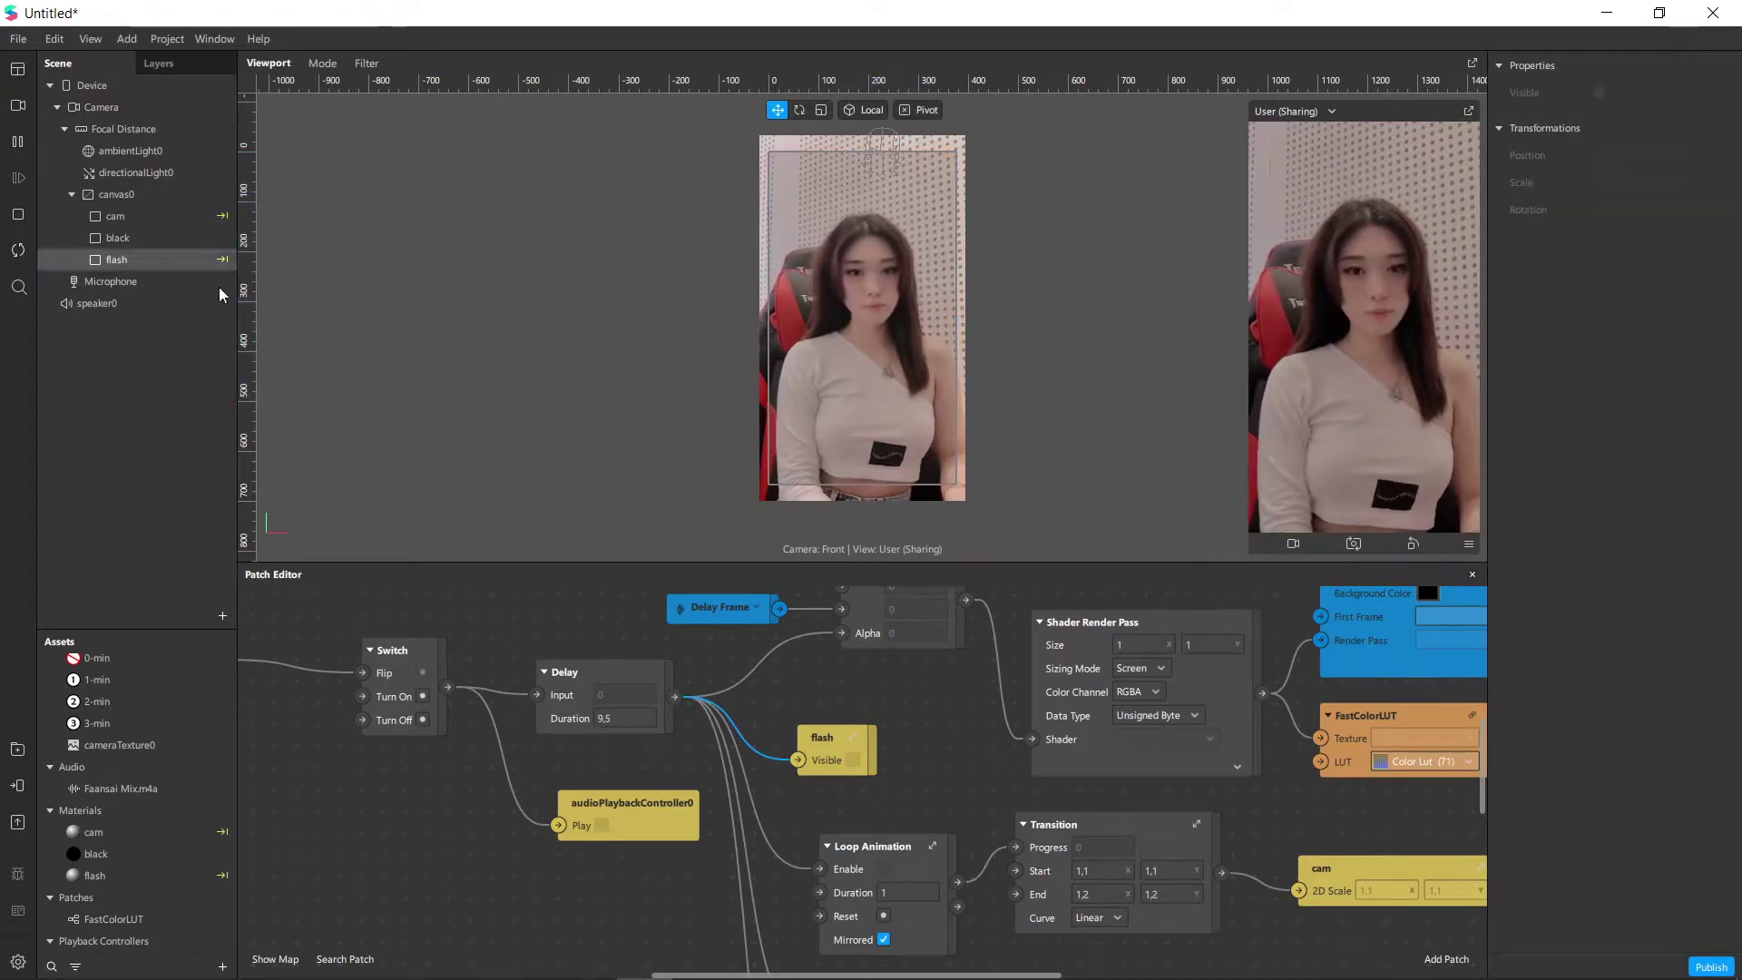
click(1382, 392)
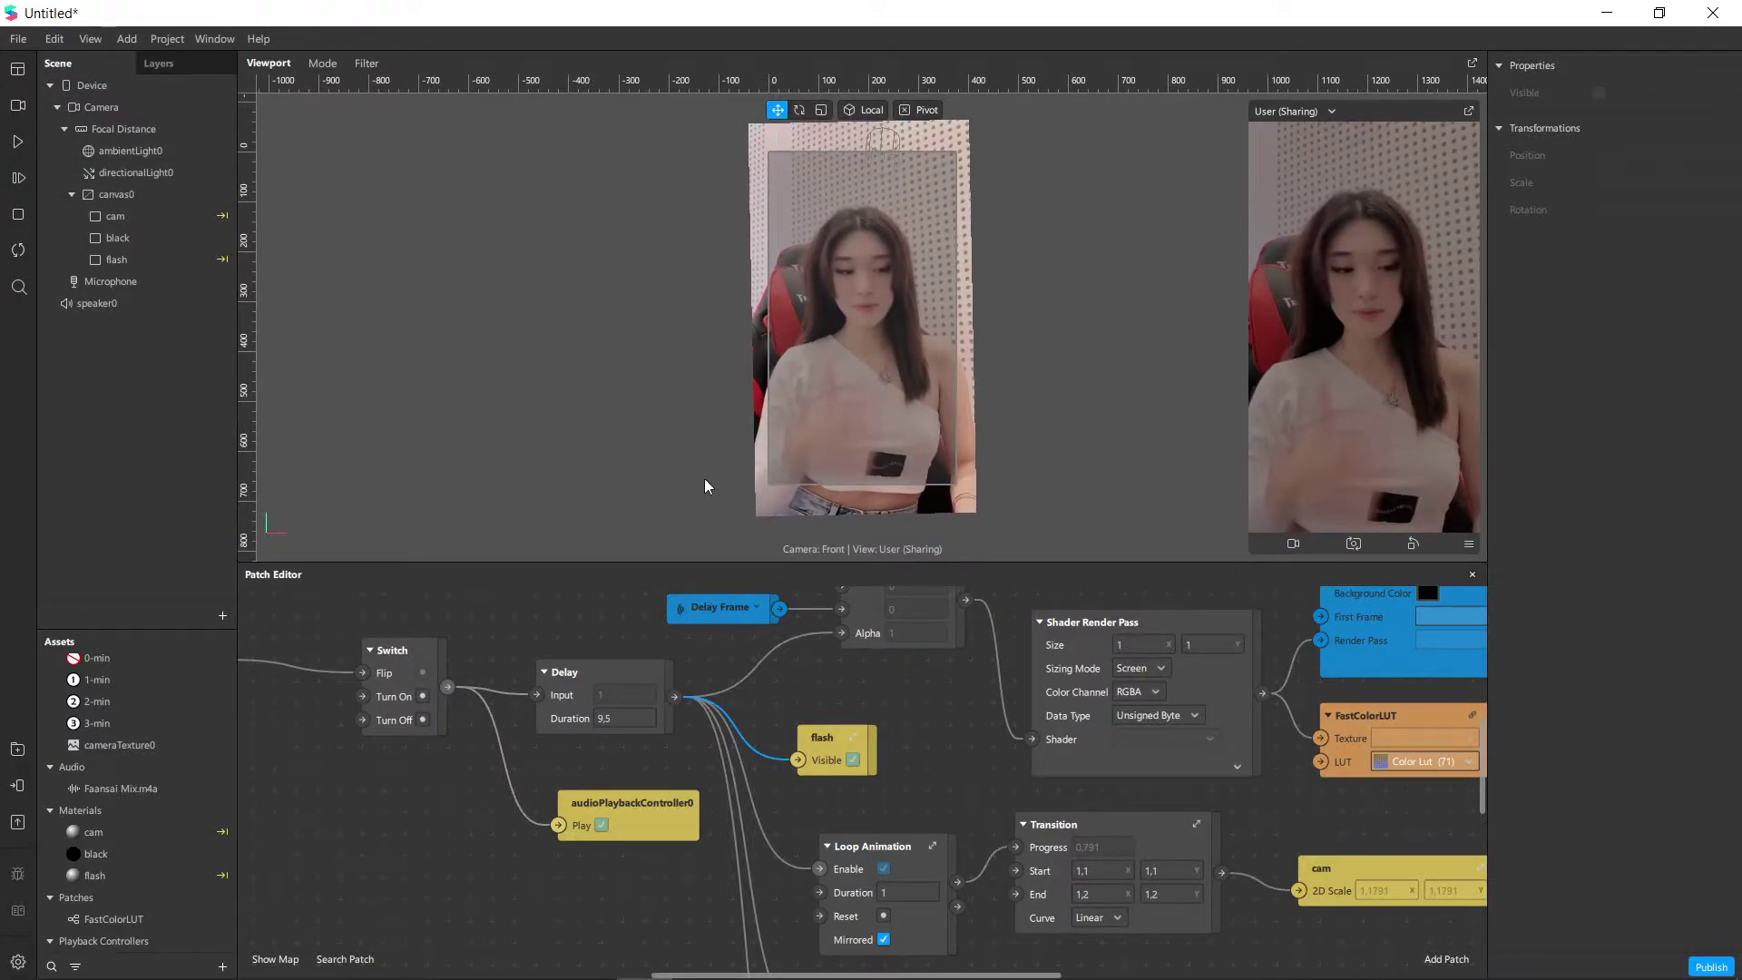
Assign the flash material to the flash rectangle, resume the preview video and restart the effect.
click(152, 259)
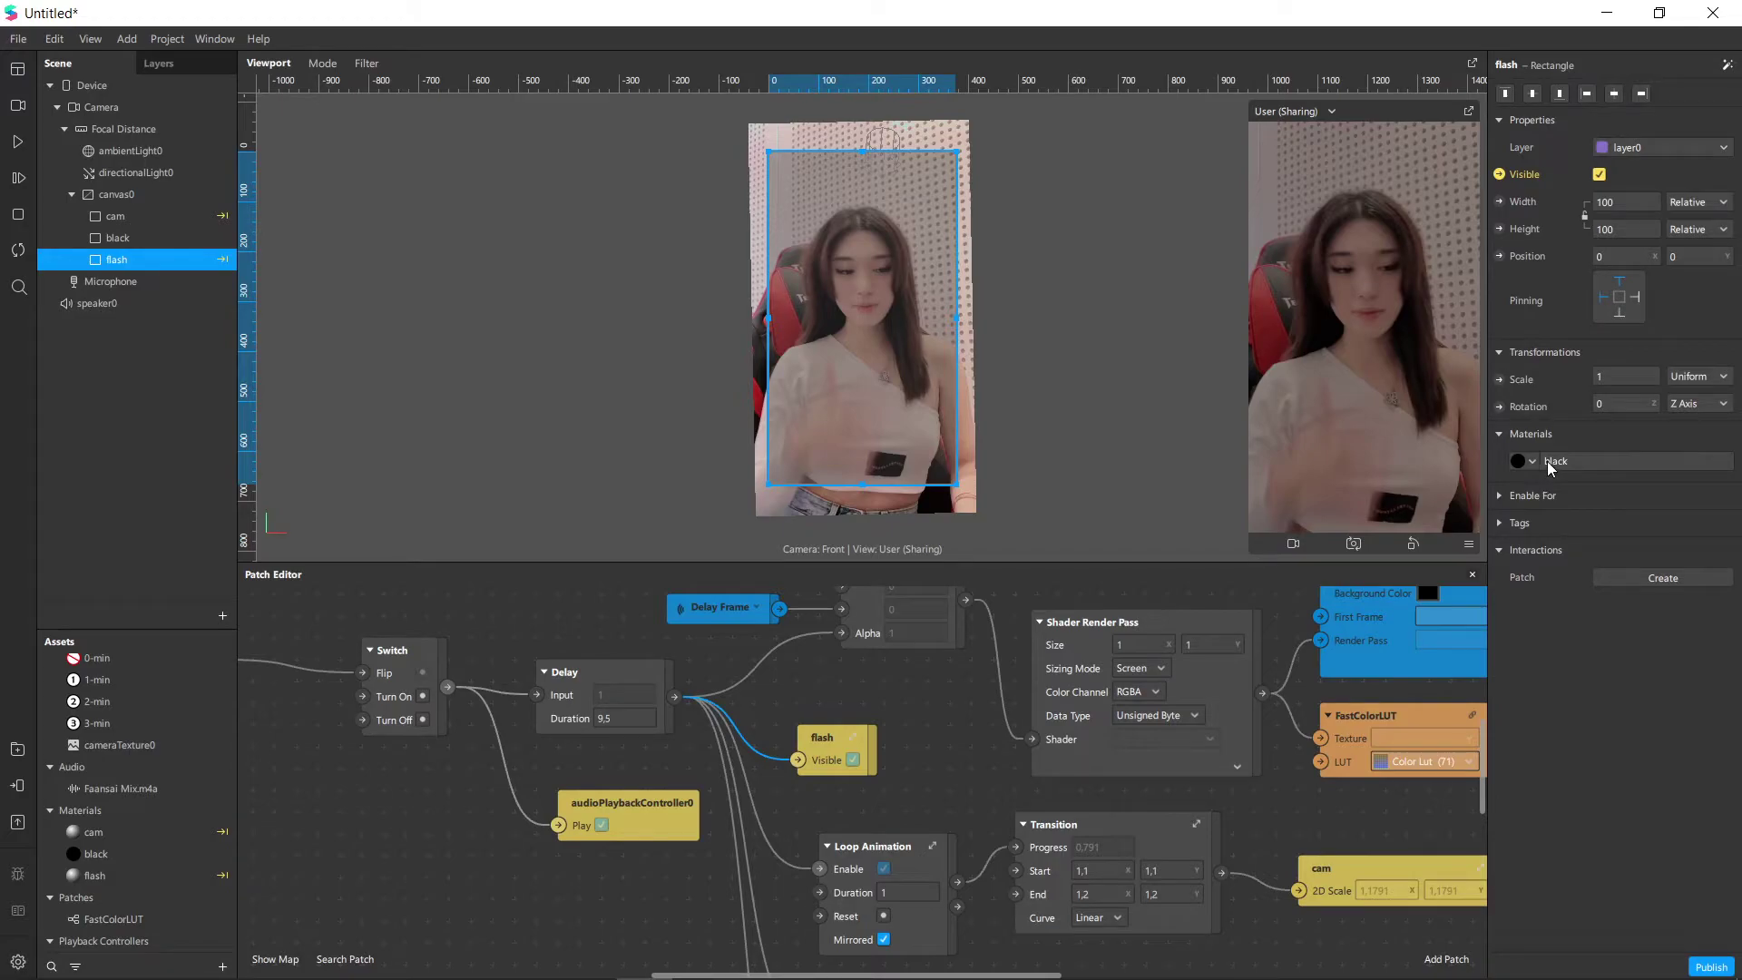
click(1533, 459)
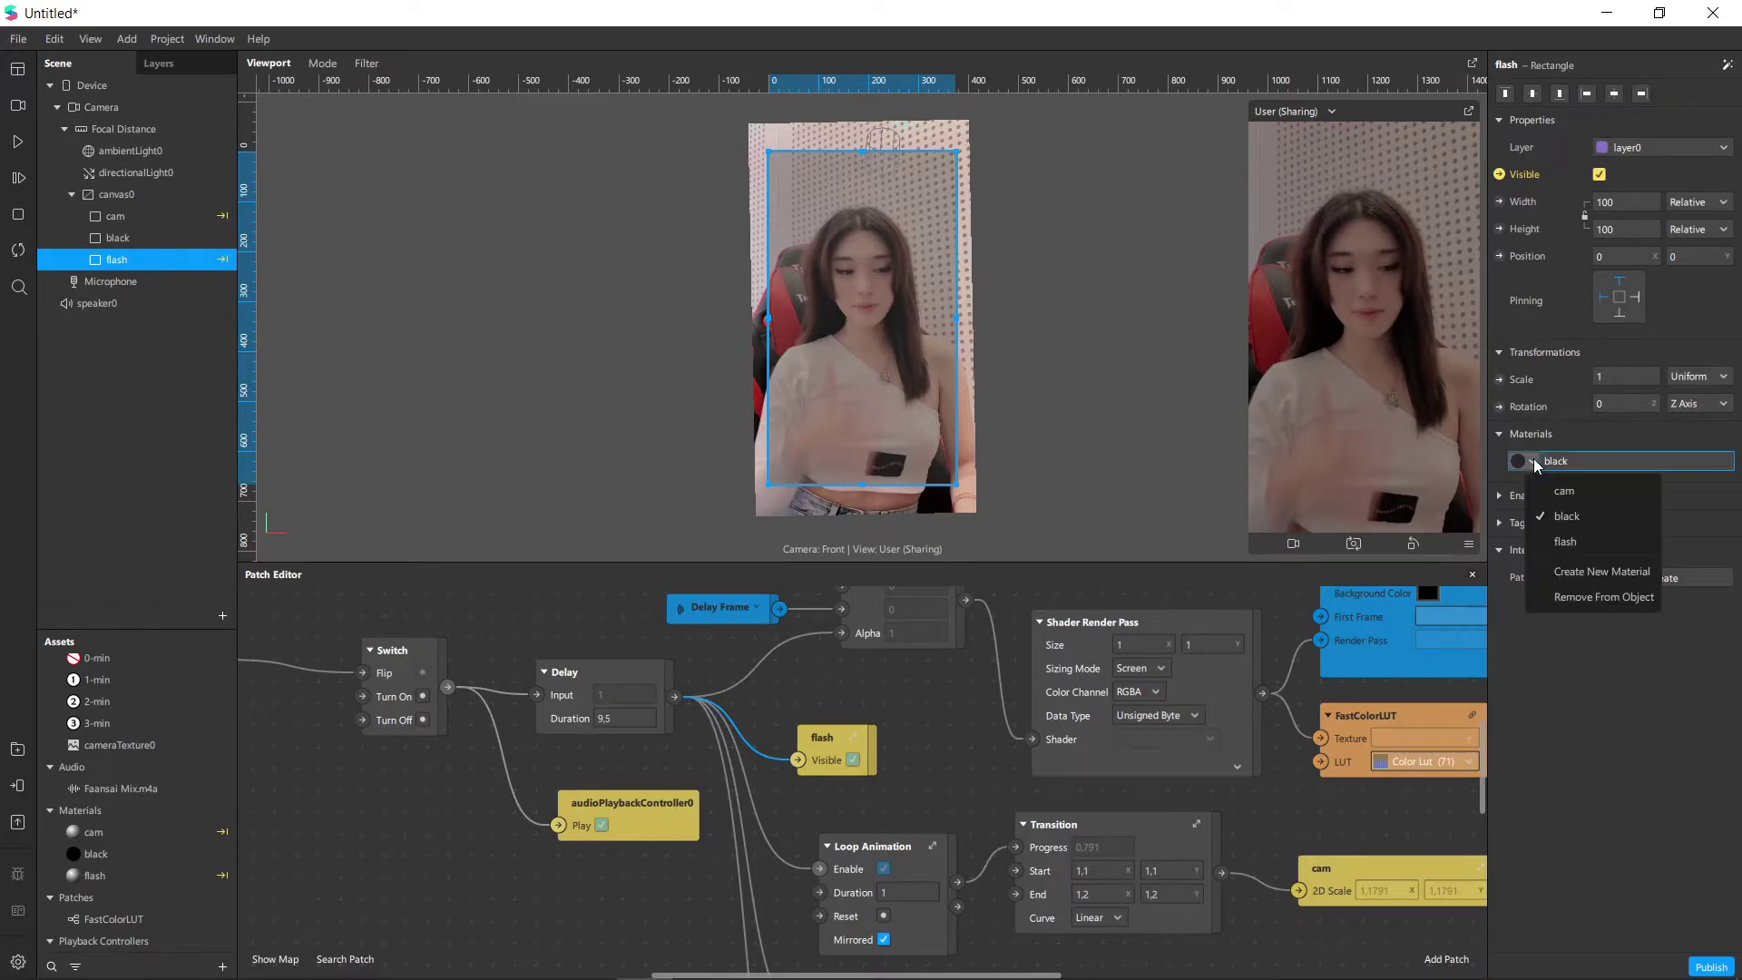
click(1565, 537)
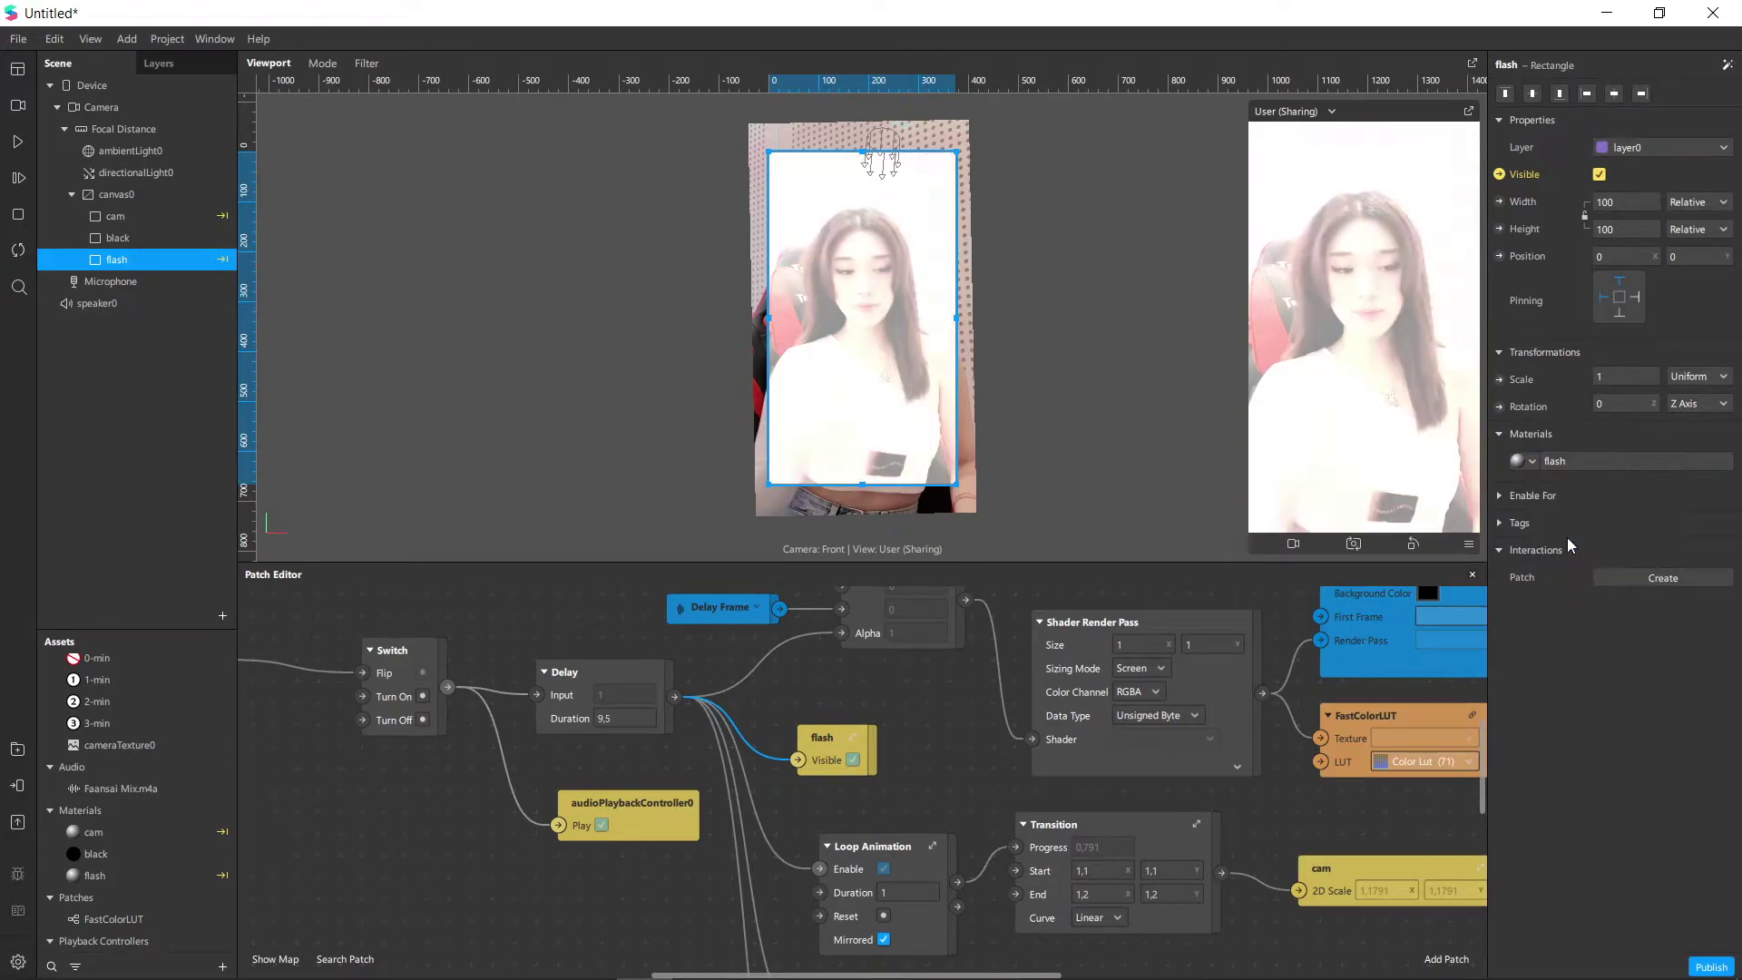
click(17, 144)
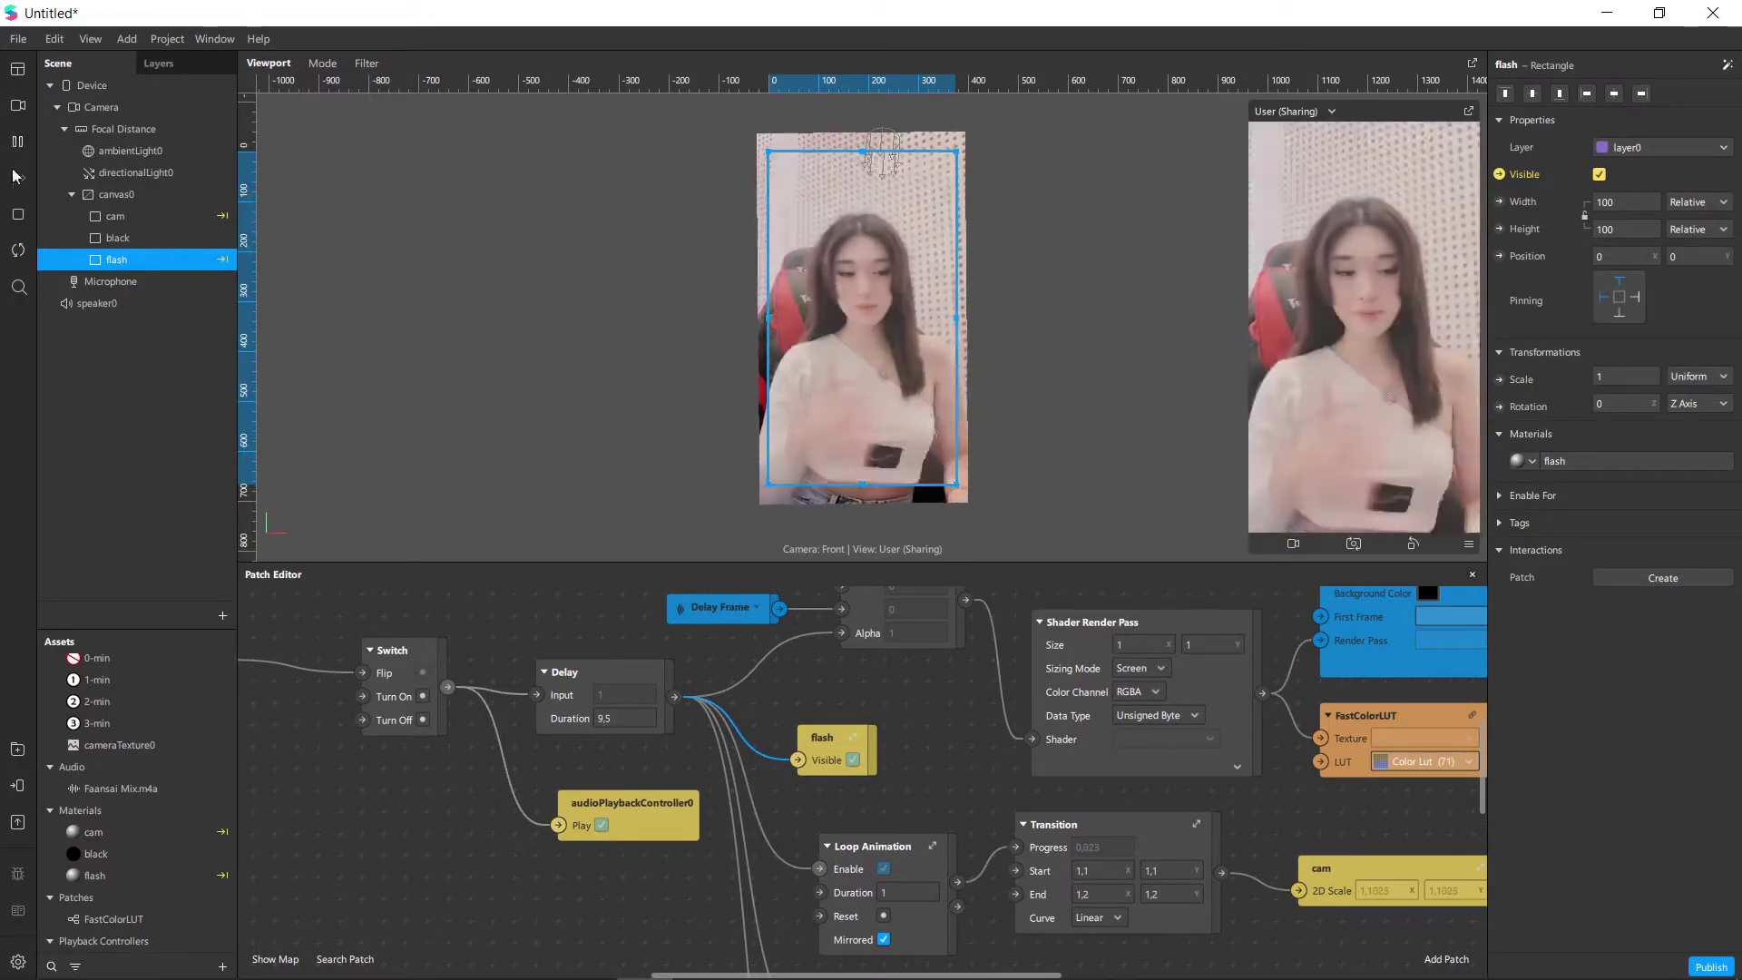
click(19, 249)
Try driving the black rectangle's Visible property from the Delay output, and delete its patch.
scroll(554, 708, down, 3)
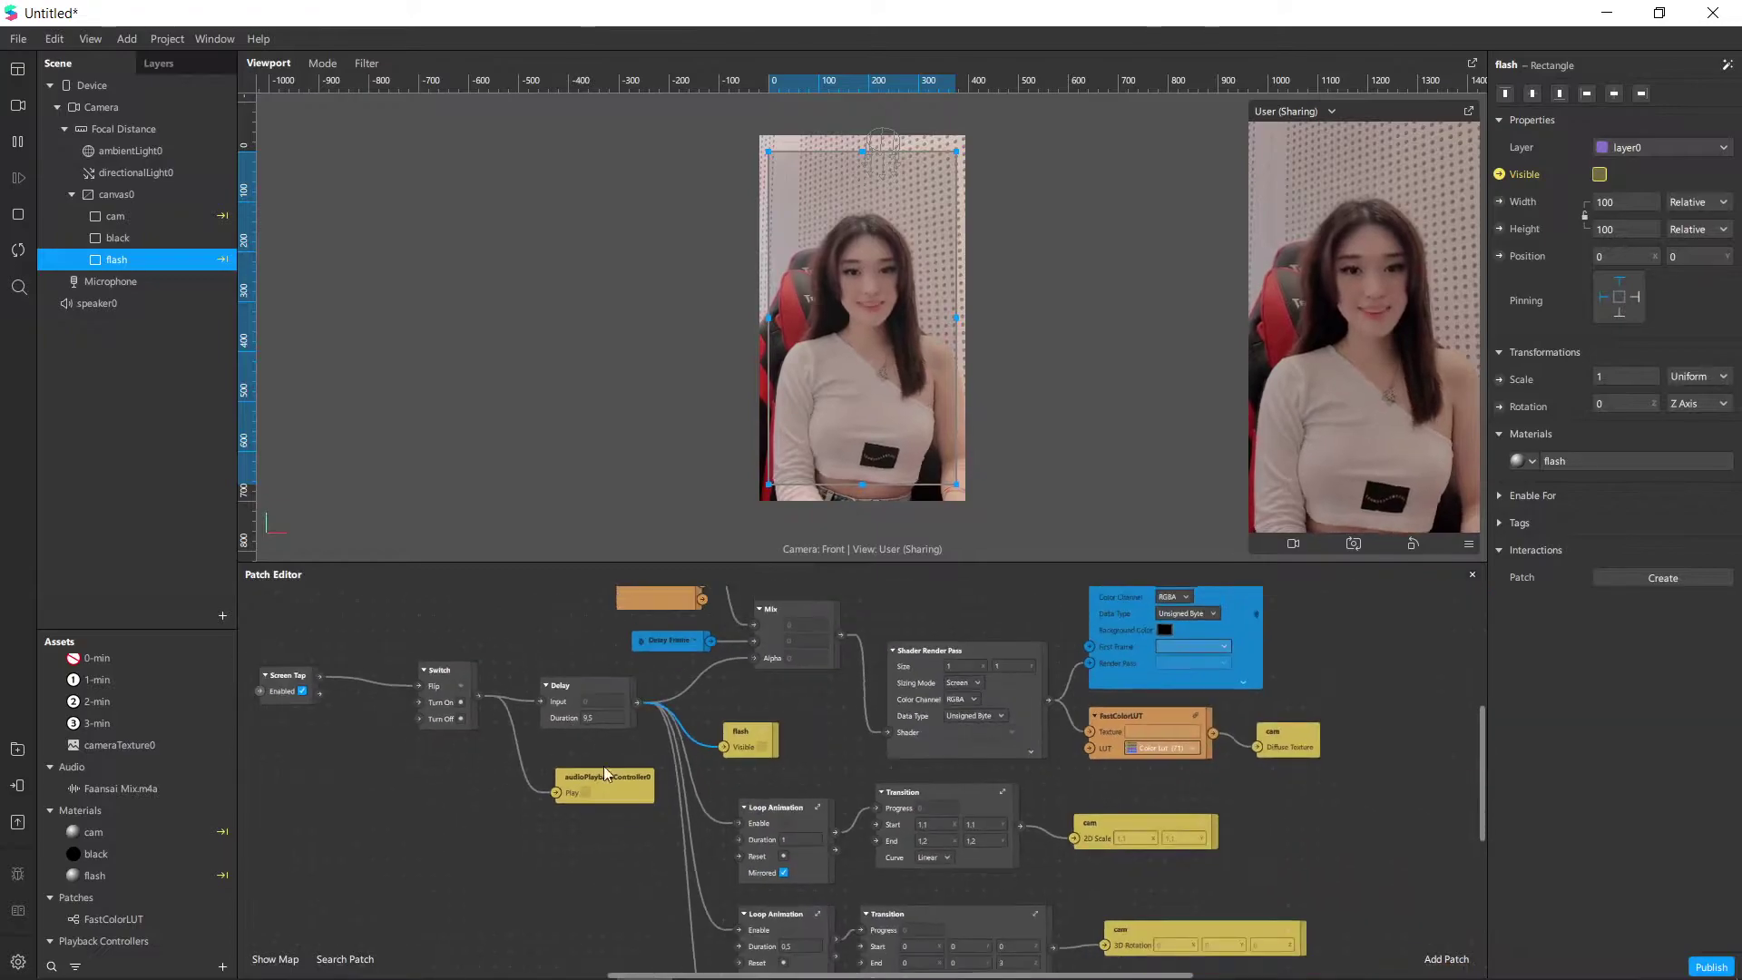
scroll(570, 885, down, 2)
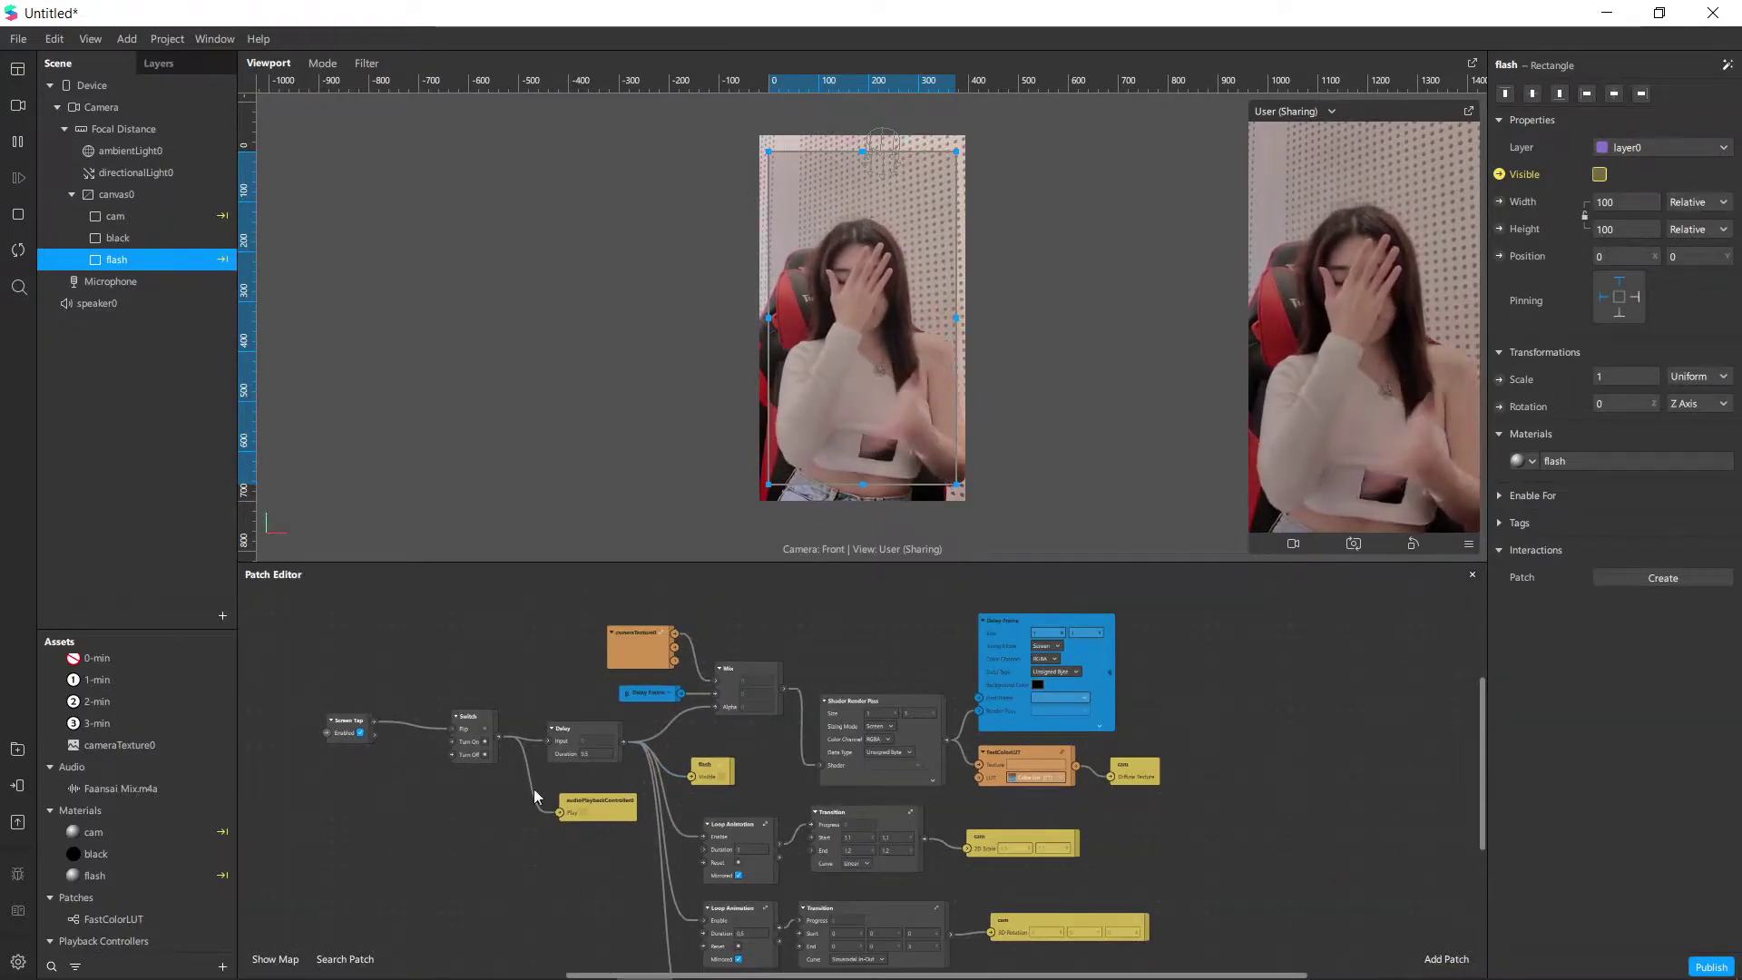
click(136, 238)
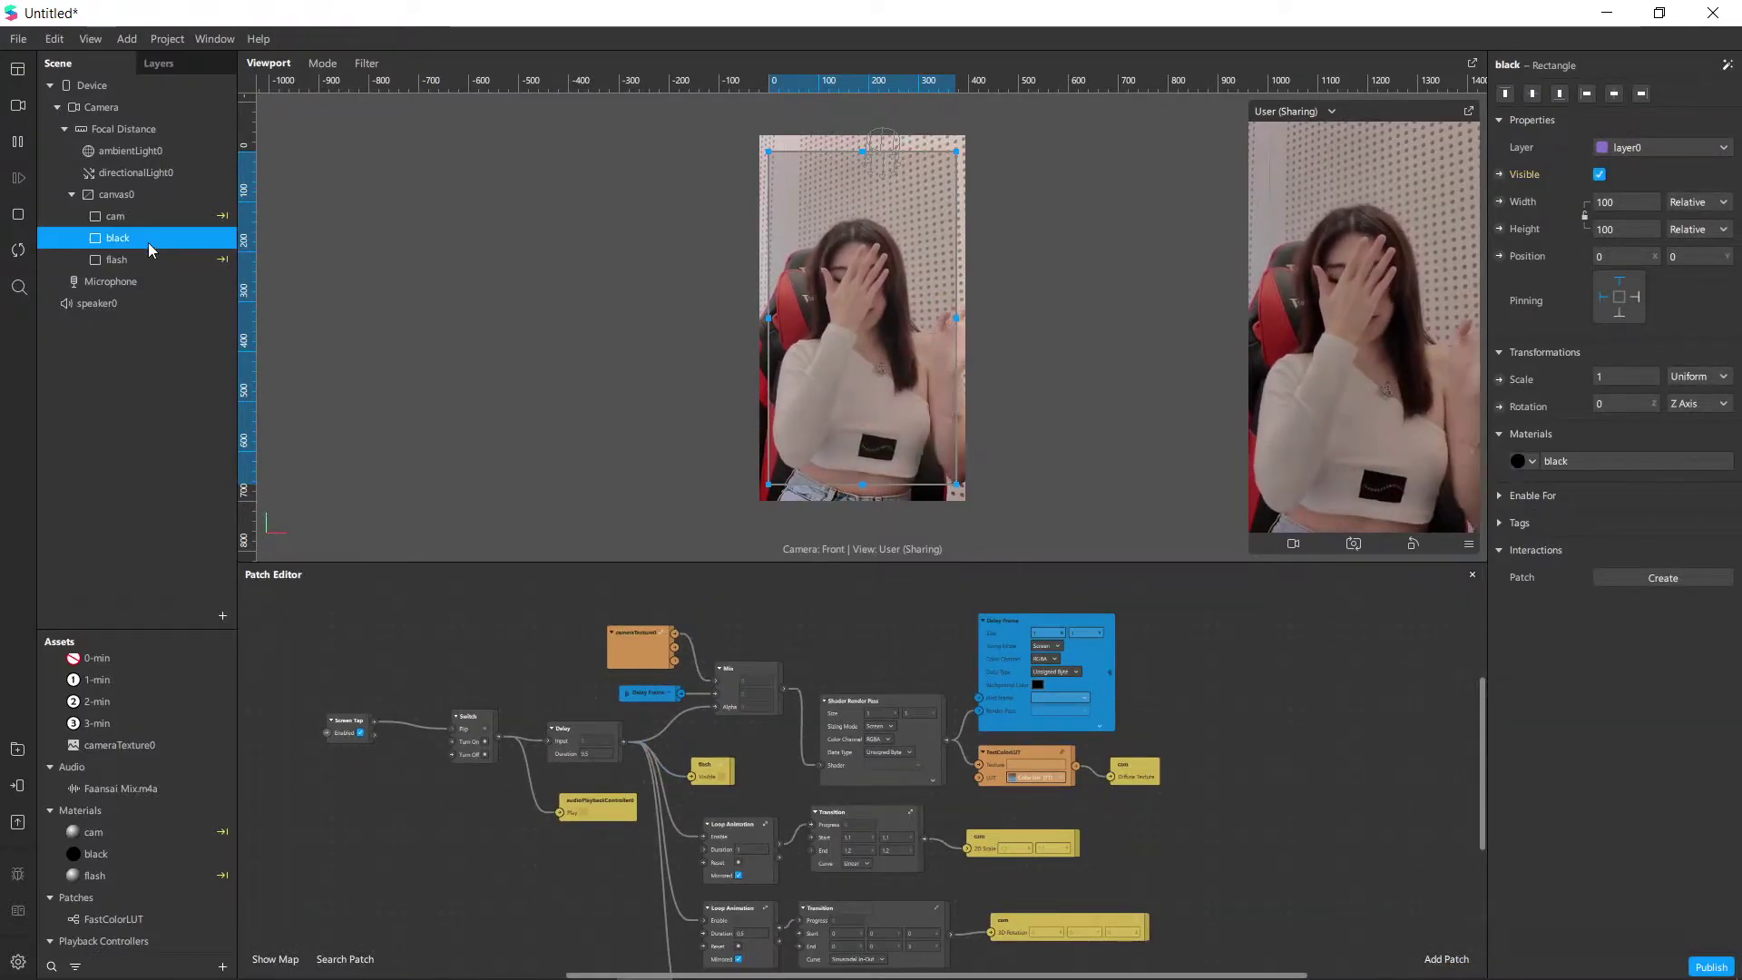
click(1500, 174)
scroll(844, 829, up, 3)
drag(885, 798, 657, 704)
scroll(635, 699, up, 2)
drag(518, 703, 642, 702)
scroll(791, 731, down, 2)
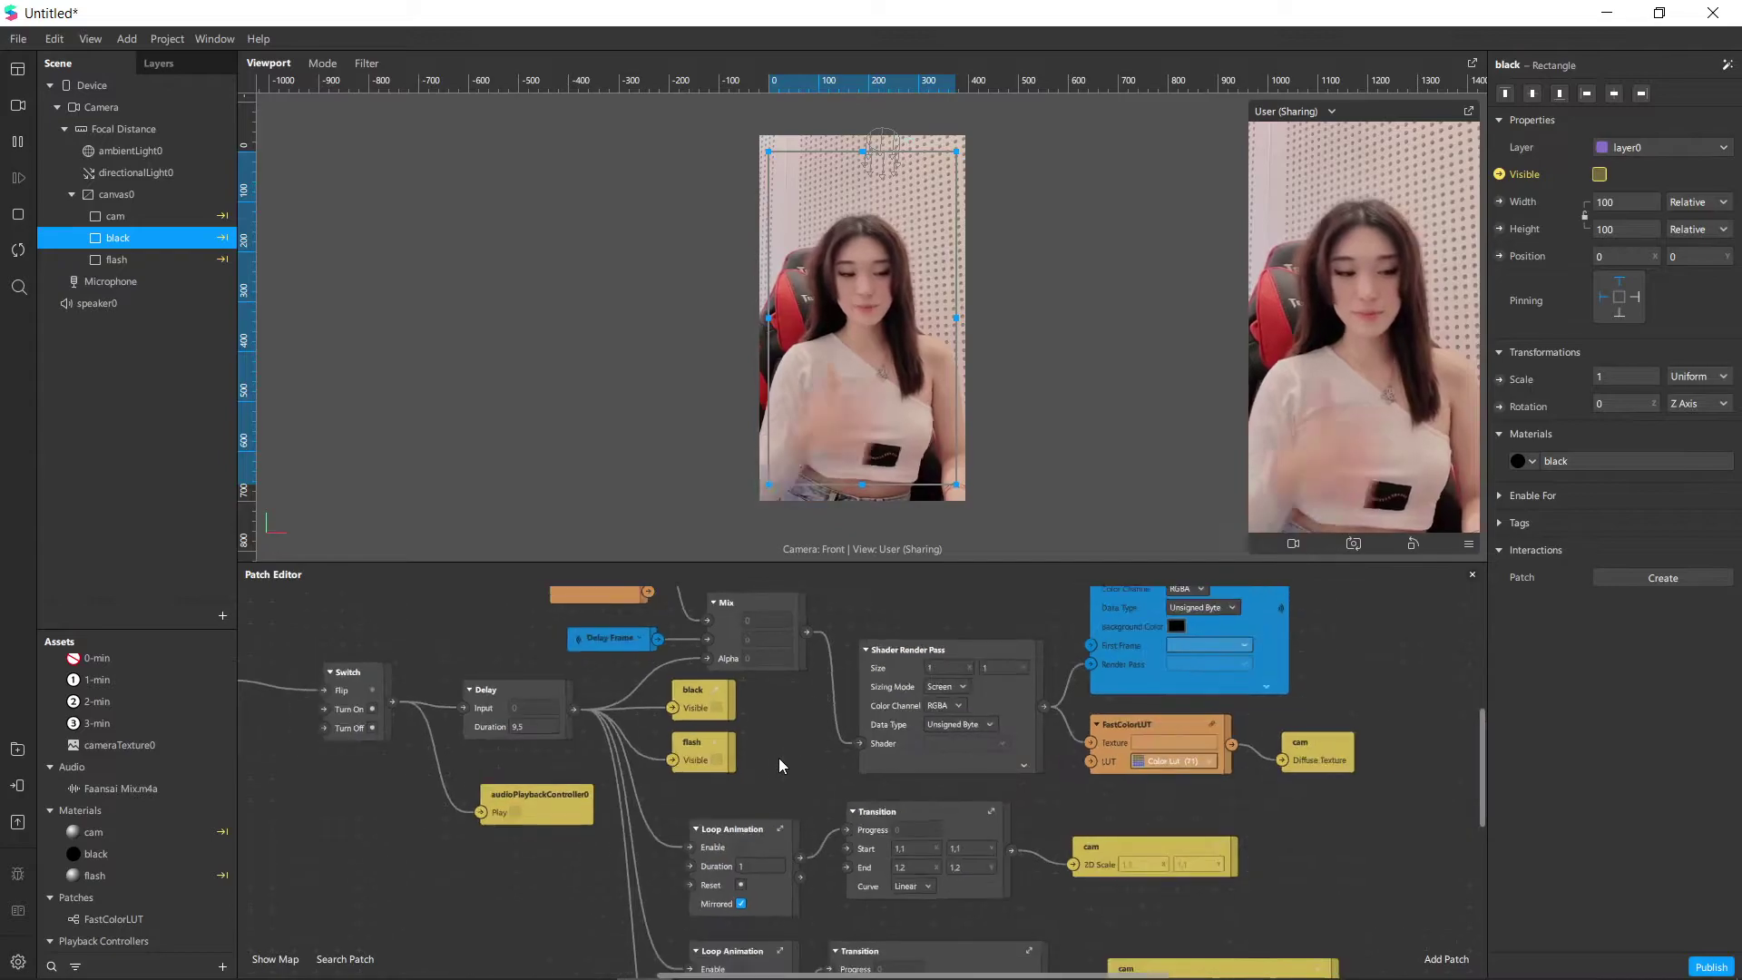
drag(798, 748, 713, 753)
click(788, 753)
click(699, 703)
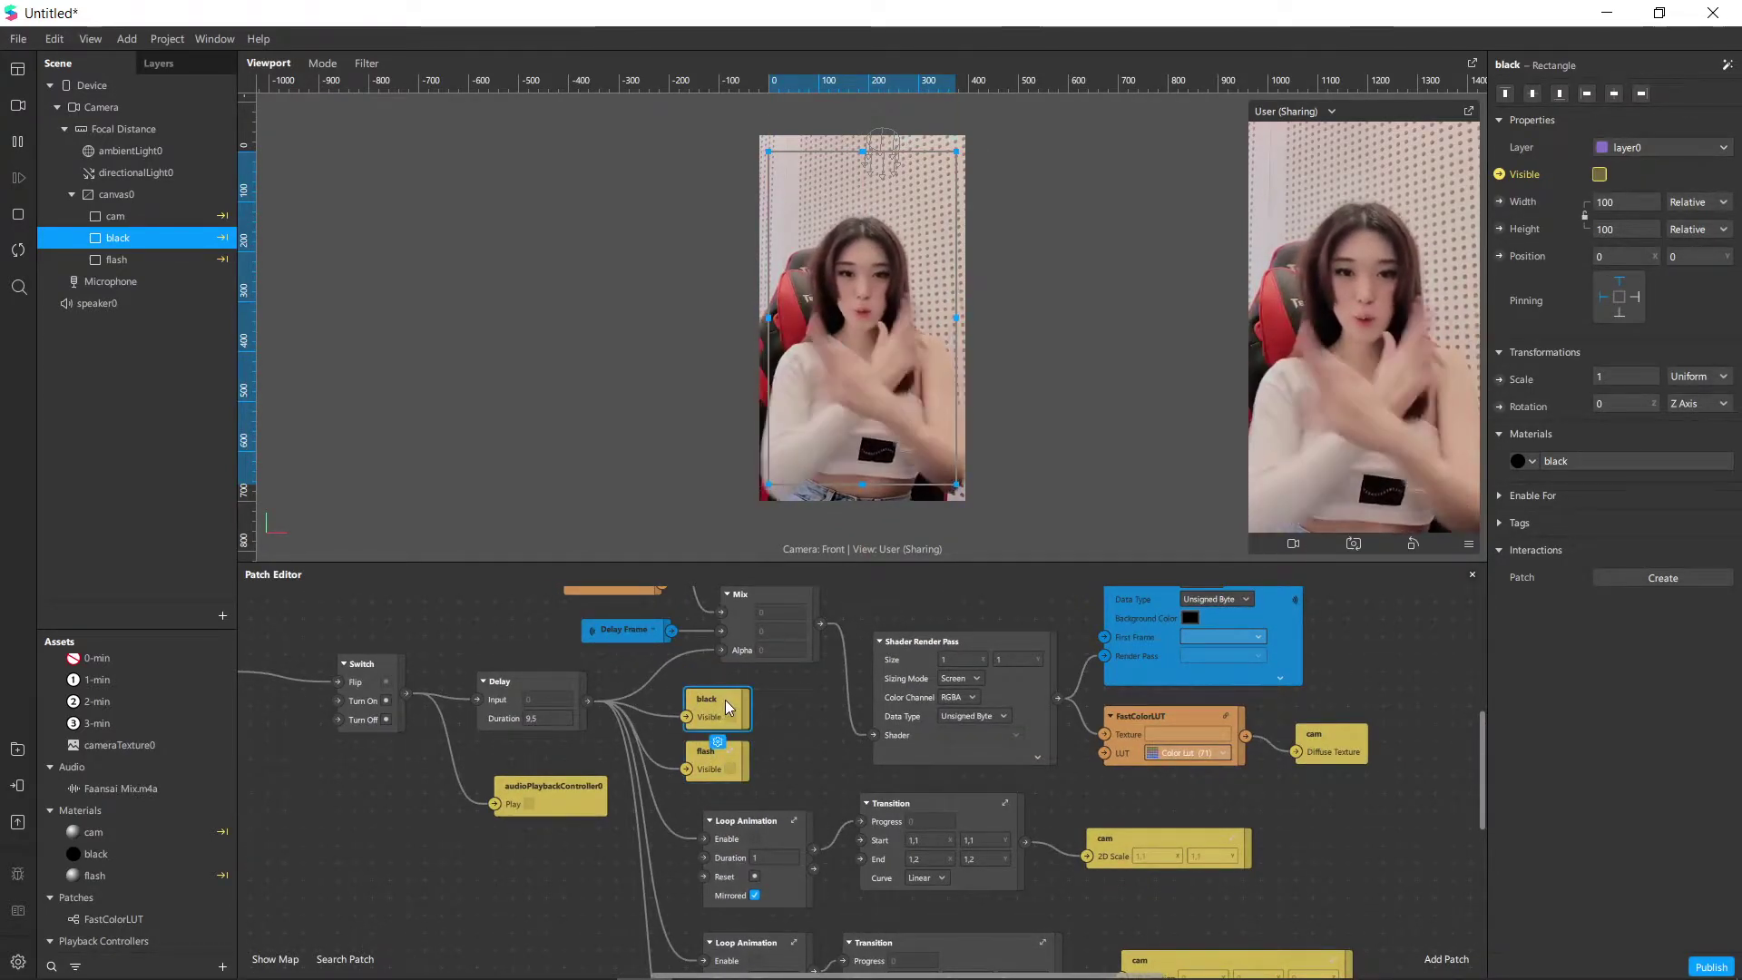
key(Delete)
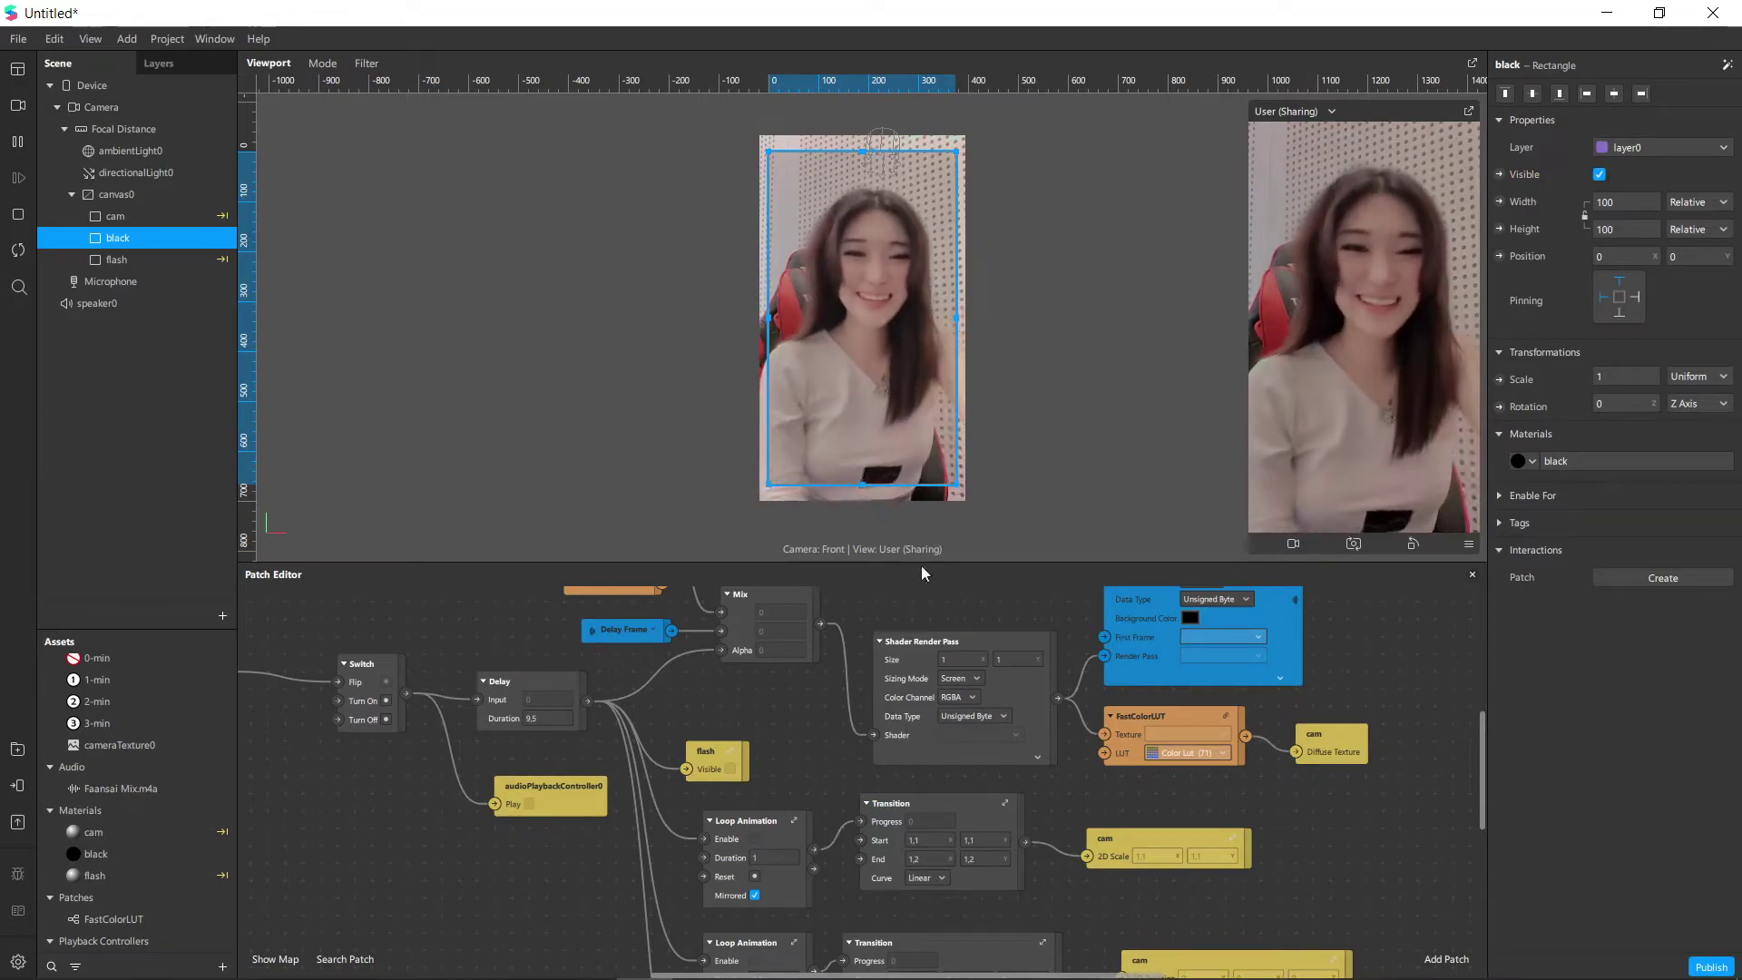
Add a Picker UI patch in the empty area above the cameraTexture0 patch.
scroll(749, 684, down, 2)
middle_drag(744, 704, 749, 688)
scroll(773, 678, down, 4)
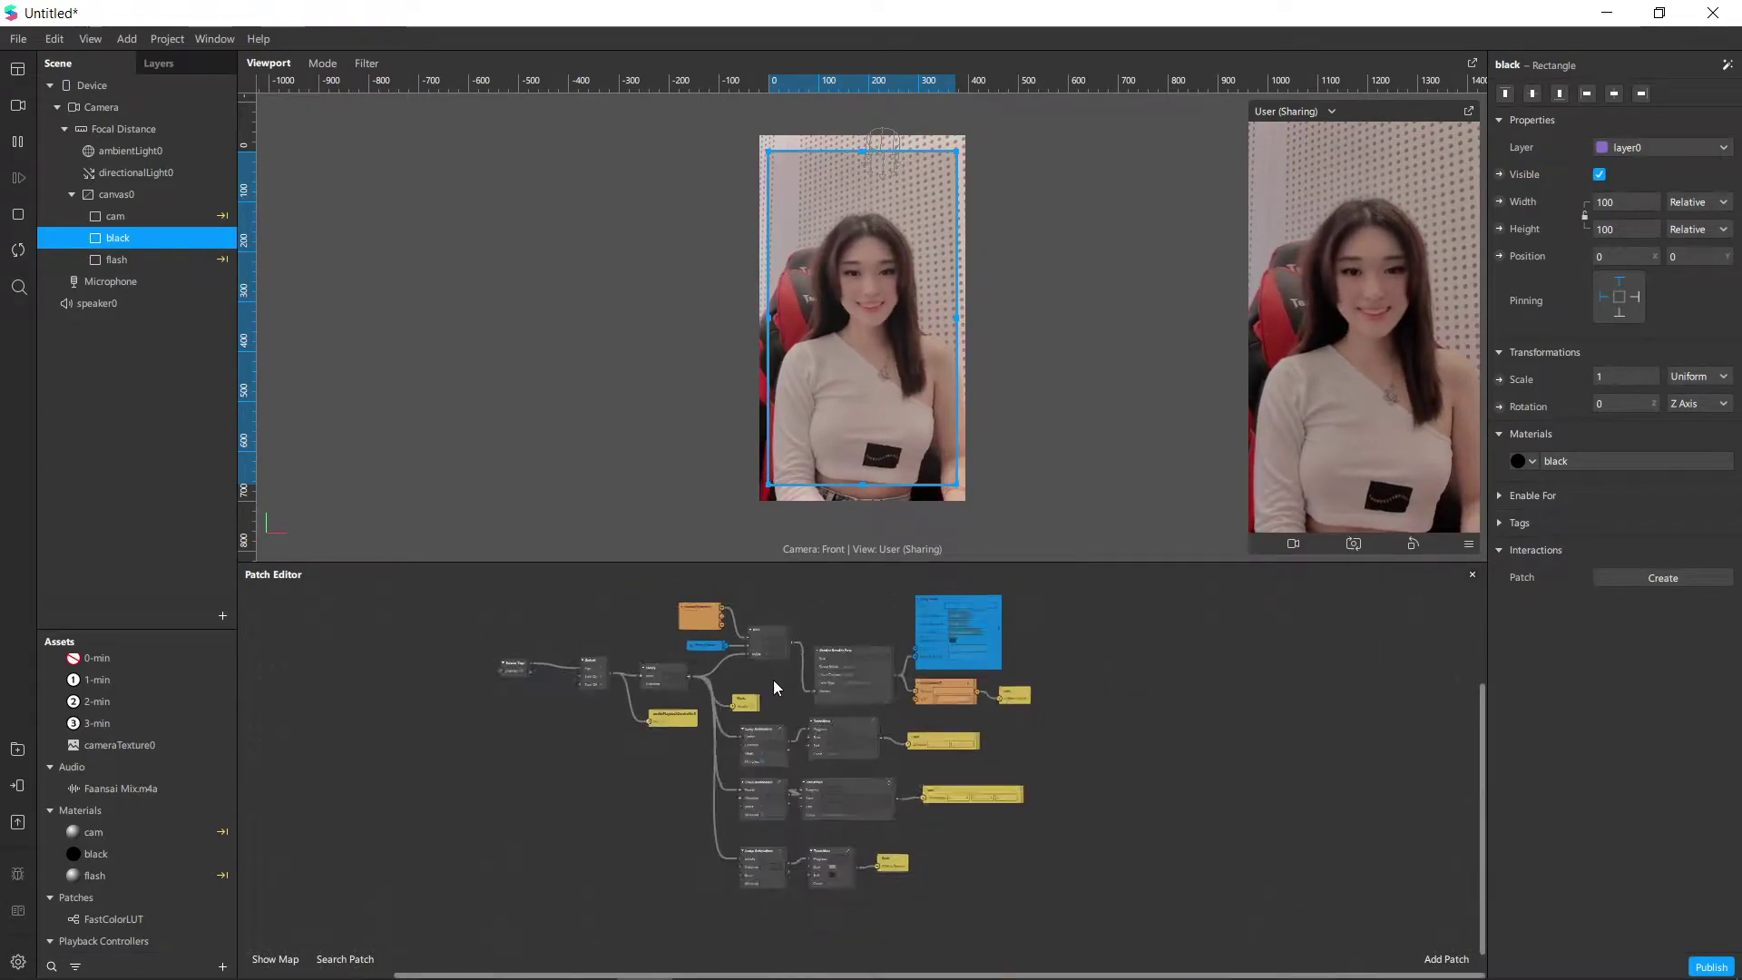
scroll(945, 844, up, 3)
scroll(945, 842, up, 3)
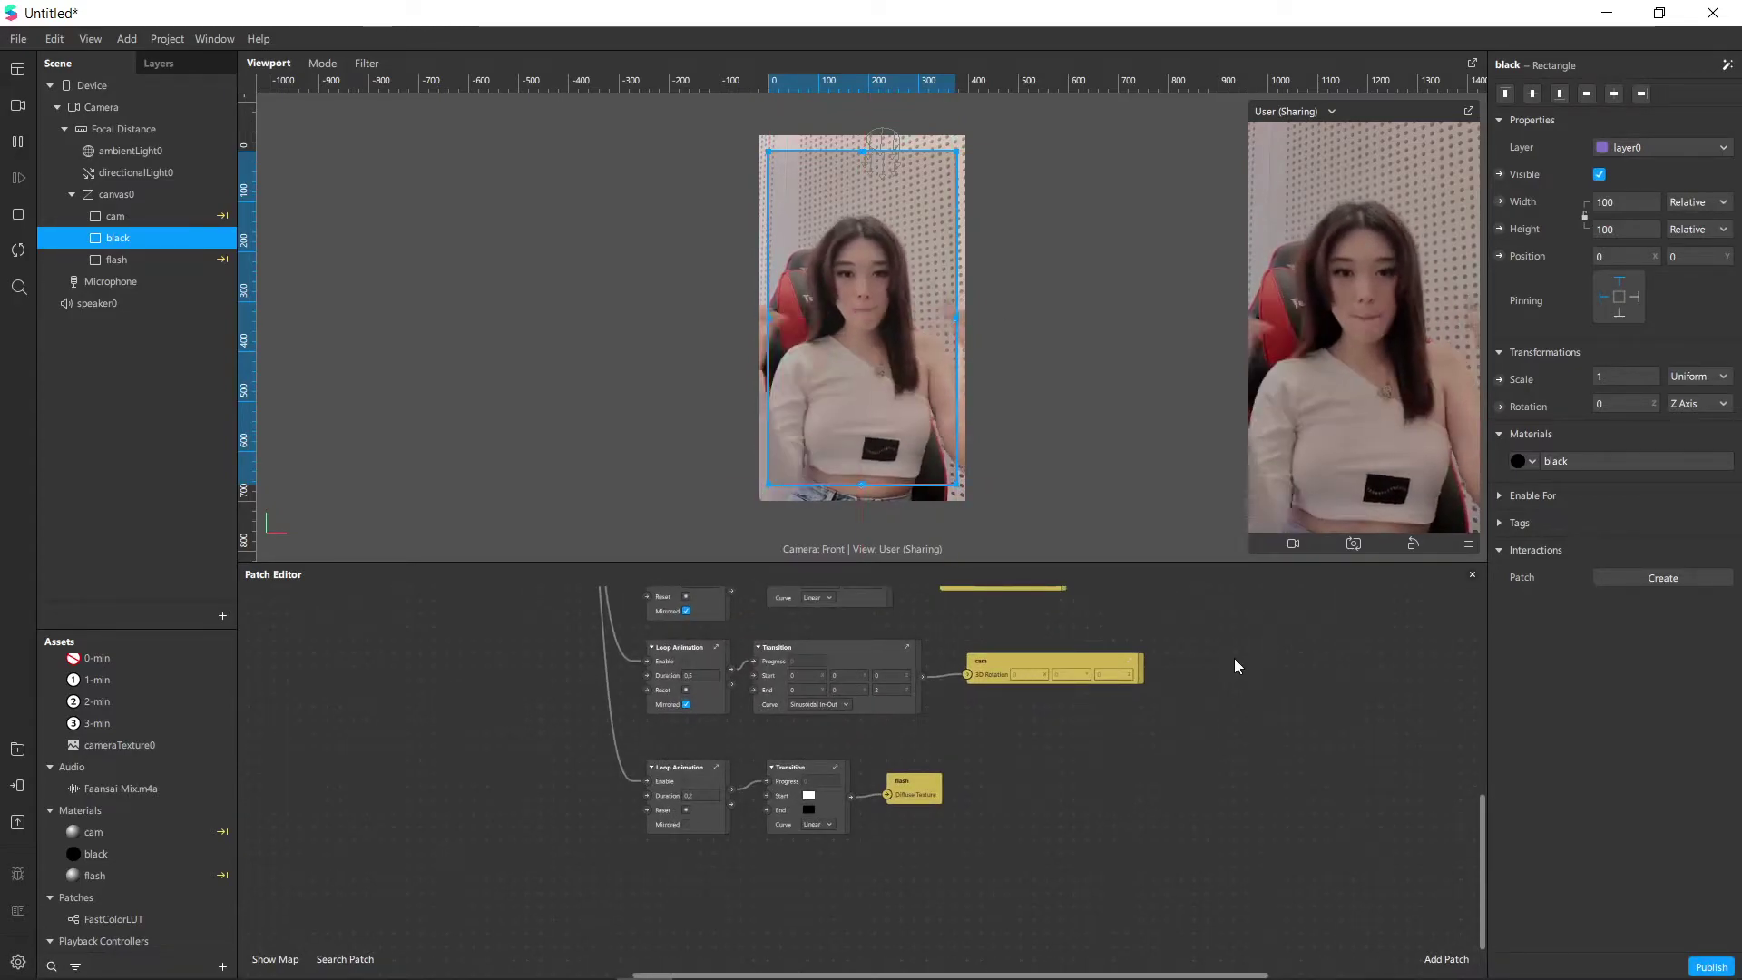
scroll(1233, 656, up, 4)
middle_drag(1230, 715, 1247, 898)
middle_drag(836, 750, 928, 802)
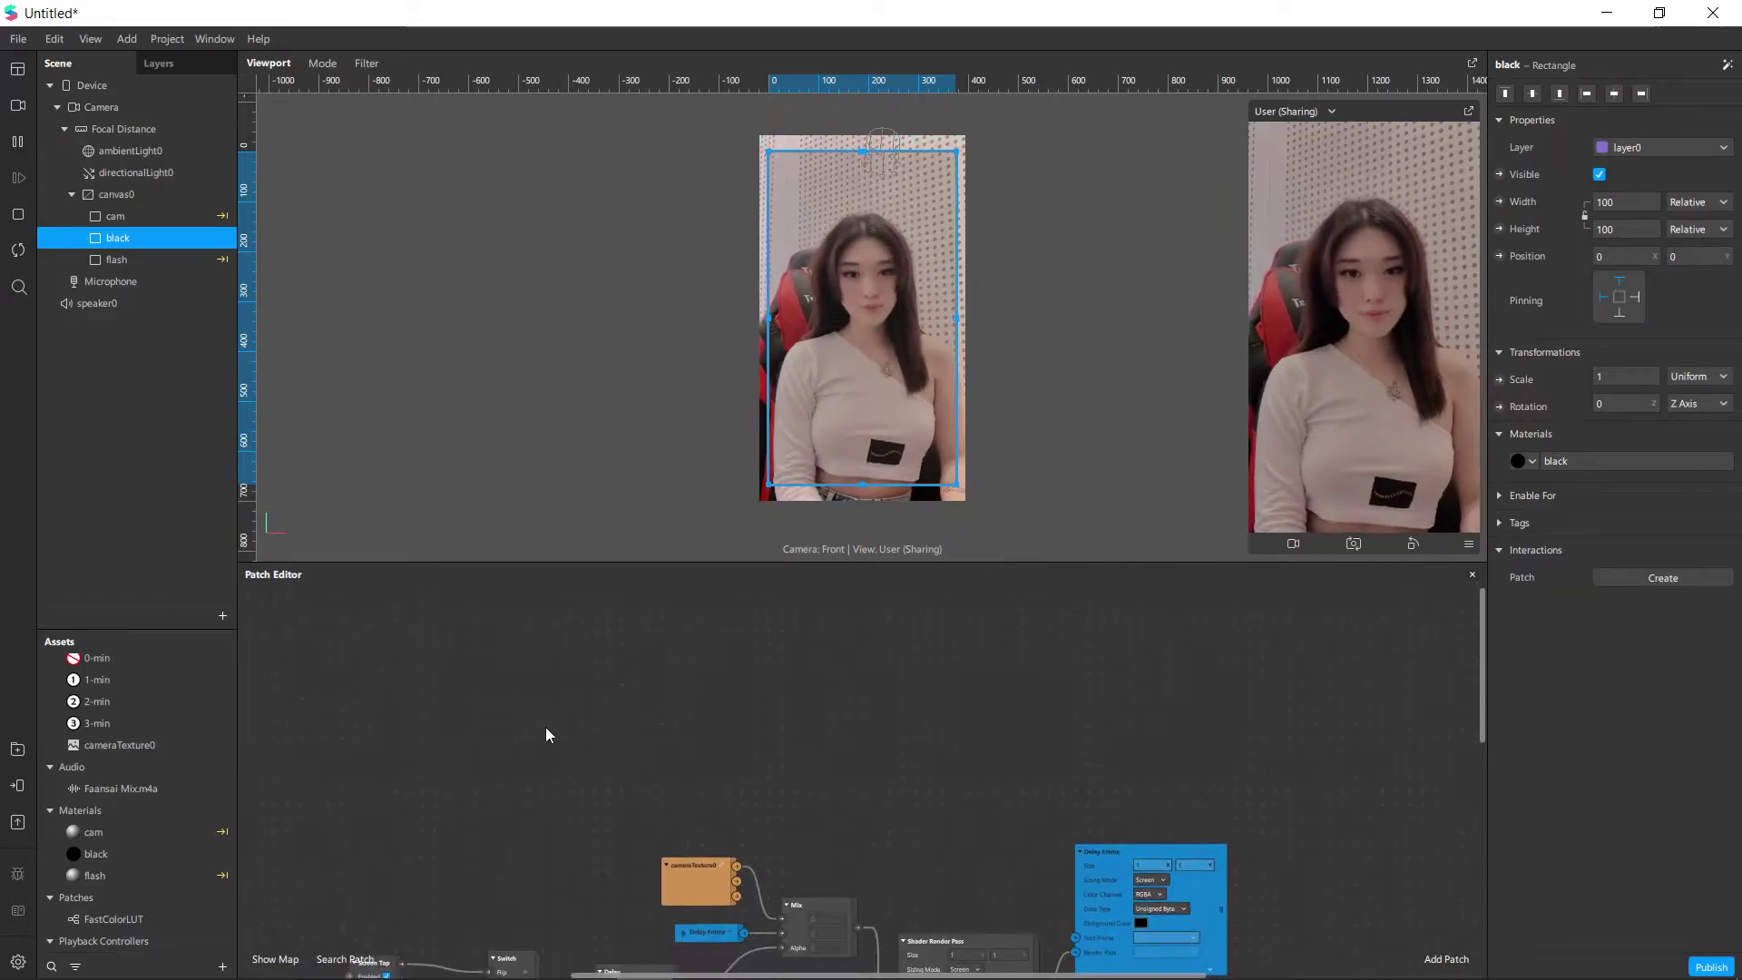
right_click(531, 662)
text(picker)
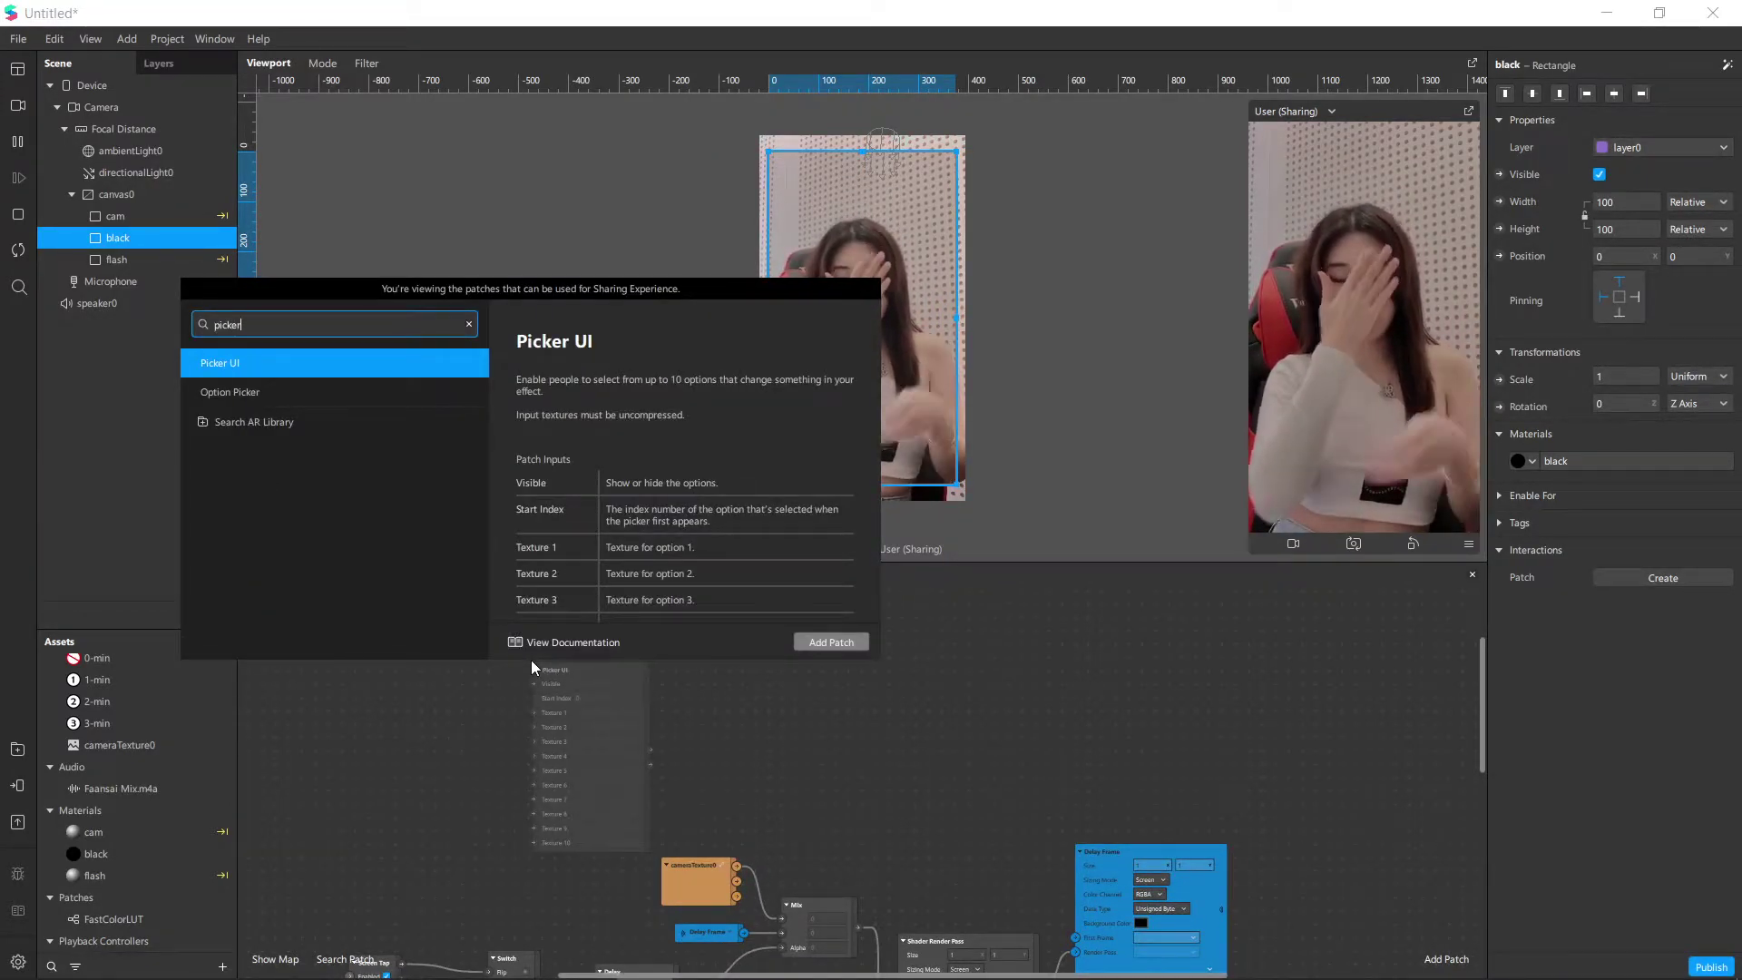
key(Down)
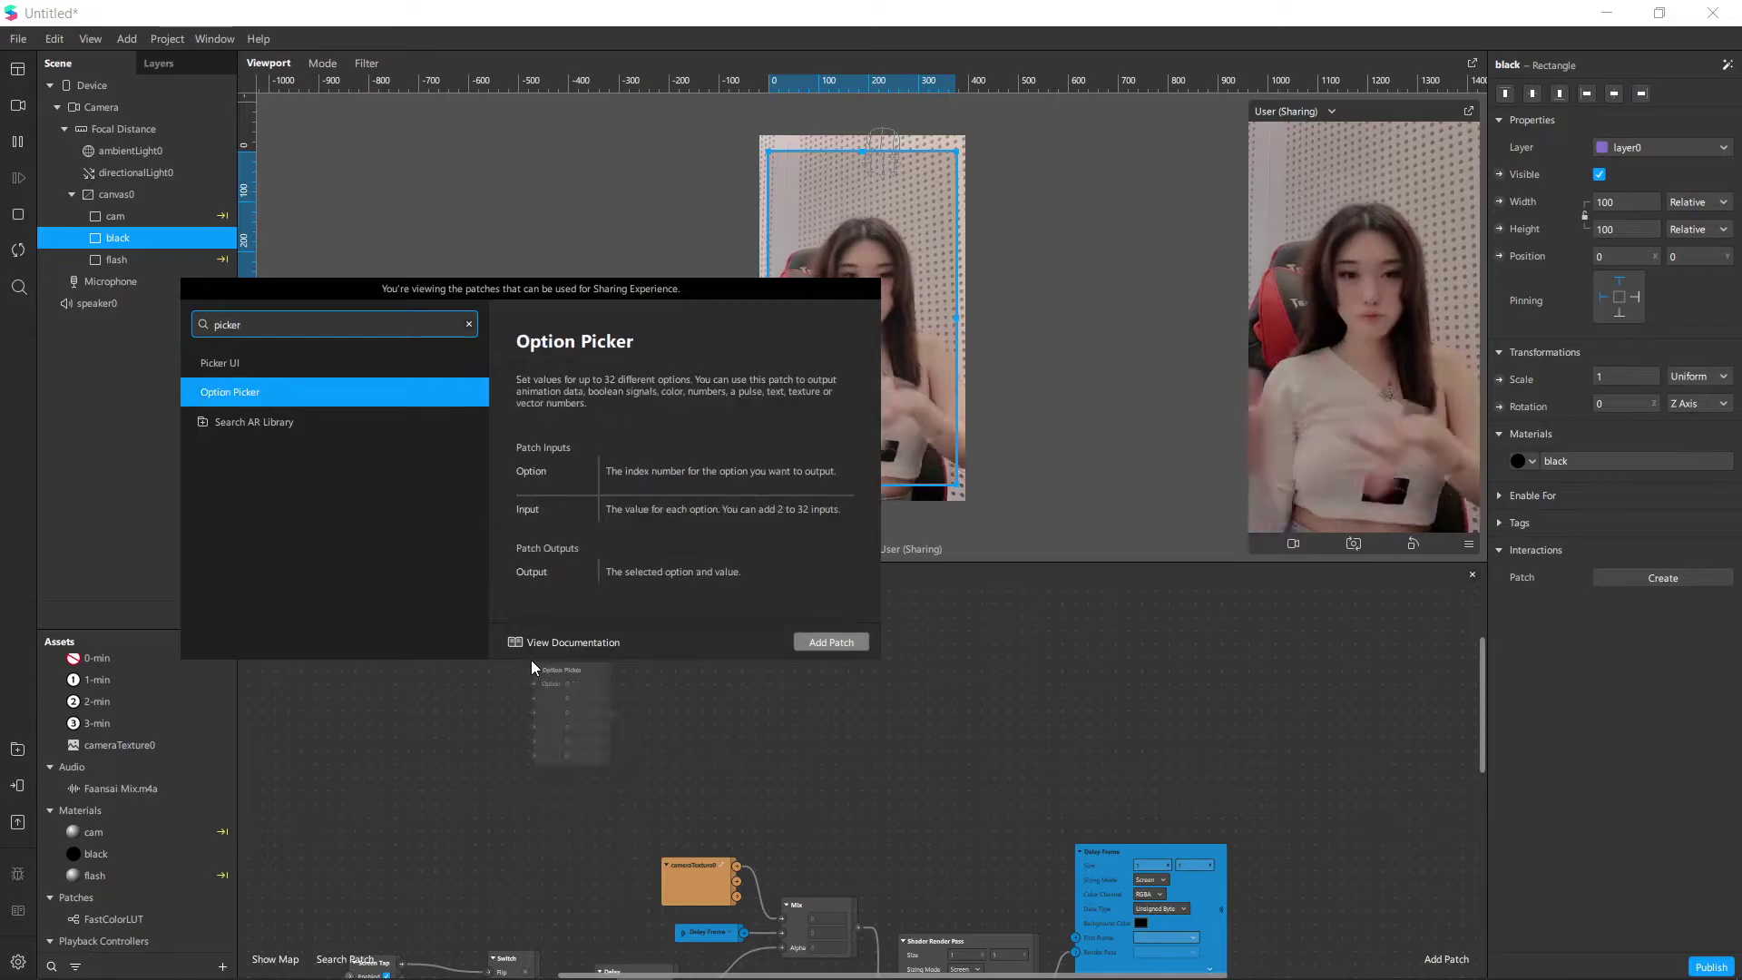
key(Up)
key(Return)
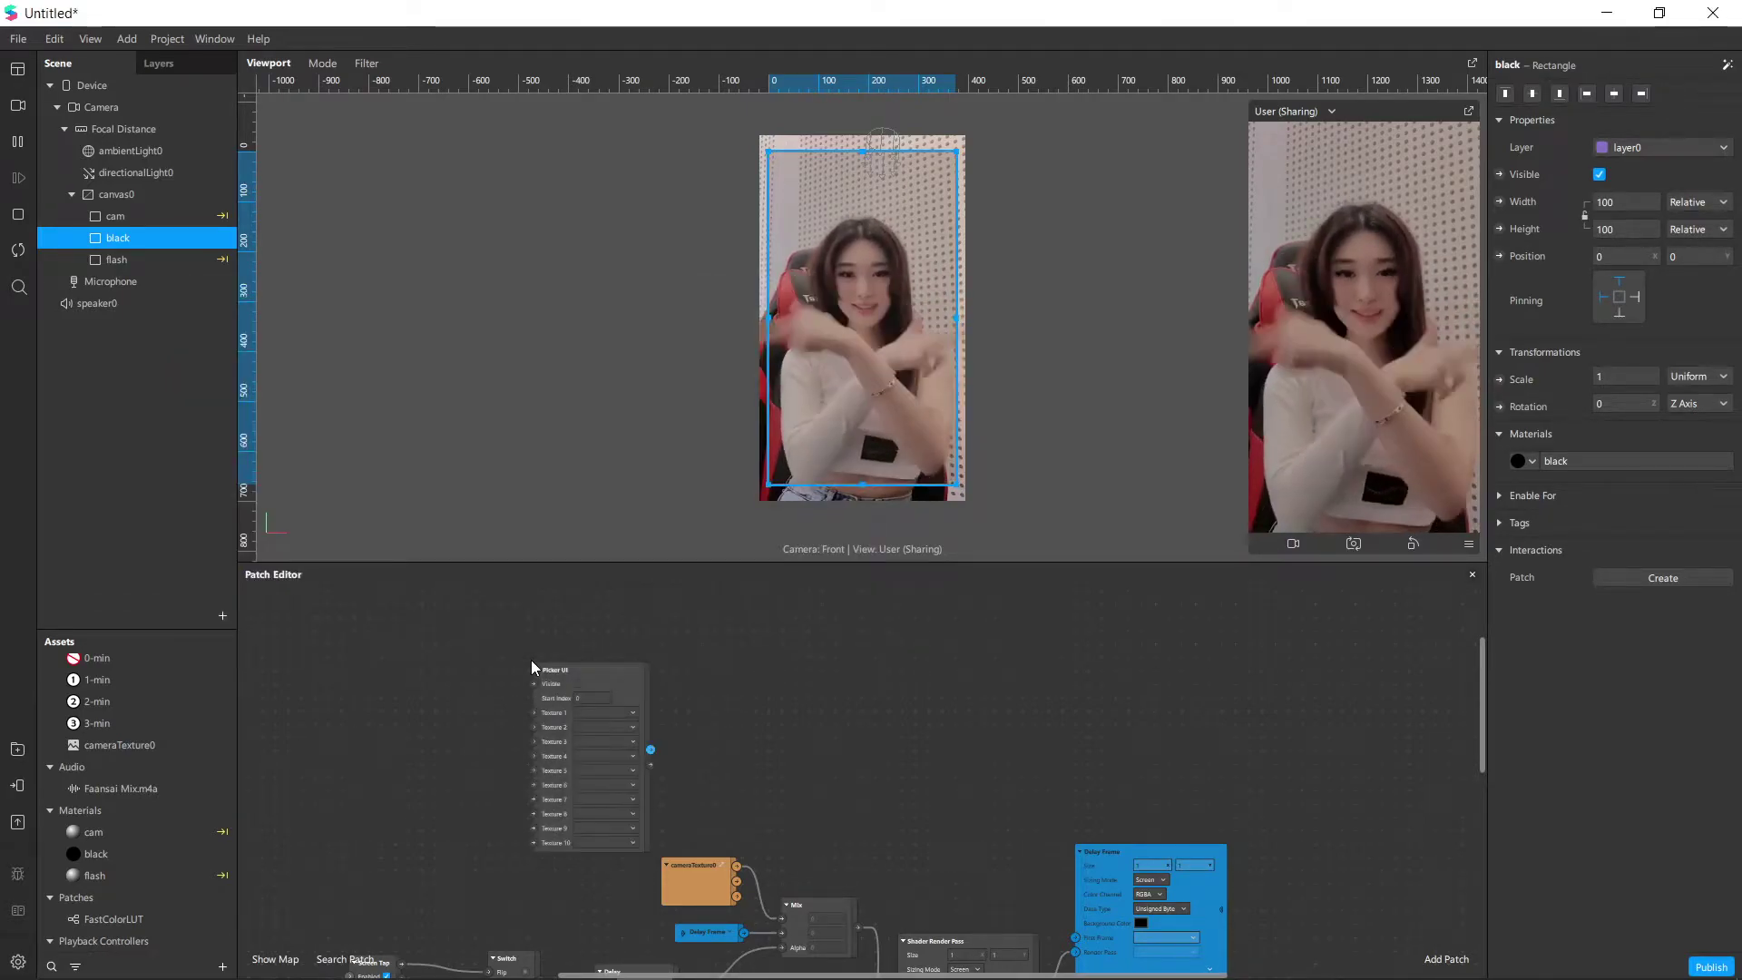
Make the Picker UI visible and set its Textures 1 to 4 to 0-min, 1-min, 2-min and 3-min.
scroll(530, 748, up, 5)
click(621, 659)
click(644, 711)
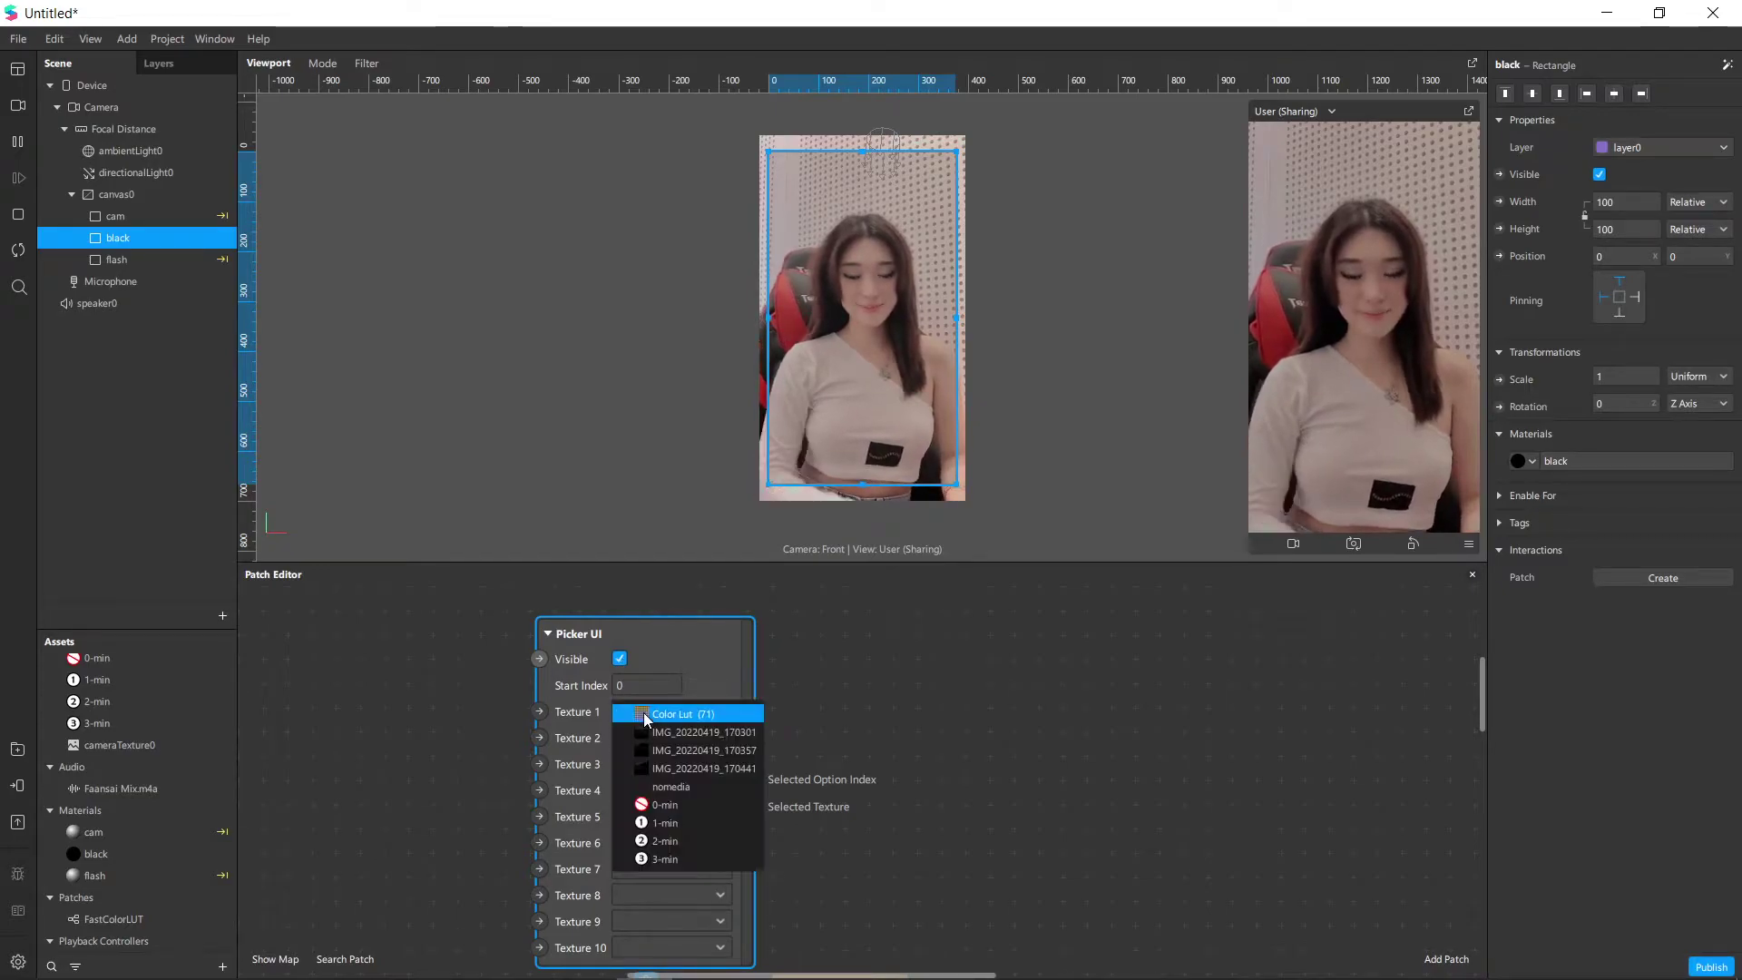
click(682, 804)
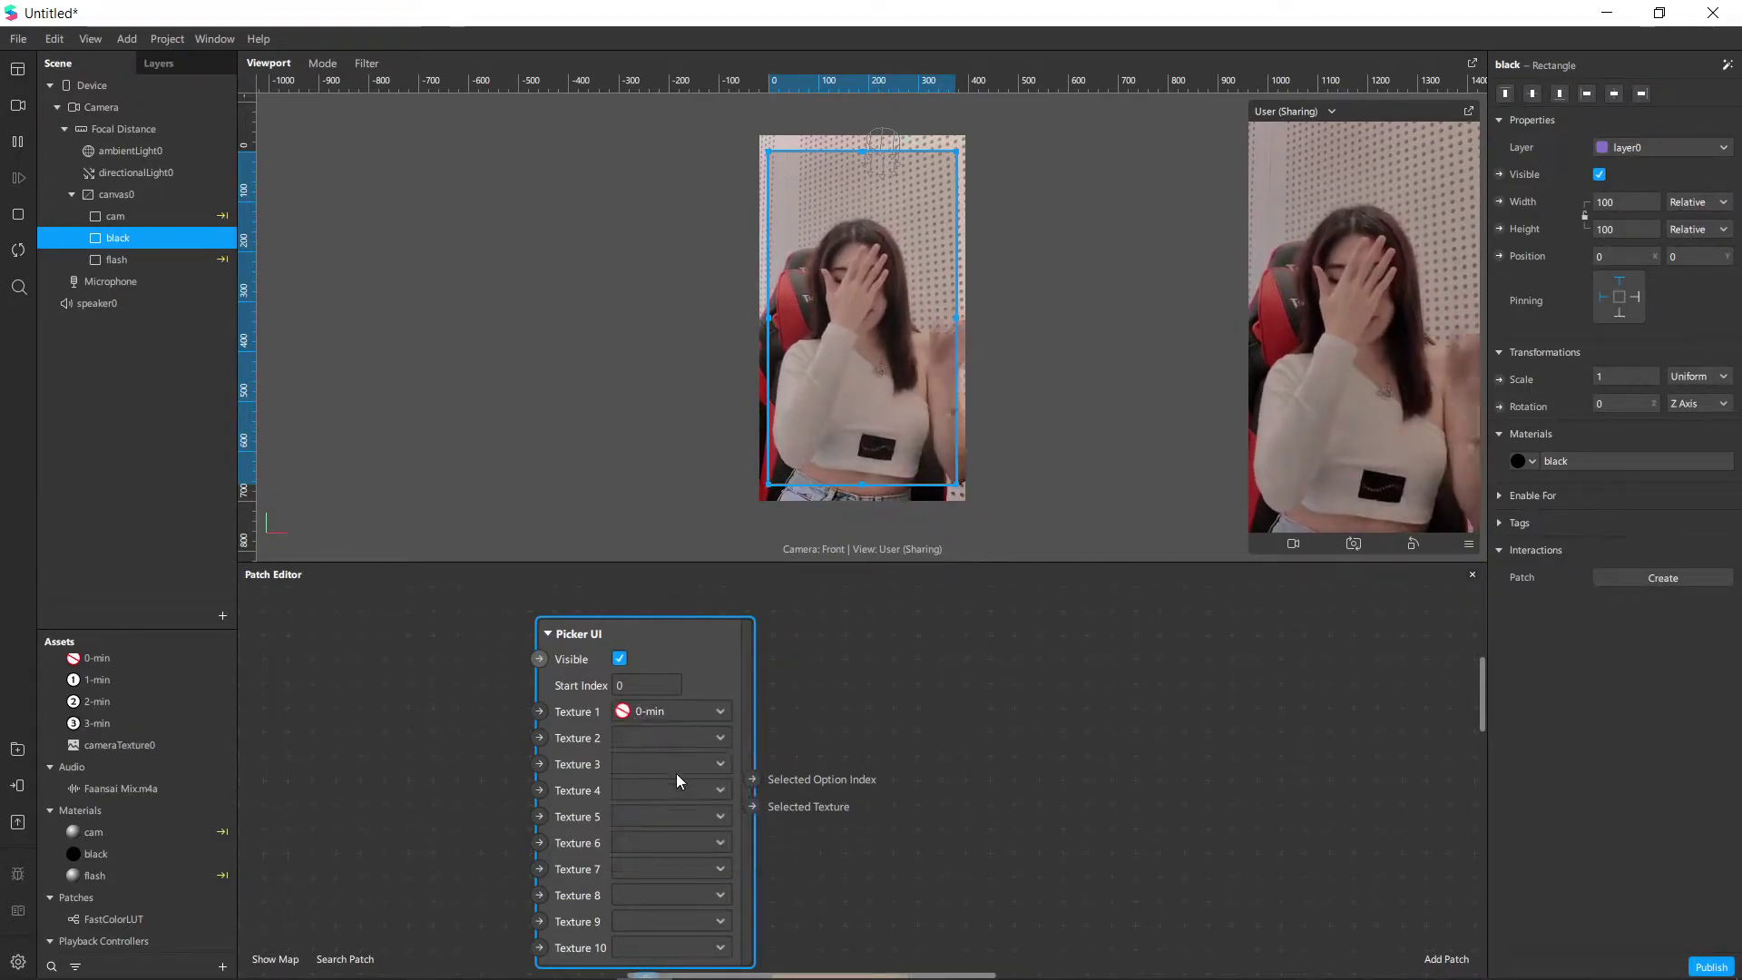
click(665, 737)
click(682, 848)
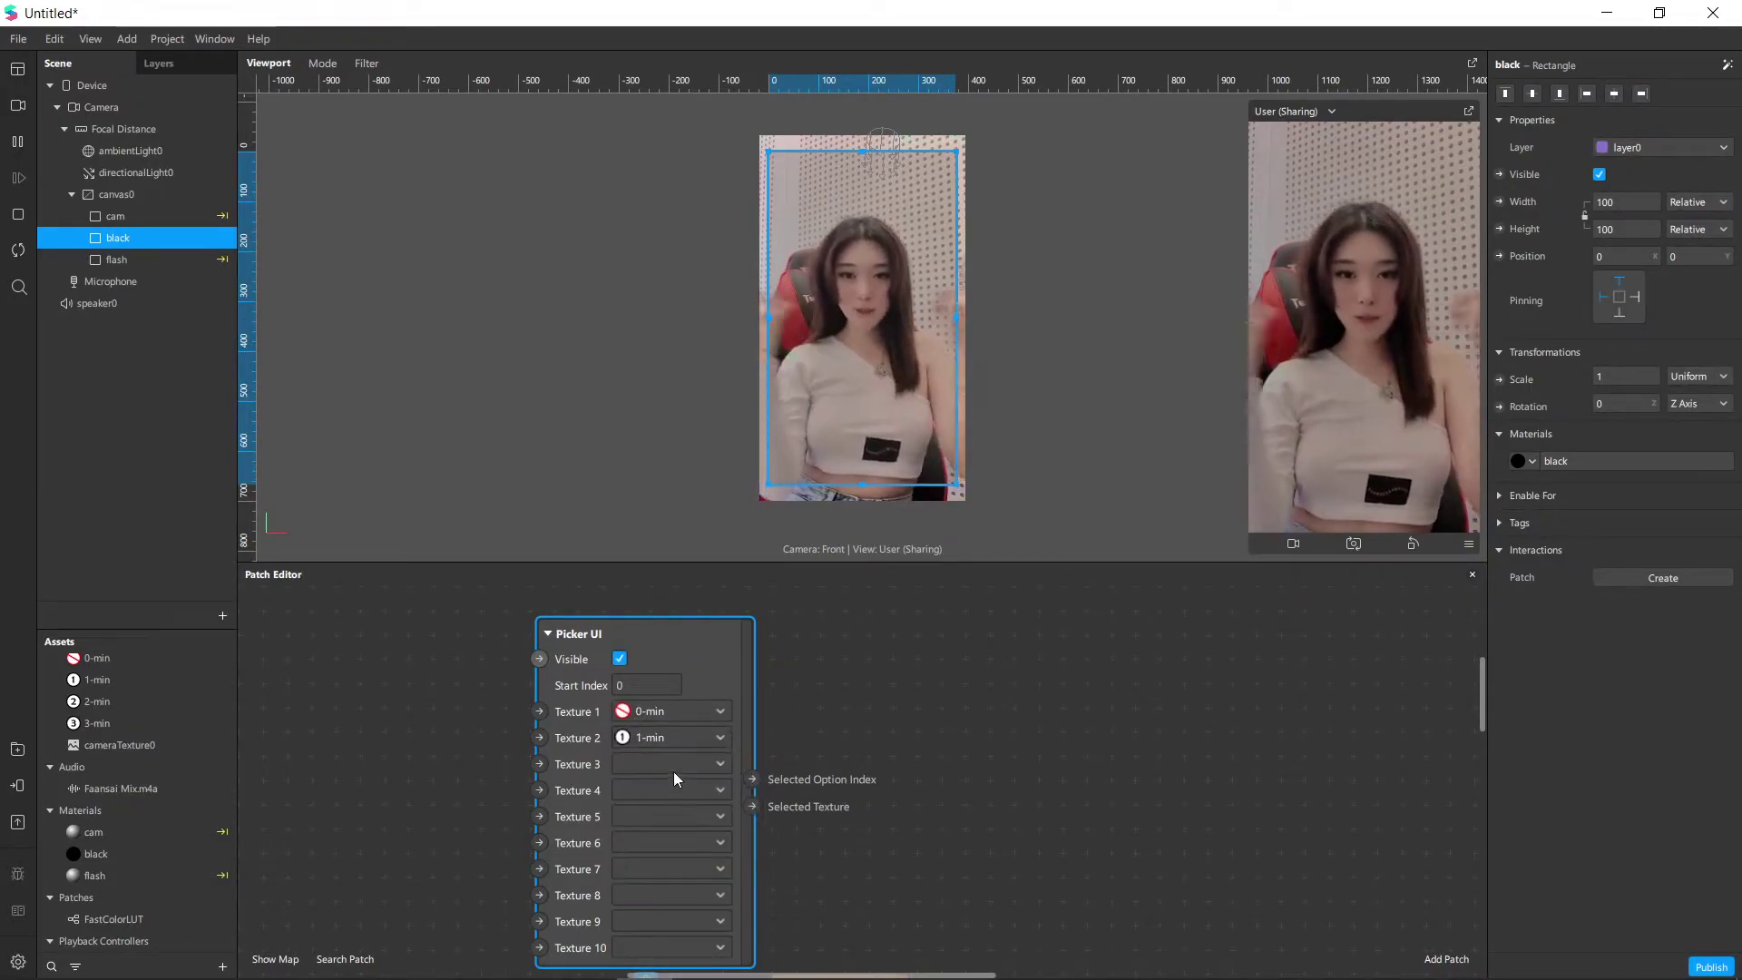
click(673, 764)
click(671, 892)
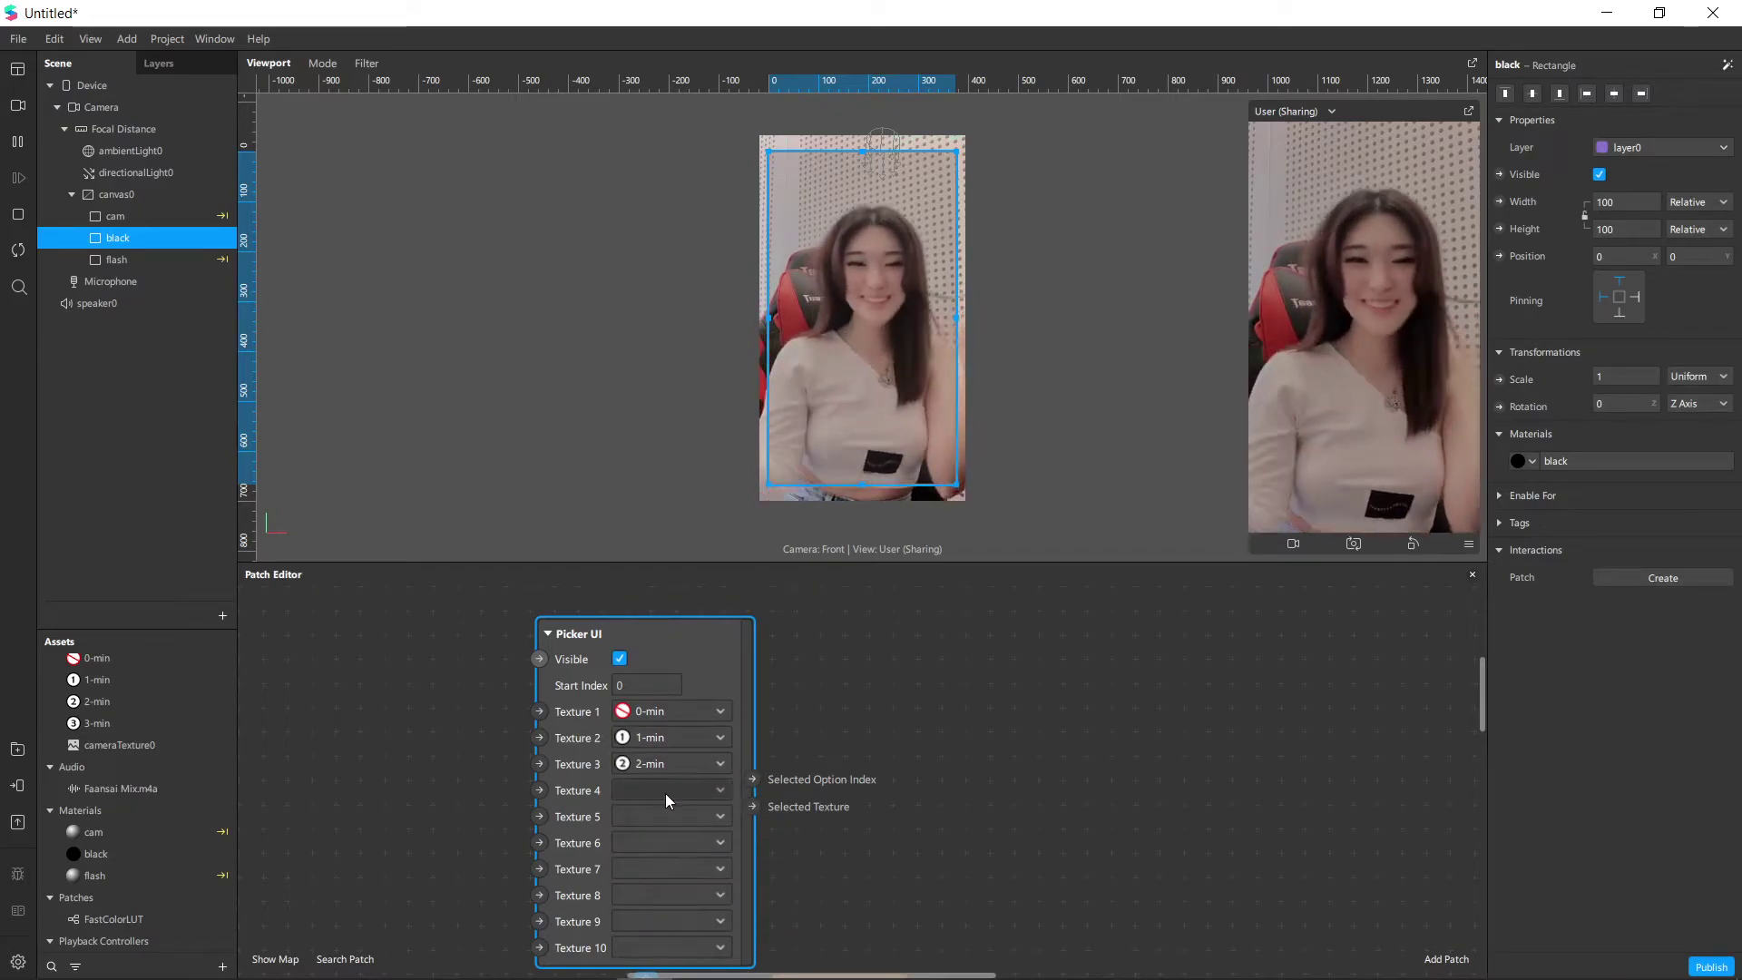
click(668, 791)
click(689, 935)
click(883, 871)
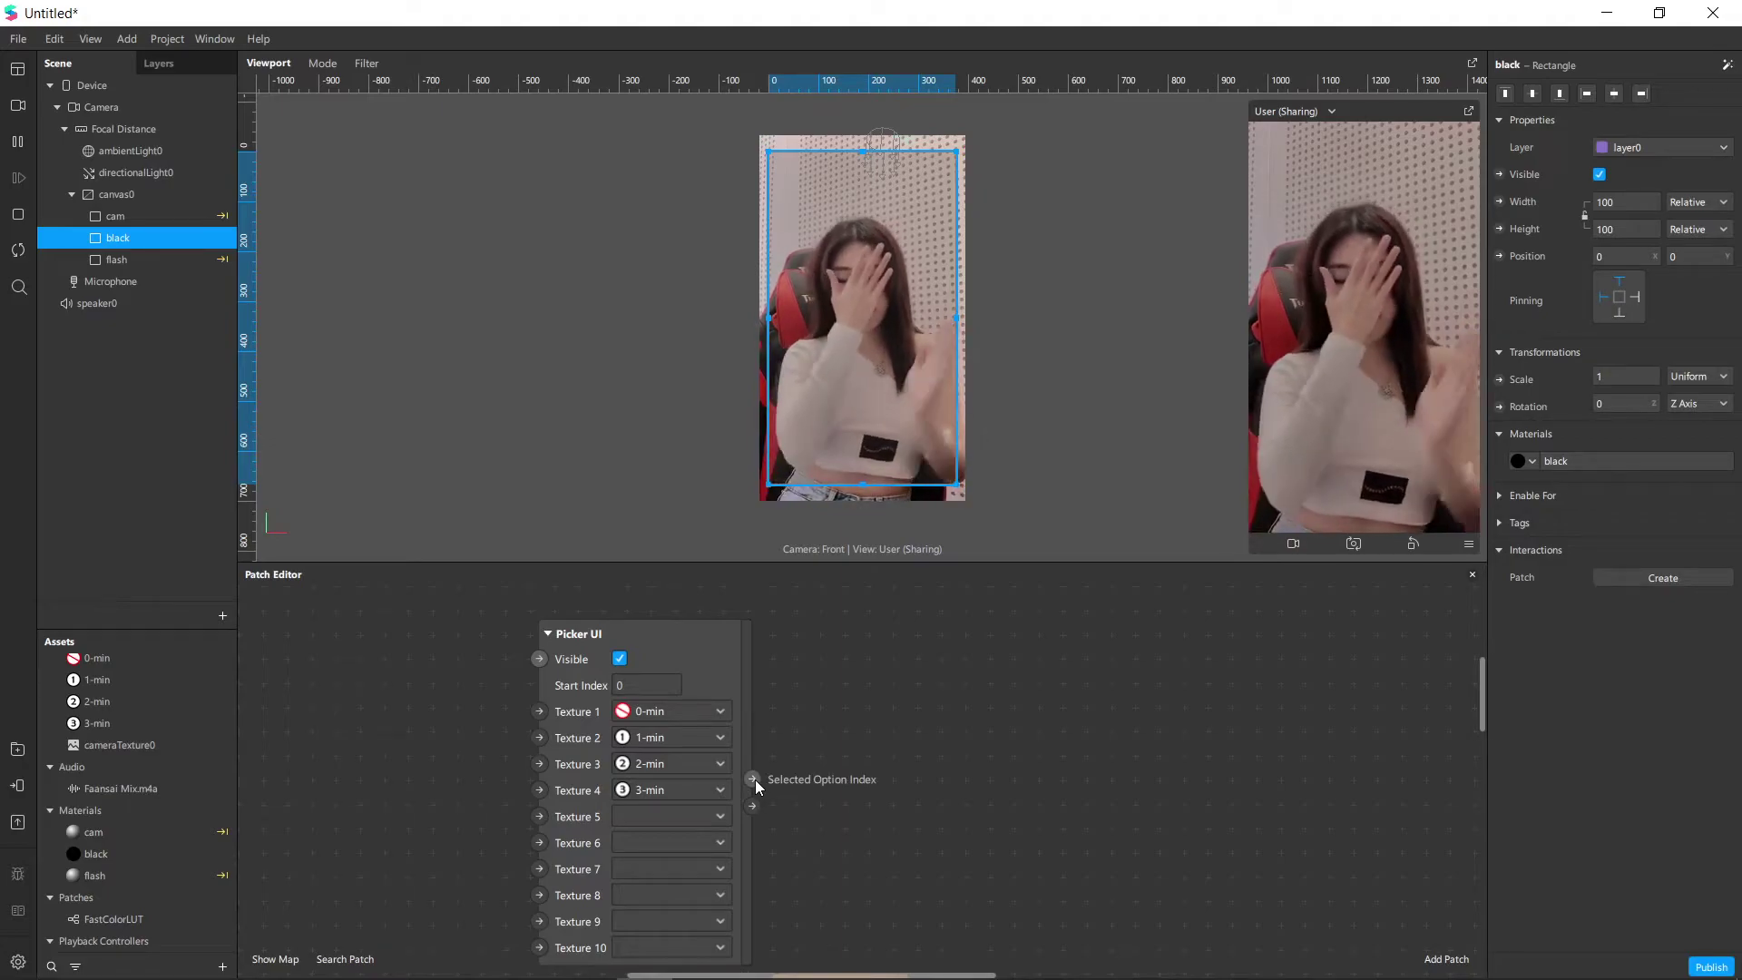
Add an Equals Exactly patch fed by the Picker UI's Selected Option Index and place it beside the Picker UI's upper part.
drag(754, 780, 836, 698)
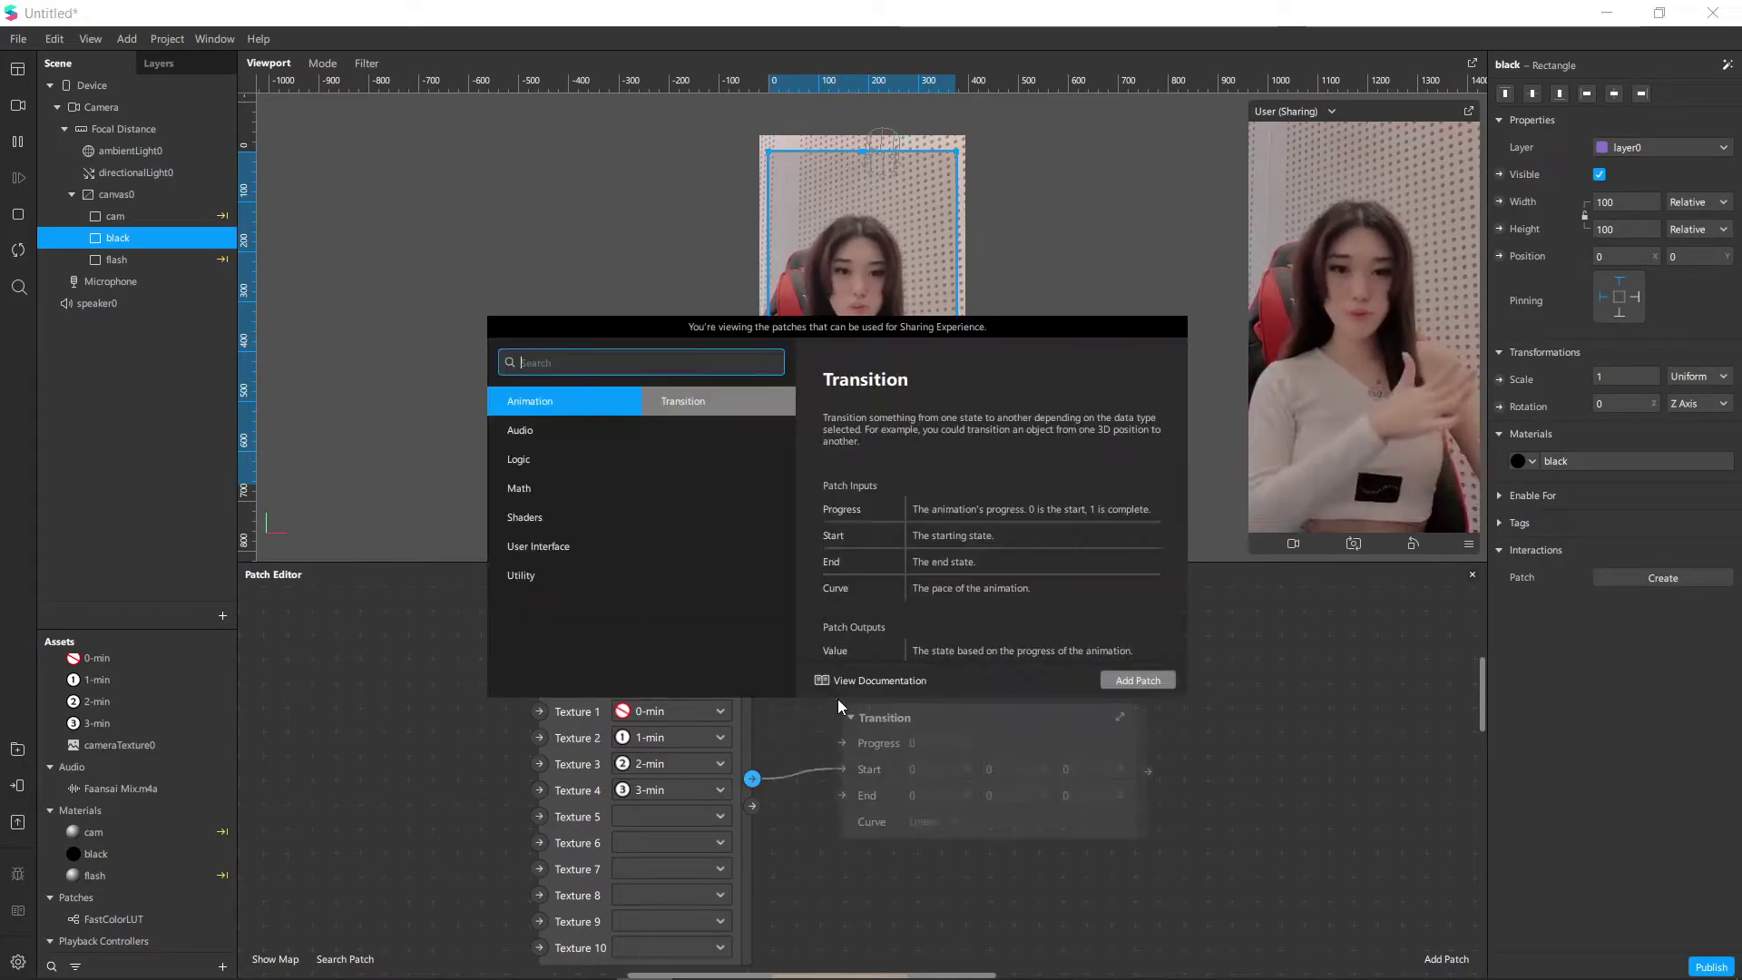
text(eq)
key(Down)
key(Down)
key(Return)
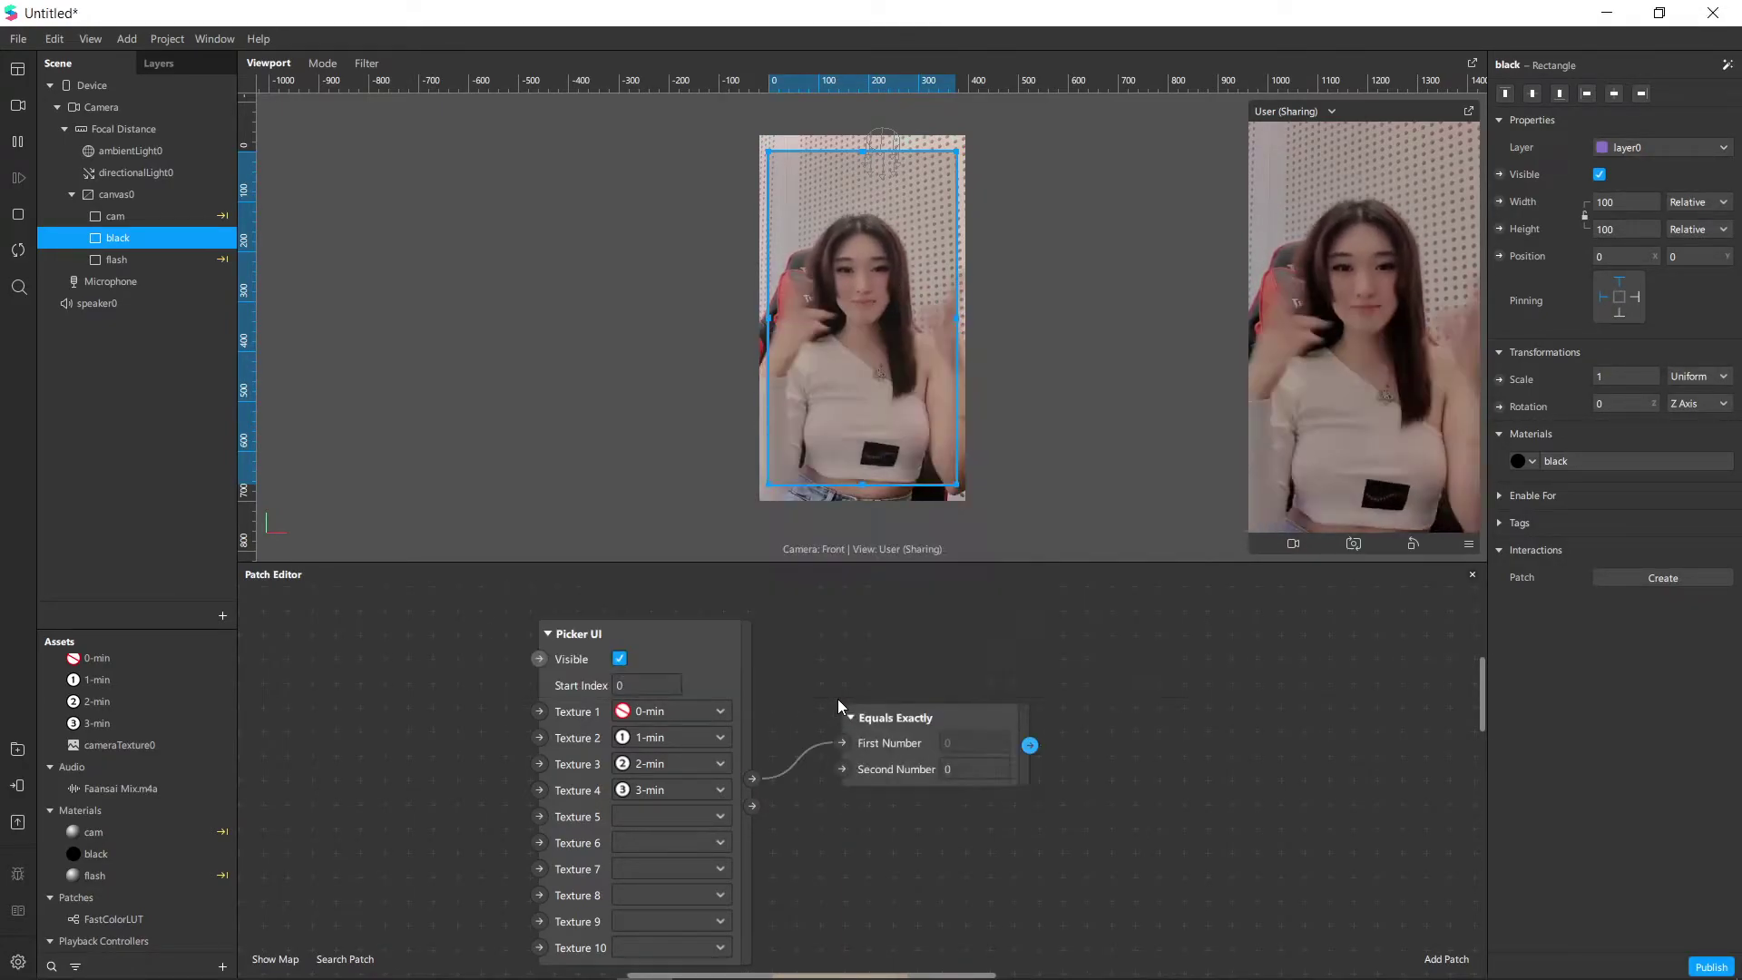
mouse_move(869, 723)
mouse_down()
mouse_move(869, 623)
mouse_move(853, 743)
mouse_up()
Duplicate the Equals Exactly patch three times and stack the copies below the original.
key(ctrl+d)
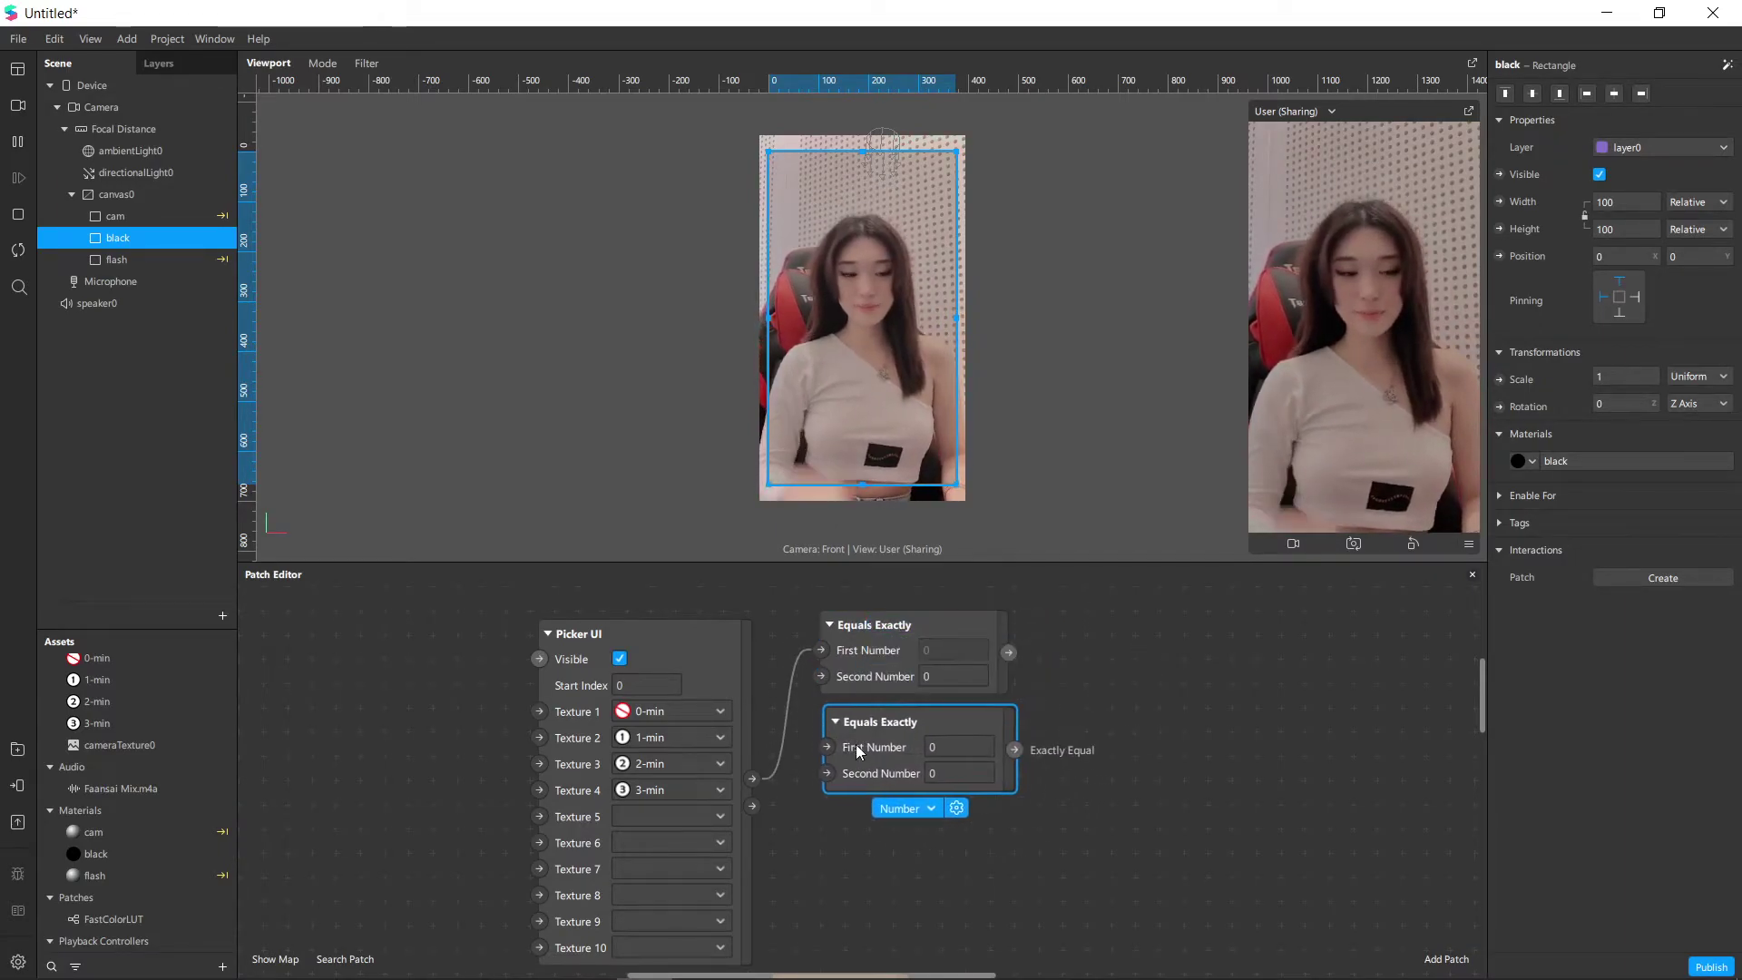
drag(1077, 813, 895, 846)
key(ctrl+d)
click(1043, 733)
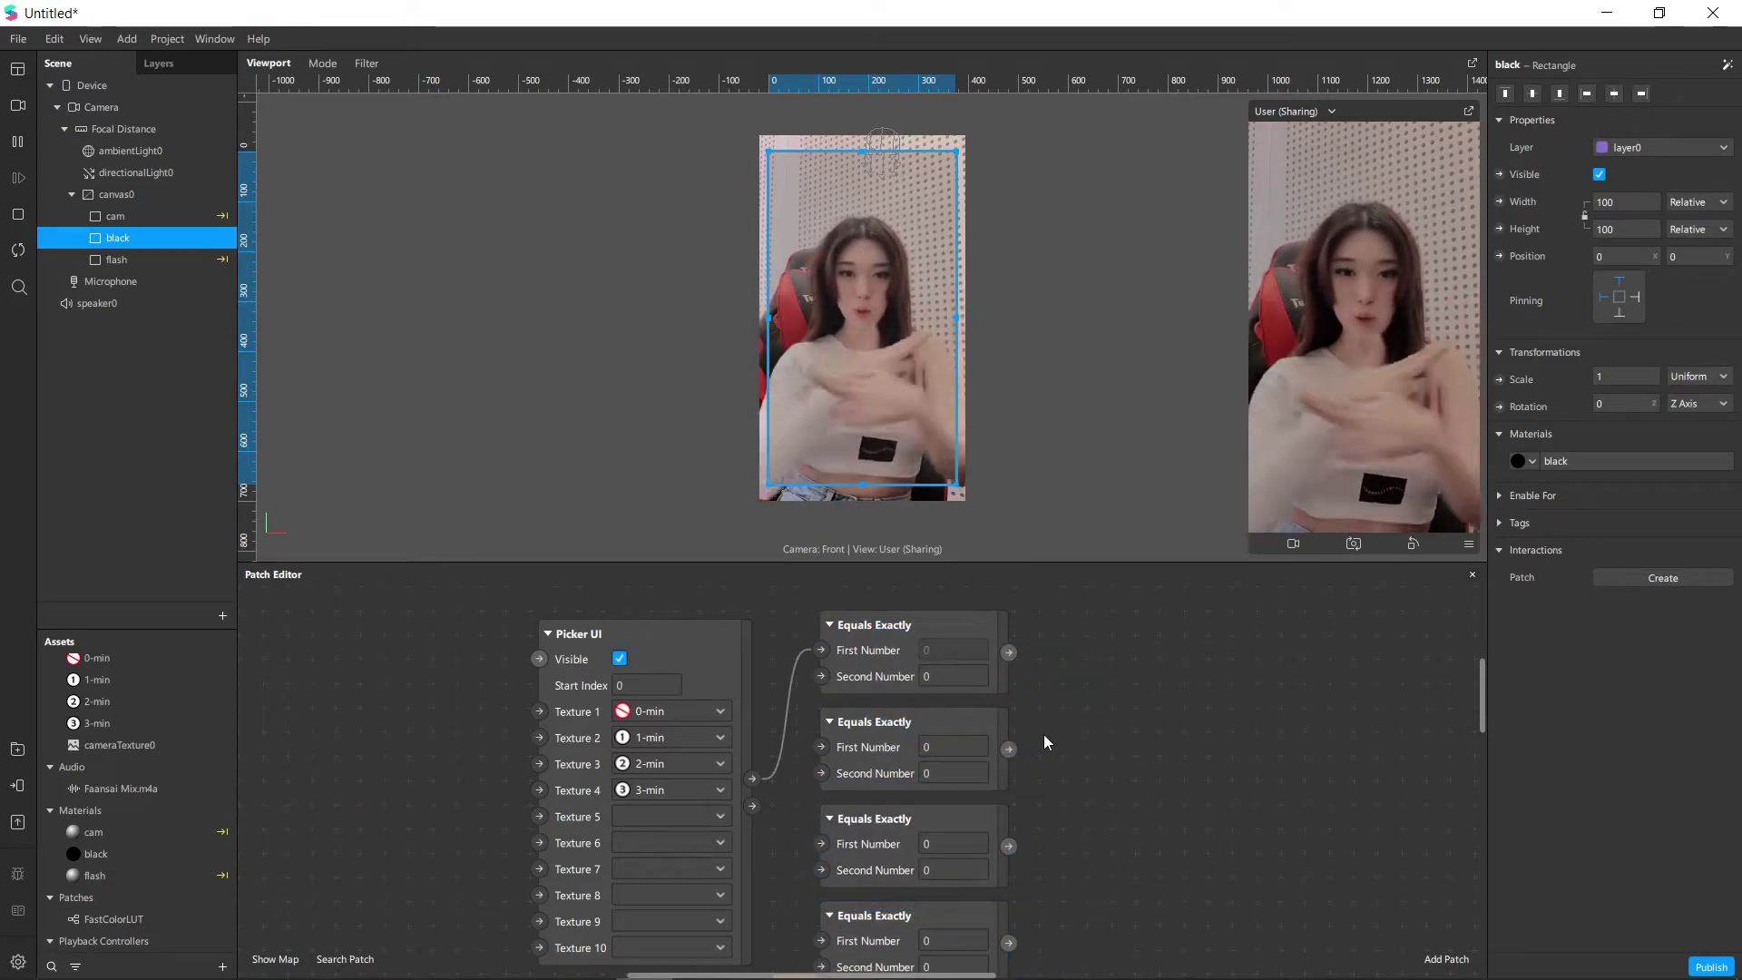
Set the Second Number of the three duplicated Equals Exactly patches to 1, 2 and 3 in order.
scroll(1120, 712, down, 2)
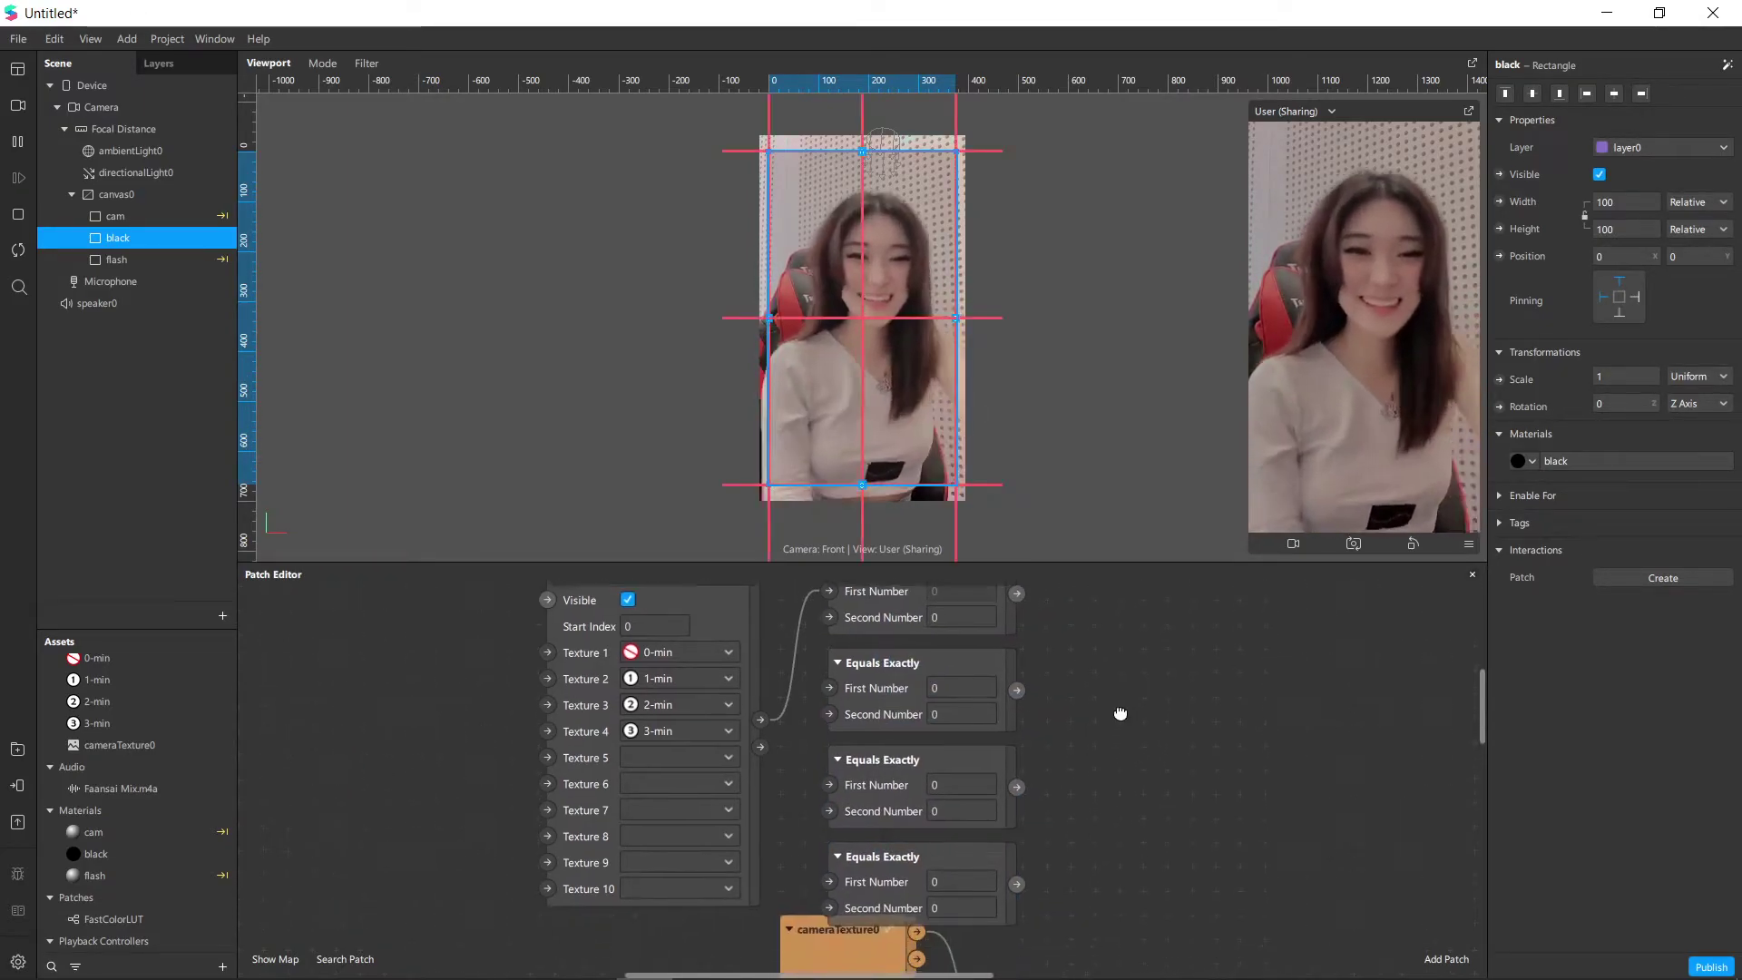
click(952, 712)
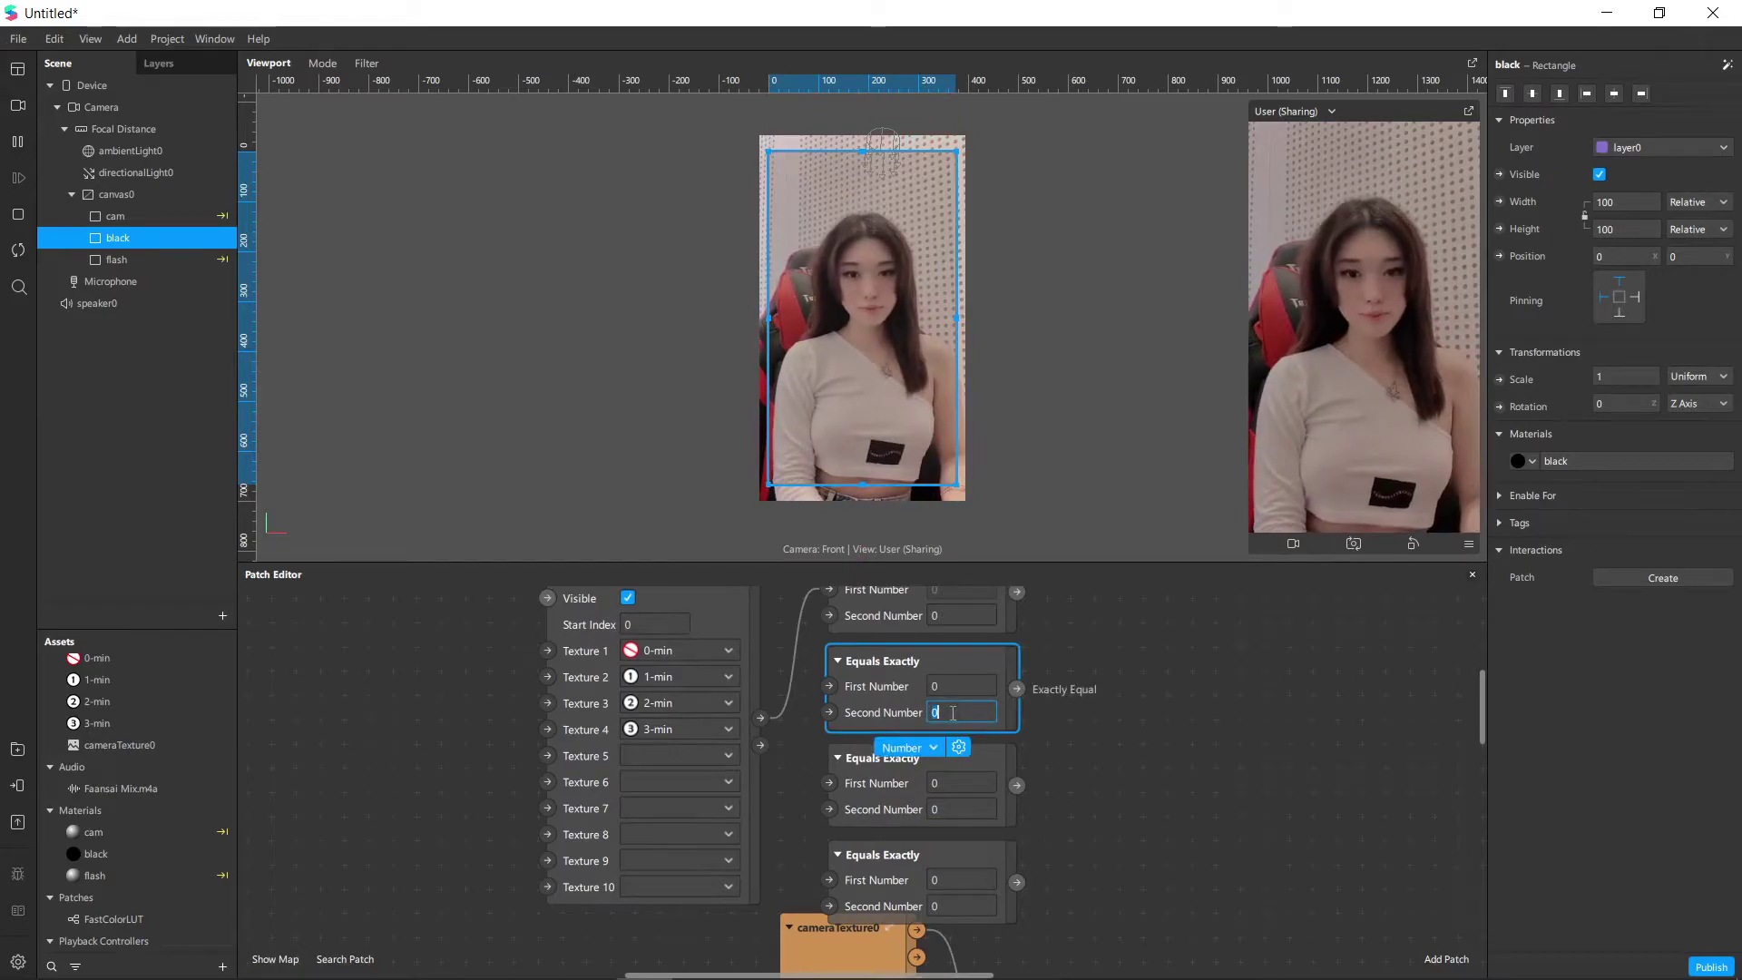
click(955, 802)
text(2)
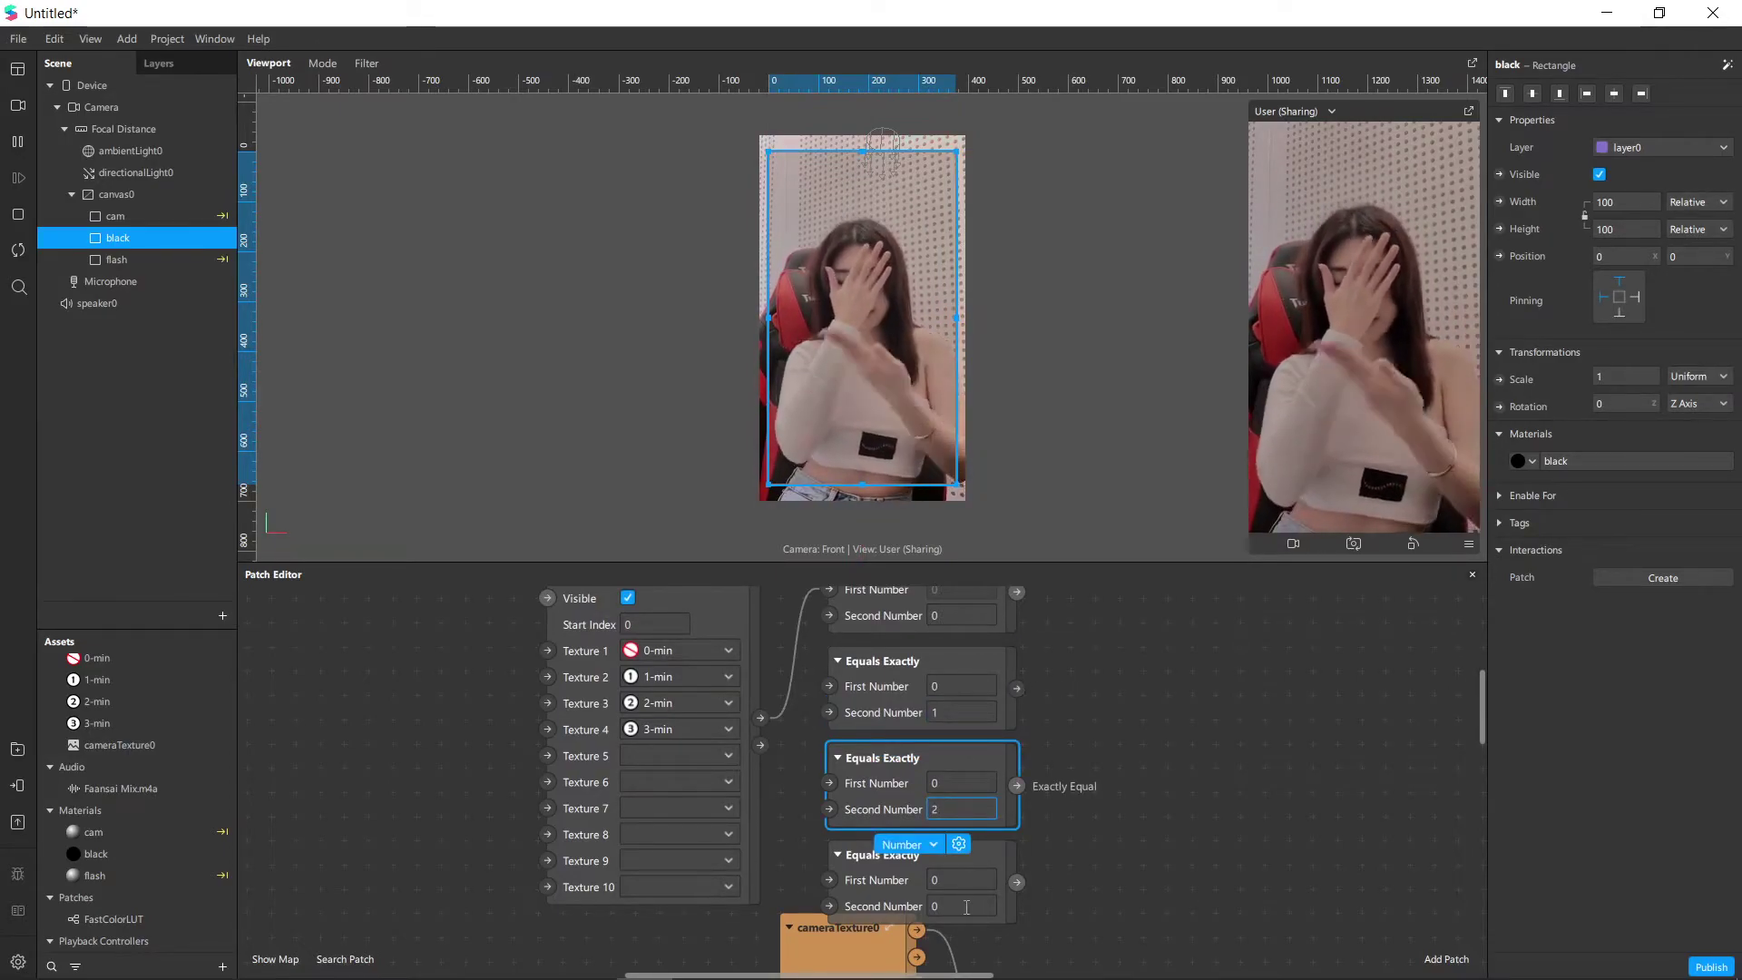
click(966, 906)
text(3)
click(1085, 859)
Move the Picker UI and its four Equals Exactly patches together as a group into the empty space above the cameraTexture0 patch.
scroll(1085, 858, down, 2)
drag(1105, 916, 779, 611)
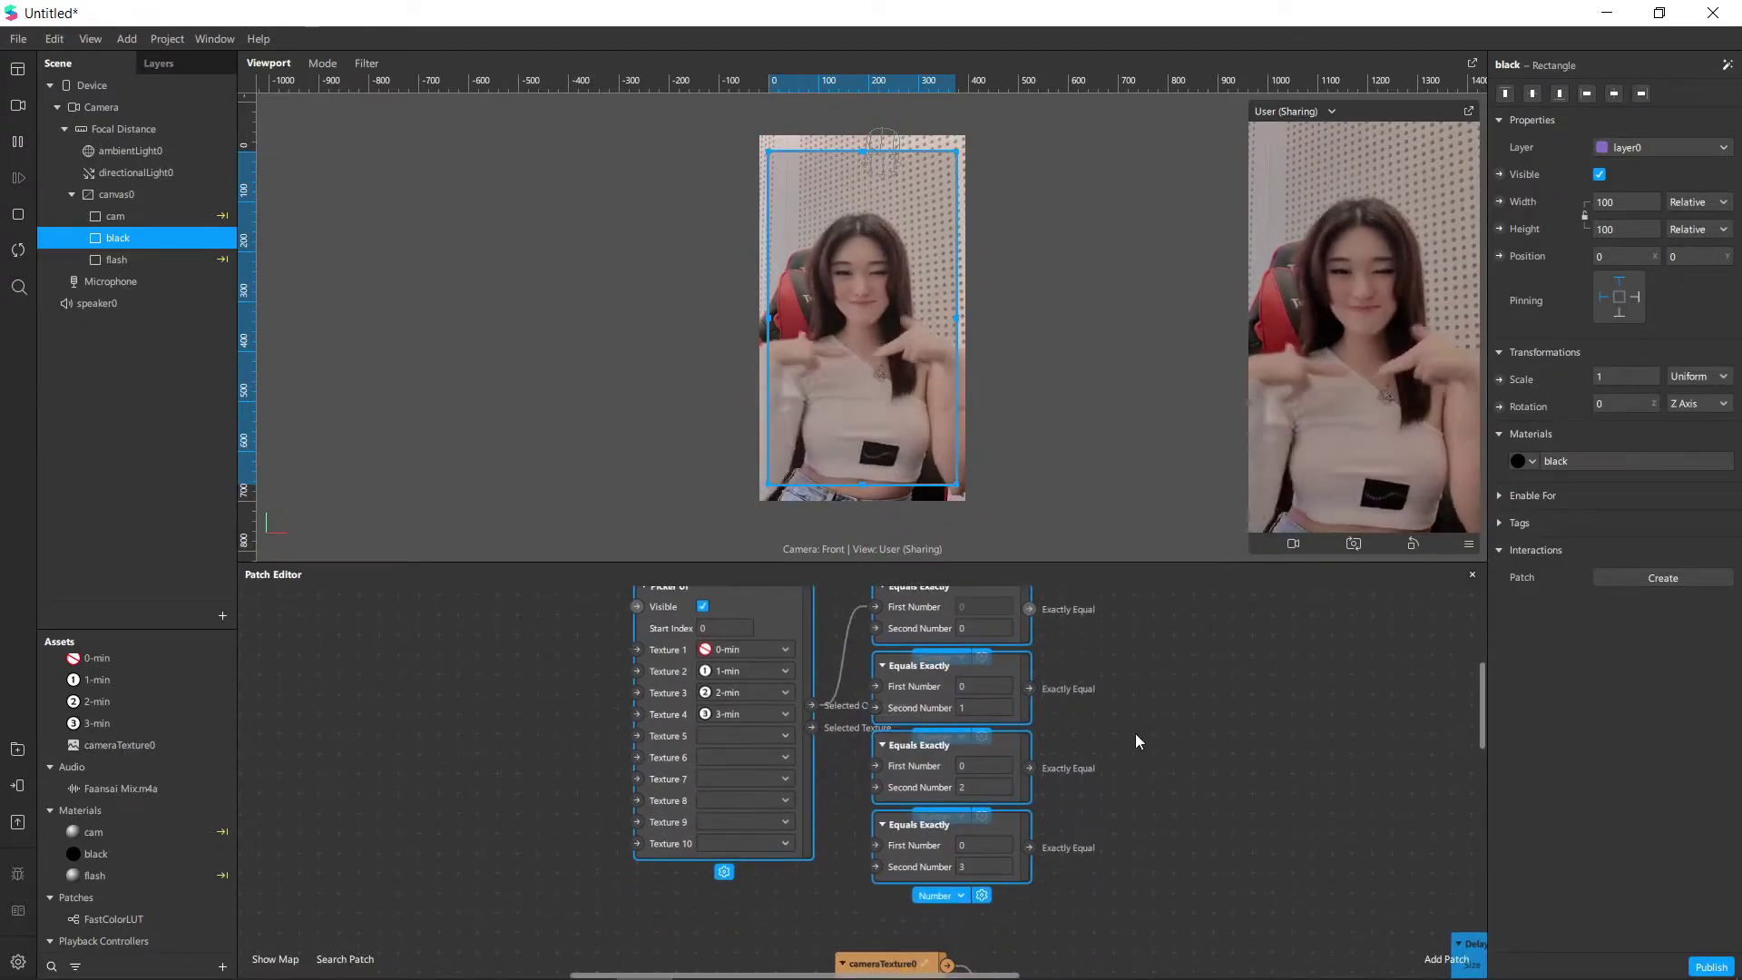
scroll(1135, 733, down, 3)
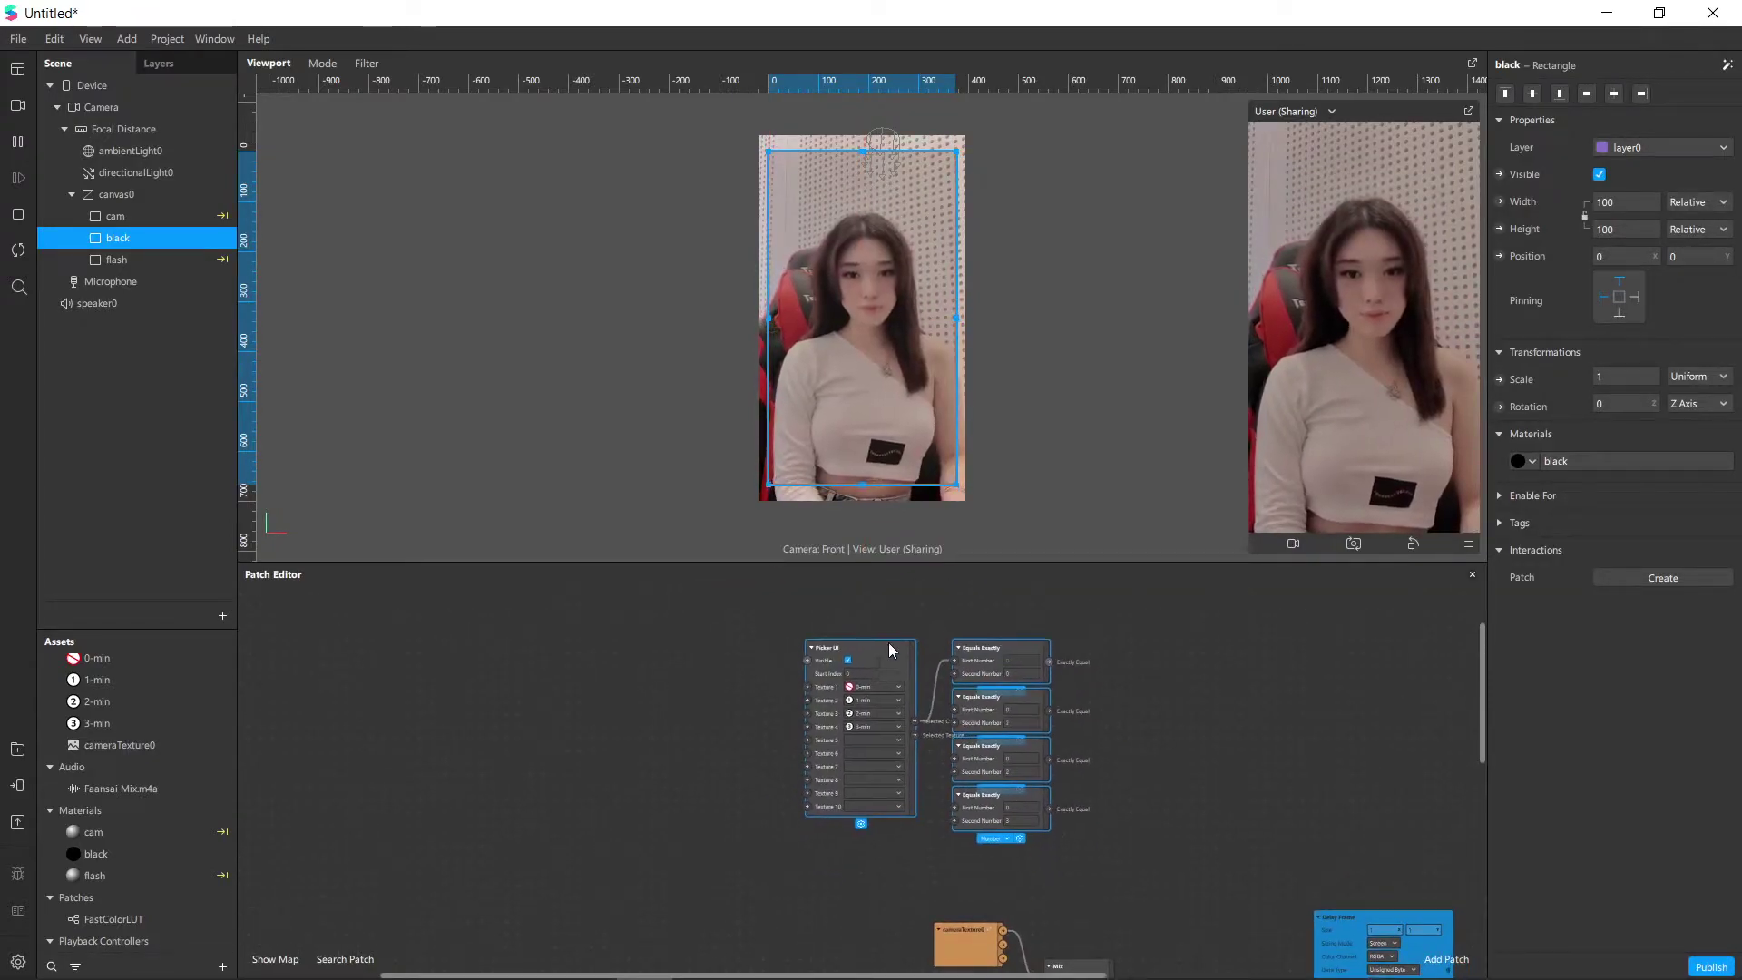
click(1089, 661)
Connect the Picker UI's Selected Option Index to the First Number of the three duplicated Equals Exactly patches and try the picker options in the preview.
scroll(1036, 673, up, 3)
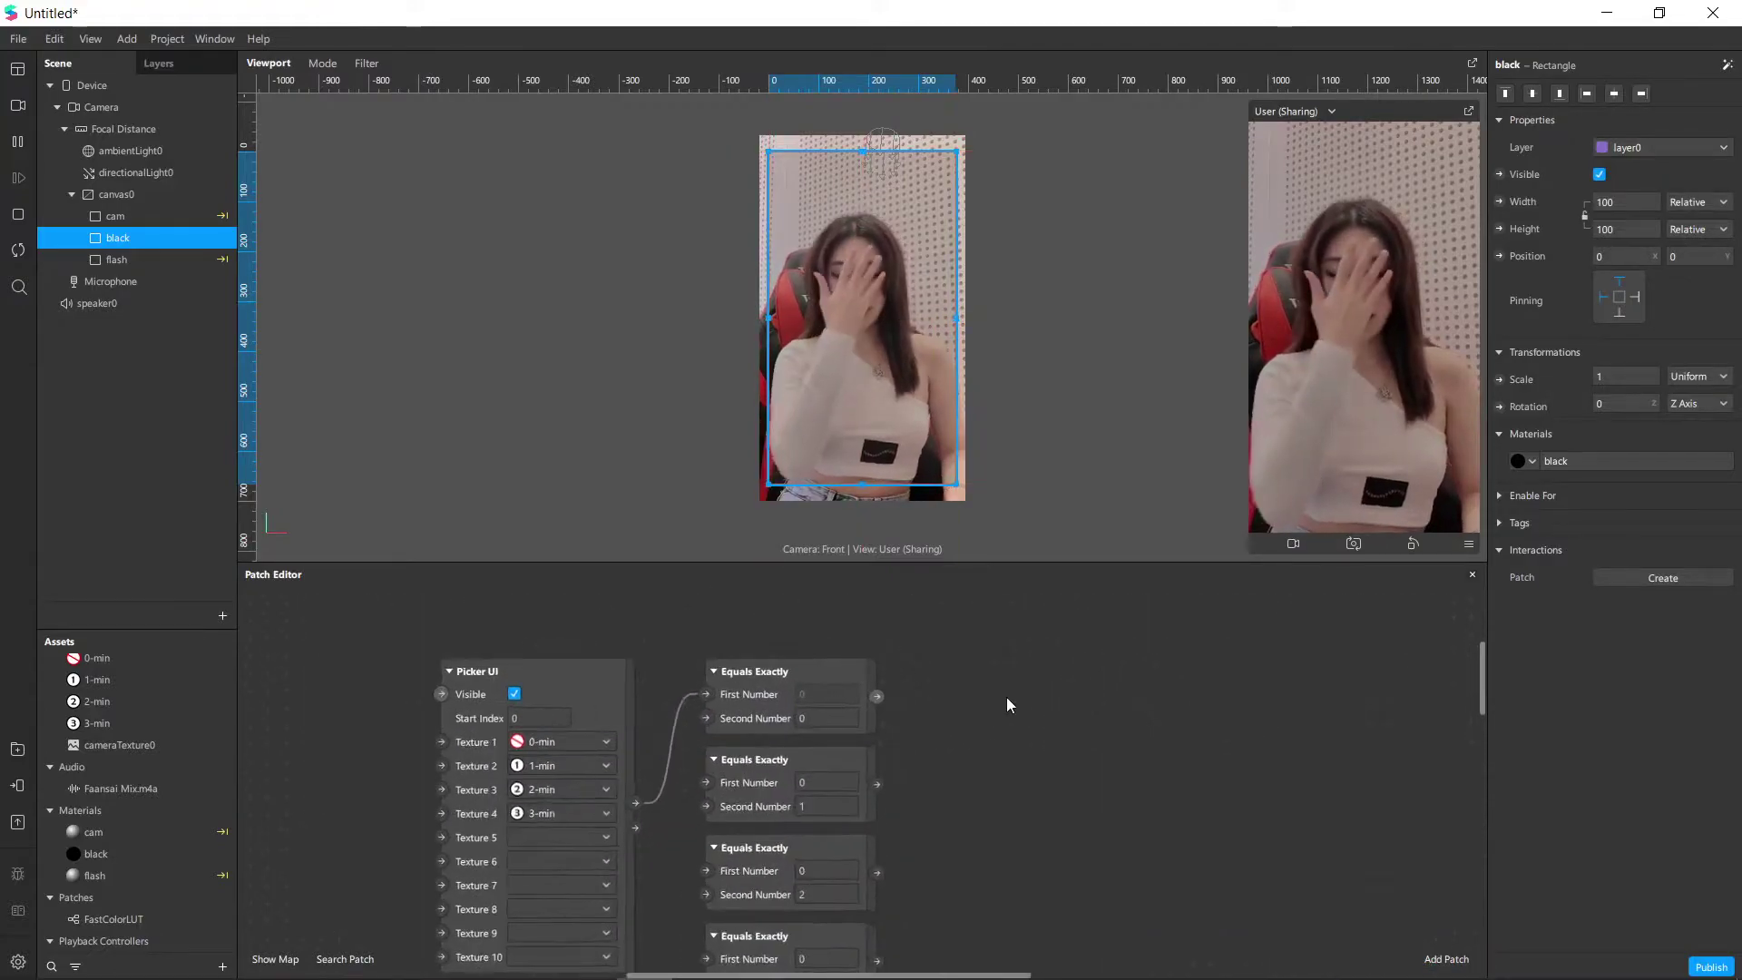
scroll(968, 816, up, 2)
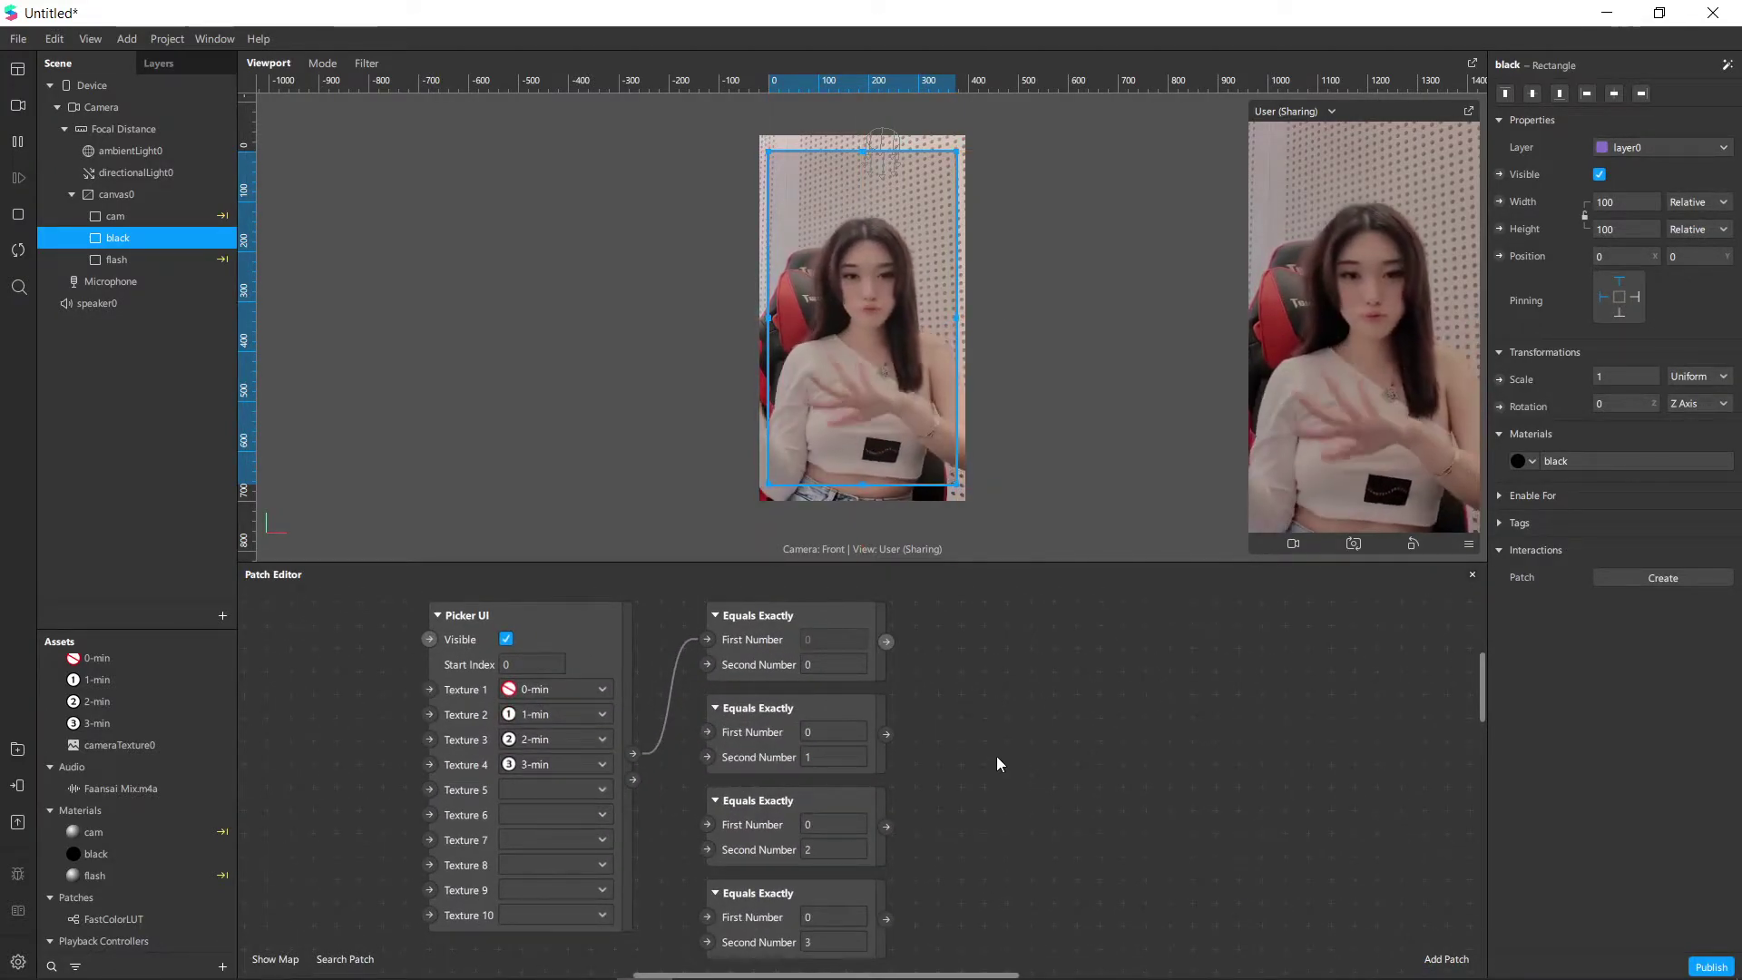
drag(632, 754, 707, 917)
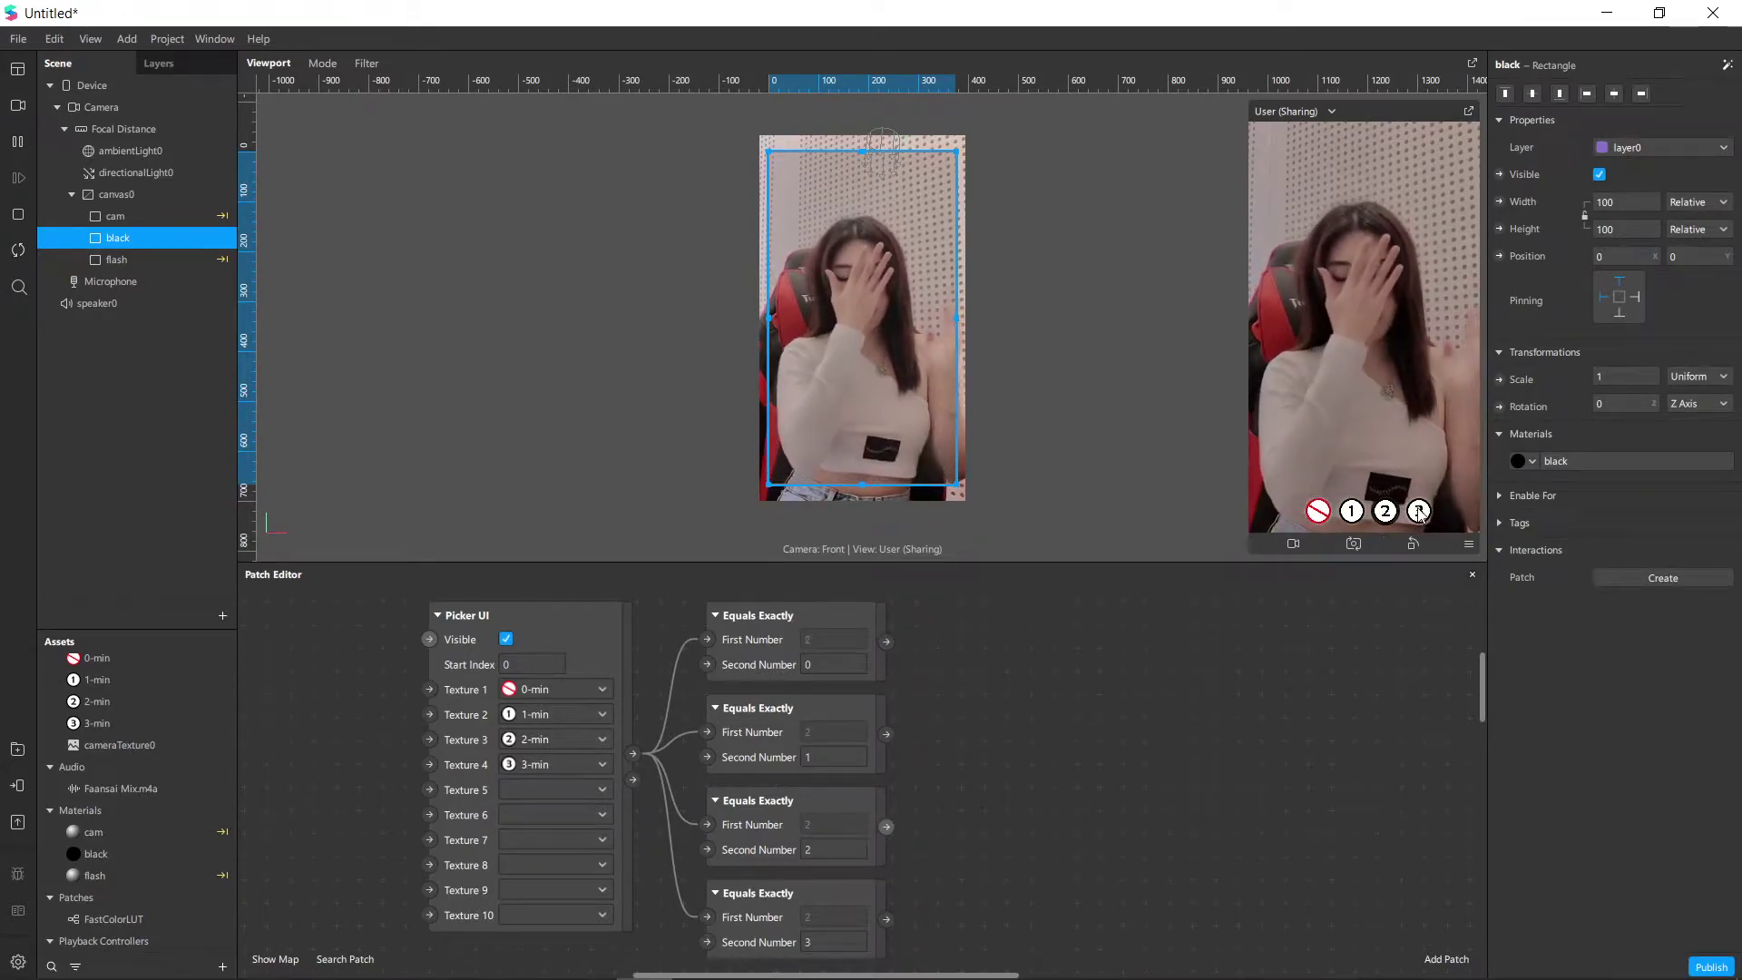
click(1318, 513)
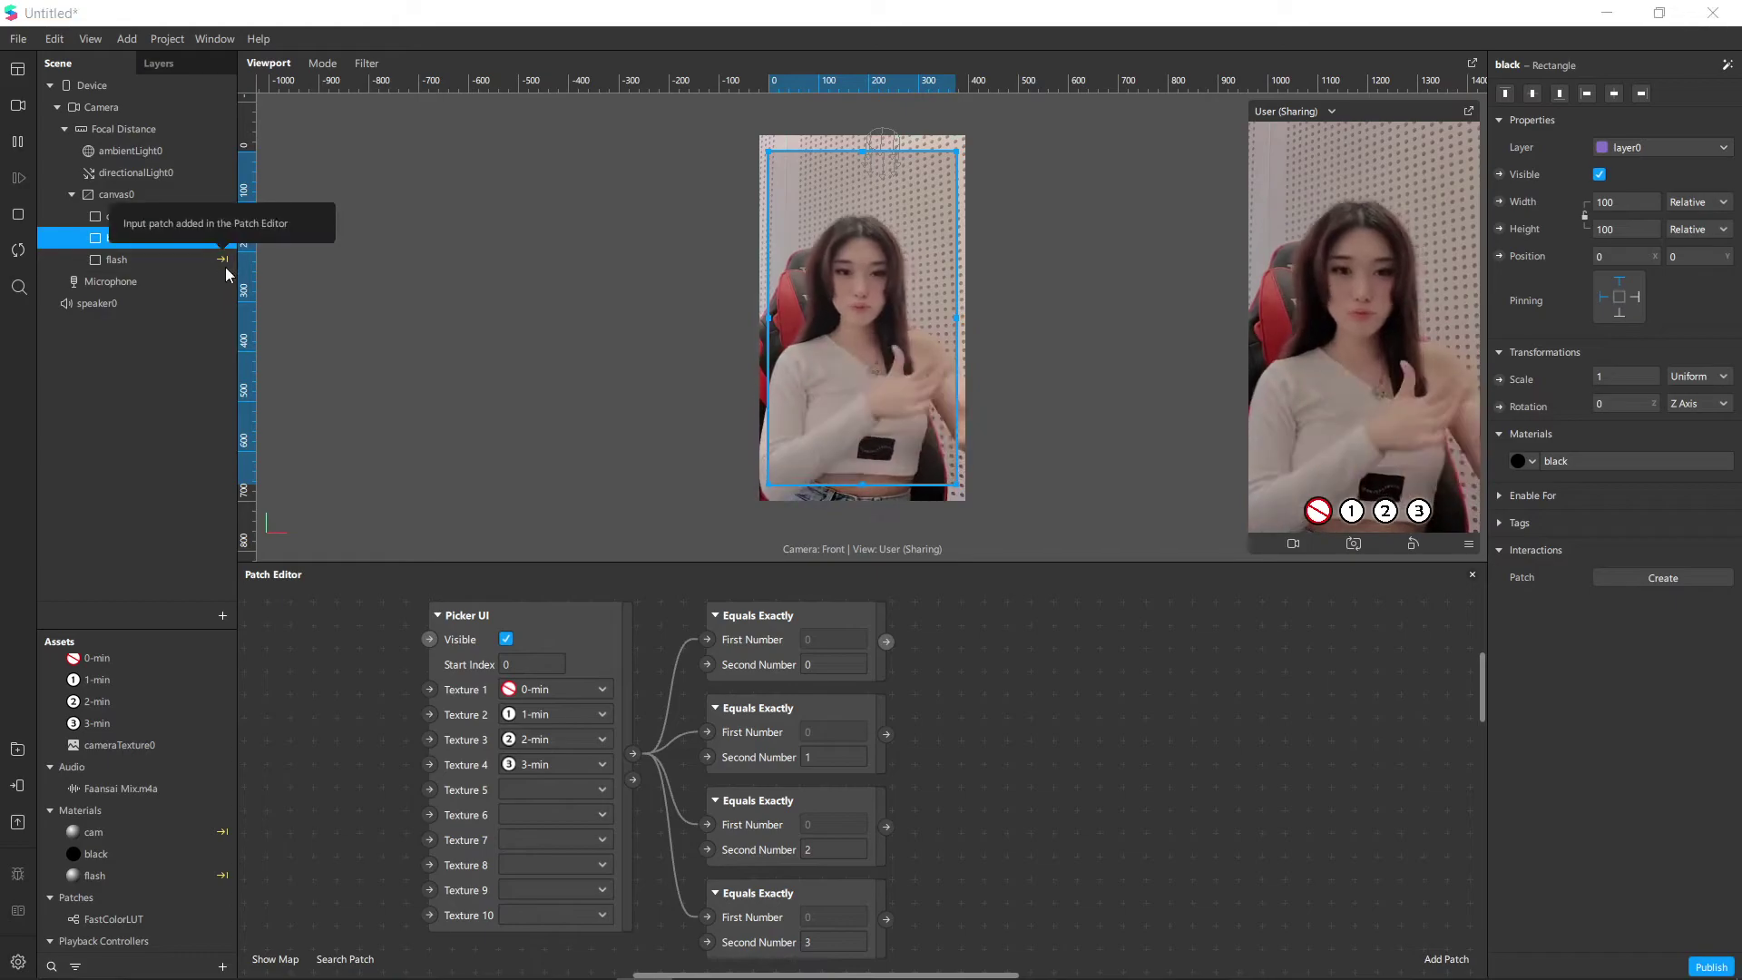
Duplicate the black rectangle in canvas0 and rename the copy q1.
right_click(143, 238)
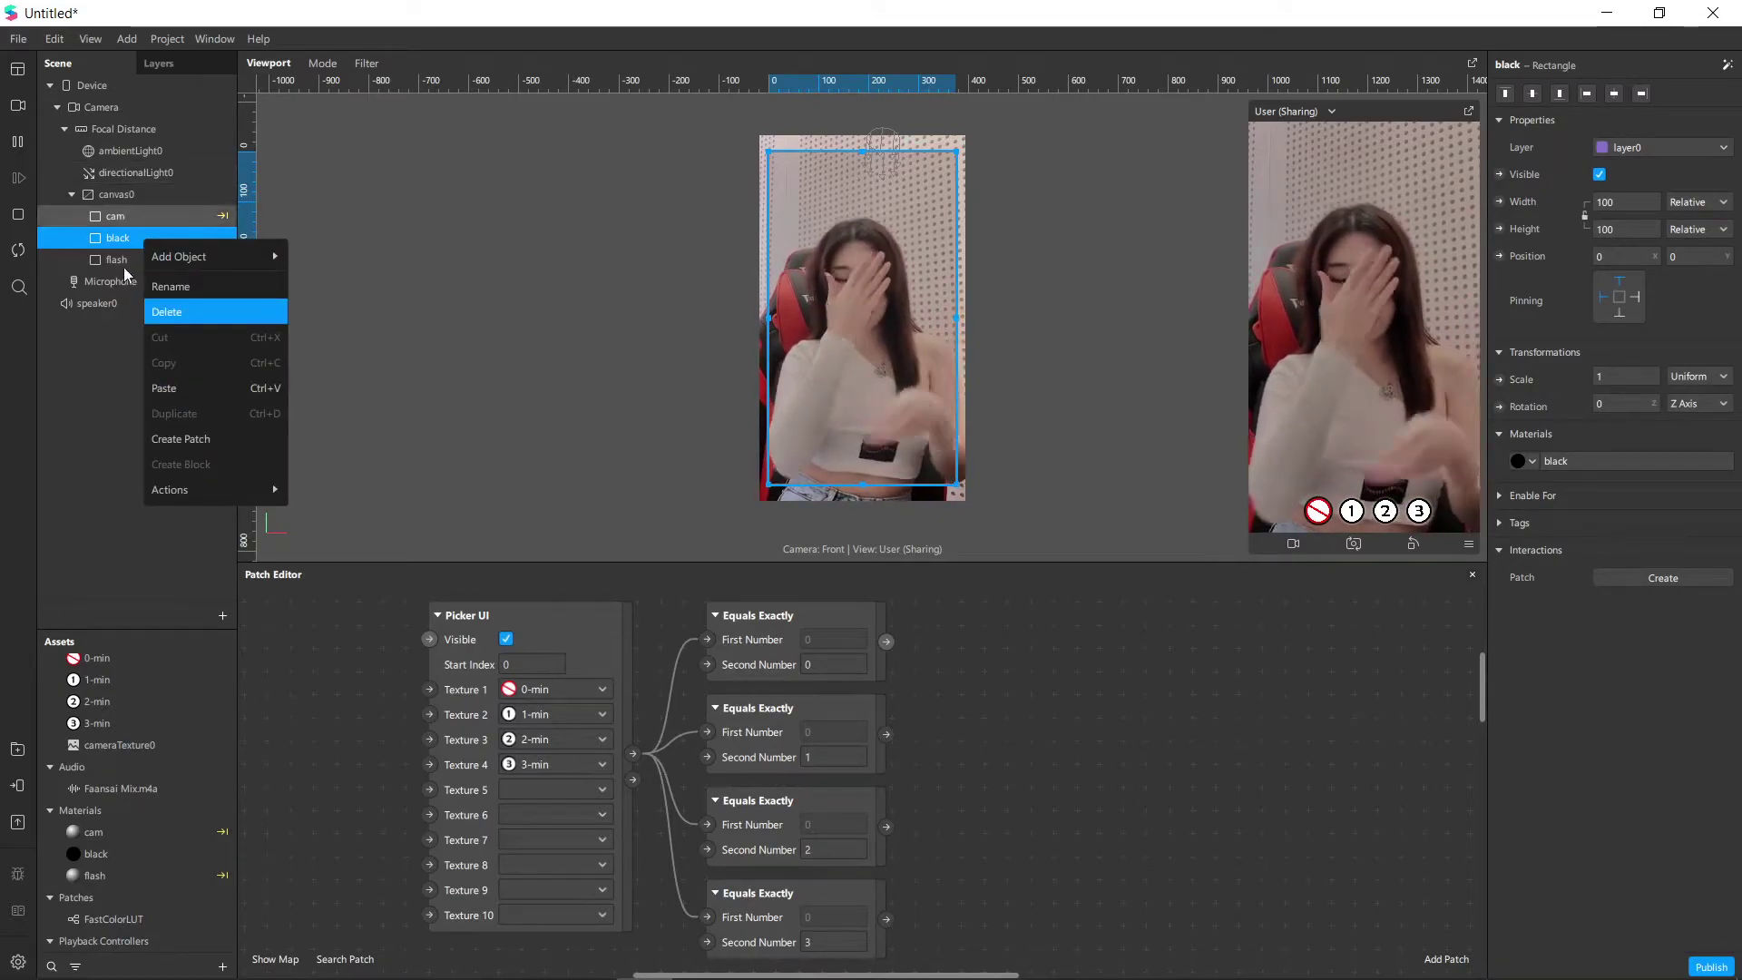
click(136, 196)
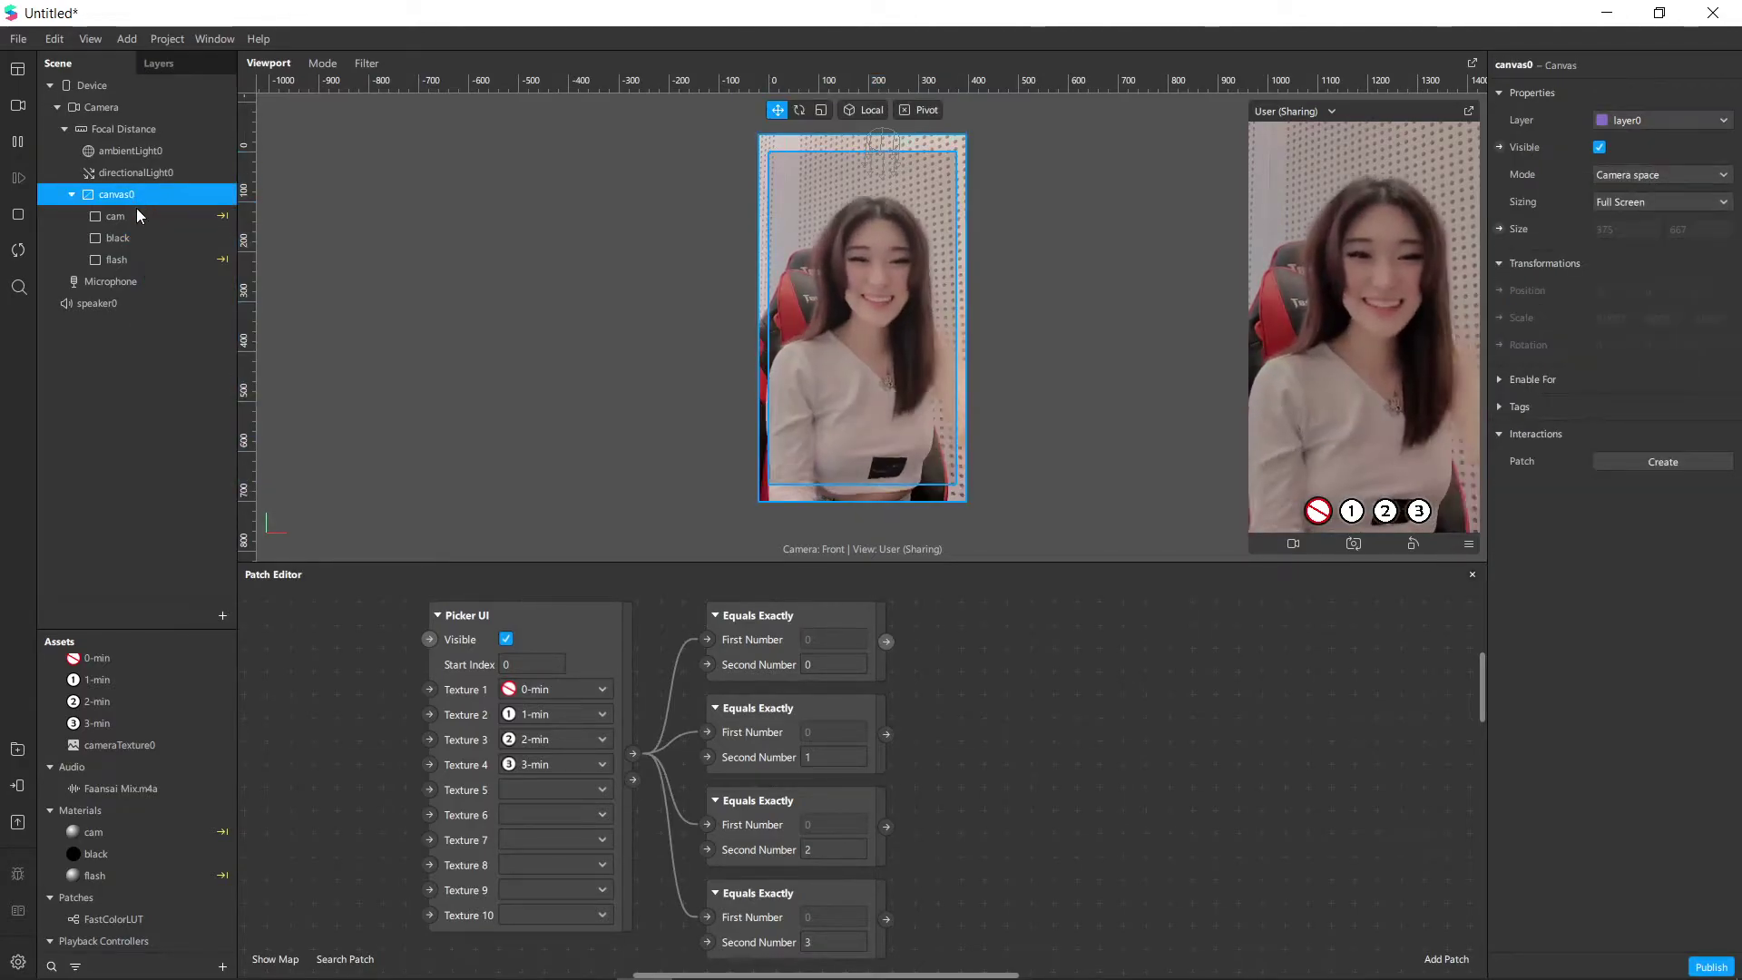
right_click(129, 237)
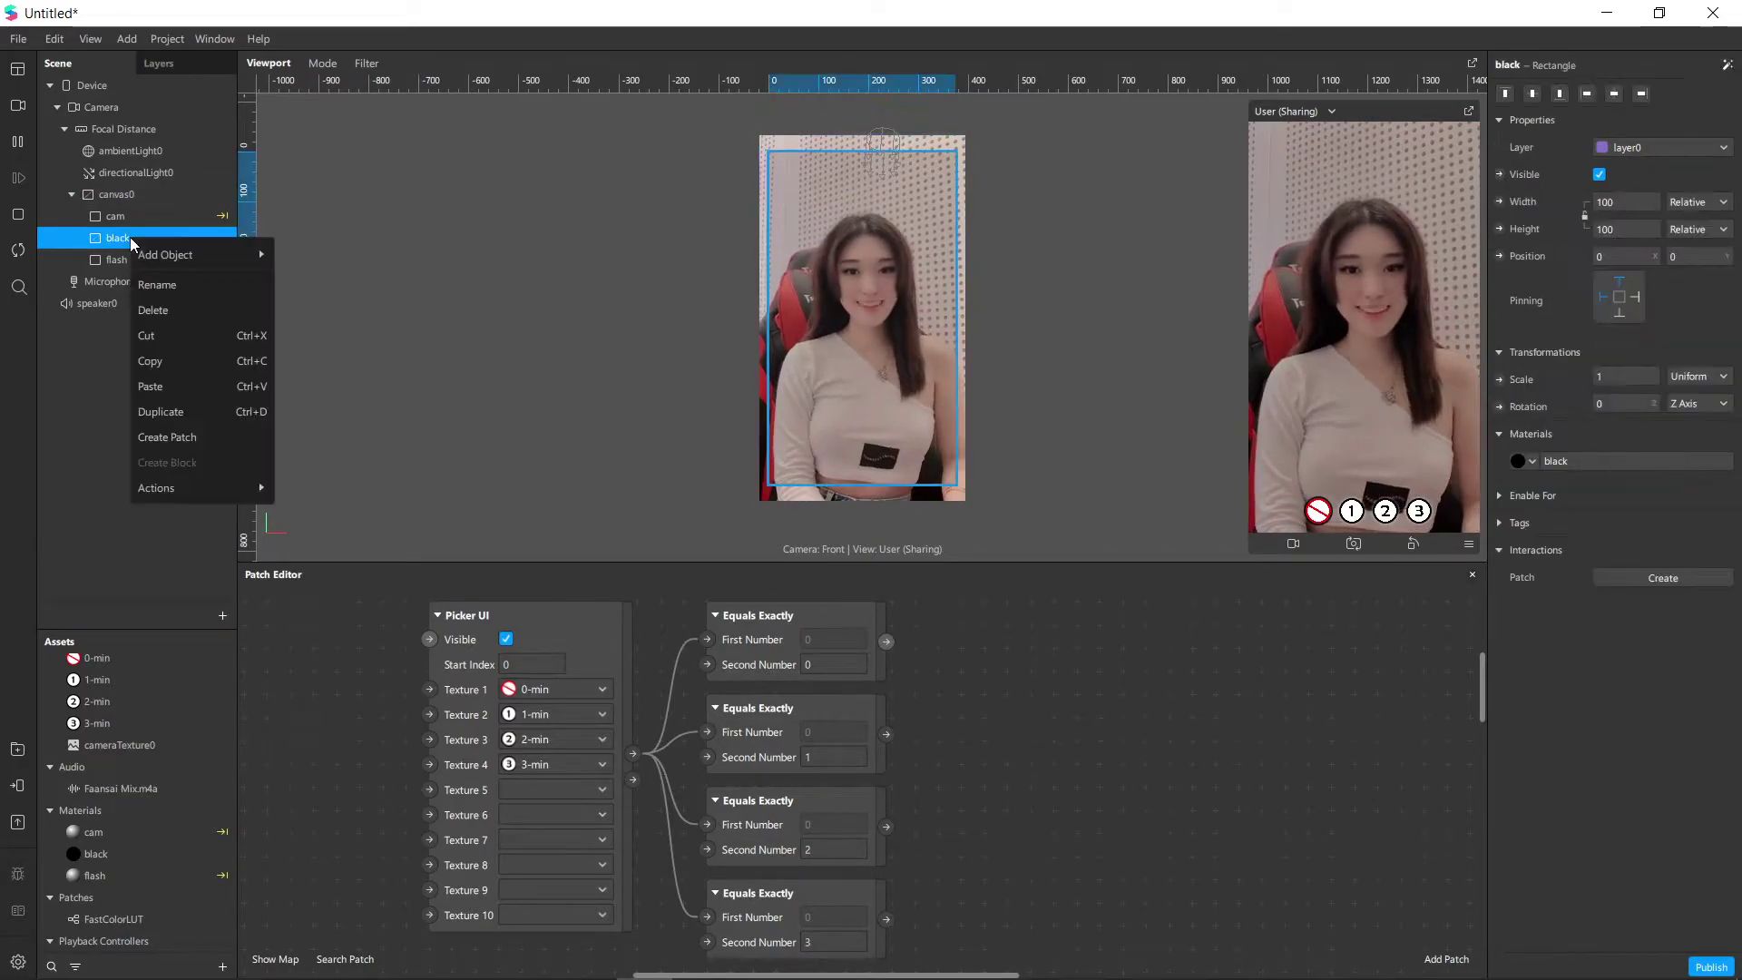
click(159, 411)
click(129, 259)
click(129, 260)
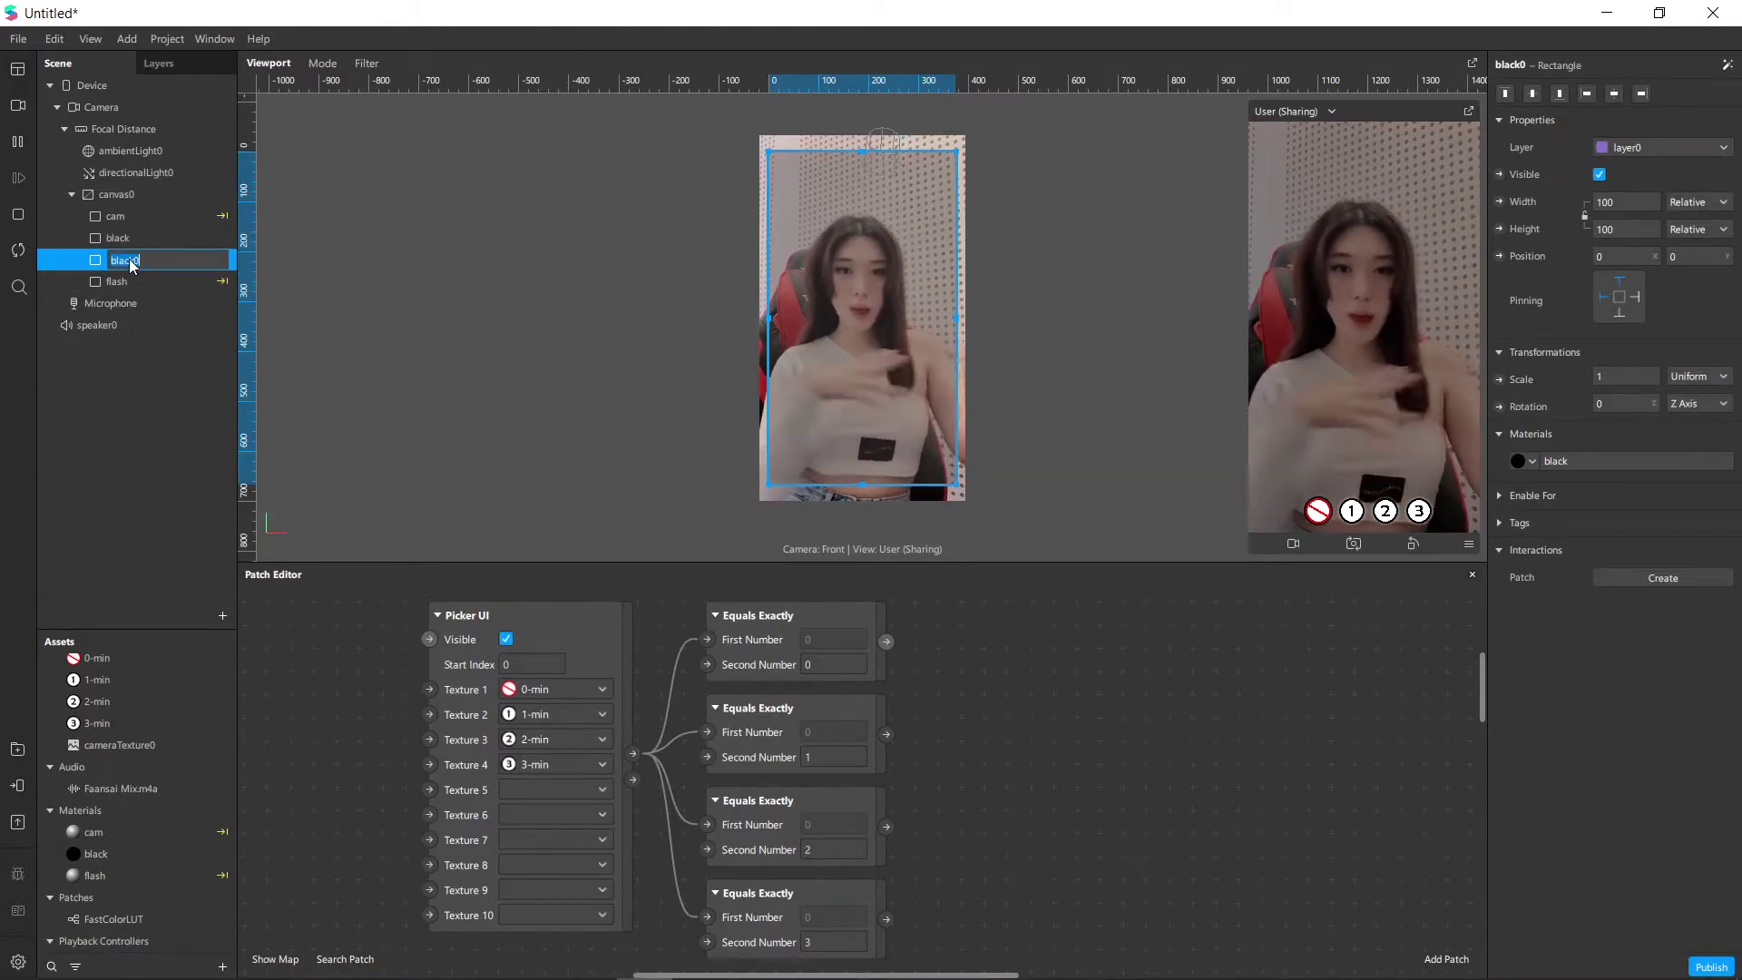
text(q)
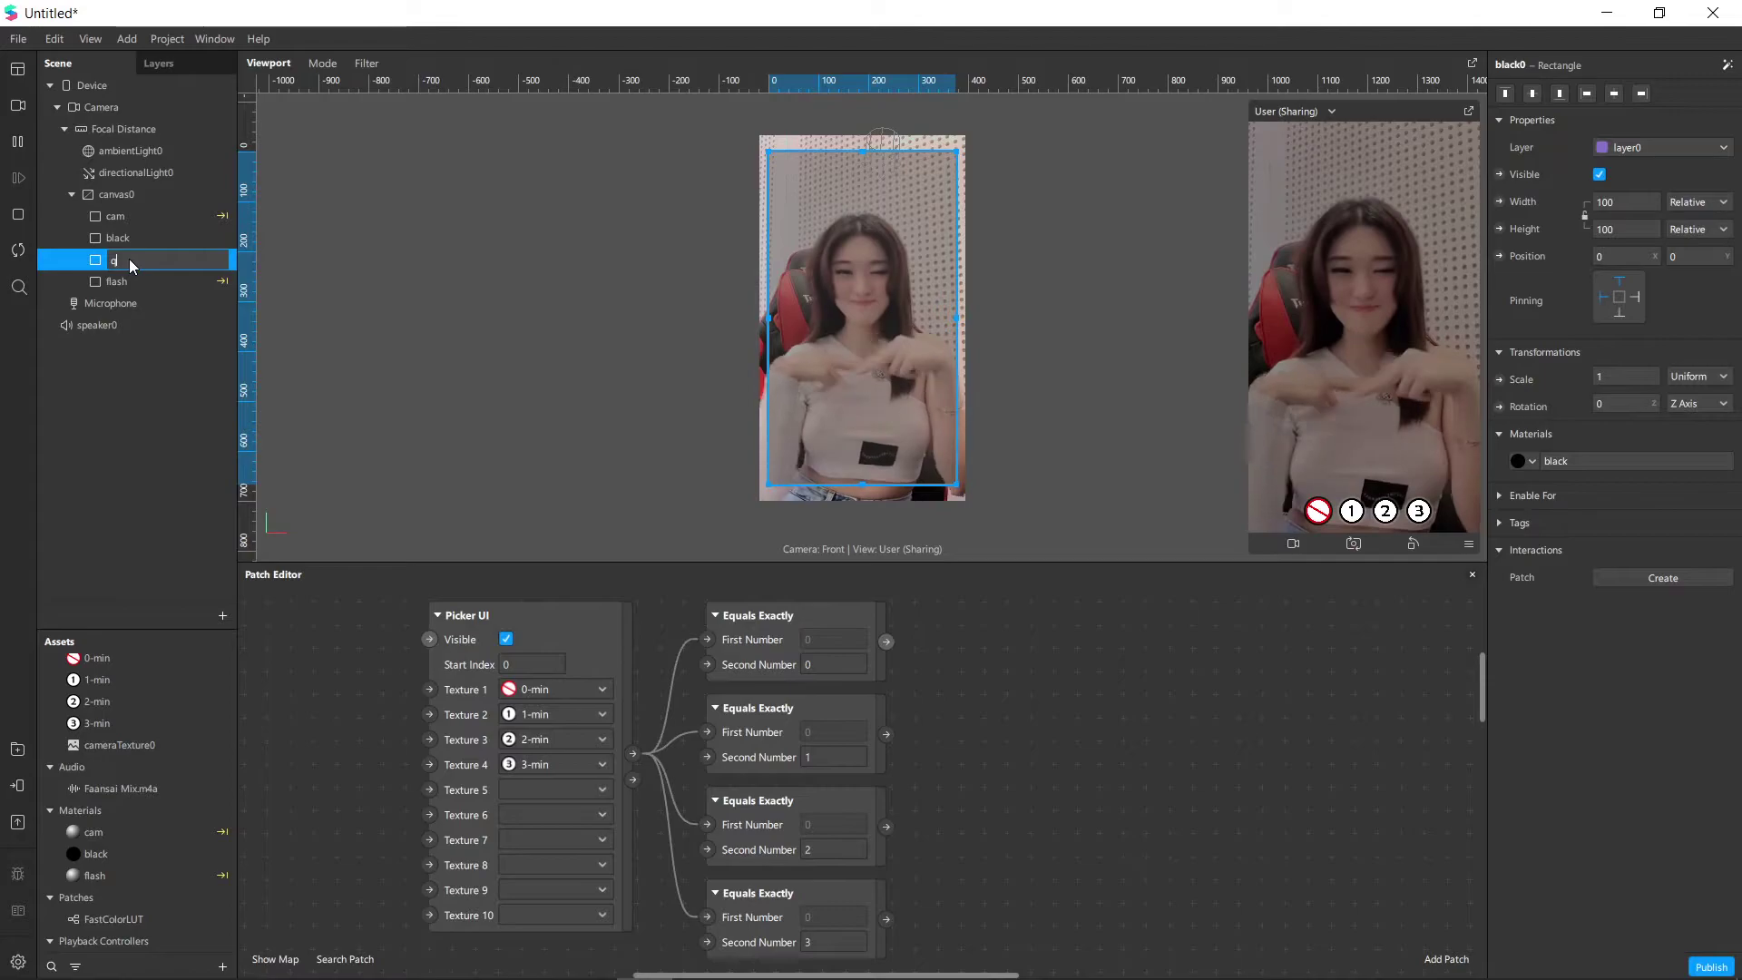
text(1)
key(Return)
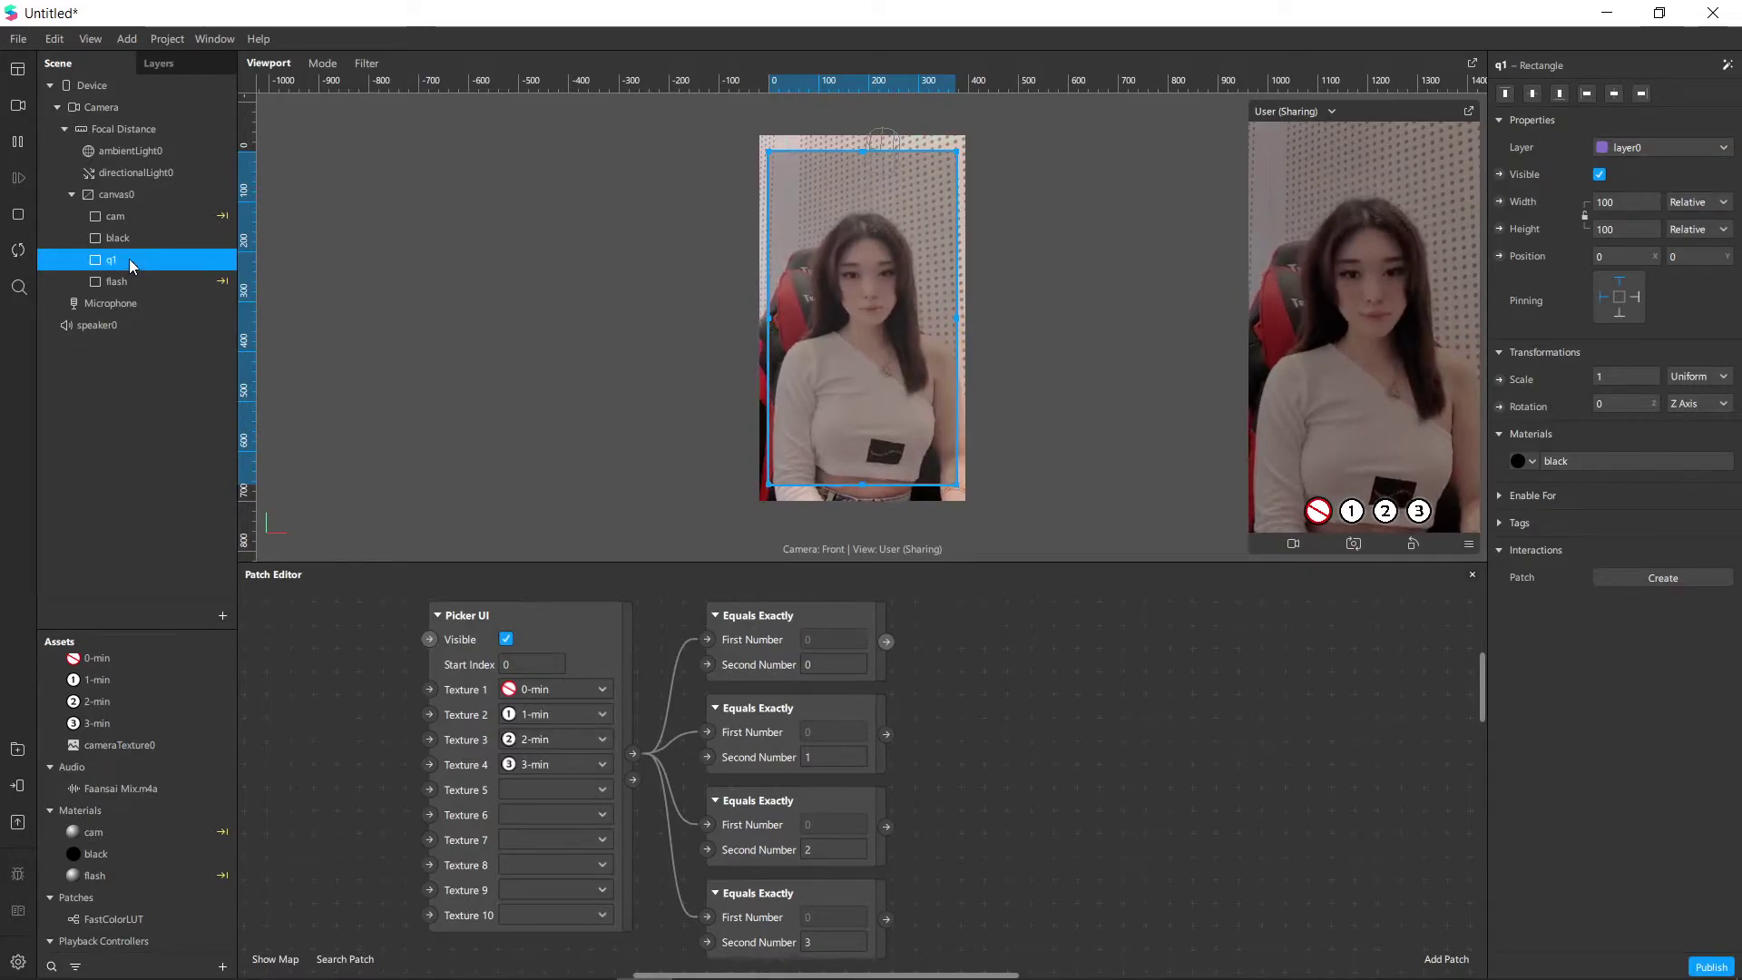
Duplicate the q1 rectangle and its copy so that canvas0 holds three q rectangles.
right_click(131, 263)
click(184, 431)
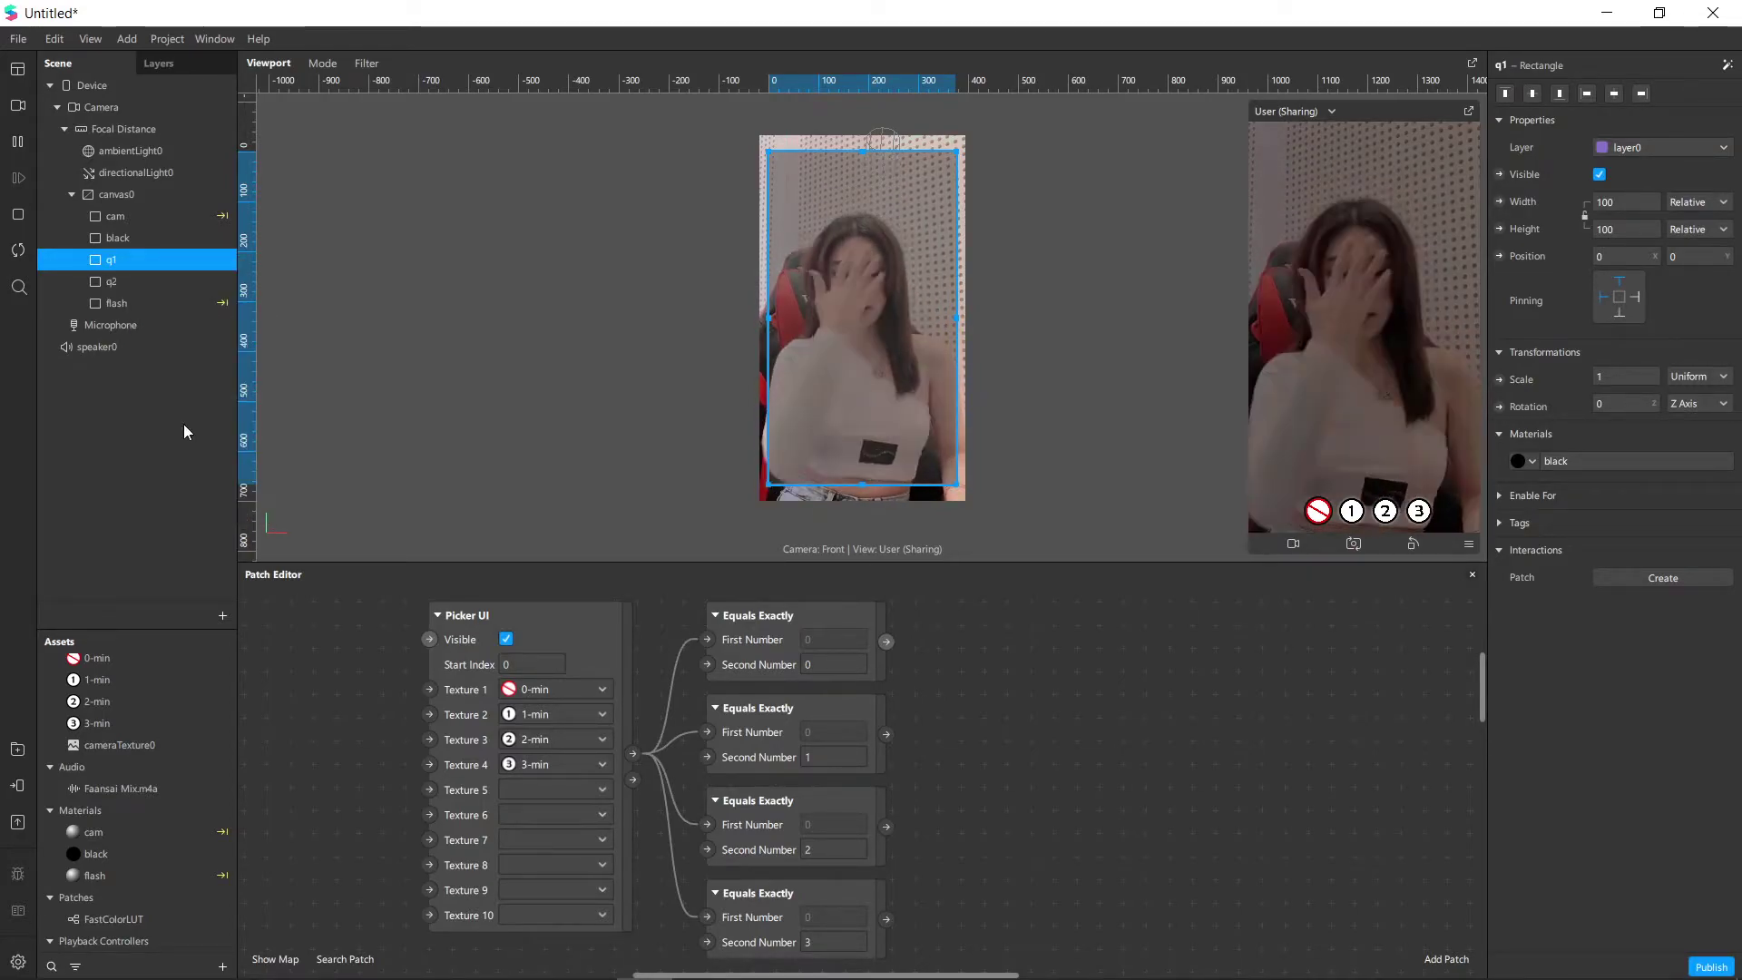
click(128, 282)
right_click(129, 281)
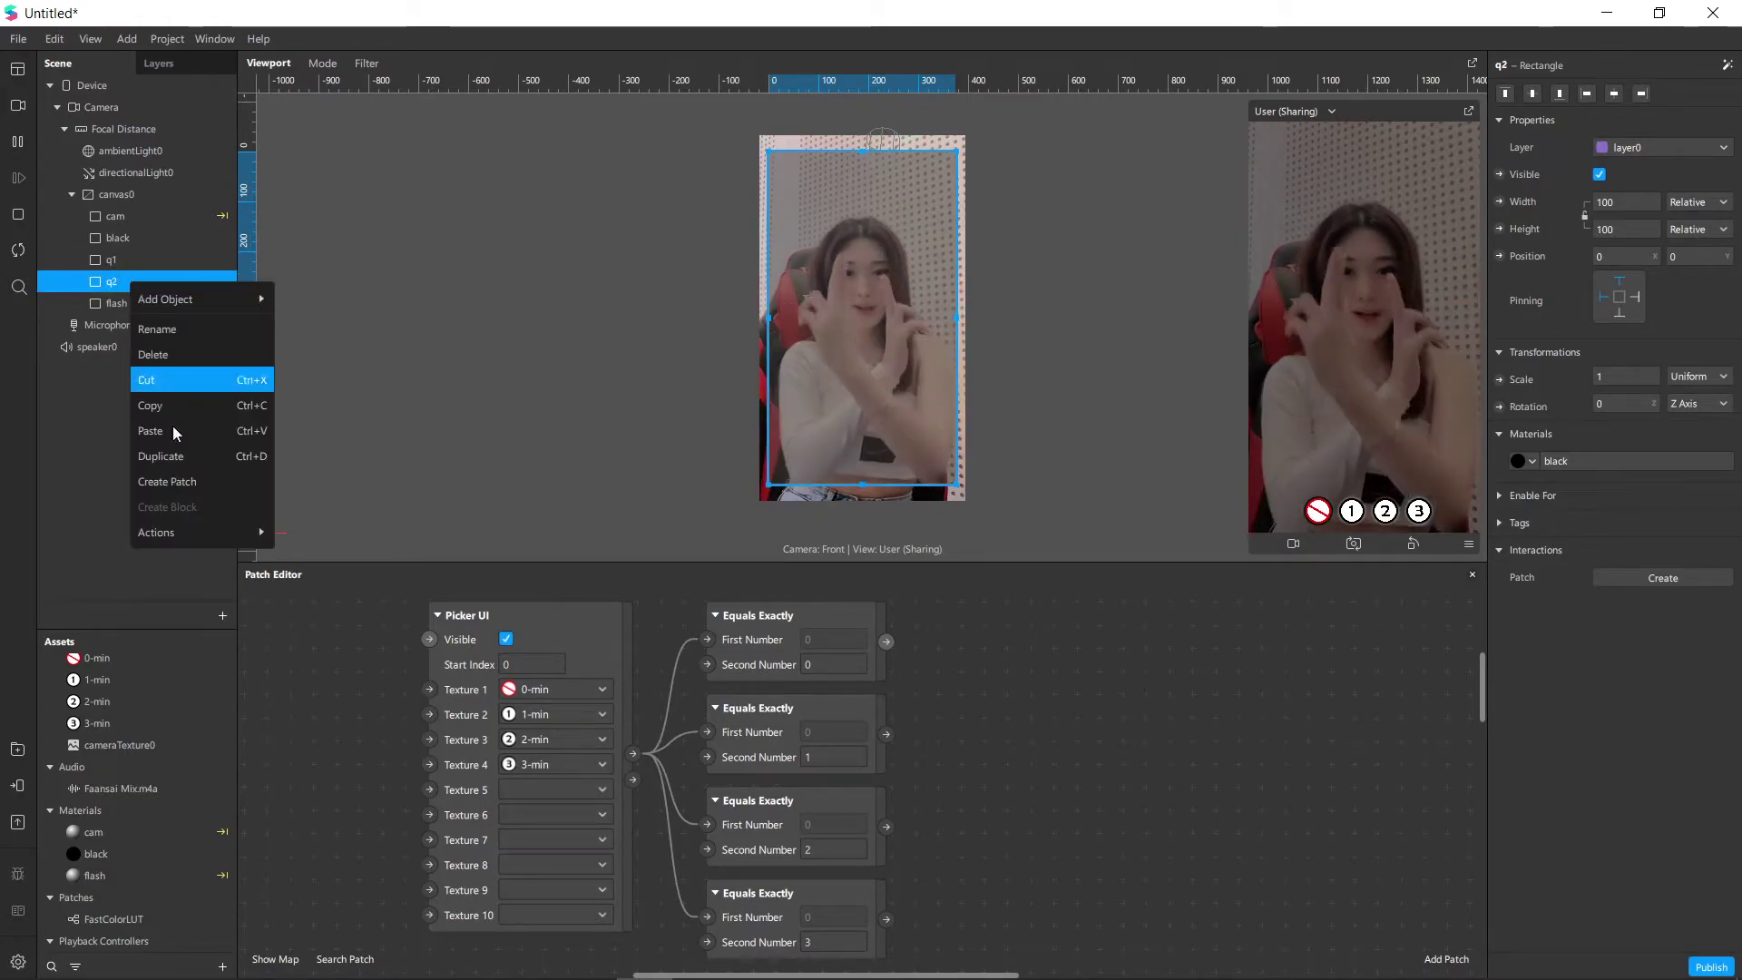
click(189, 457)
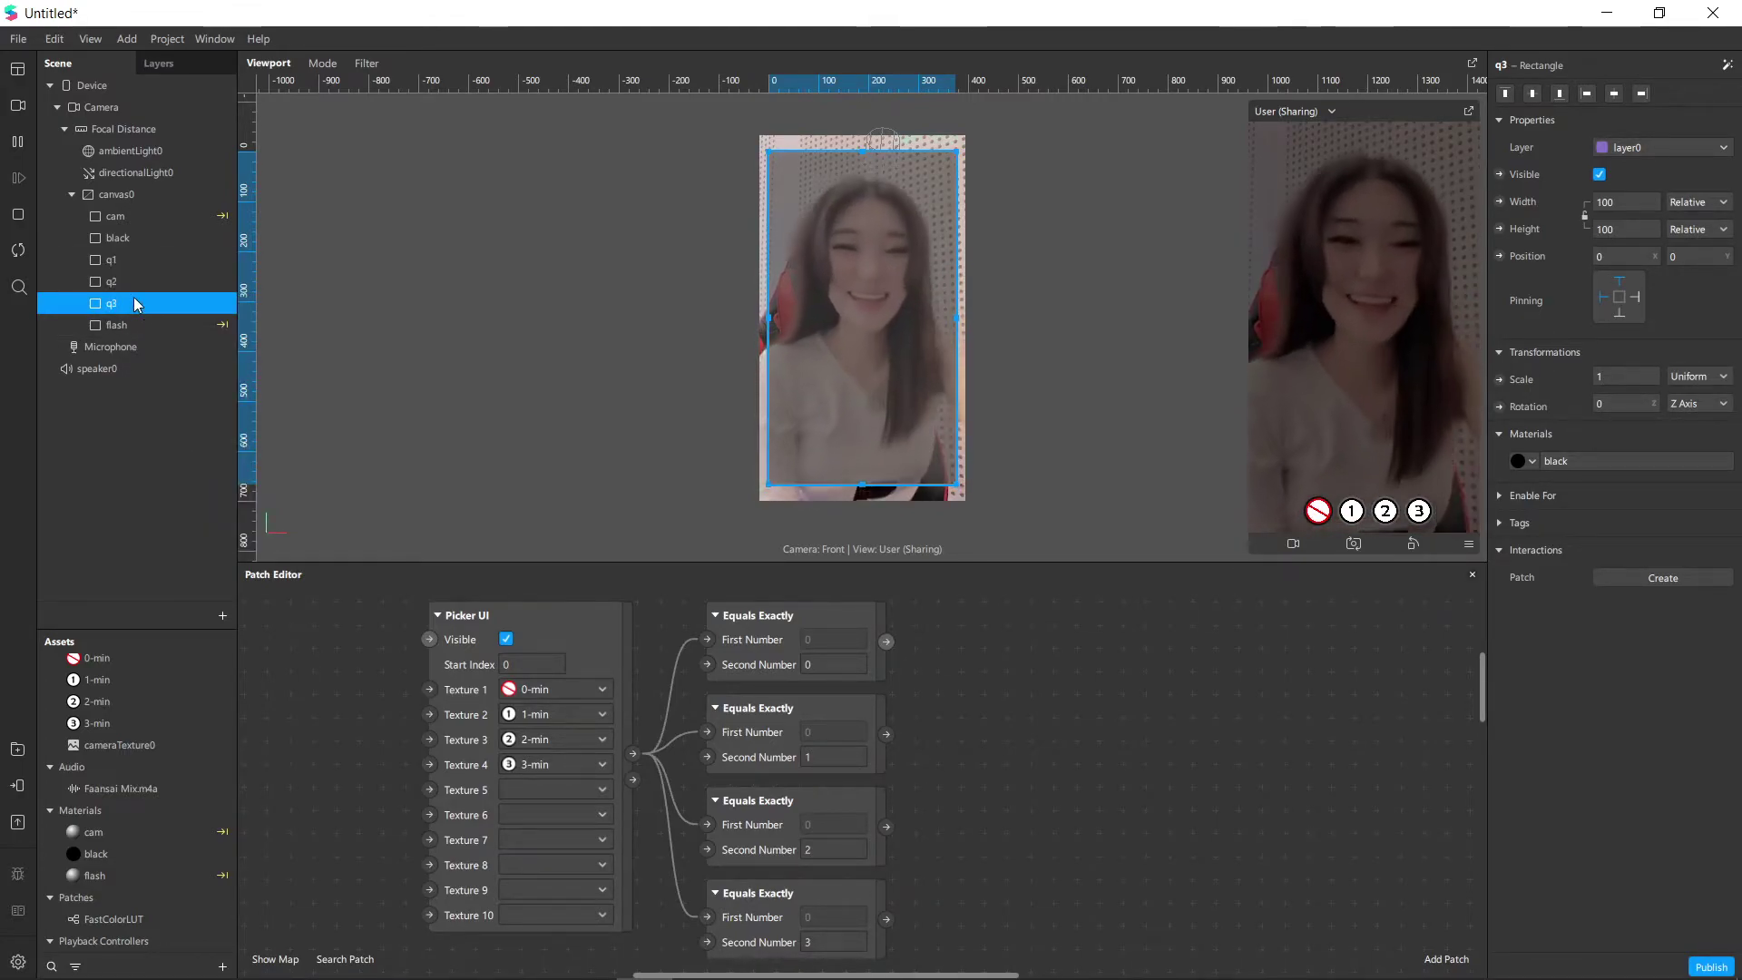
Duplicate the flash material and rename the copy q1.
scroll(139, 874, down, 1)
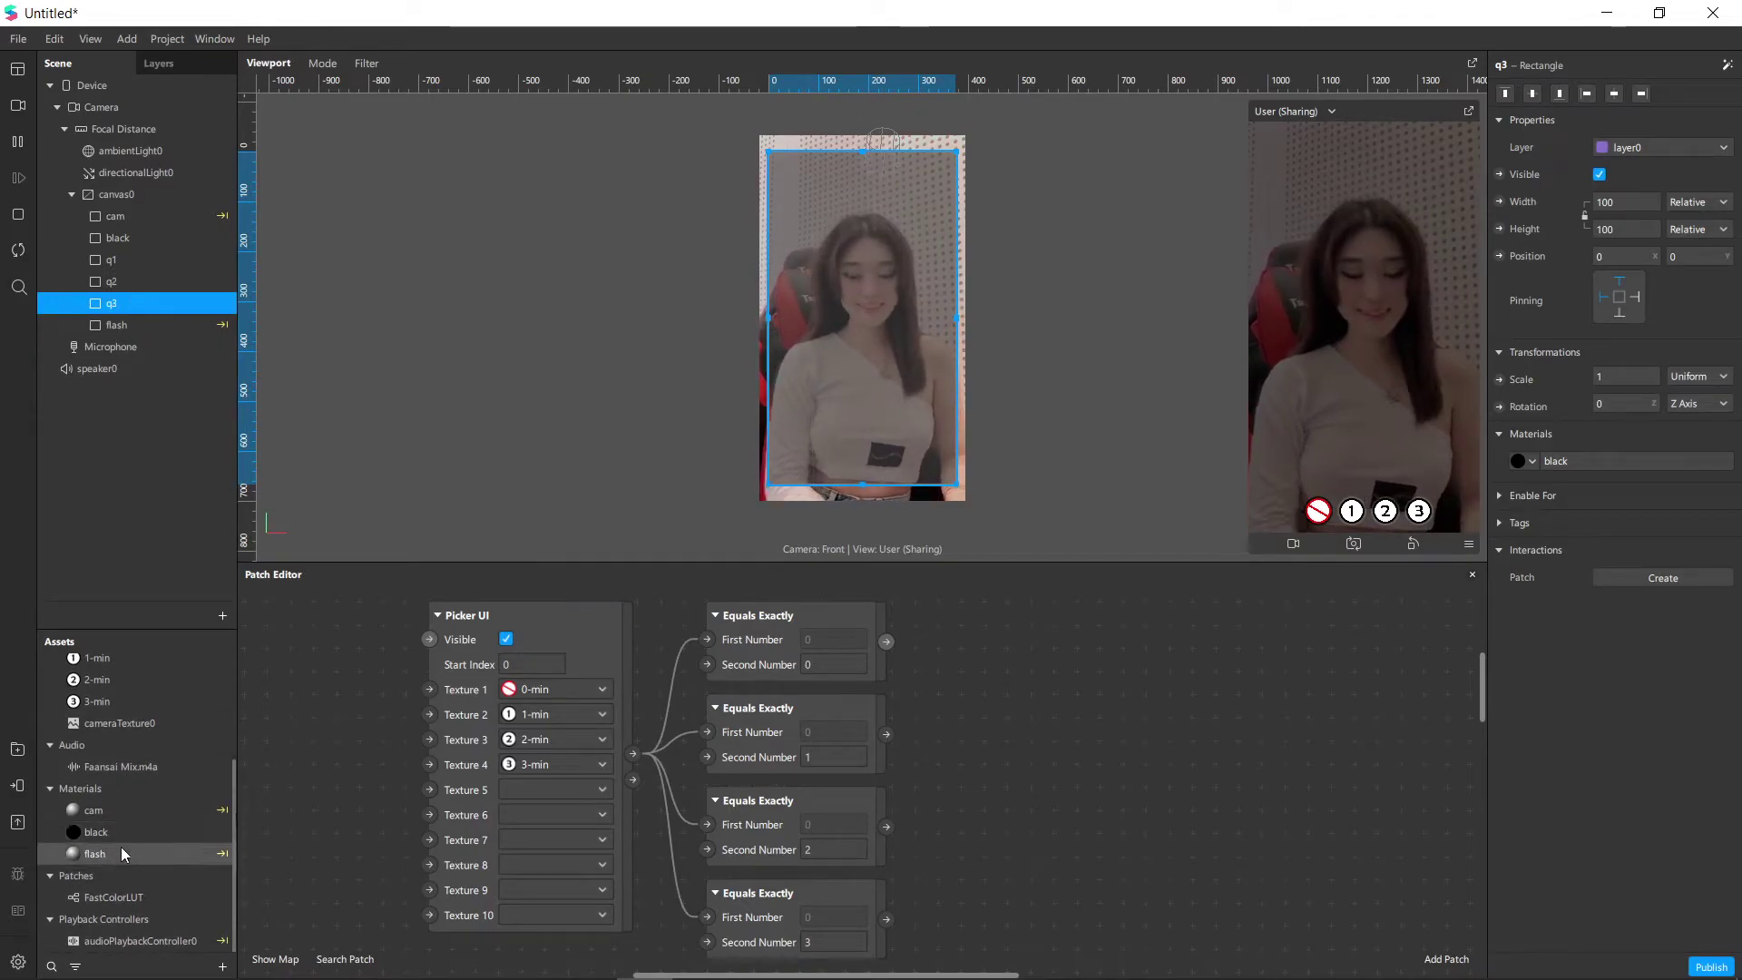
click(122, 851)
right_click(123, 851)
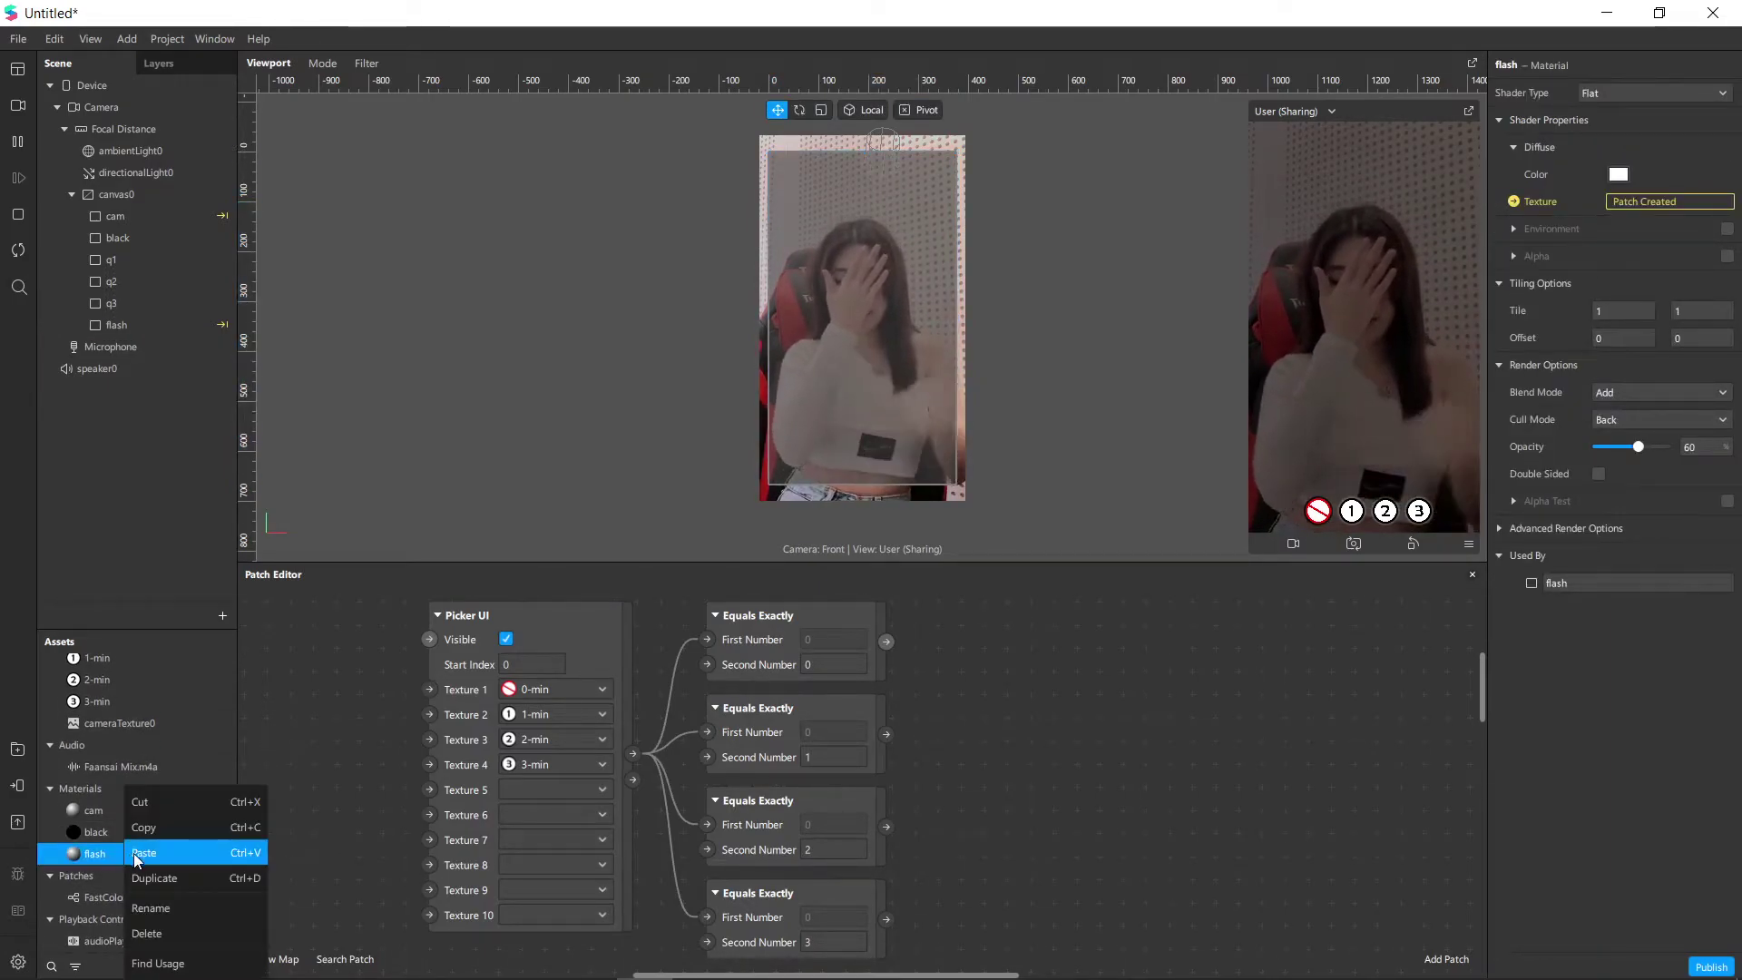
click(163, 876)
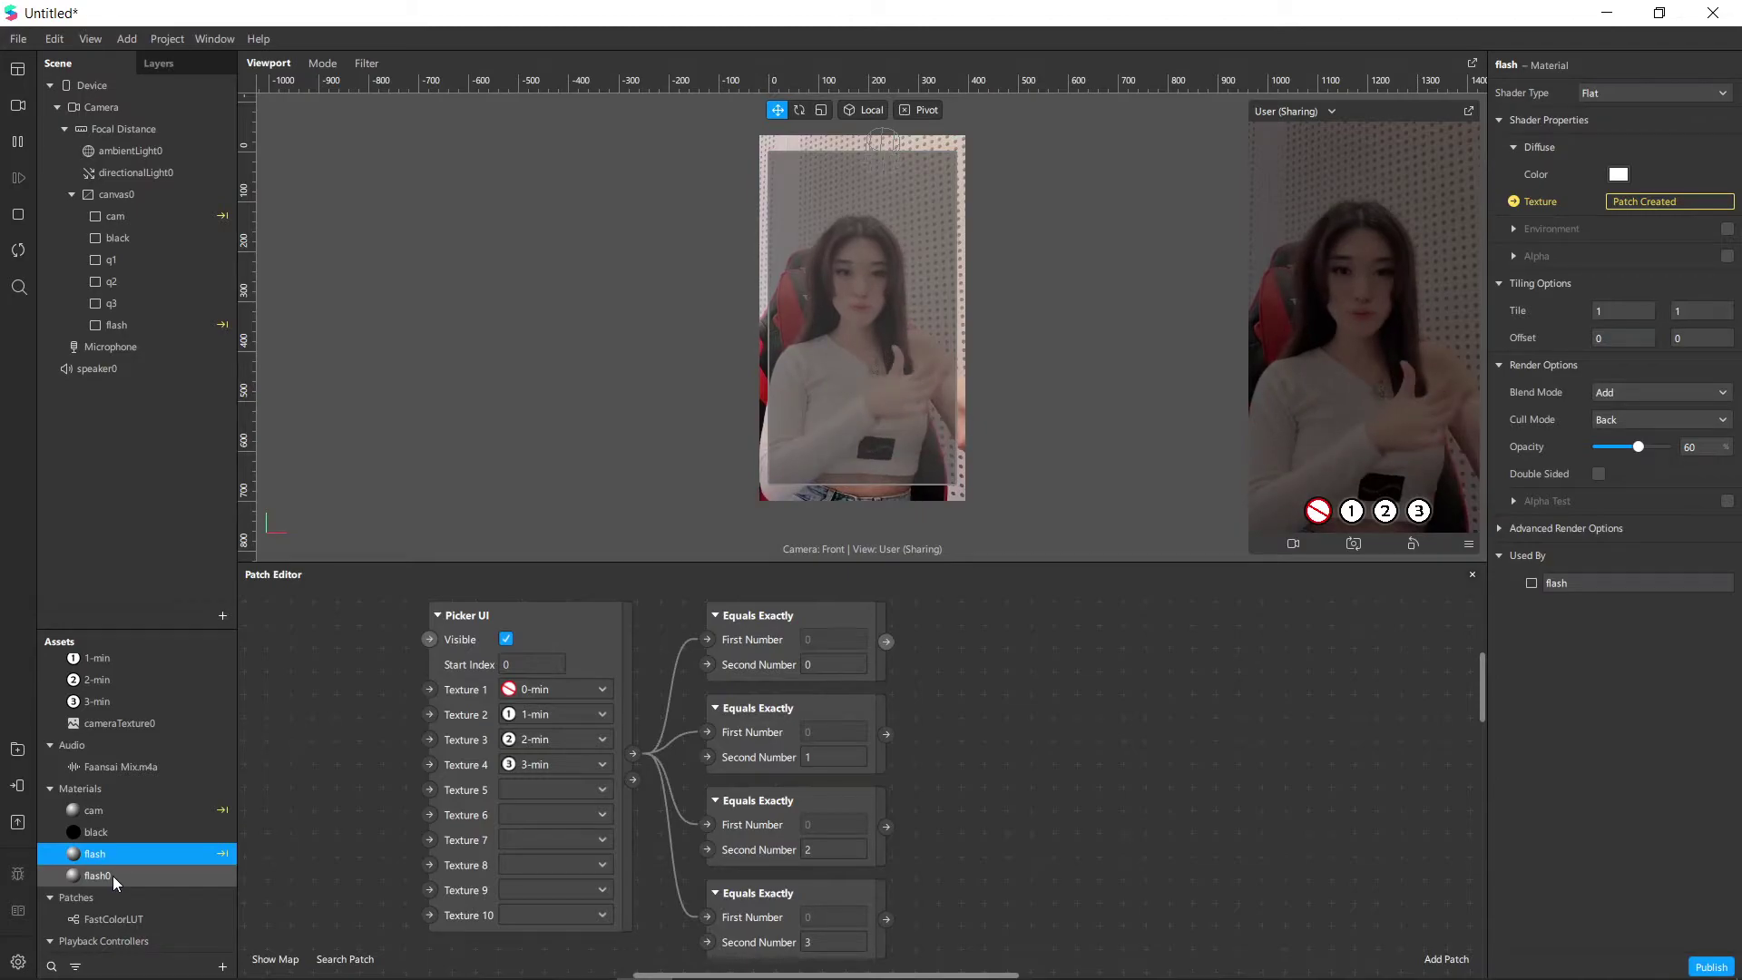
double_click(102, 876)
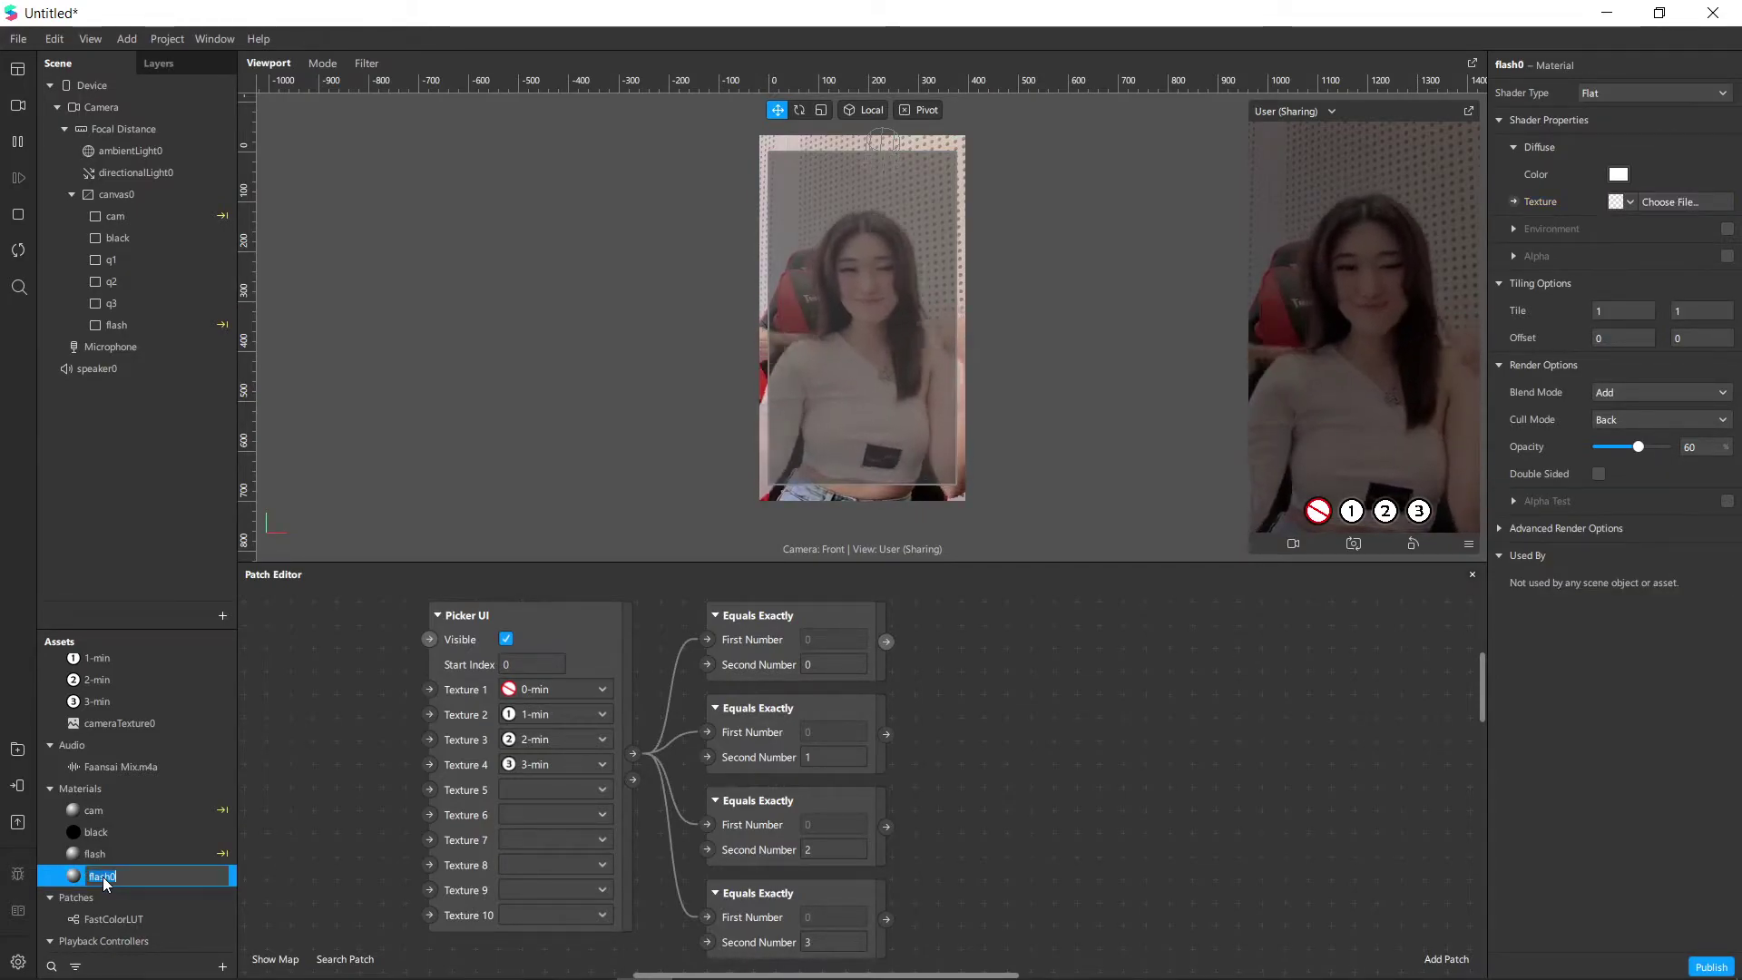
text(q1)
key(Return)
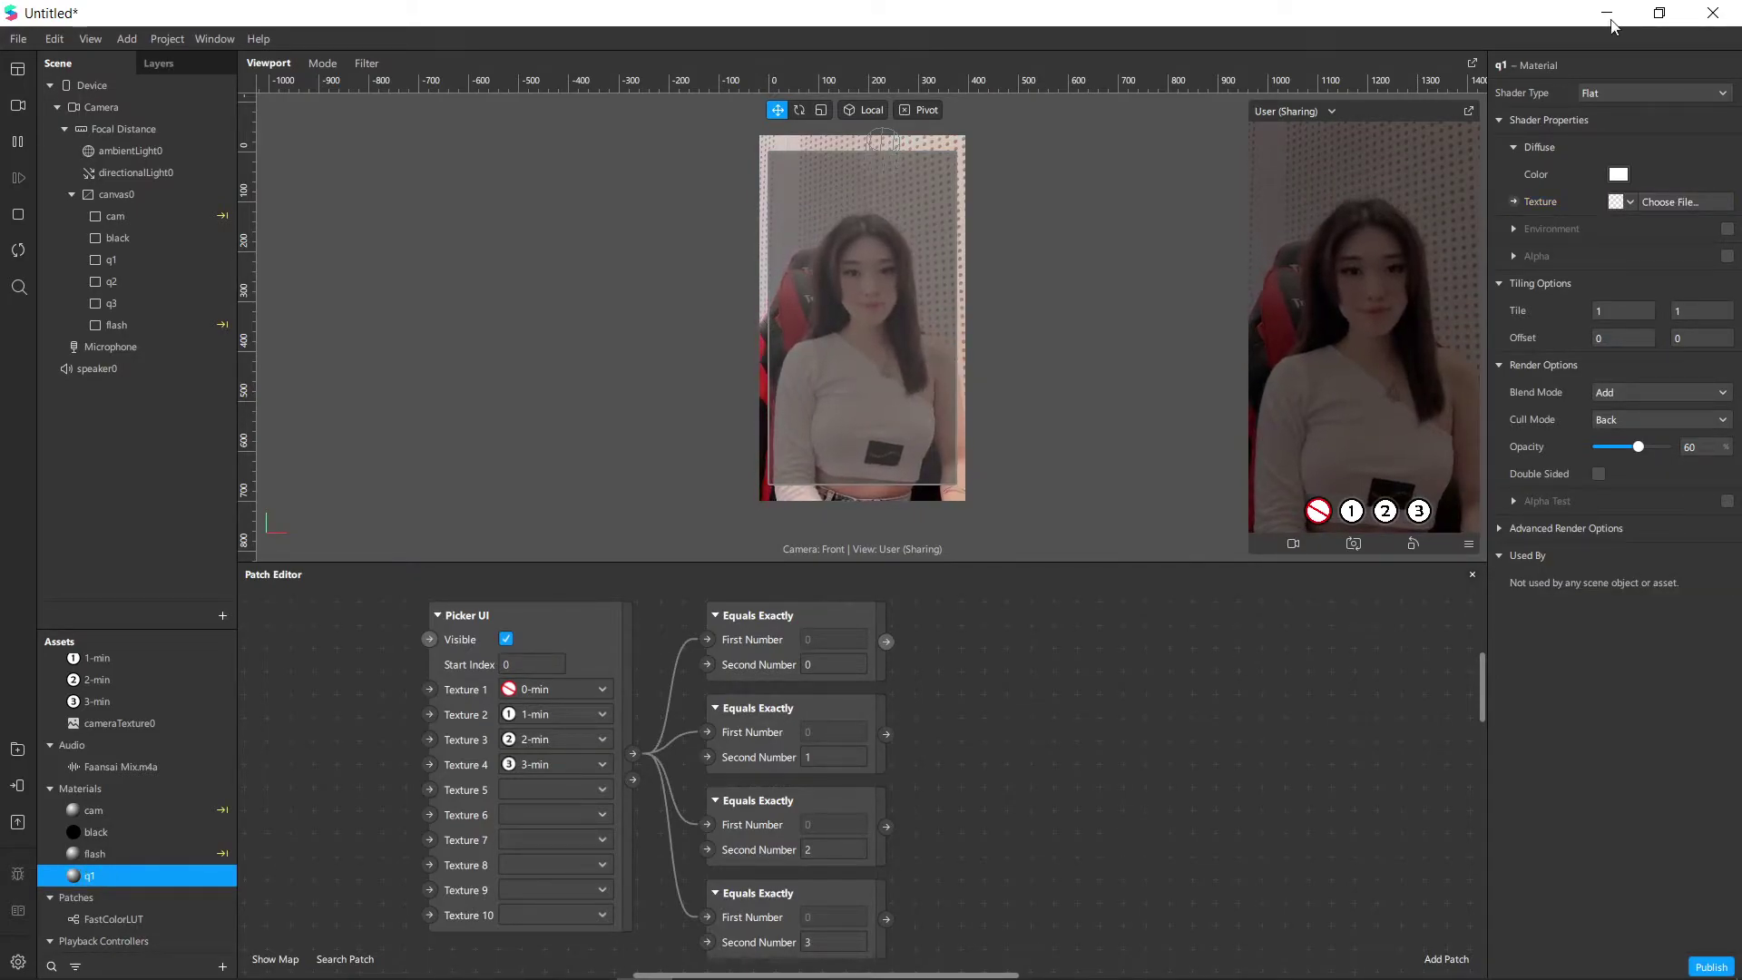
Set the q1 material's blend mode to Screen and its opacity to 100%.
click(1622, 399)
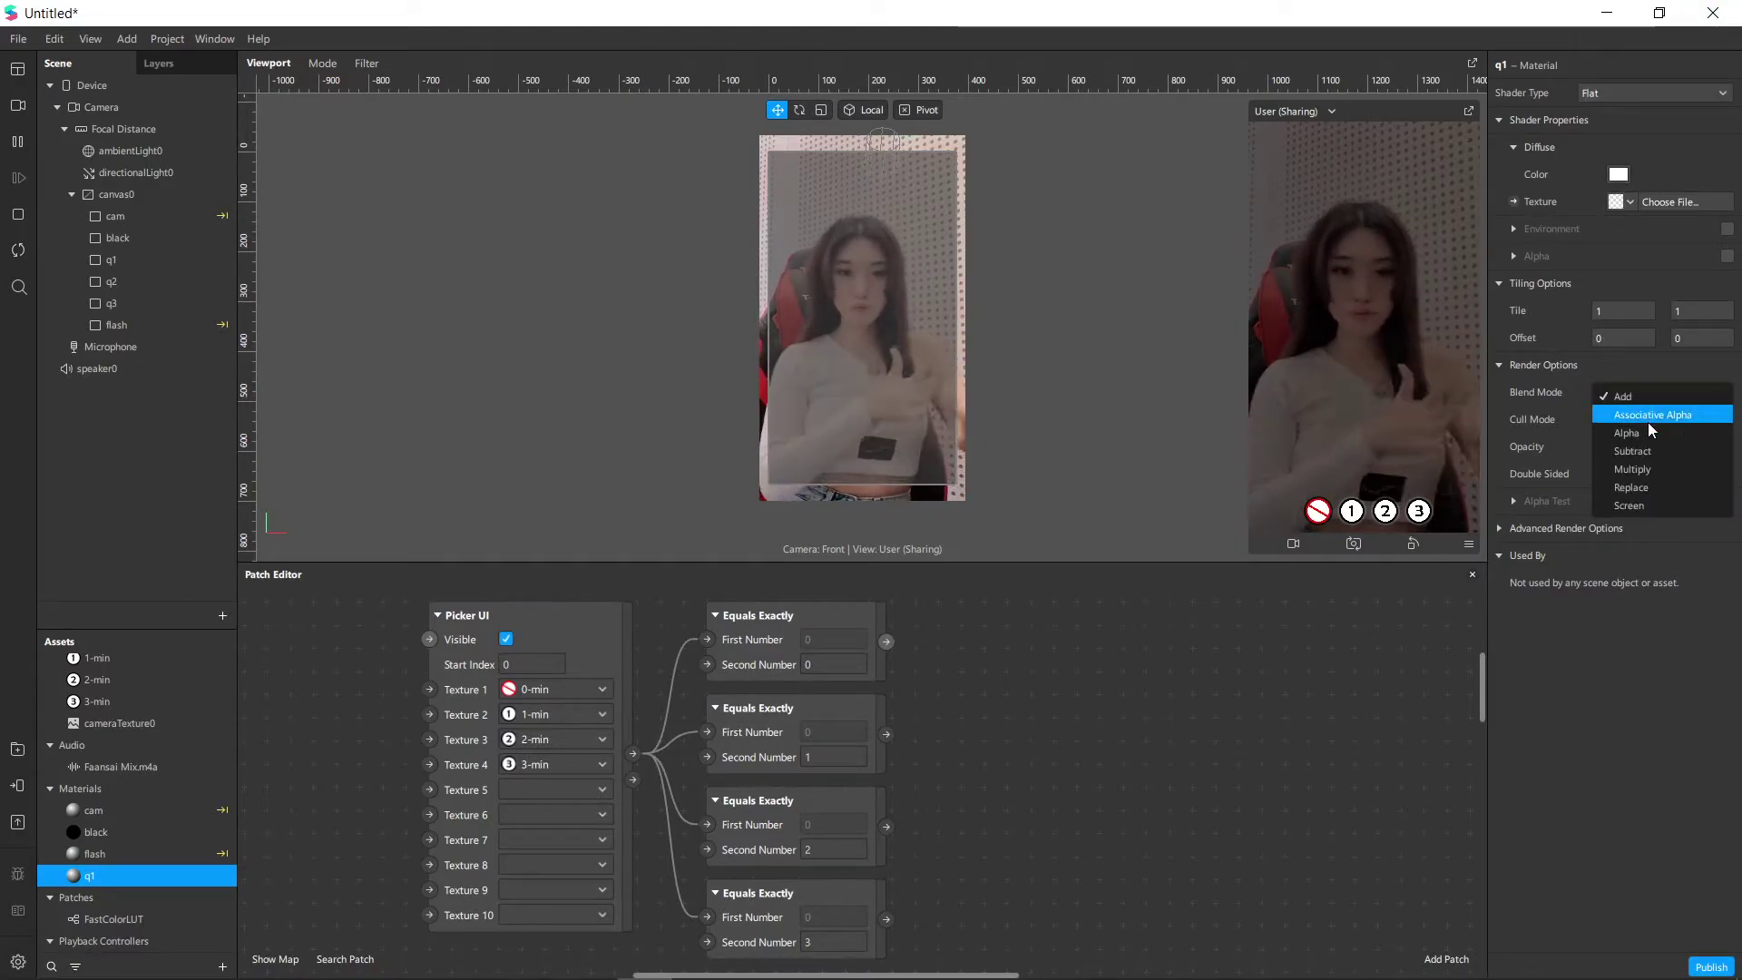
click(1664, 506)
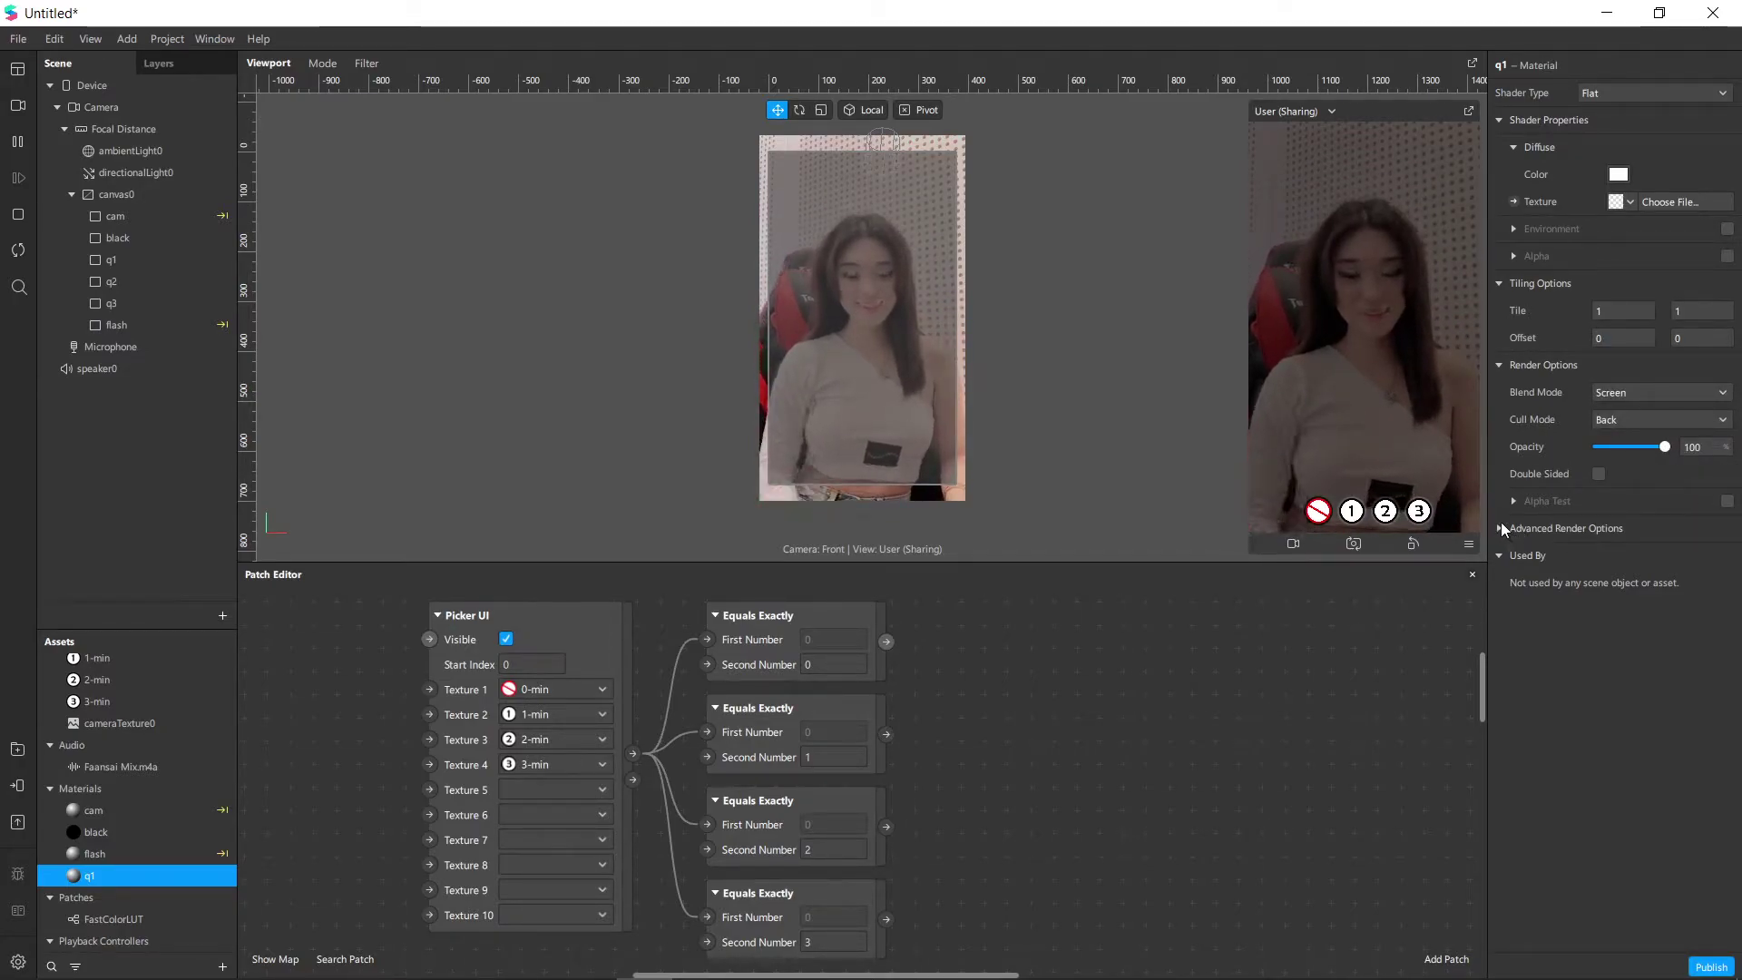
click(1502, 528)
click(1501, 527)
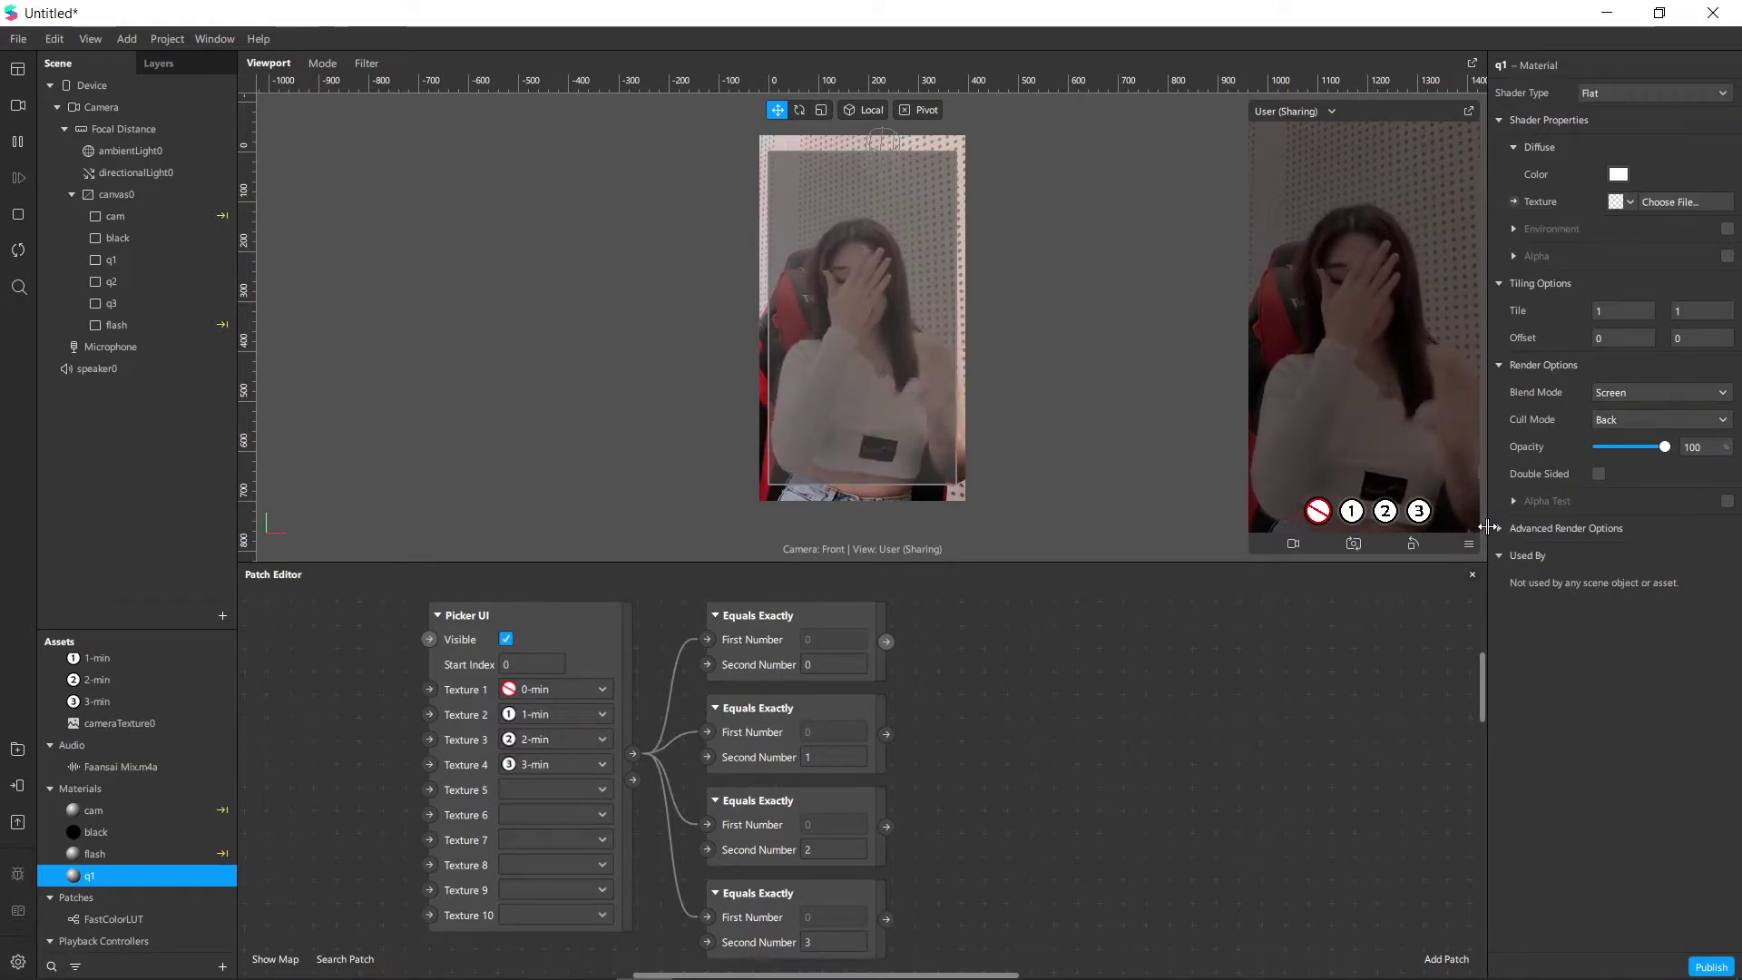
Duplicate the q1 material and its copy to get one material for each q rectangle.
right_click(149, 873)
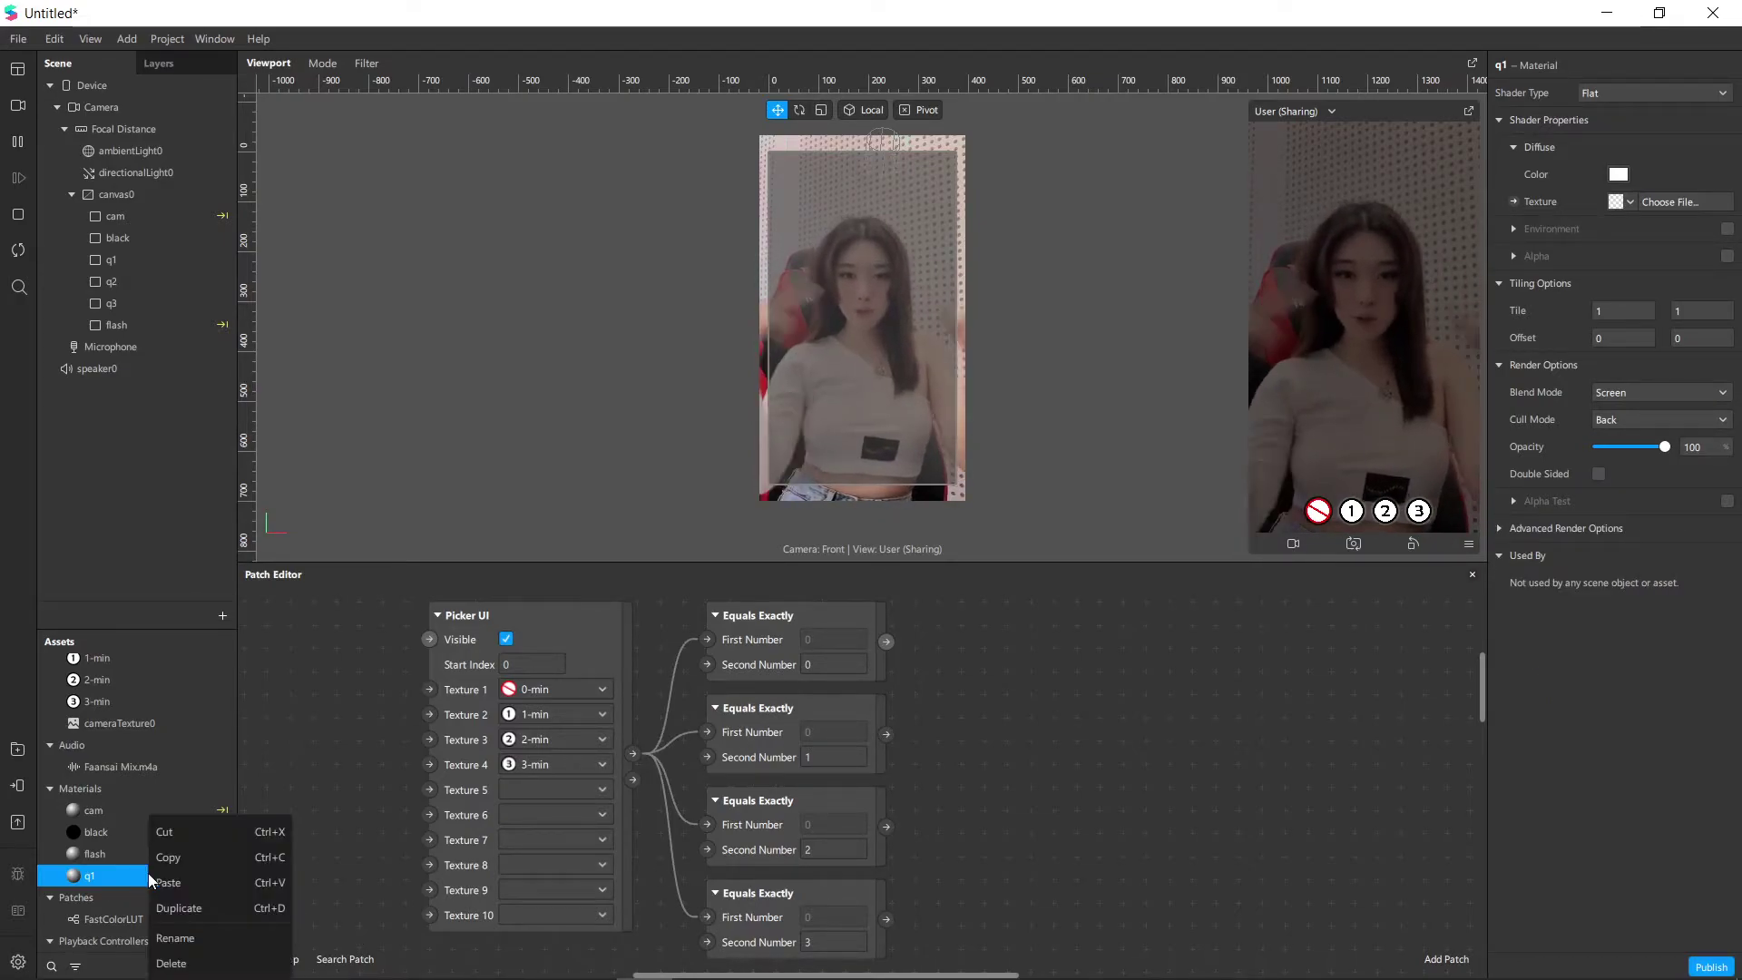
click(182, 906)
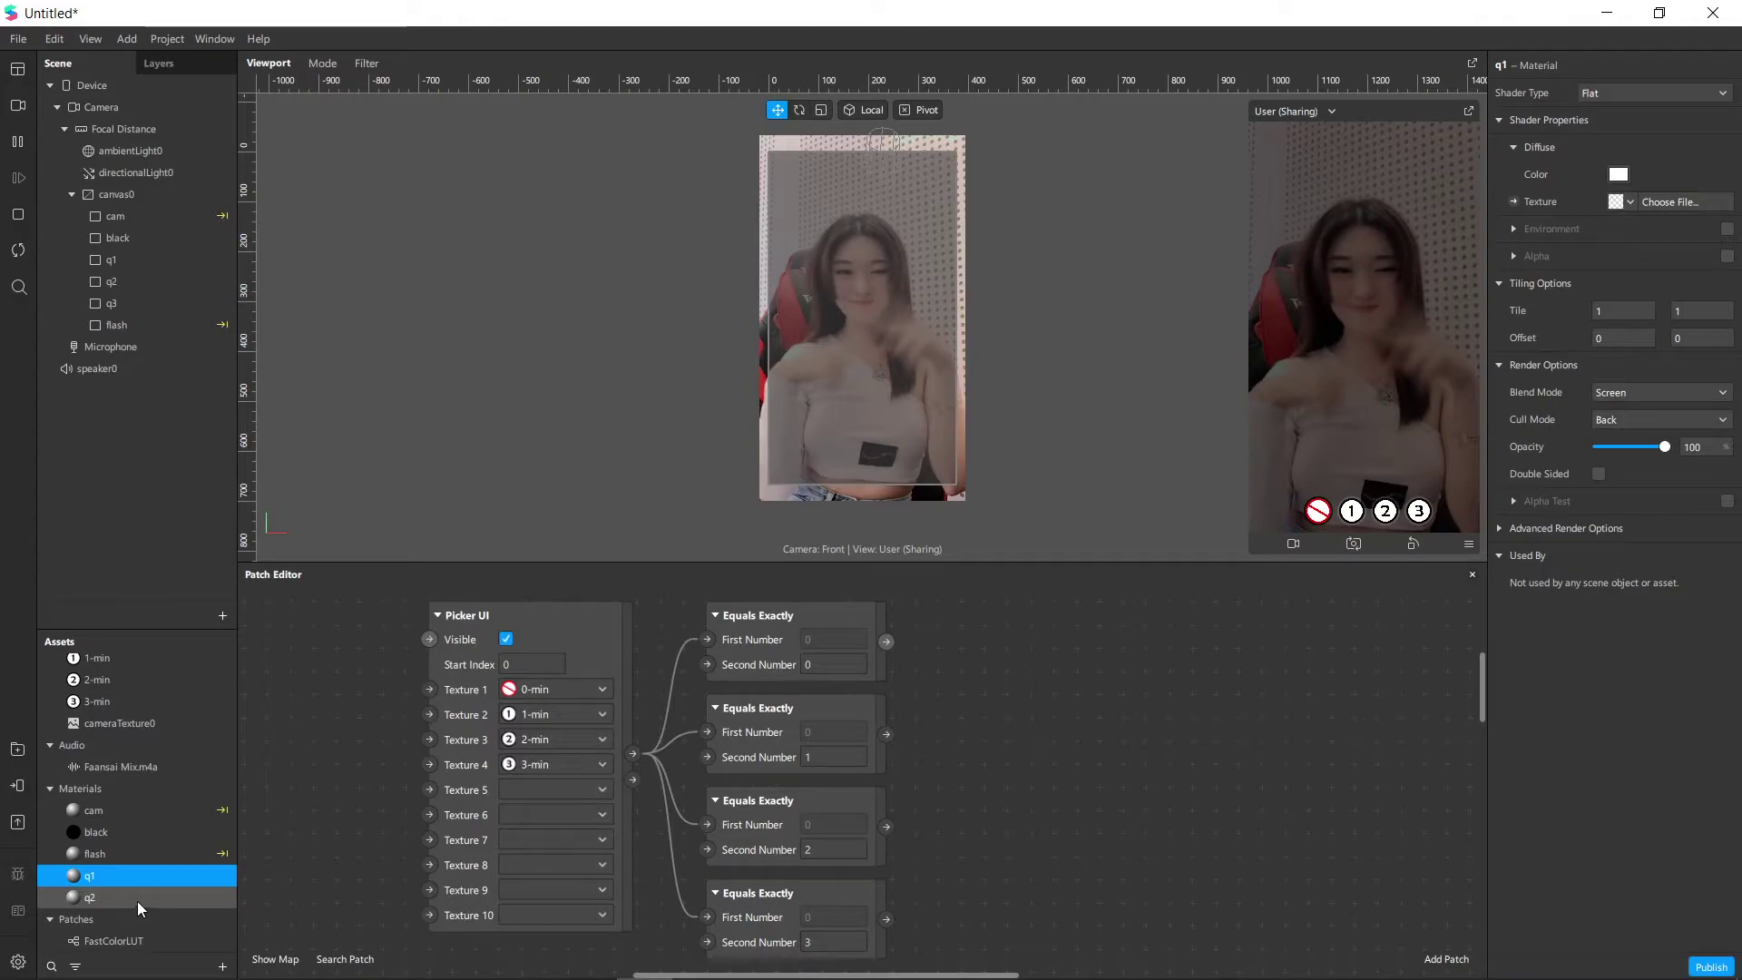
click(138, 901)
right_click(132, 901)
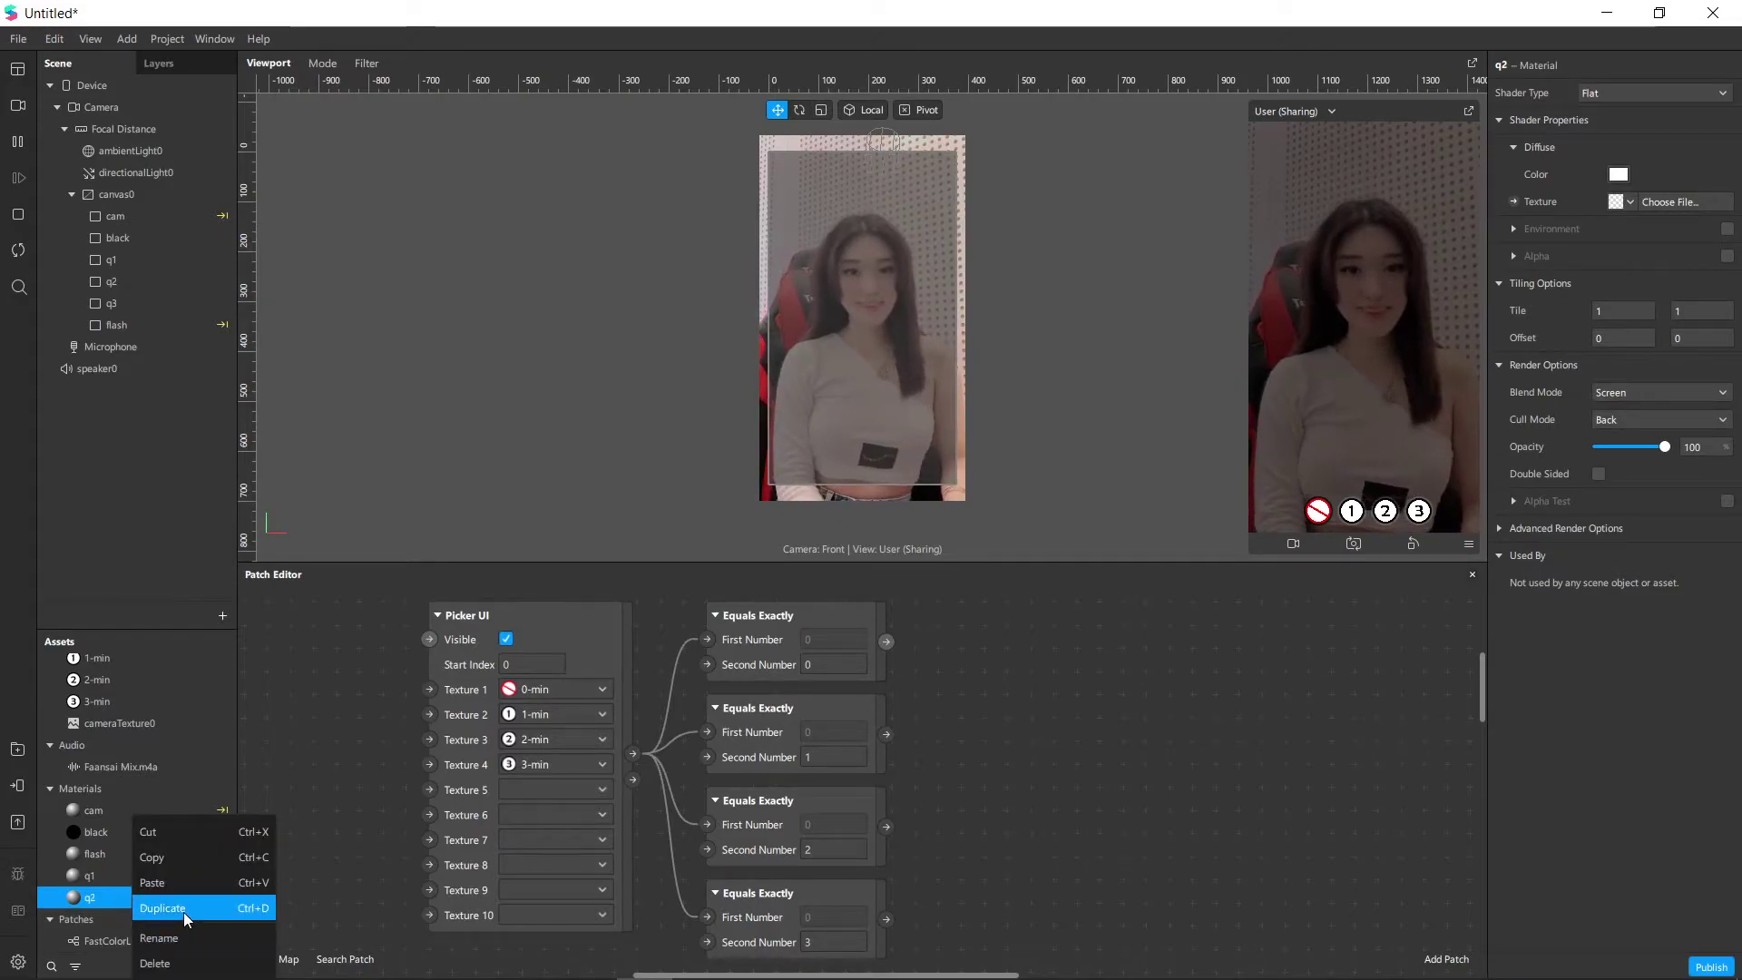
click(183, 910)
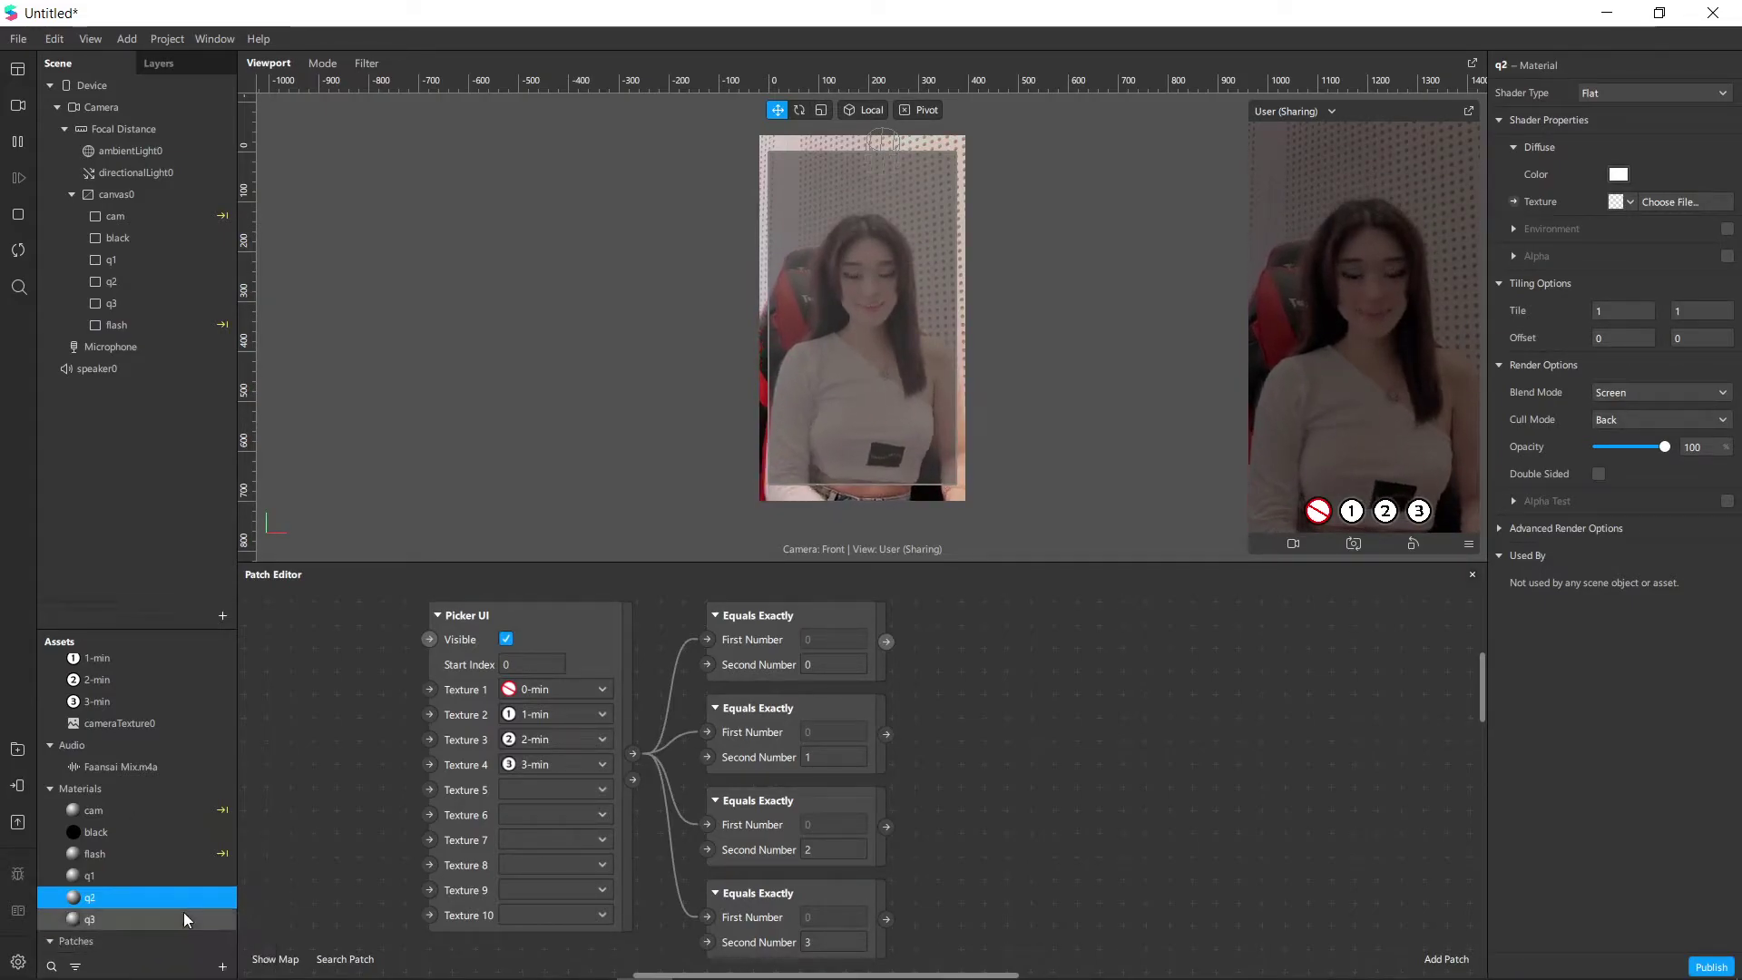
Assign the q1 material to the q1 rectangle in place of the black material.
click(136, 252)
click(1517, 462)
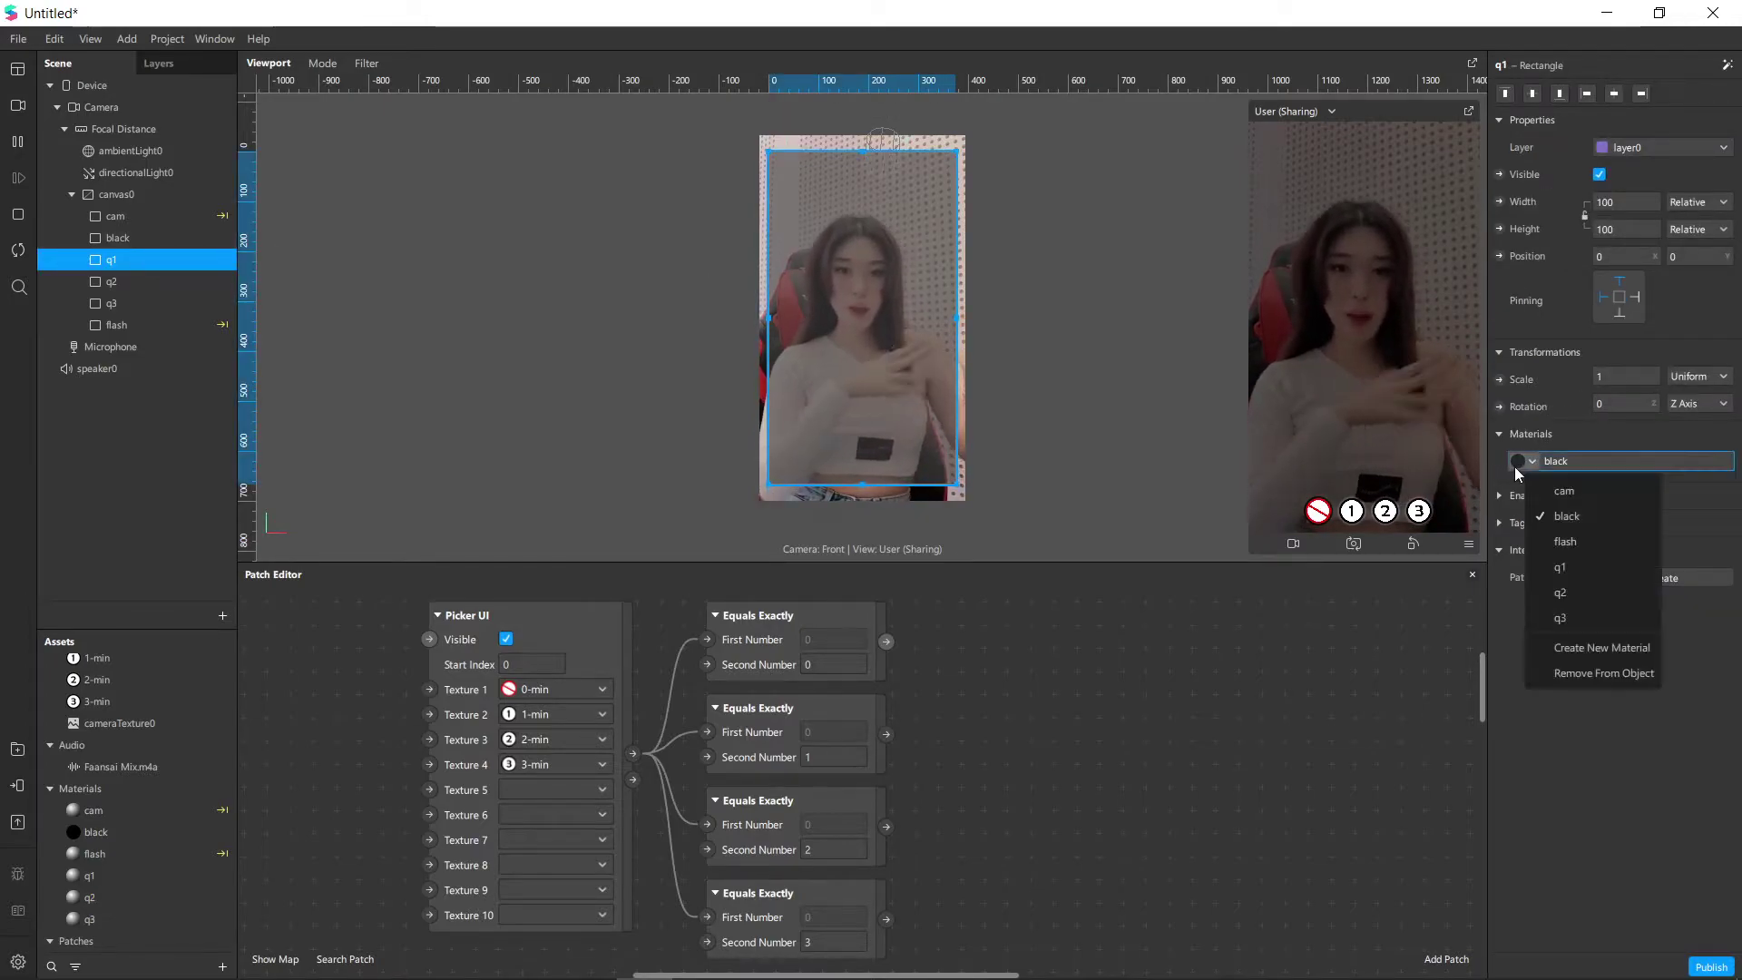
click(1560, 567)
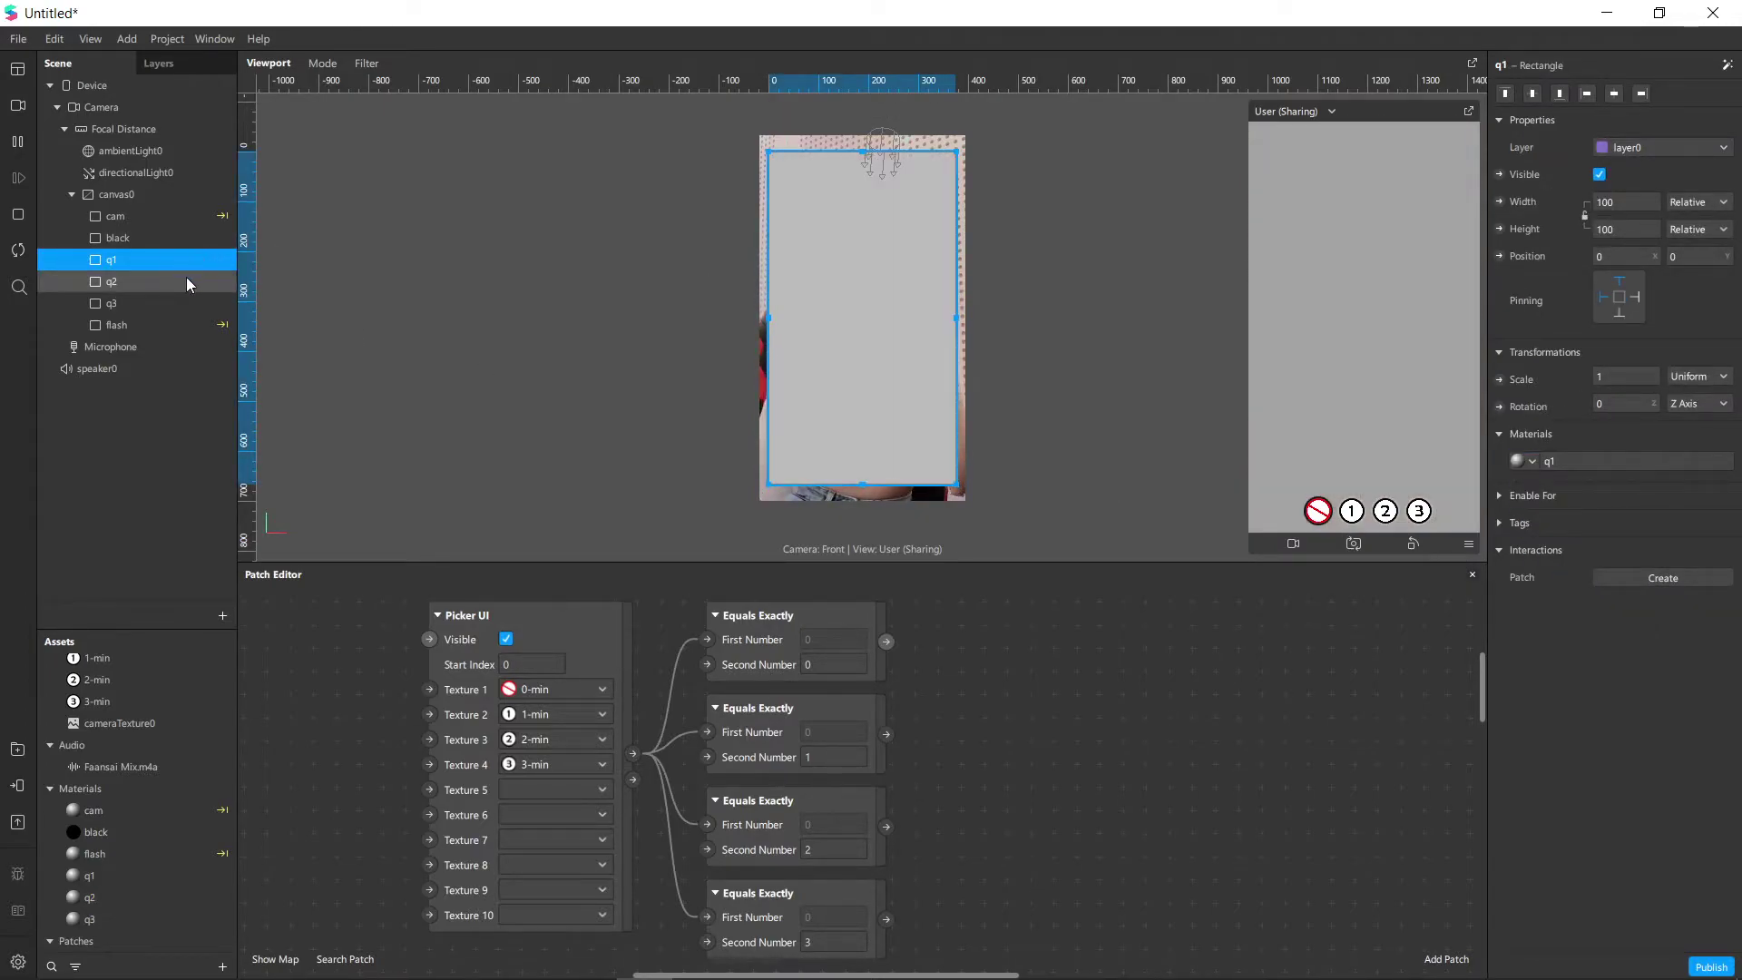